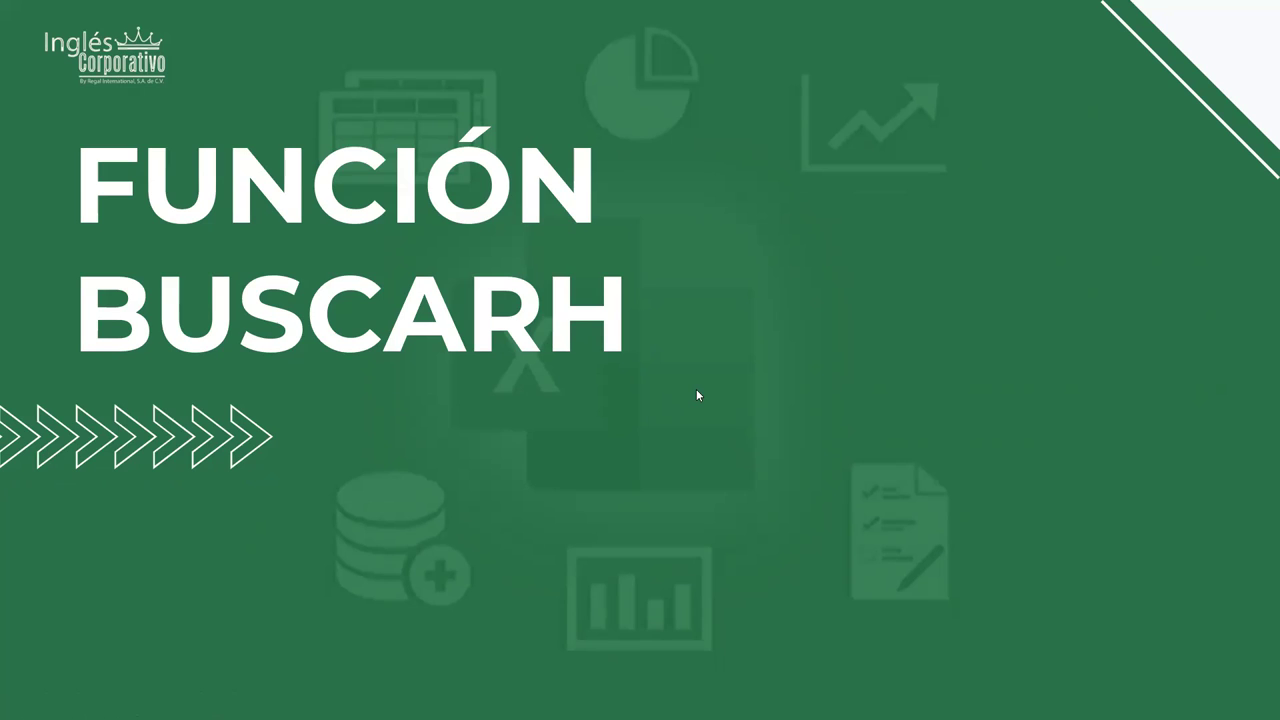
Advance the slideshow from the title slide to the slide describing BUSCARH.
key("Right")
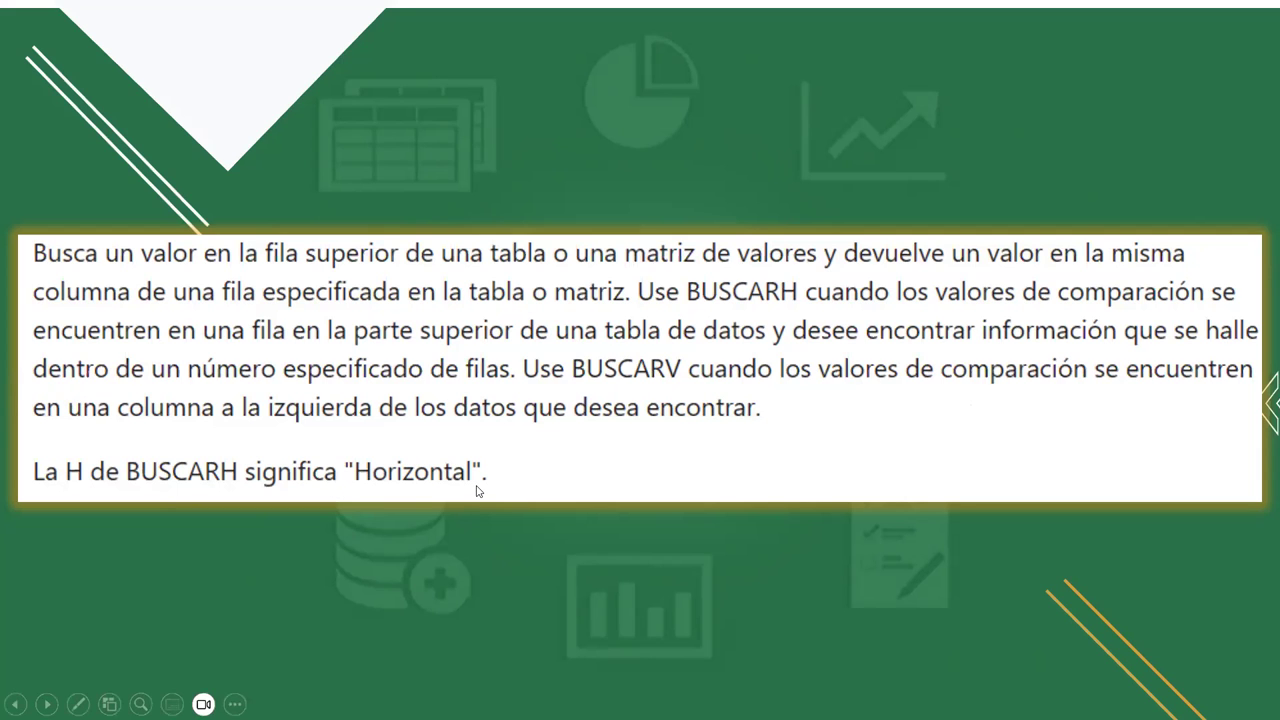
Advance to the Sintaxis slide covering Valor_buscado and Matriz_buscar_en.
left_click(898, 446)
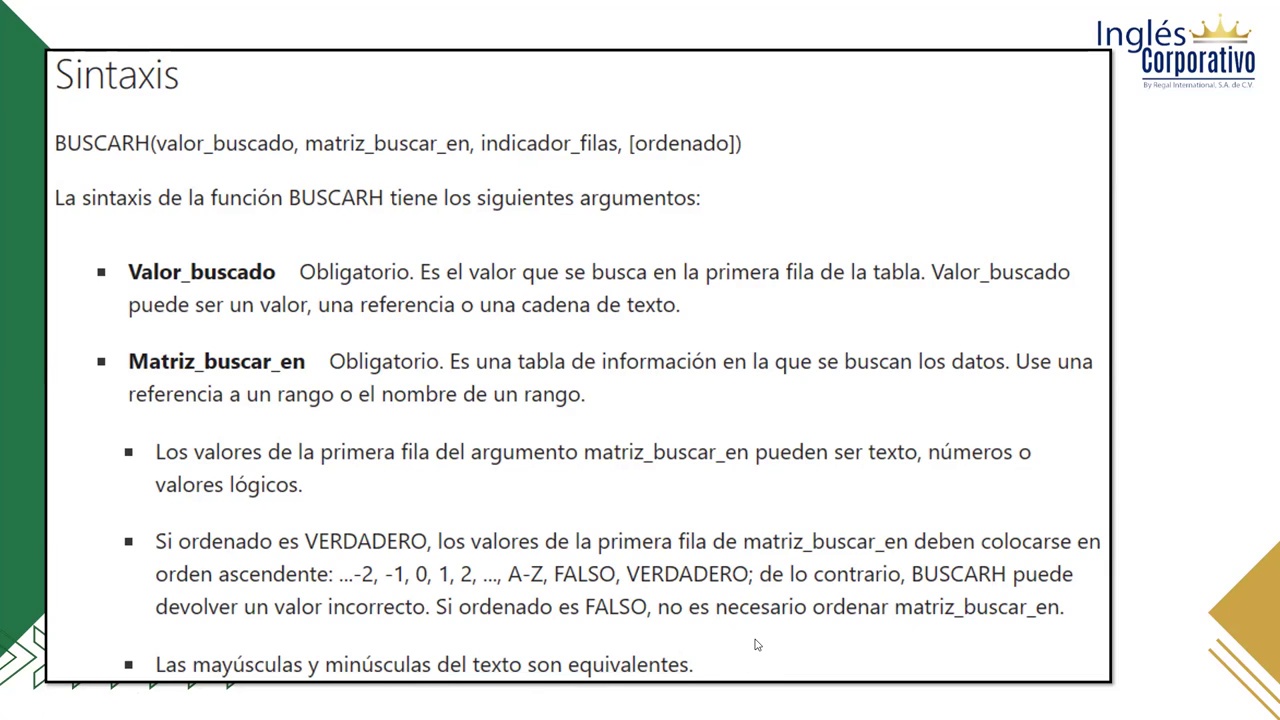
Advance to the slide explaining BUSCARH's Indicador_filas and optional Ordenado arguments.
left_click(558, 228)
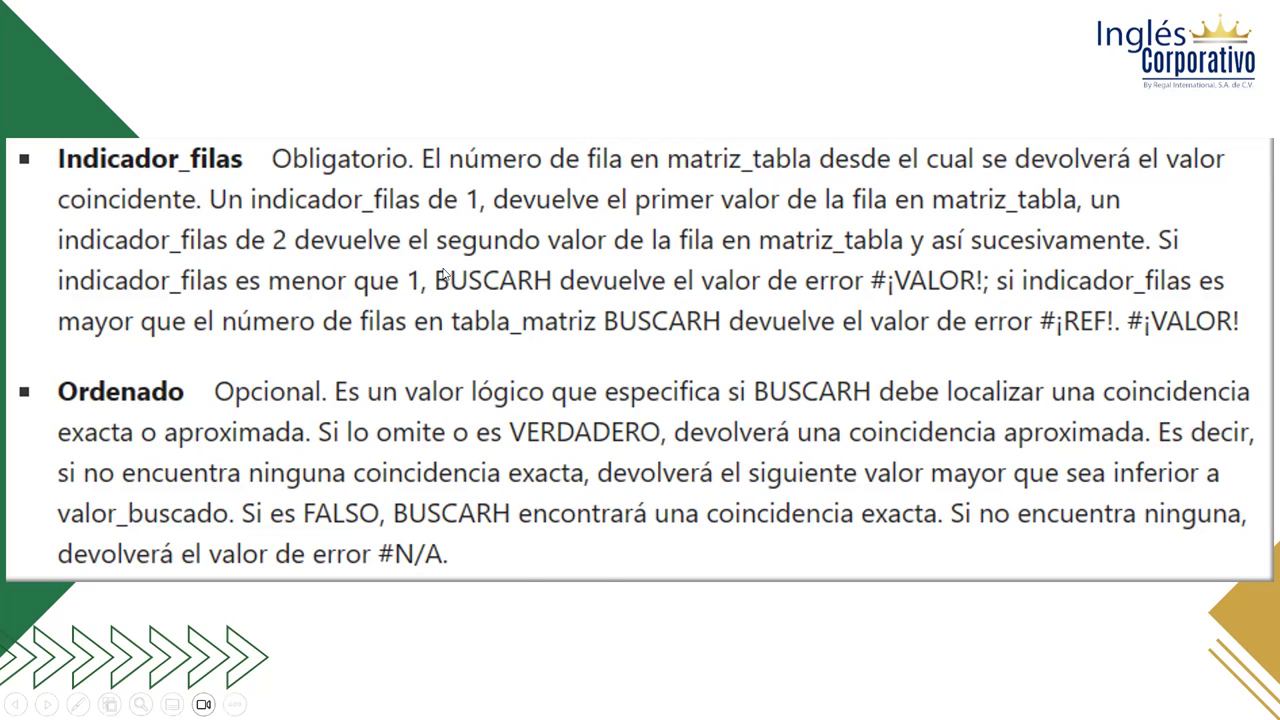
Advance the presentation to the EJEMPLOS title slide.
left_click(613, 578)
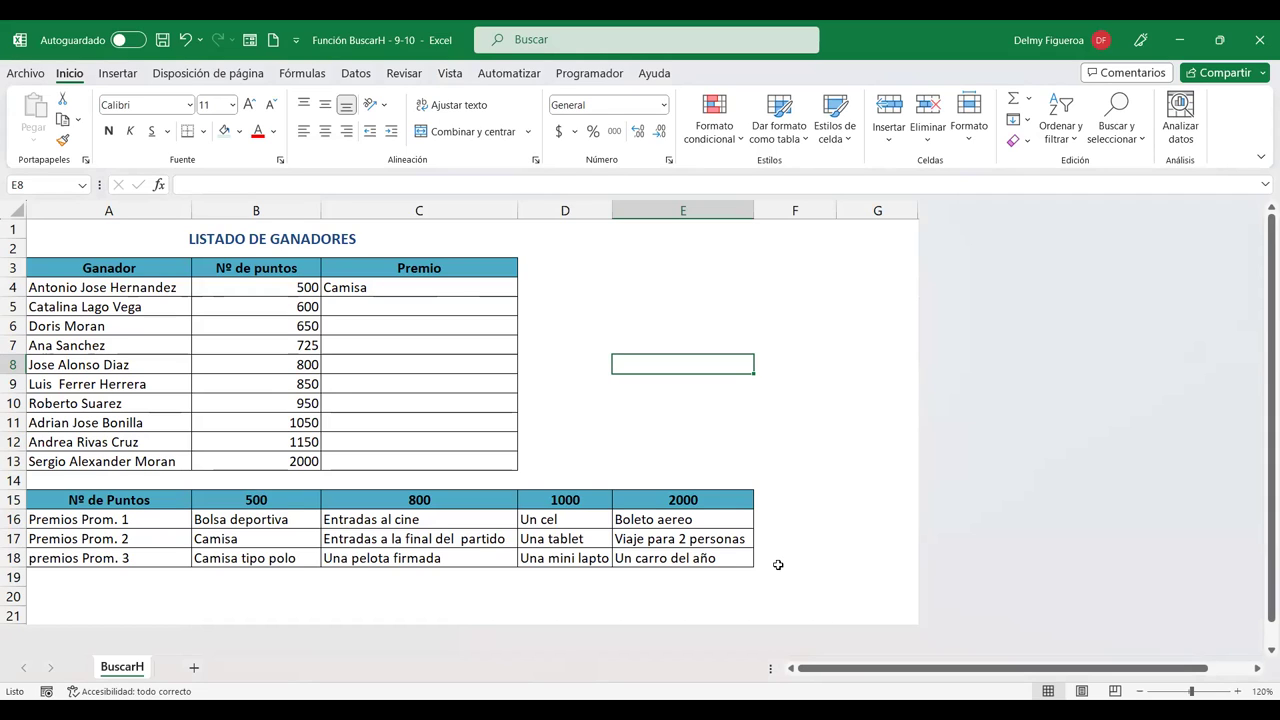
left_click(142, 288)
left_click_drag(142, 310, 144, 386)
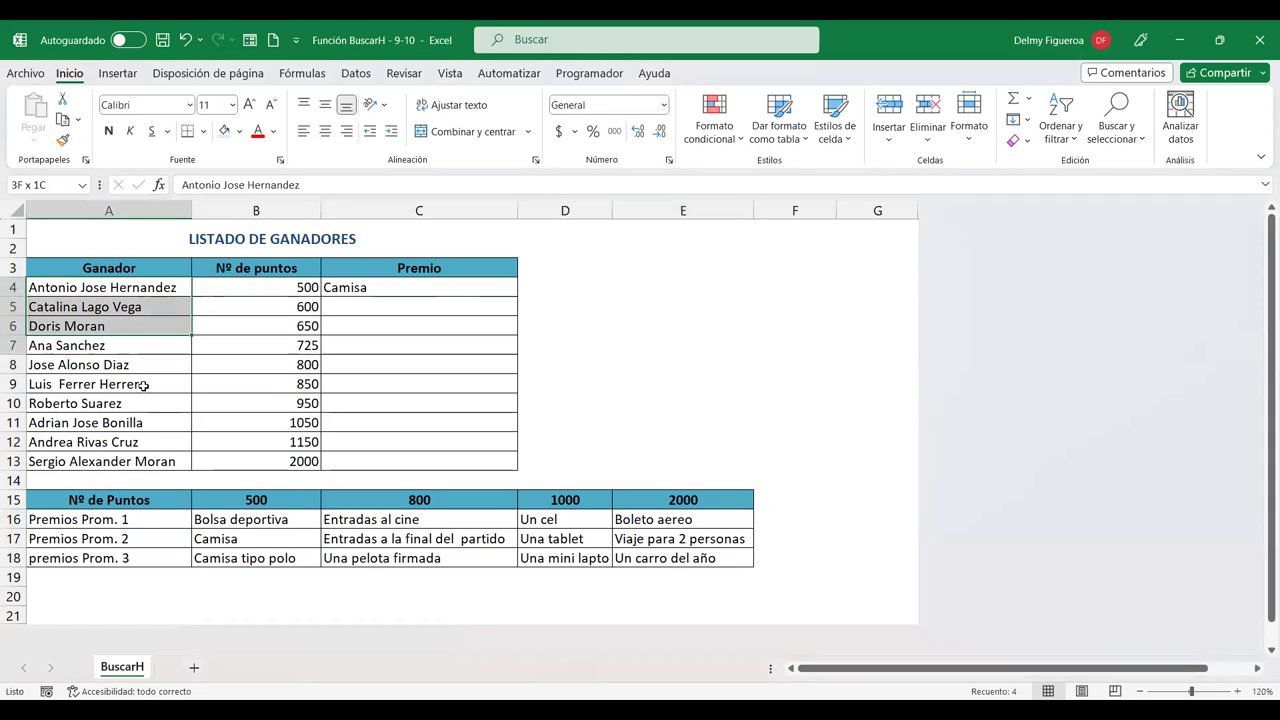
left_click(258, 284)
key("Down")
key("Down")
key("Down")
key("Down")
key("Down")
left_click(301, 437)
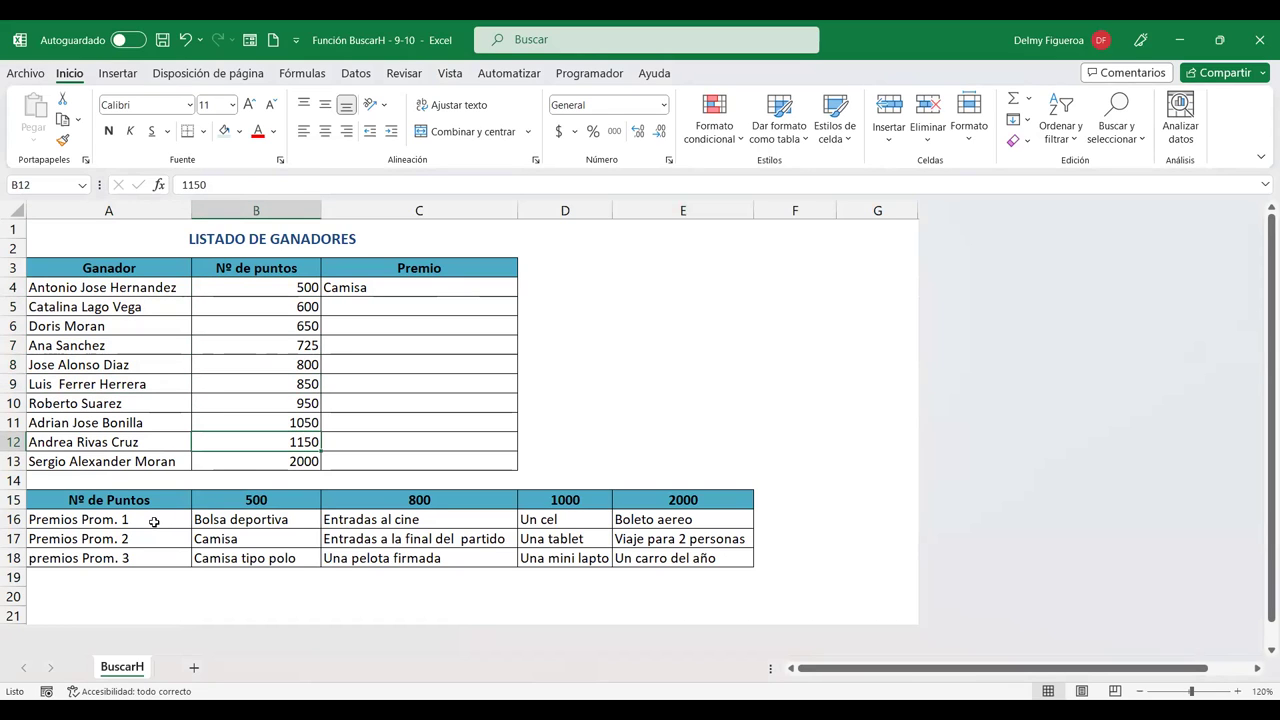
left_click_drag(152, 521, 155, 556)
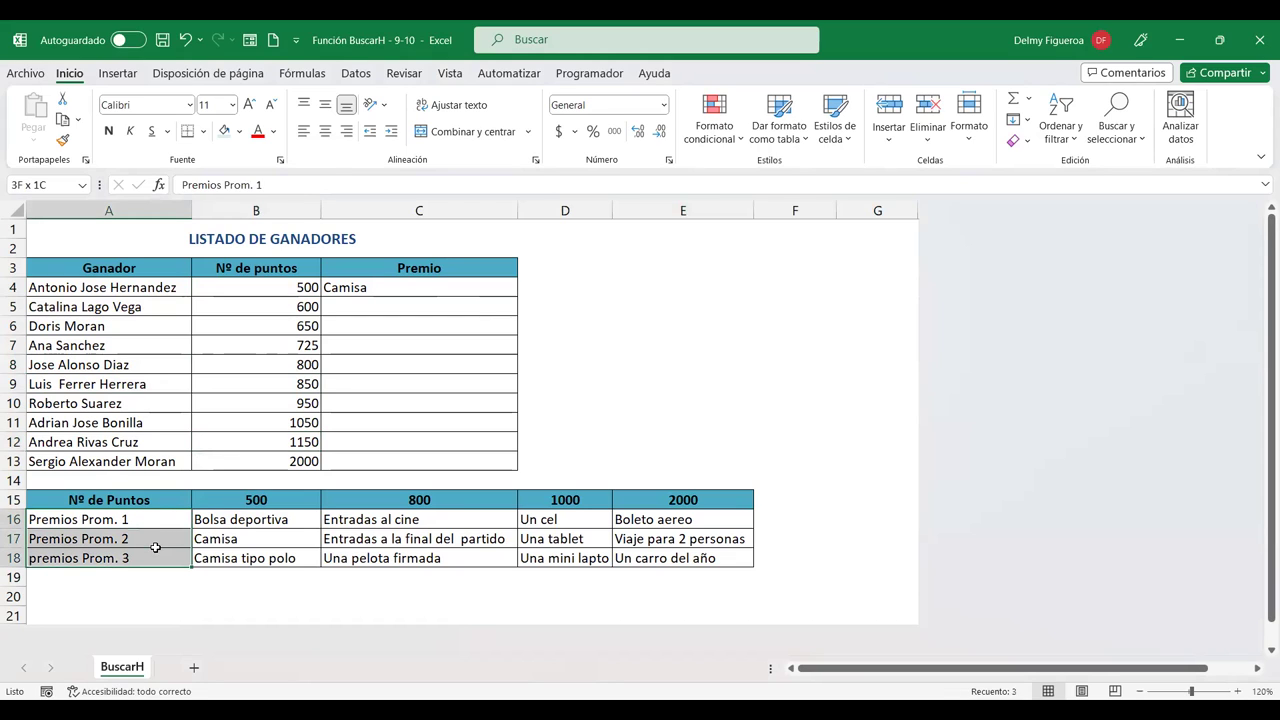
left_click(244, 522)
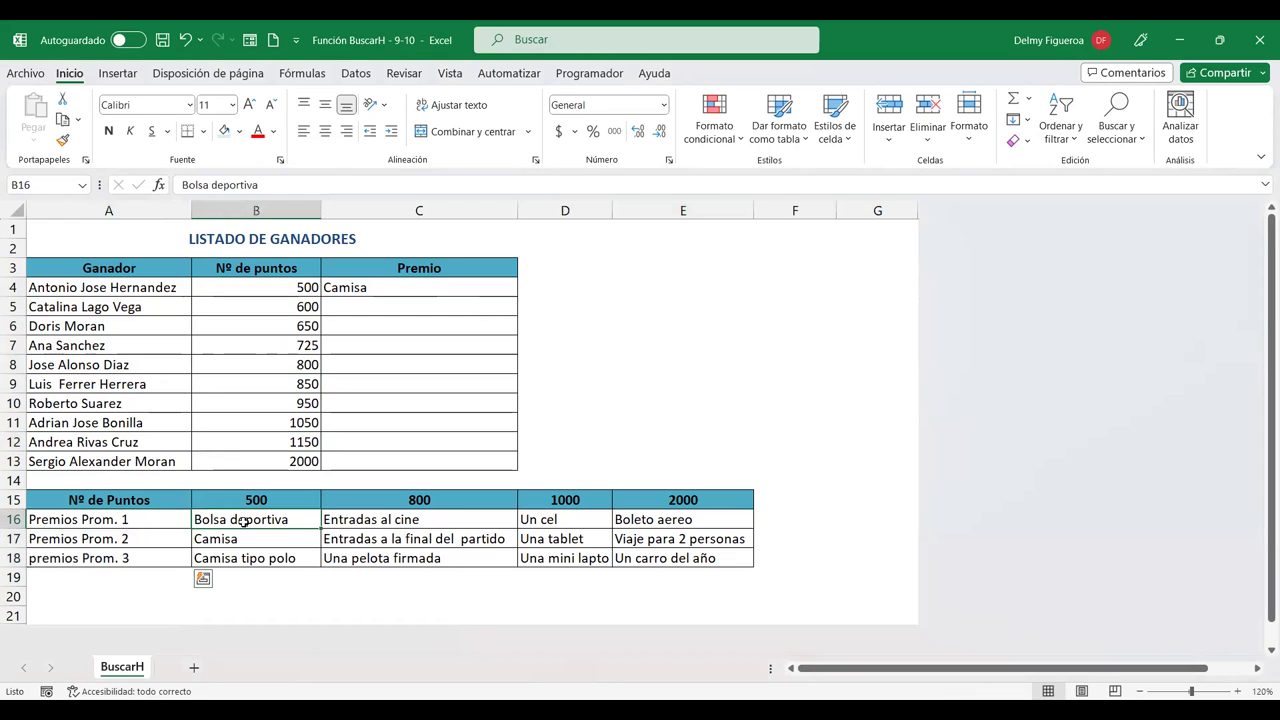
left_click(144, 528)
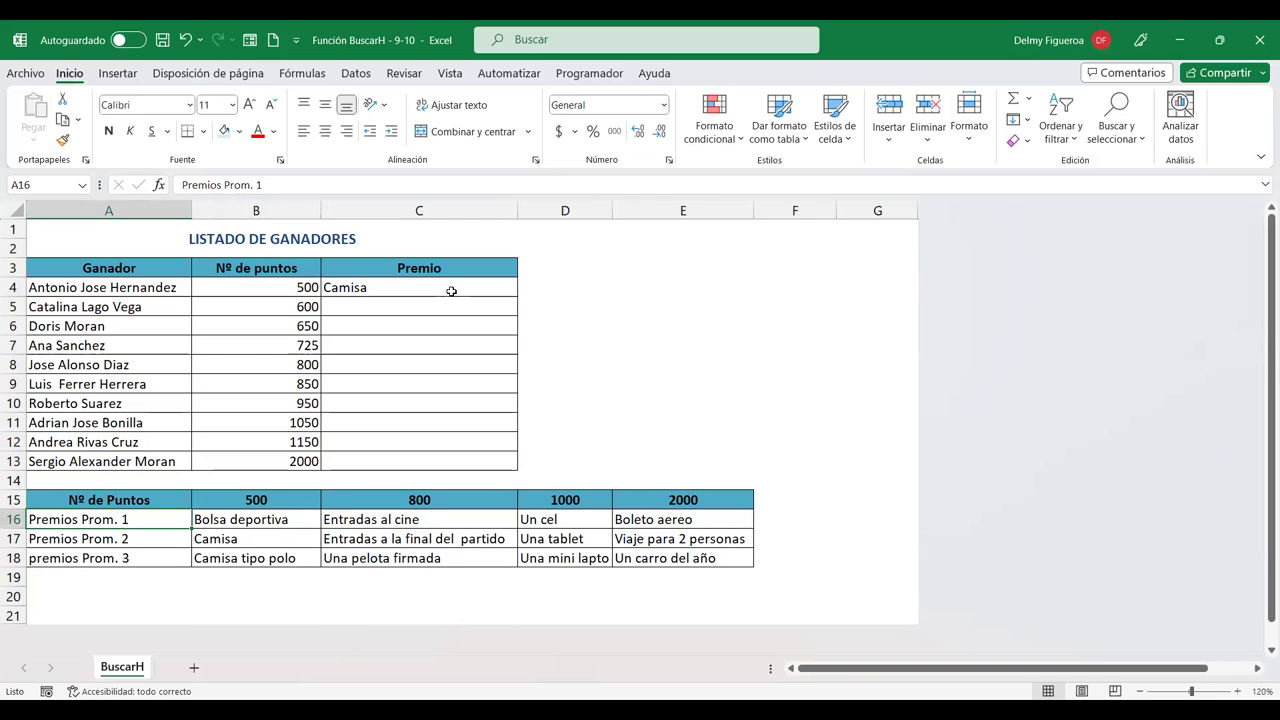
left_click(409, 289)
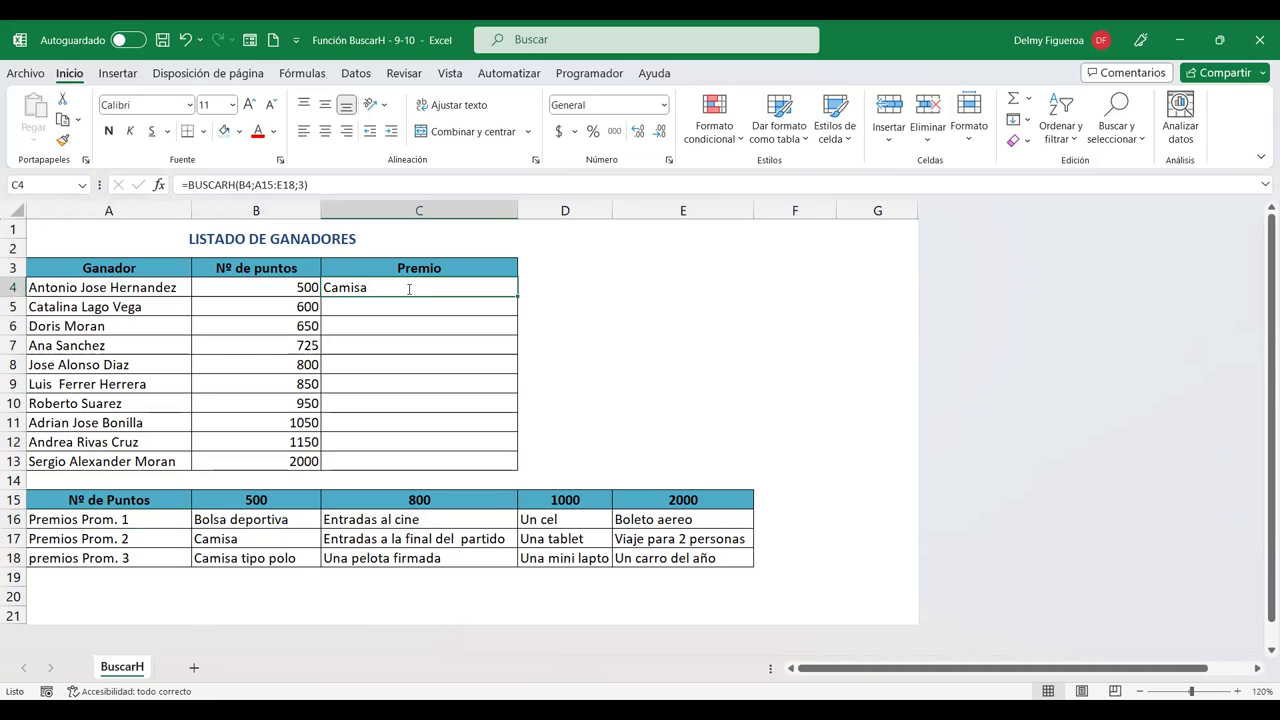
double_click(409, 289)
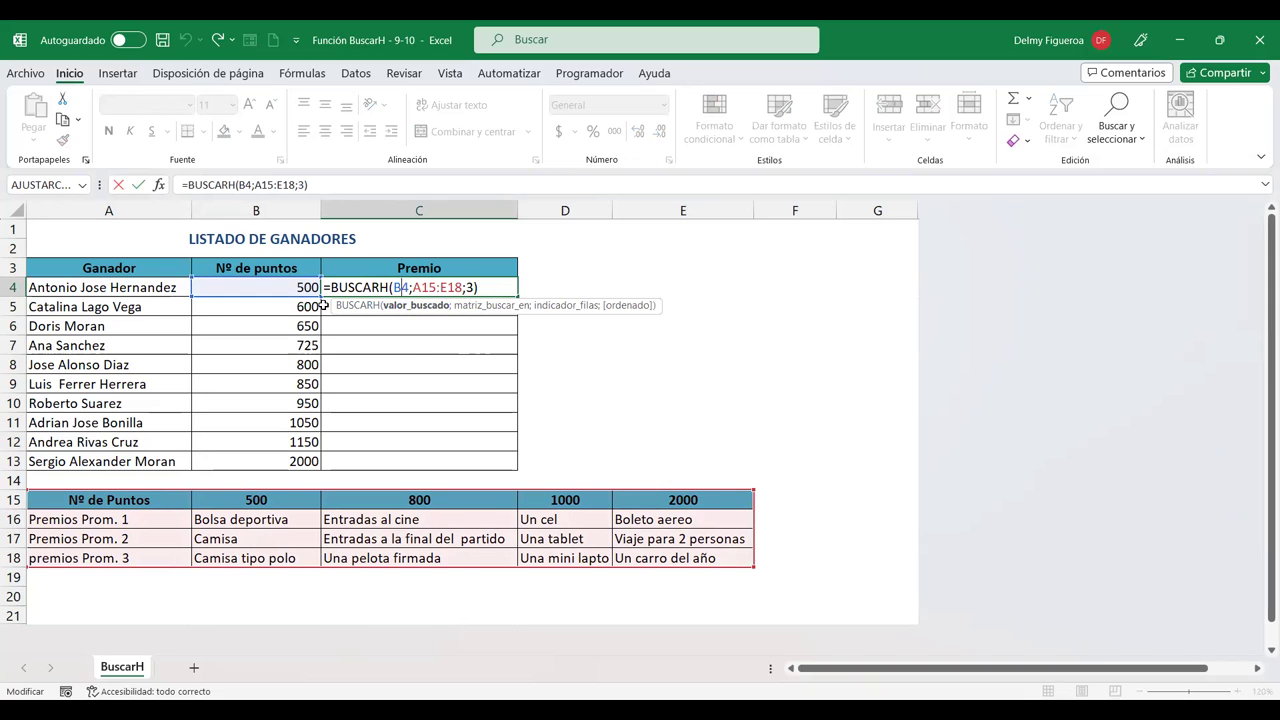
left_click(426, 287)
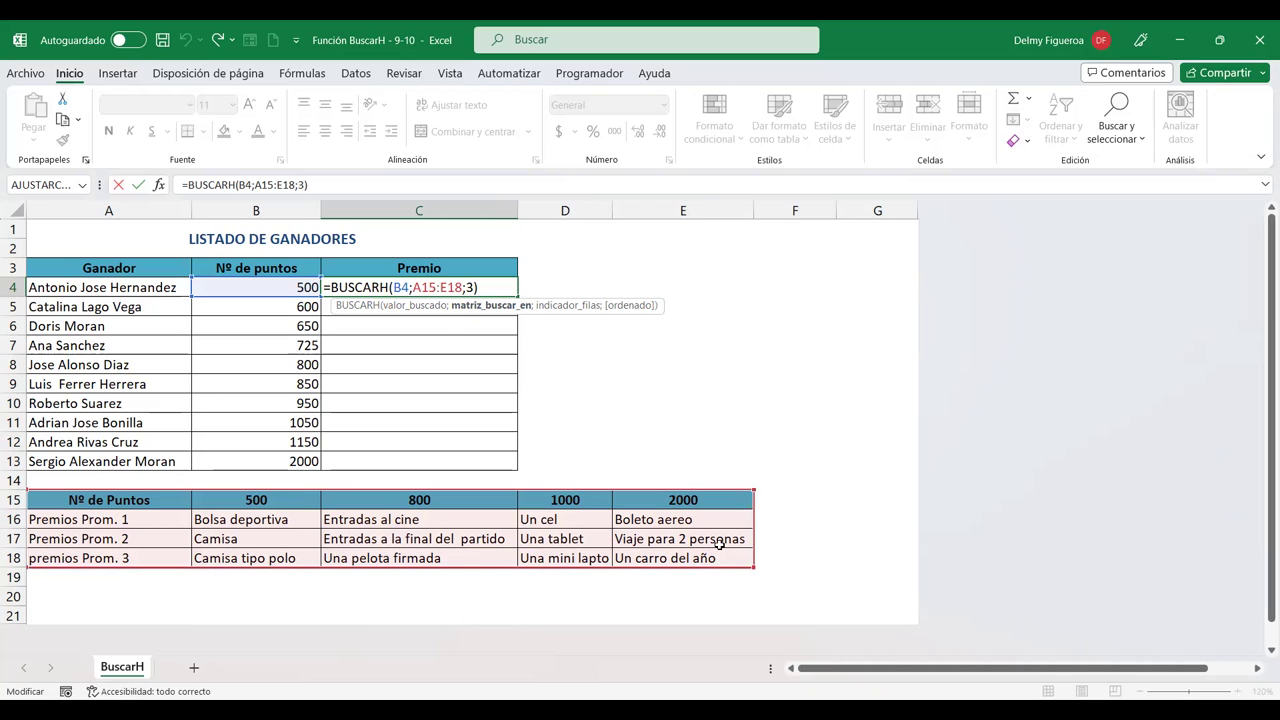
left_click(467, 287)
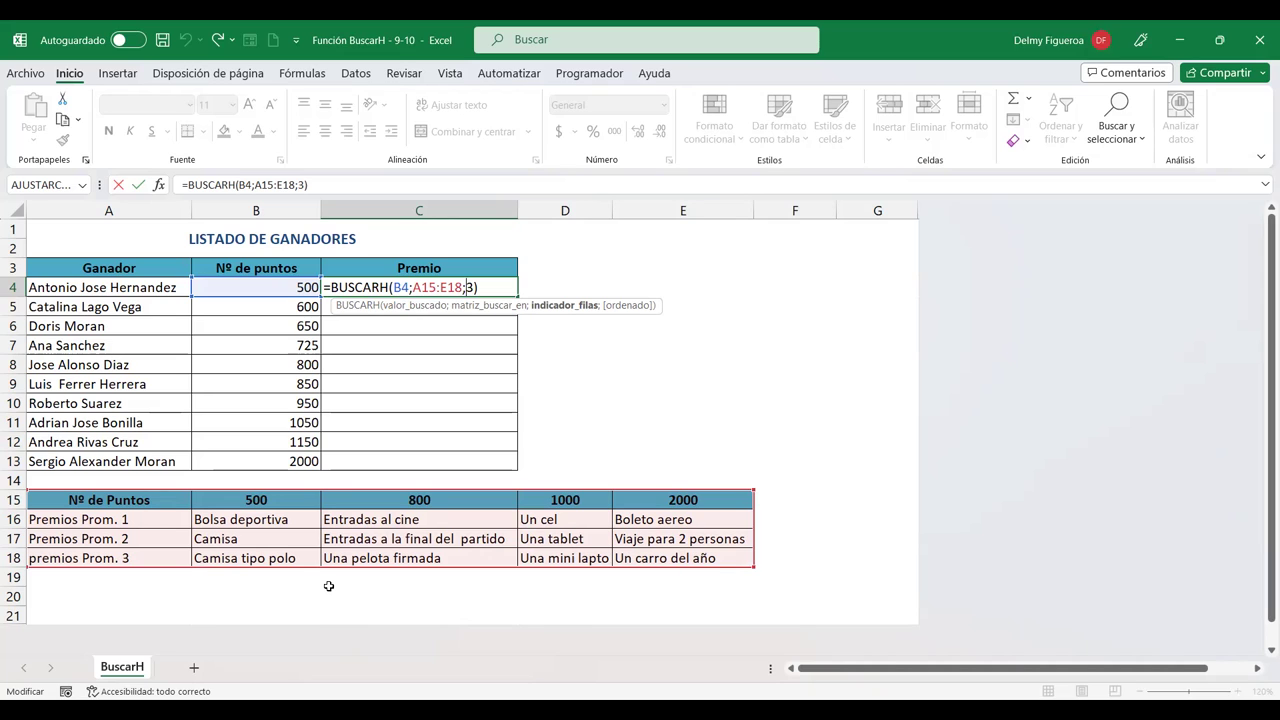
key("Return")
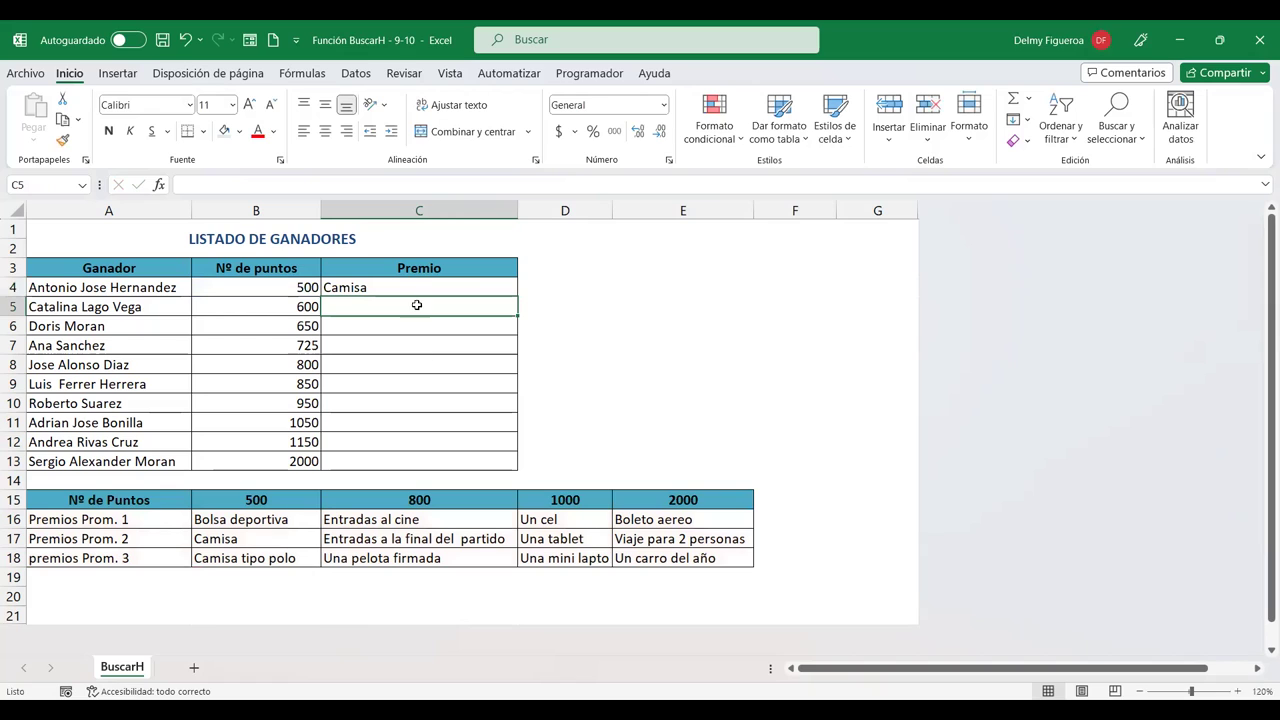
Fill the C4 formula down to C13, then undo it after #N/D errors appear.
left_click(425, 282)
left_click_drag(517, 296, 511, 470)
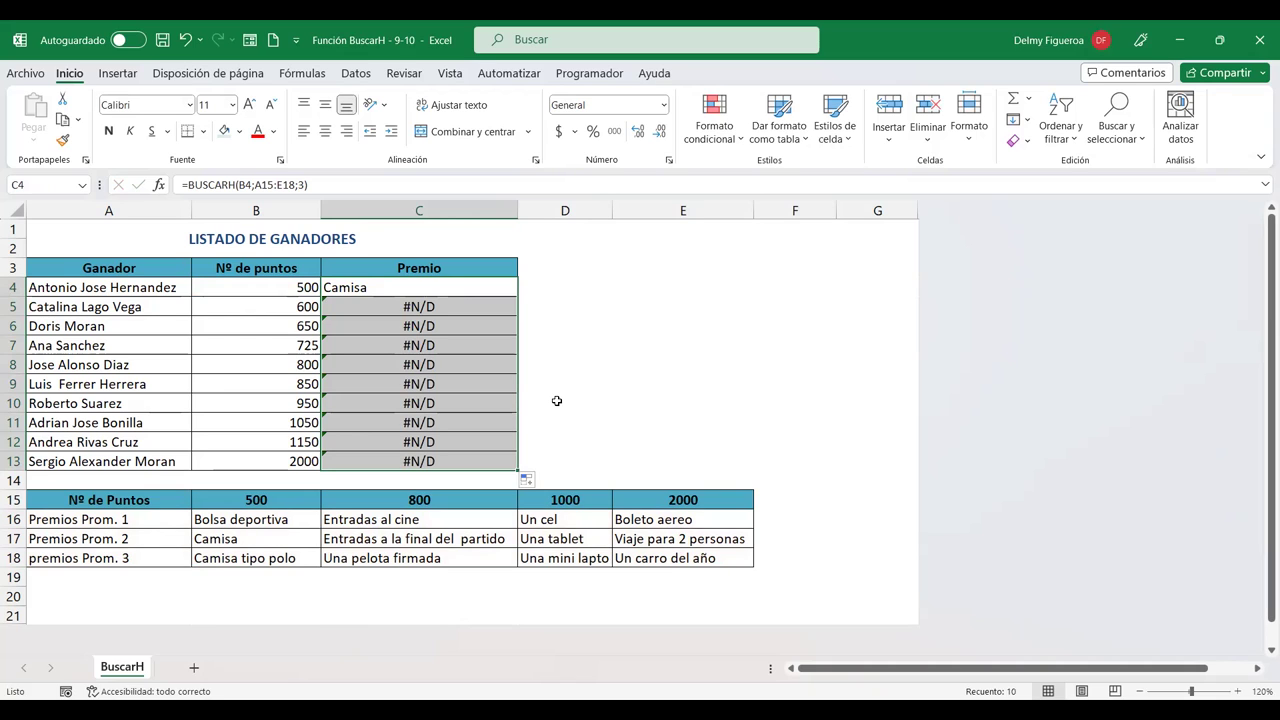
key("ctrl+z")
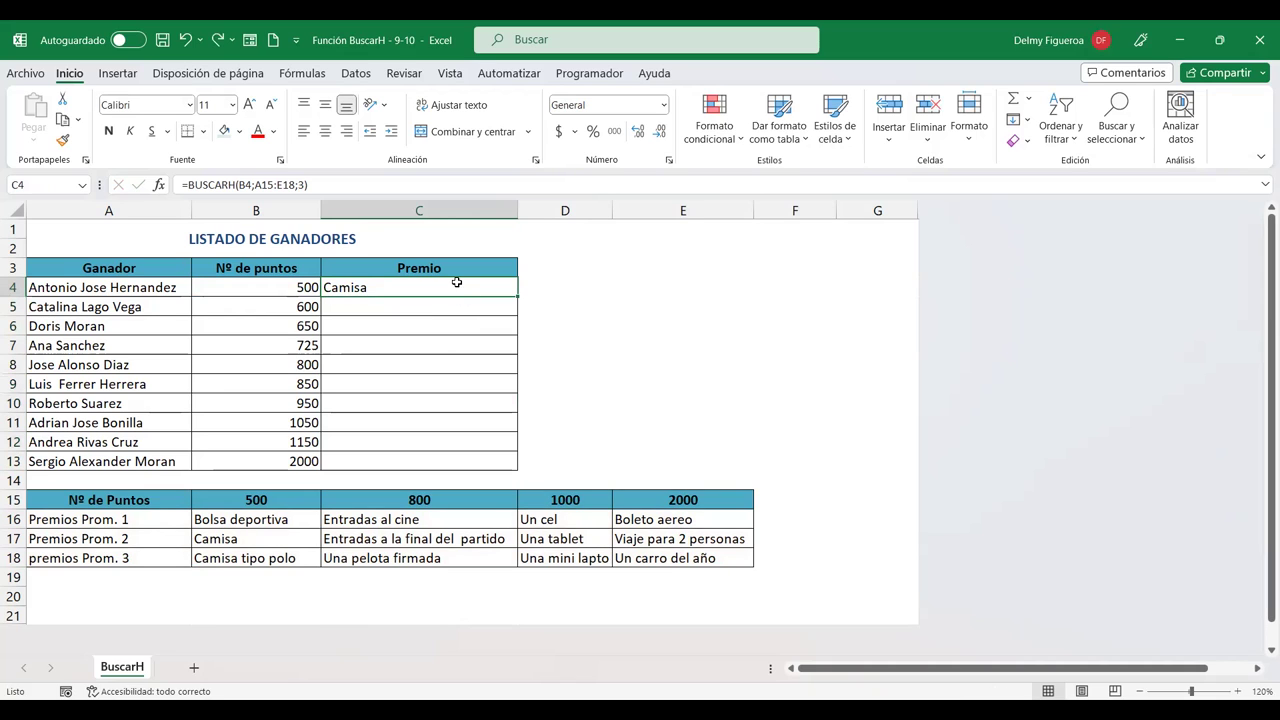
Make C4's lookup range absolute as $A$15:$E$18 using F4.
double_click(456, 283)
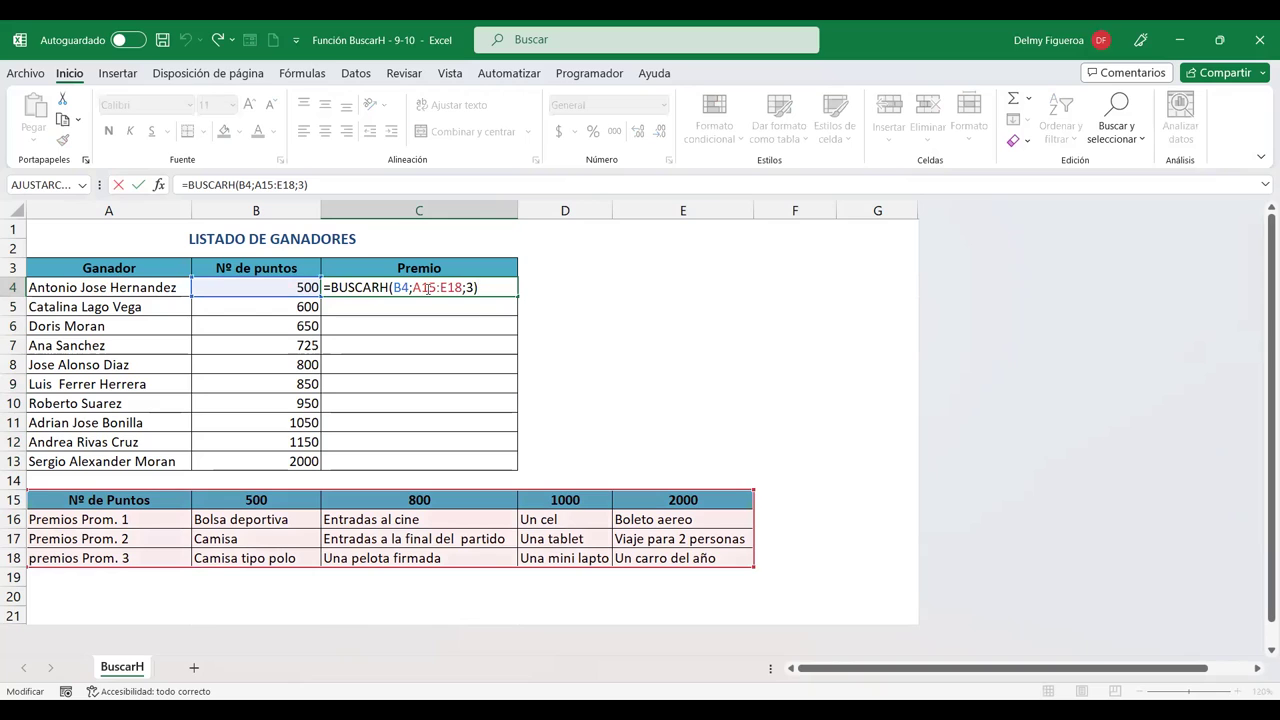
left_click(439, 288)
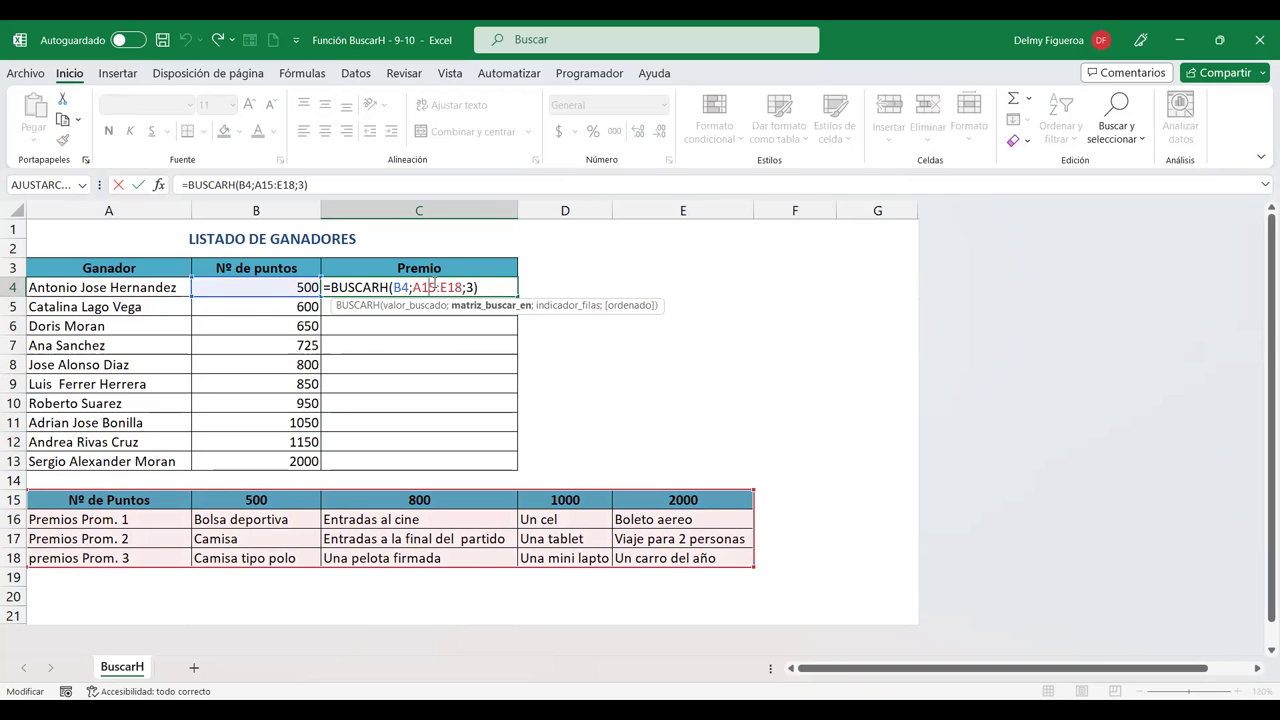
key("F4")
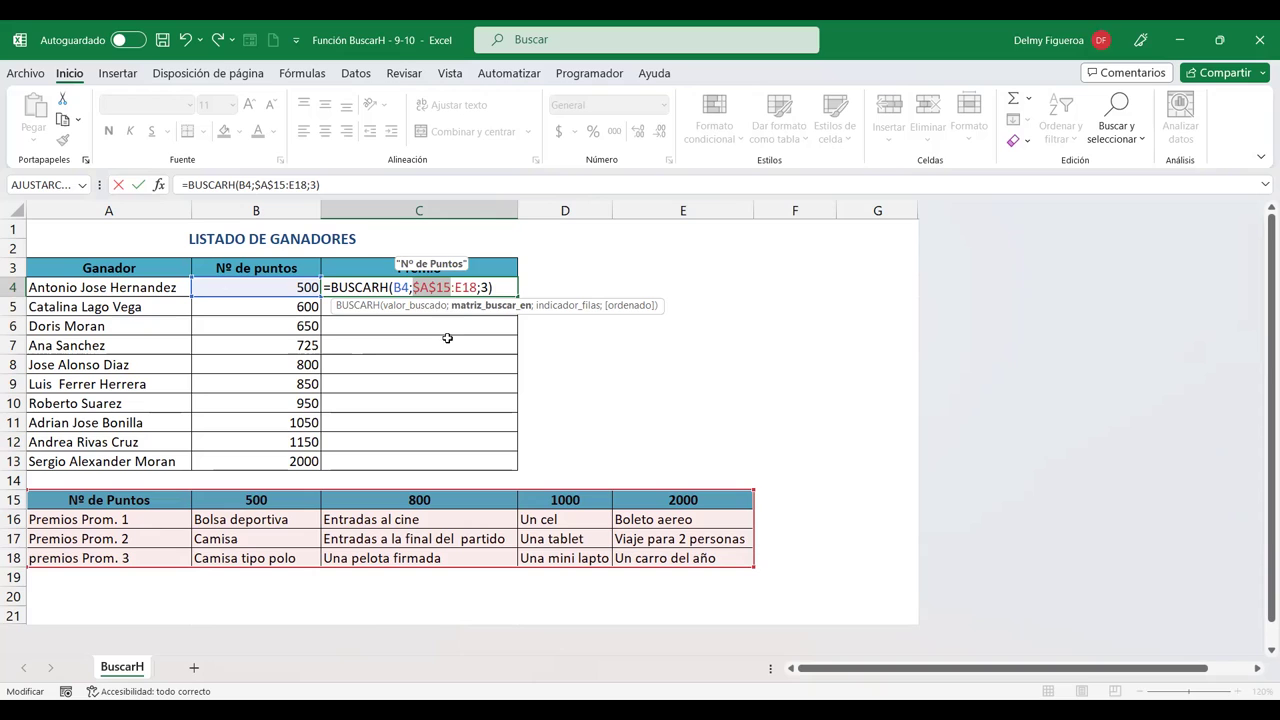
left_click(470, 288)
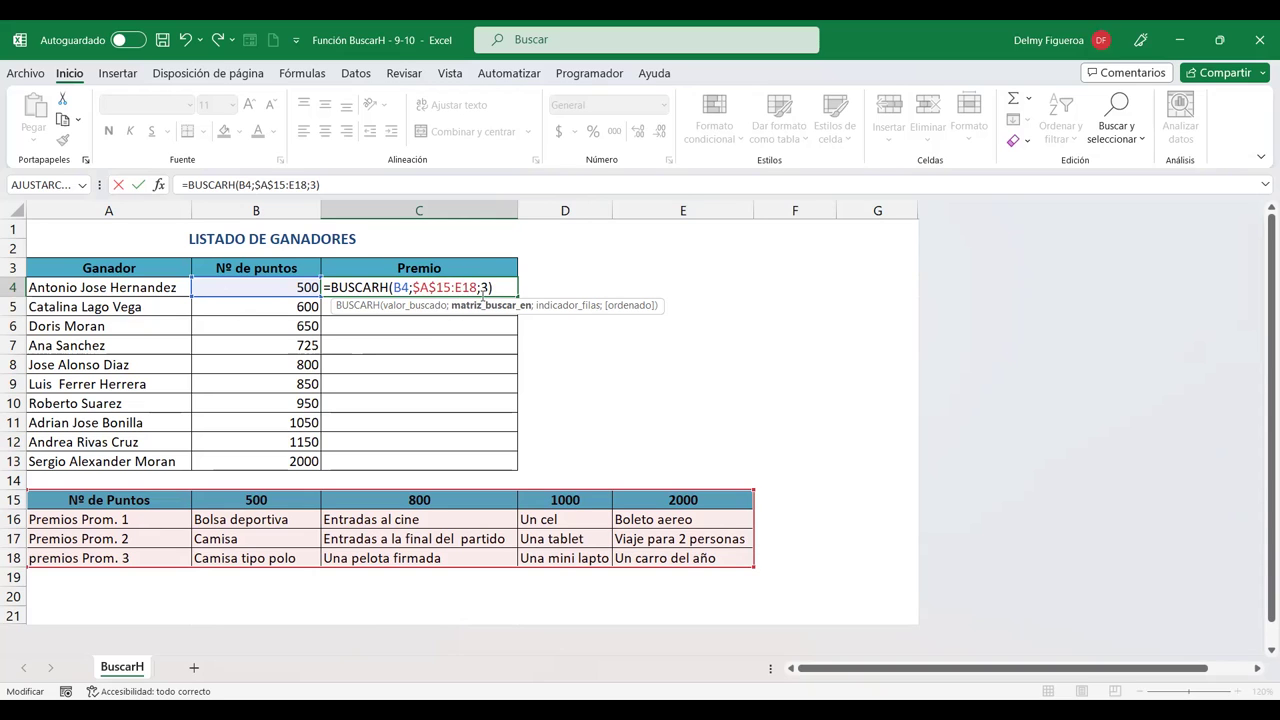
key("F4")
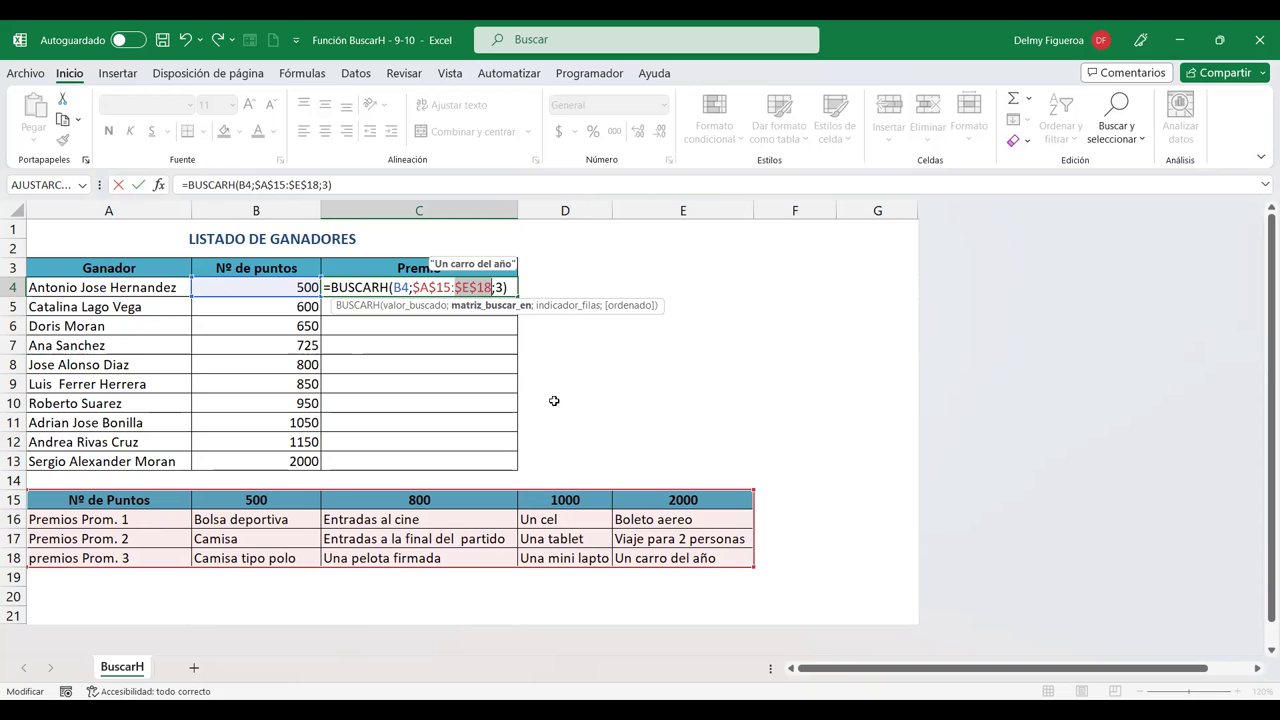
Confirm the corrected C4 formula and fill it down through C13.
key("Return")
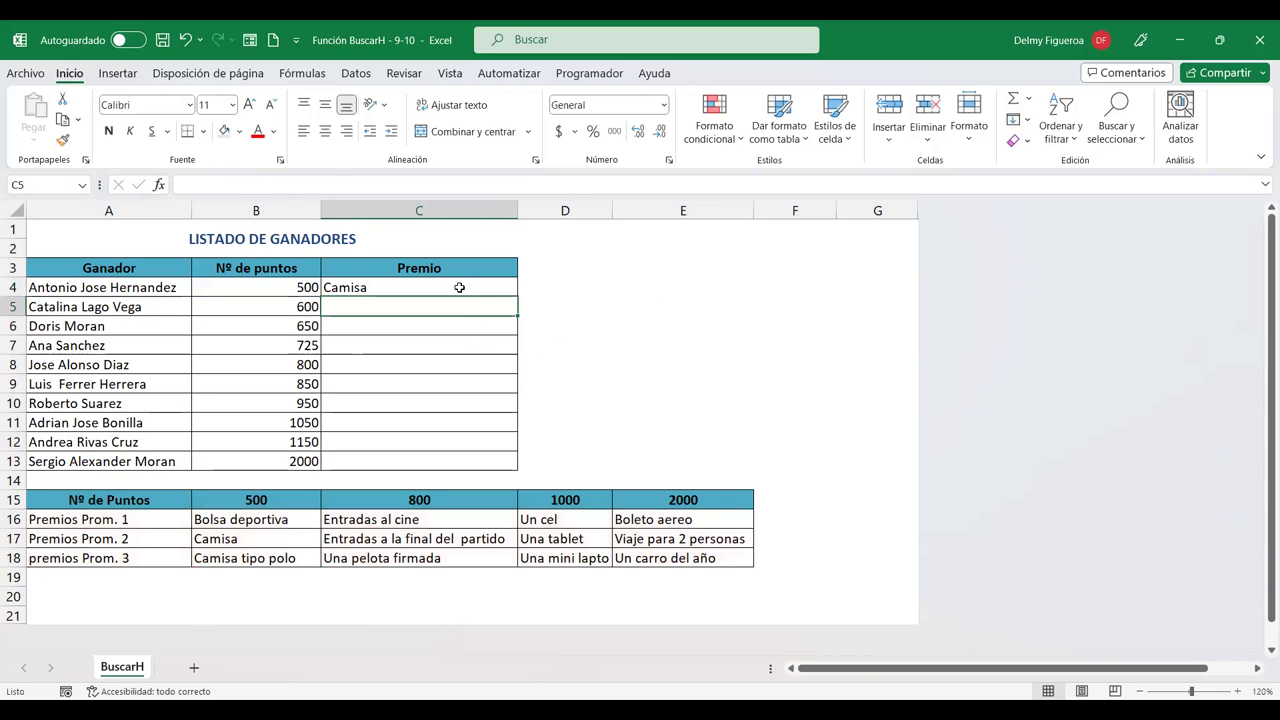
key("Up")
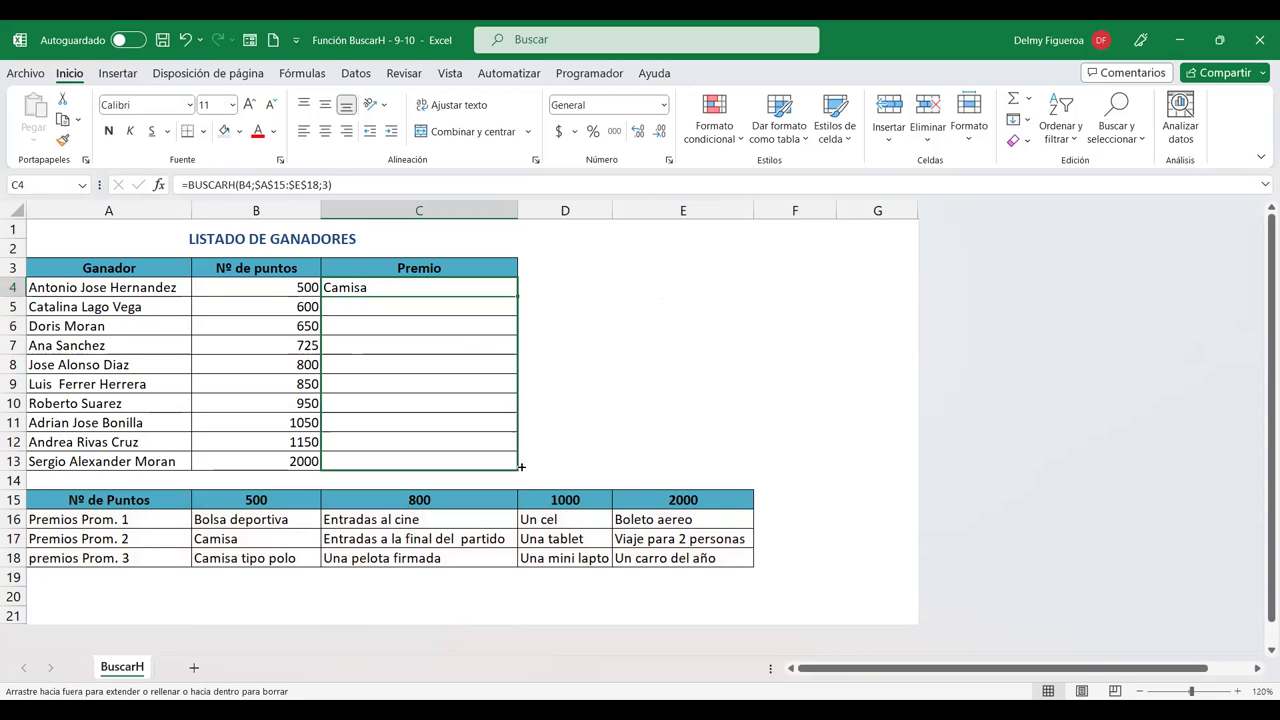
left_click_drag(524, 413, 520, 468)
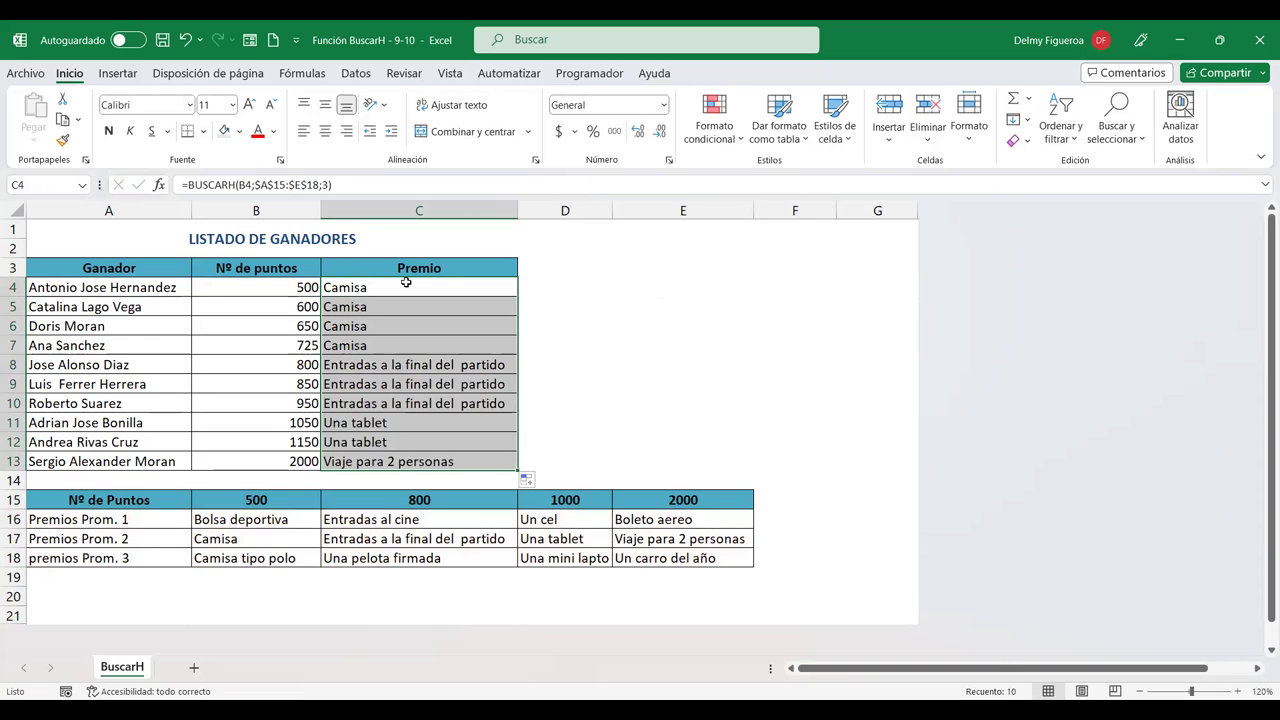
left_click(406, 289)
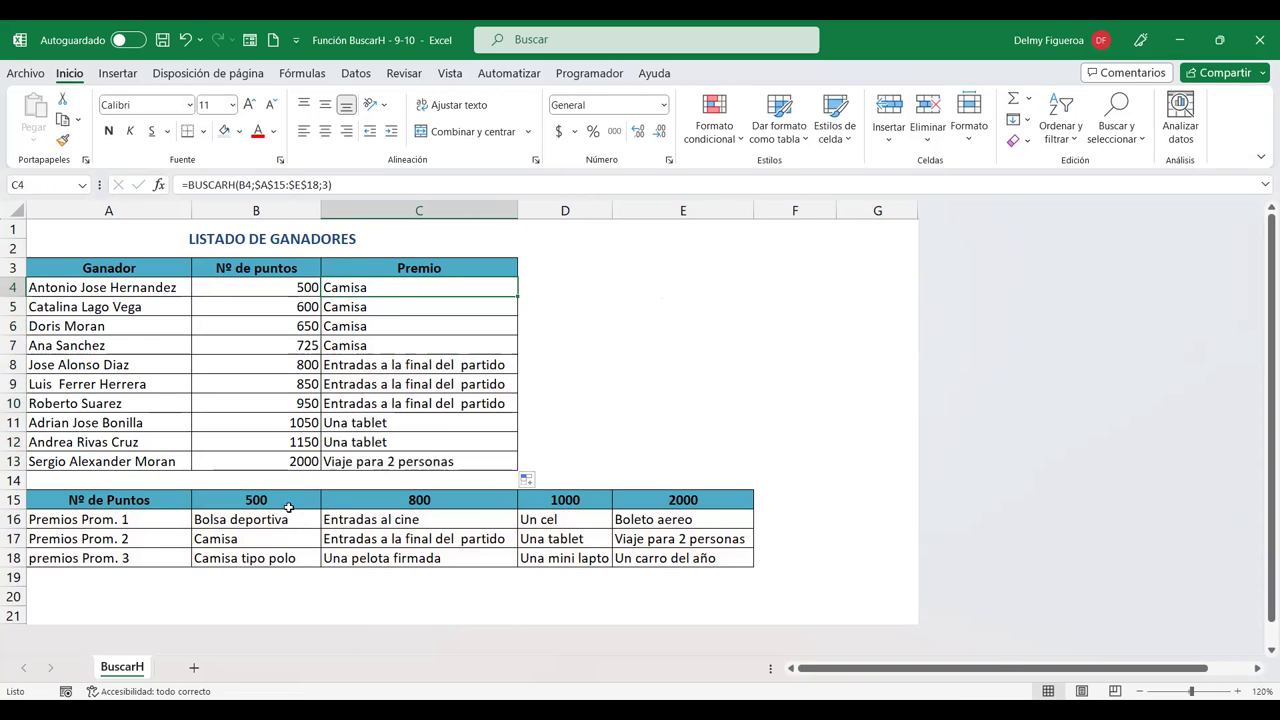
Compare the winners' points in column B with the Prom. 2 prizes in row 17.
left_click(13, 538)
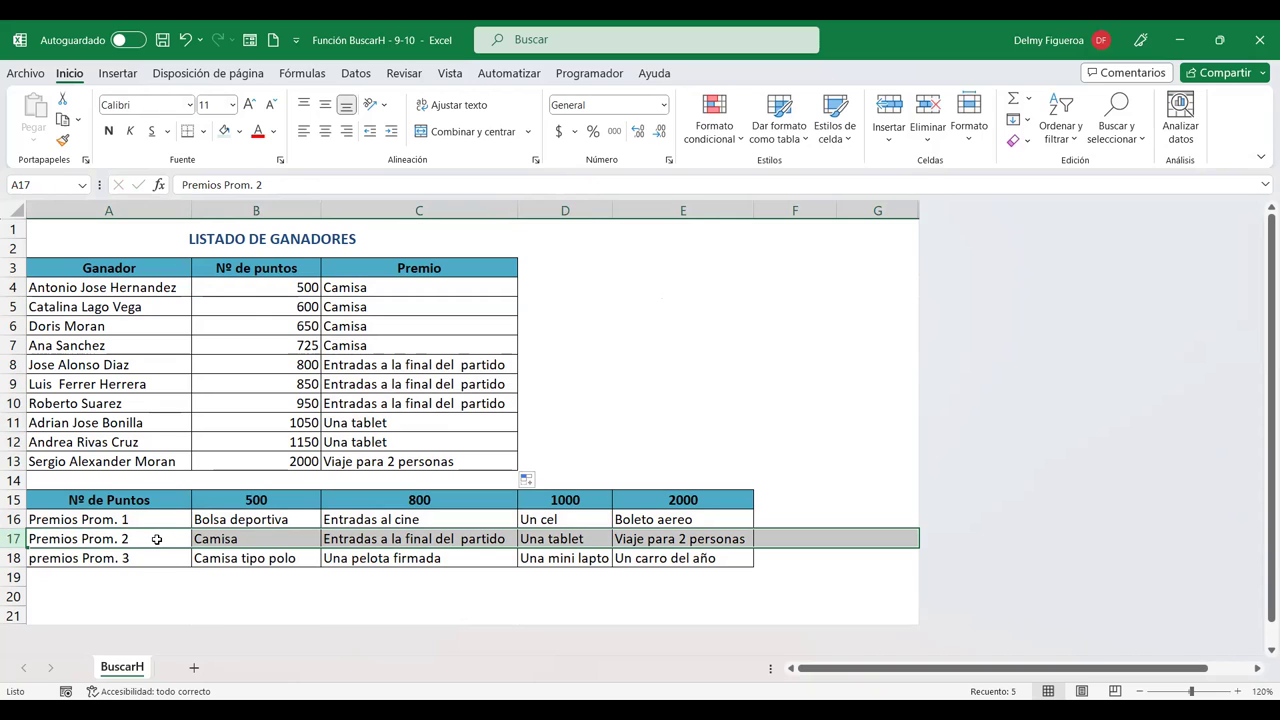
left_click(362, 286)
left_click(301, 286)
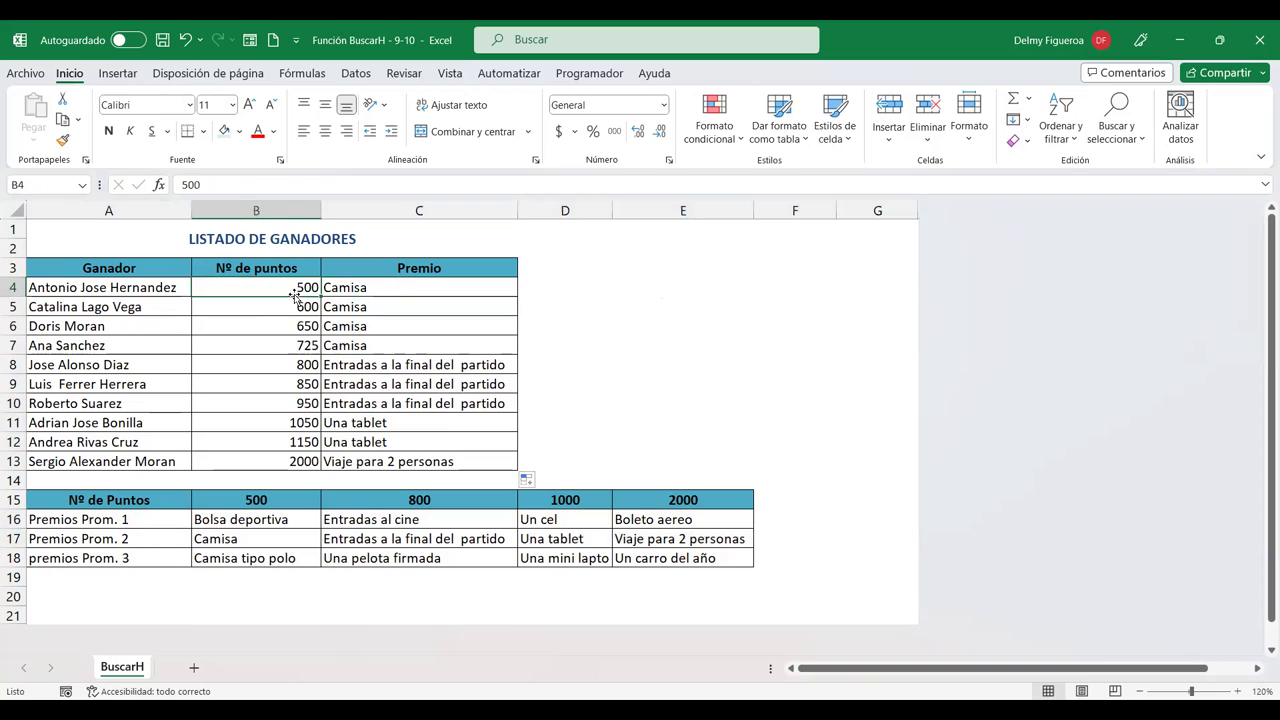
left_click(301, 307)
left_click(301, 326)
left_click(303, 345)
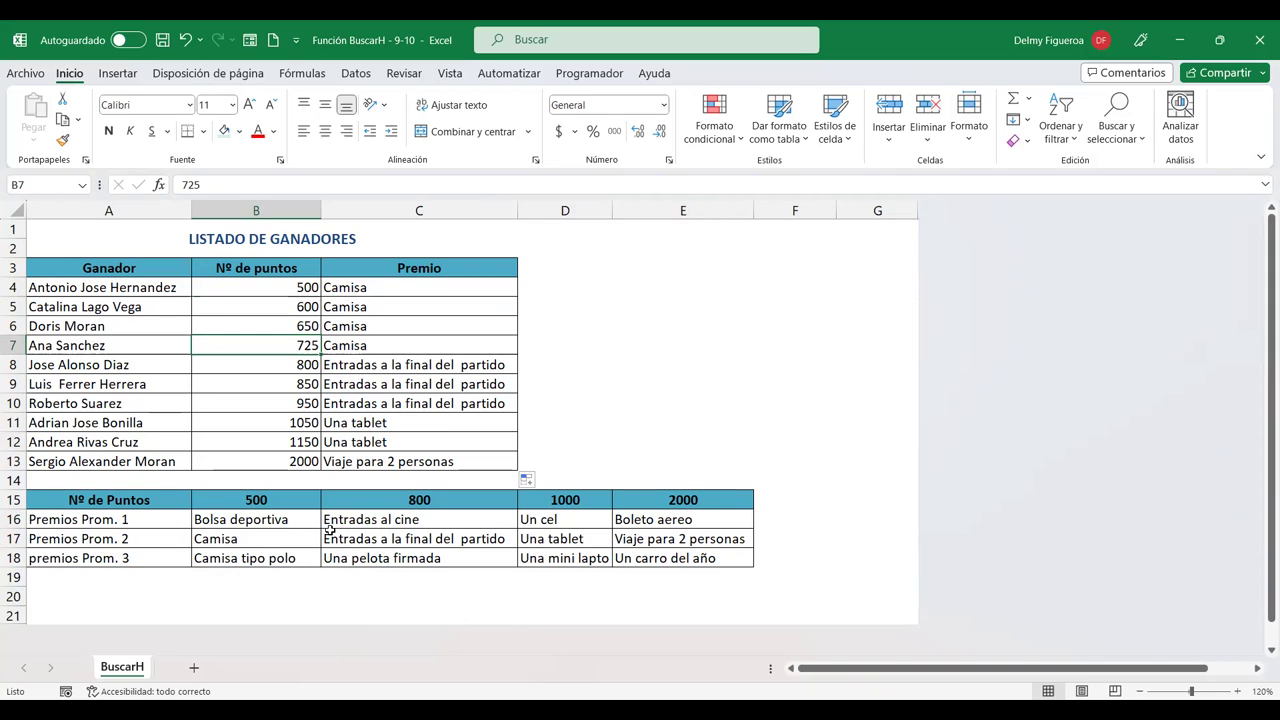
left_click(278, 533)
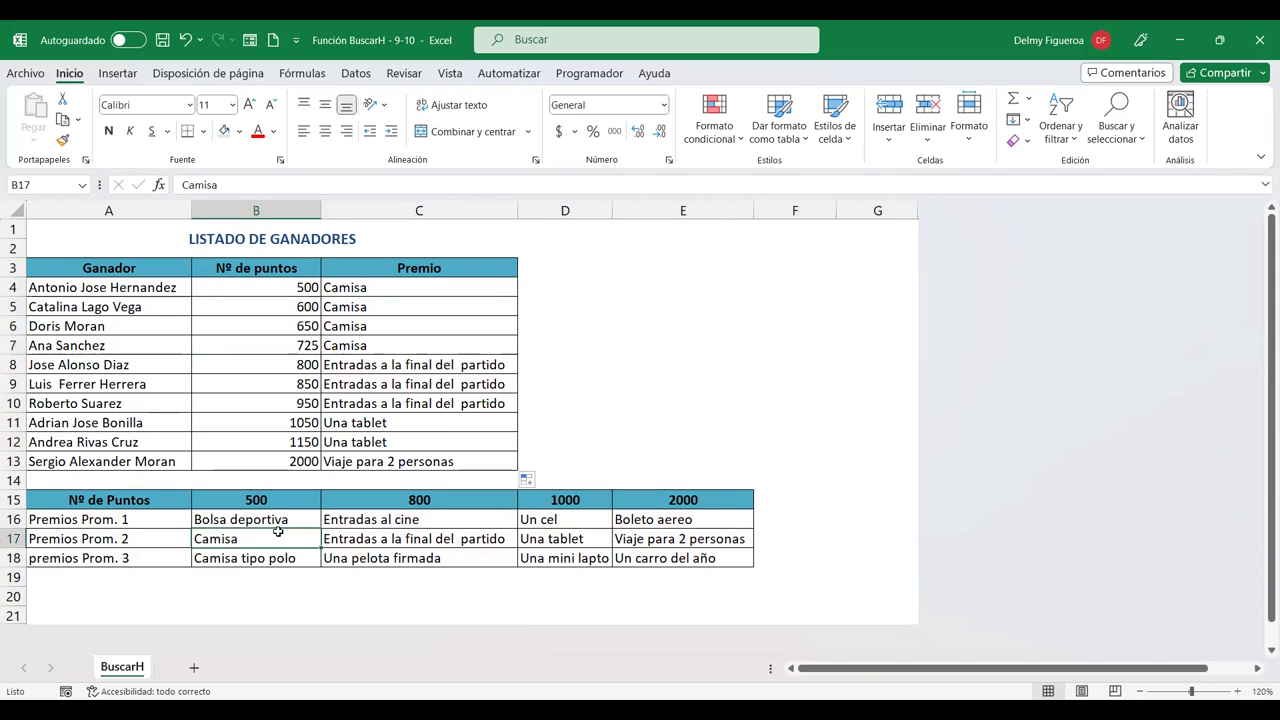
left_click(423, 287)
double_click(420, 287)
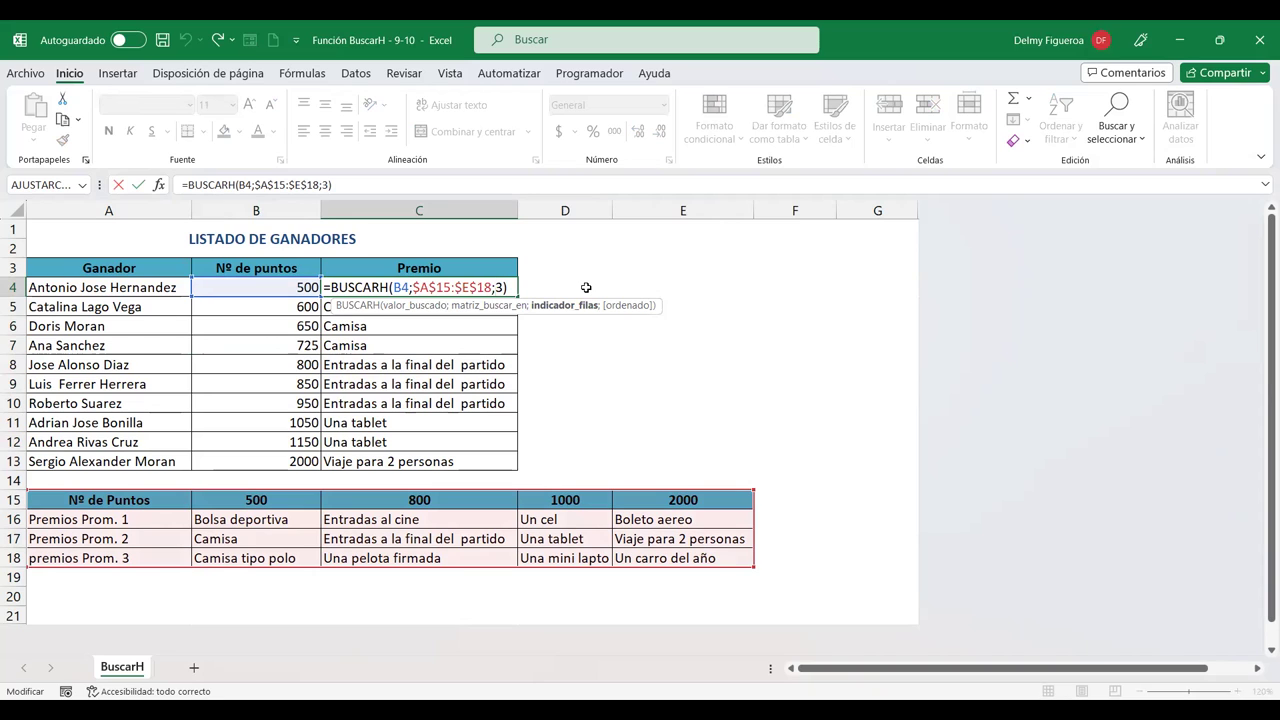
Leave C4 unchanged and verify C8–C11 prizes against their points and the row 17 prizes.
key("Return")
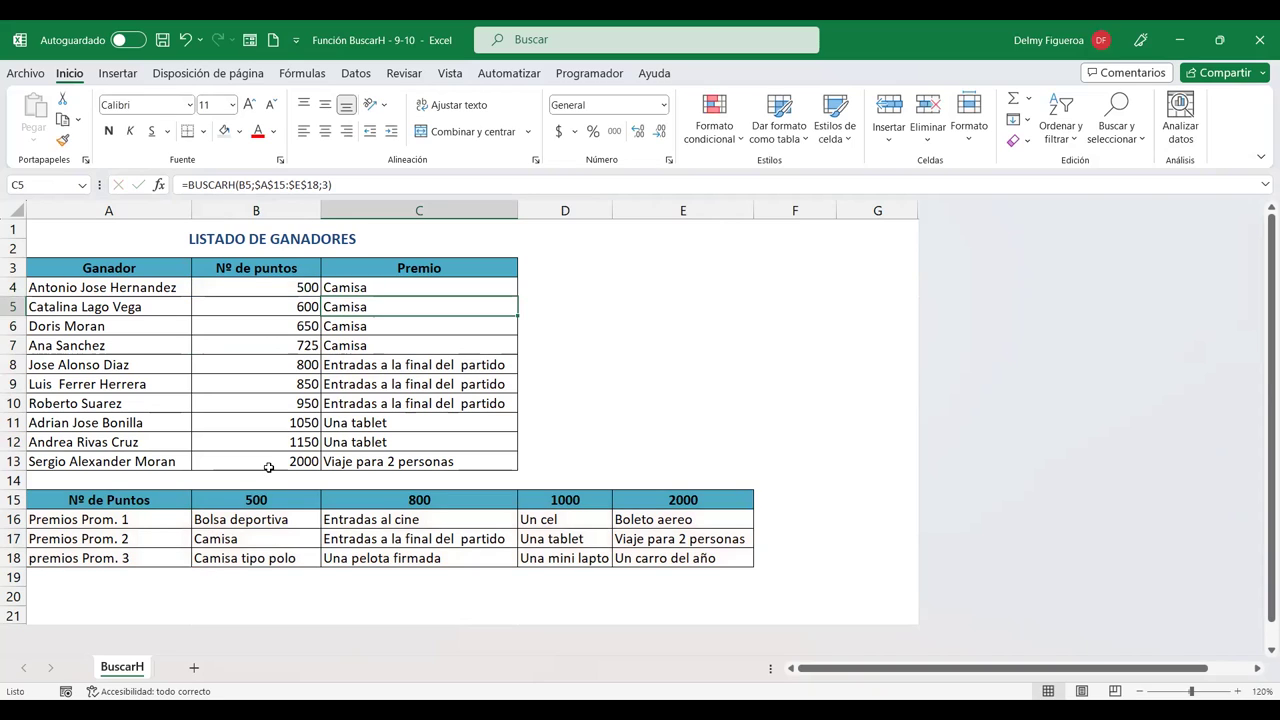
left_click(386, 365)
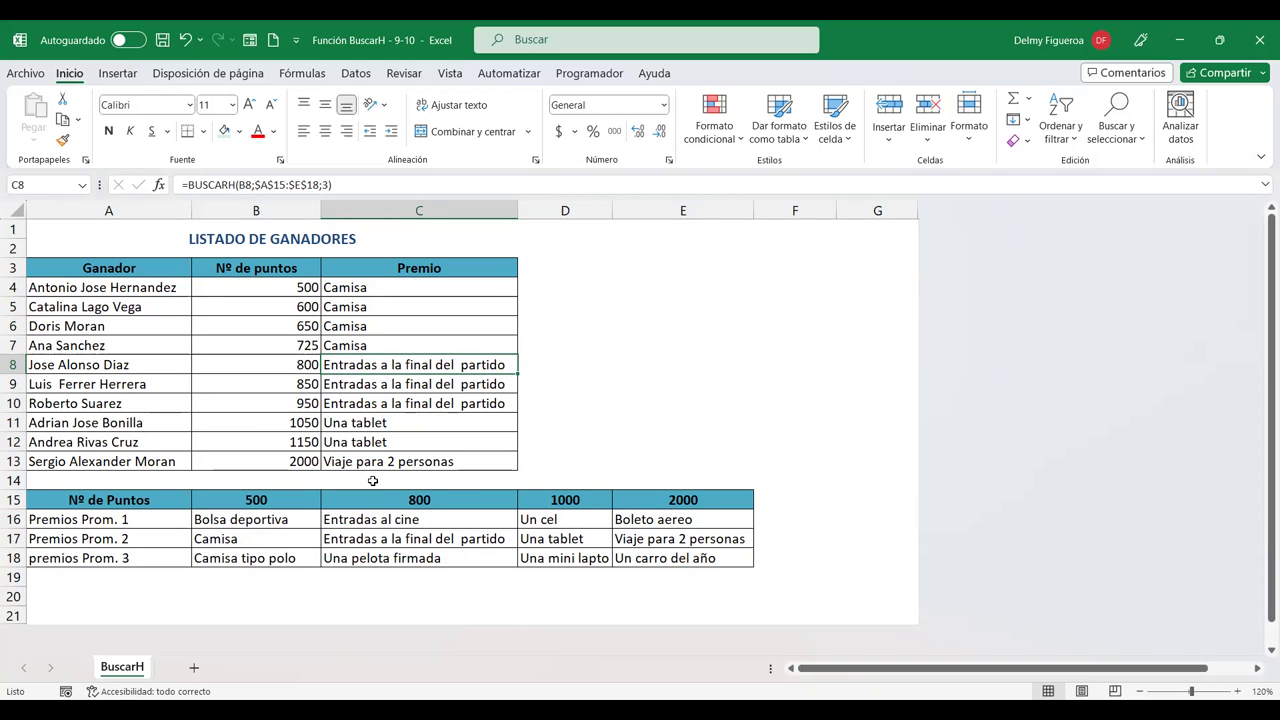
left_click(305, 363)
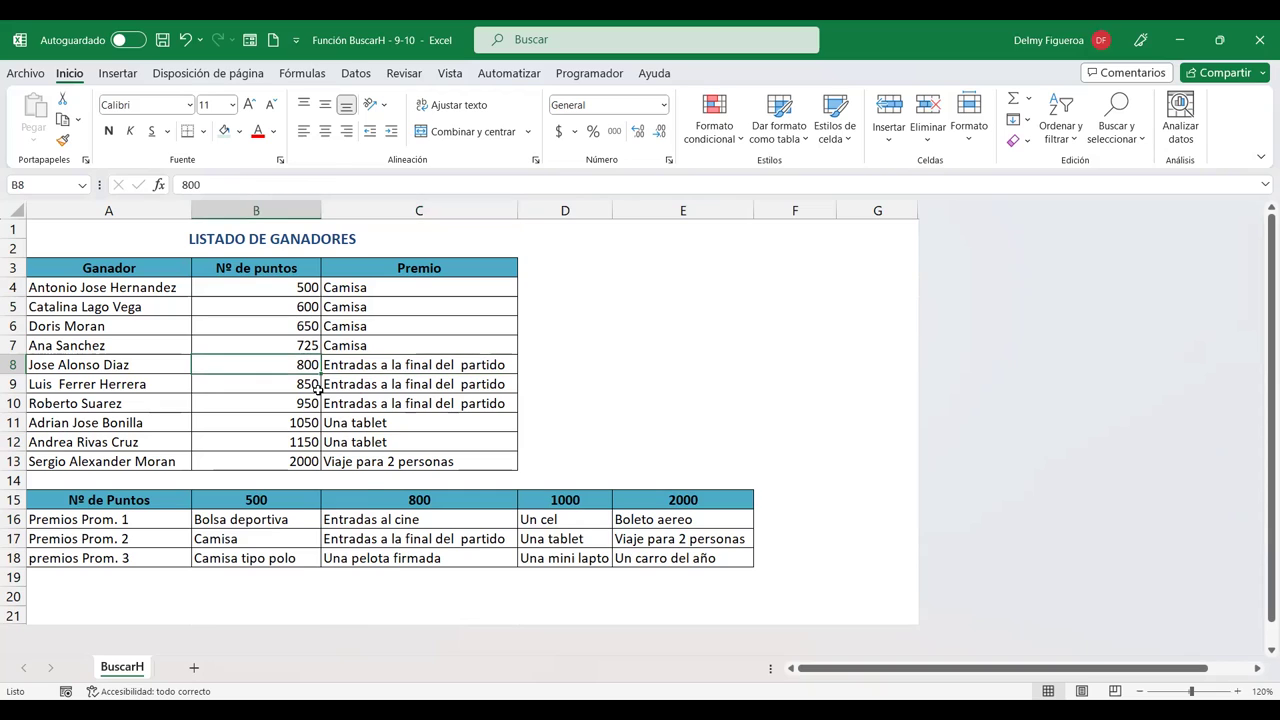
left_click(413, 538)
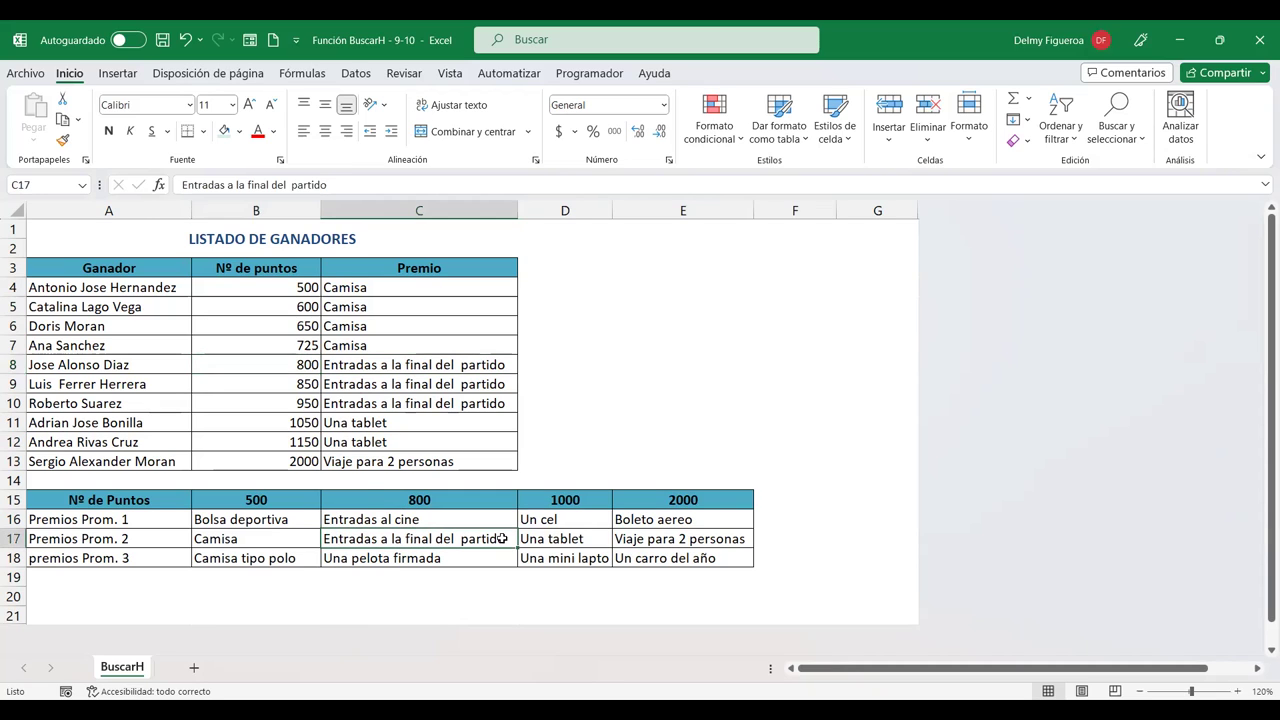
left_click(390, 383)
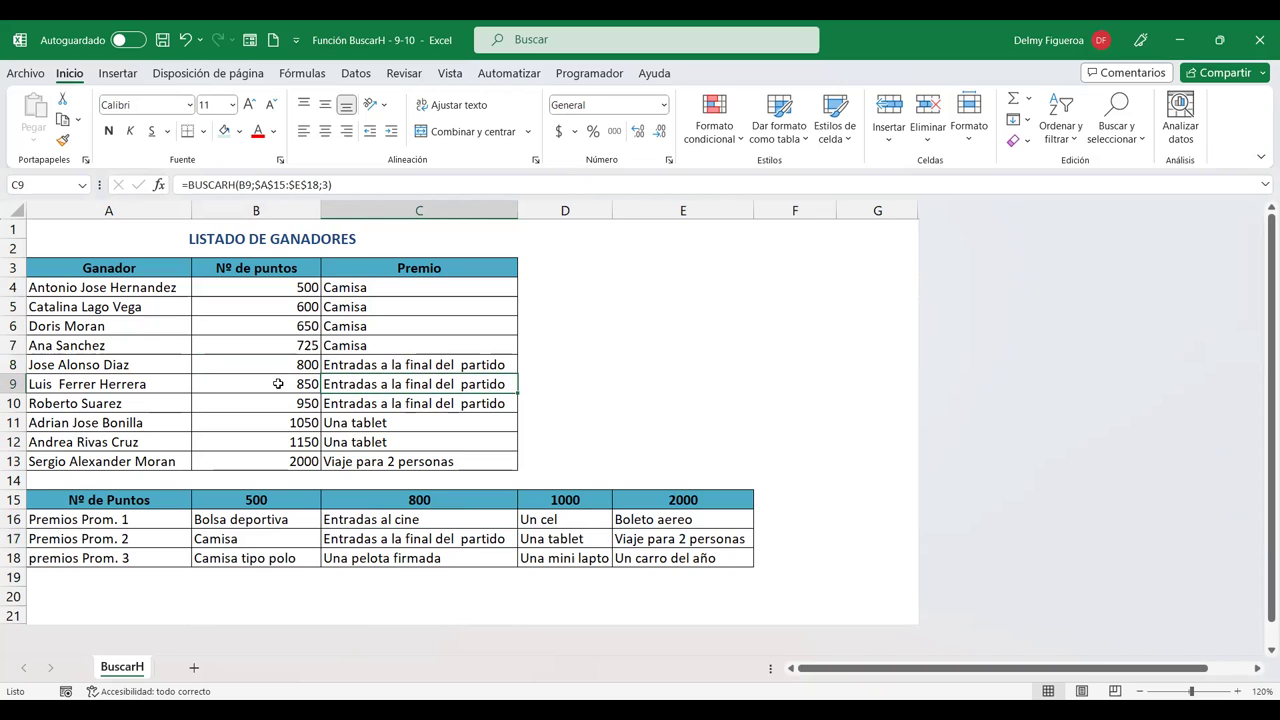
left_click(302, 404)
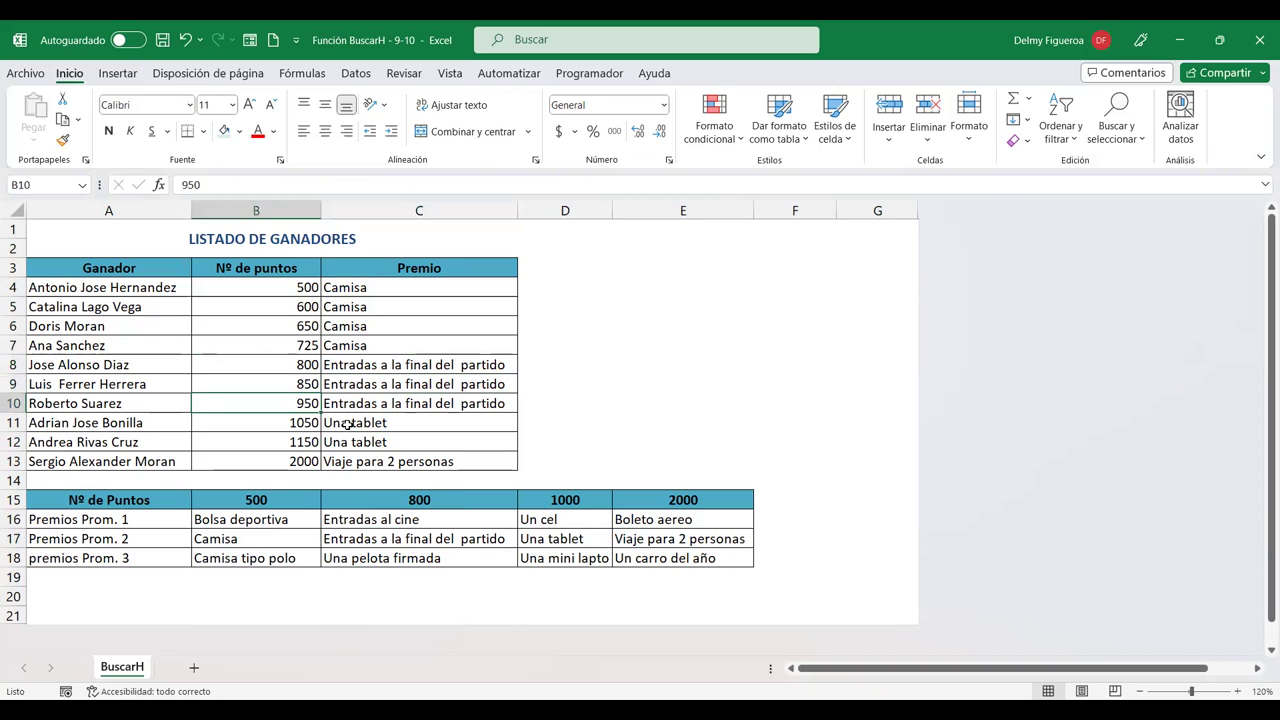
left_click(346, 426)
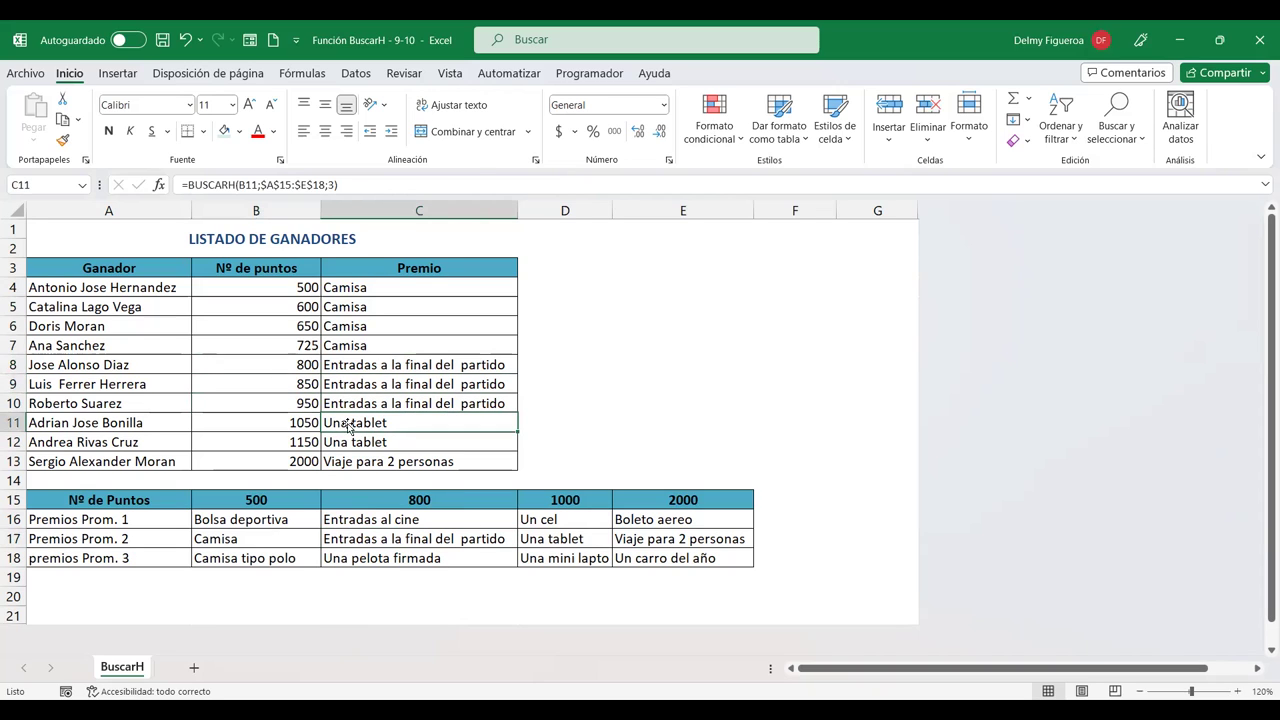
left_click(573, 538)
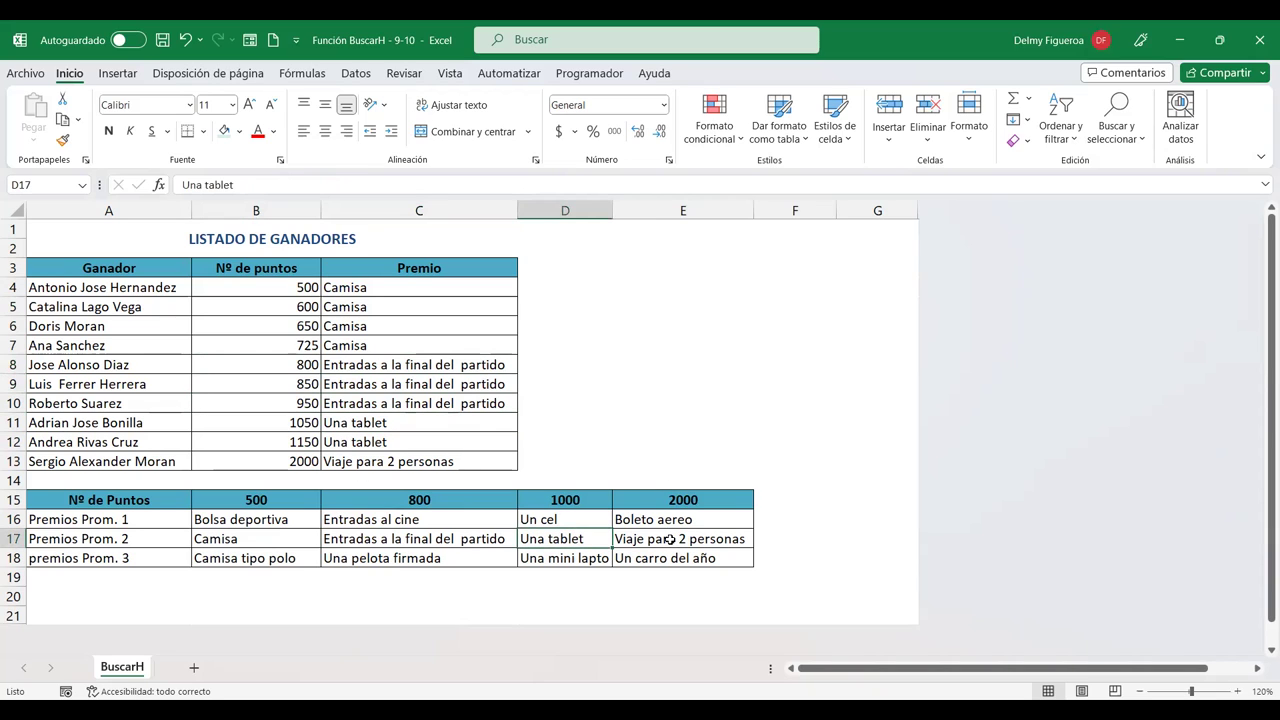
left_click(670, 540)
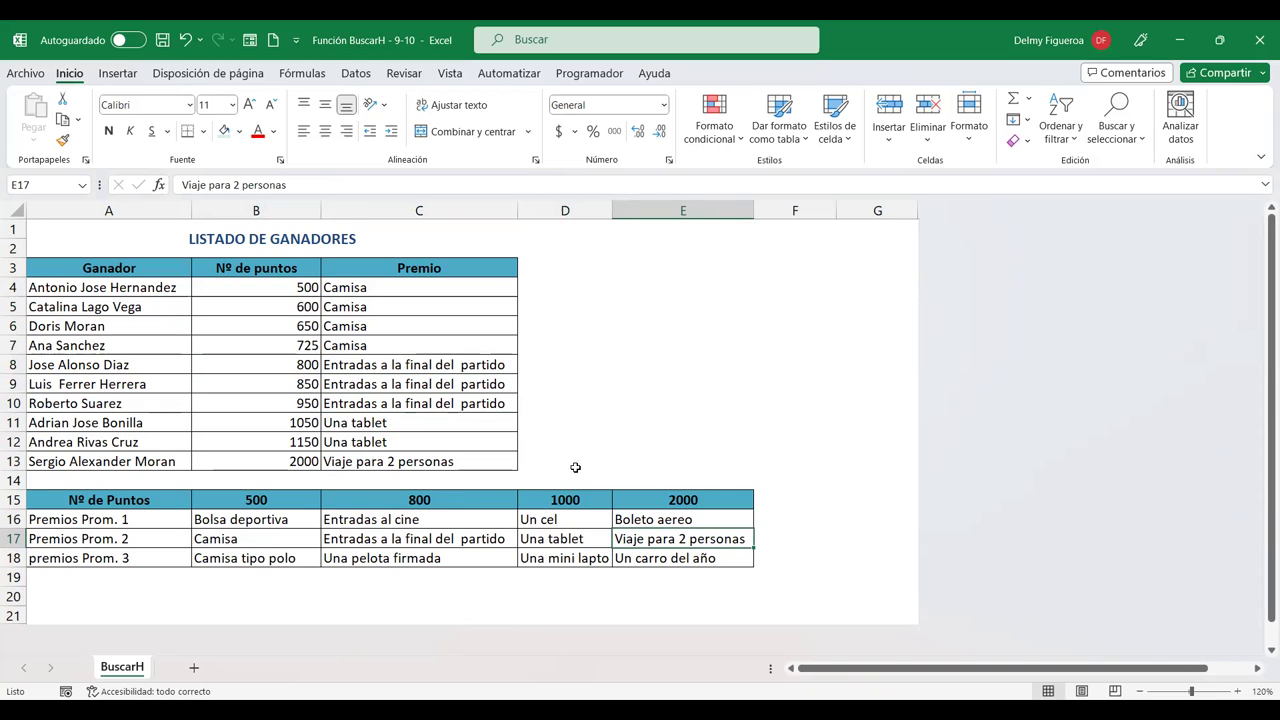
Change C4's row index from 3 to 2, making it =BUSCARH(B4;$A$15:$E$18;2).
double_click(449, 288)
double_click(500, 288)
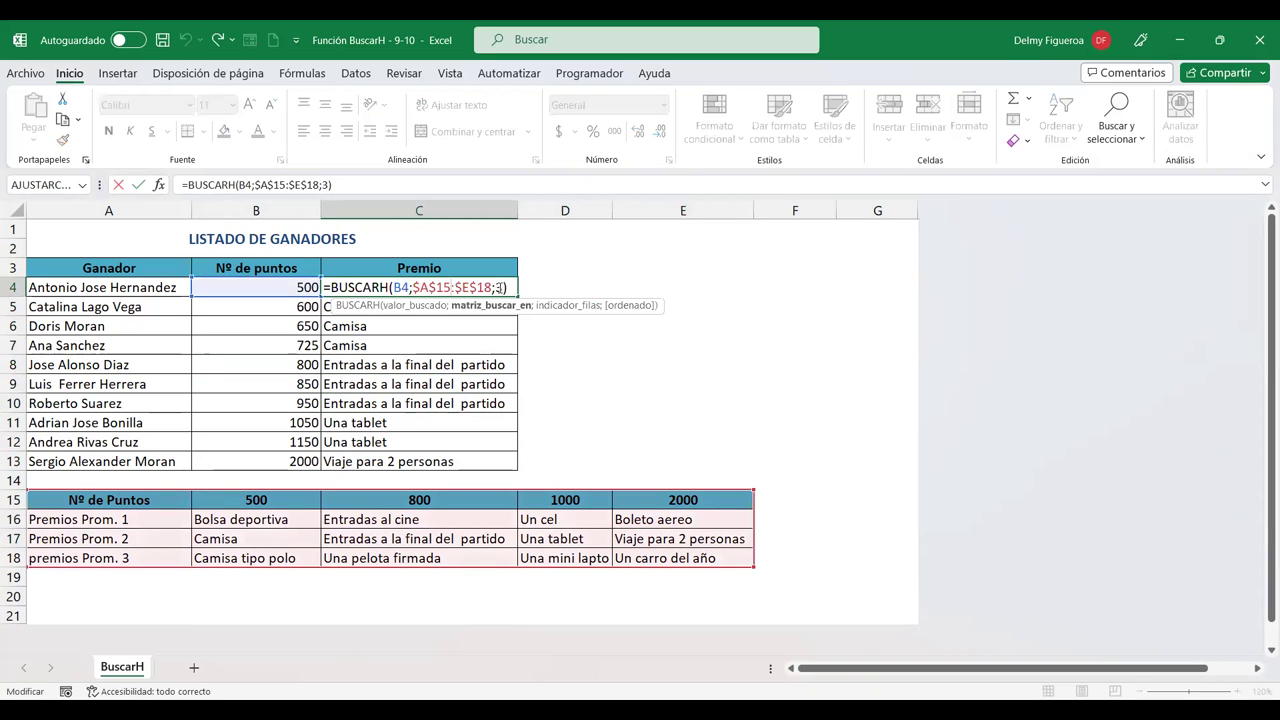
key("Right")
key("shift+Right")
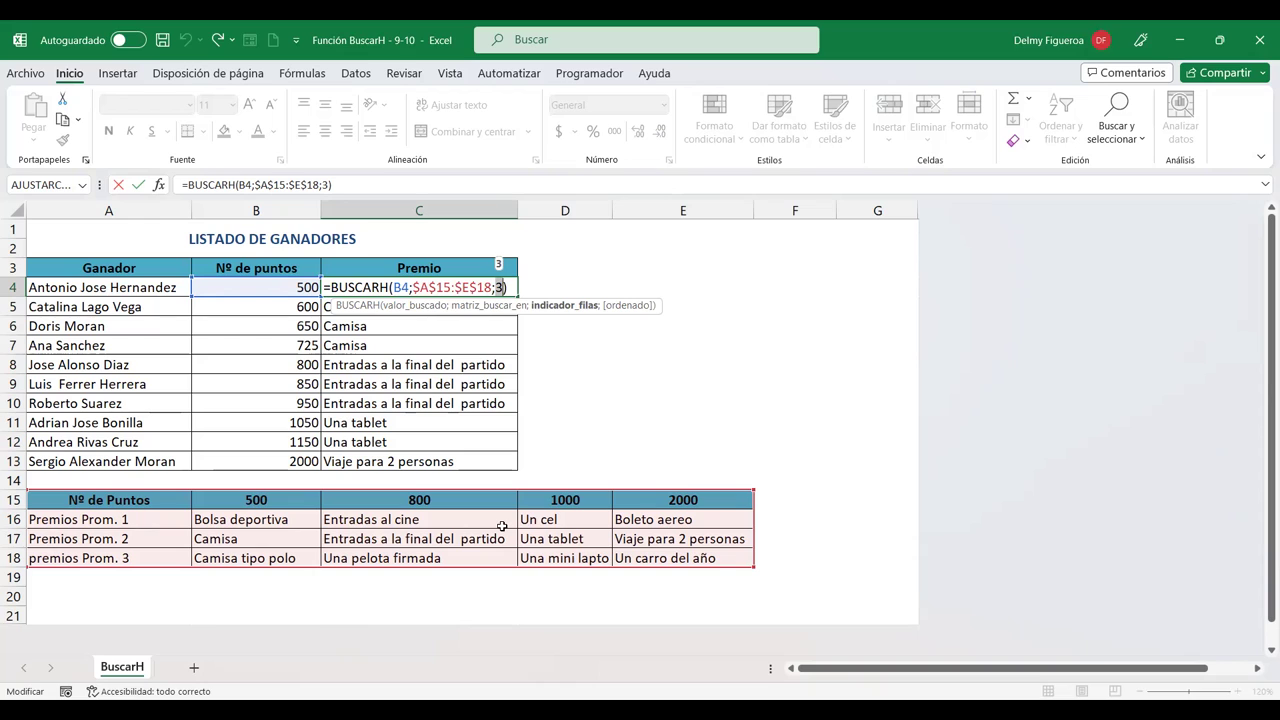
type("2")
key("Return")
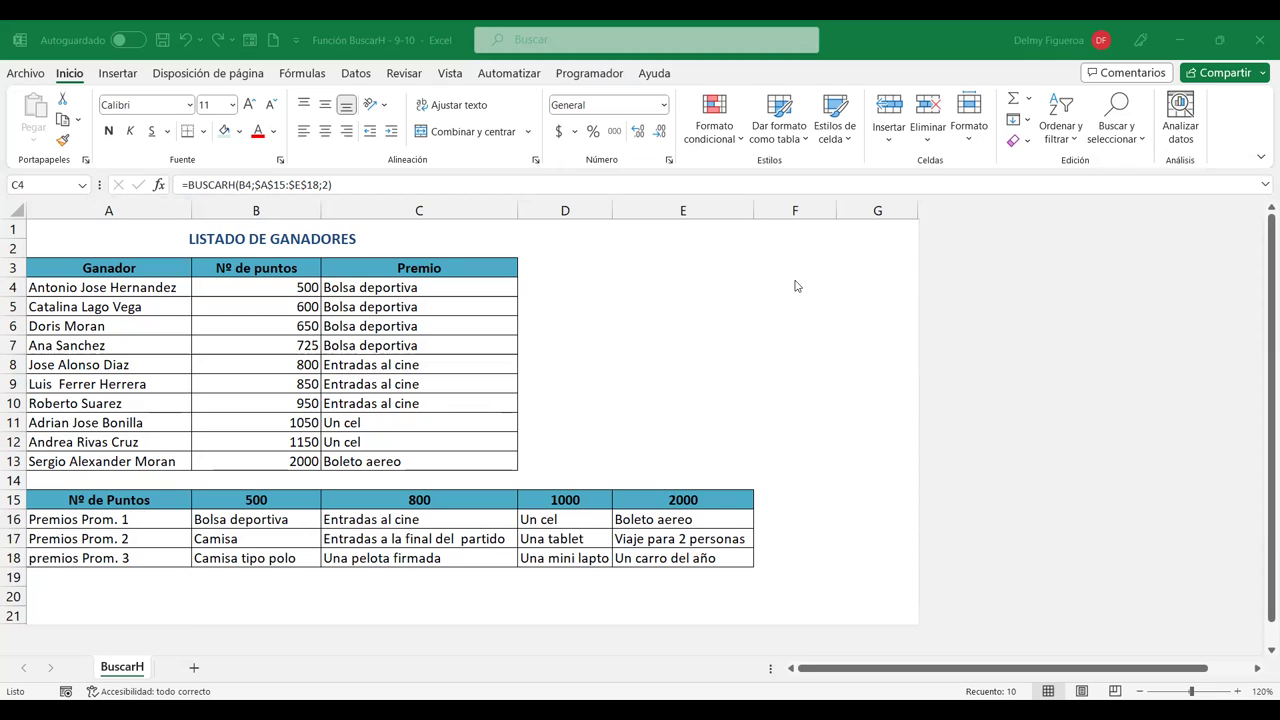
Change C4's row index to 4 and fill the formula down to C13.
double_click(424, 288)
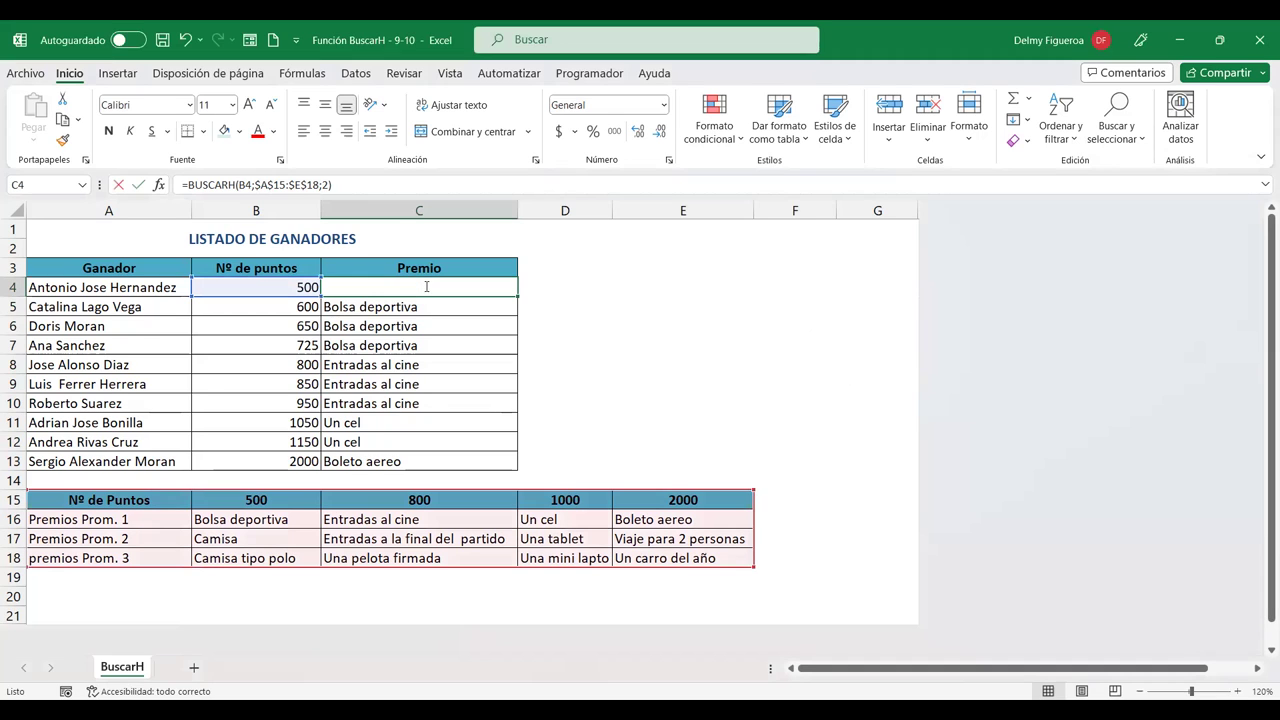
double_click(426, 287)
left_click(498, 288)
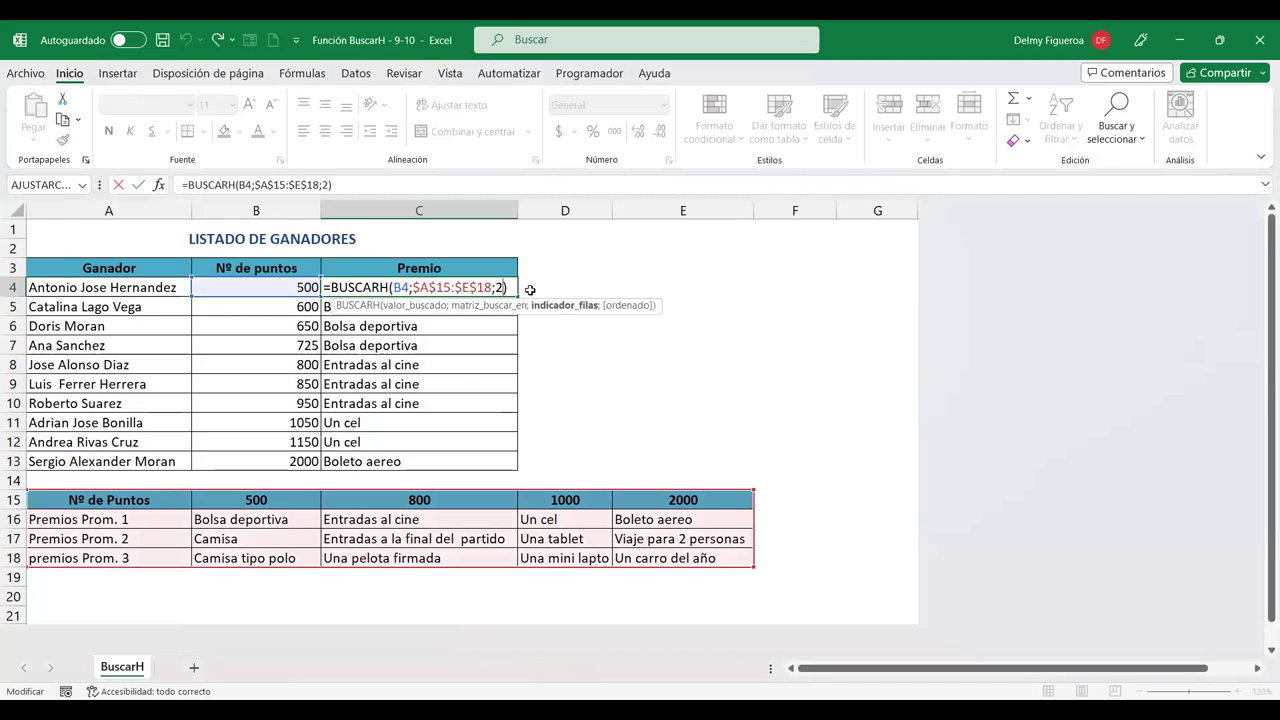
key("BackSpace")
type("4")
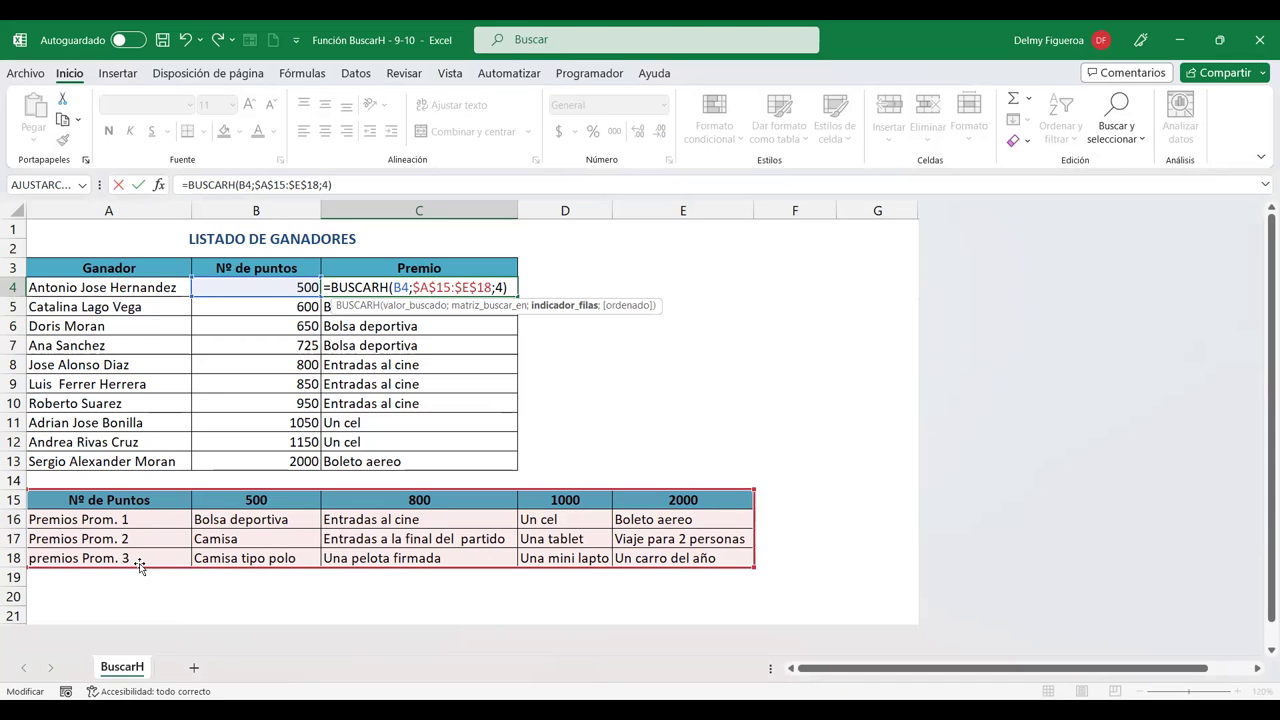
key("ctrl+Return")
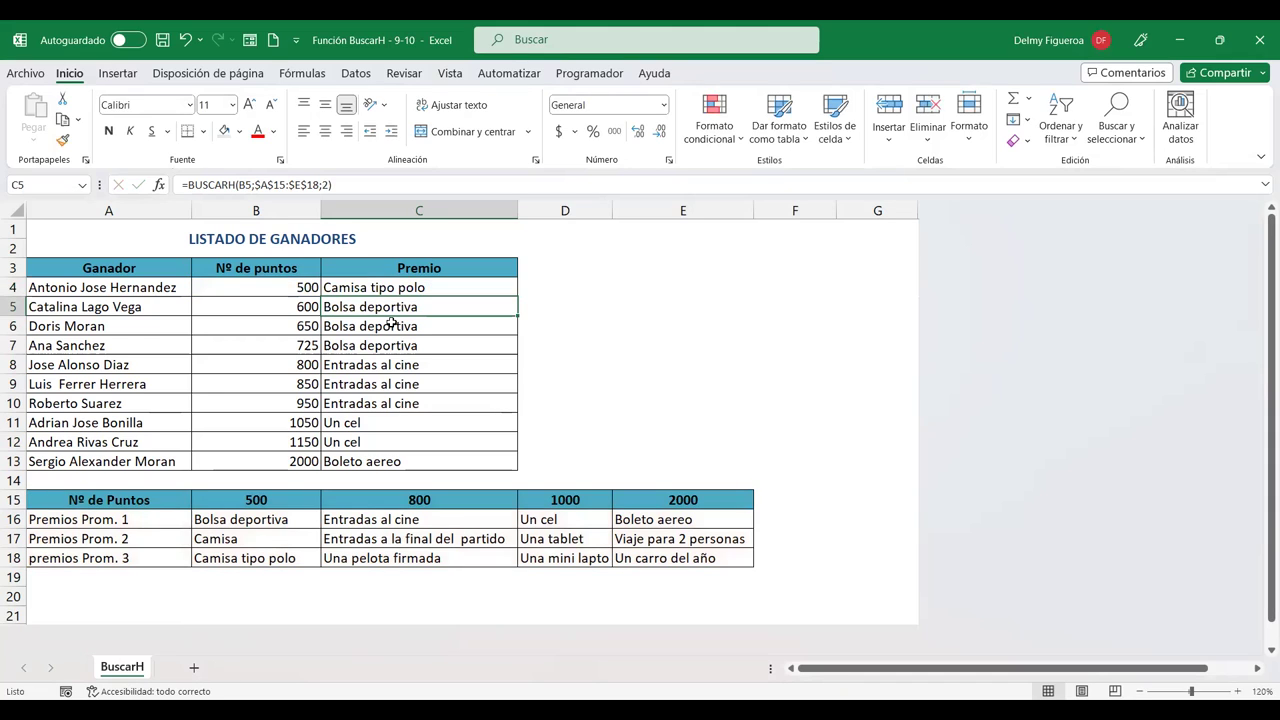
left_click_drag(518, 297, 516, 467)
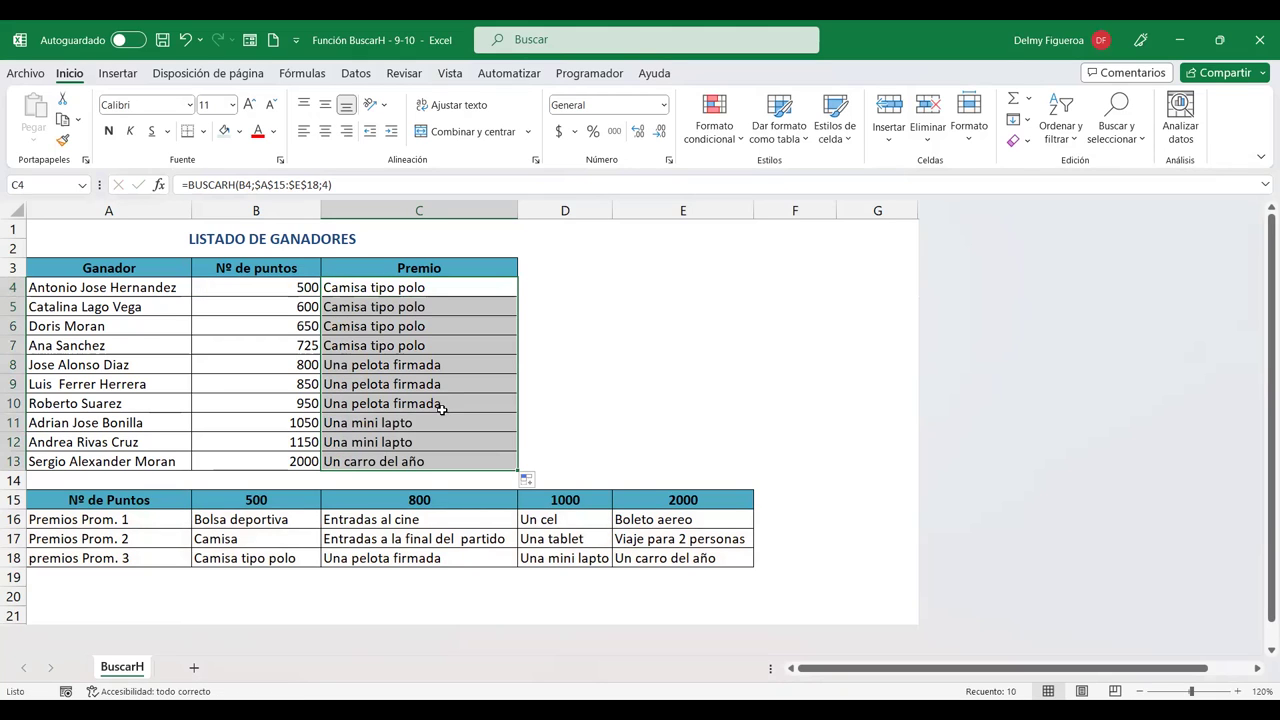
Check the Prom. 3 prizes in row 18, from Una pelota firmada to Un carro del año.
left_click(262, 556)
left_click(436, 556)
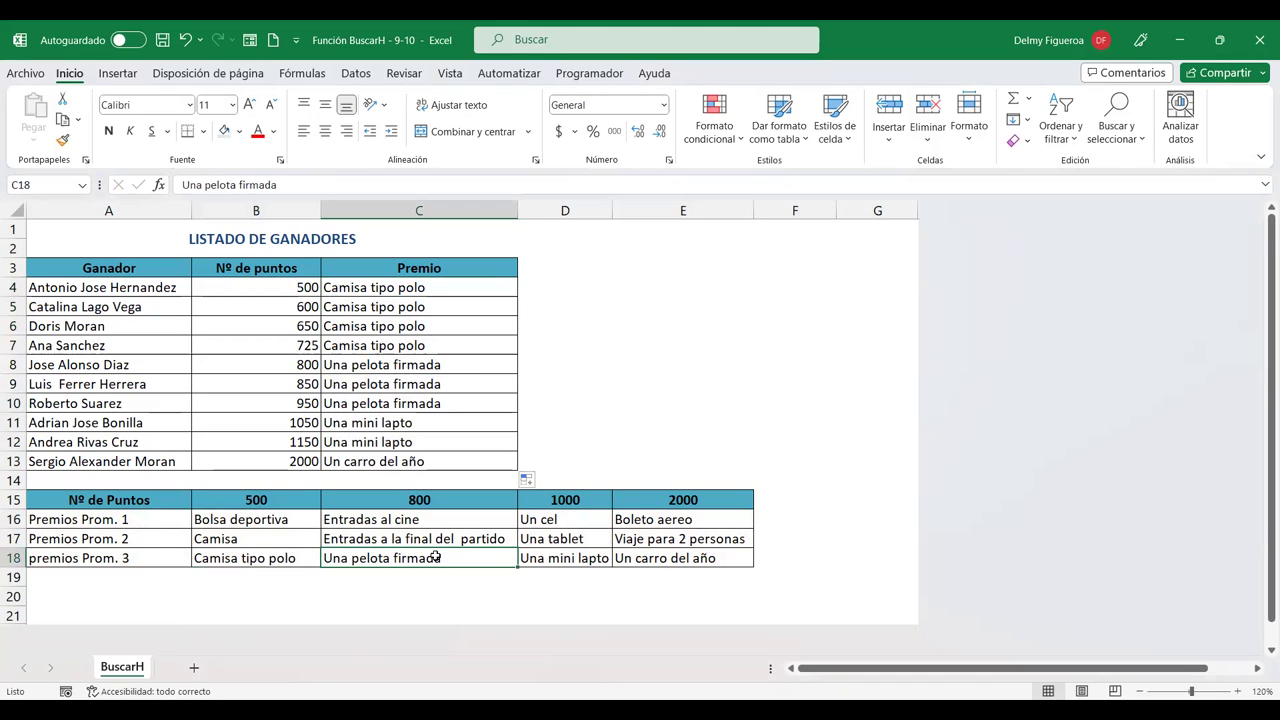
left_click(597, 556)
left_click(652, 558)
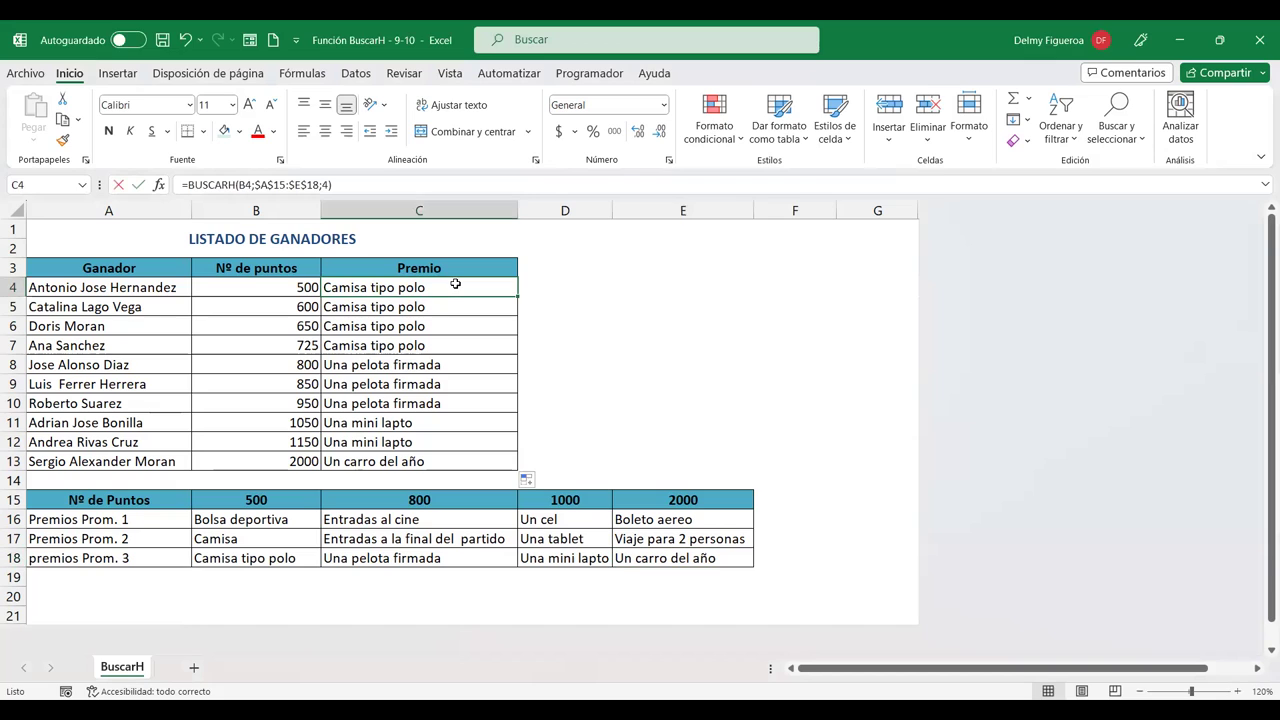
Review the C4 formula's range and row index arguments, leaving it unchanged.
double_click(408, 287)
left_click(419, 287)
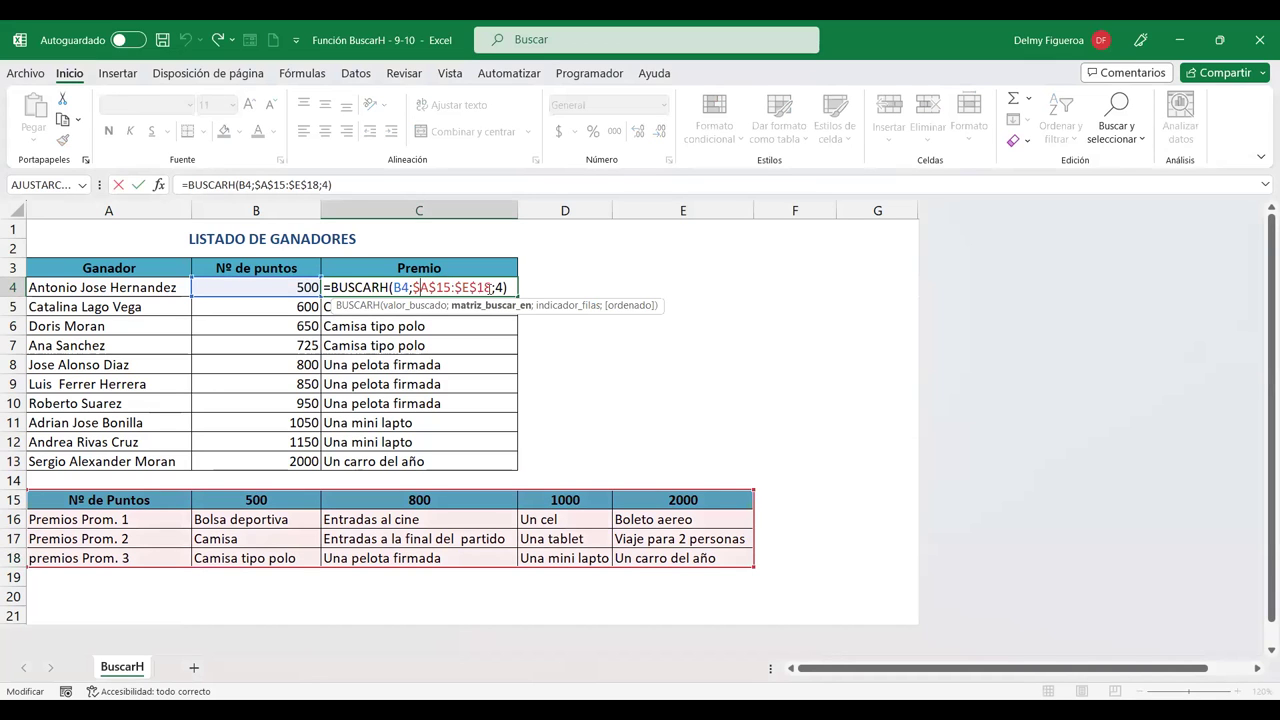
left_click(499, 287)
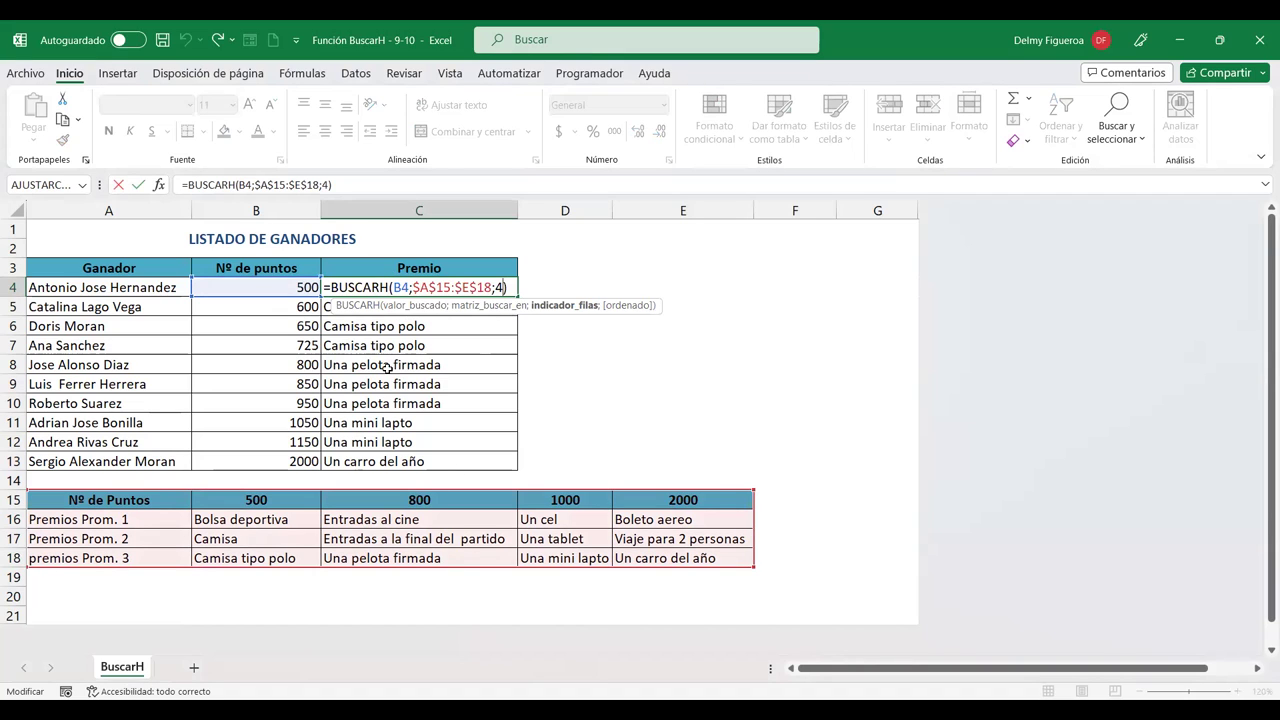
left_click(776, 482)
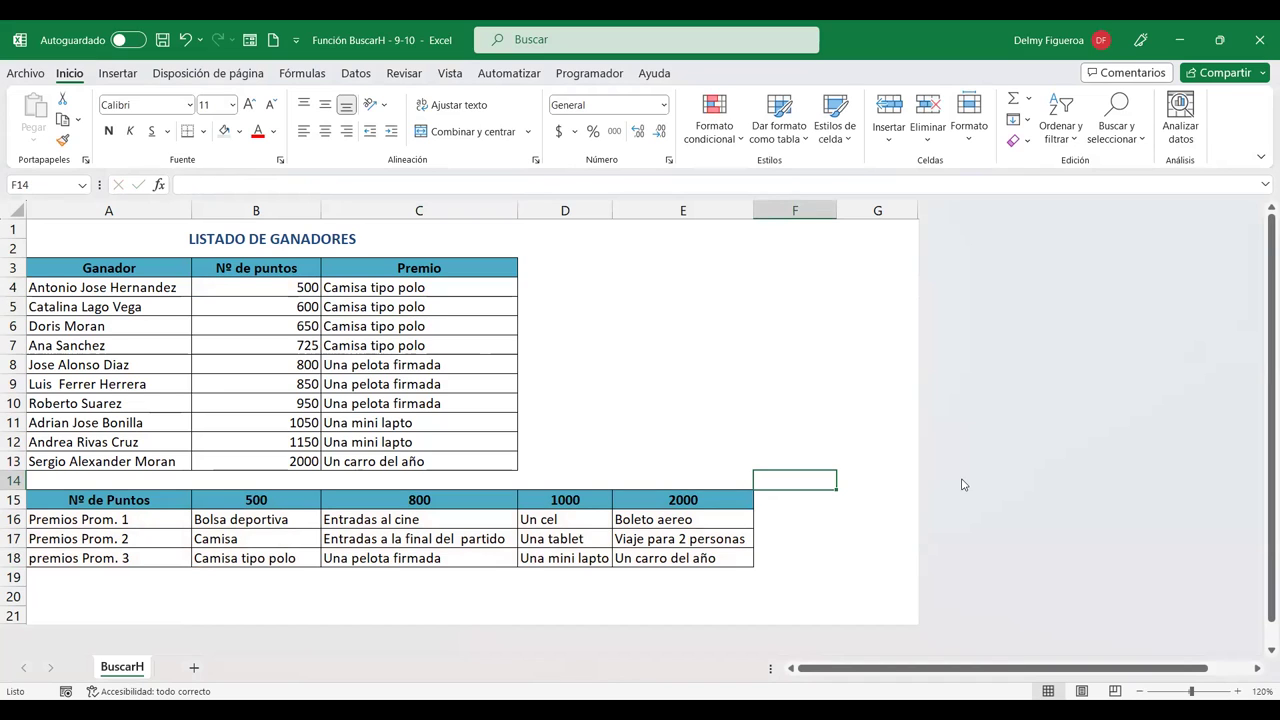
Enter the heading 'Número de fila' in F14 and the numbers 1 to 4 in F15:F18.
type("Número de fila")
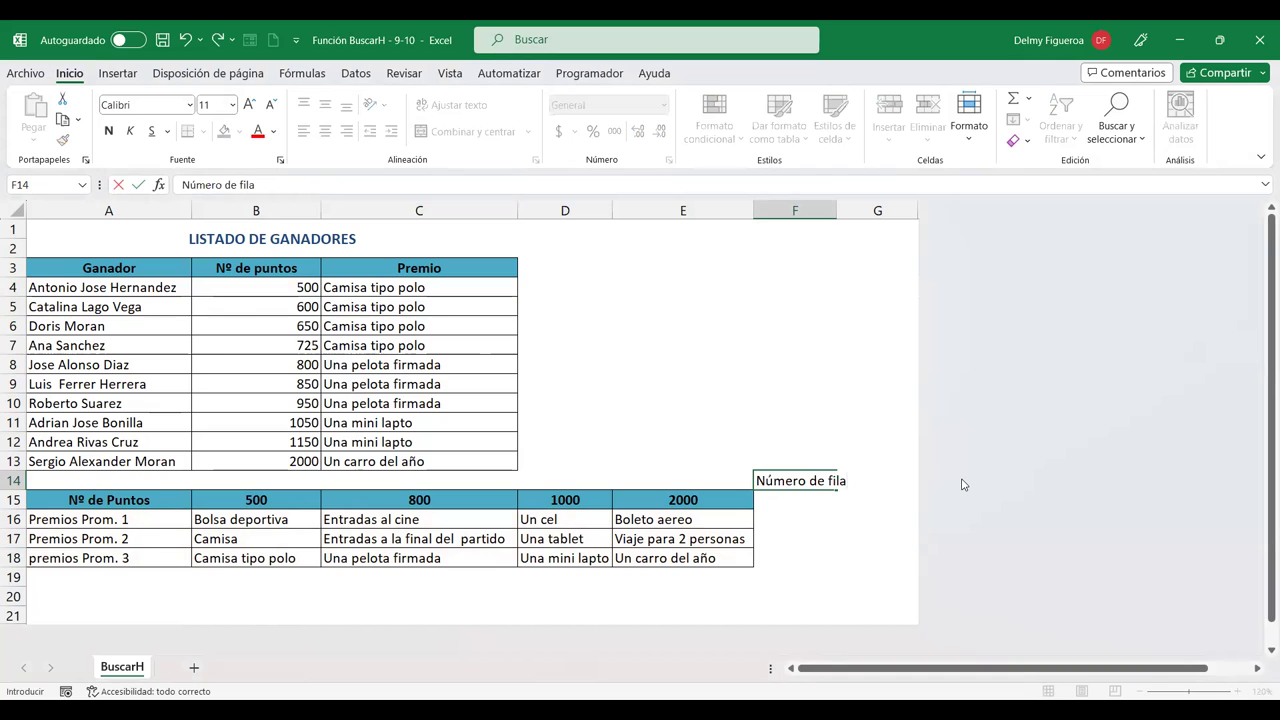
key("Return")
type("1")
key("Return")
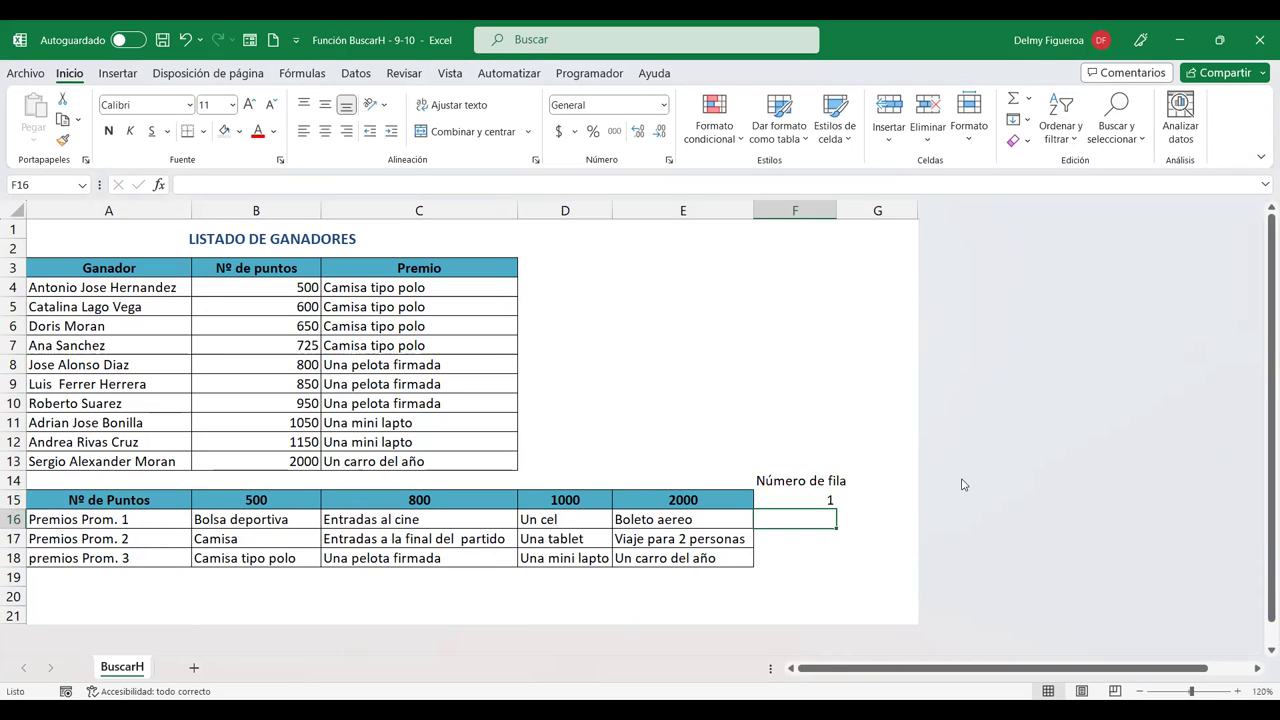
type("2")
key("Return")
type("3")
key("Return")
type("4")
key("Return")
Give the row numbers in F15:F18 a red font color.
key("Up")
key("shift+Up")
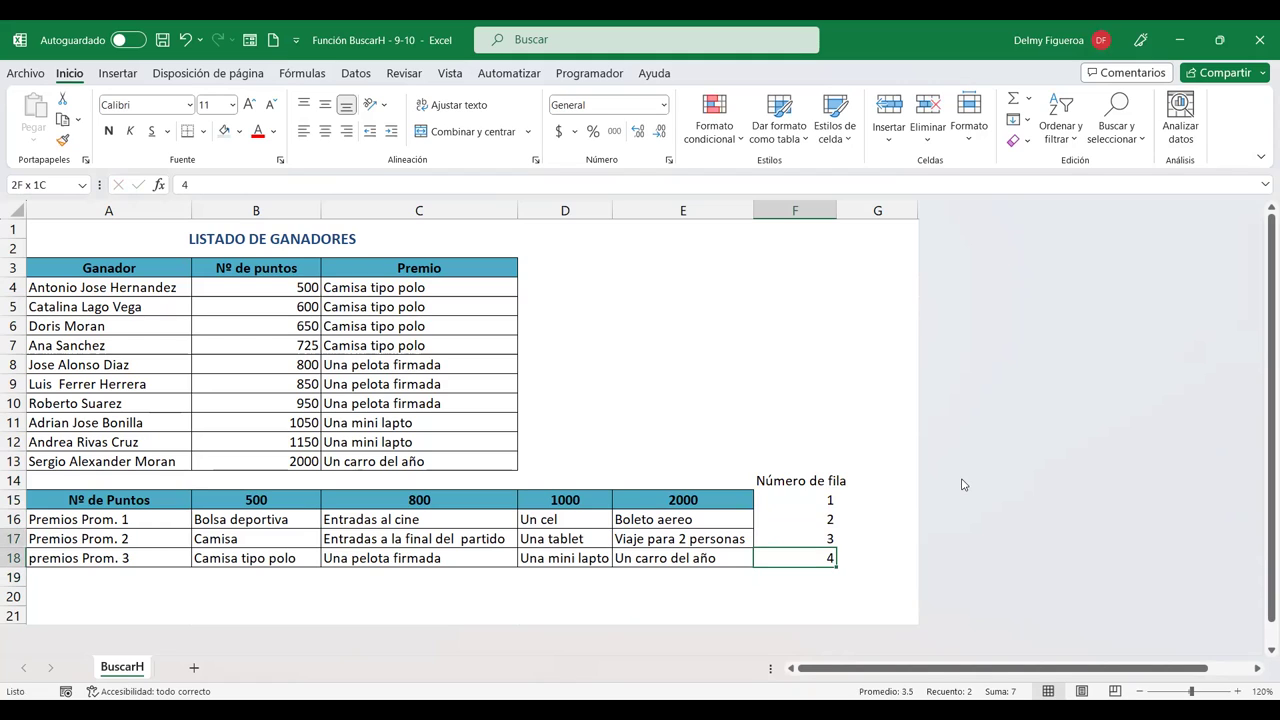
key("shift+Up")
key("shift+Up")
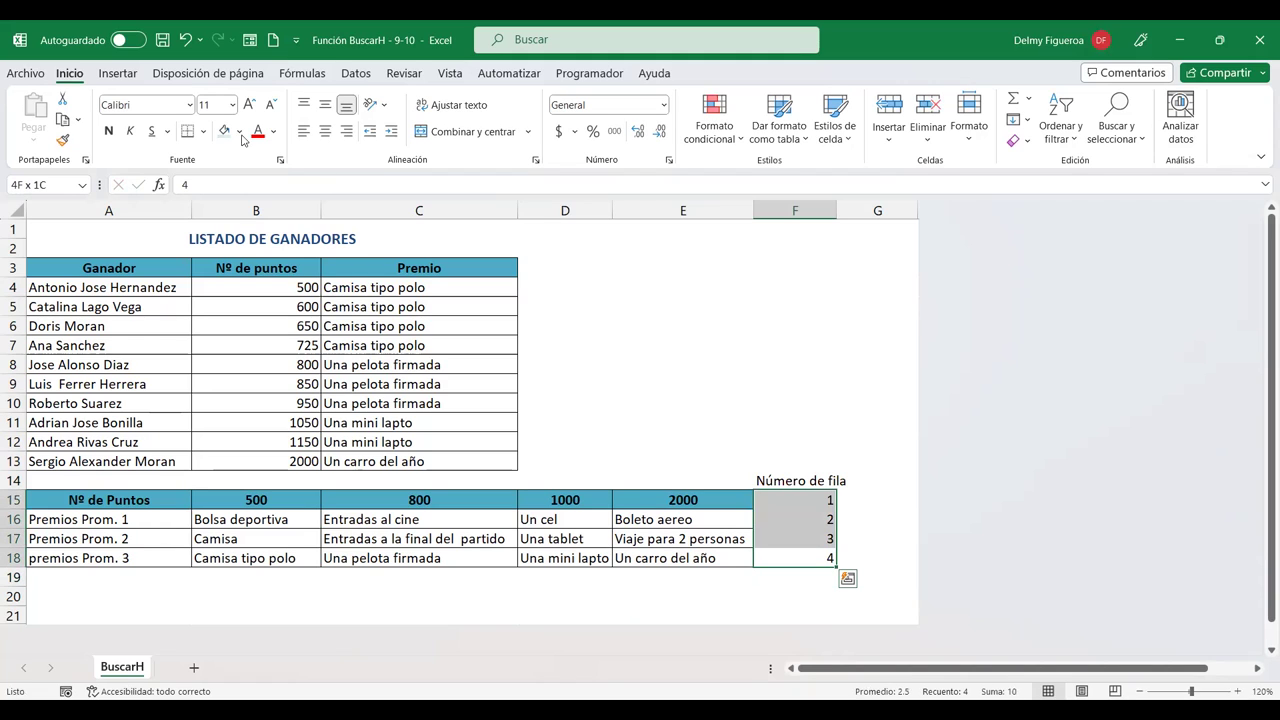
left_click(261, 138)
left_click(684, 503)
double_click(378, 287)
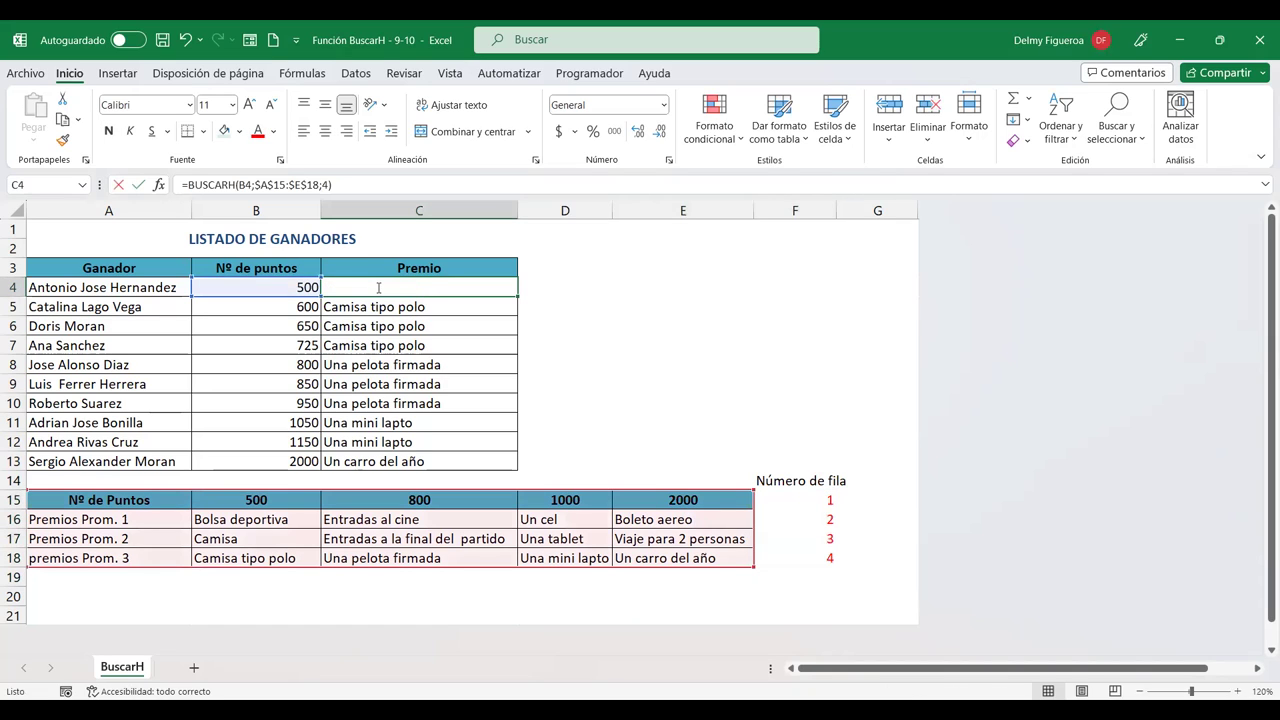
double_click(448, 293)
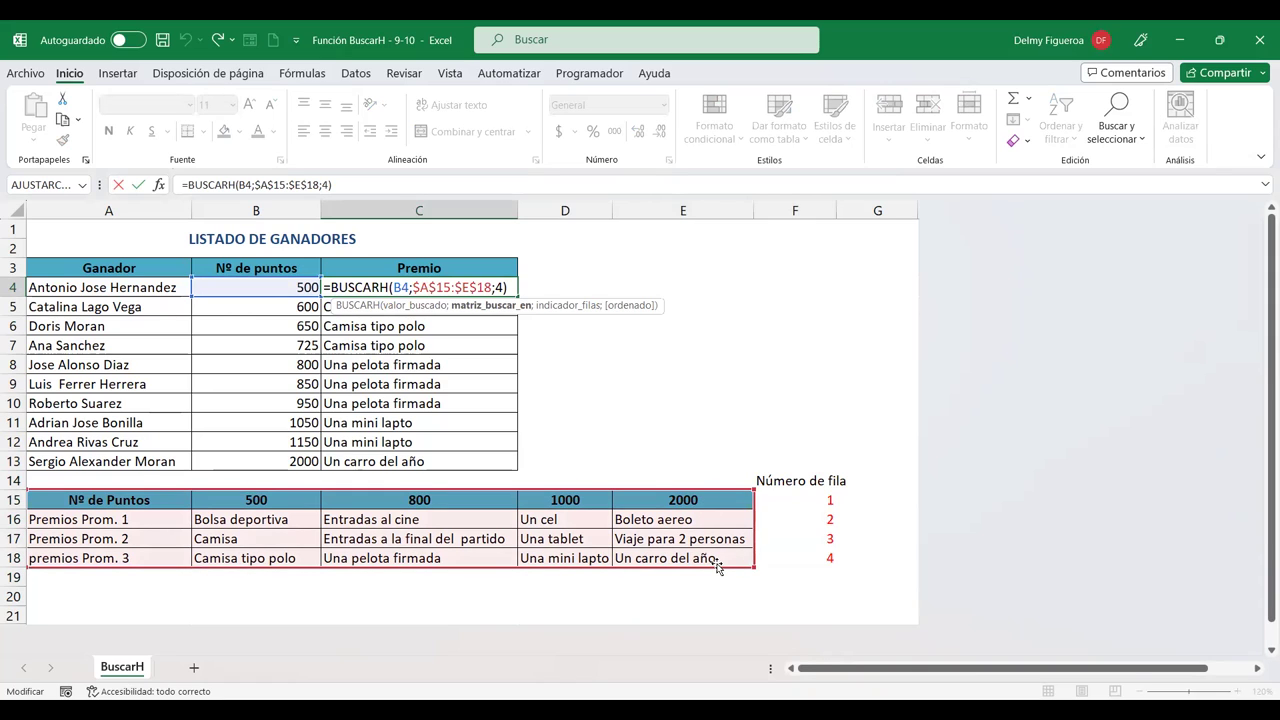
key("Return")
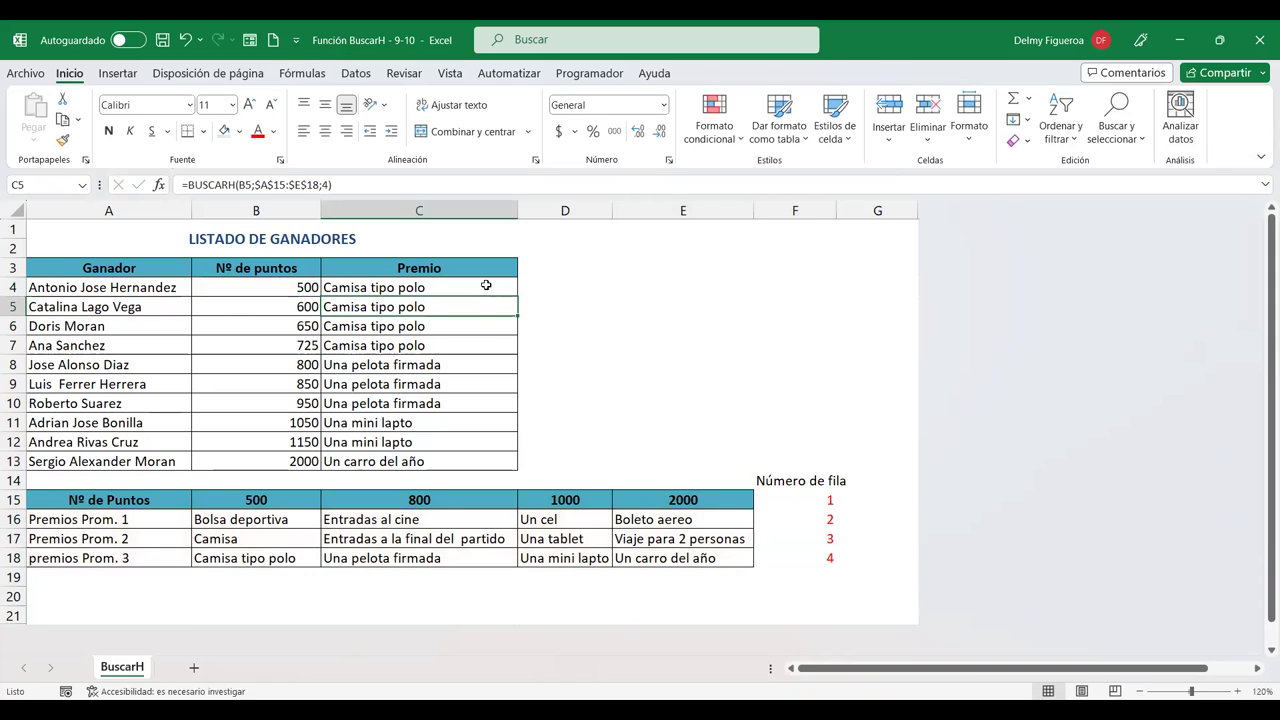
double_click(485, 285)
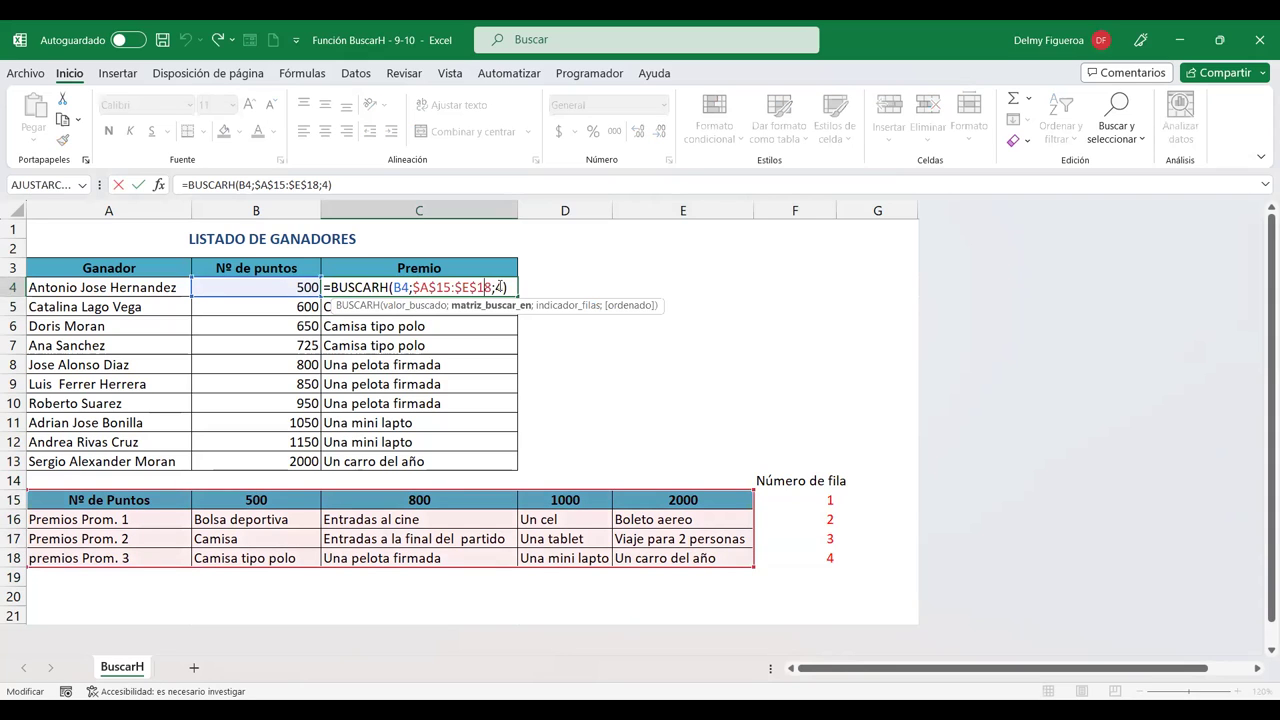
key("Escape")
left_click(639, 307)
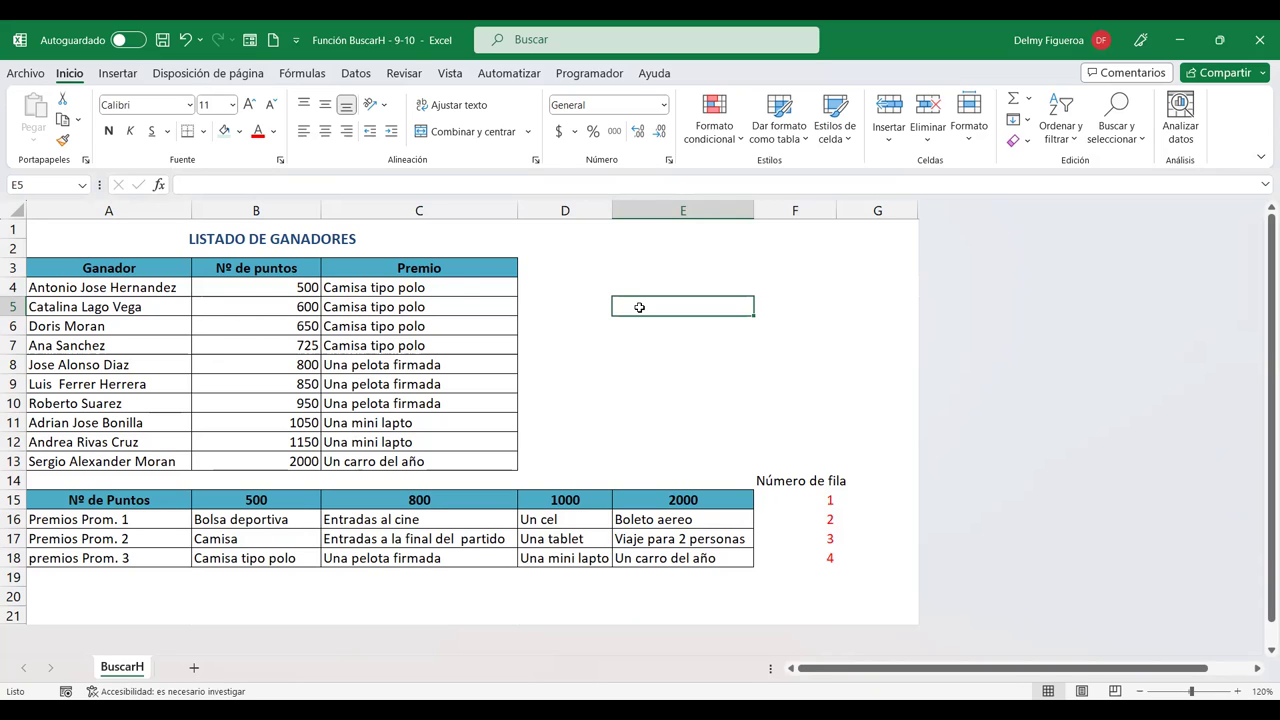
left_click(462, 296)
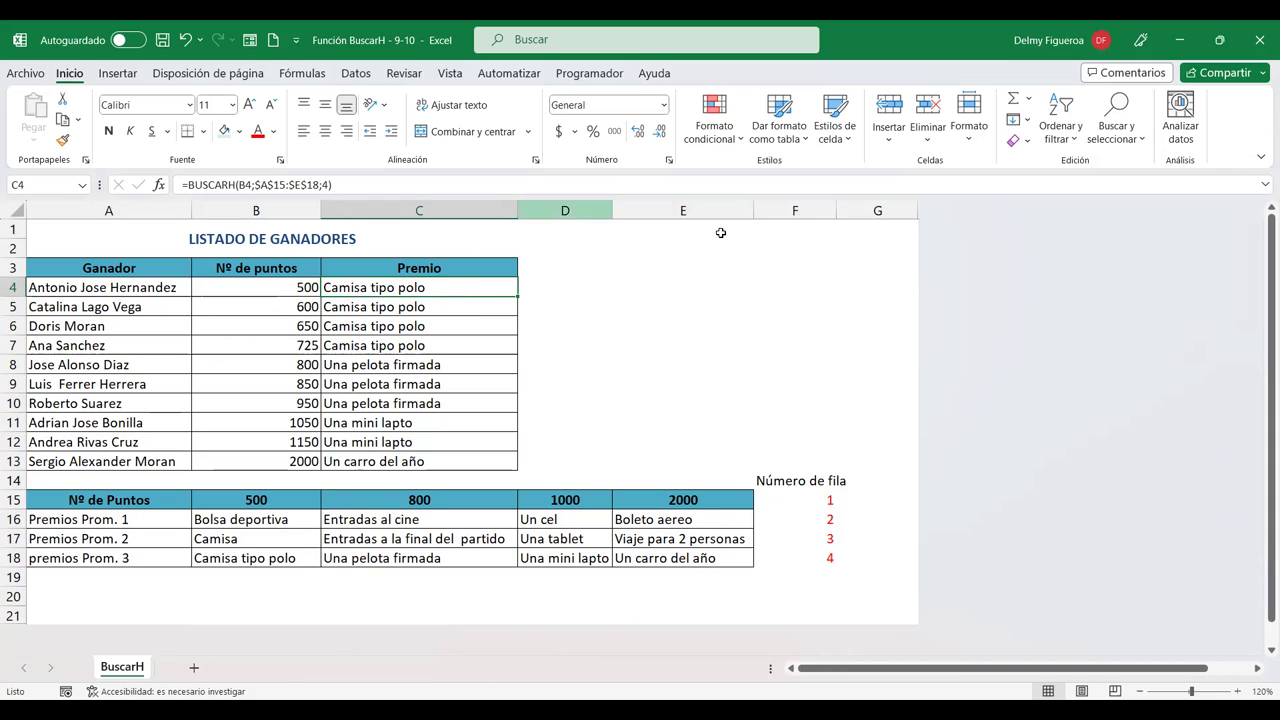
left_click(571, 268)
left_click(618, 307)
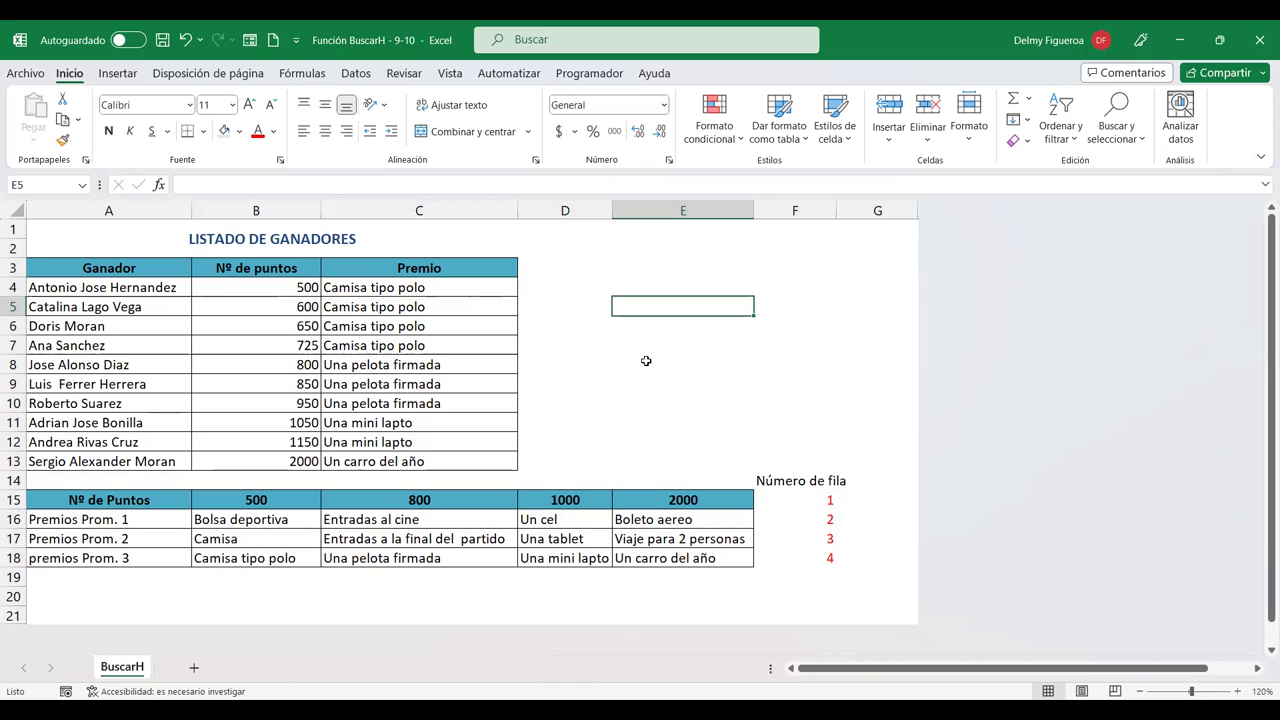
double_click(389, 288)
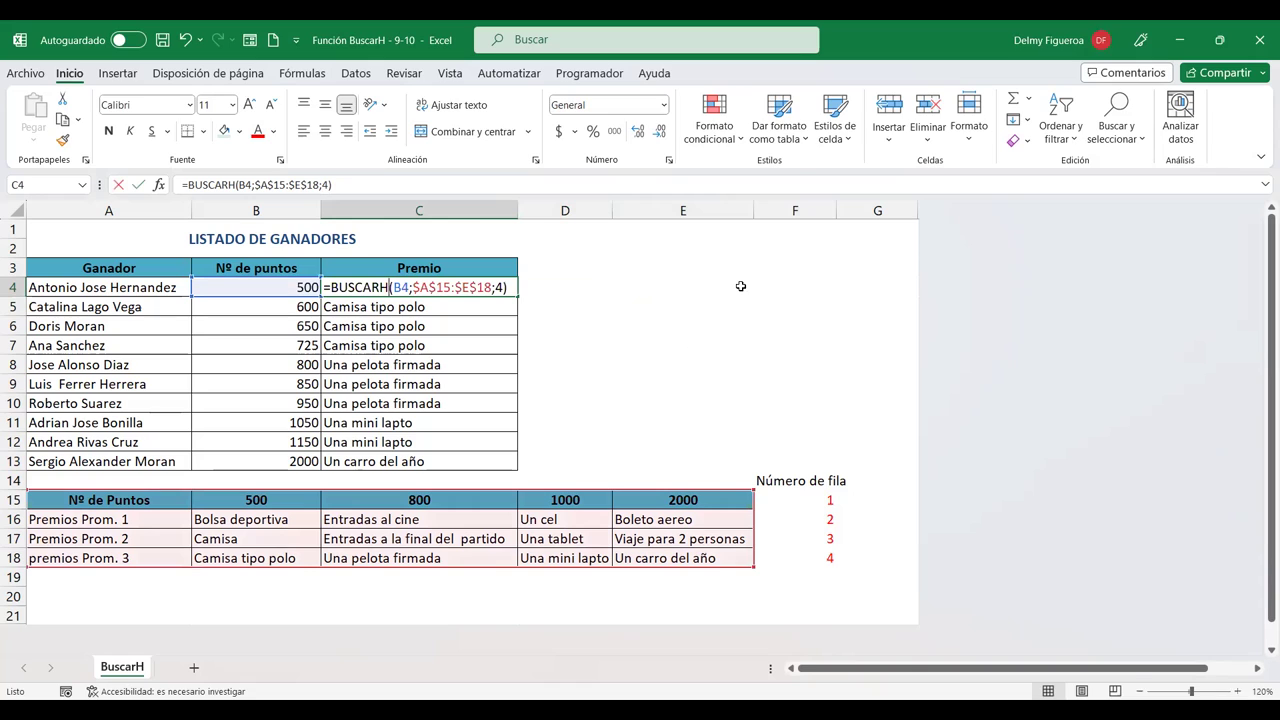
left_click(400, 287)
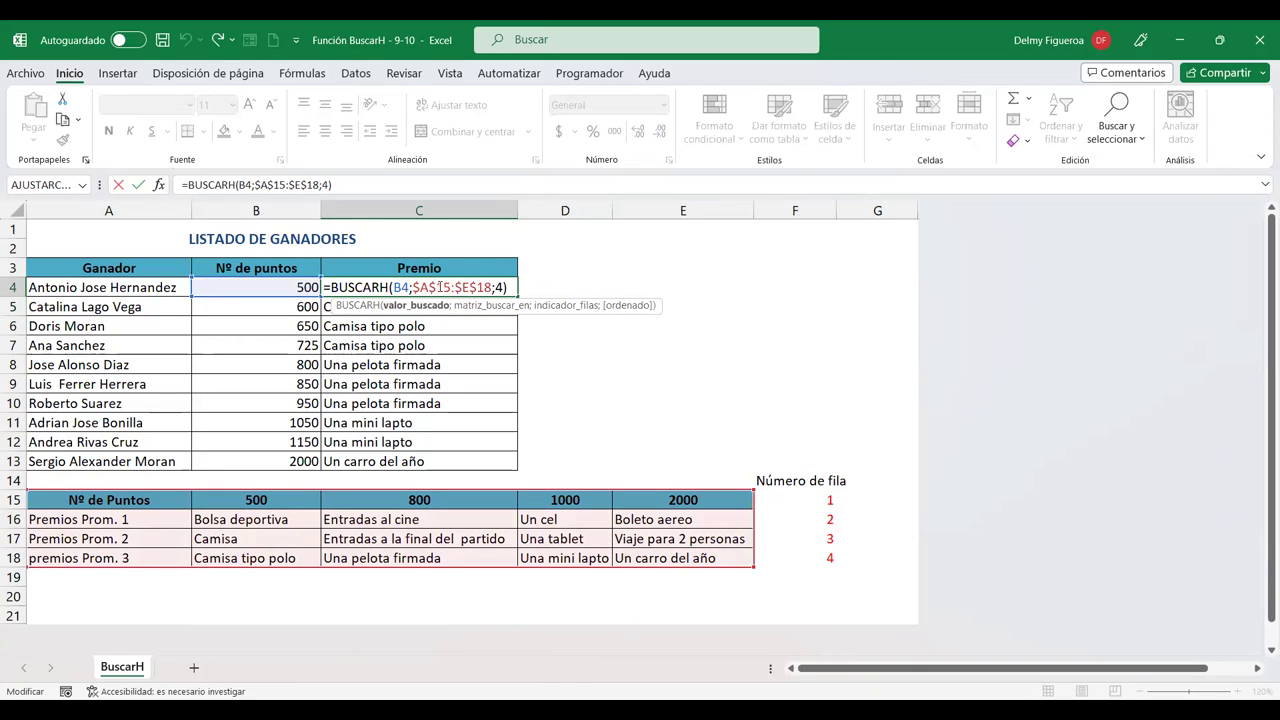
left_click(446, 287)
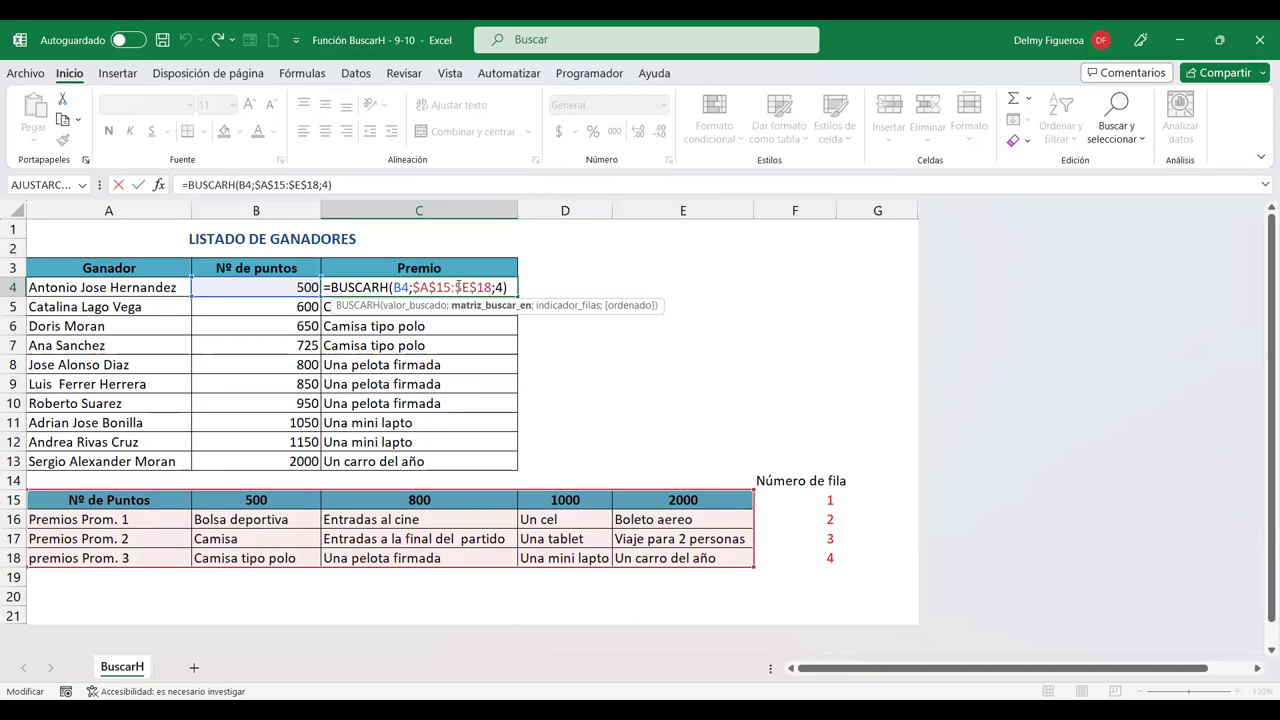
left_click(505, 287)
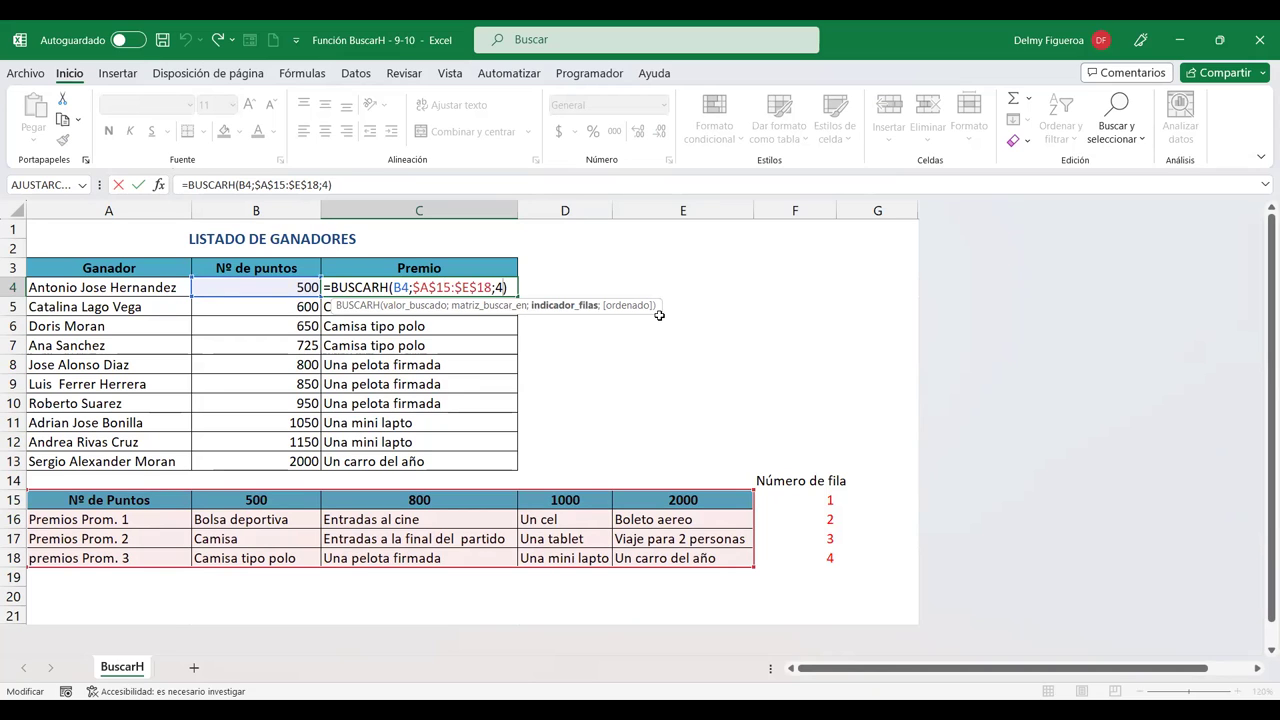
key("Return")
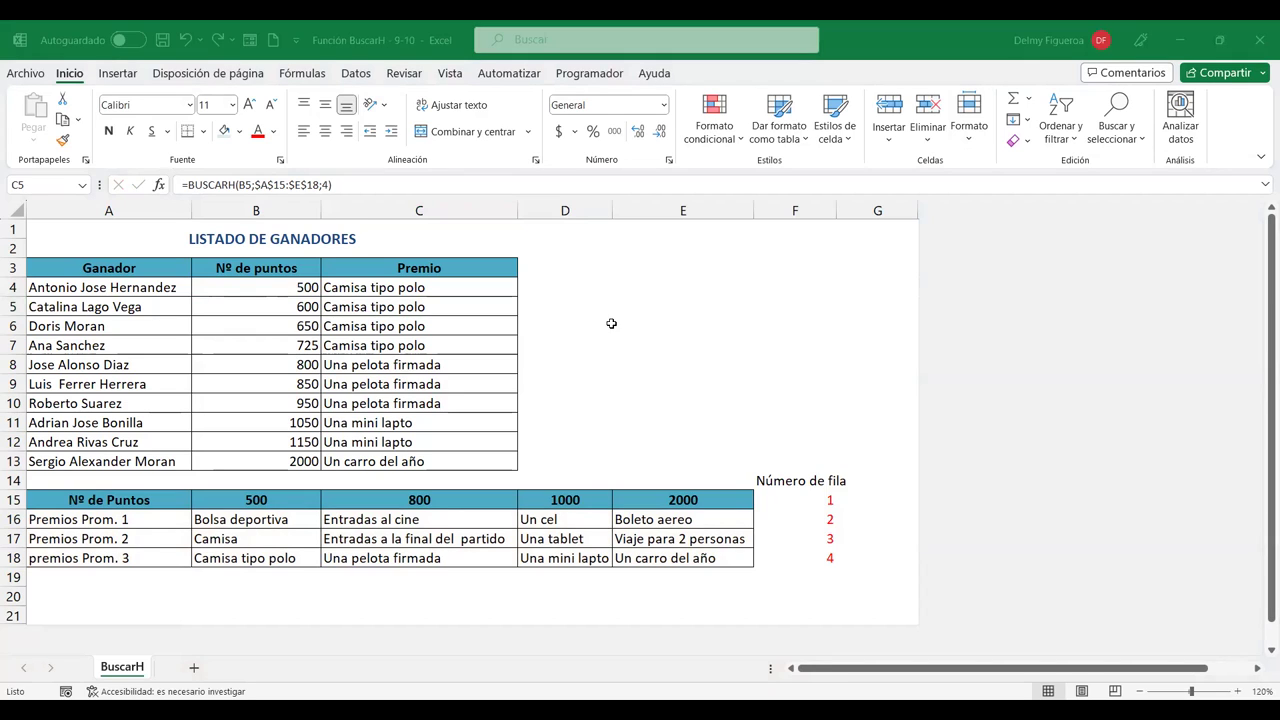
left_click(576, 288)
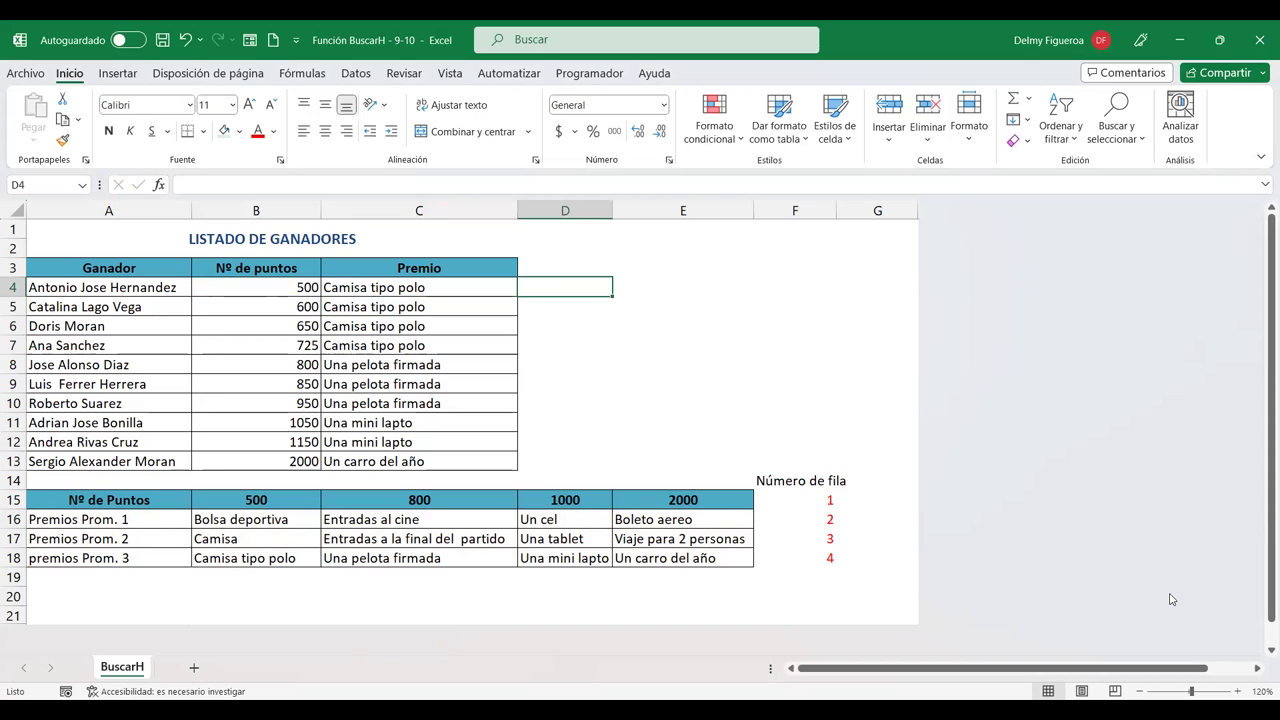
Add a new blank worksheet, Hoja1, next to the BuscarH sheet.
left_click(194, 667)
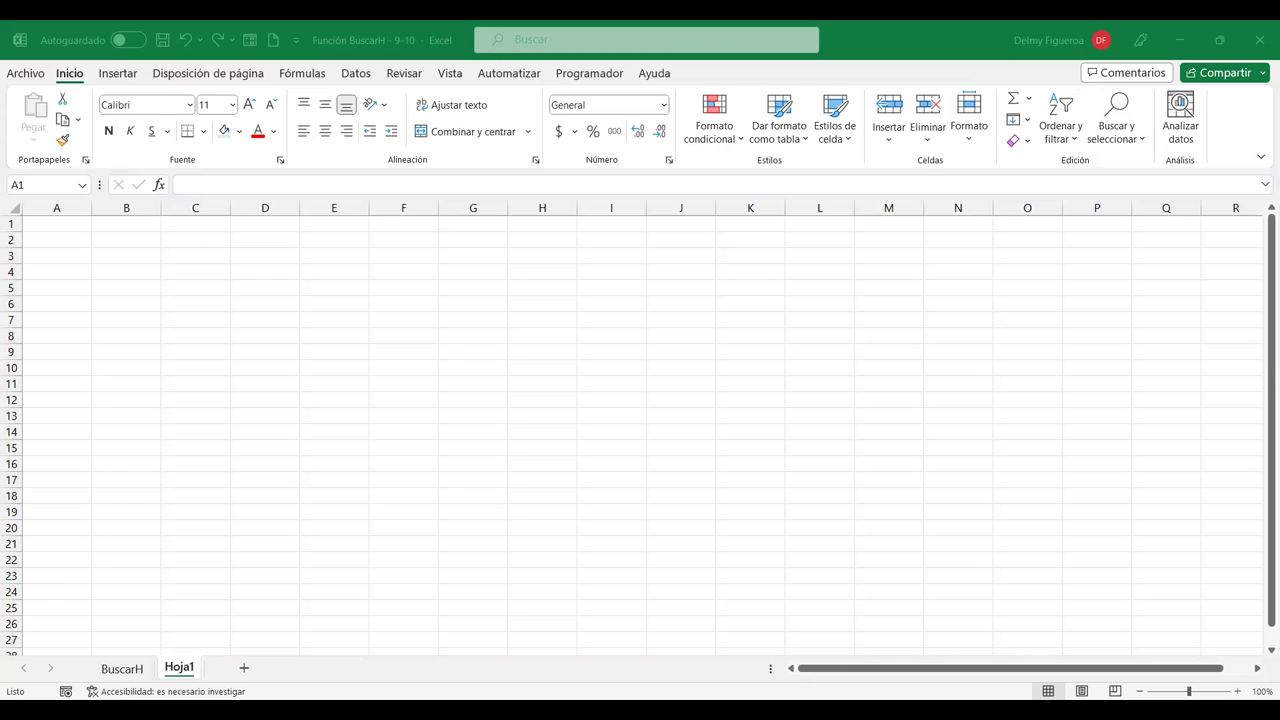
Paste the Información de Clientes table into Hoja1 at C5, keeping the source formatting.
left_click(202, 276)
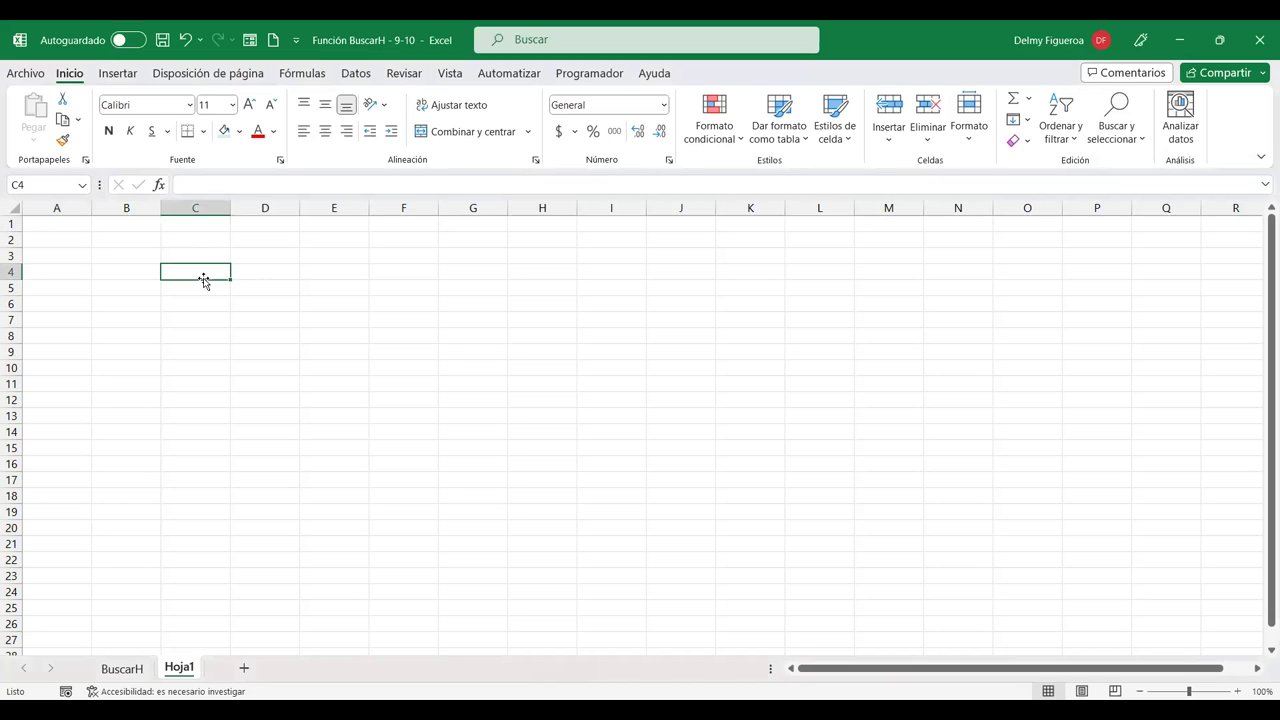
left_click(201, 287)
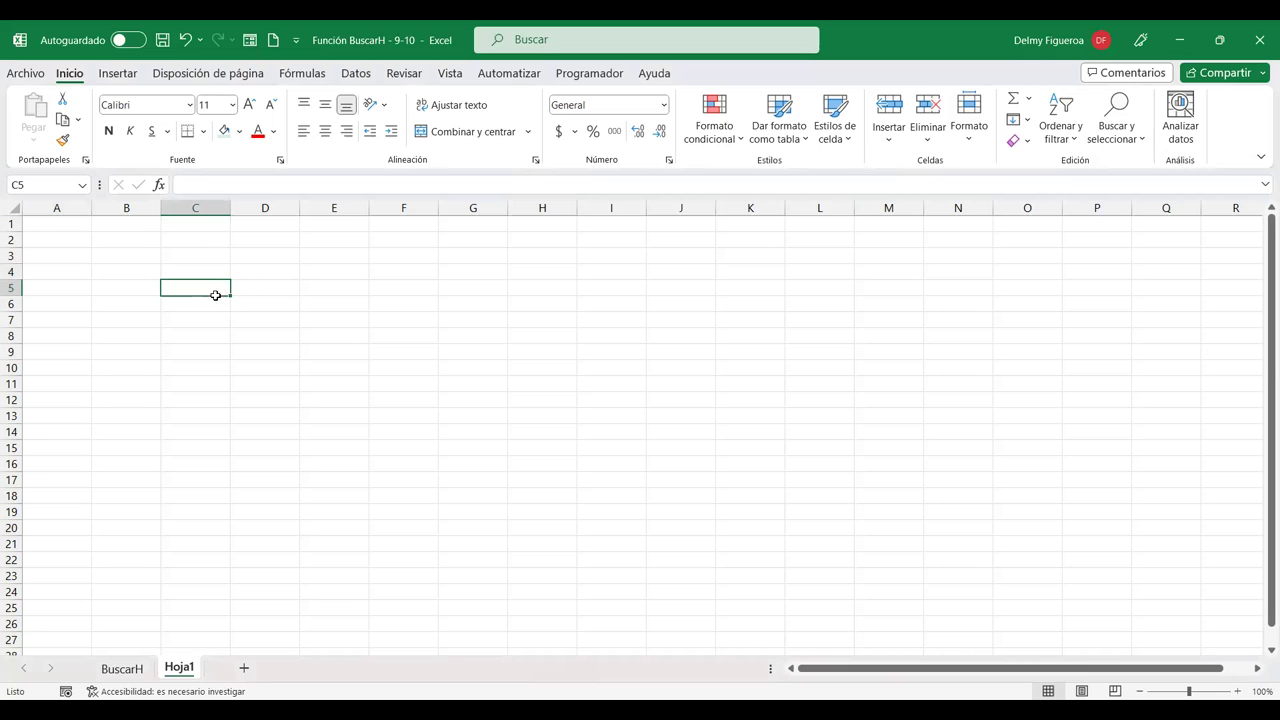
right_click(216, 287)
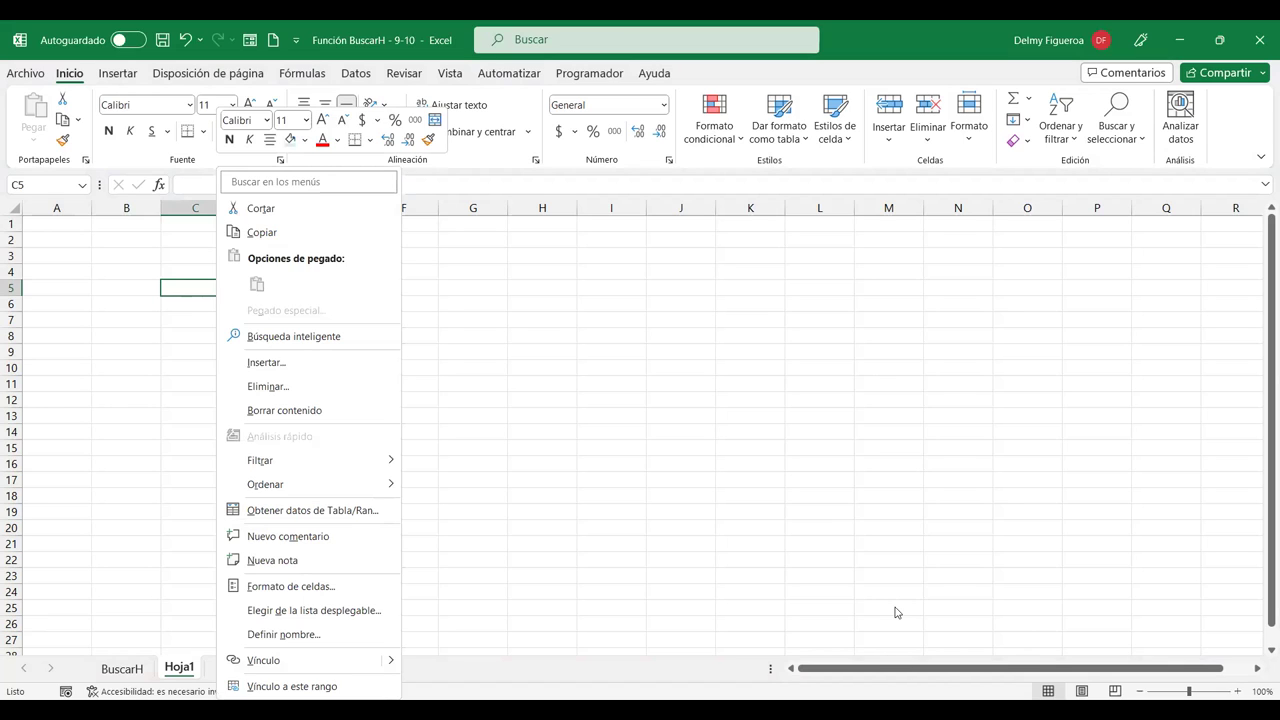
key("Escape")
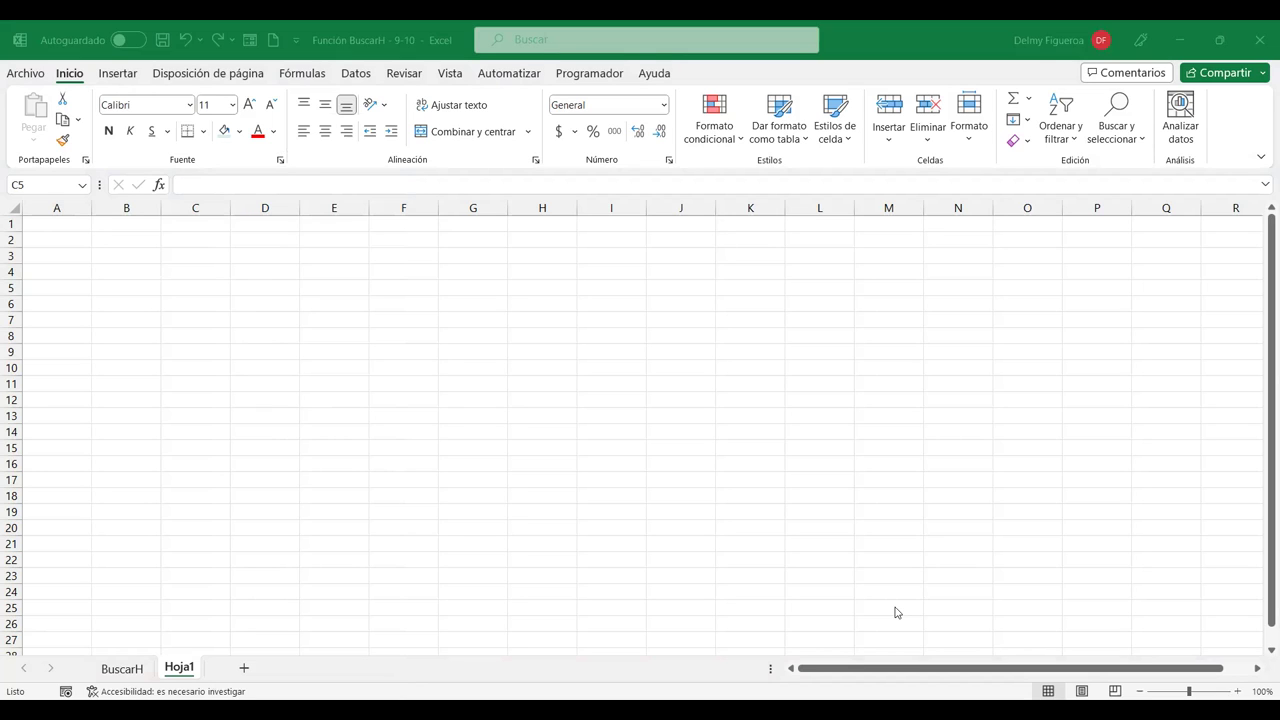
key("ctrl+c")
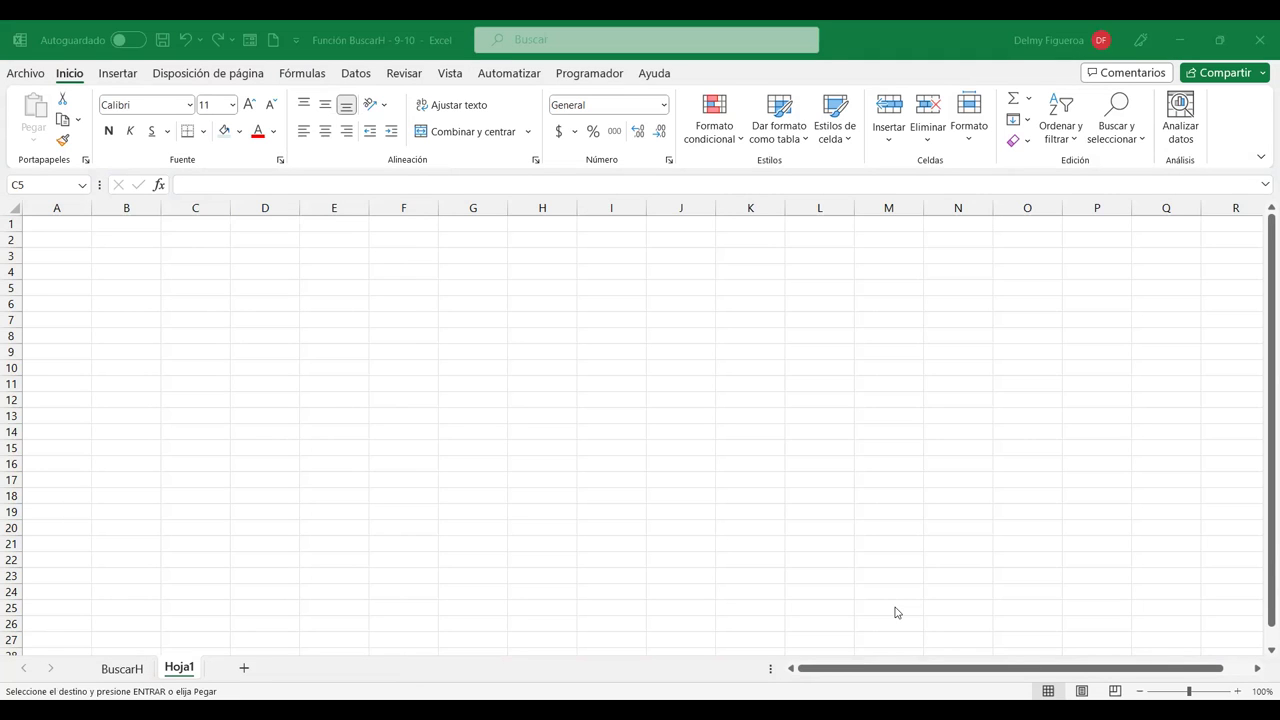
left_click(205, 290)
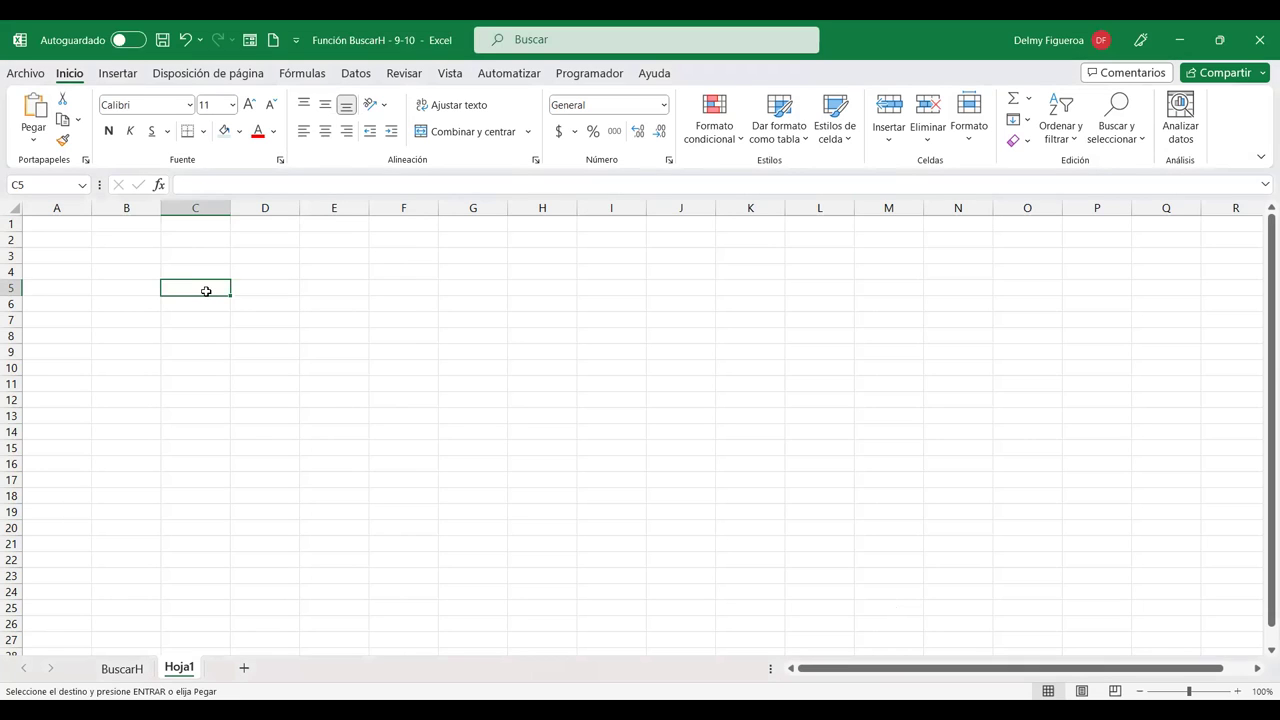
right_click(206, 291)
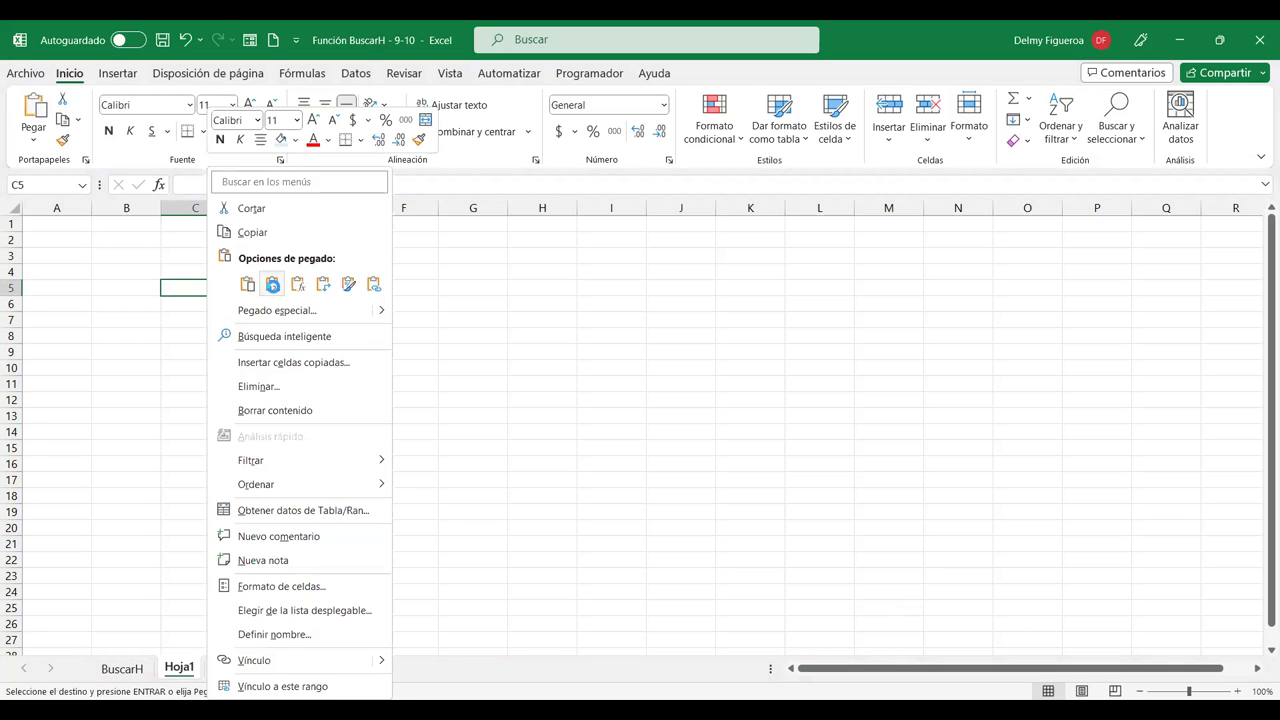
left_click(272, 285)
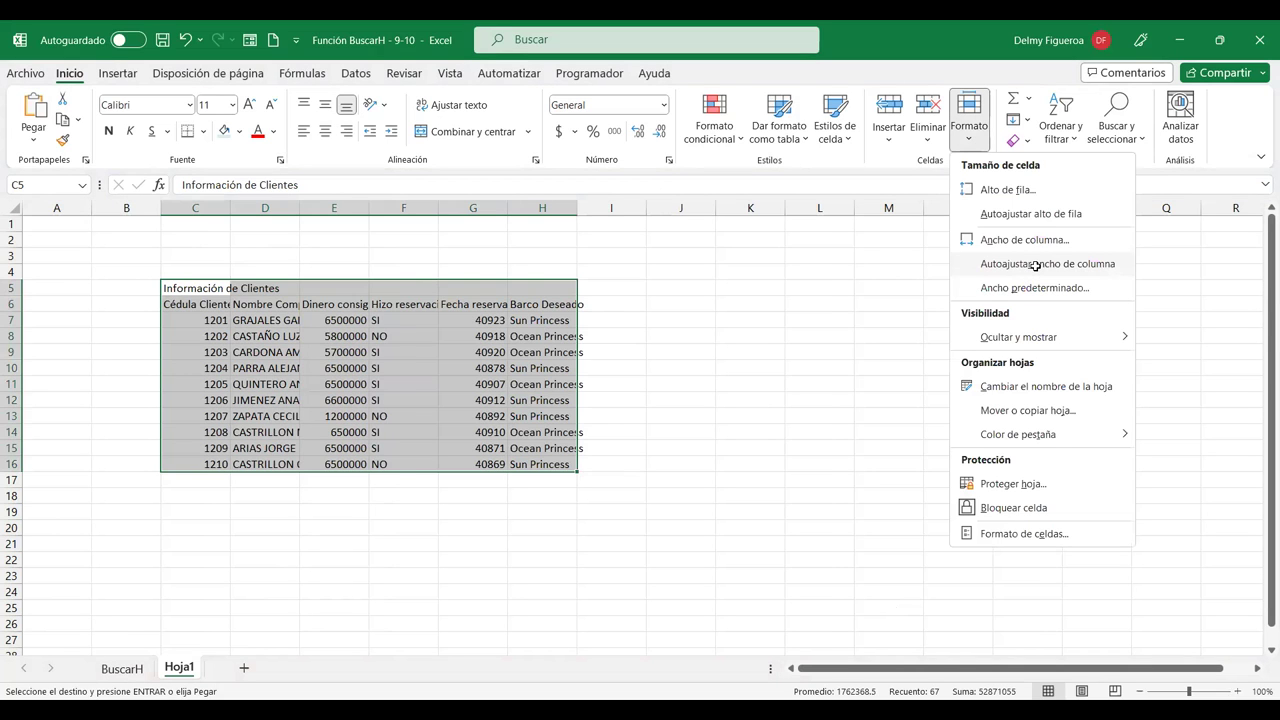
Autofit columns C–H, then merge and centre the C5:H5 title in bold red 12-point.
left_click(1036, 265)
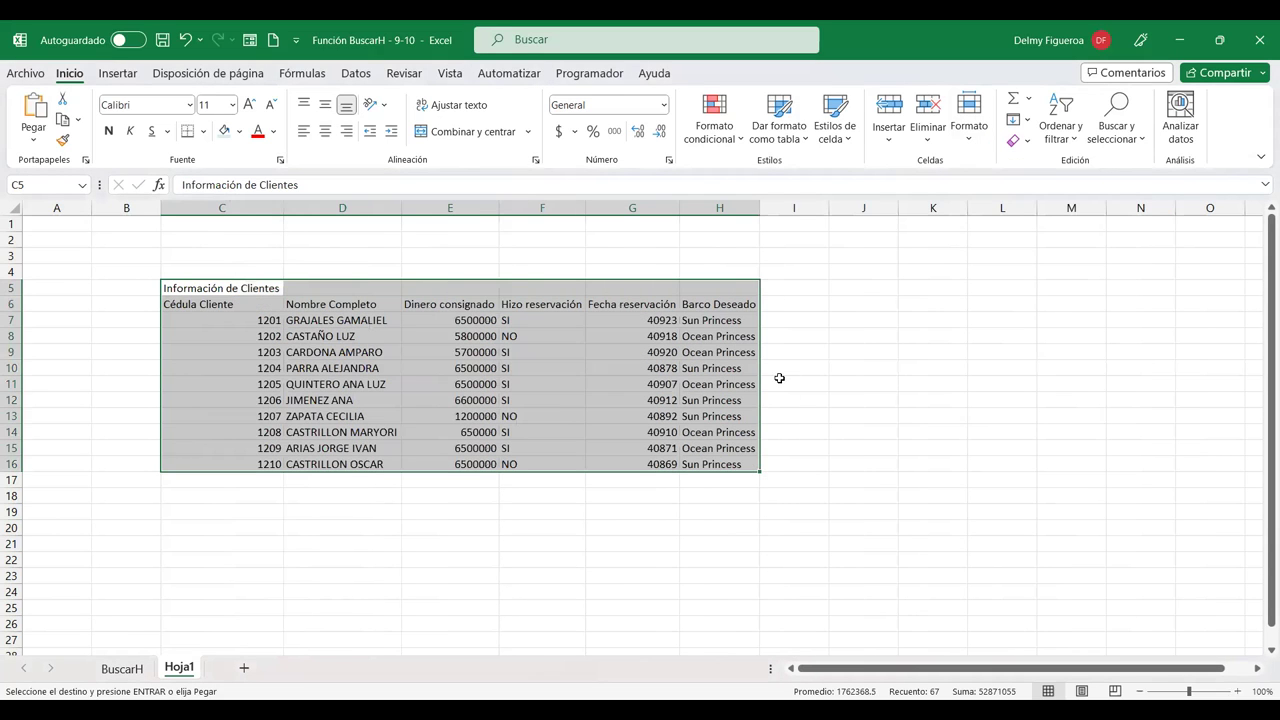
left_click(232, 288)
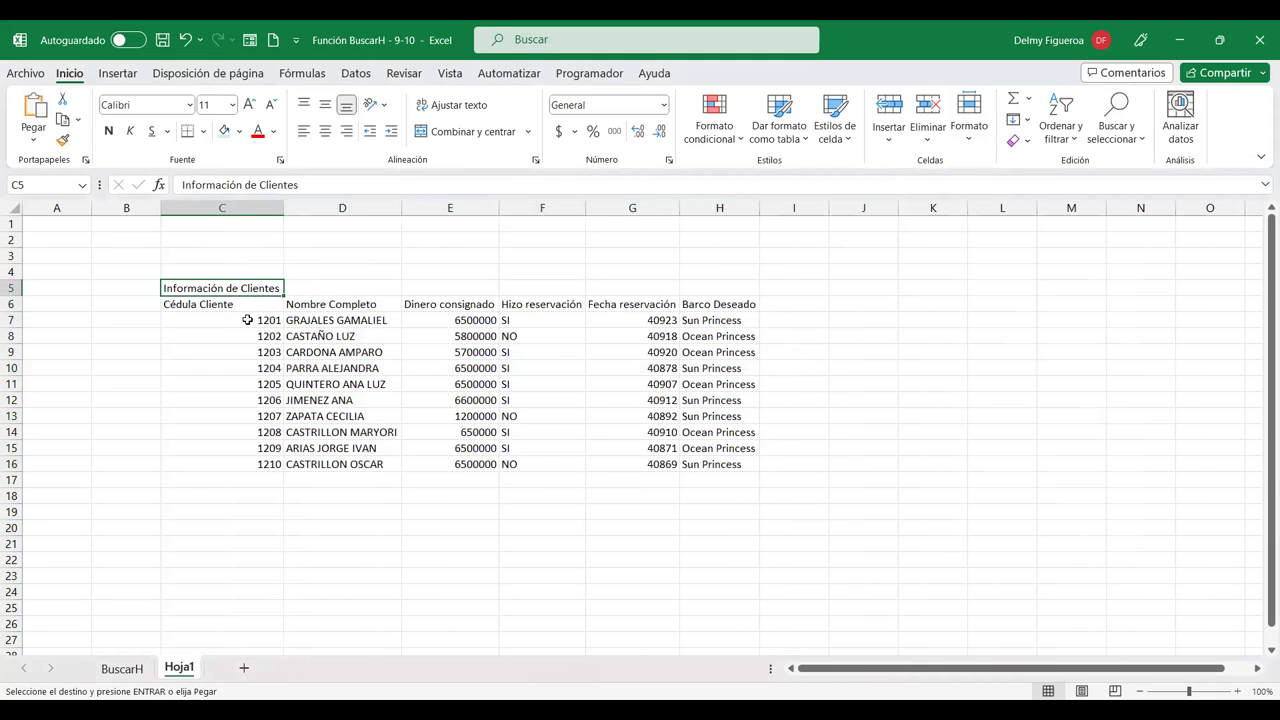
left_click_drag(242, 287, 737, 288)
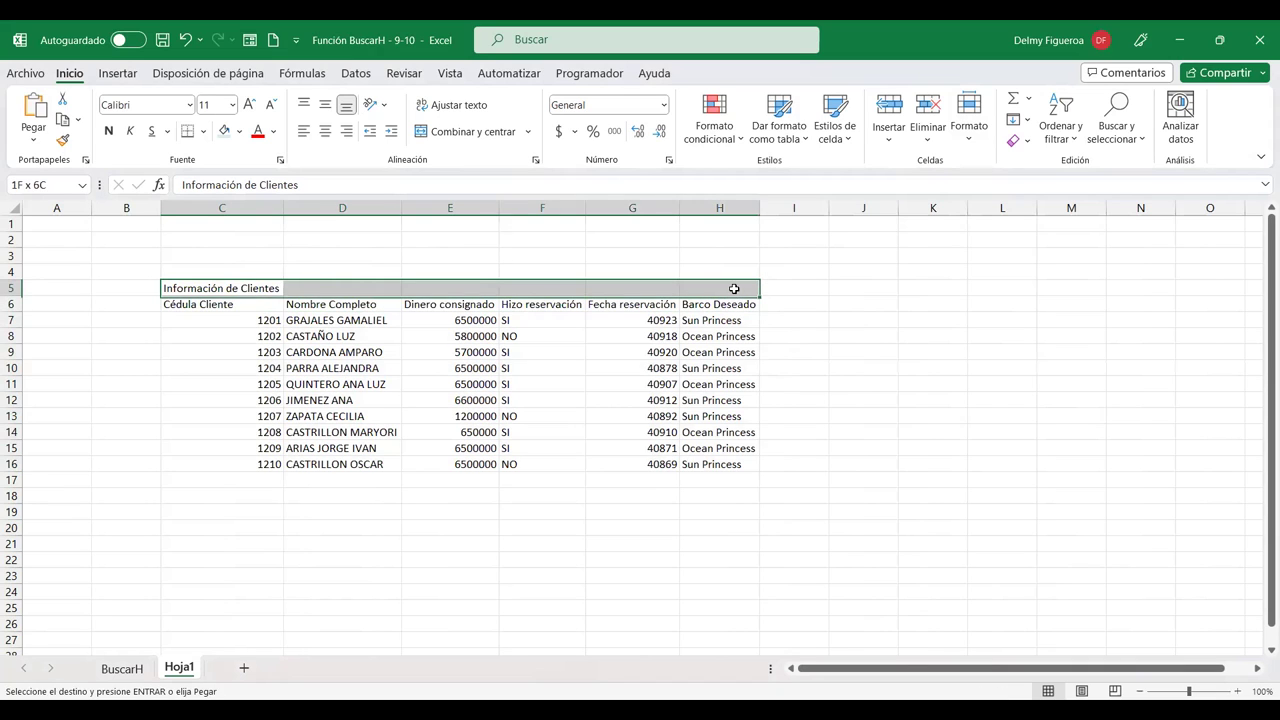
left_click(446, 134)
left_click(258, 134)
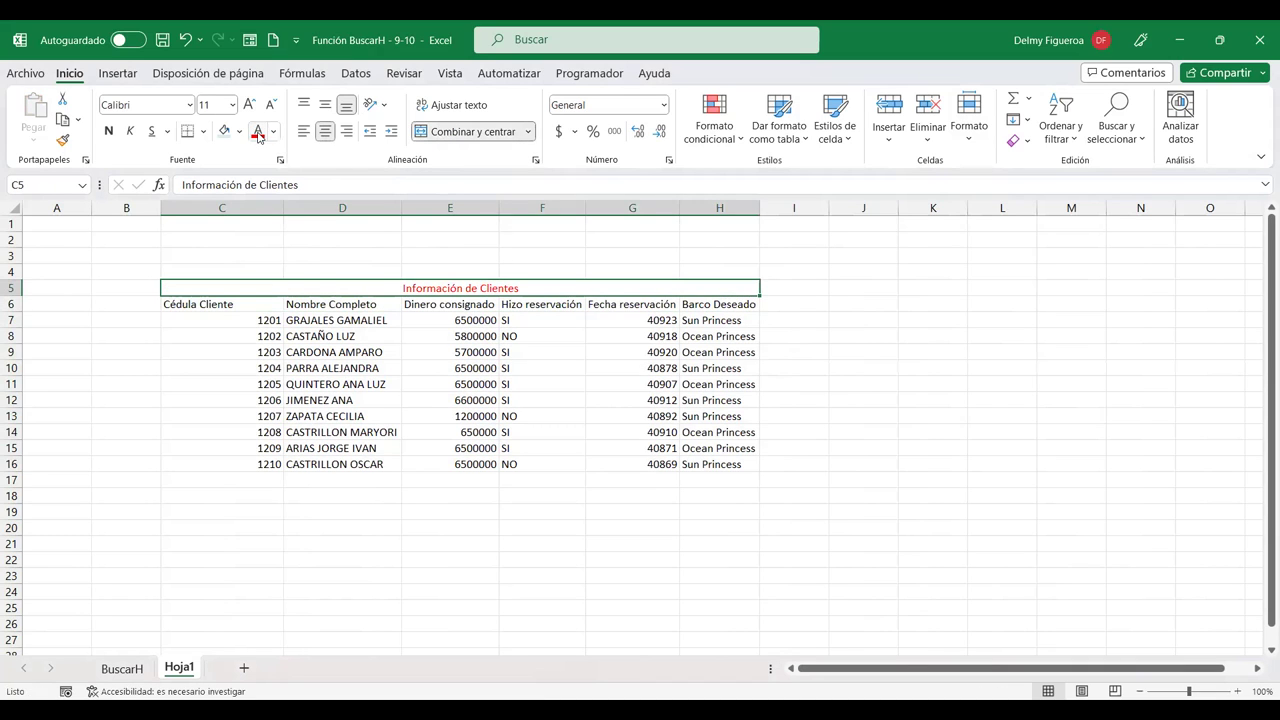
left_click(108, 131)
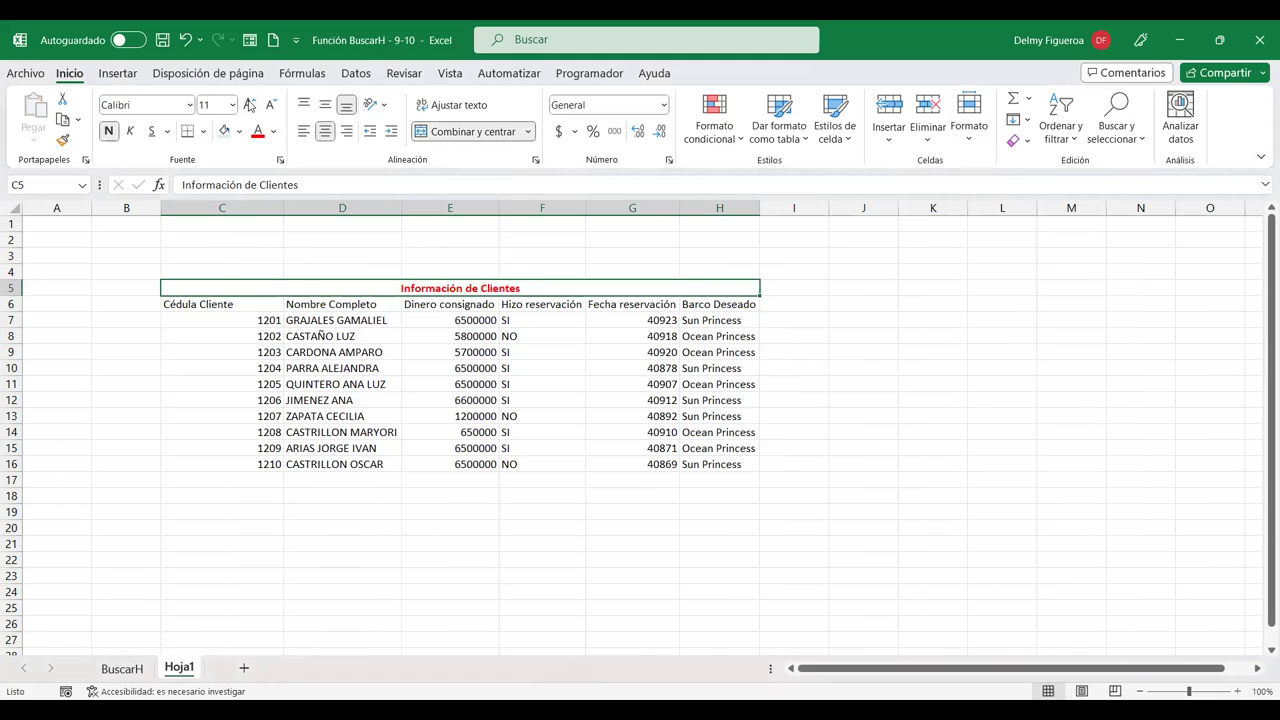
left_click(250, 106)
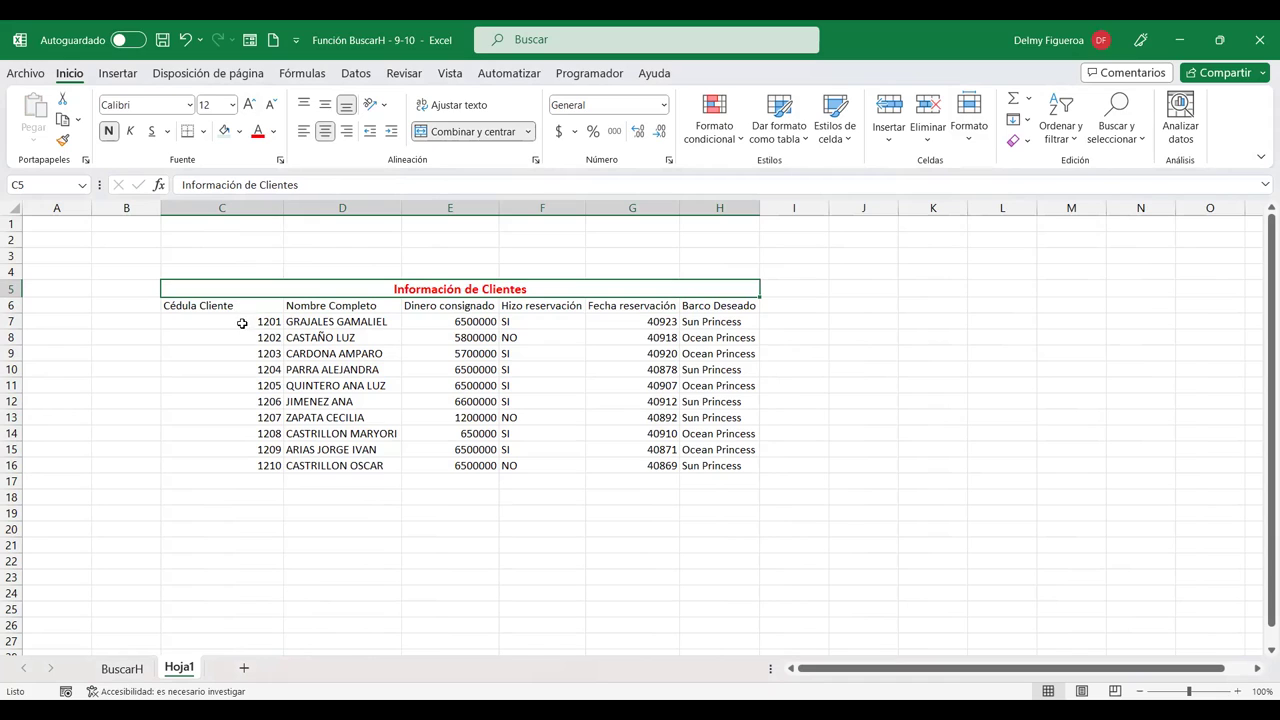
left_click(248, 304)
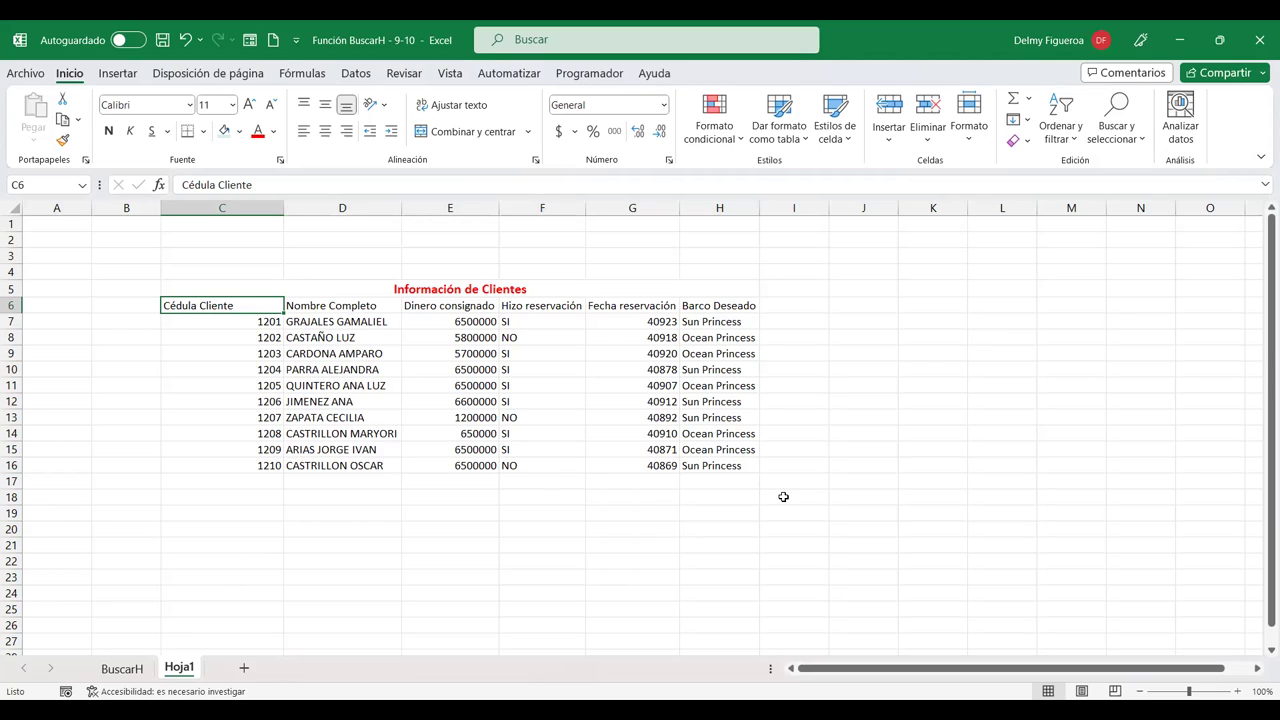
Insert five blank rows at row 3 above the client table.
left_click(10, 289)
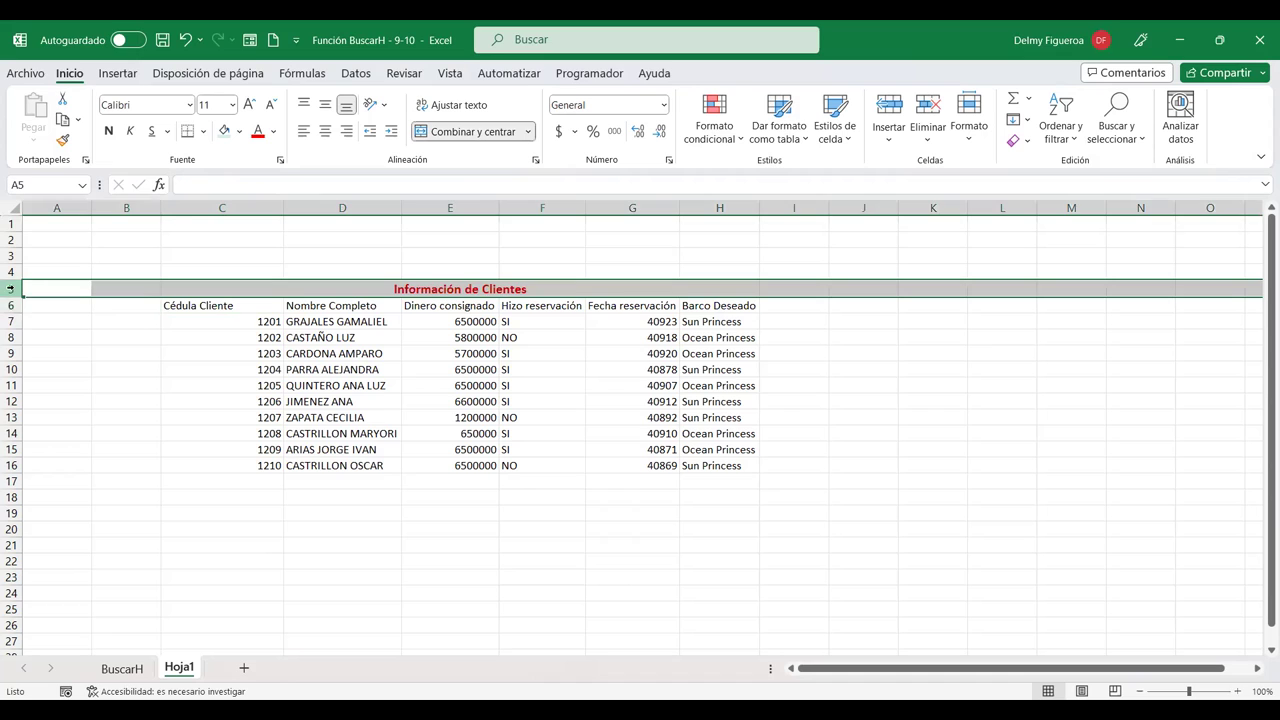
left_click(13, 256)
key("ctrl+plus")
key("ctrl+plus")
key("ctrl+plus")
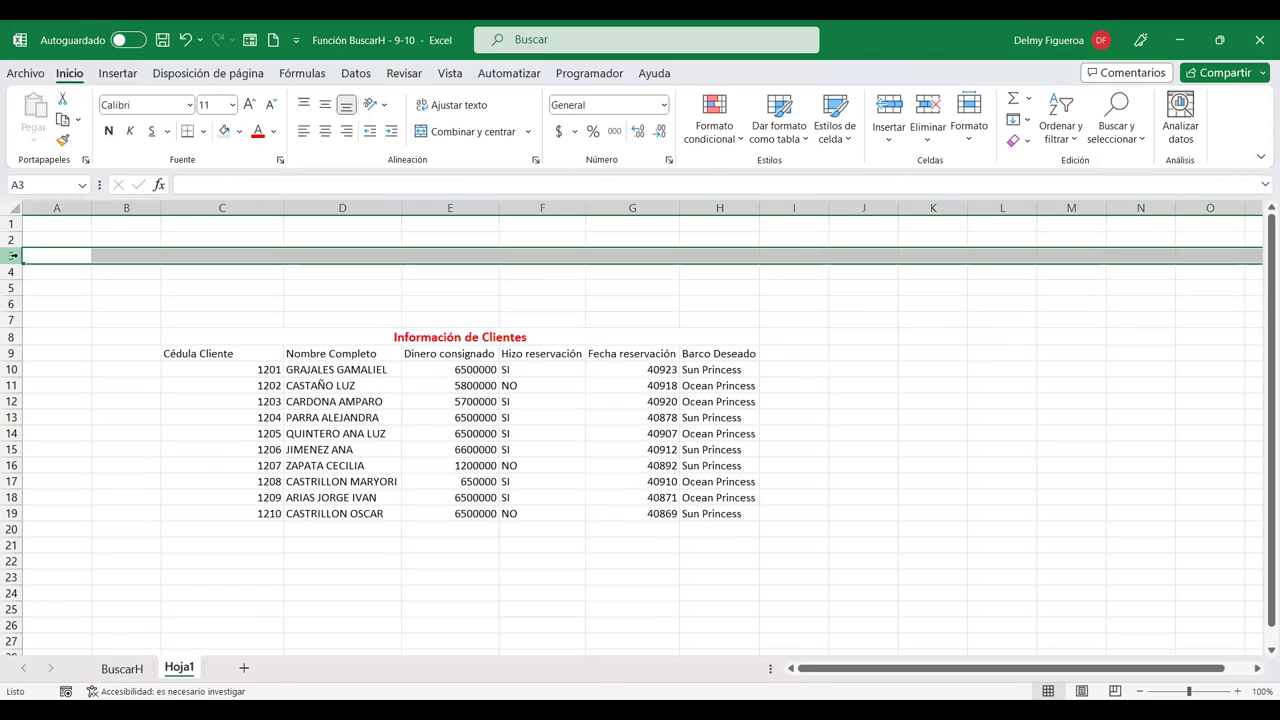
key("ctrl+plus")
key("ctrl+plus")
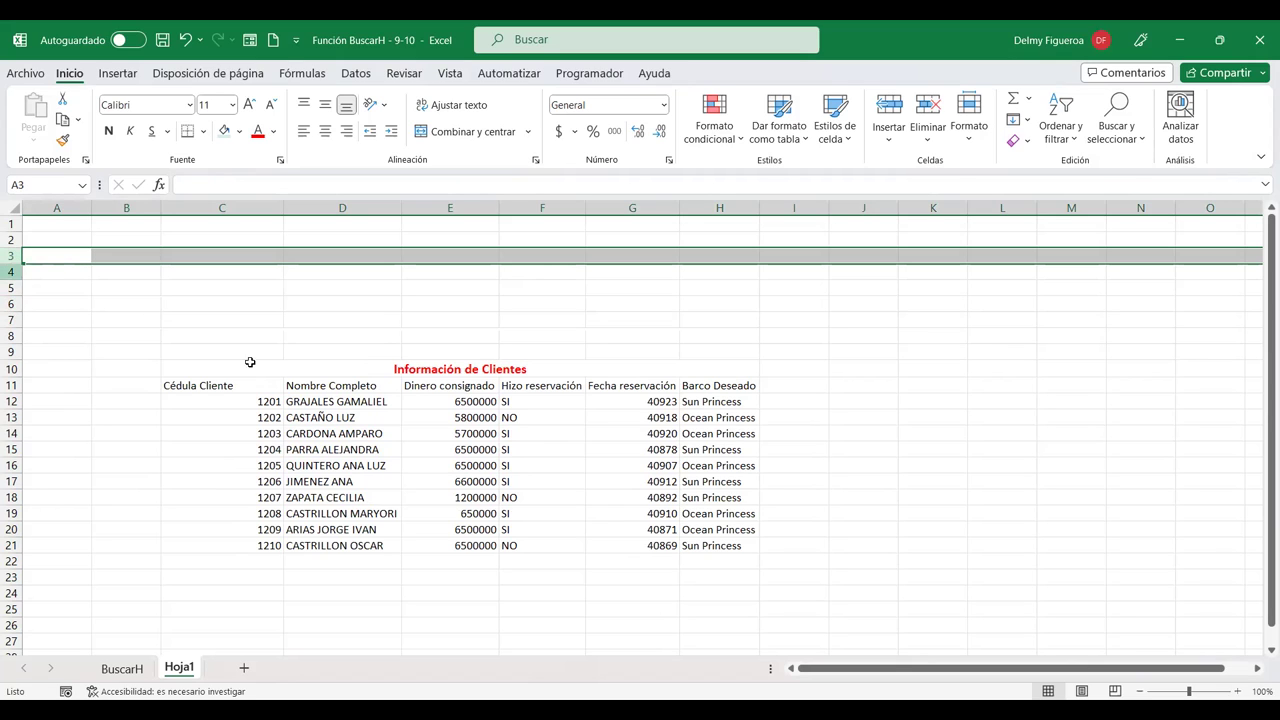
Insert three more blank rows at row 8, pushing the table title down to row 13.
left_click(366, 401)
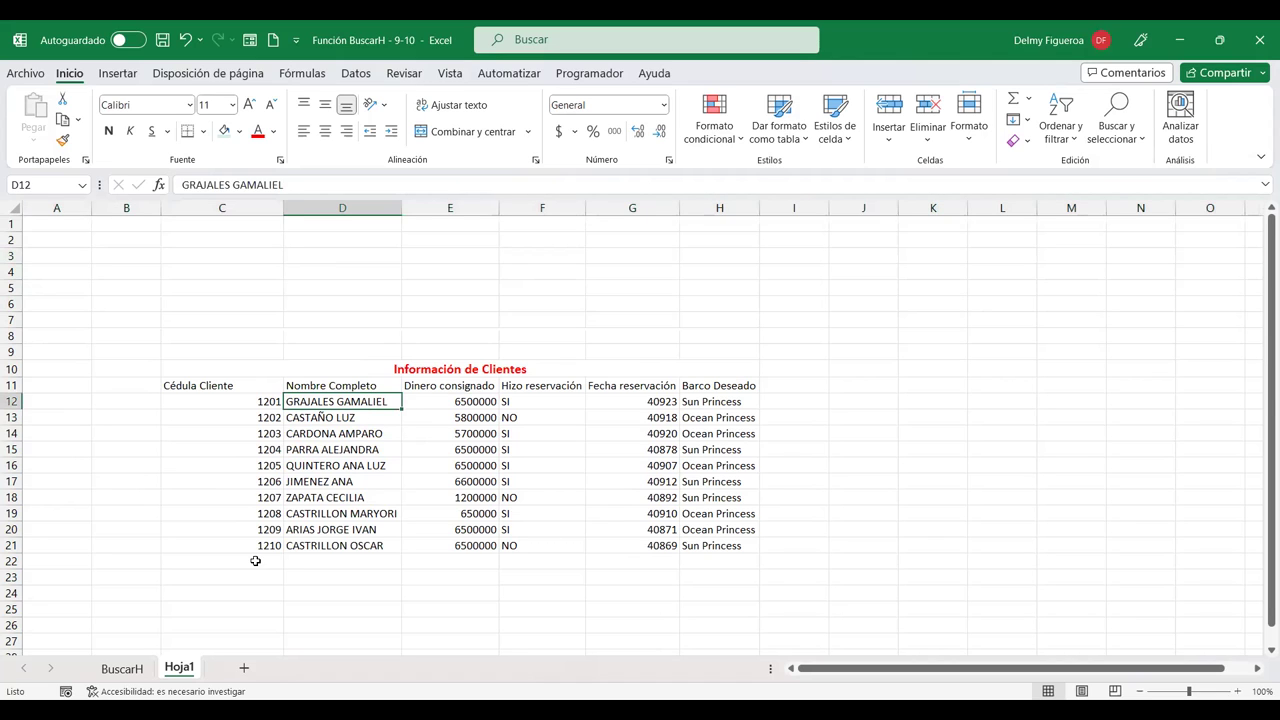
left_click(256, 561)
left_click_drag(356, 589, 403, 634)
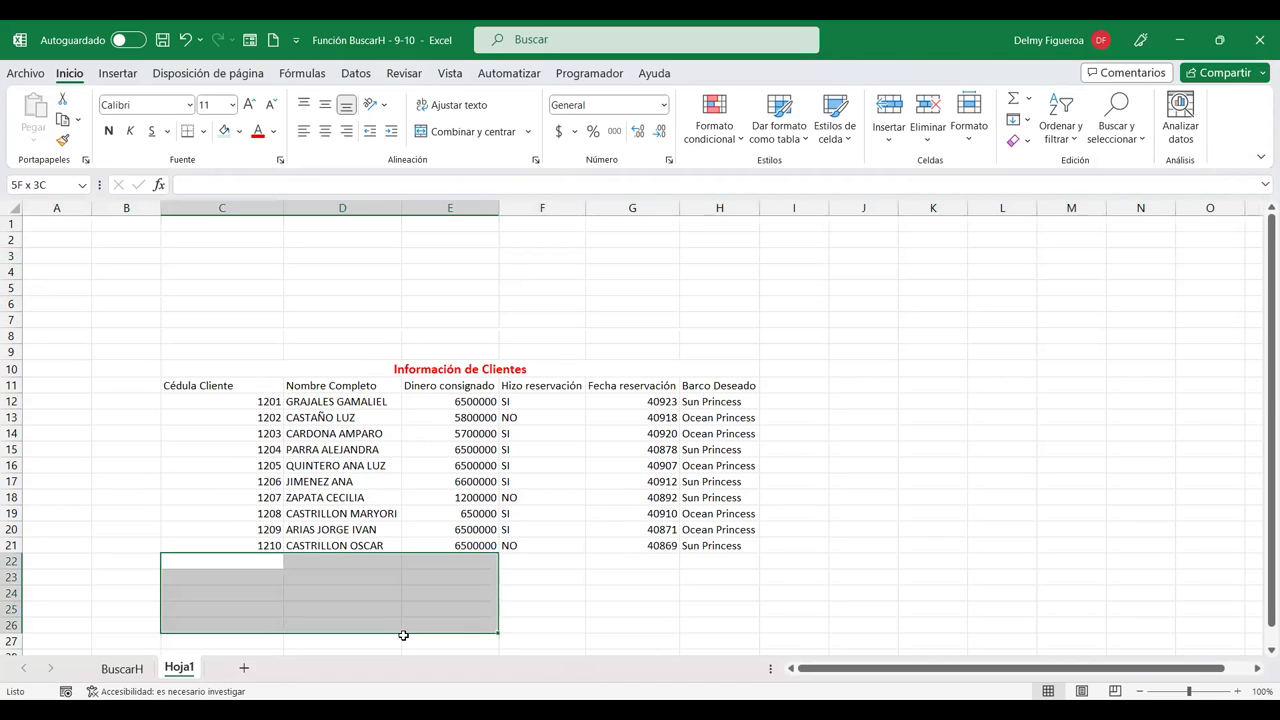
left_click(580, 486)
left_click_drag(719, 381, 957, 570)
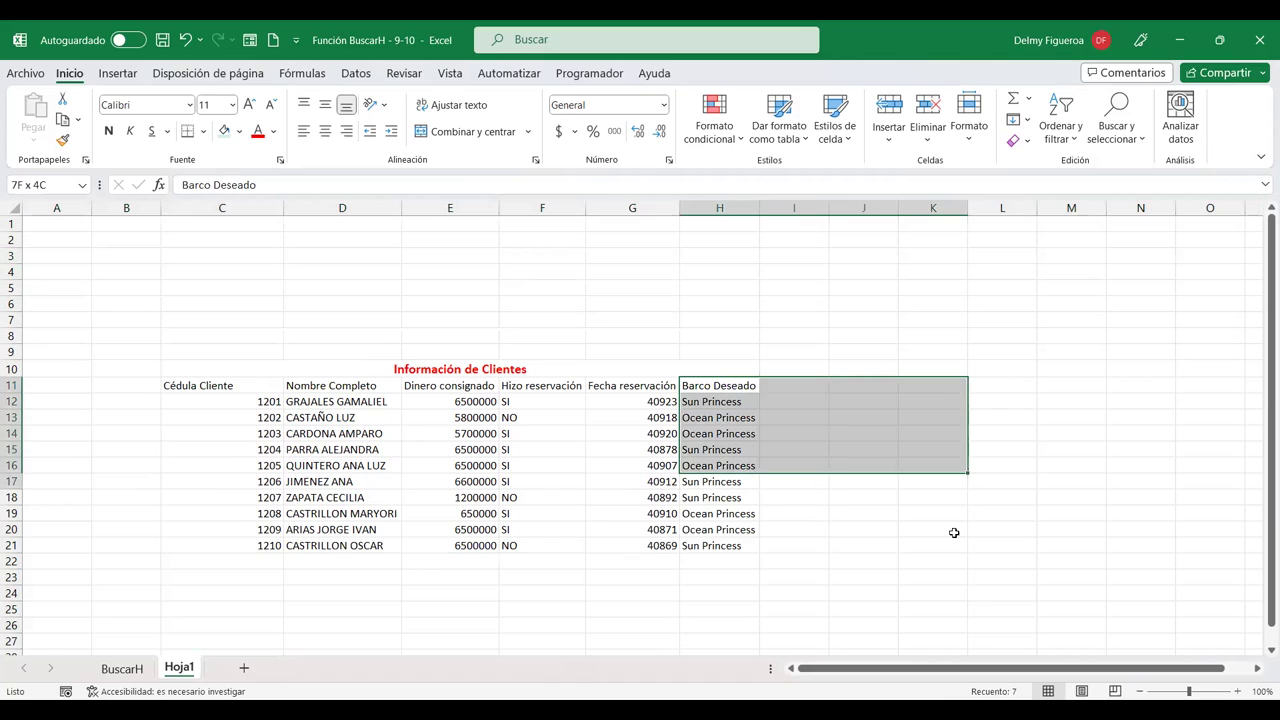
left_click(789, 400)
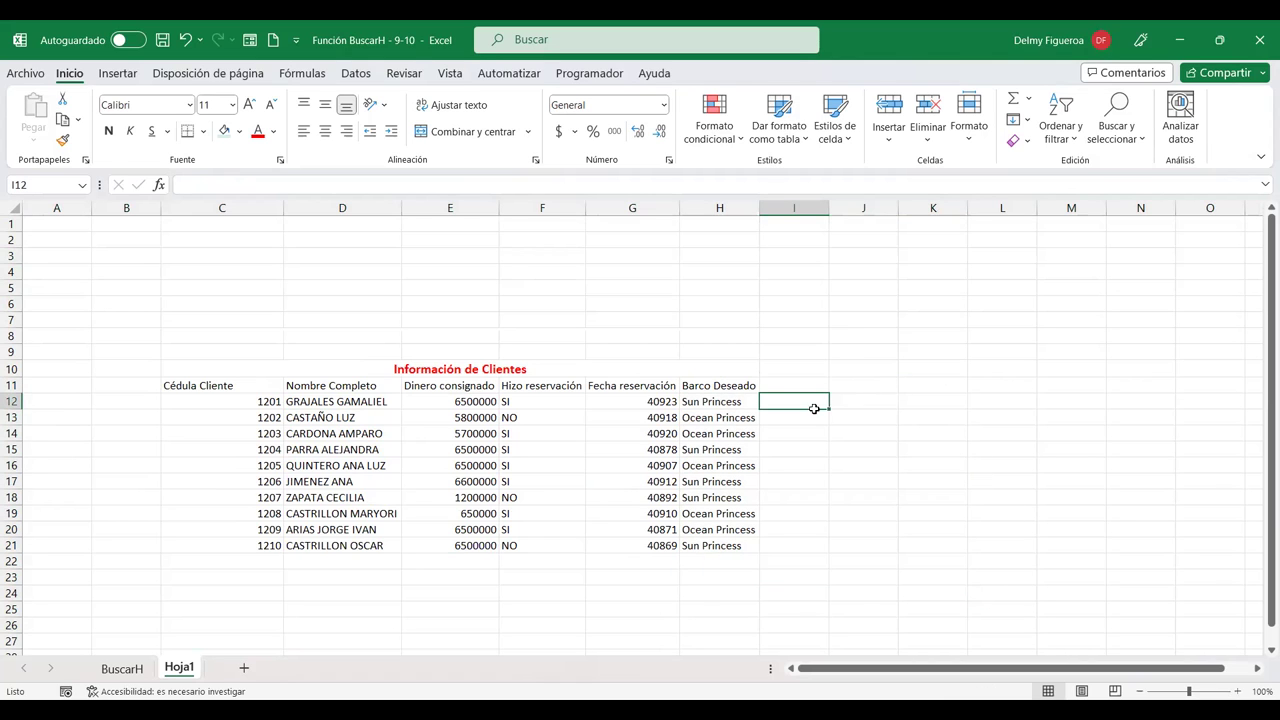
left_click(11, 336)
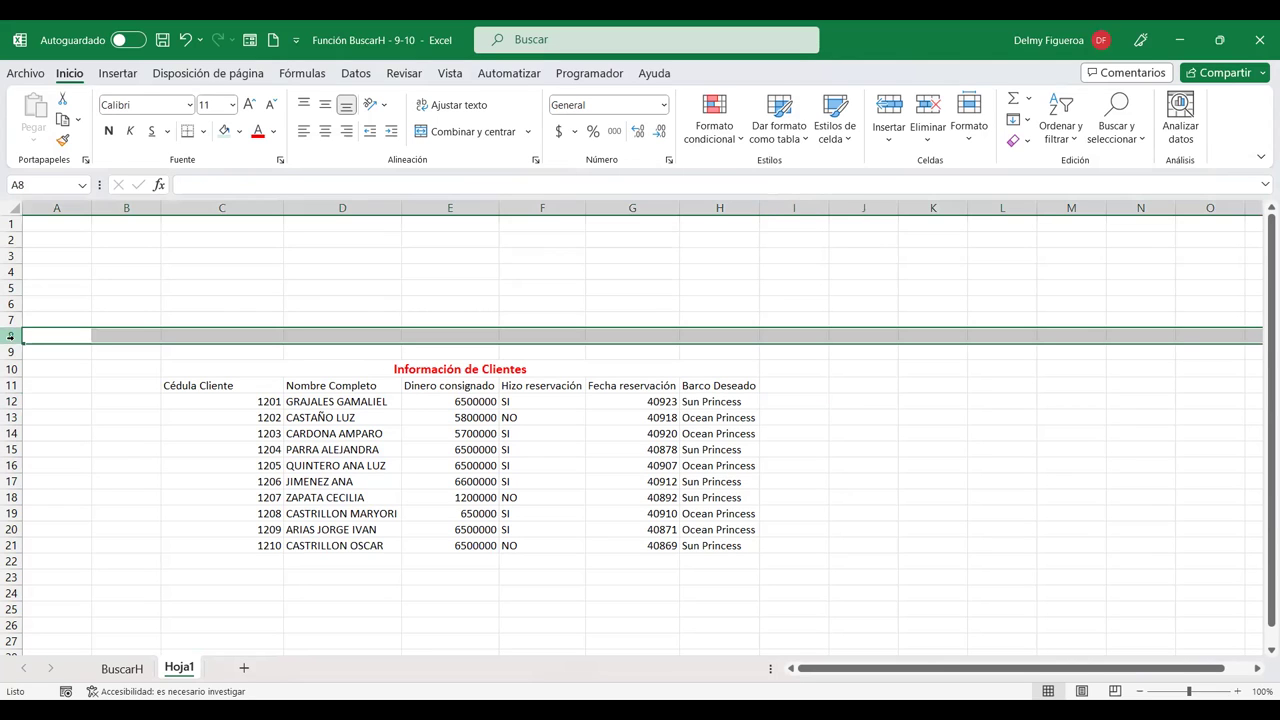
key("ctrl+plus")
key("ctrl+plus")
key("ctrl+plus")
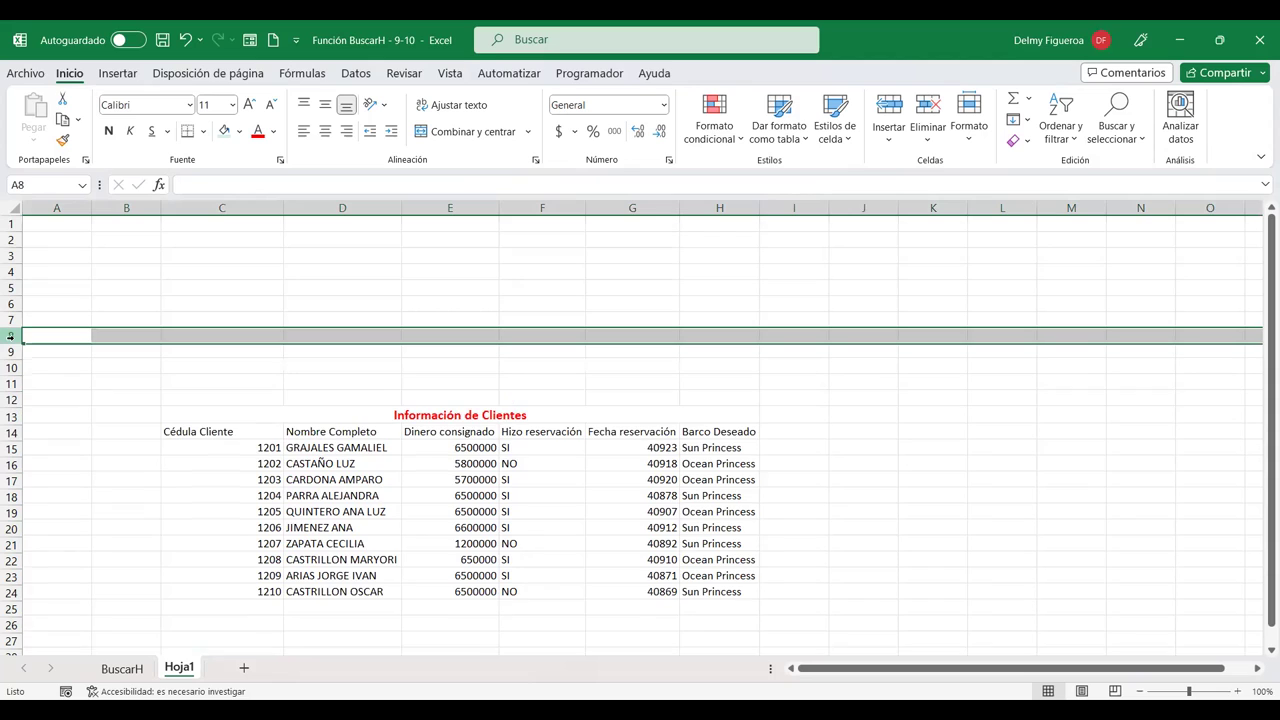
left_click(269, 241)
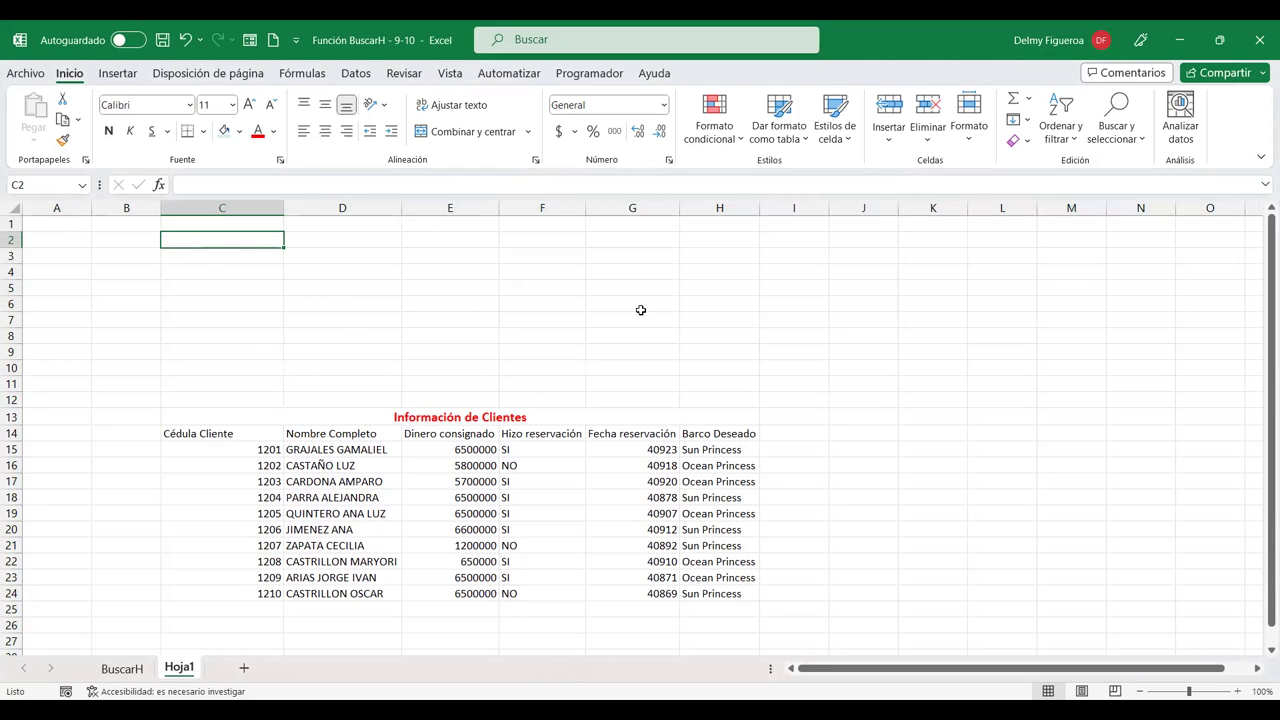
Enter the heading FORMULARIO DE CONSULTA in cell C2.
type("FORMULARIO DE CONSULTA")
key("Return")
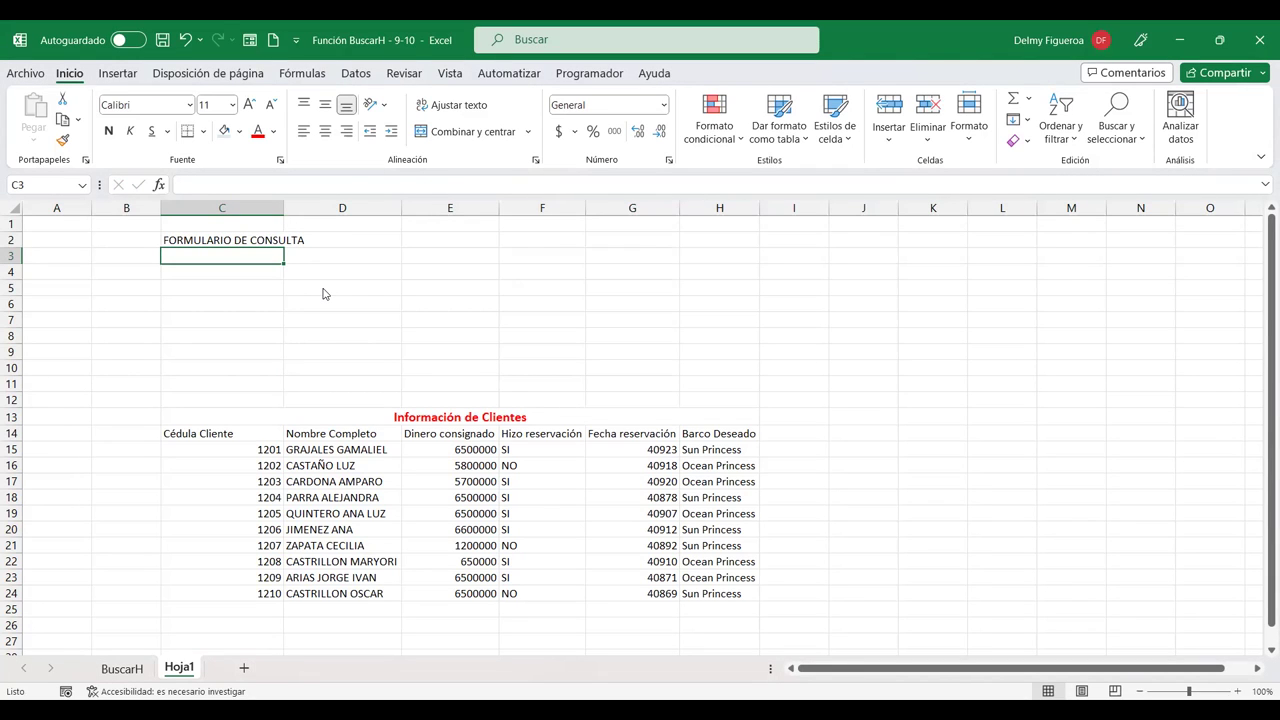
Turn off Líneas de cuadrícula on Hoja1 and select the form area starting at B2.
left_click(449, 75)
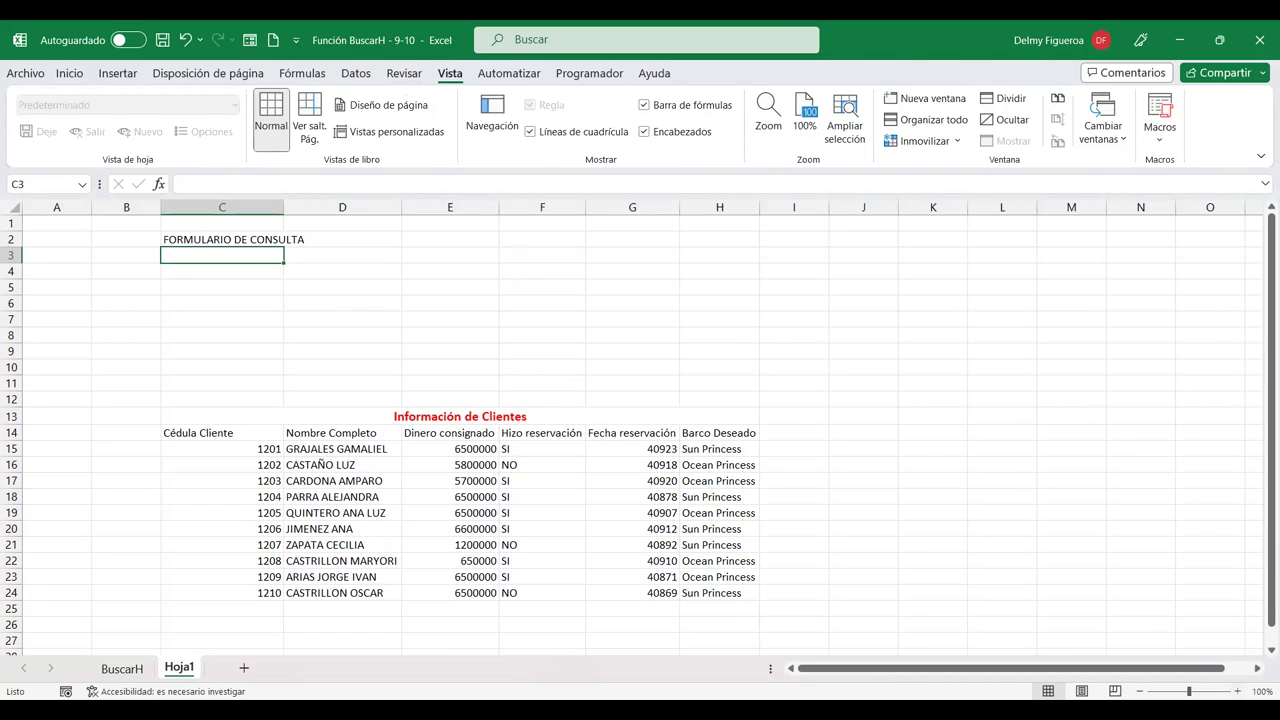
scroll(569, 360, "up", 1, "ctrl")
scroll(569, 360, "up", 1, "ctrl")
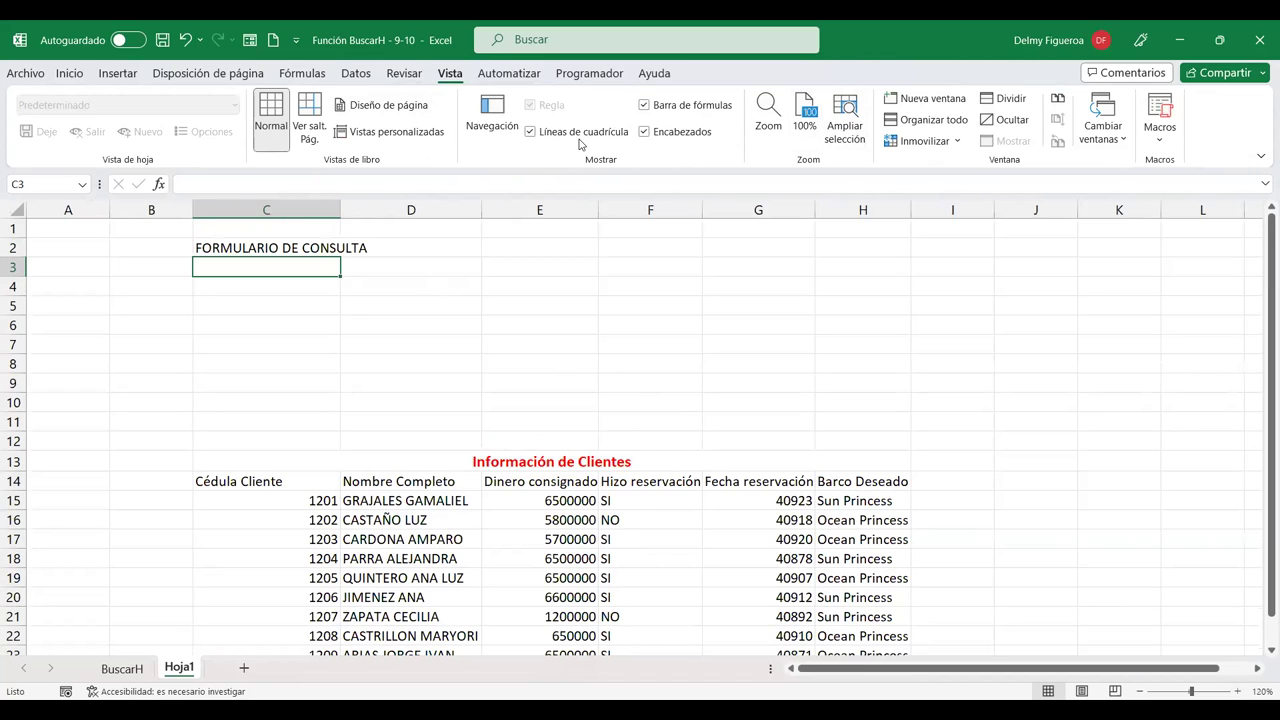
left_click(533, 133)
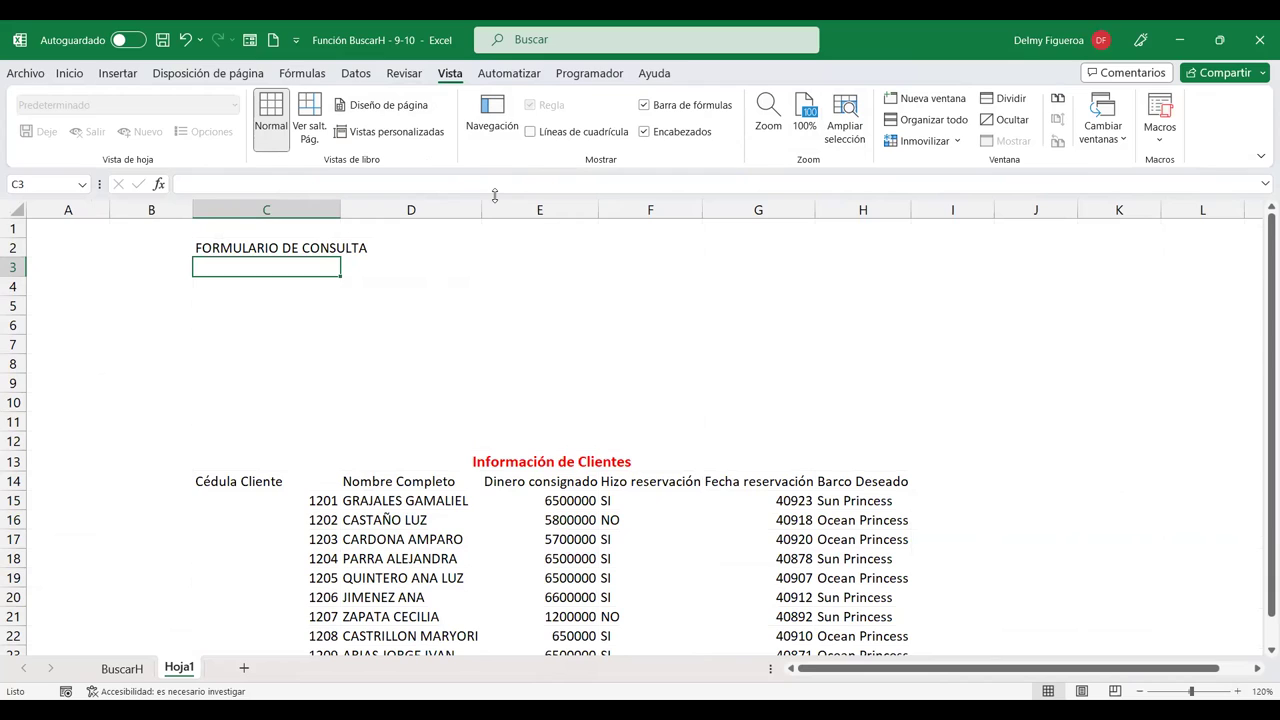
left_click_drag(171, 240, 662, 300)
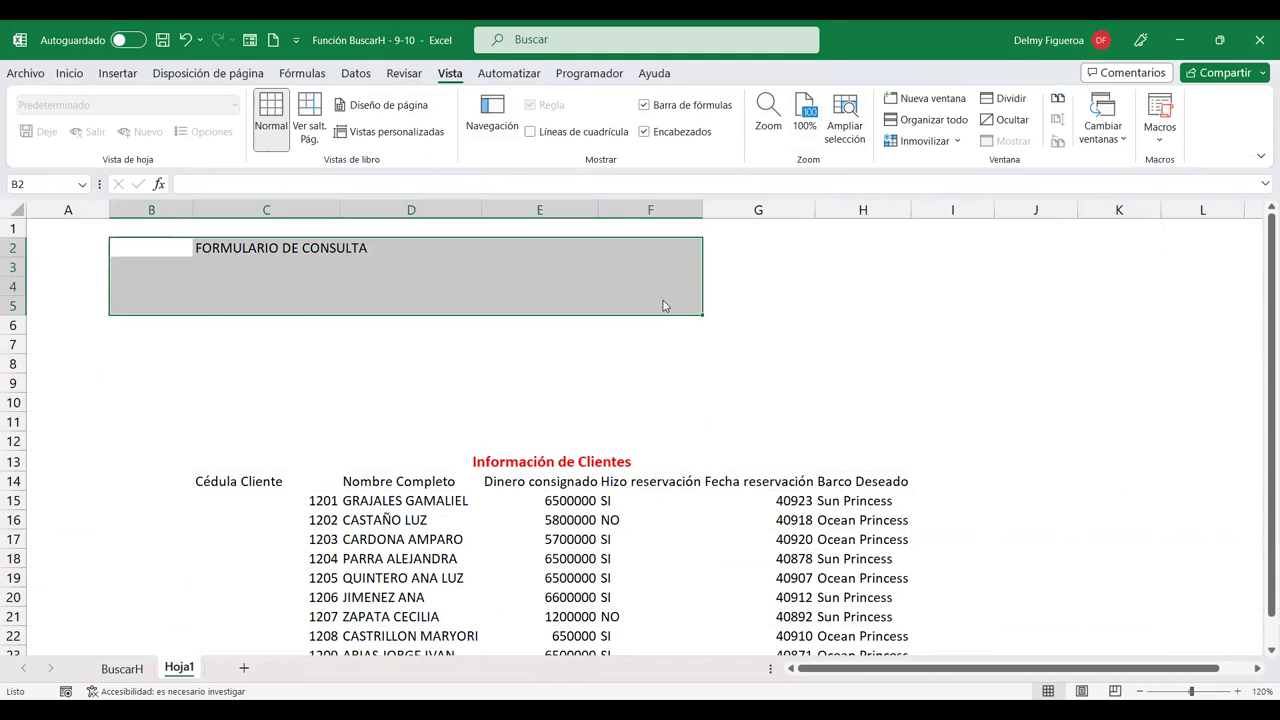
key("ctrl+1")
Fill the form area B2:J11 with a light blue colour.
mouse_move(158, 242)
left_mouse_down()
mouse_move(996, 295)
mouse_move(999, 416)
left_mouse_up()
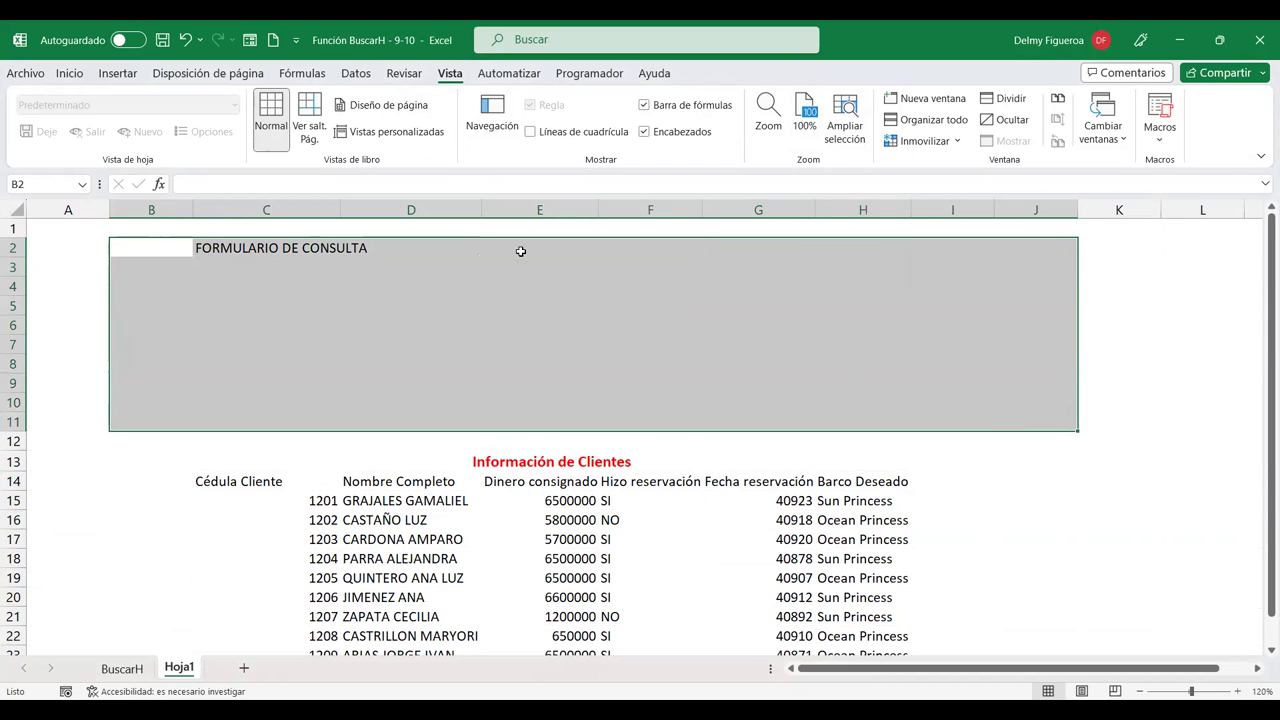
left_click(66, 76)
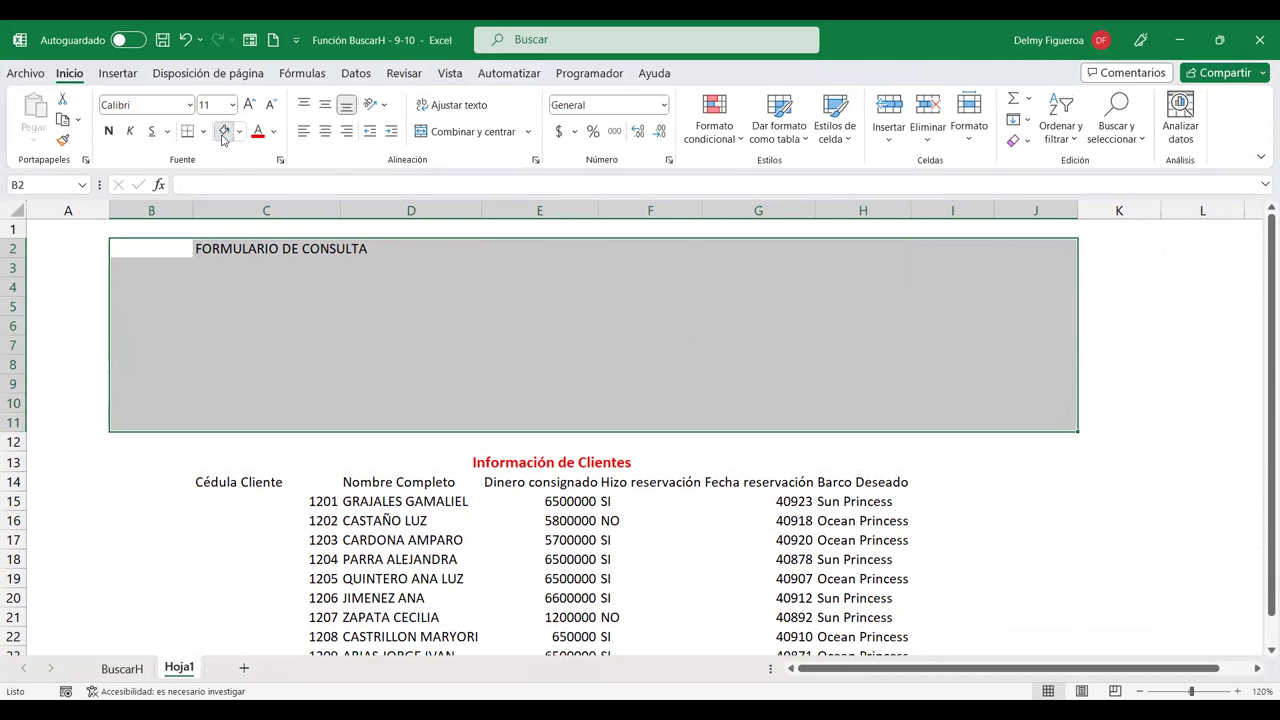
left_click(224, 131)
Merge and centre FORMULARIO DE CONSULTA across B2:J2 in bold 16-point.
left_click_drag(163, 246, 1060, 249)
left_click(434, 131)
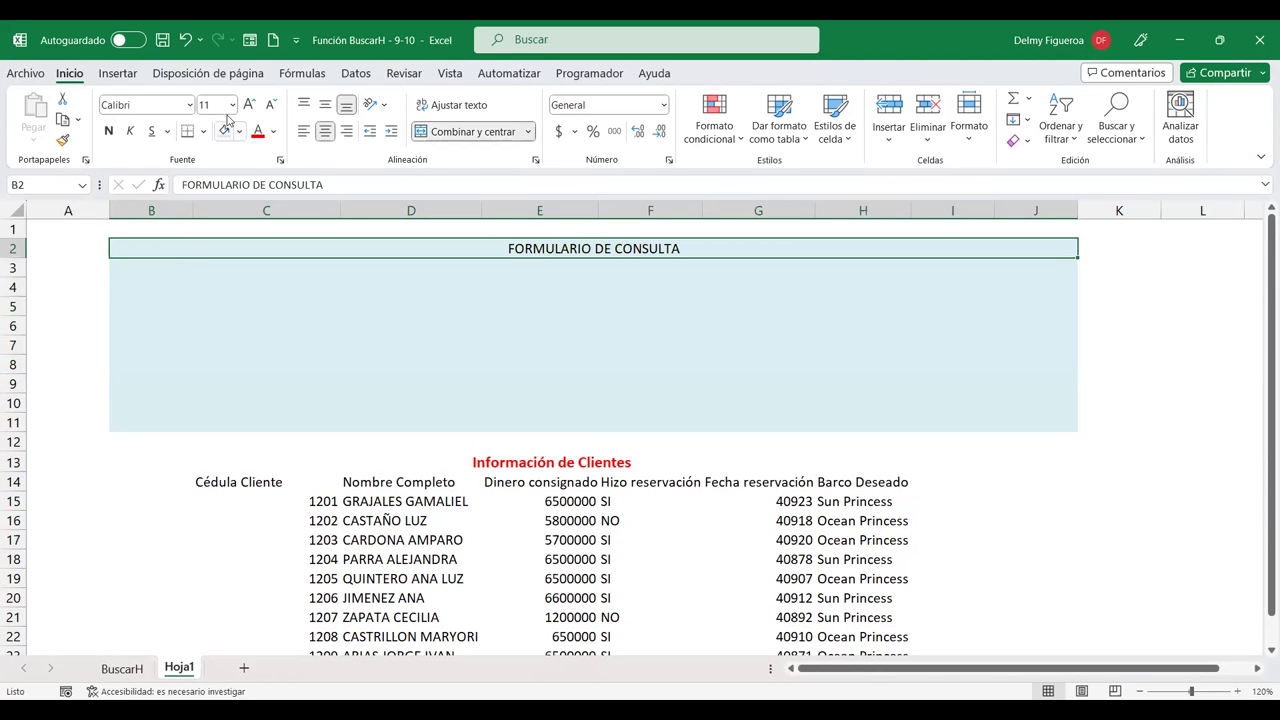
left_click(251, 104)
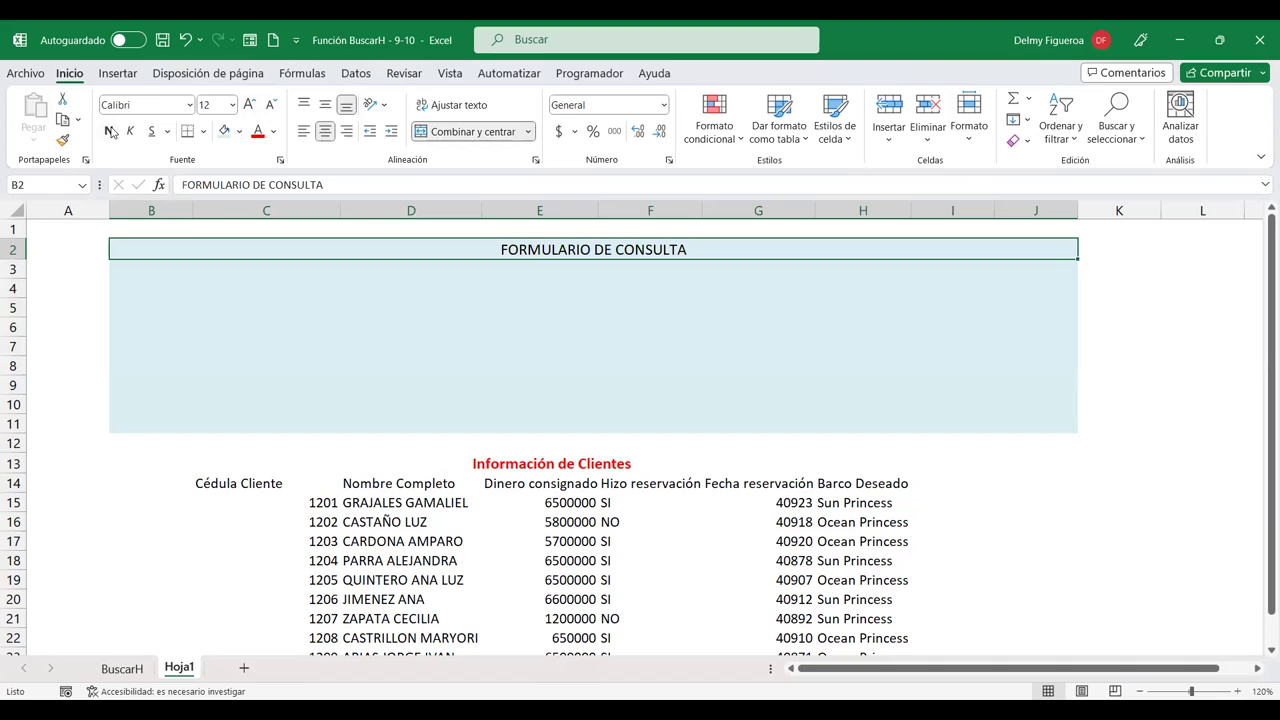
left_click(109, 131)
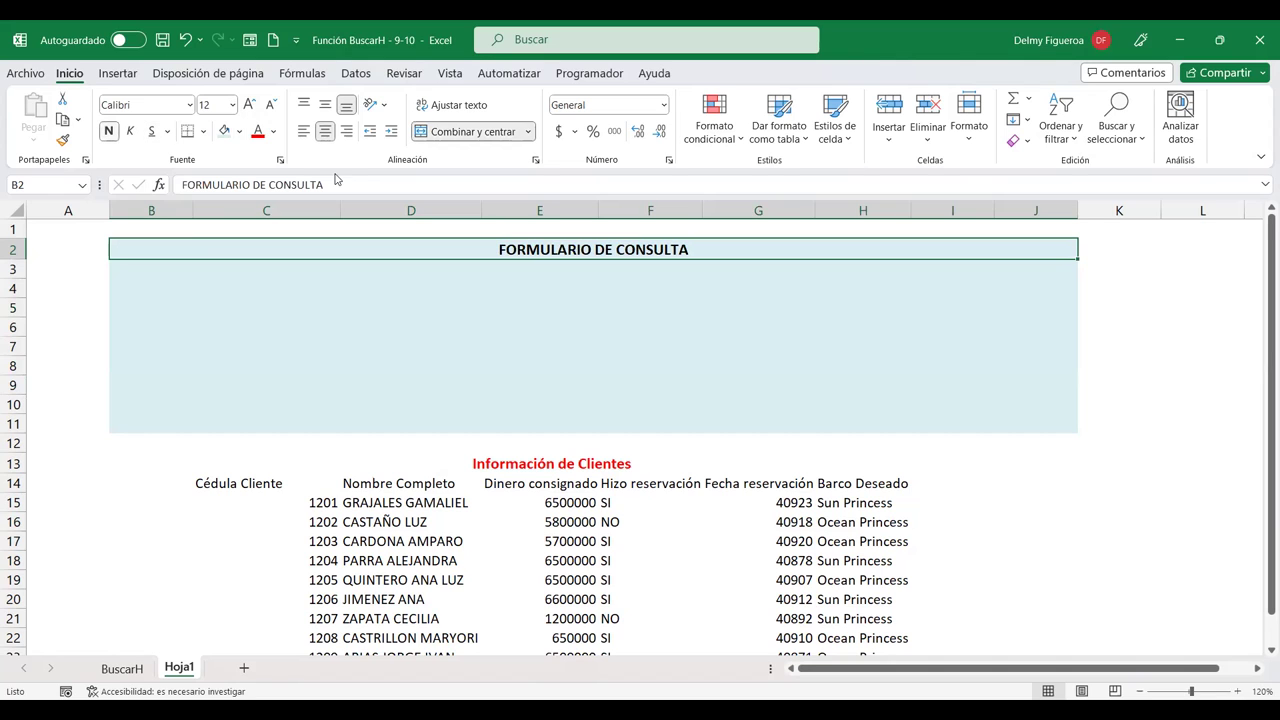
left_click(251, 105)
left_click(251, 105)
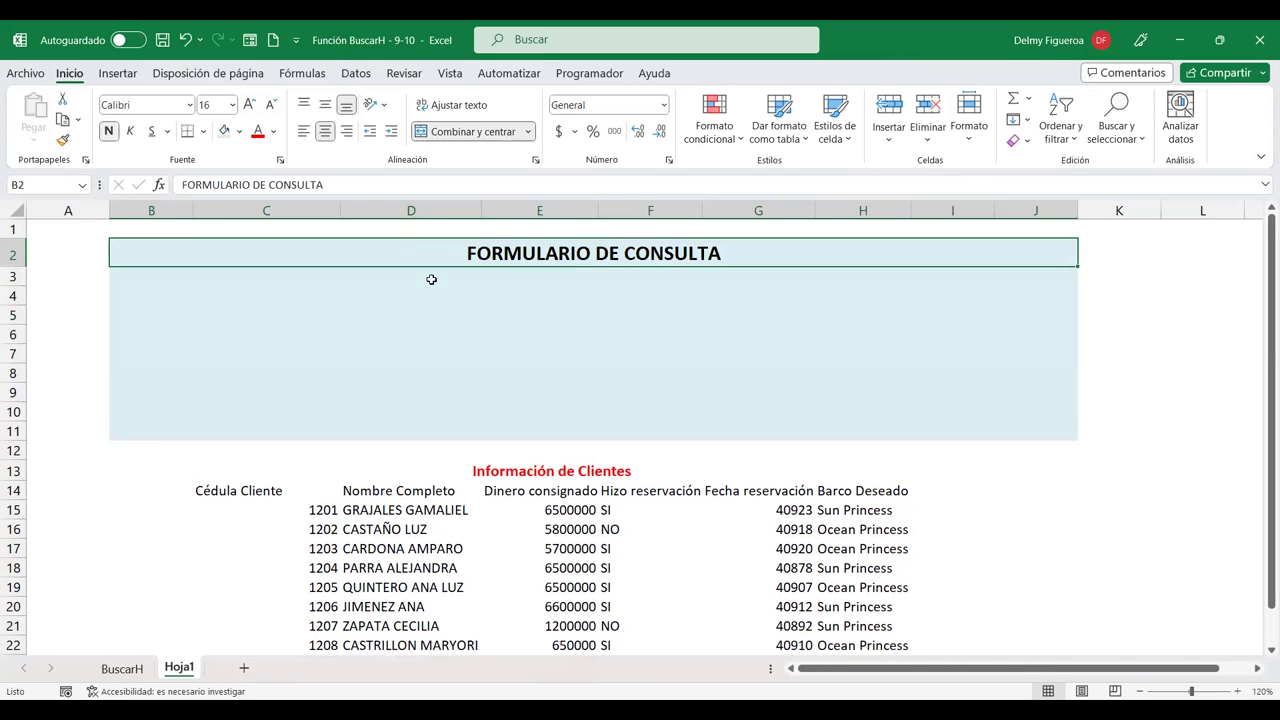
left_click(193, 275)
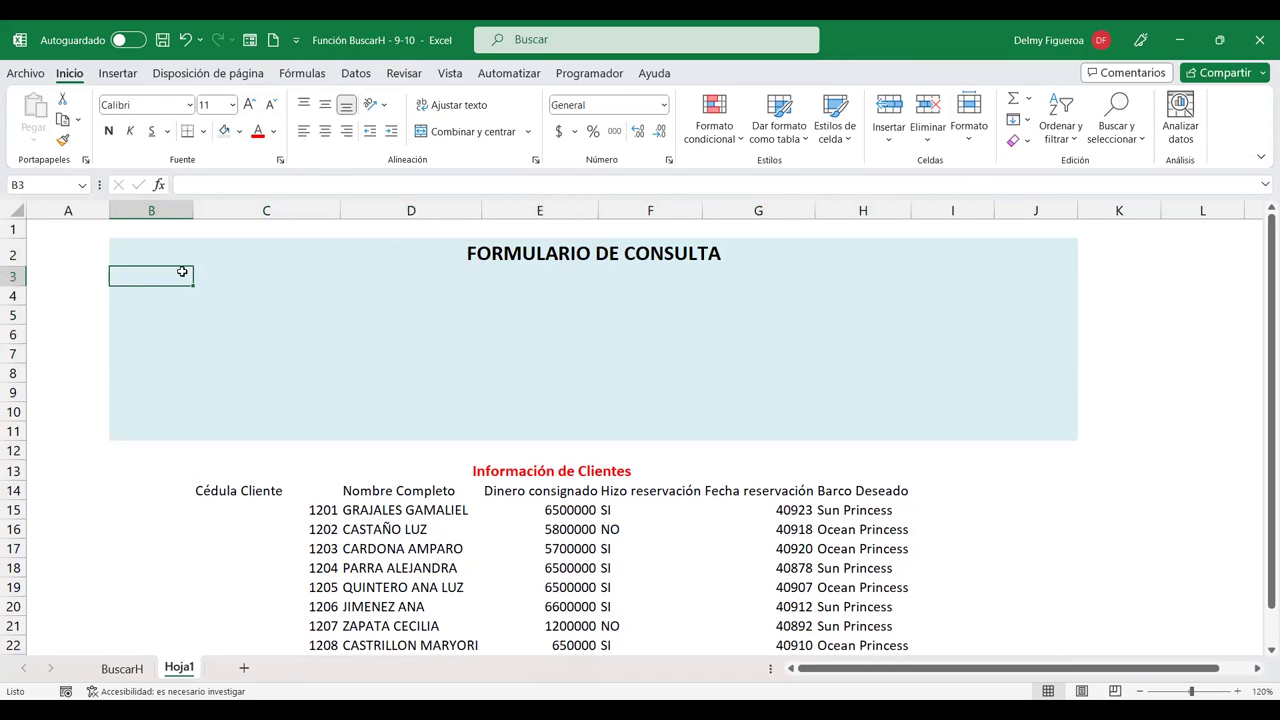
Enter the label 'Digite cédula' in B4.
left_click(163, 294)
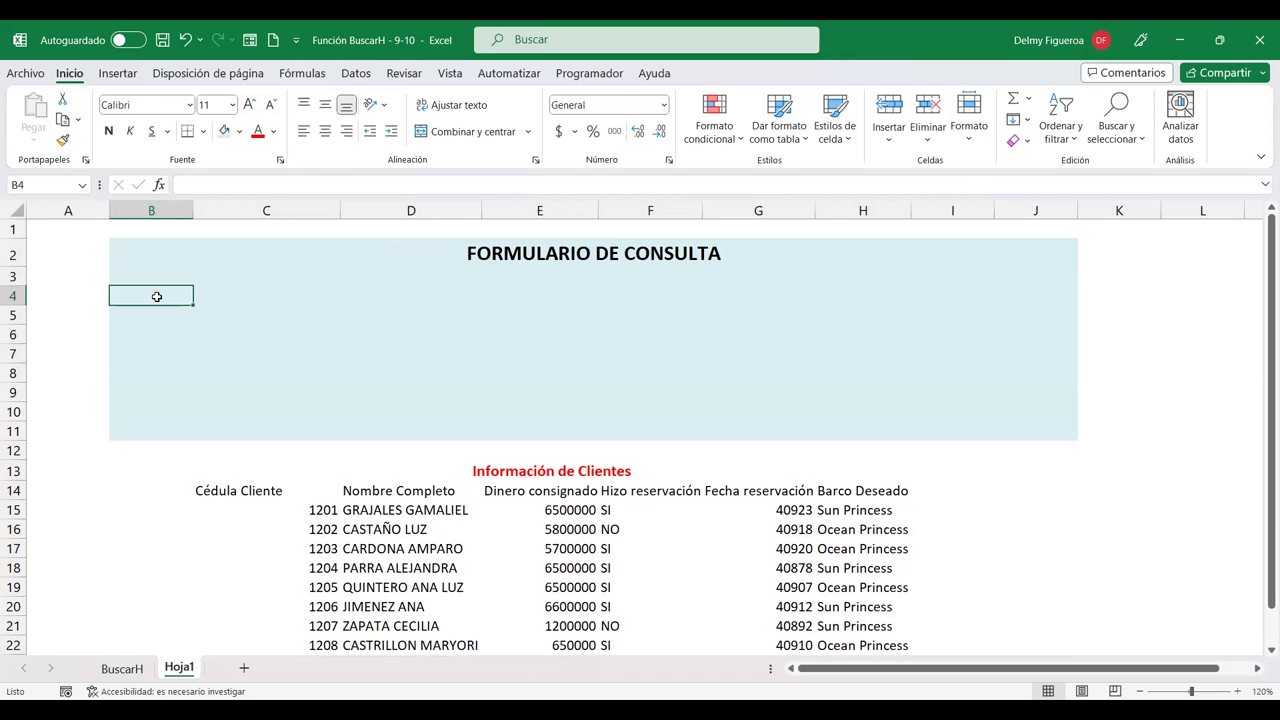
type("Digite céd")
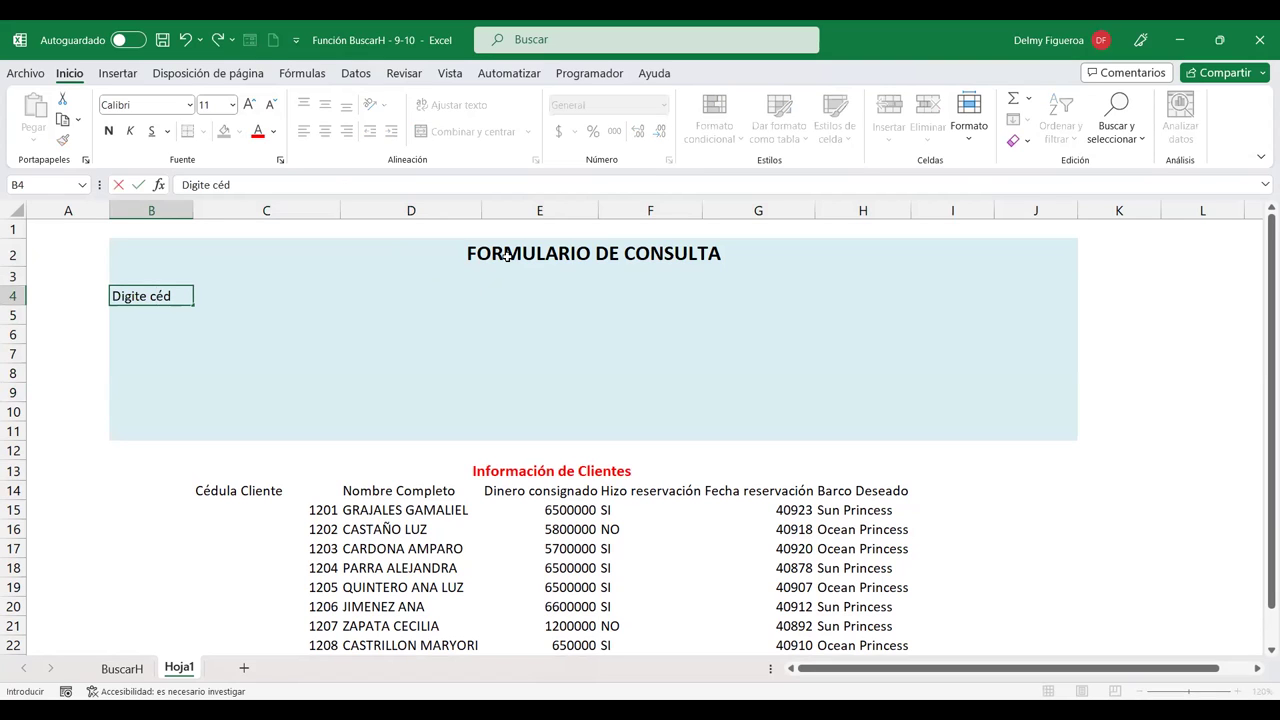
key("Return")
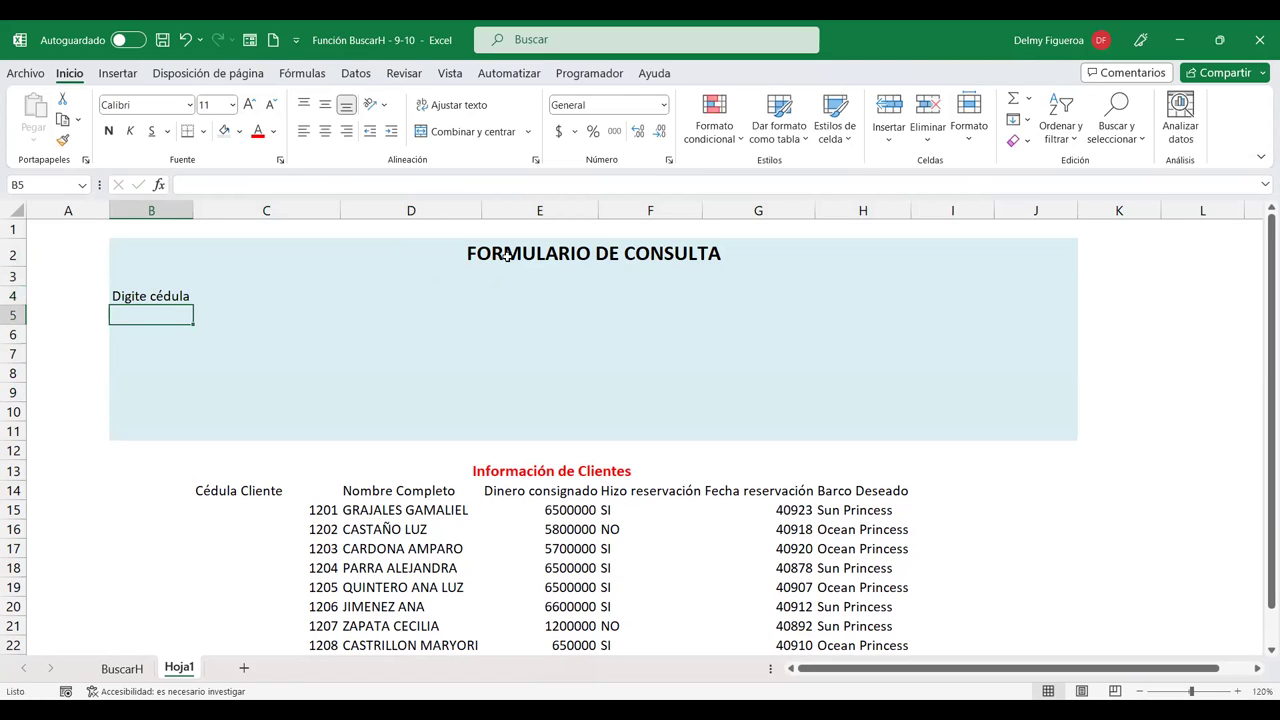
key("Up")
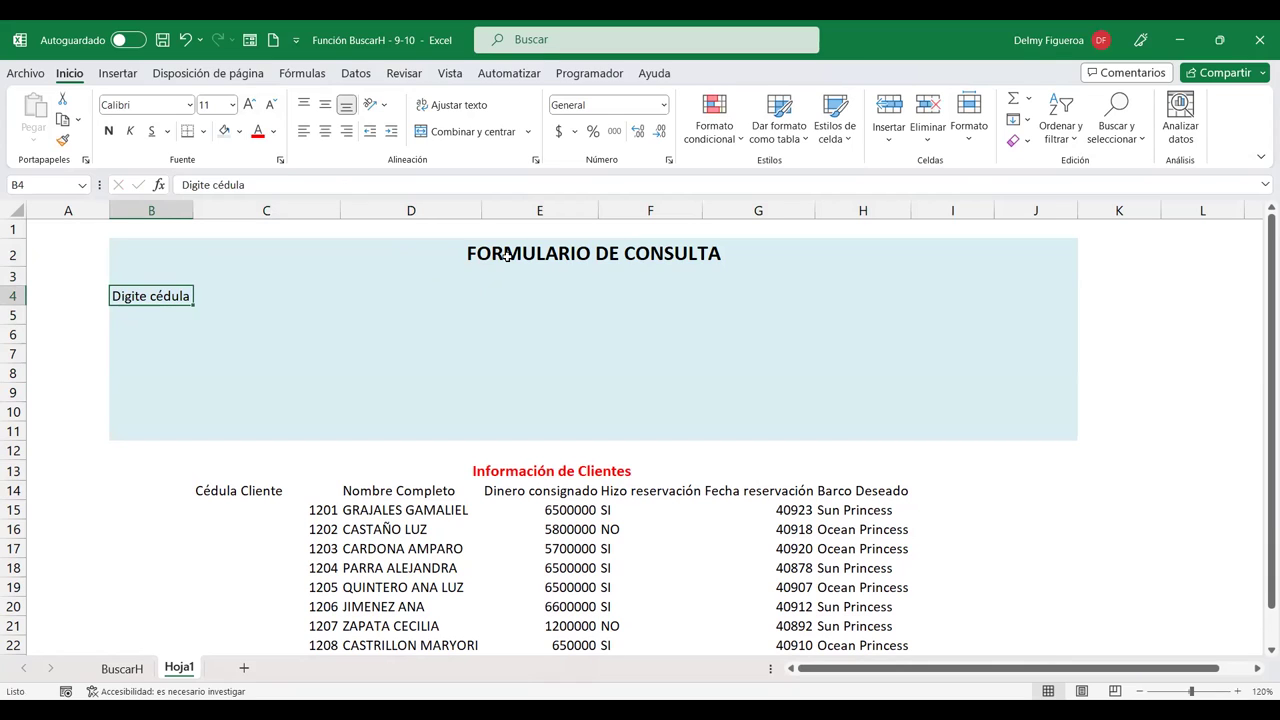
key("Right")
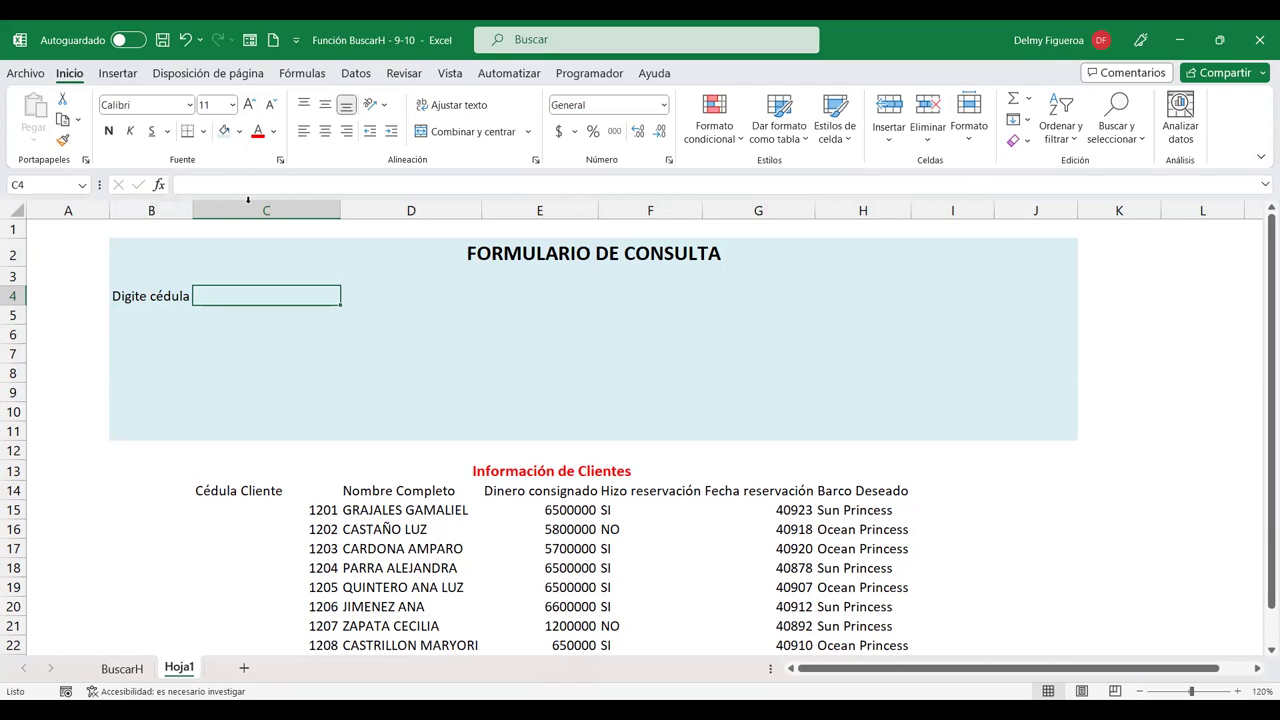
Give C4 a thick outside border and no fill so it becomes a white input box.
left_click(206, 136)
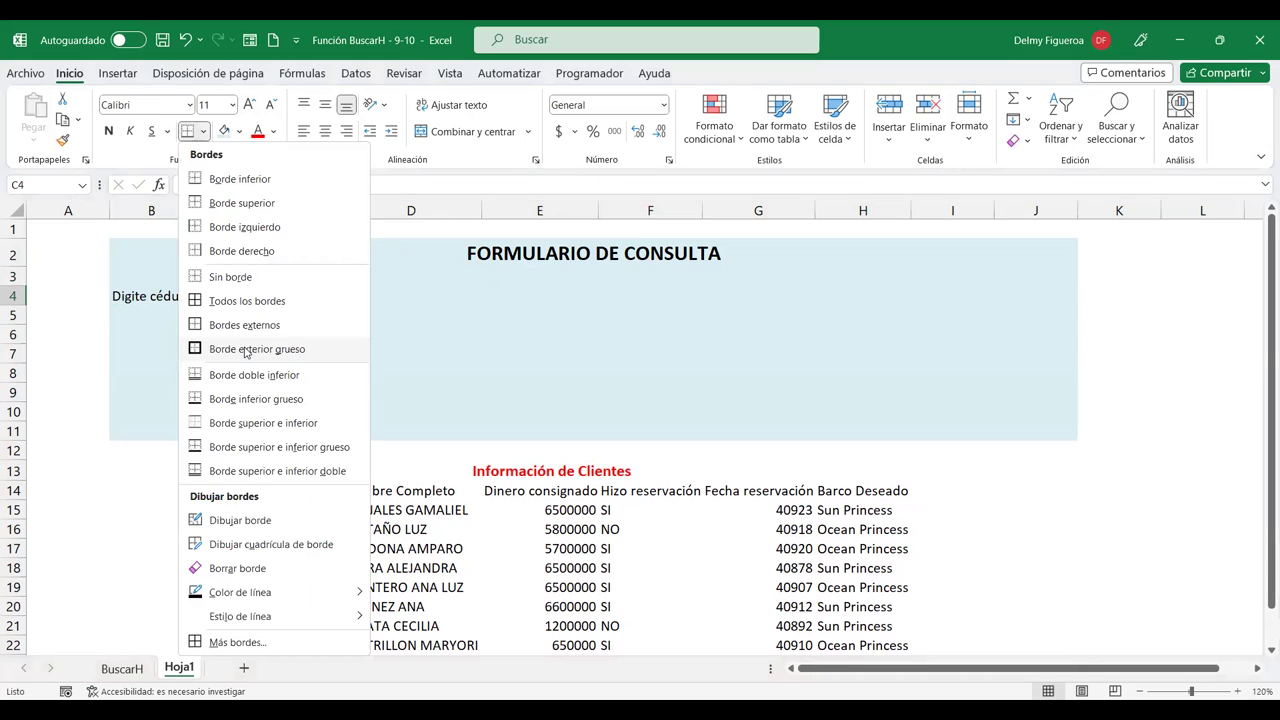
left_click(245, 350)
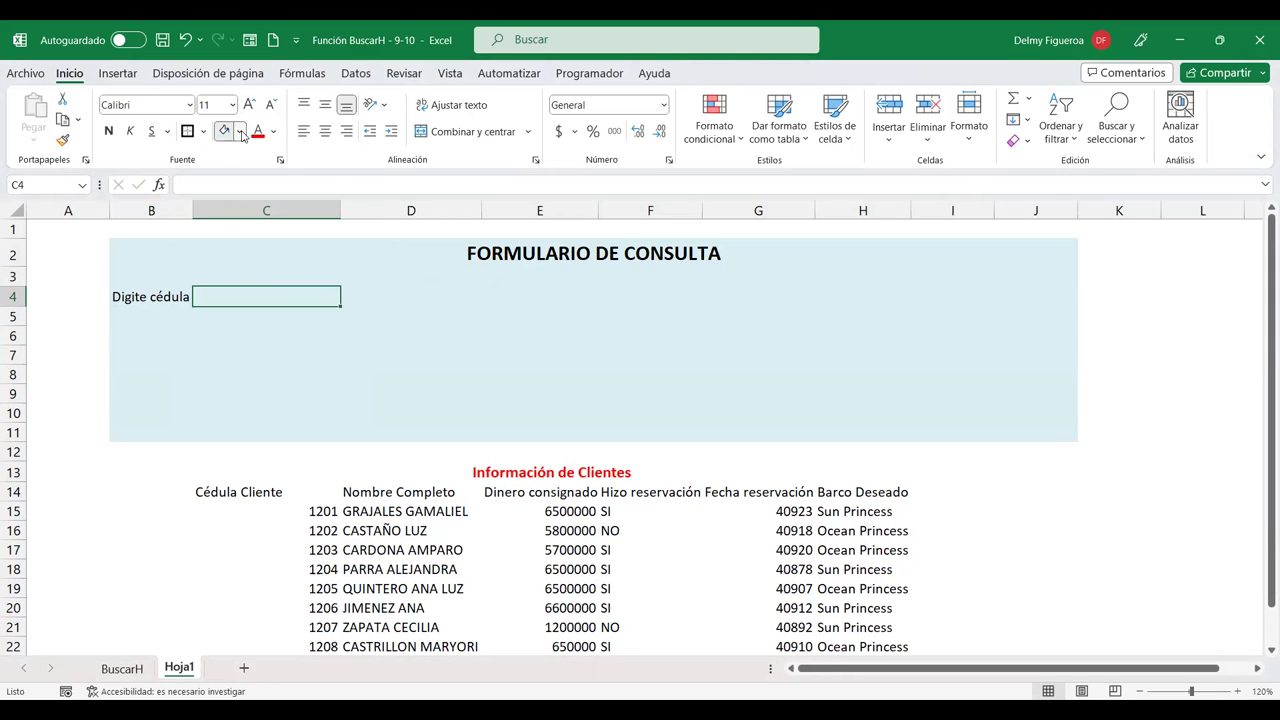
left_click(241, 136)
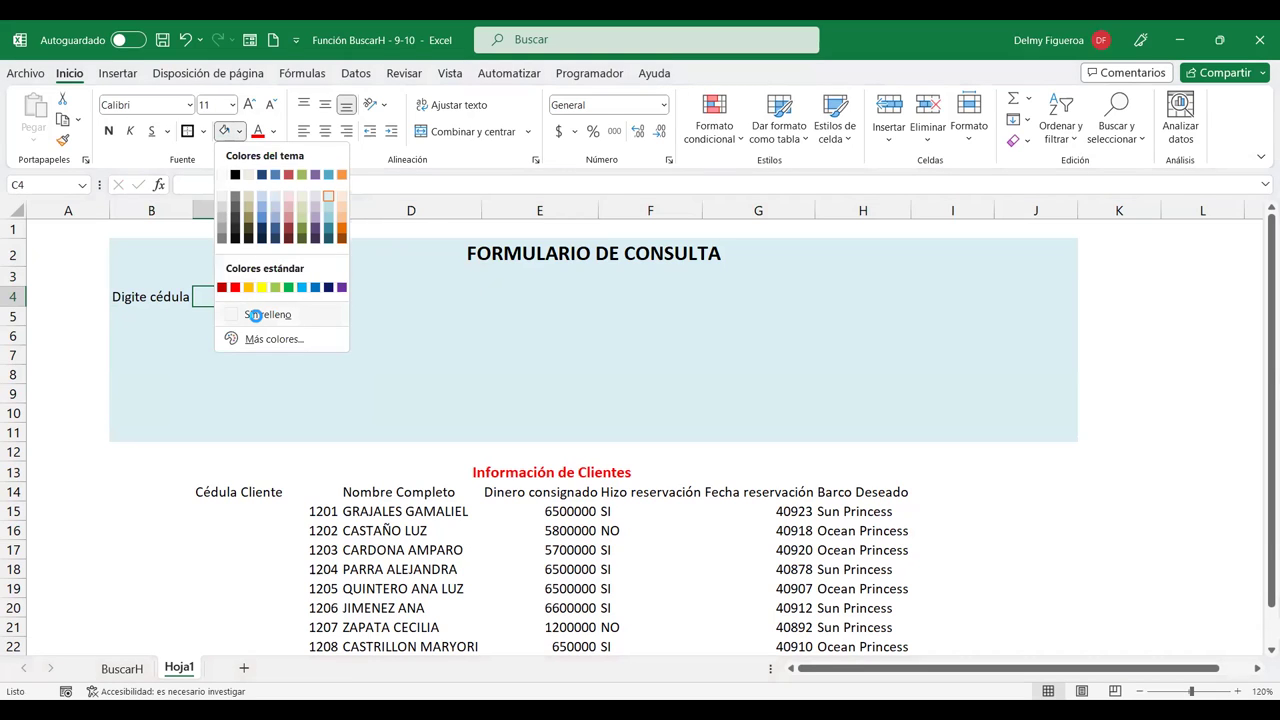
left_click(255, 315)
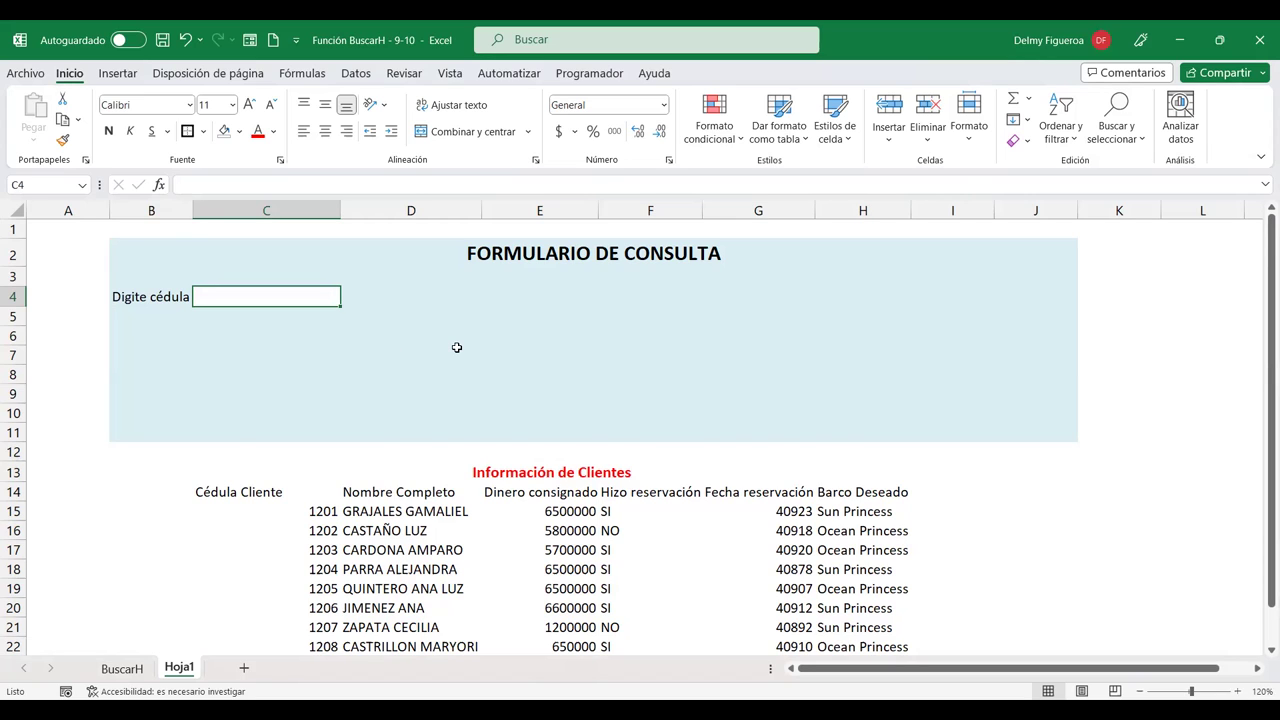
scroll(456, 347, "down", 1)
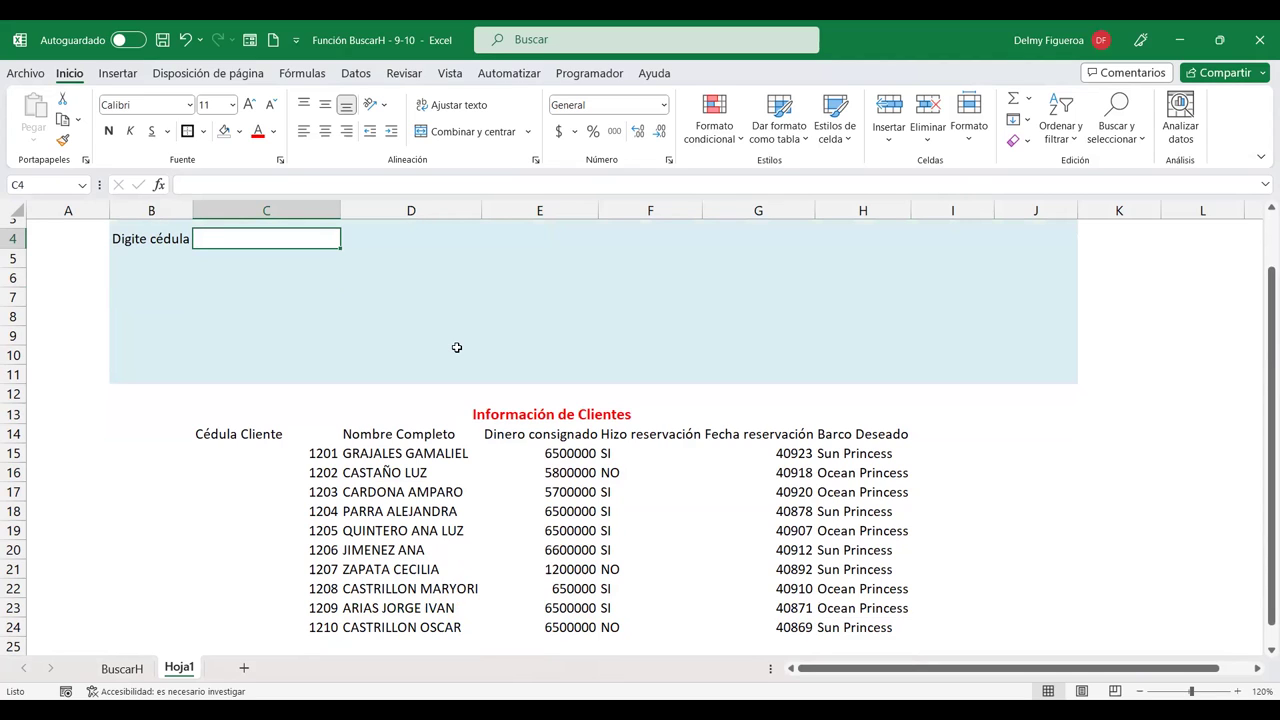
scroll(456, 347, "up", 1)
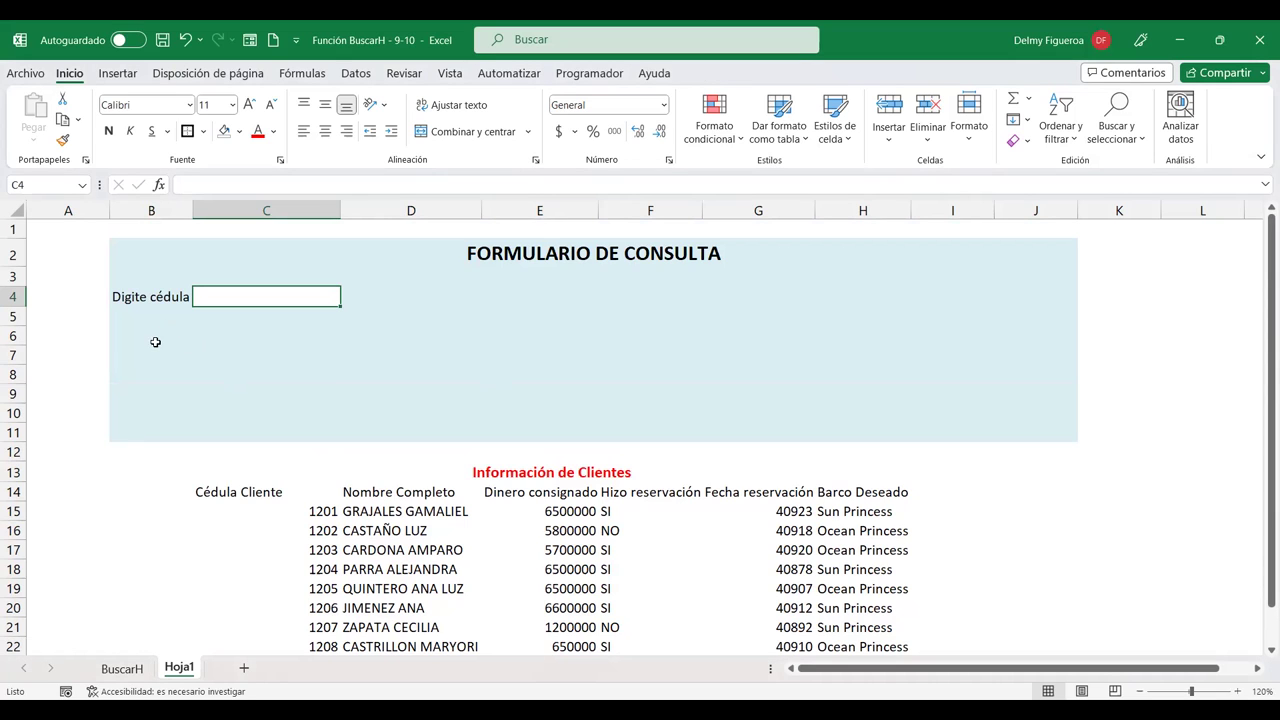
Add 'Nombre completo' in B7, autofit column B, and fill C7 white.
left_click(142, 354)
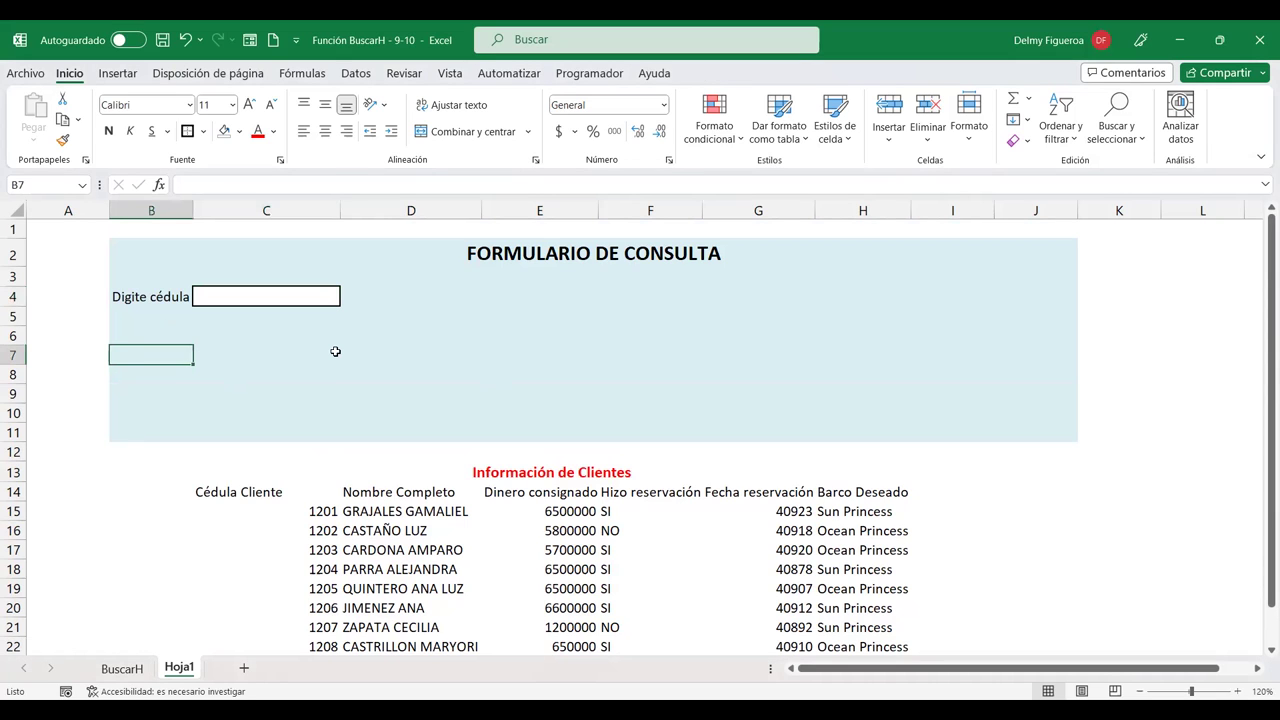
type("Nombre completo")
key("Return")
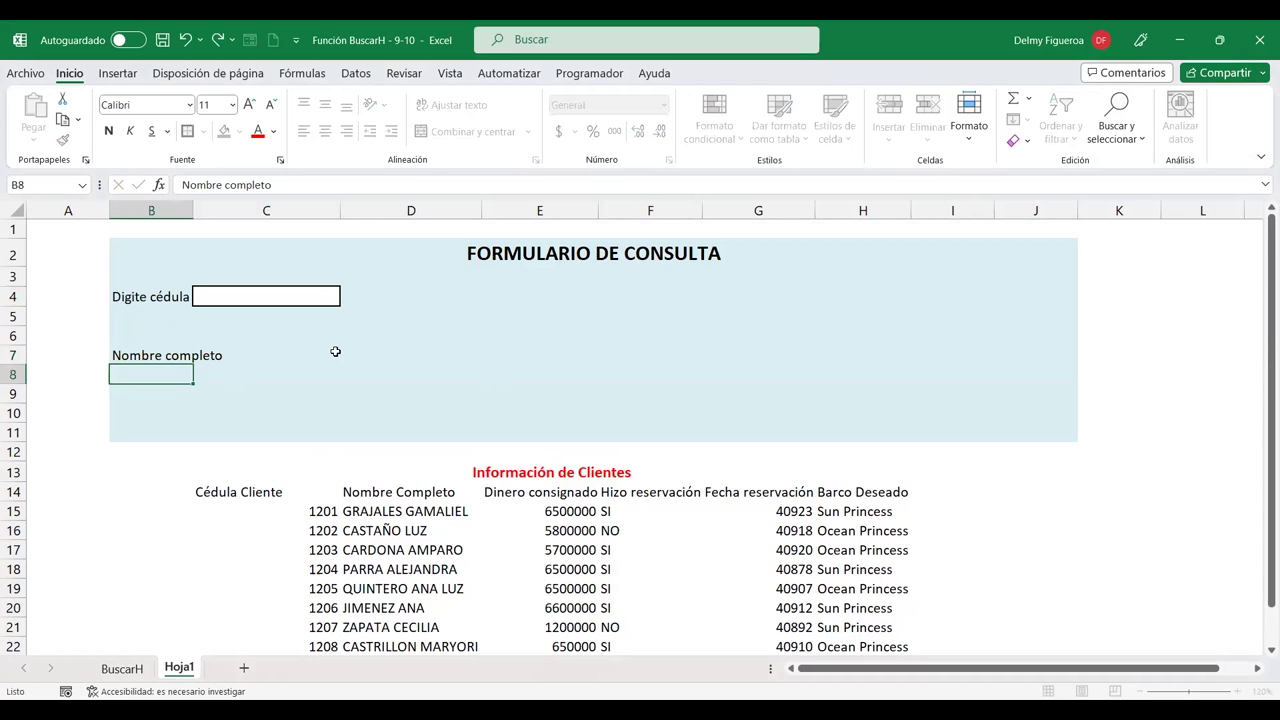
key("Up")
left_click(335, 351)
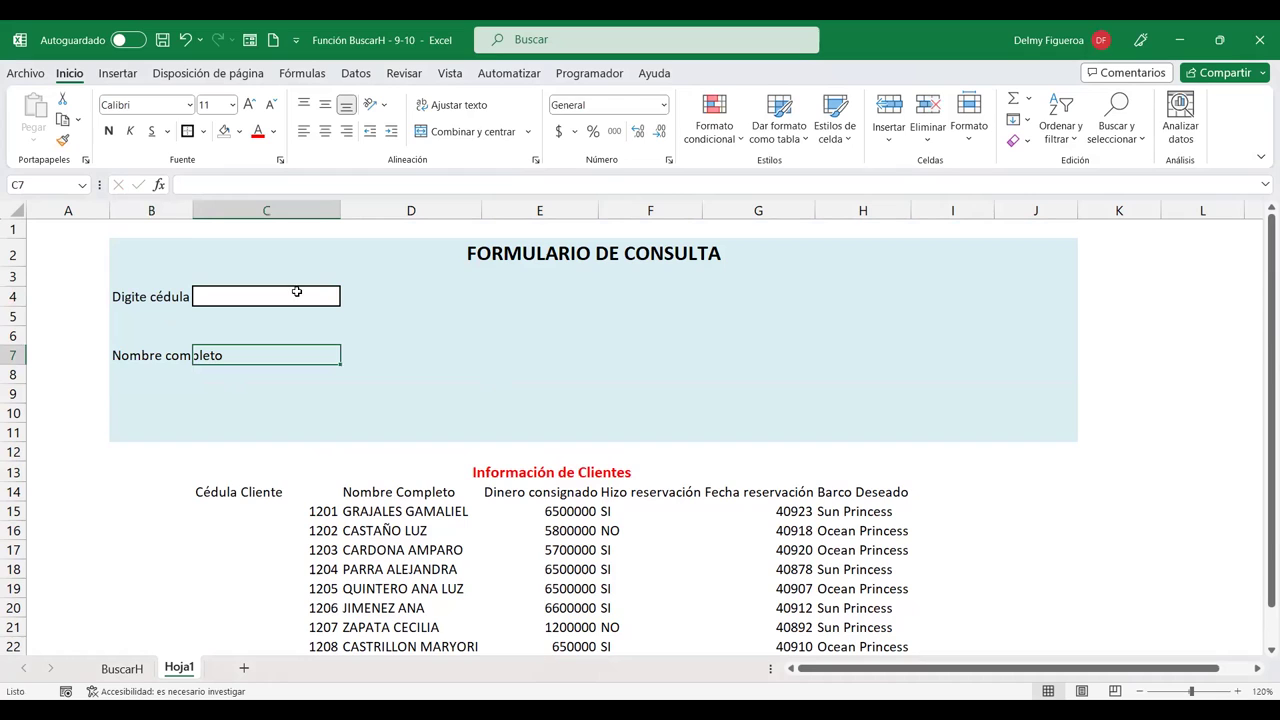
double_click(192, 212)
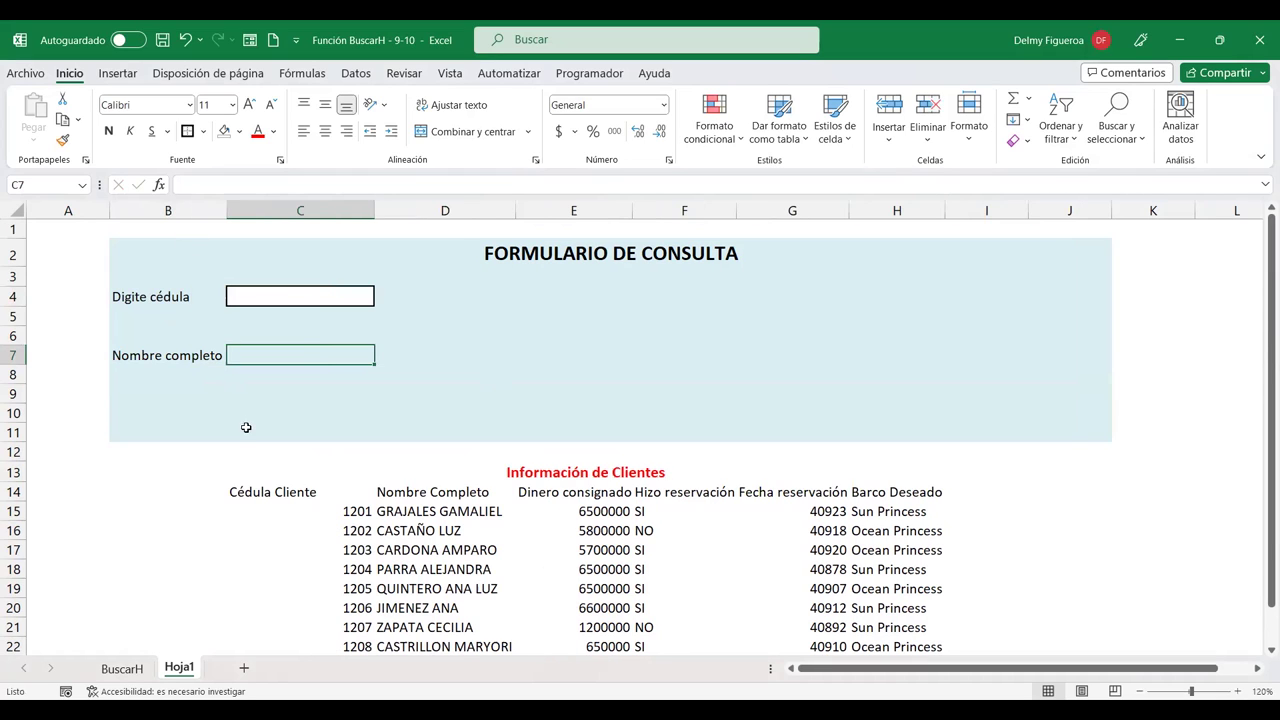
left_click(224, 131)
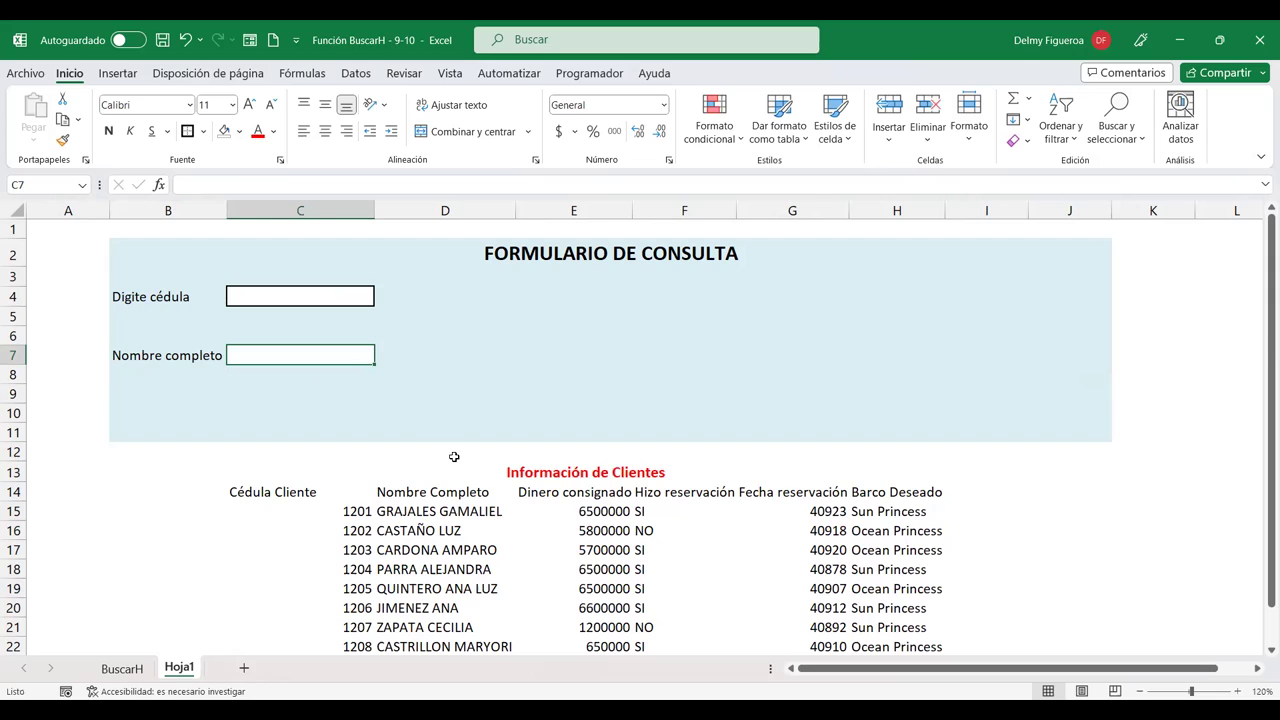
Add 'Barco deseado' in E7 and fill F7 white as its input cell.
left_click(466, 357)
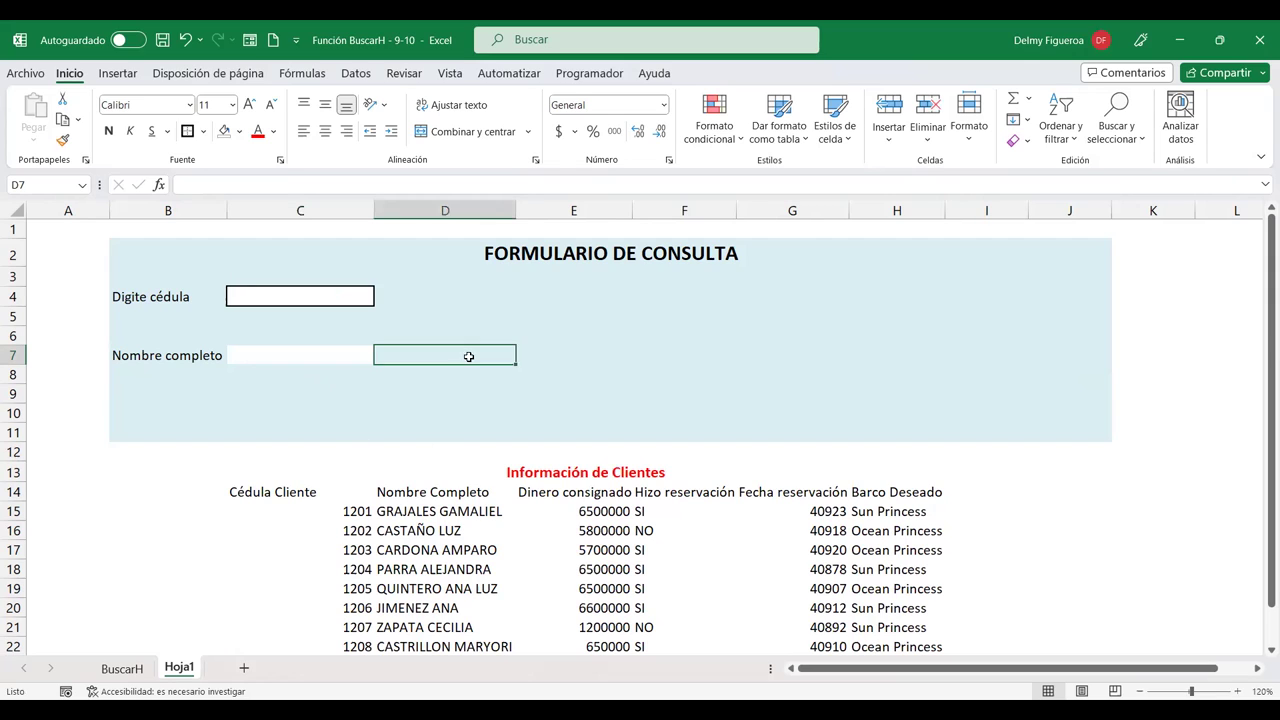
left_click(615, 353)
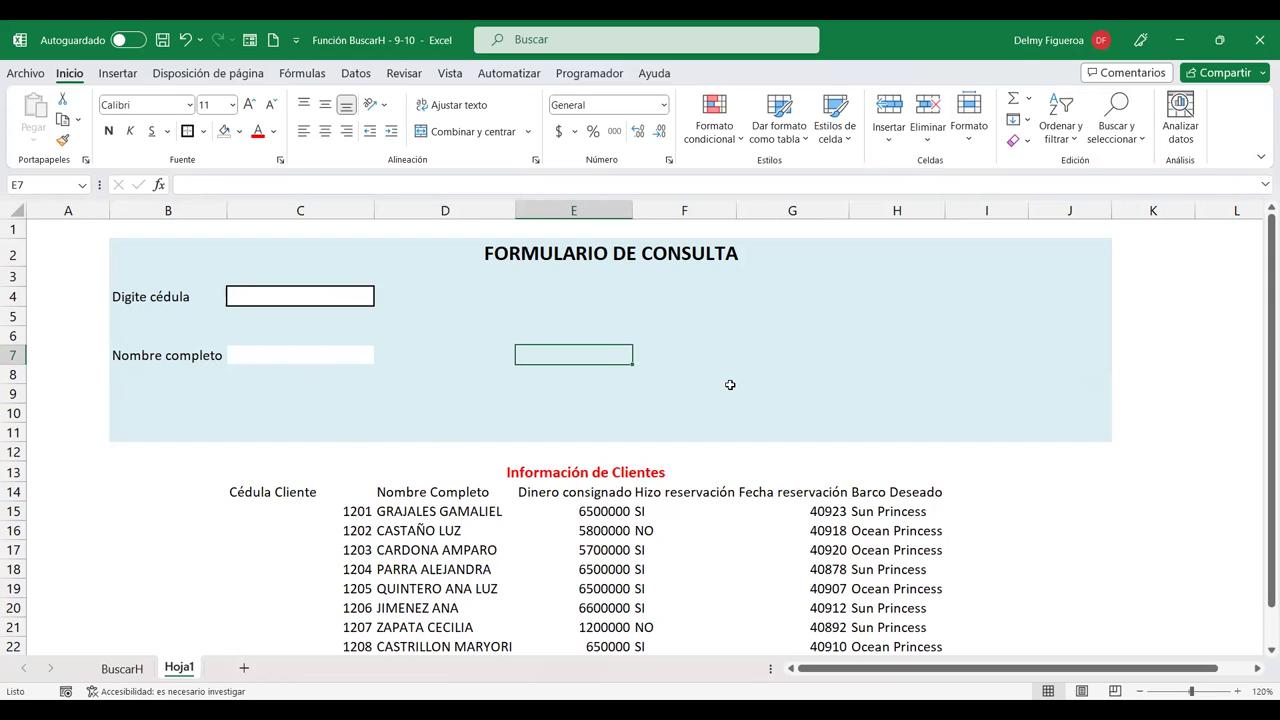
type("Barco deseado")
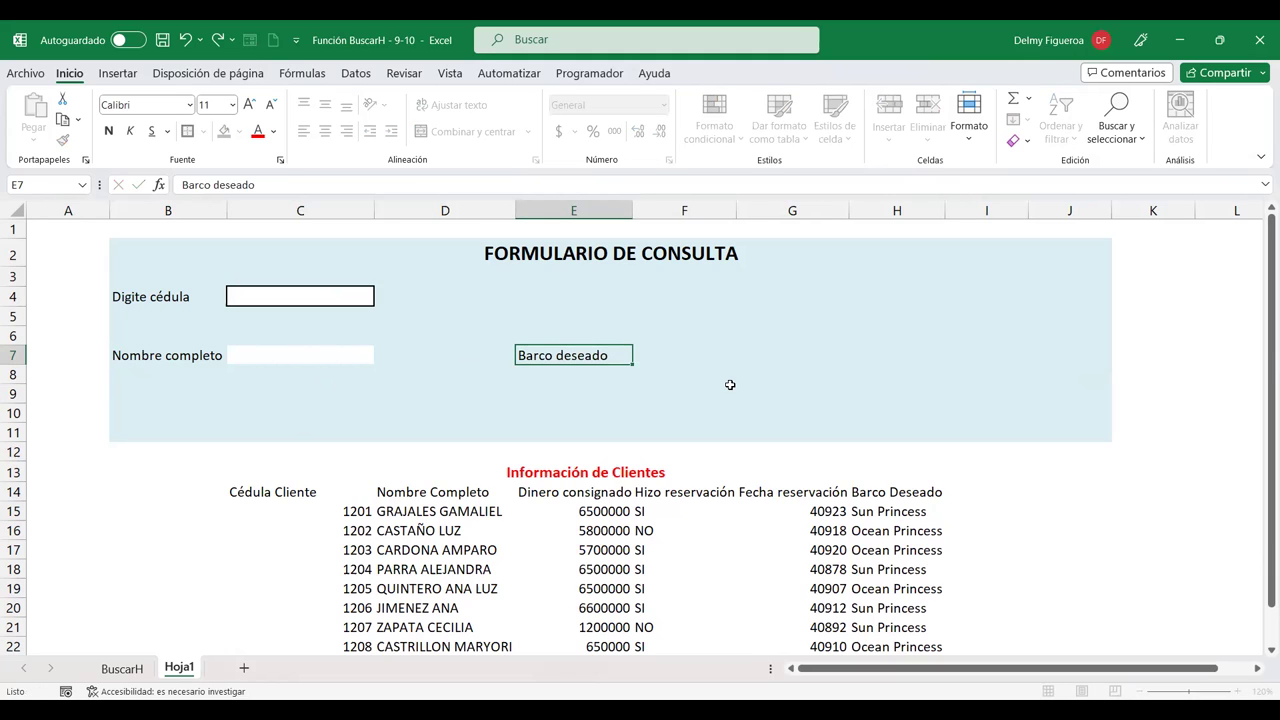
key("Return")
key("Up")
key("Right")
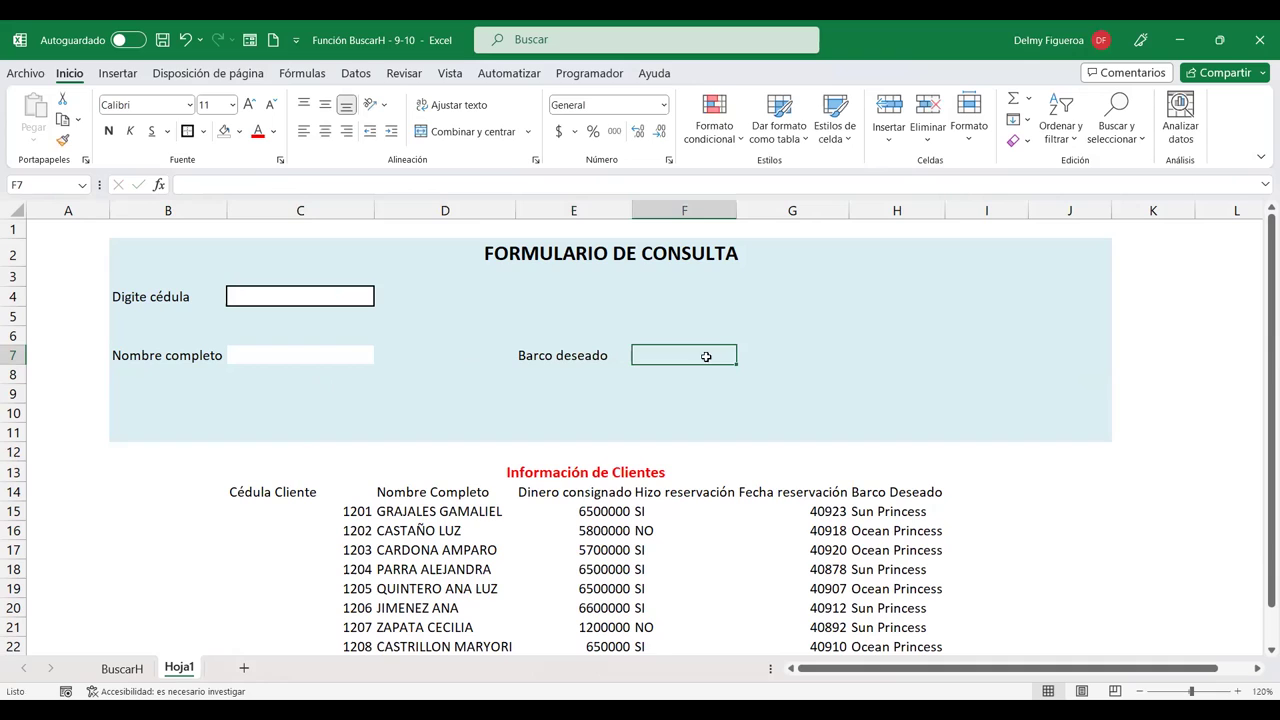
left_click(225, 137)
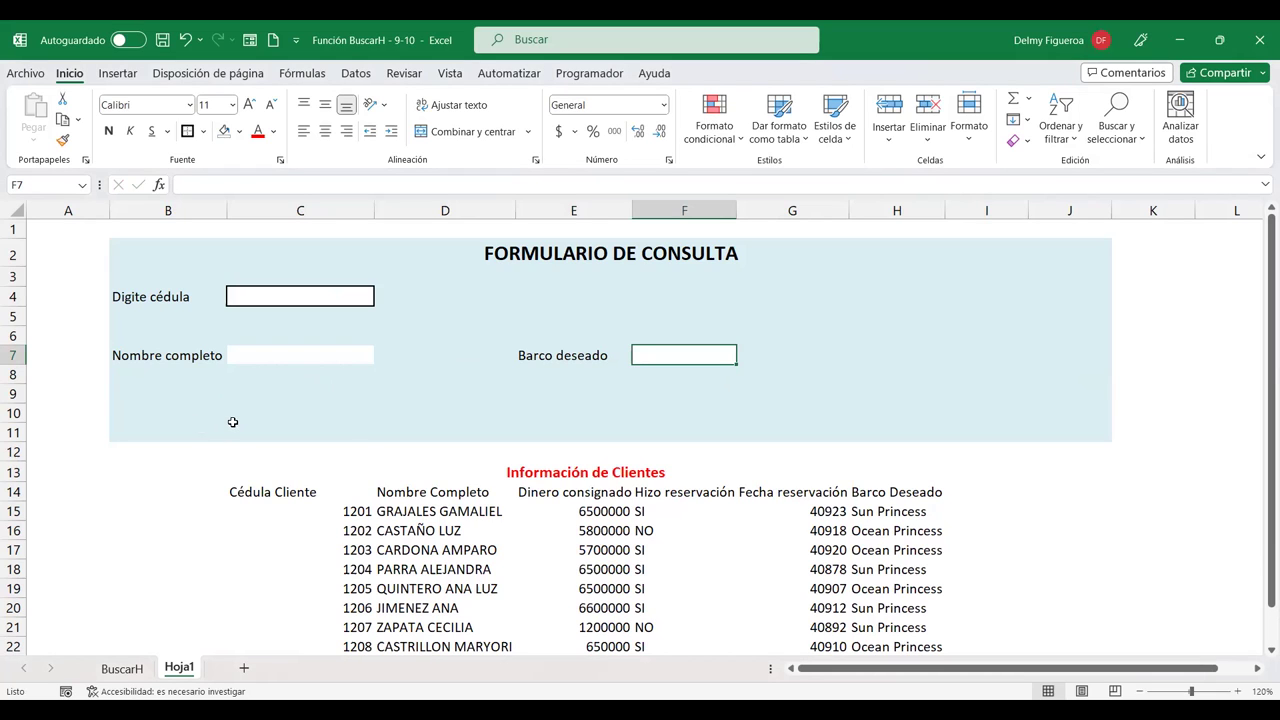
Add 'Hizo reservación' in B10 and fill C10 white as its input cell.
left_click(155, 409)
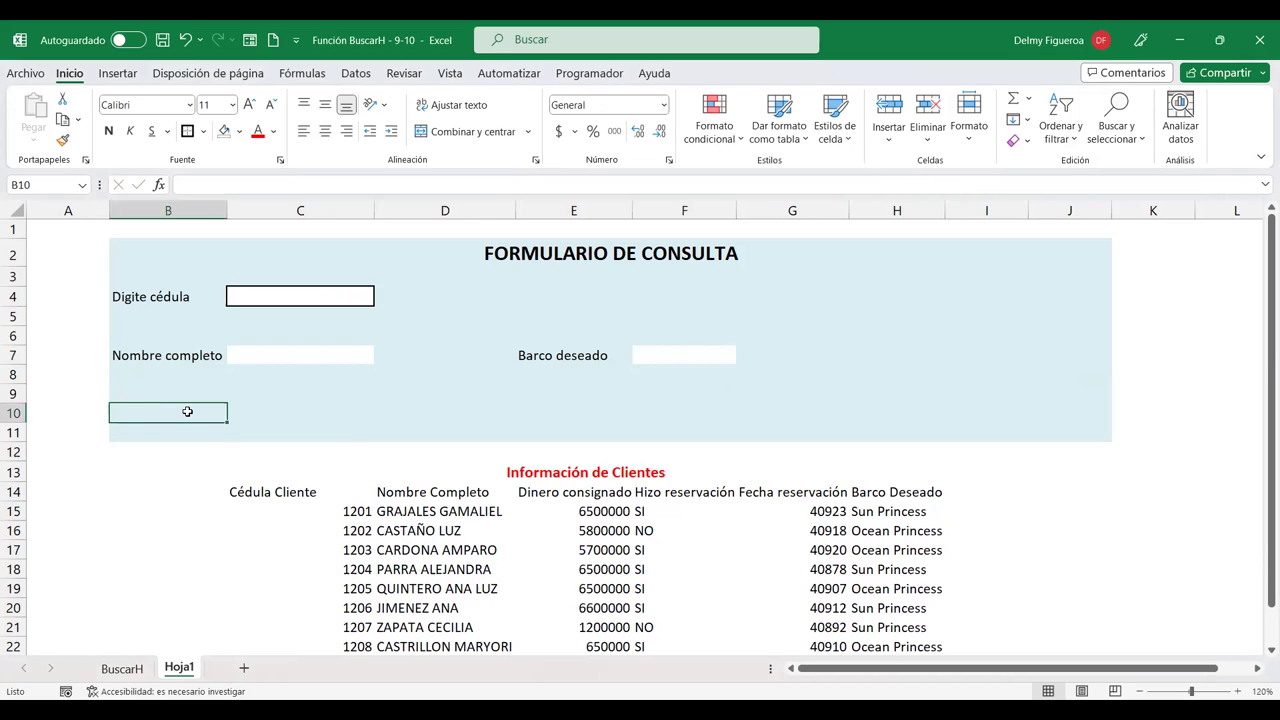
type("Hizo reservación")
key("Return")
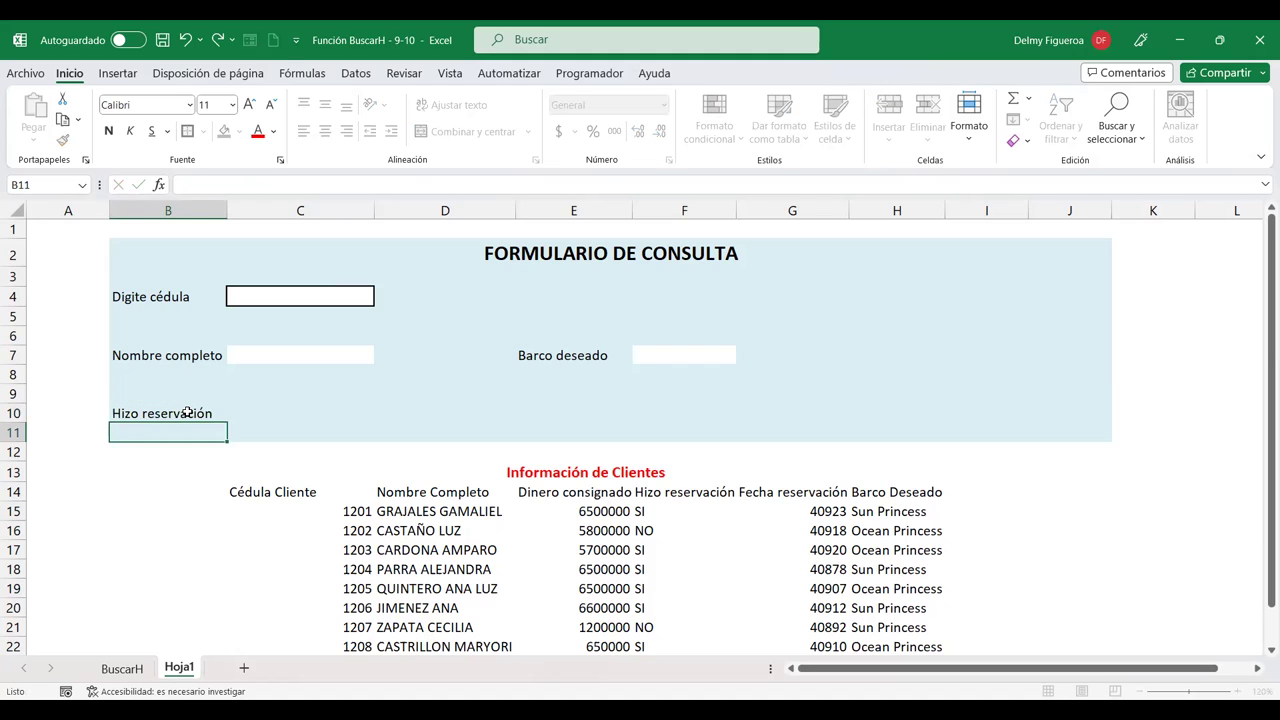
key("Up")
key("Right")
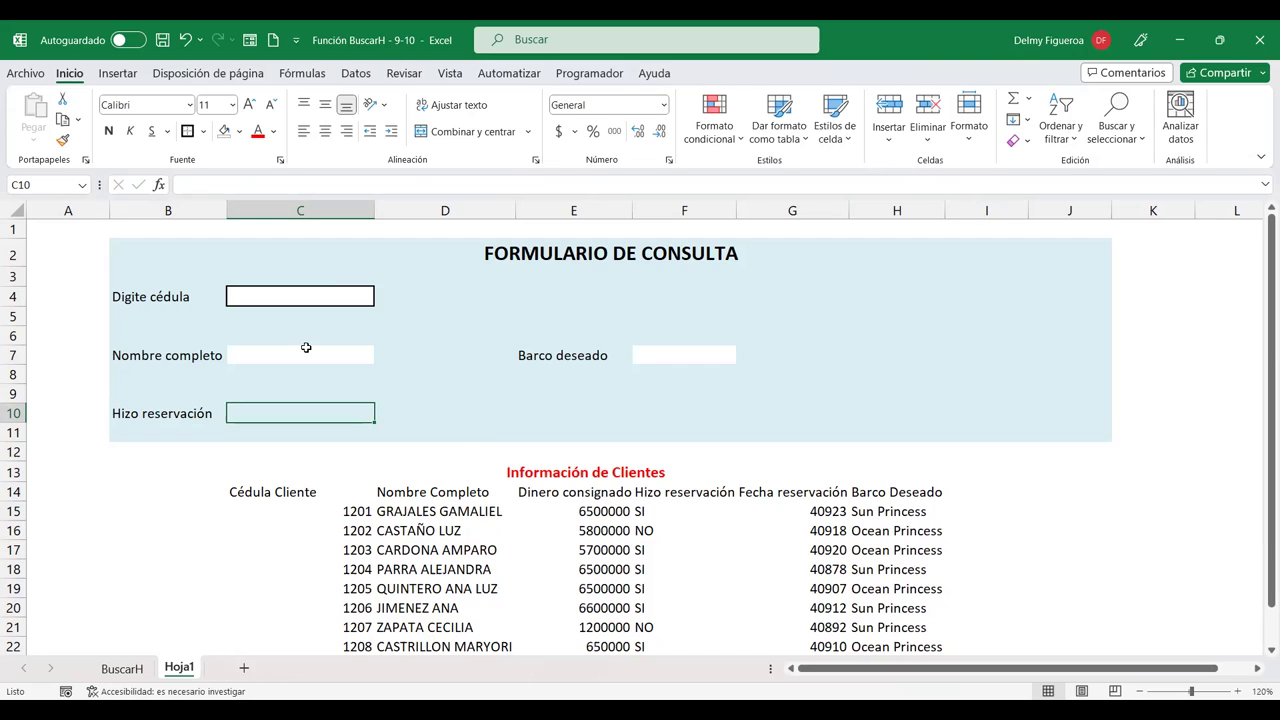
left_click(224, 133)
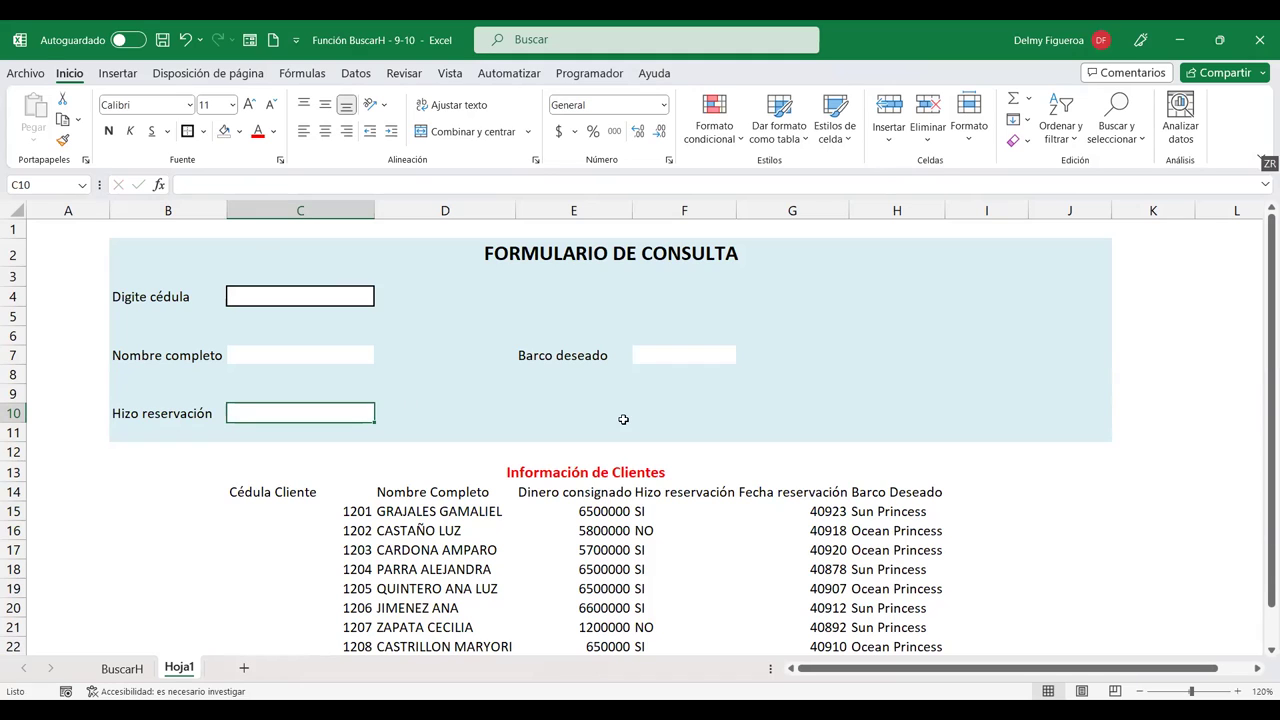
Add 'Fecha reservación' in E10 and fill F10 white as its input cell.
left_click(585, 394)
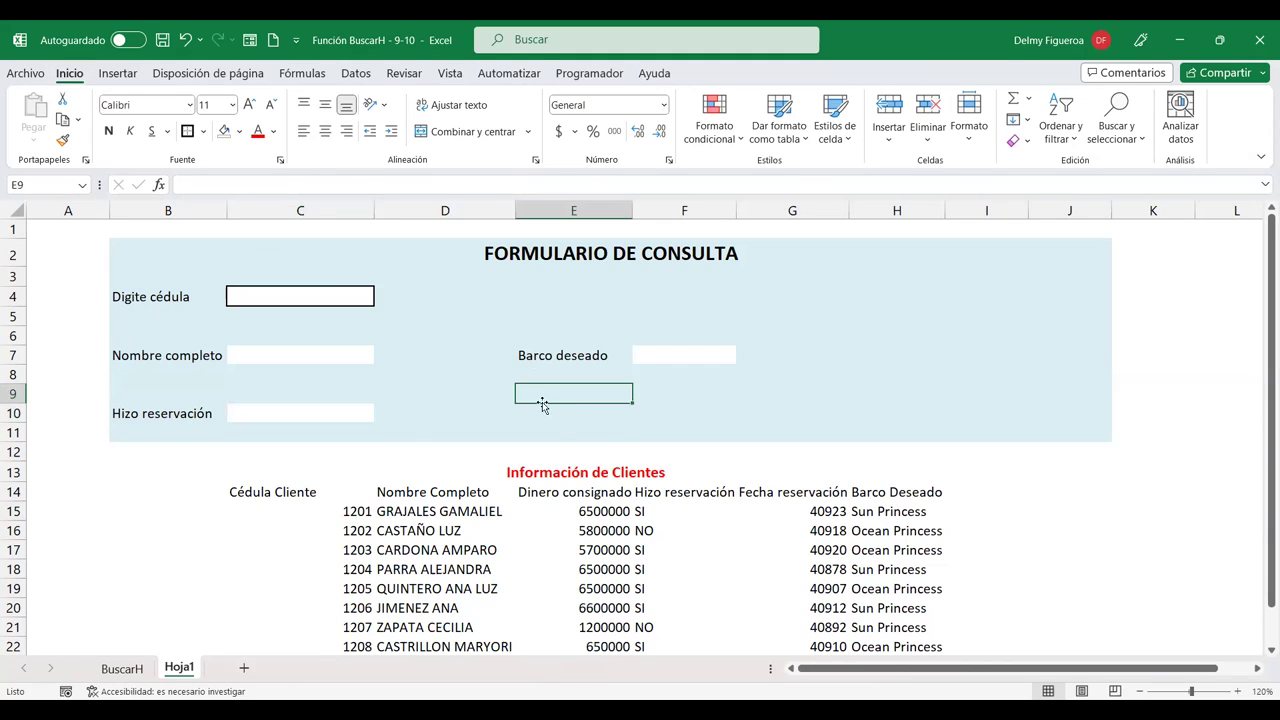
key("Down")
type("F")
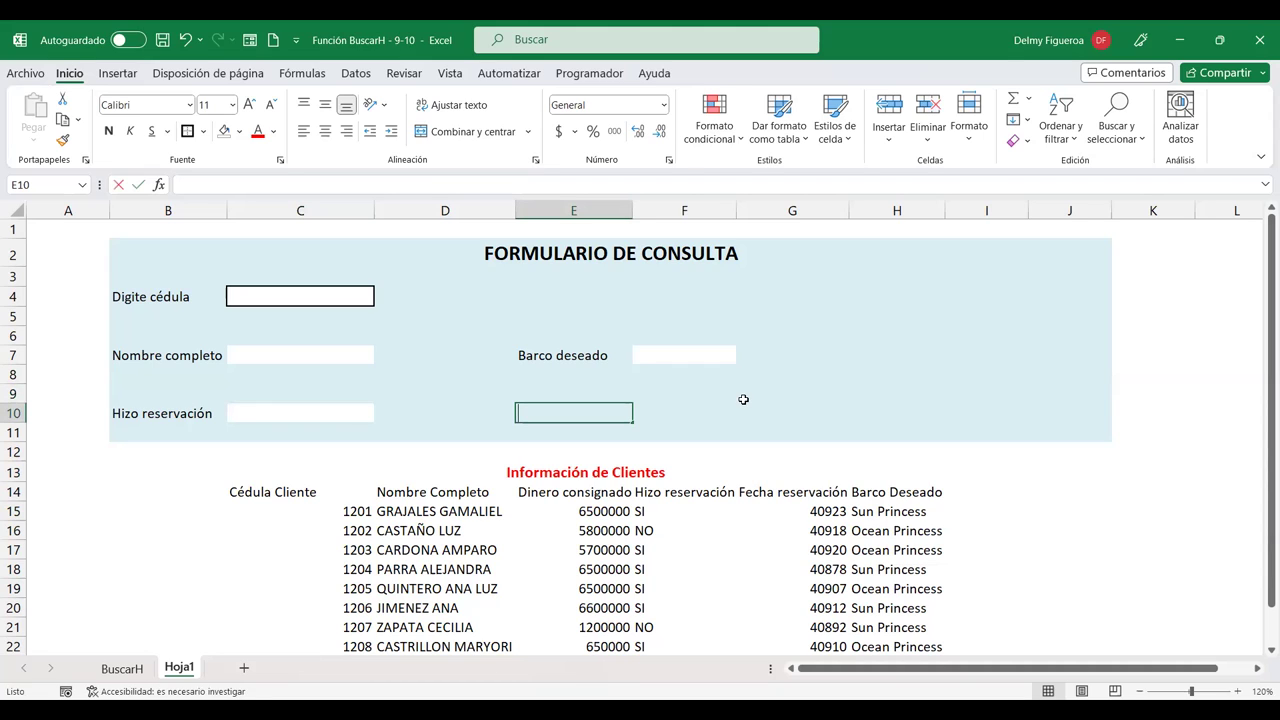
type("echa reservación")
key("Return")
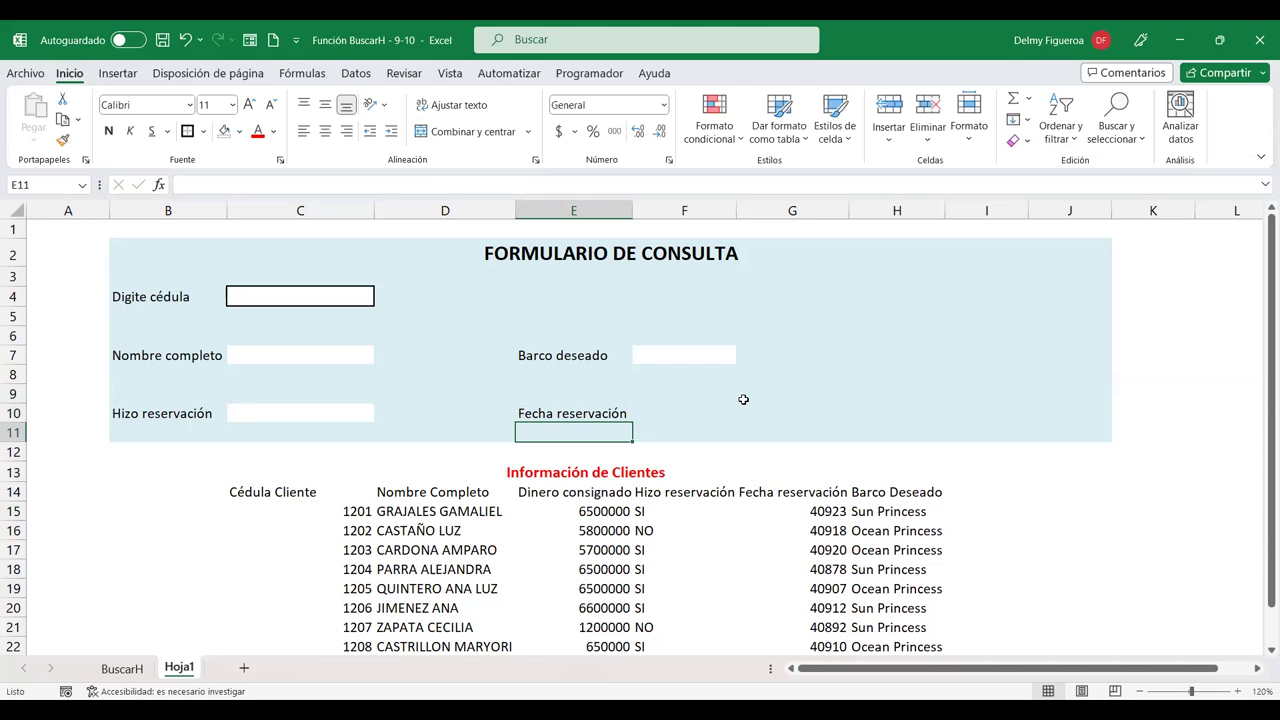
left_click(684, 416)
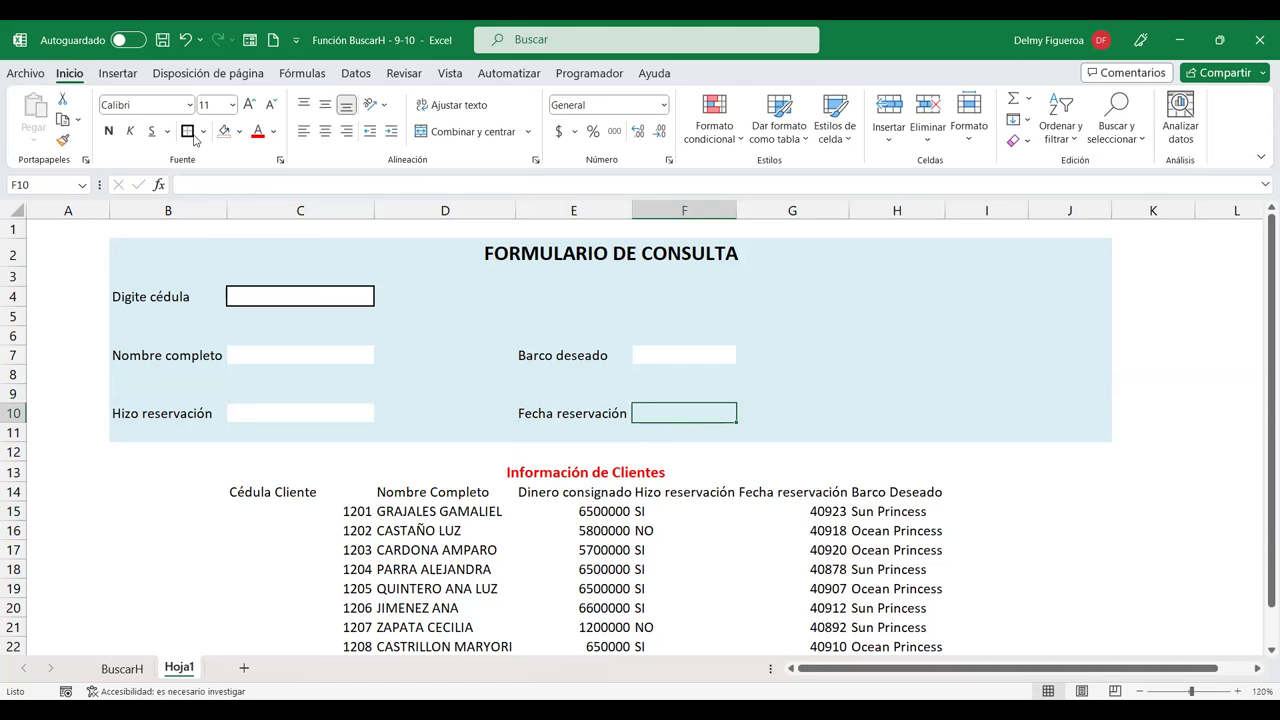
left_click(224, 131)
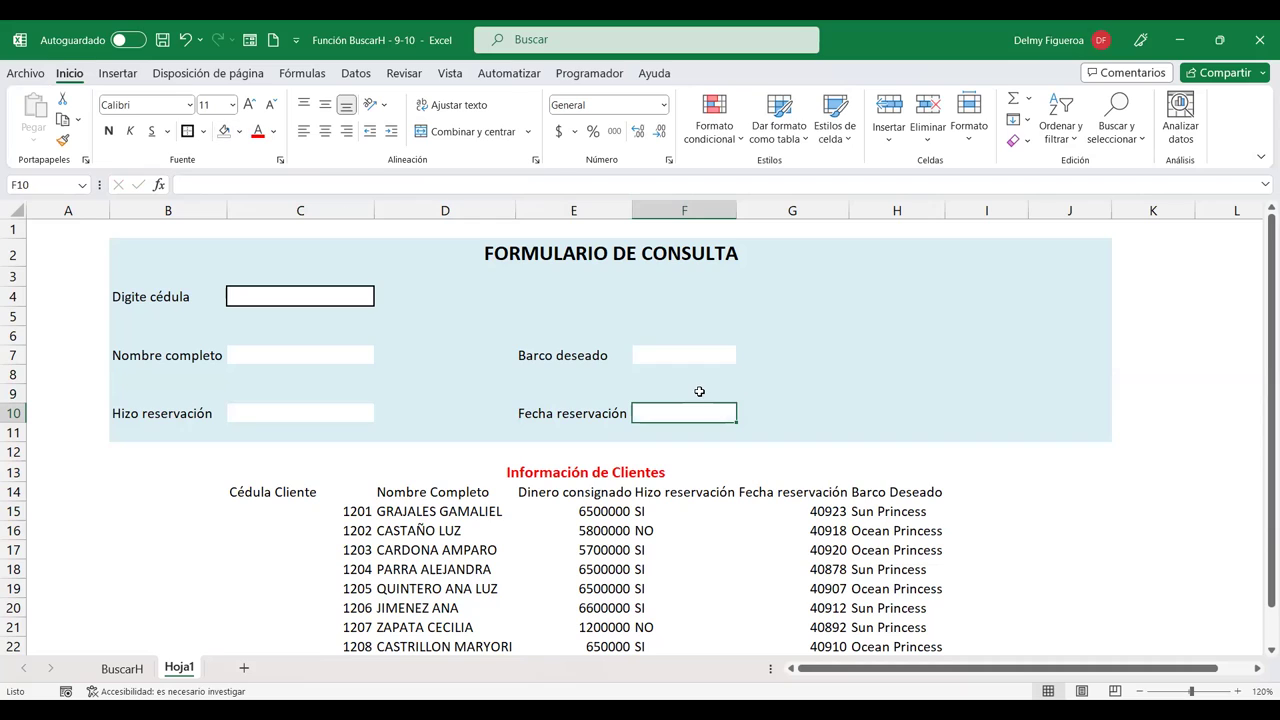
Check the cédula, name, ship, reservation and date input fields in turn.
left_click(279, 297)
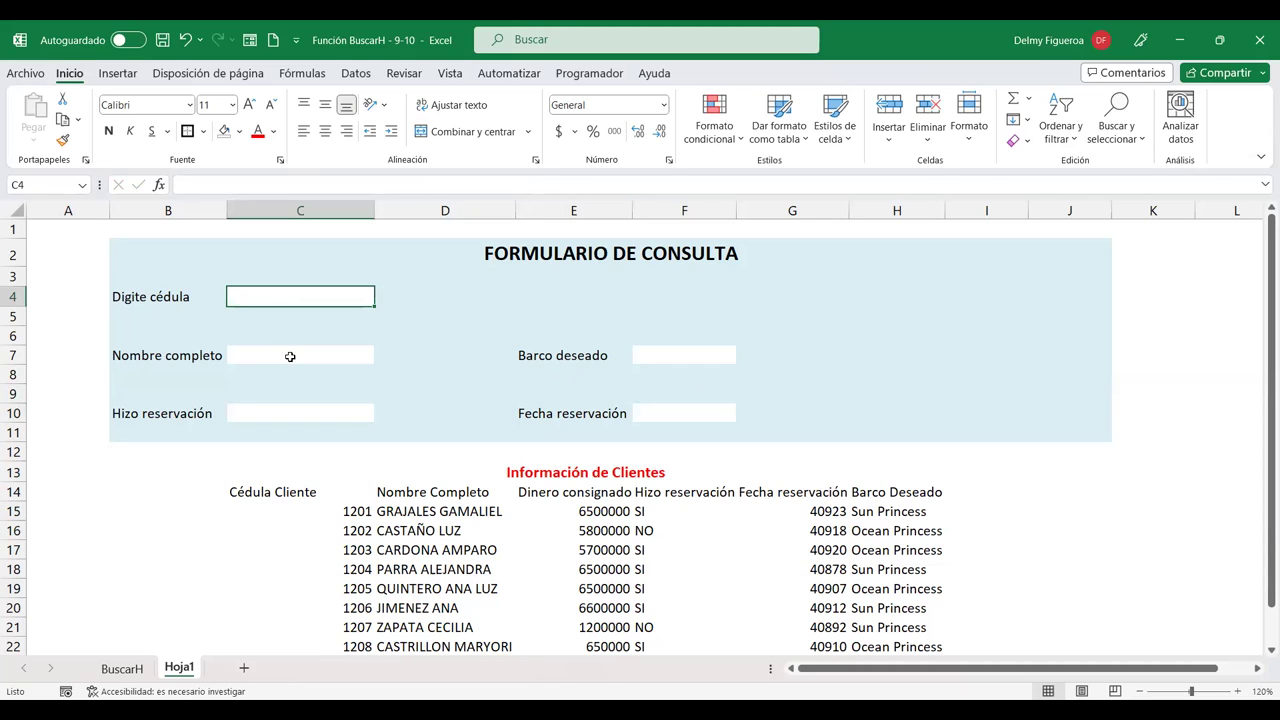
left_click(290, 356)
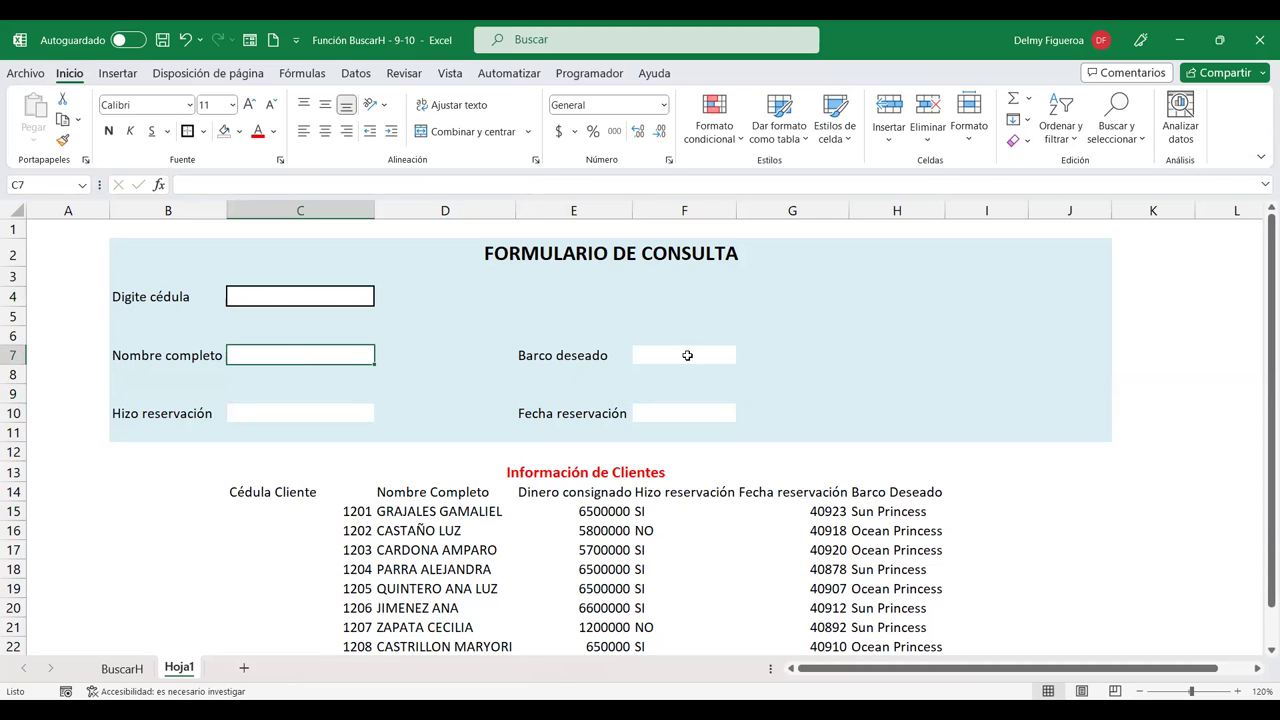
left_click(687, 355)
left_click(331, 409)
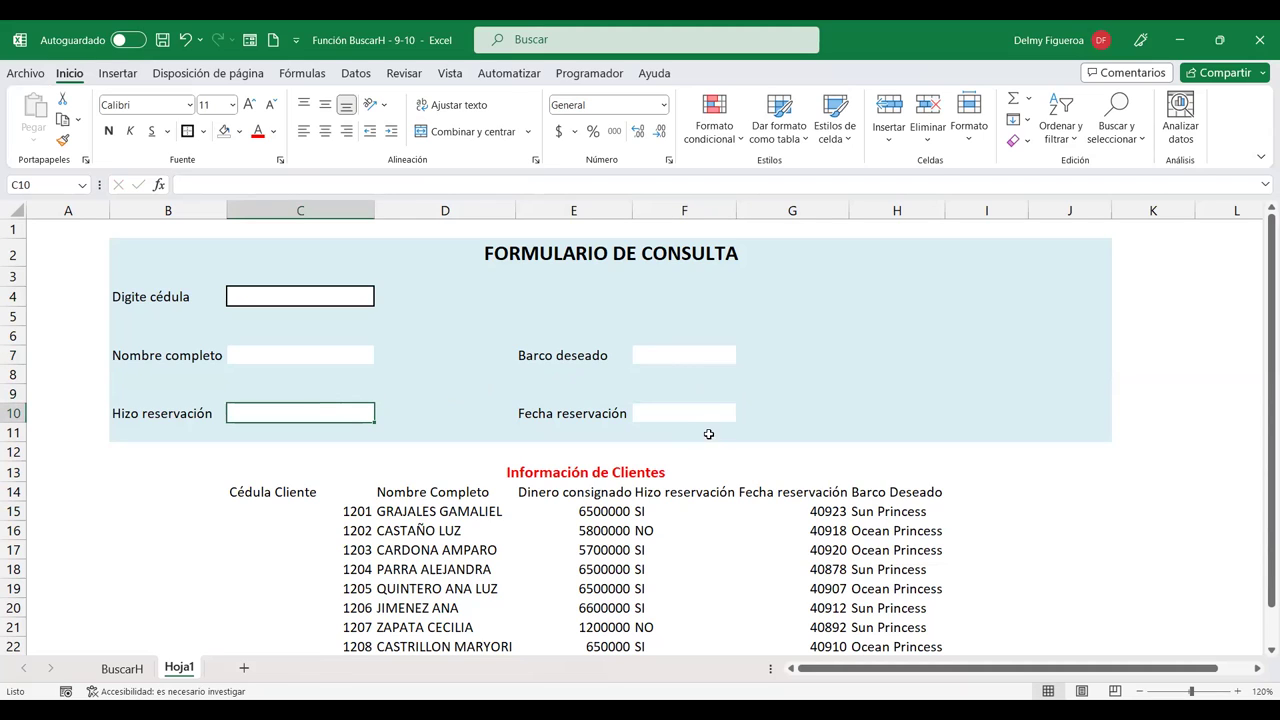
left_click(687, 416)
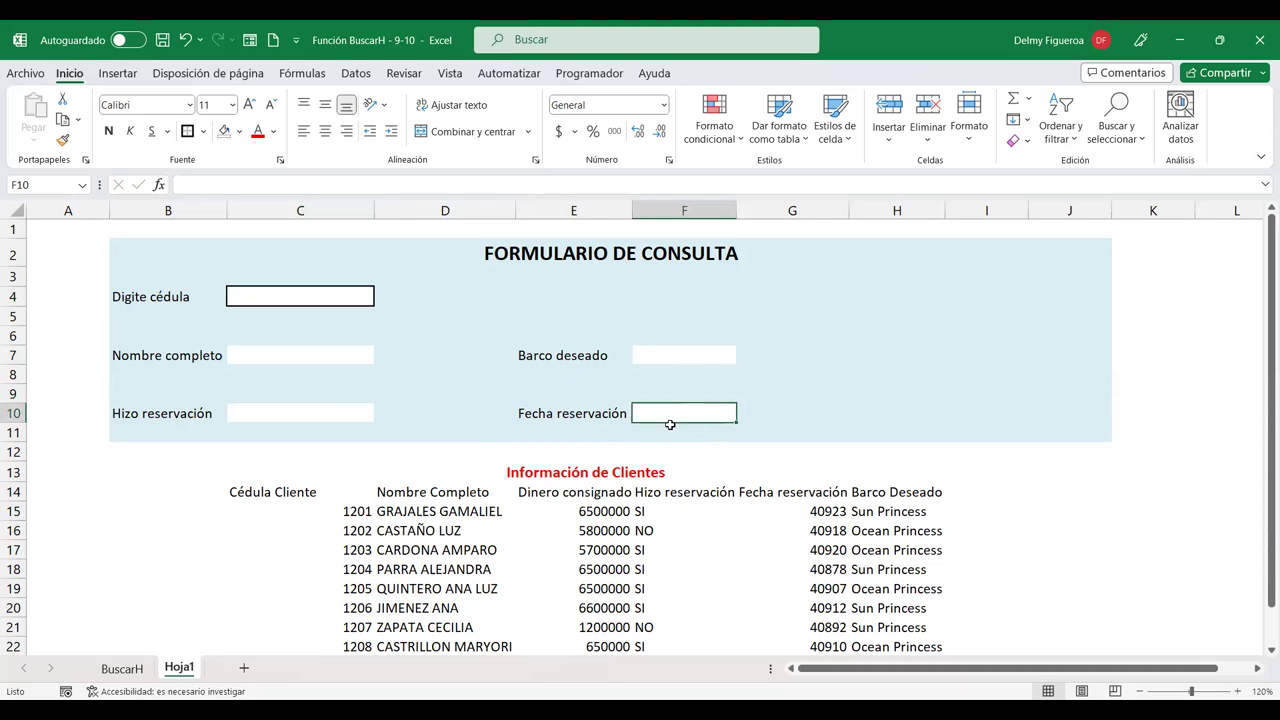
Format the reservation dates in G15:G24 as Fecha corta (short date).
left_click(829, 510)
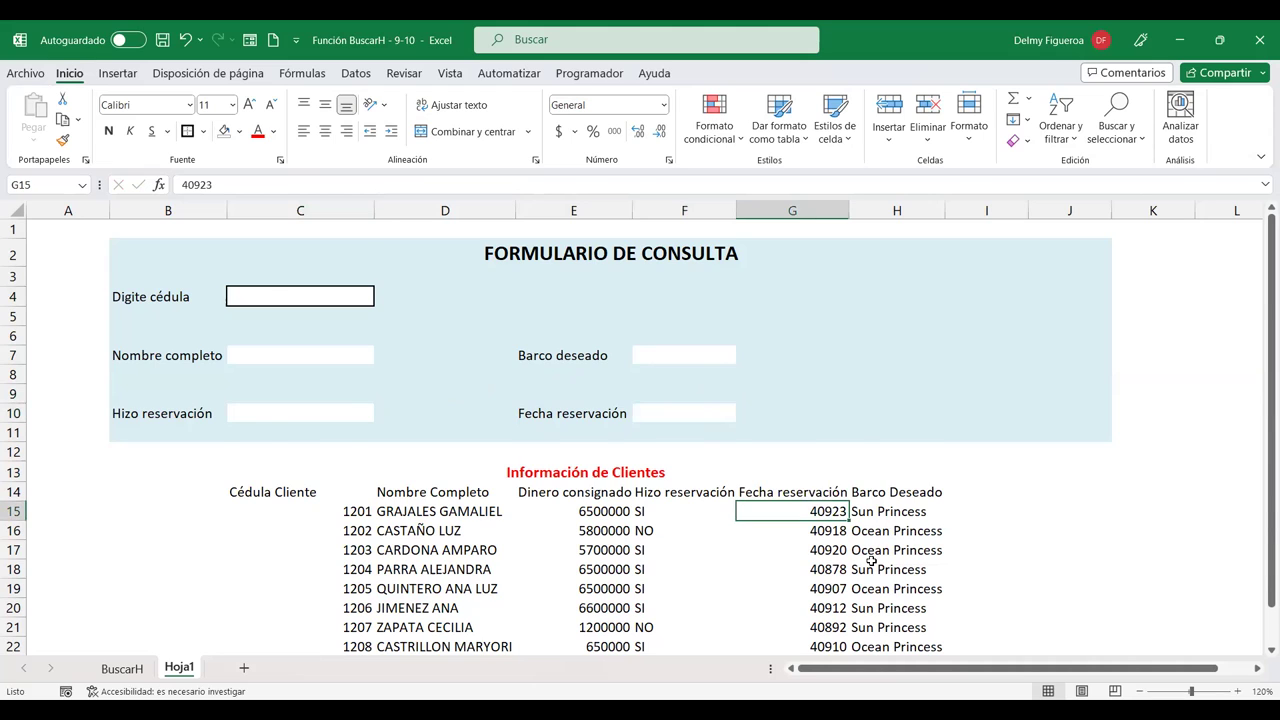
scroll(872, 560, "down", 2)
left_click(812, 567, "shift")
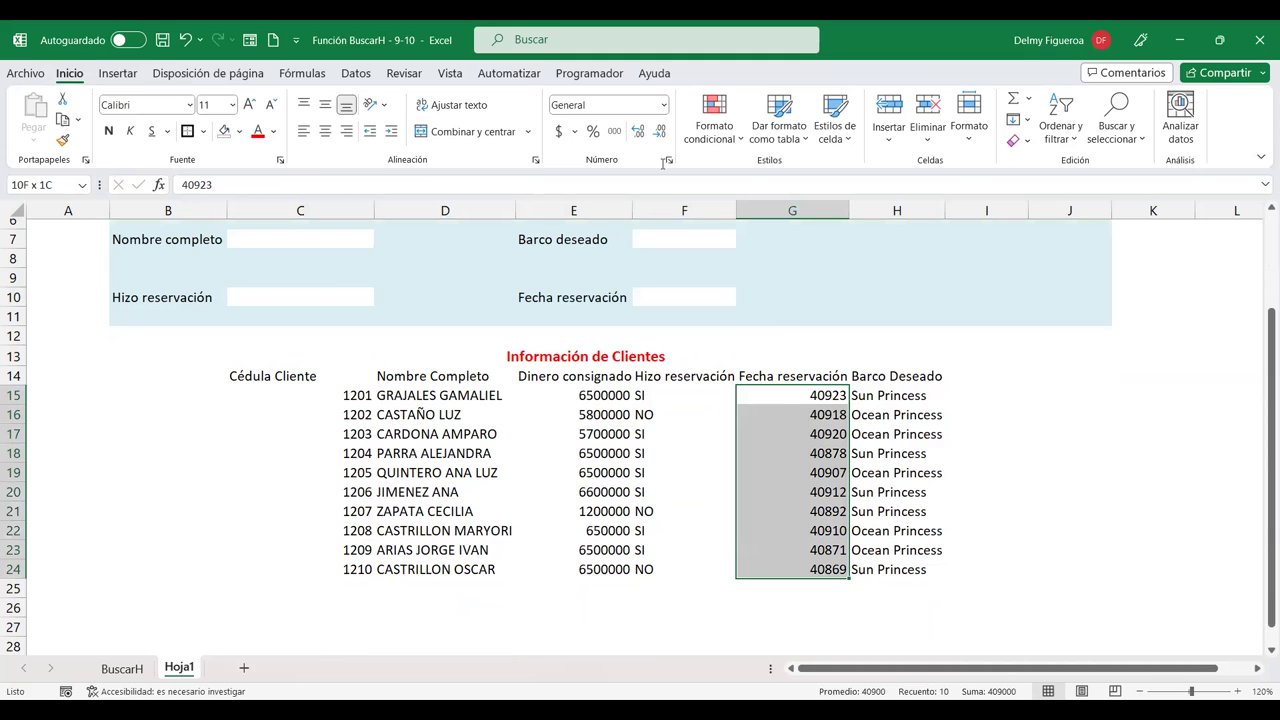
left_click(664, 107)
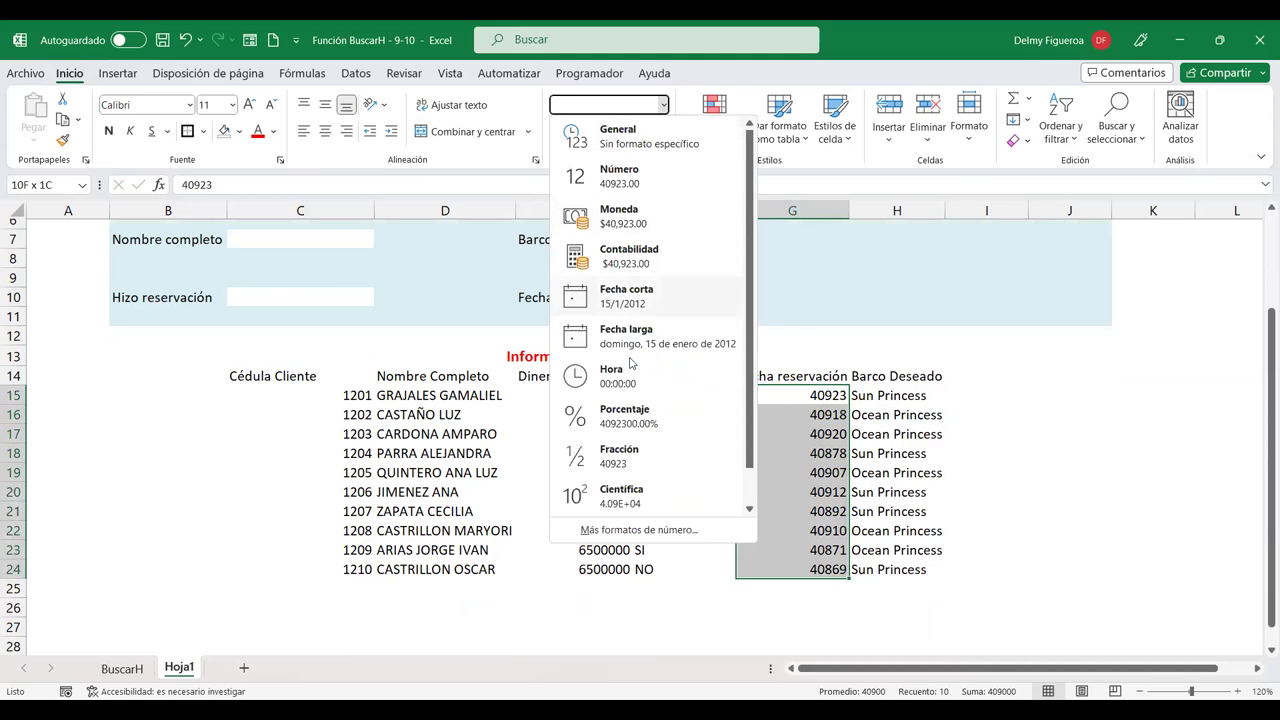
left_click(650, 296)
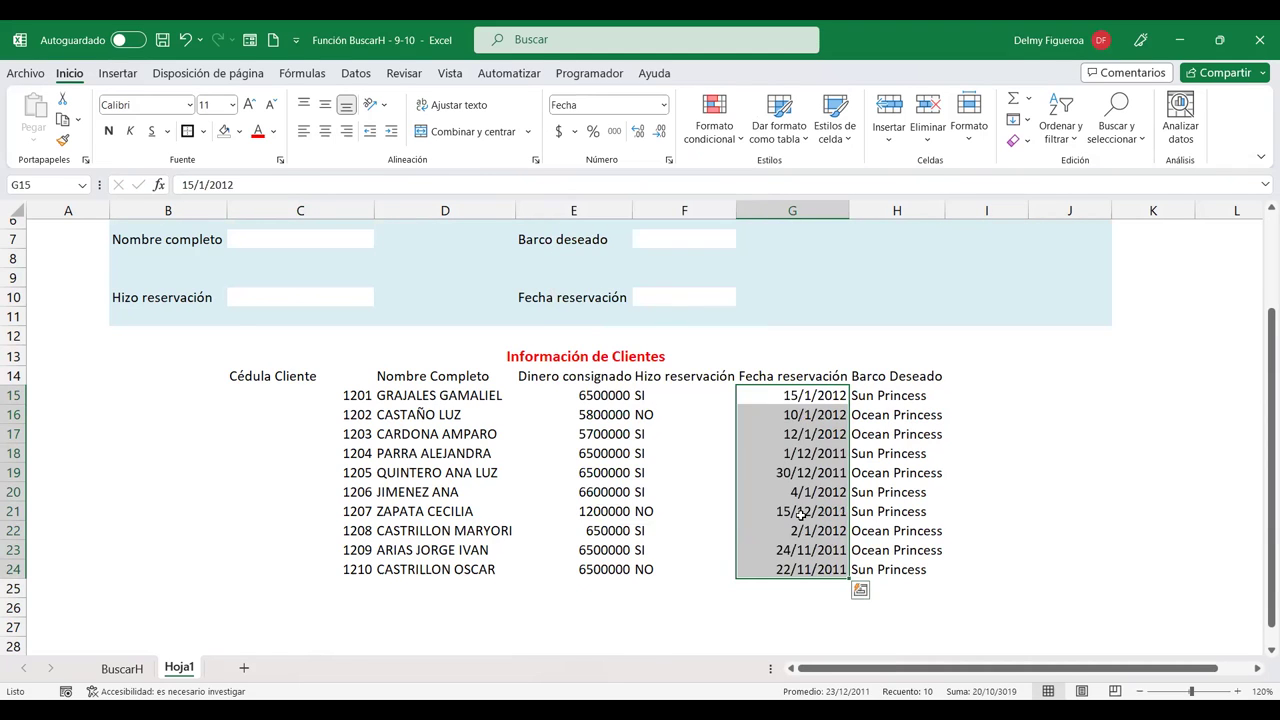
Undo the stray 1201 accidentally entered over G15's date.
scroll(800, 513, "up", 1)
scroll(780, 512, "up", 1)
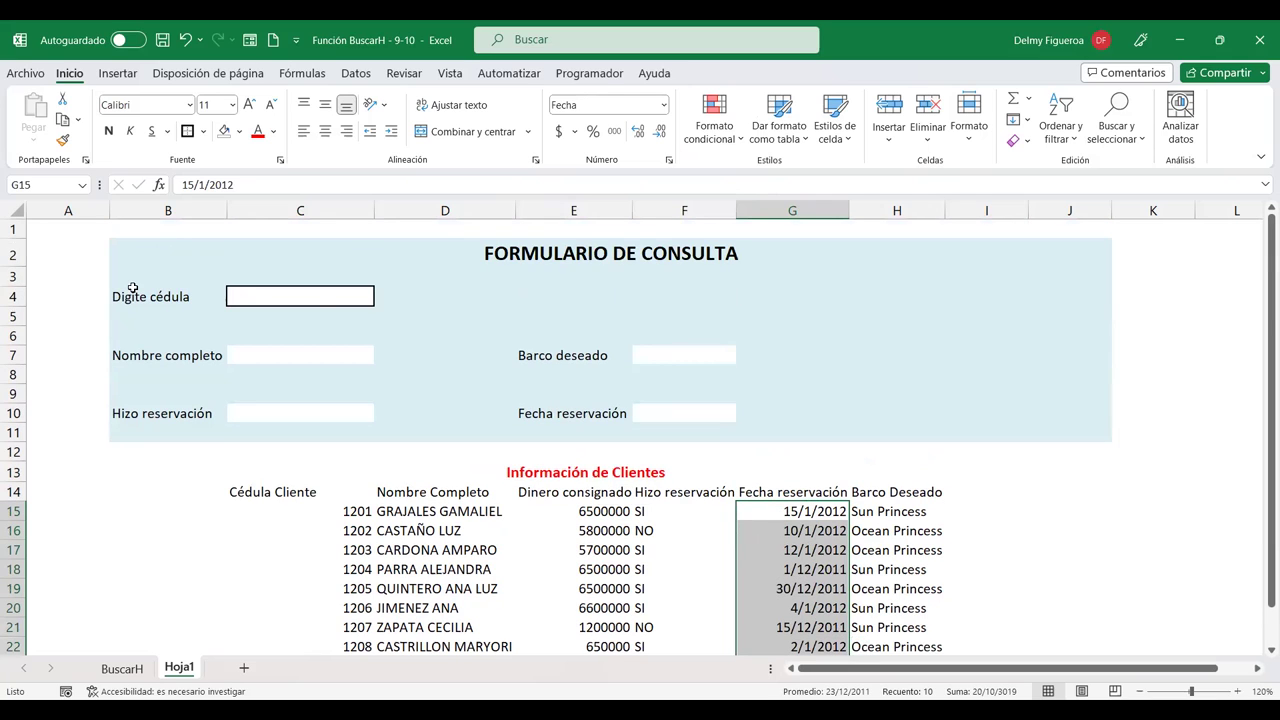
scroll(340, 302, "down", 1)
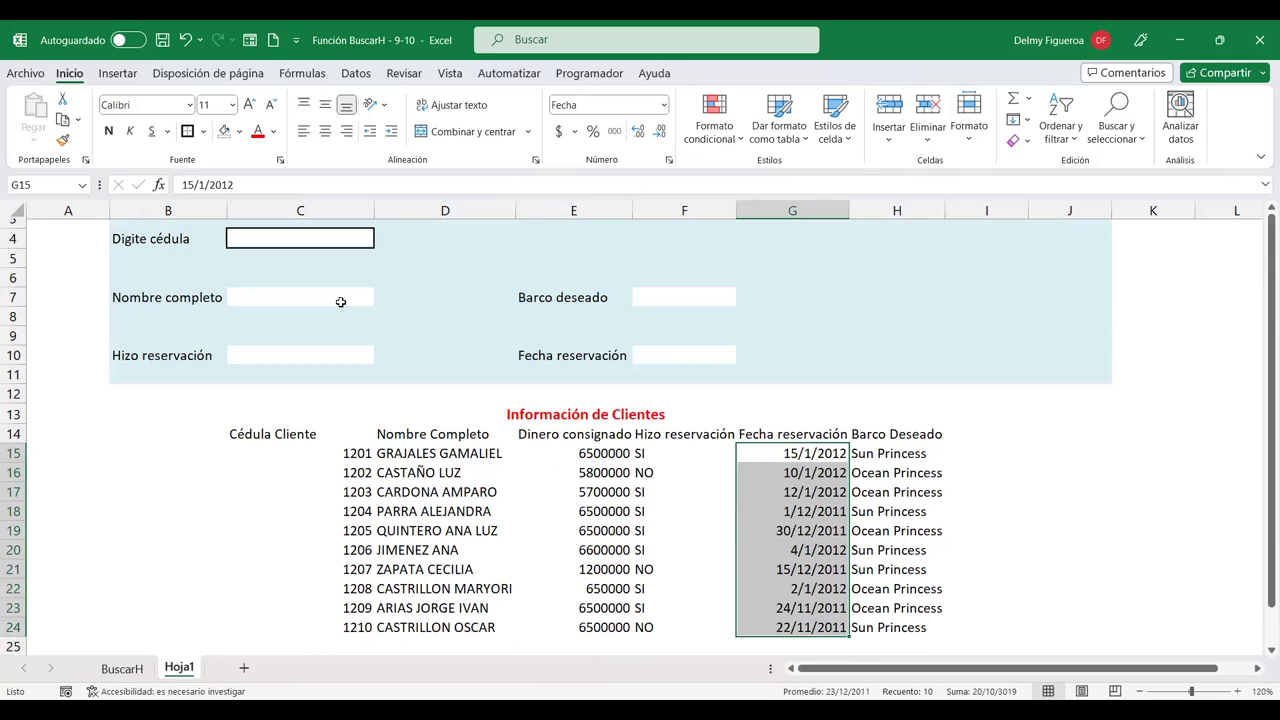
scroll(340, 302, "up", 1)
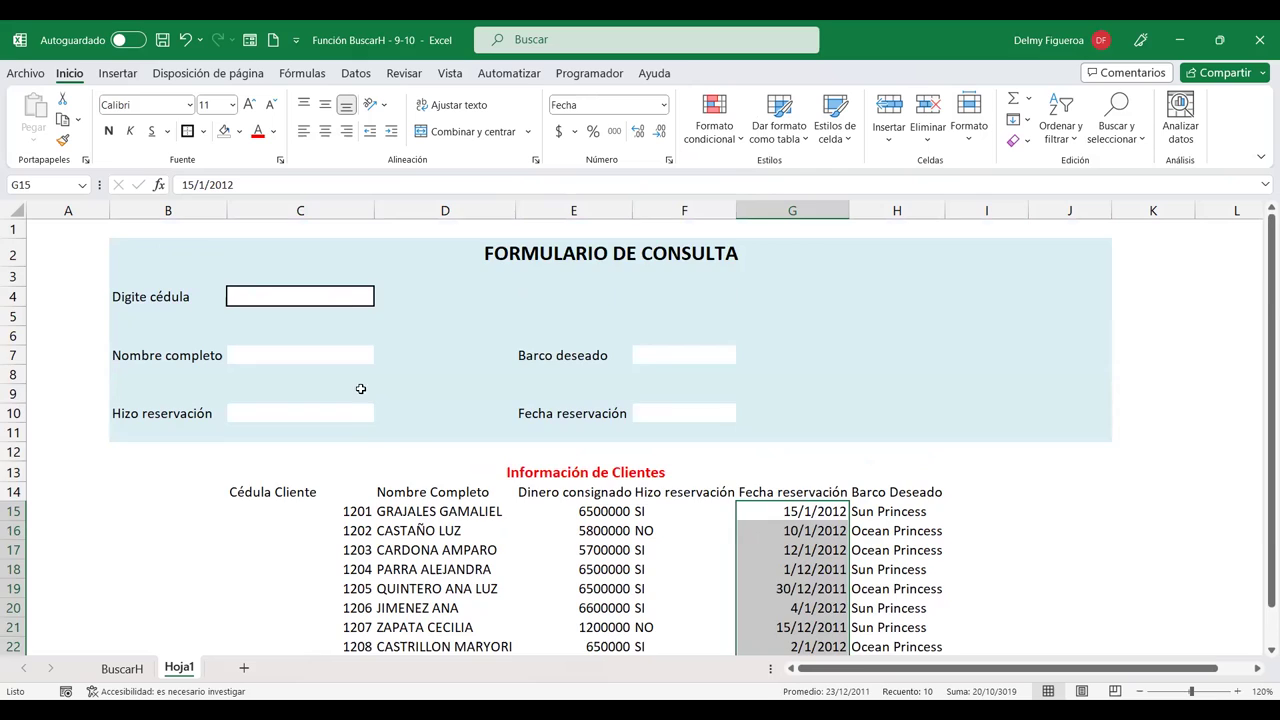
scroll(360, 389, "down", 2)
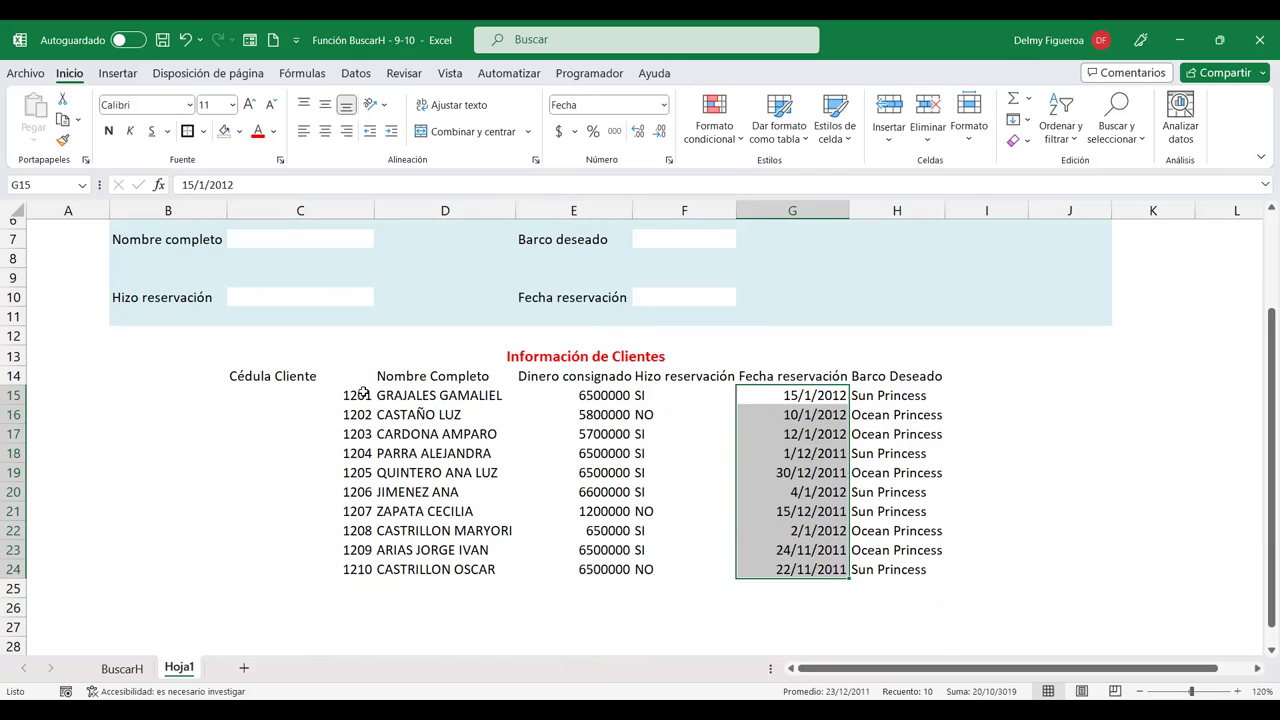
scroll(408, 565, "up", 2)
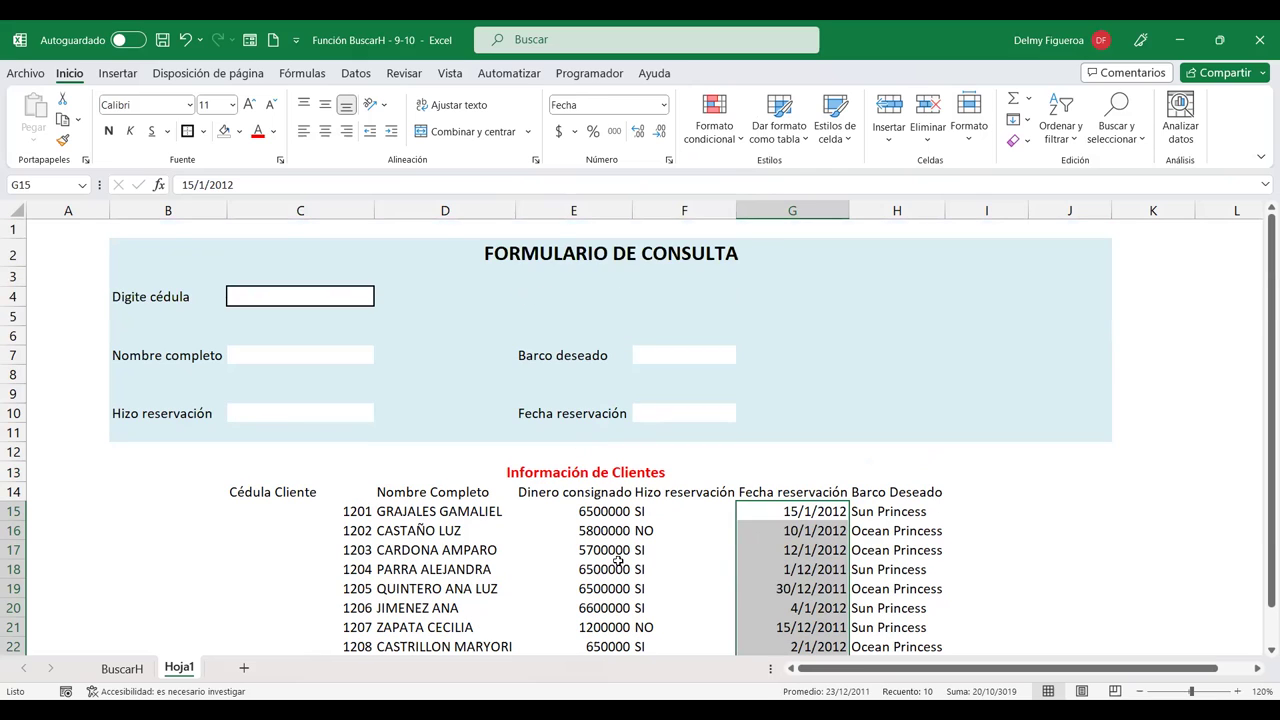
type("1201")
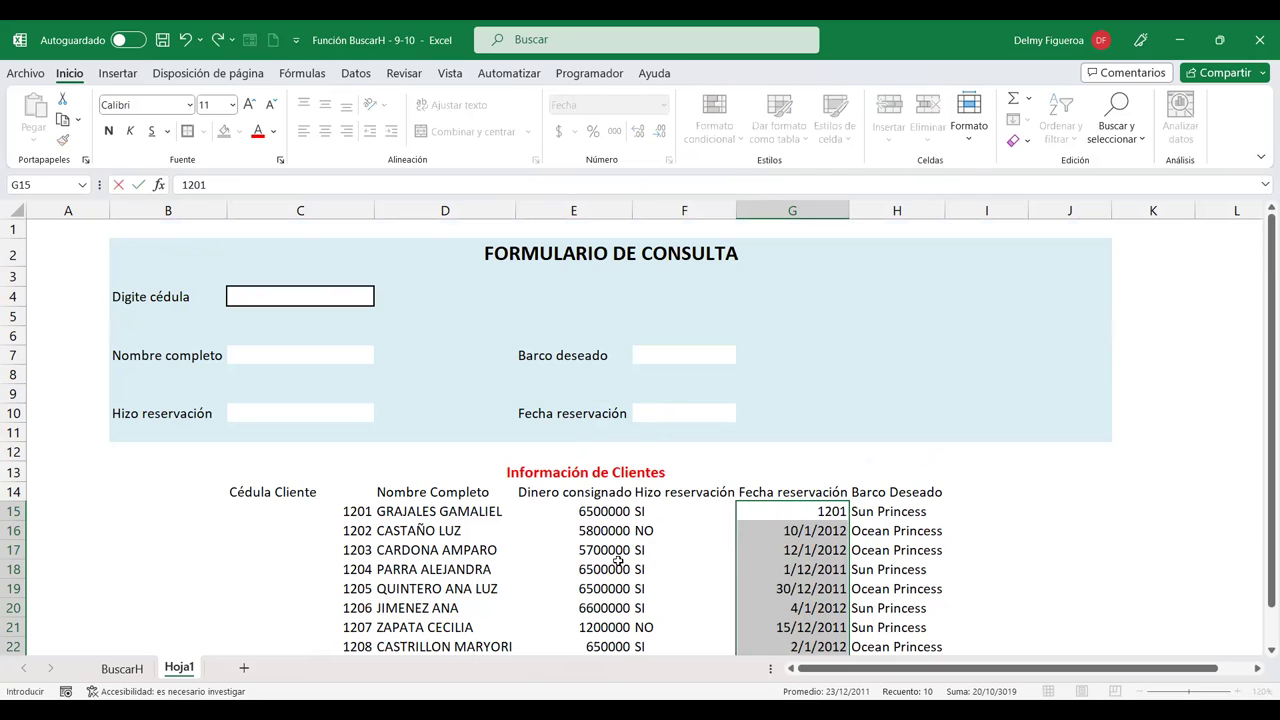
key("Return")
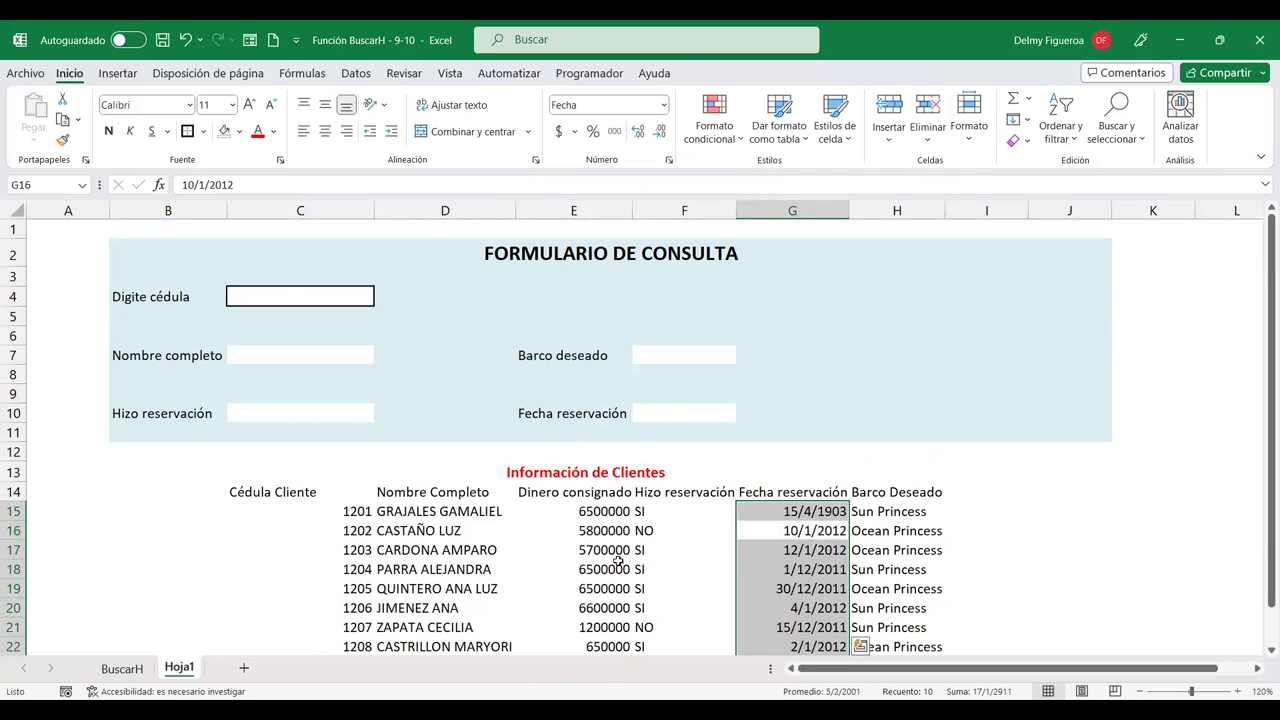
key("ctrl+z")
Enter the first client's cédula in the Digite cédula cell C4.
left_click(282, 300)
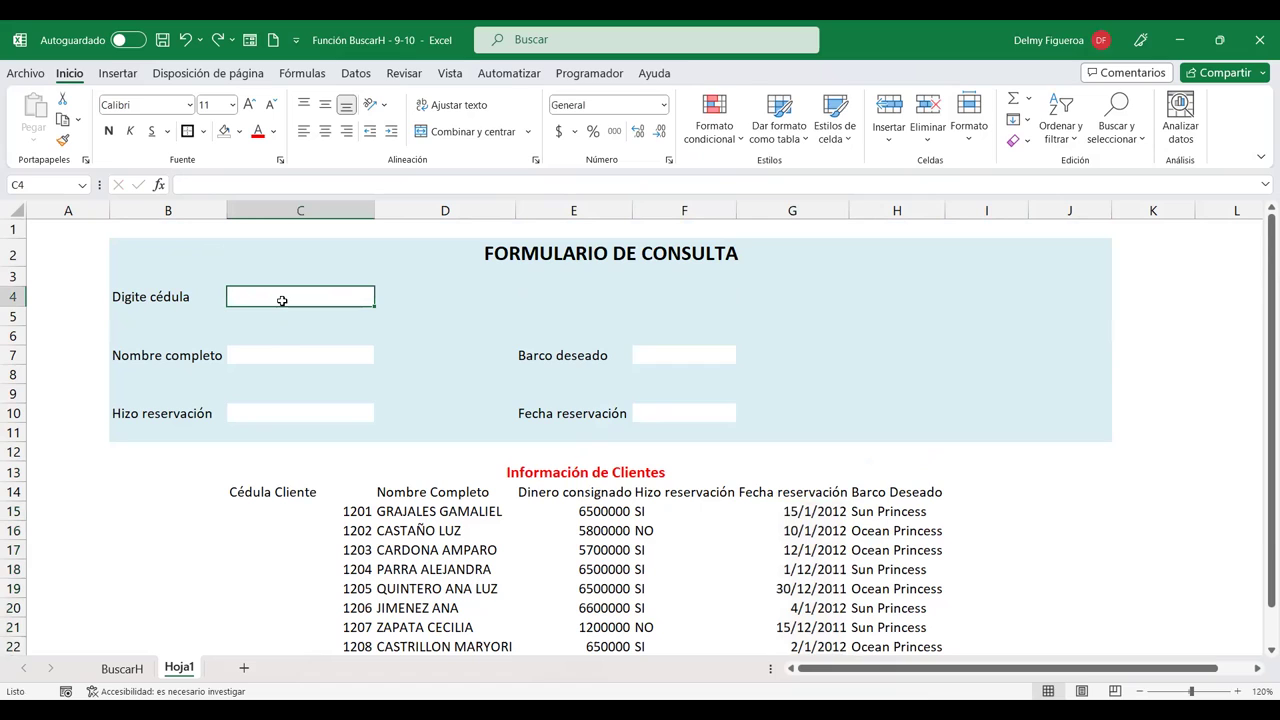
type("1201")
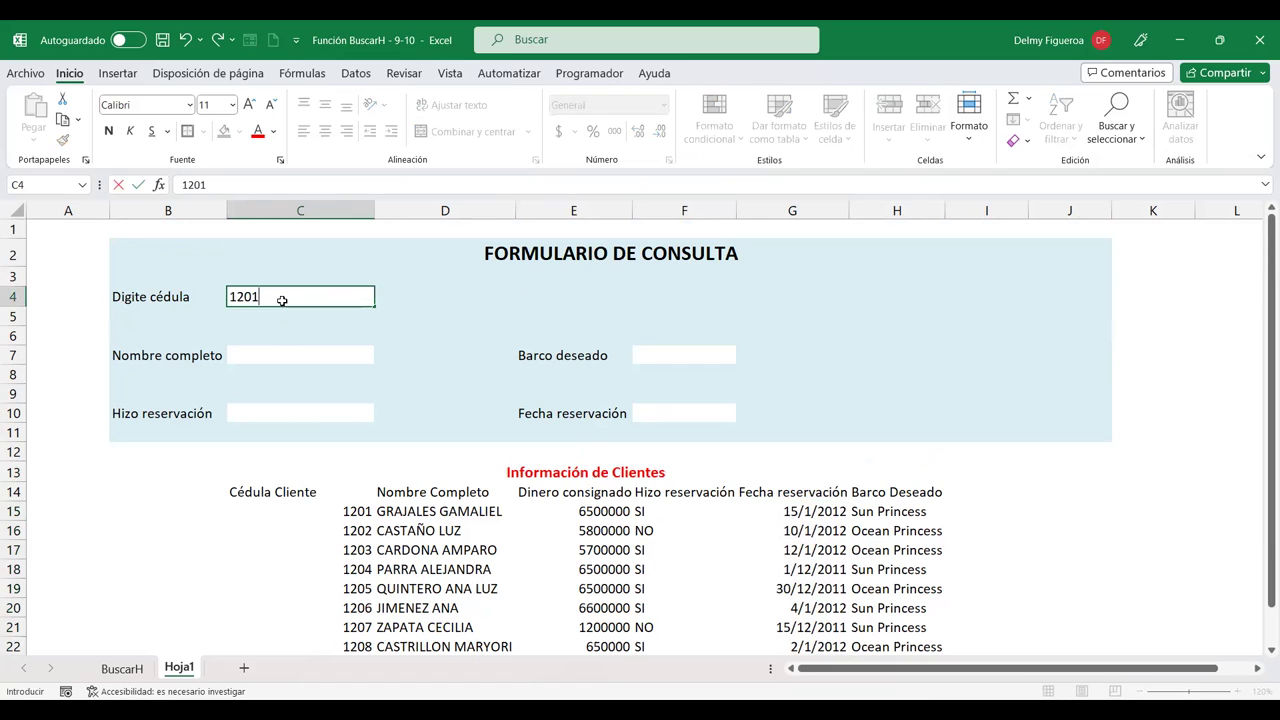
key("Return")
left_click(287, 356)
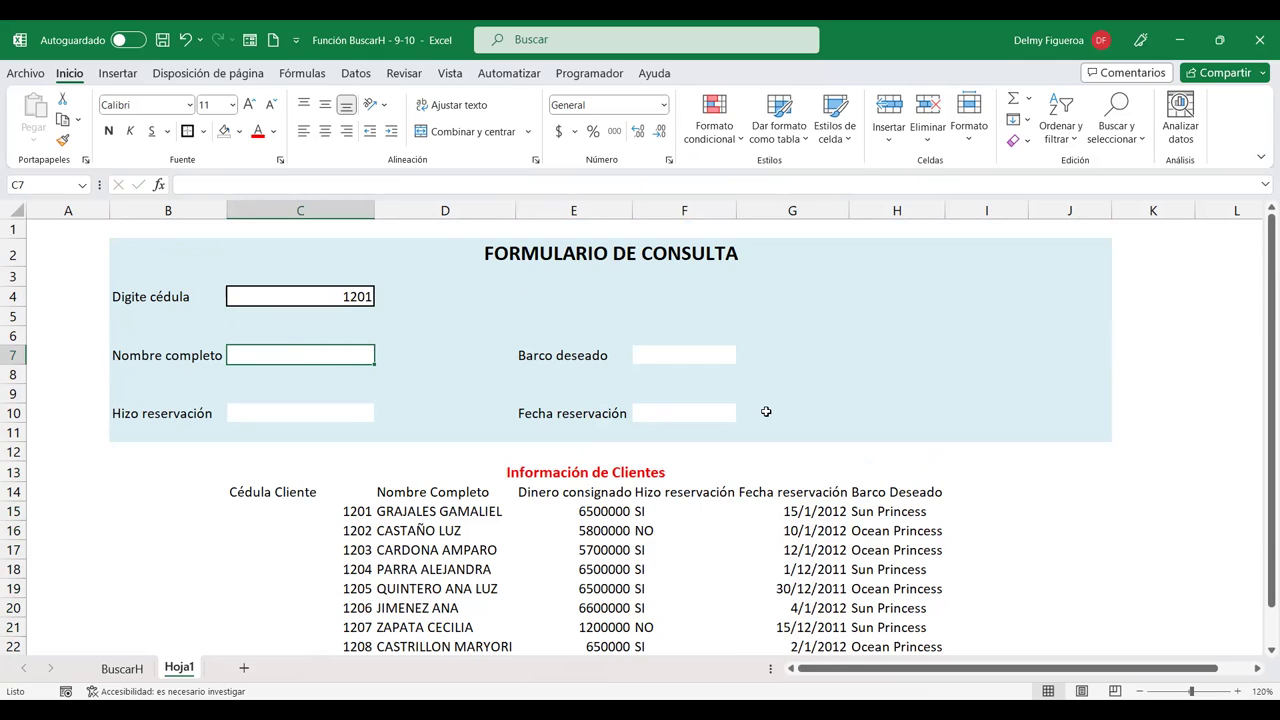
scroll(707, 517, "down", 1)
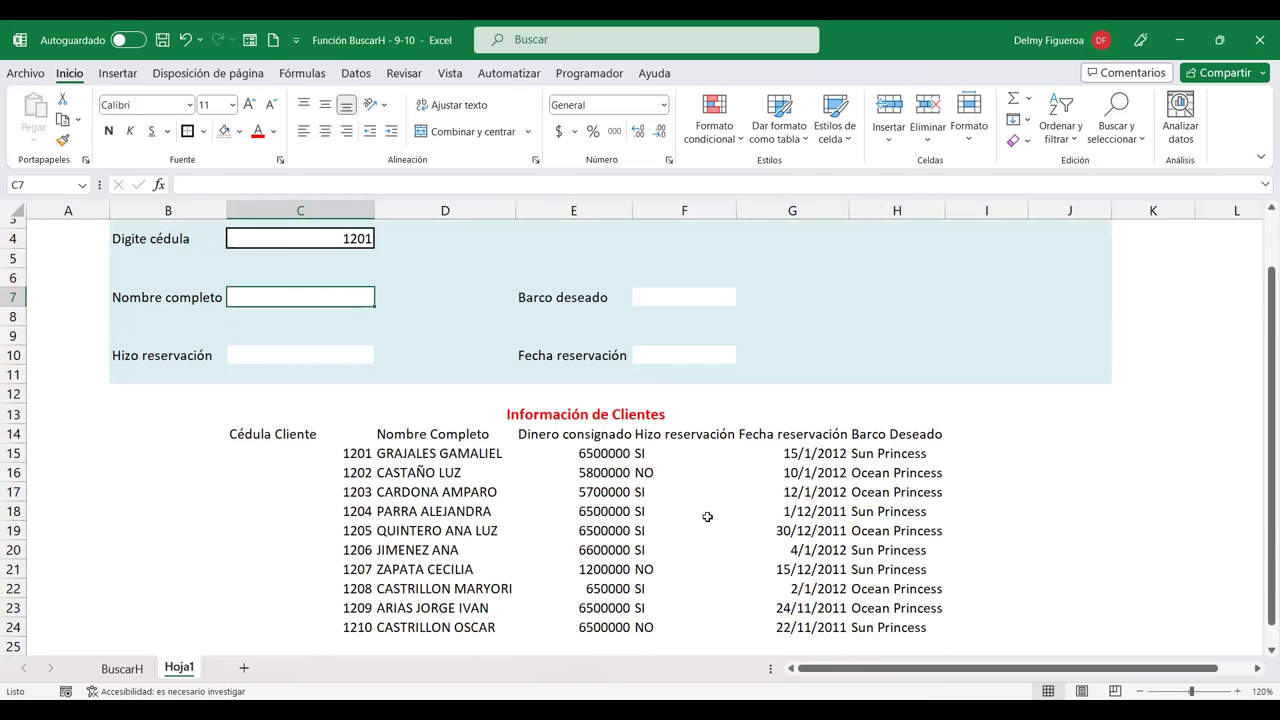
scroll(700, 520, "down", 1)
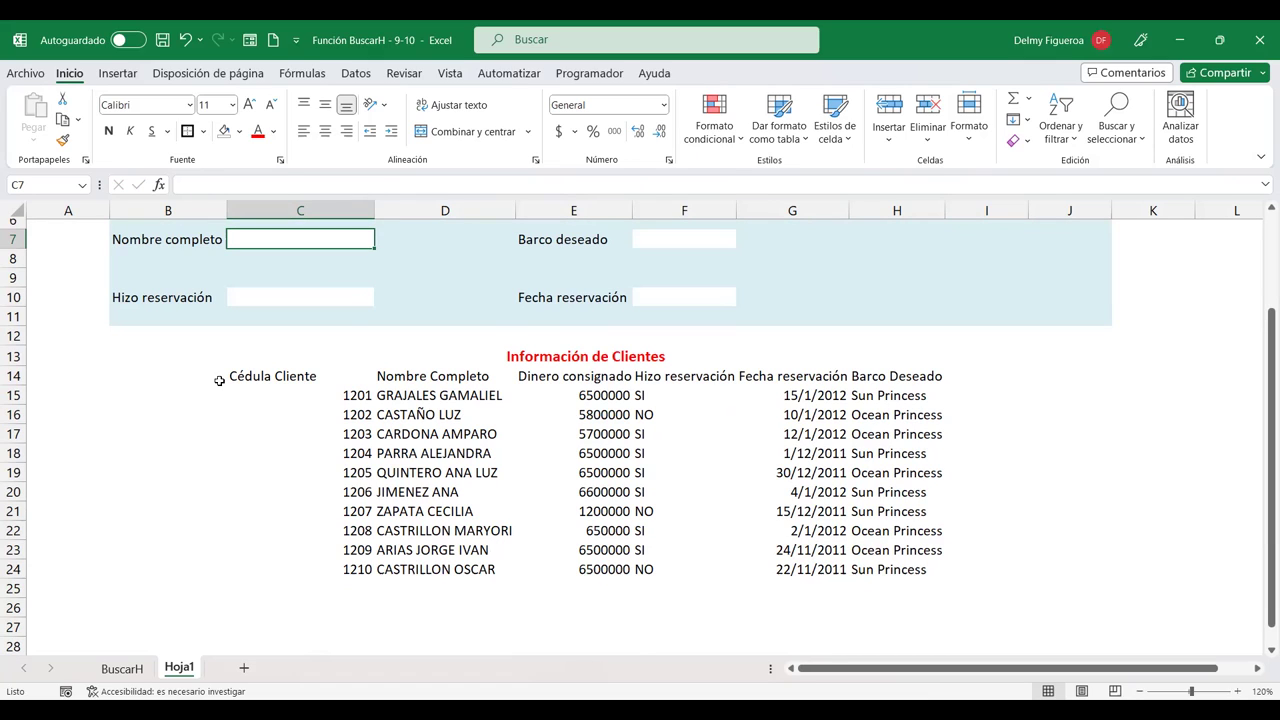
left_click_drag(300, 376, 916, 575)
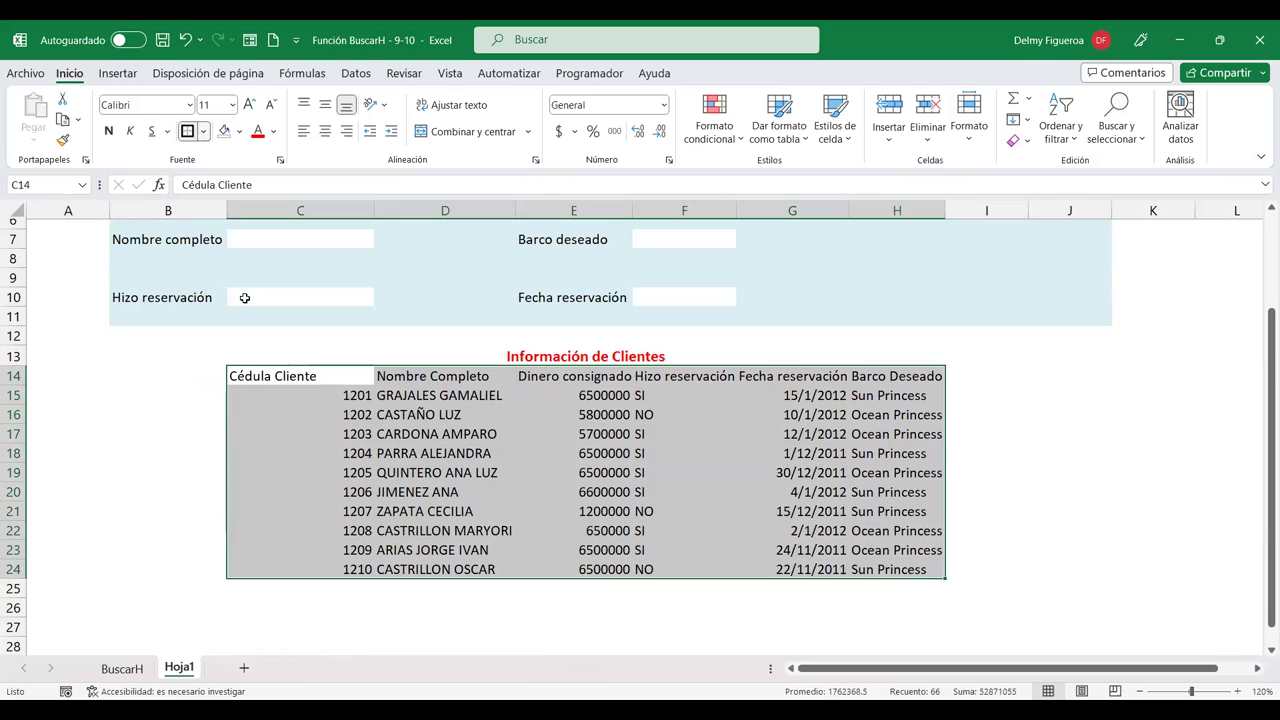
left_click(197, 386)
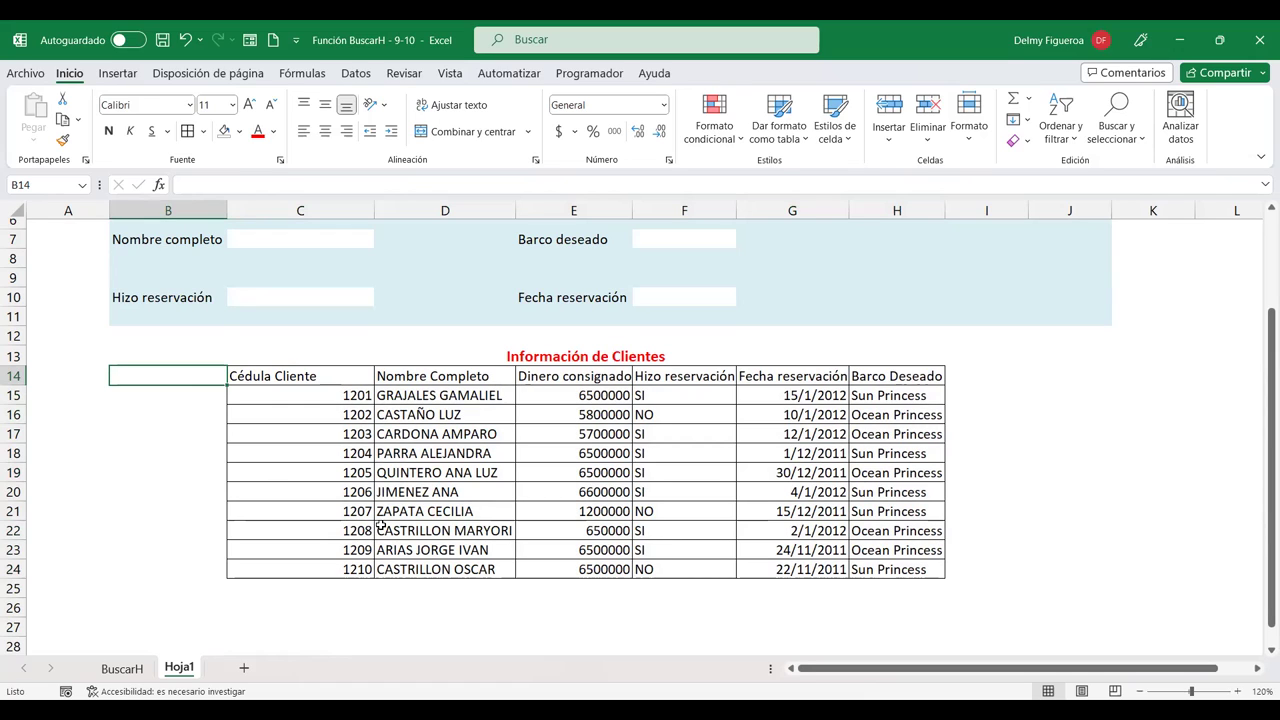
Label B13 with the header 'N° fila'.
key("Up")
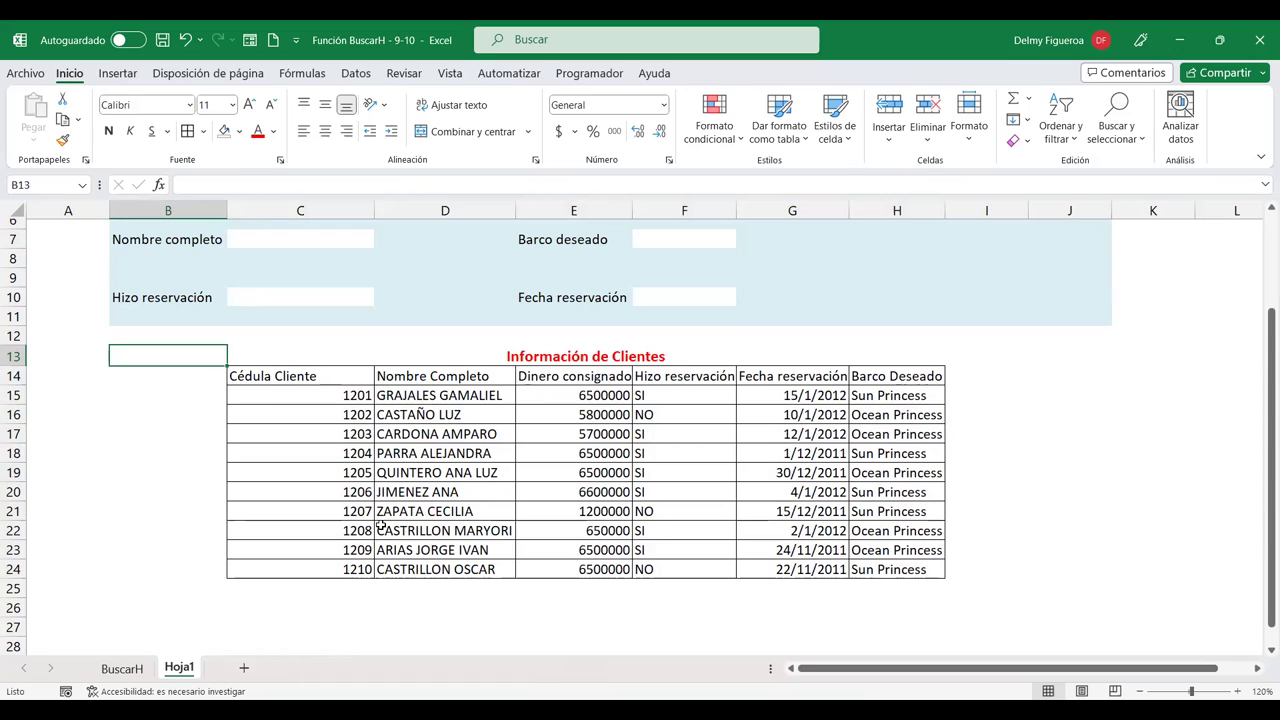
type("No")
key("BackSpace")
type("° filas")
key("BackSpace")
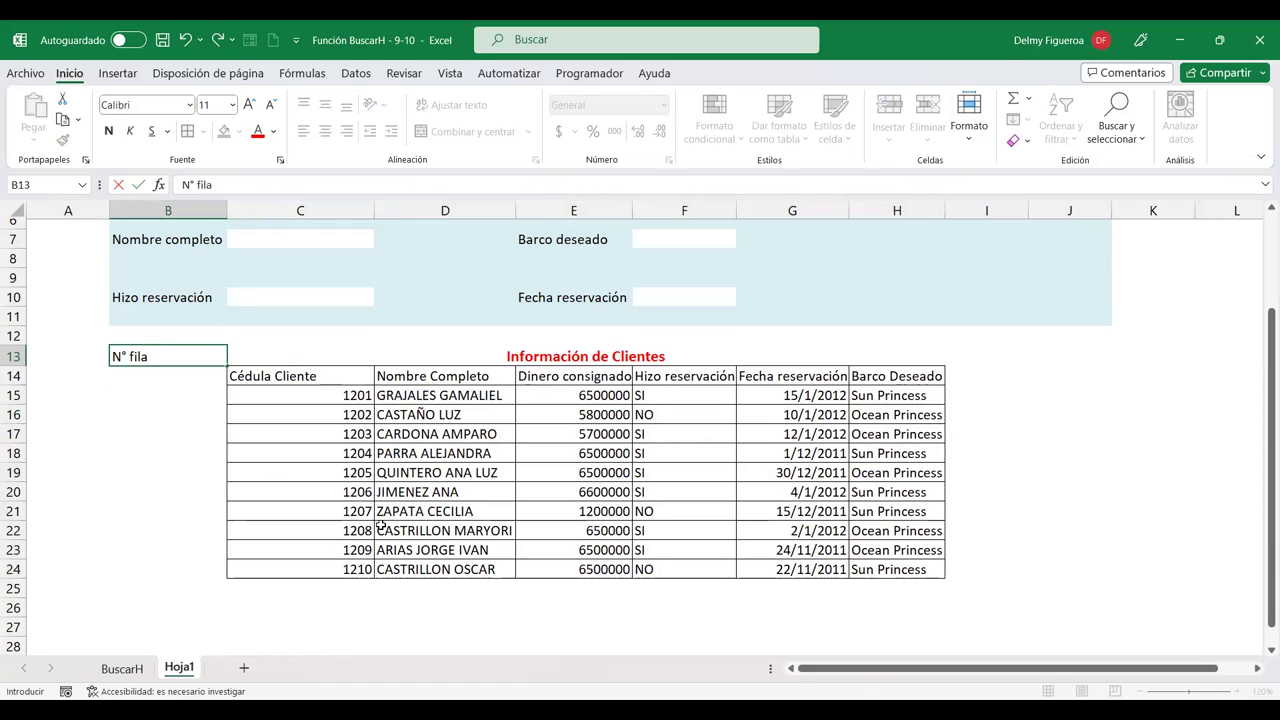
key("Return")
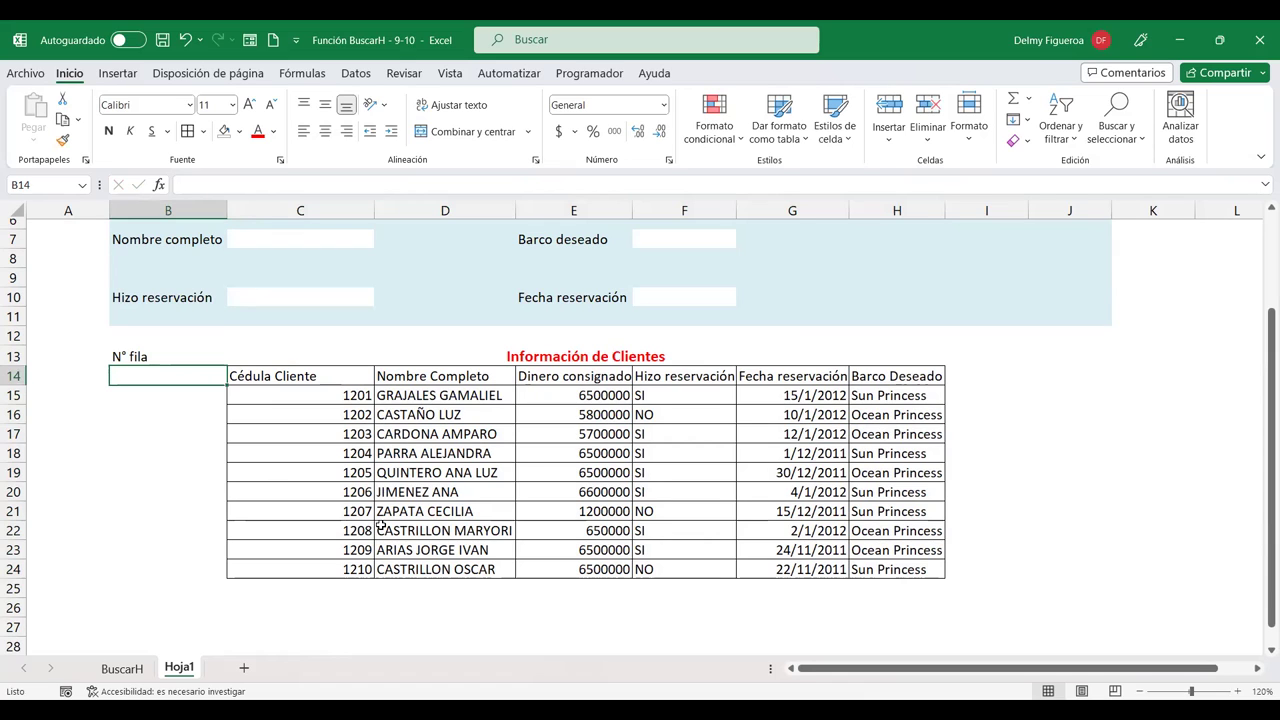
Number the rows in B14:B24 from 1 to 11.
type("1")
key("Return")
type("2")
key("Return")
type("3")
key("Return")
type("4 5 6 7 8 9 10")
key("Return")
type("11")
key("Return")
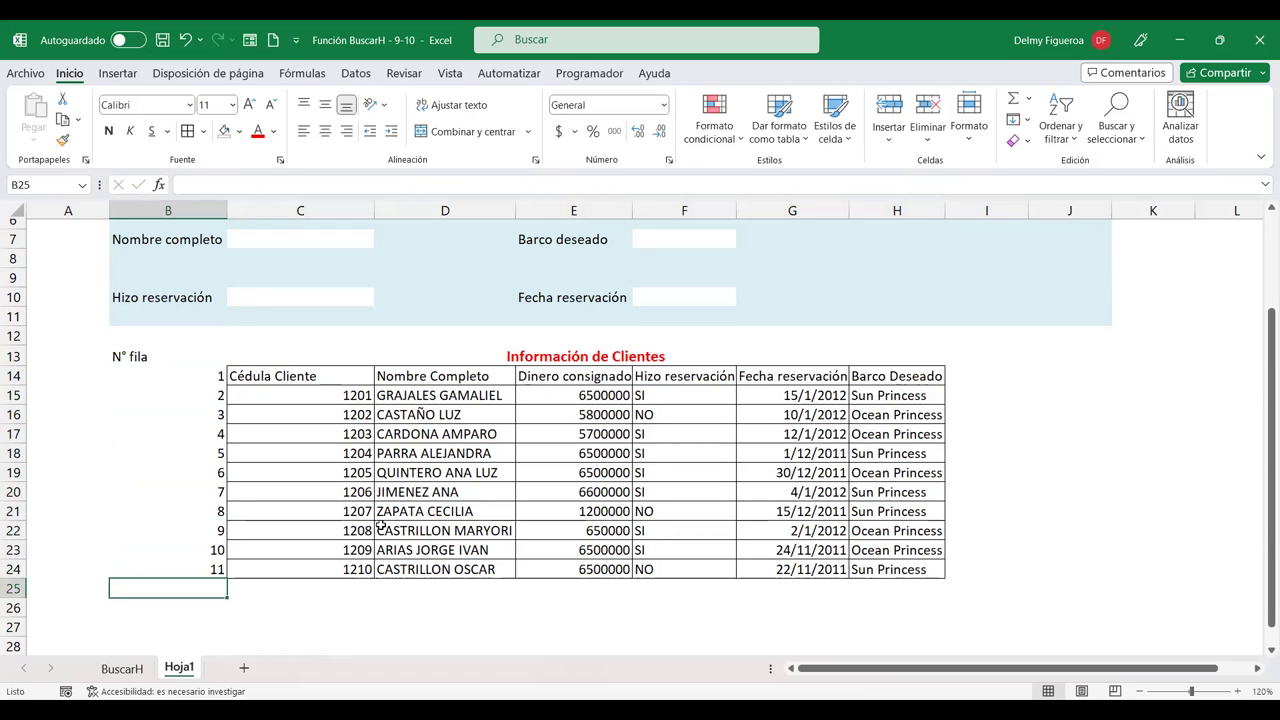
Make the row numbers 1–11 red and centred.
left_click_drag(187, 376, 198, 572)
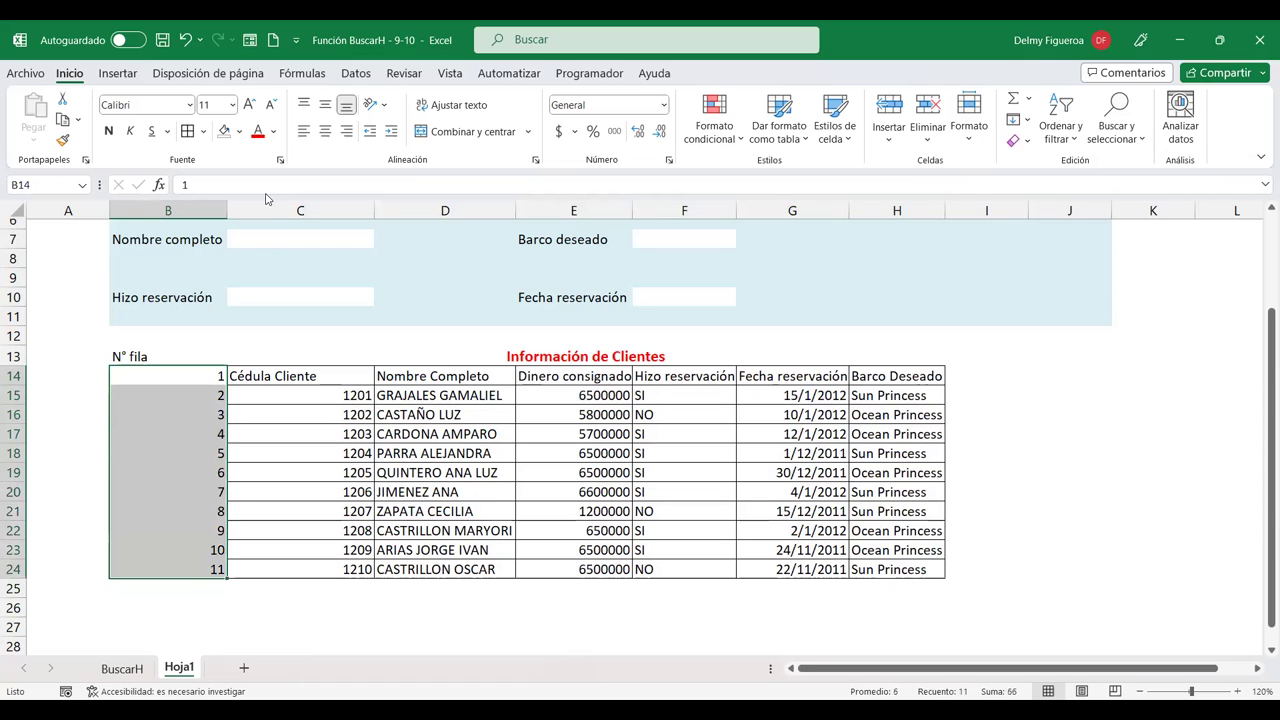
left_click(257, 131)
left_click(324, 131)
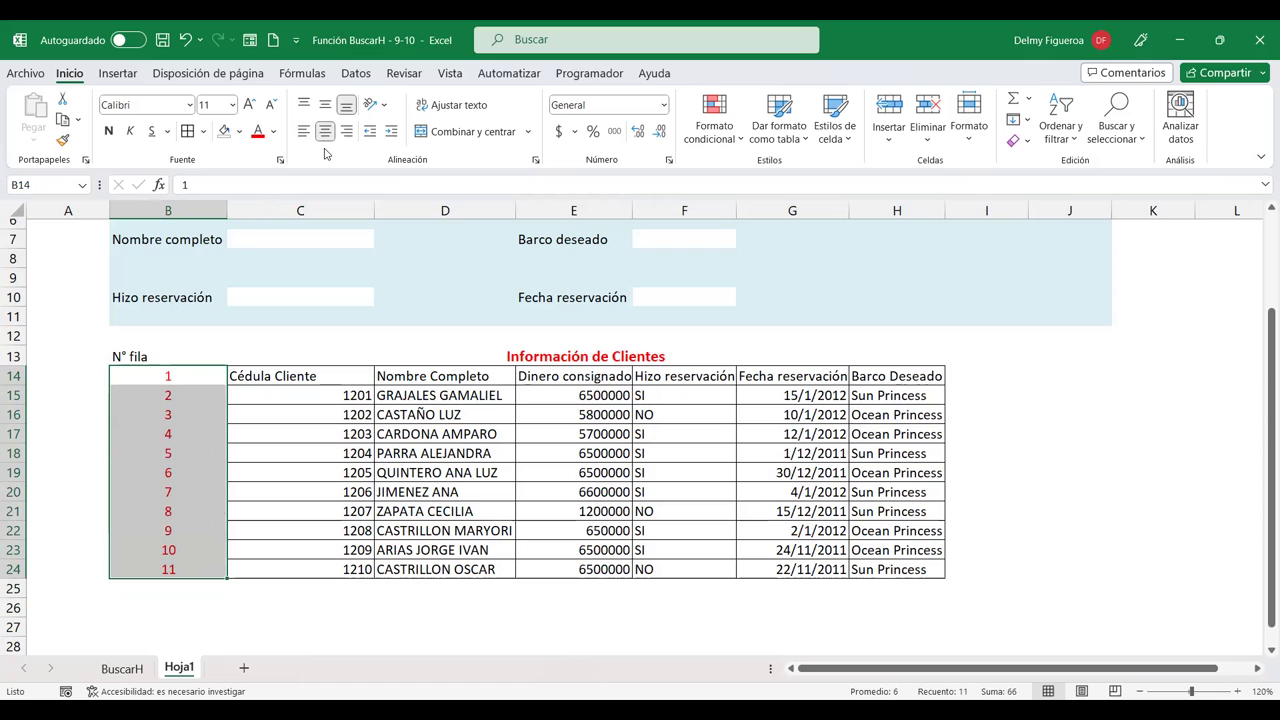
left_click(174, 360)
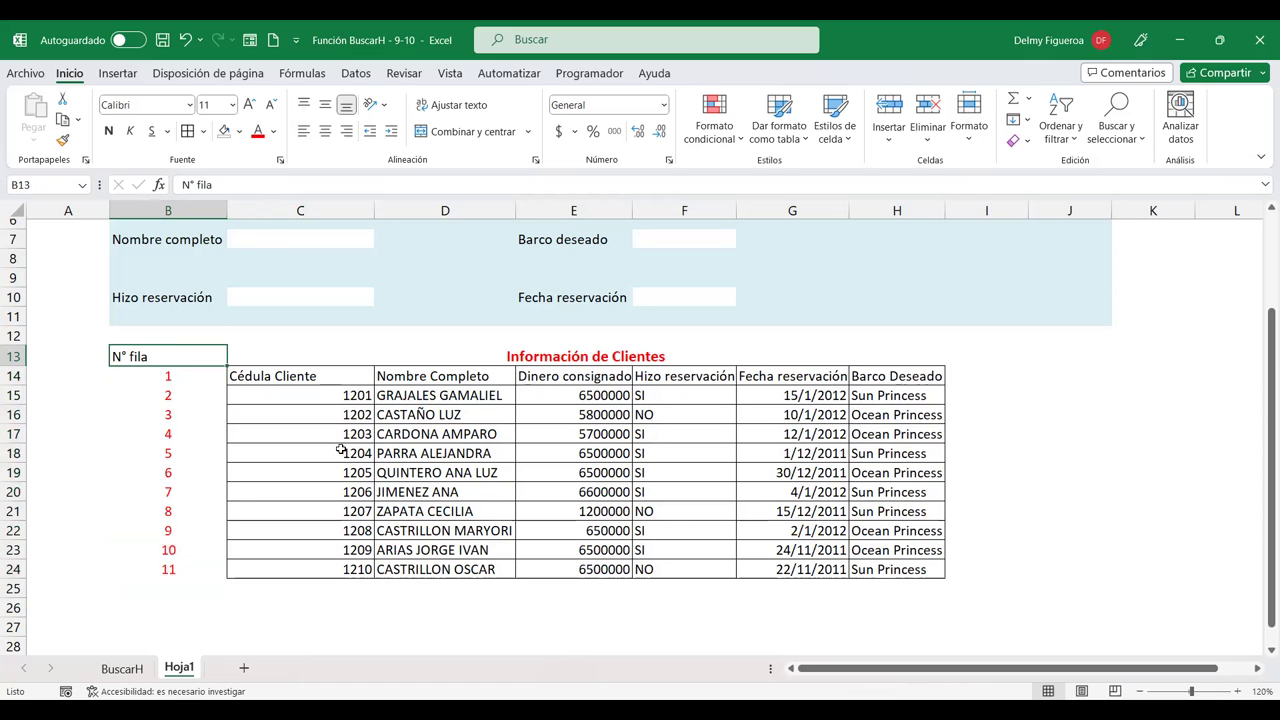
scroll(320, 424, "up", 1)
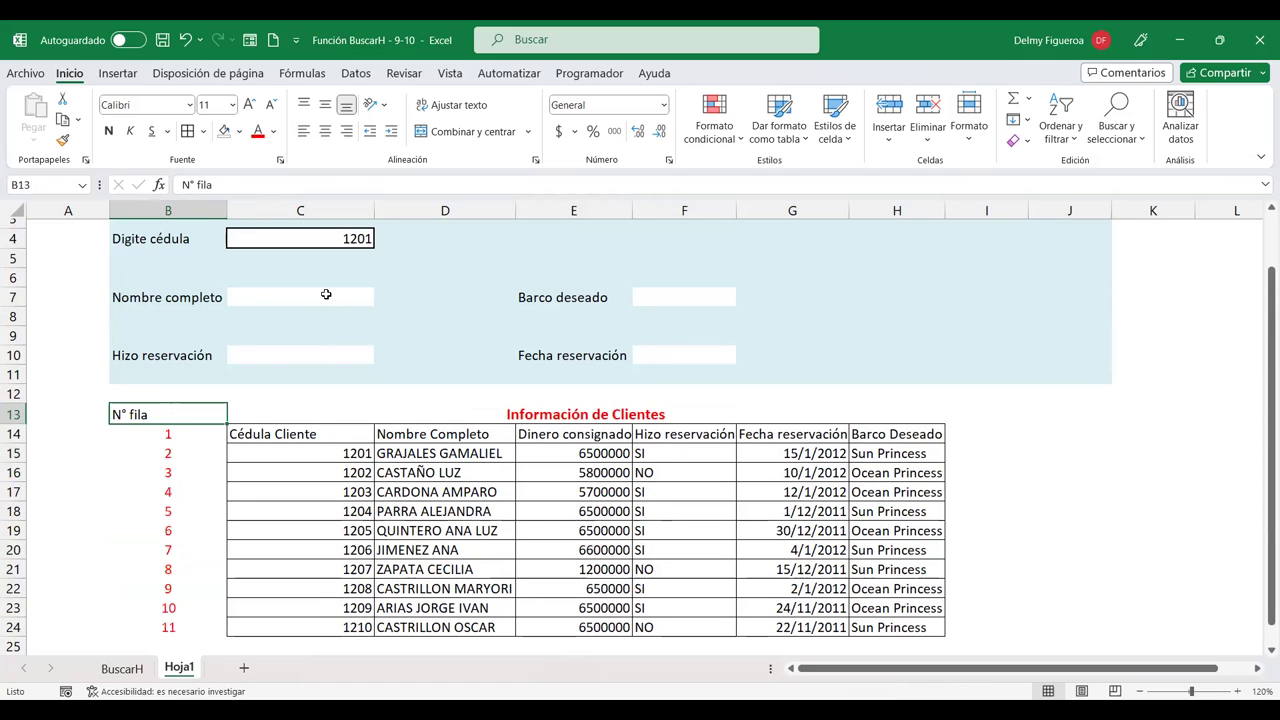
Enter =+BUSCARH(C4;C14:H24;2;FALSO) in C7 for the Nombre completo lookup.
left_click(326, 294)
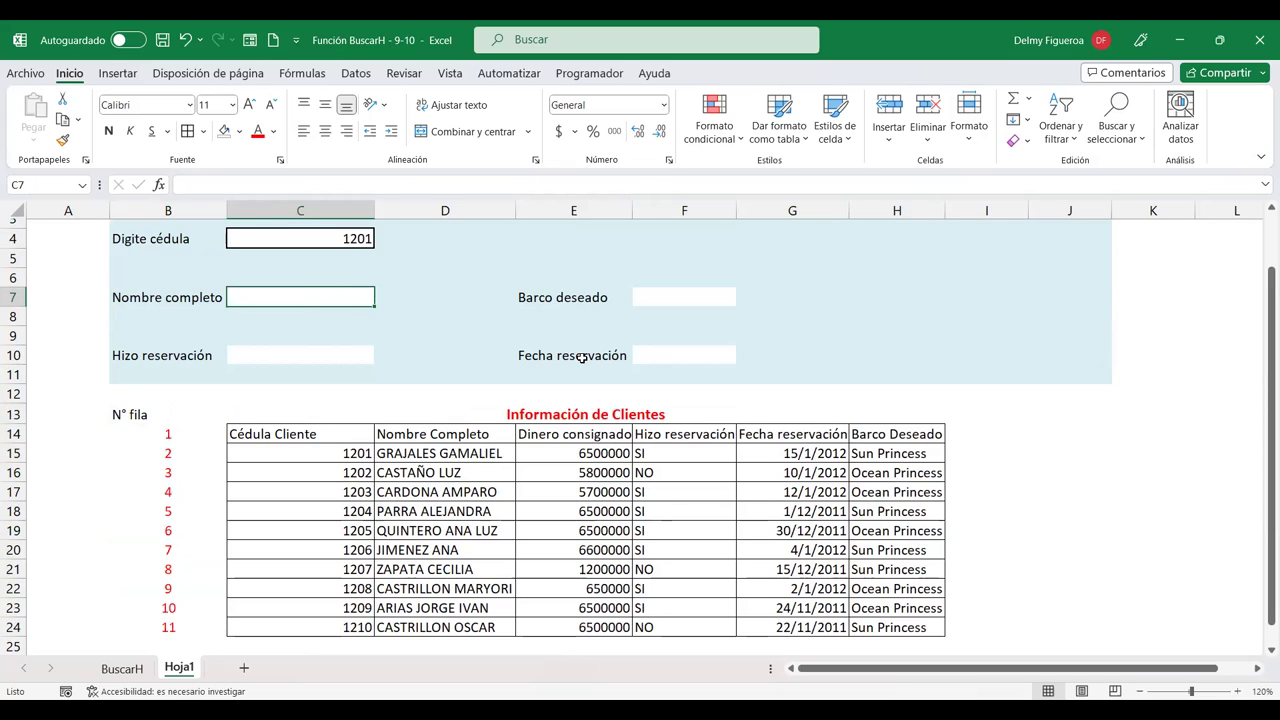
type("+")
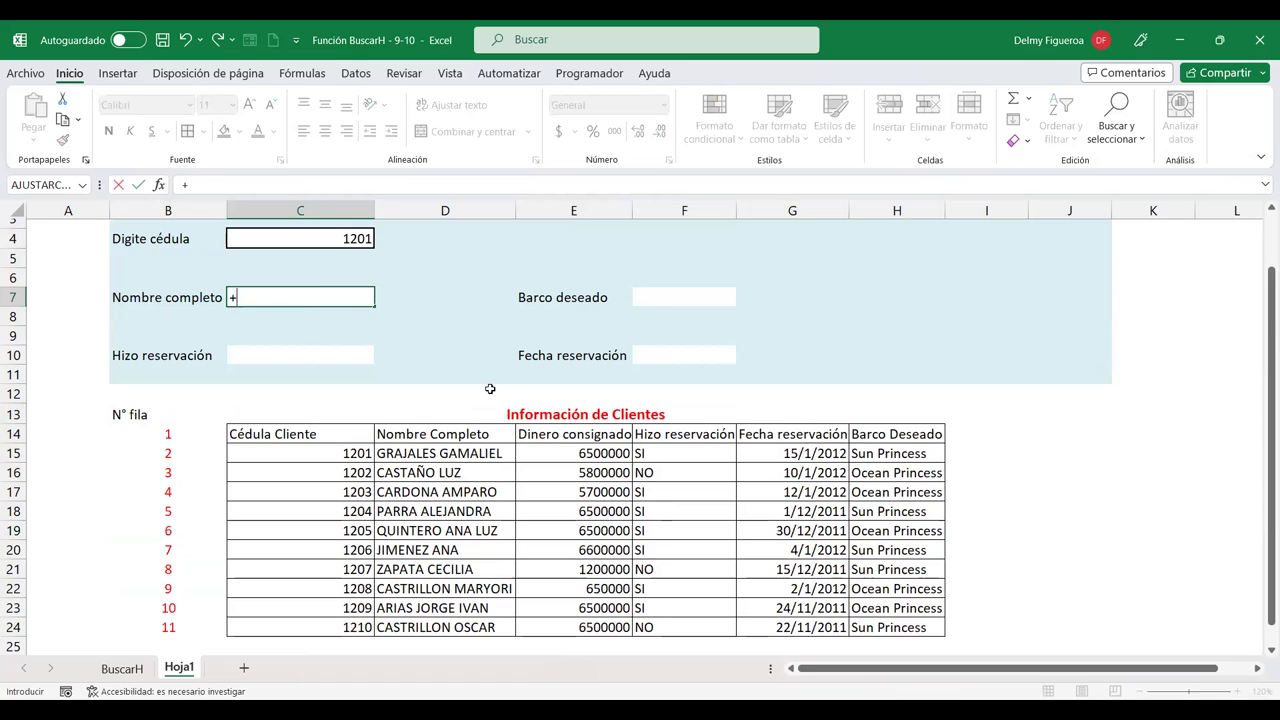
type("buscar")
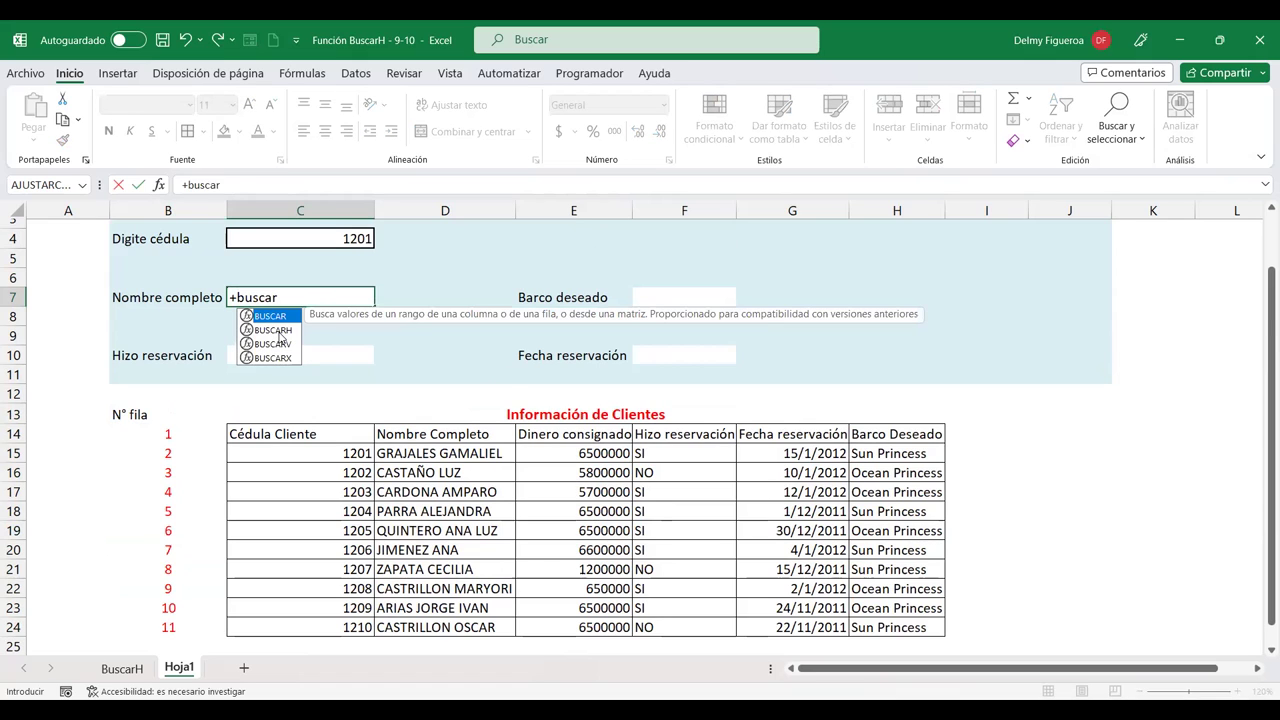
double_click(274, 331)
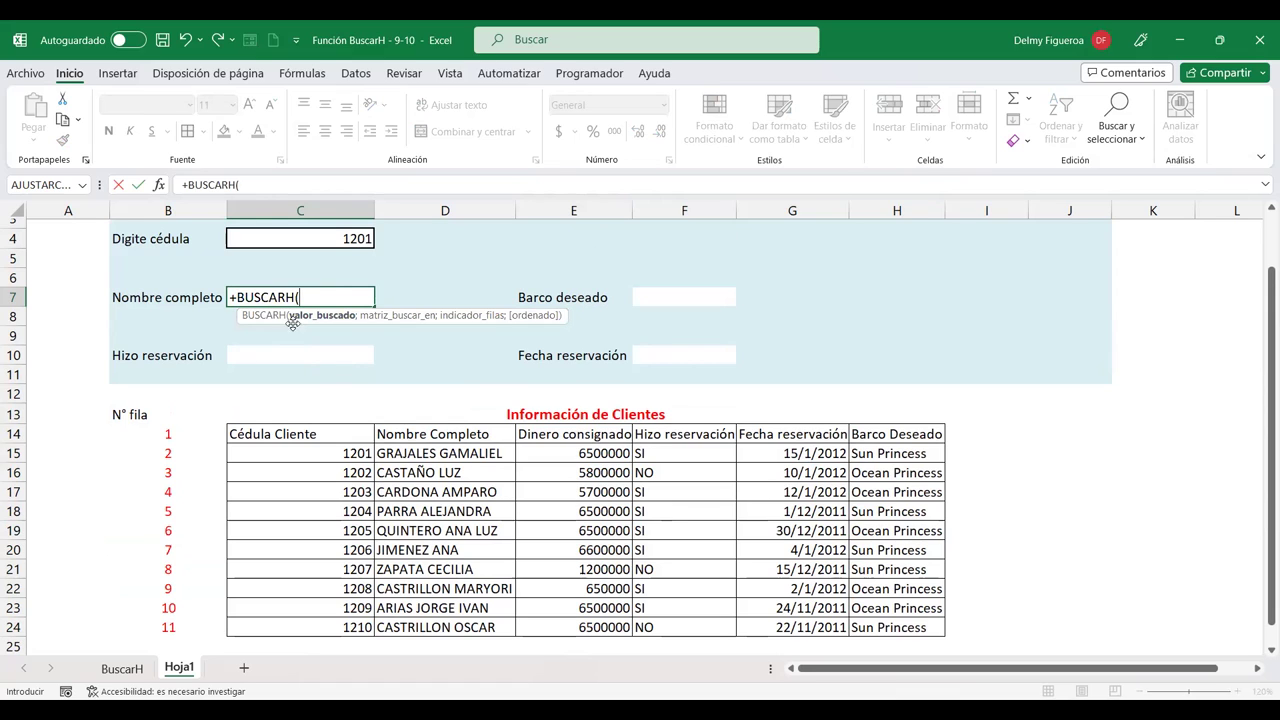
left_click(333, 237)
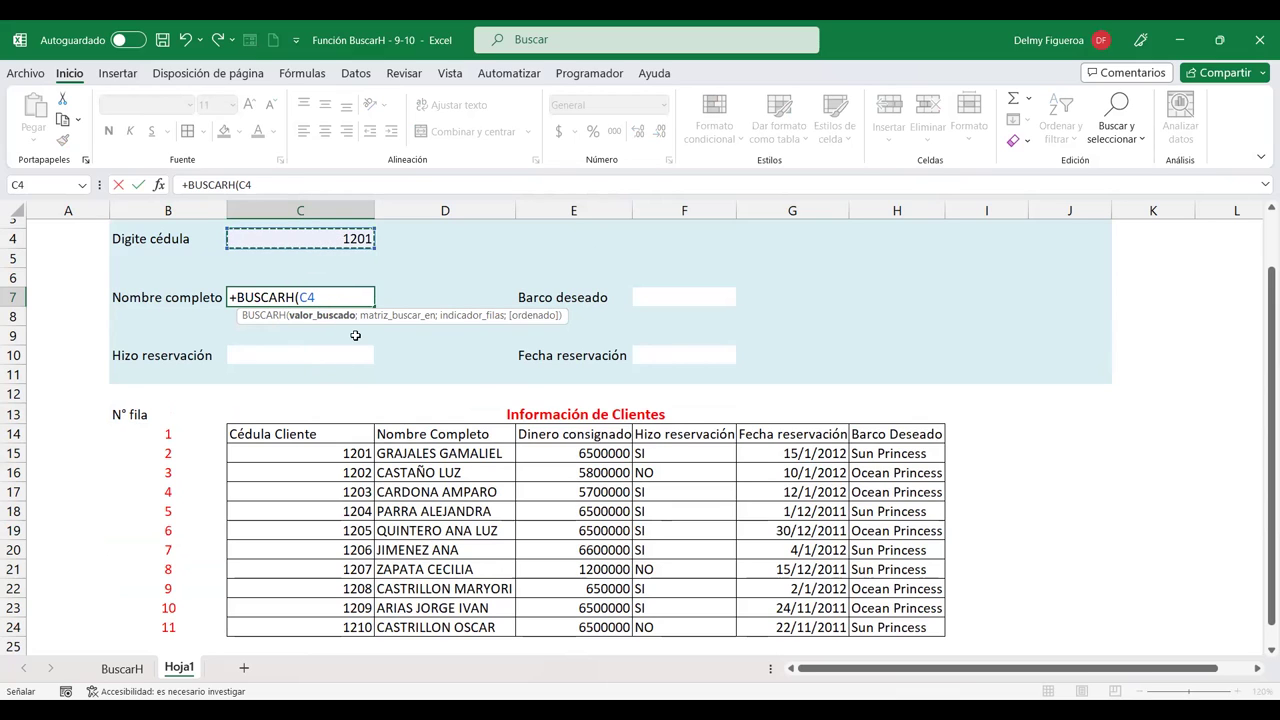
type(";")
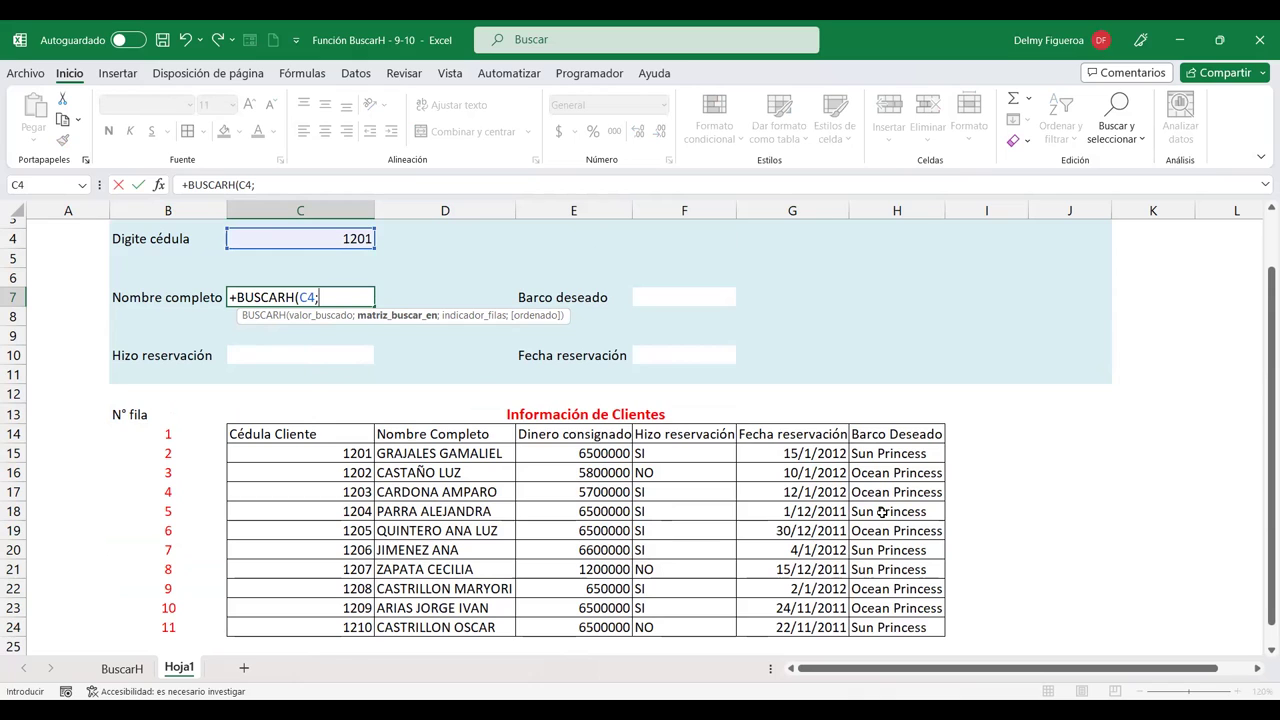
left_click_drag(882, 632, 236, 440)
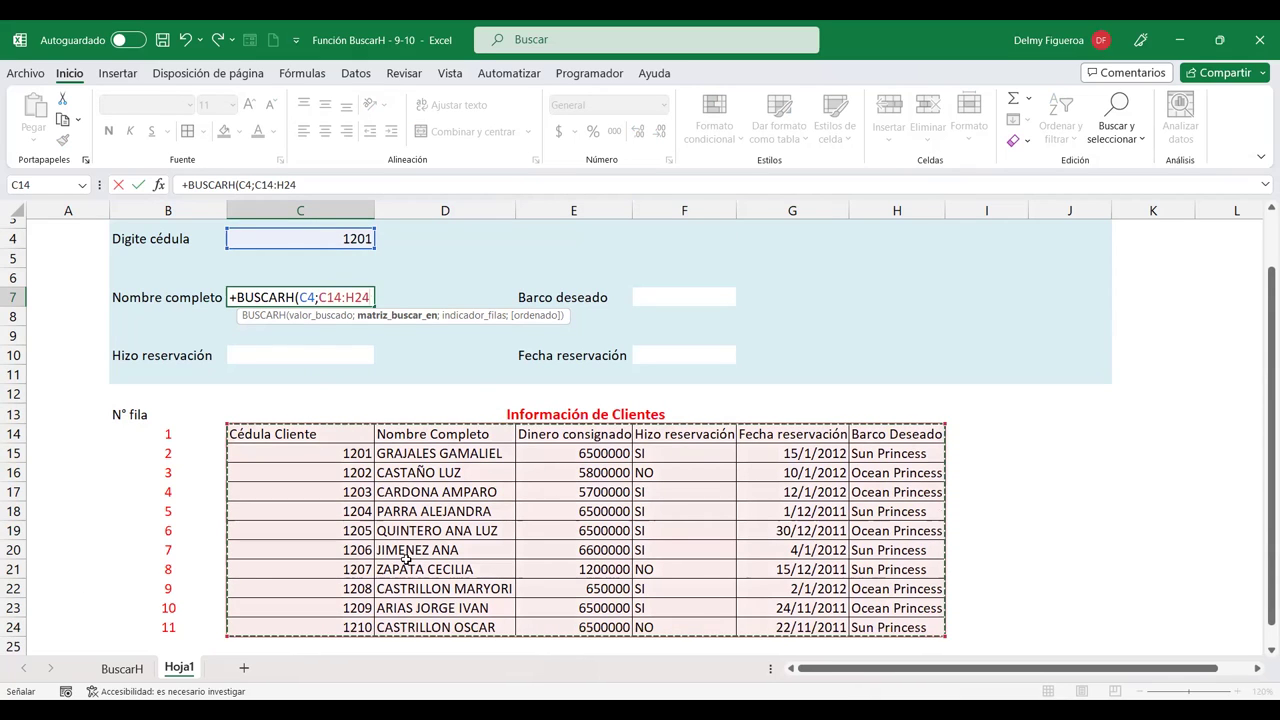
type(";2")
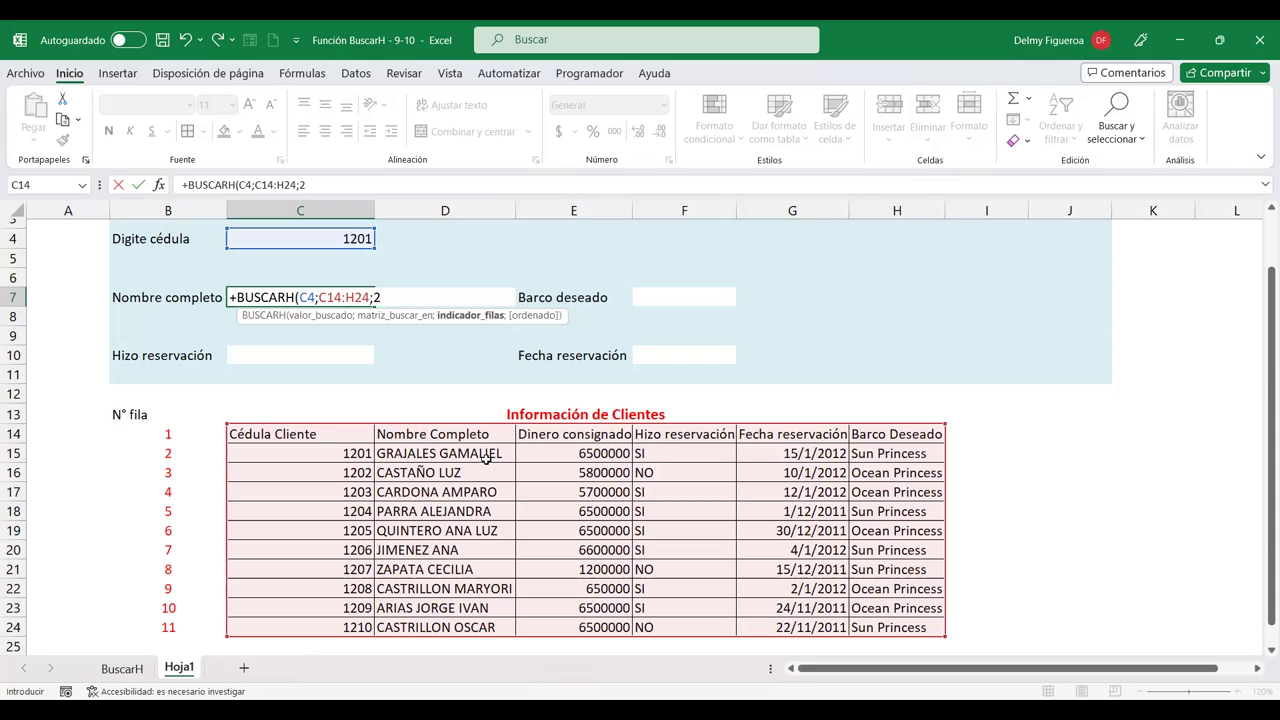
type(";")
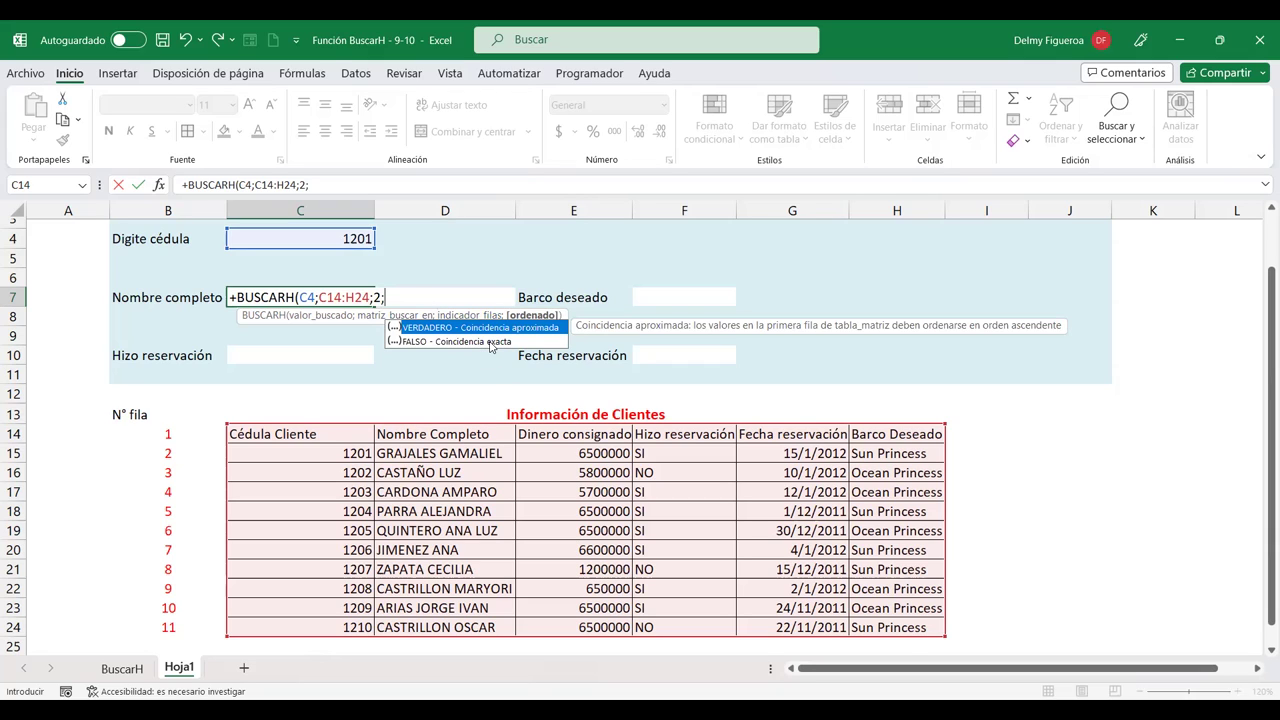
left_click(491, 343)
double_click(491, 343)
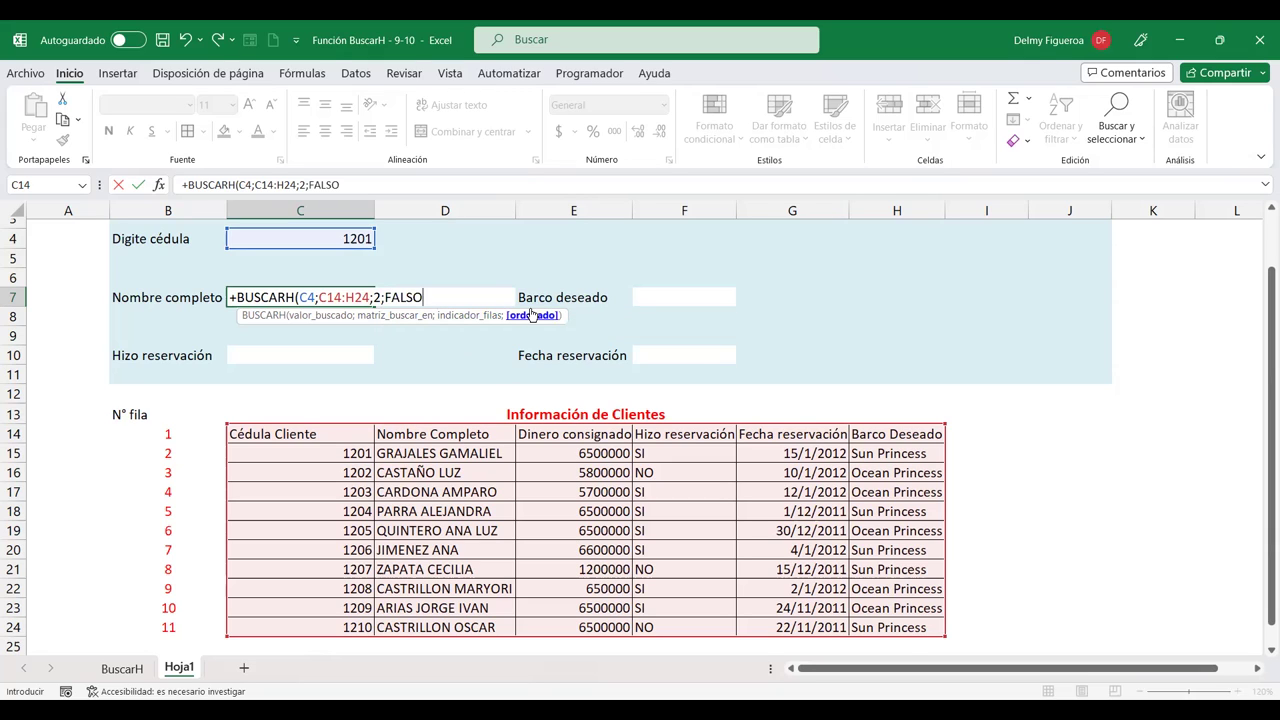
key("Return")
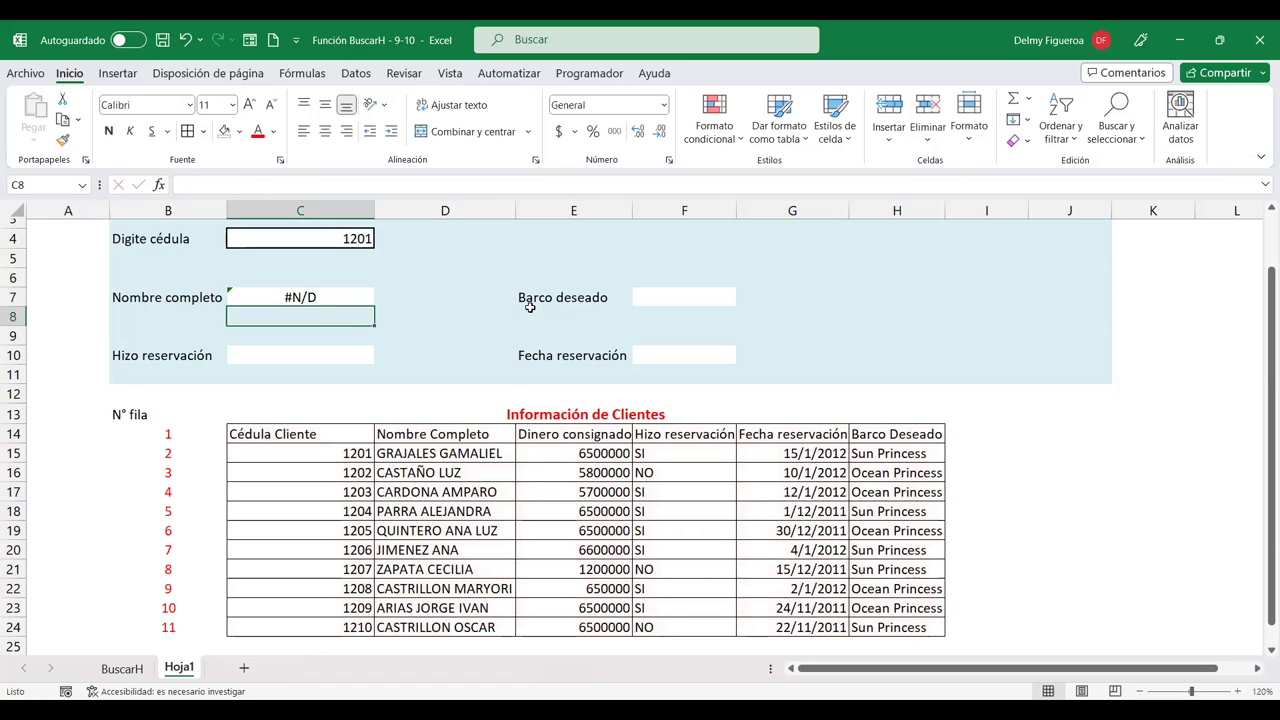
Open C7's BUSCARH formula for editing to inspect it.
left_click(326, 297)
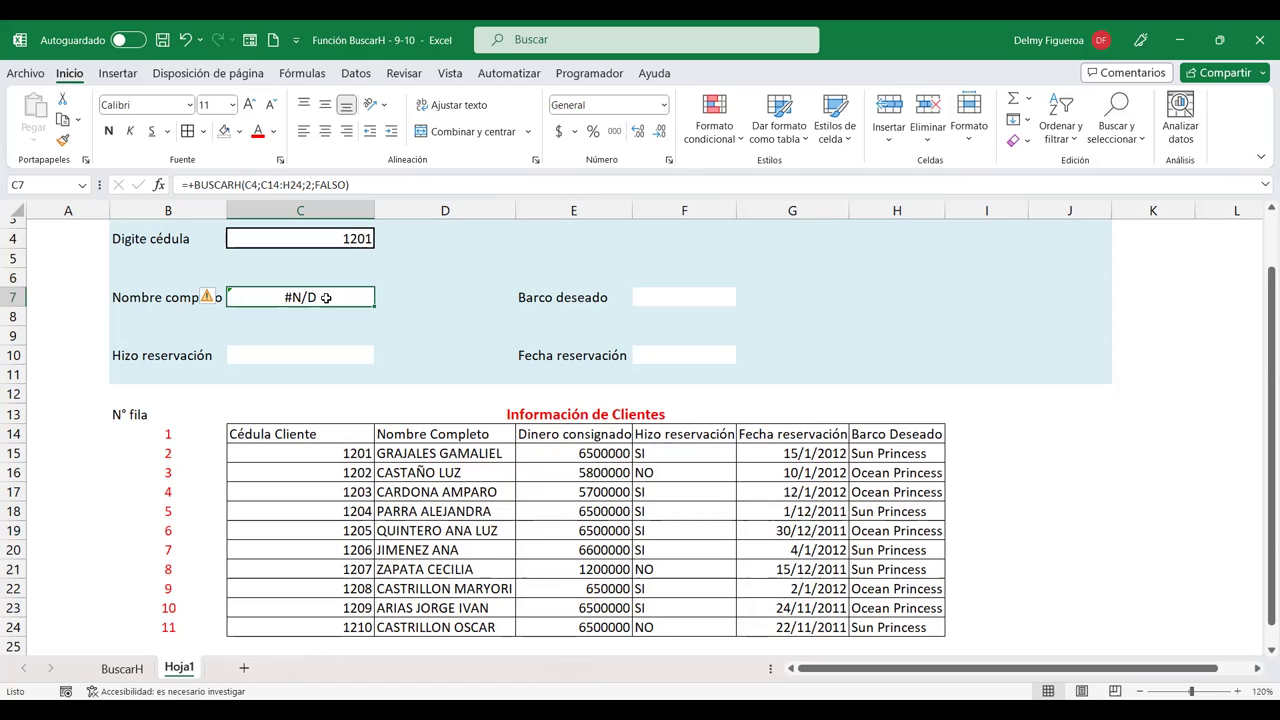
double_click(326, 297)
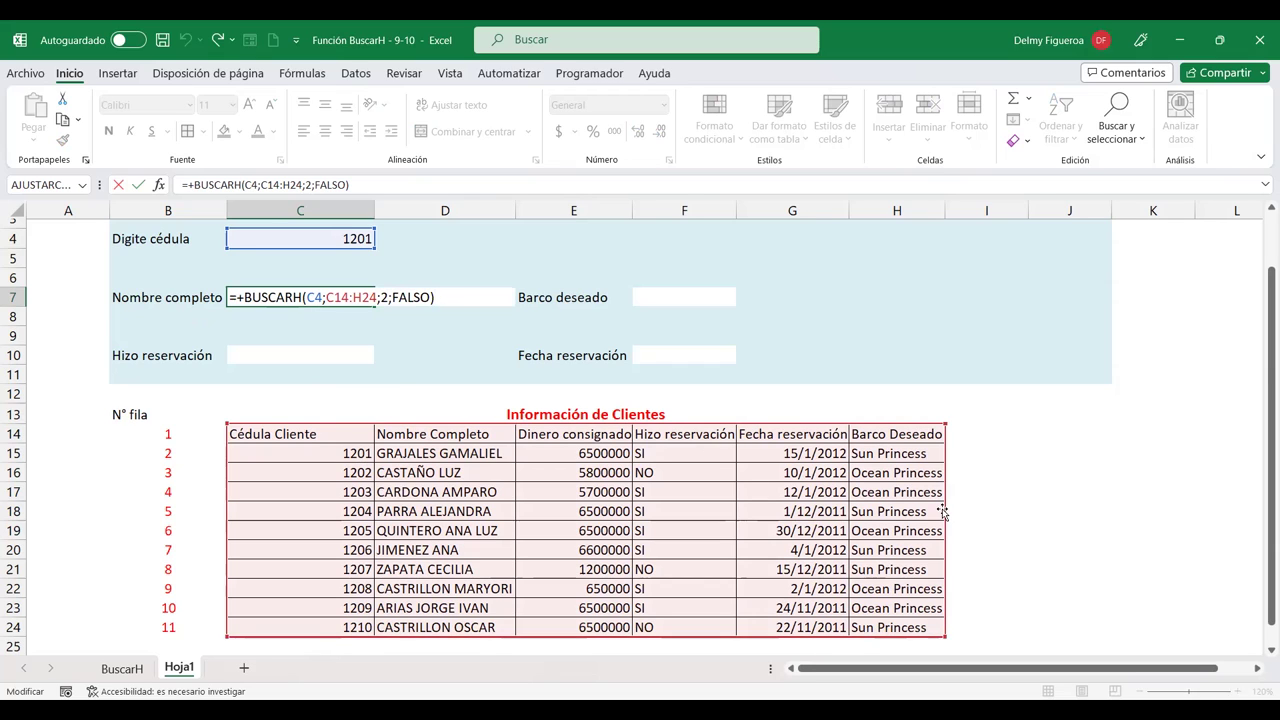
Change C7's function from BUSCARH to BUSCARV so it returns the client's name.
left_click(299, 296)
key("BackSpace")
type("v")
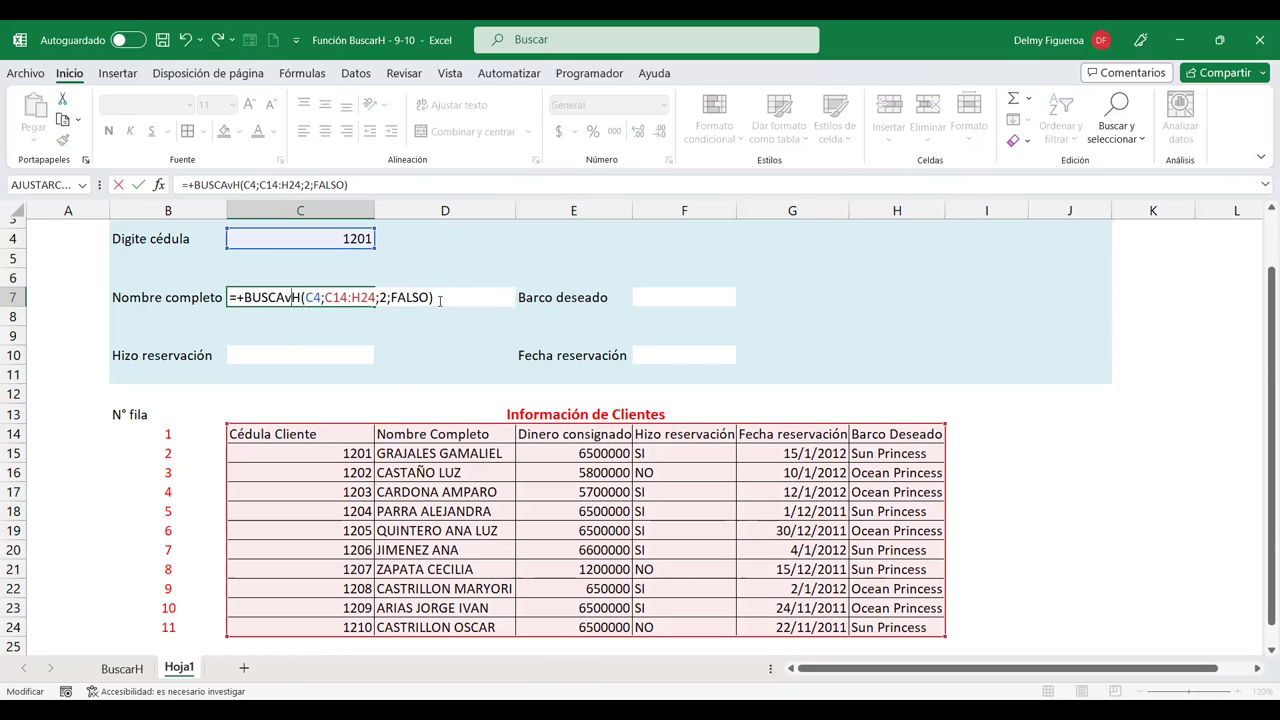
key("Delete")
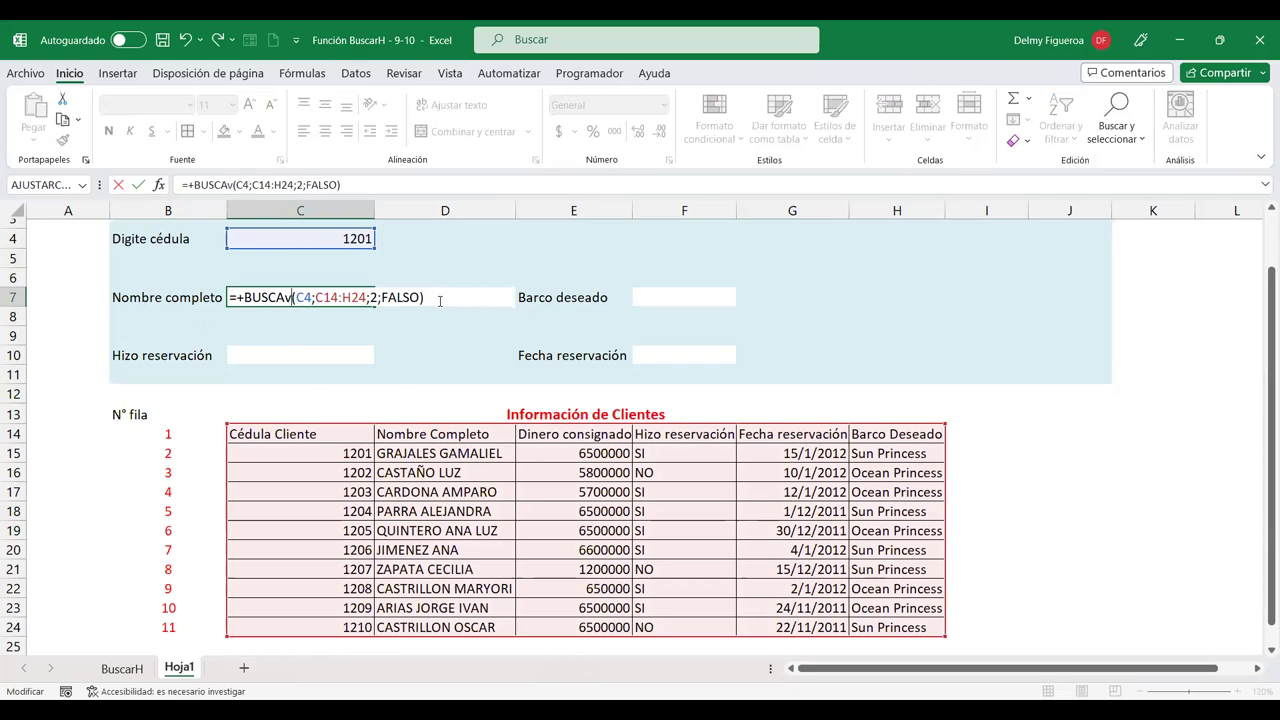
key("BackSpace")
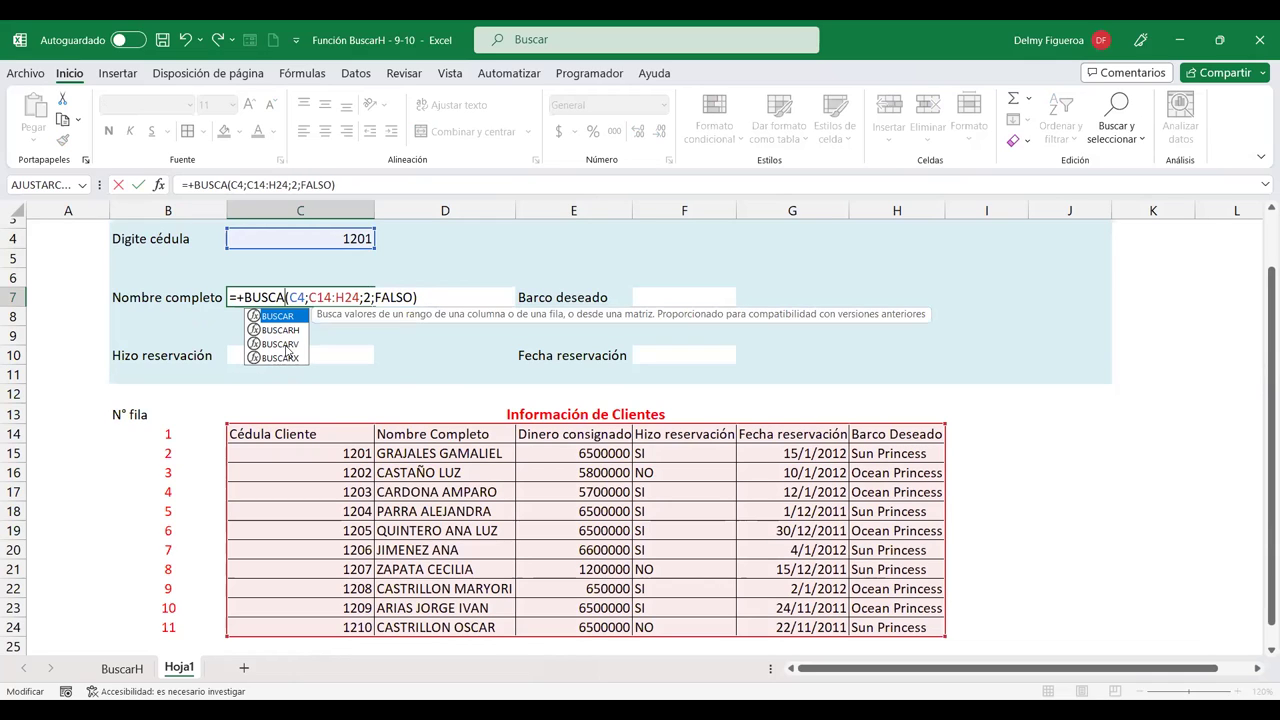
left_click(286, 345)
double_click(286, 345)
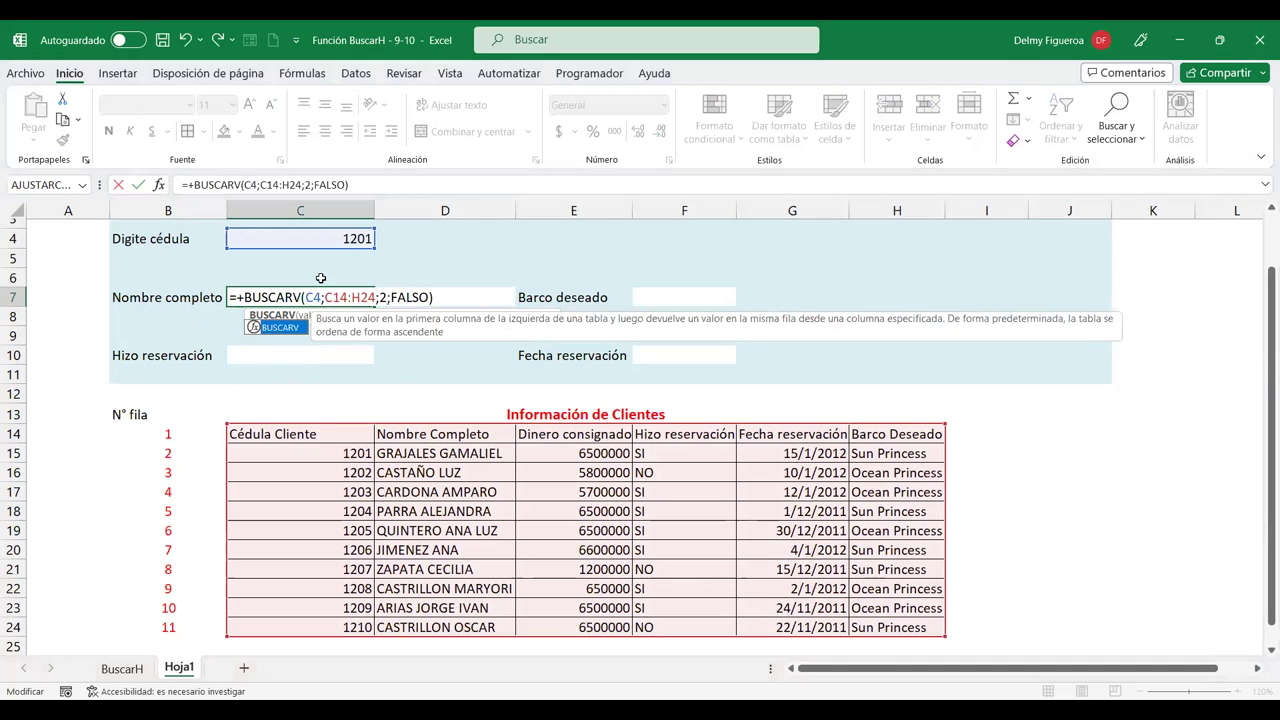
left_click(351, 297)
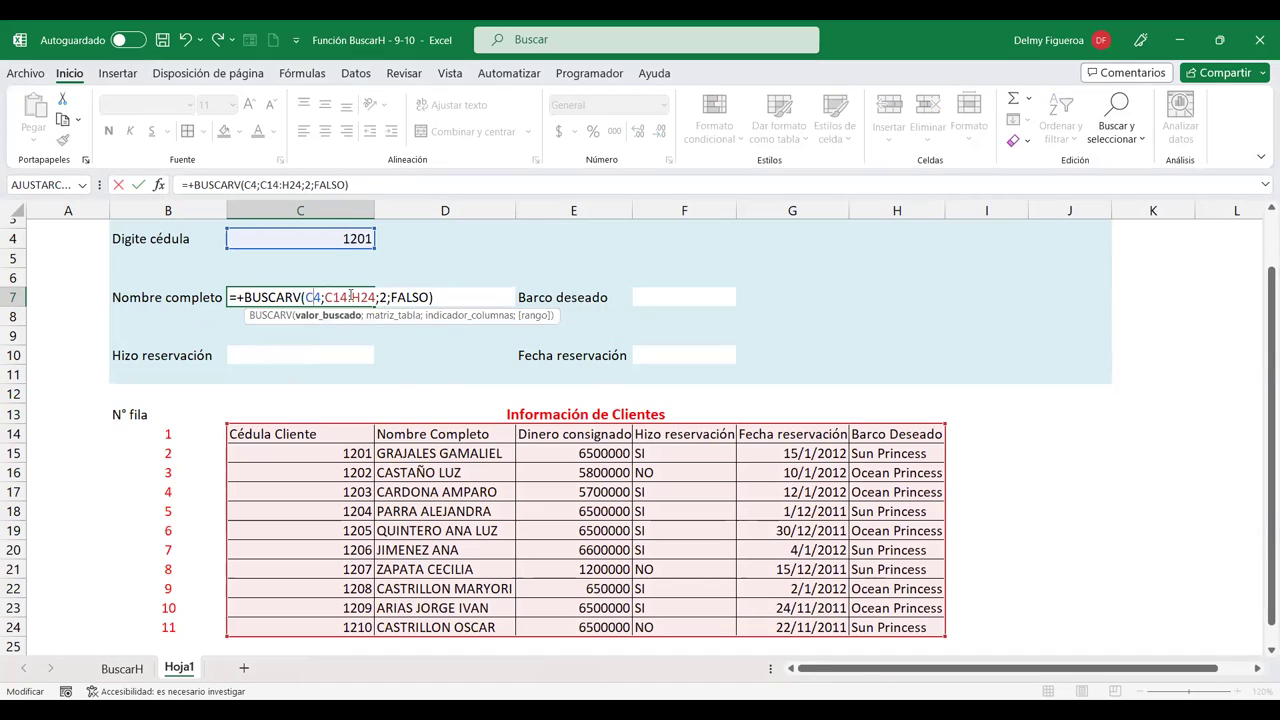
left_click(383, 297)
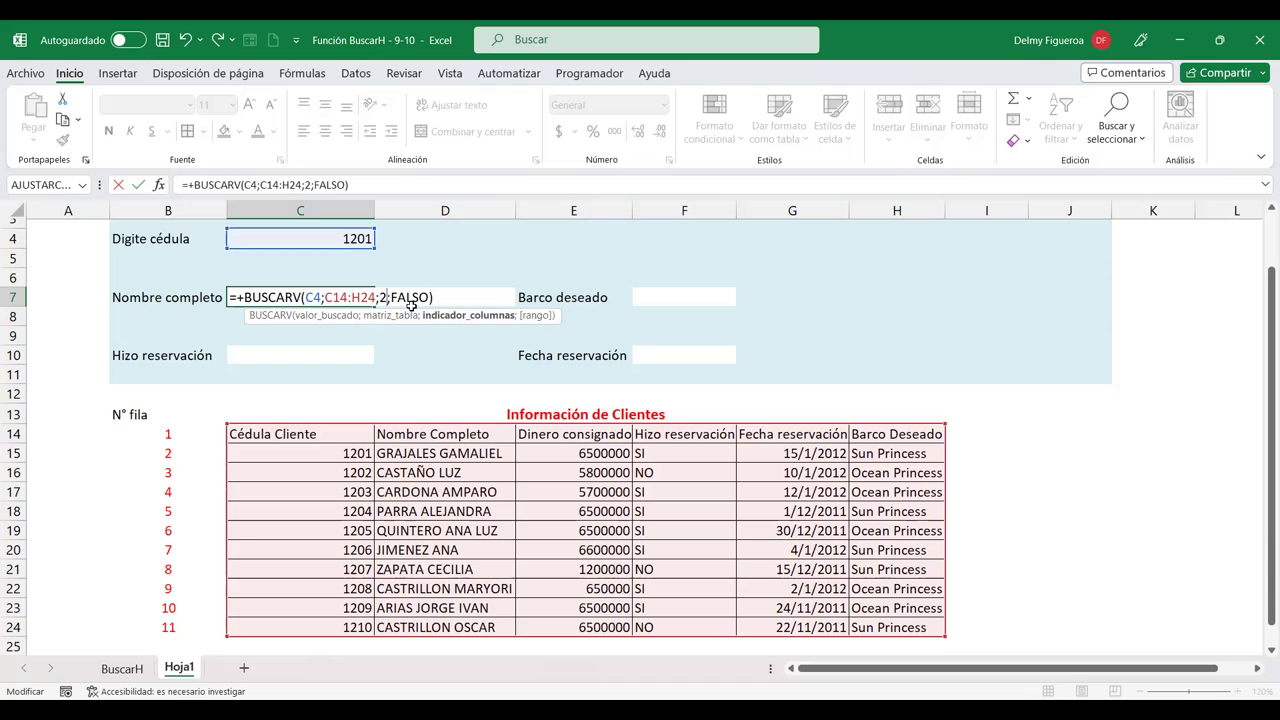
key("ctrl+Return")
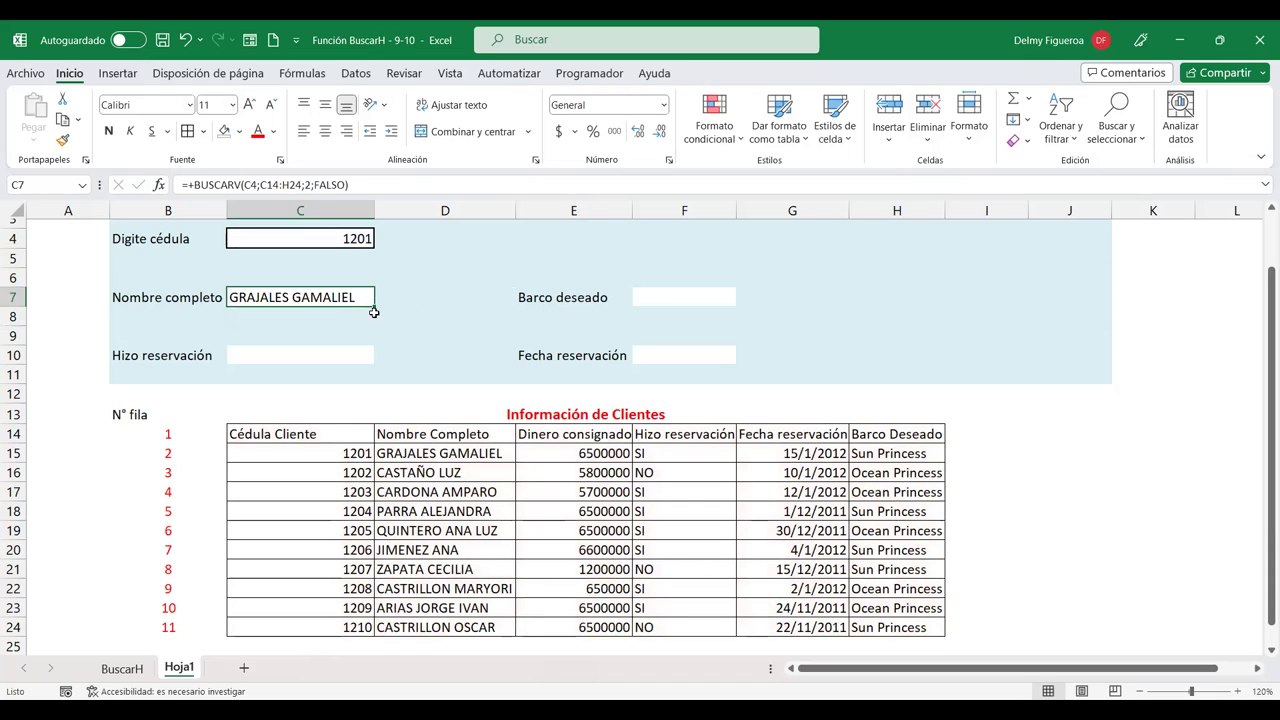
left_click(345, 232)
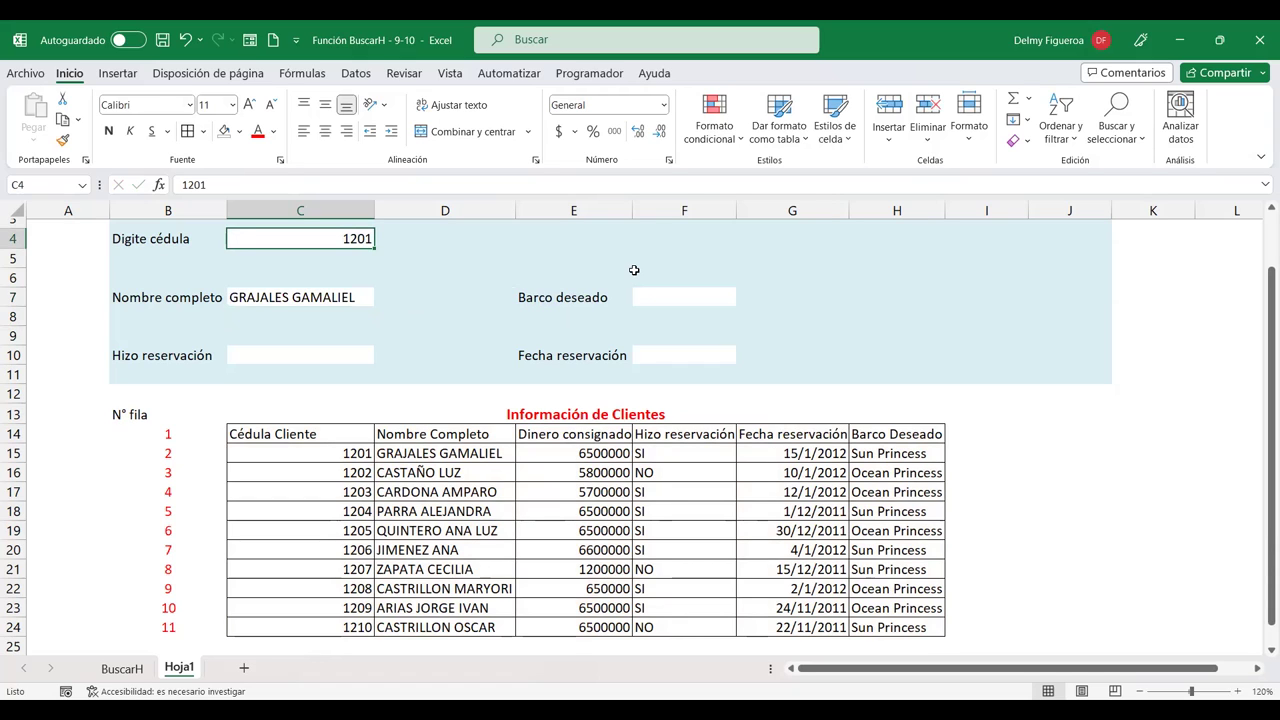
Enter the last client's cédula in C4 to check the name lookup updates.
type("1210")
key("Return")
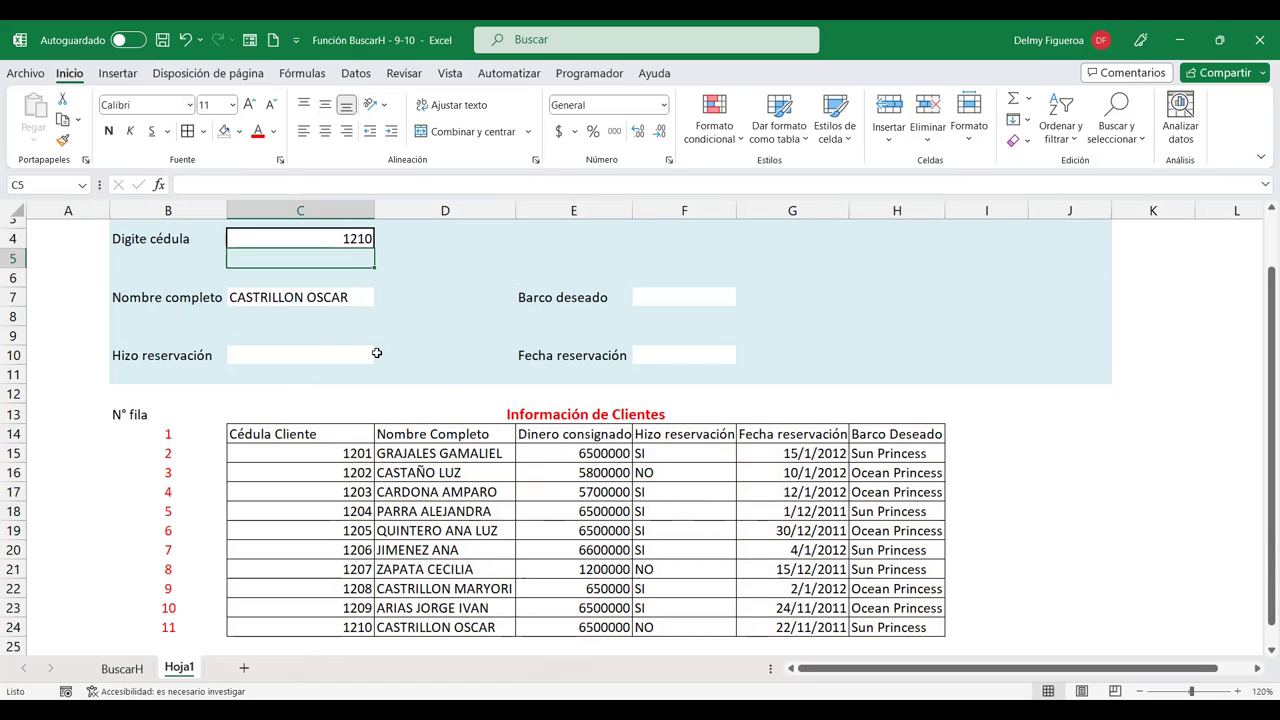
left_click(311, 359)
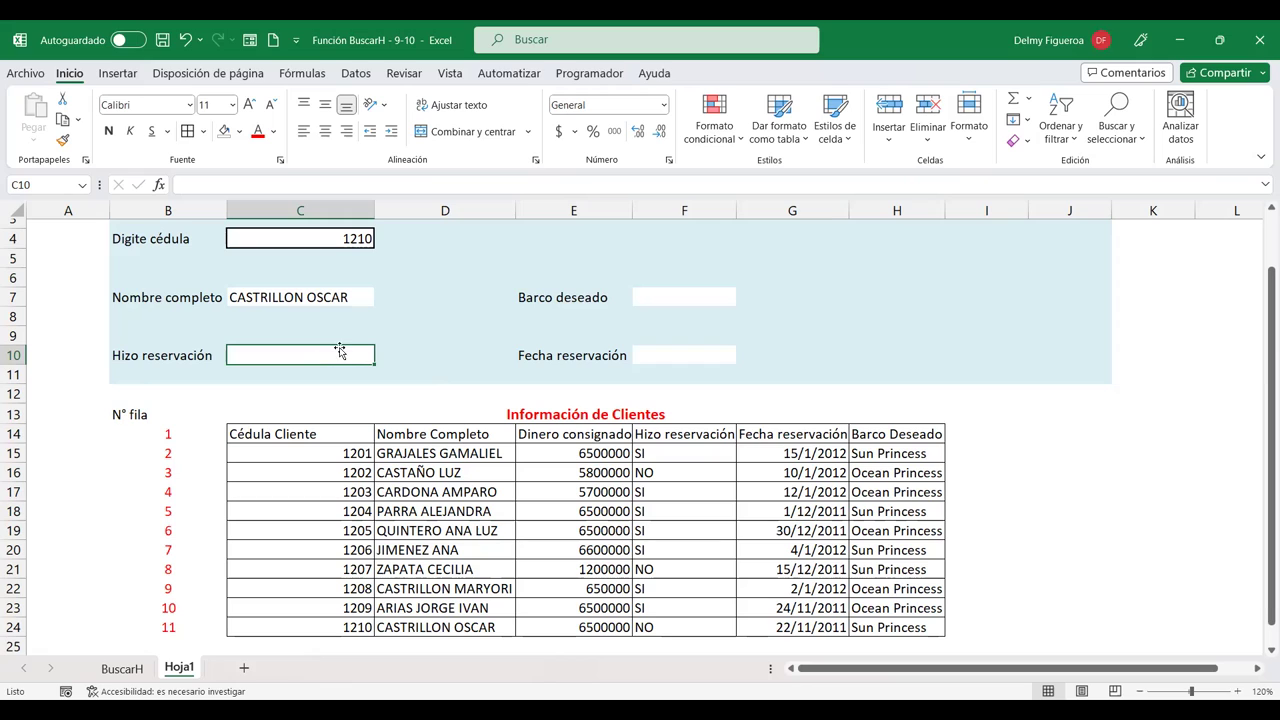
Put a BUSCARV lookup of C4 on C14:H24, column 4, in the Hizo reservación cell C10.
type("+")
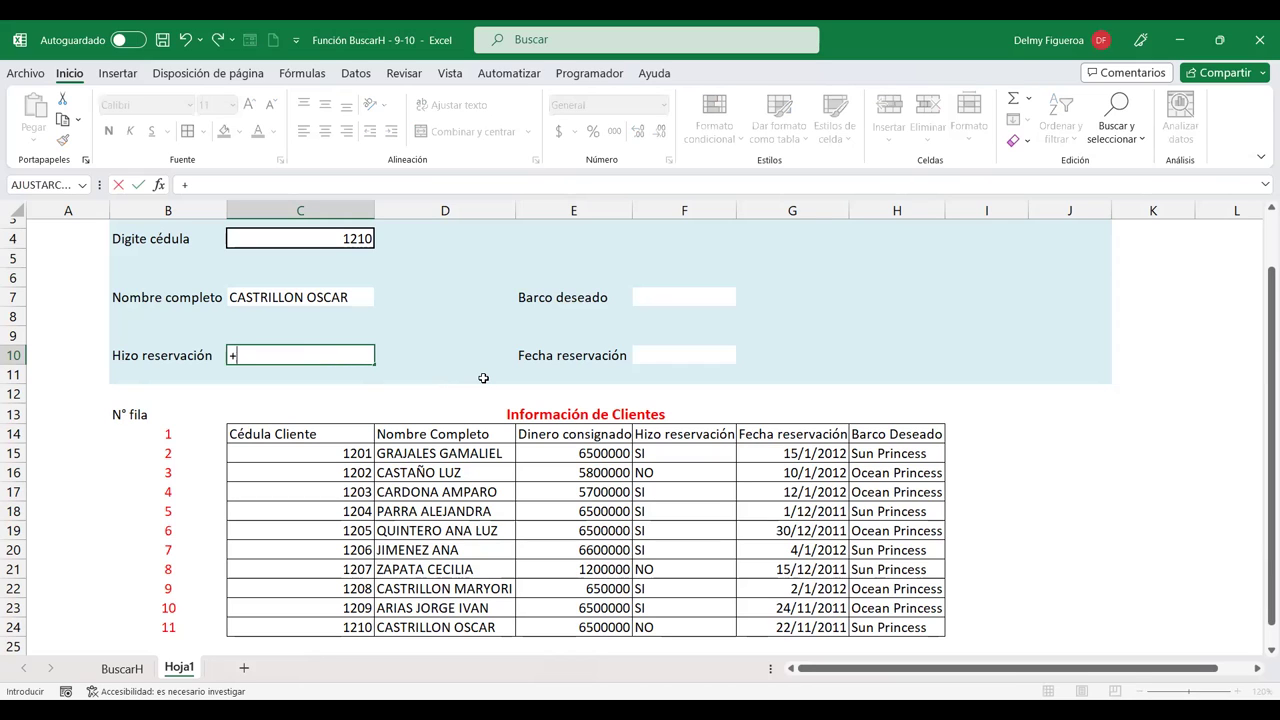
type("busv")
key("BackSpace")
type("car")
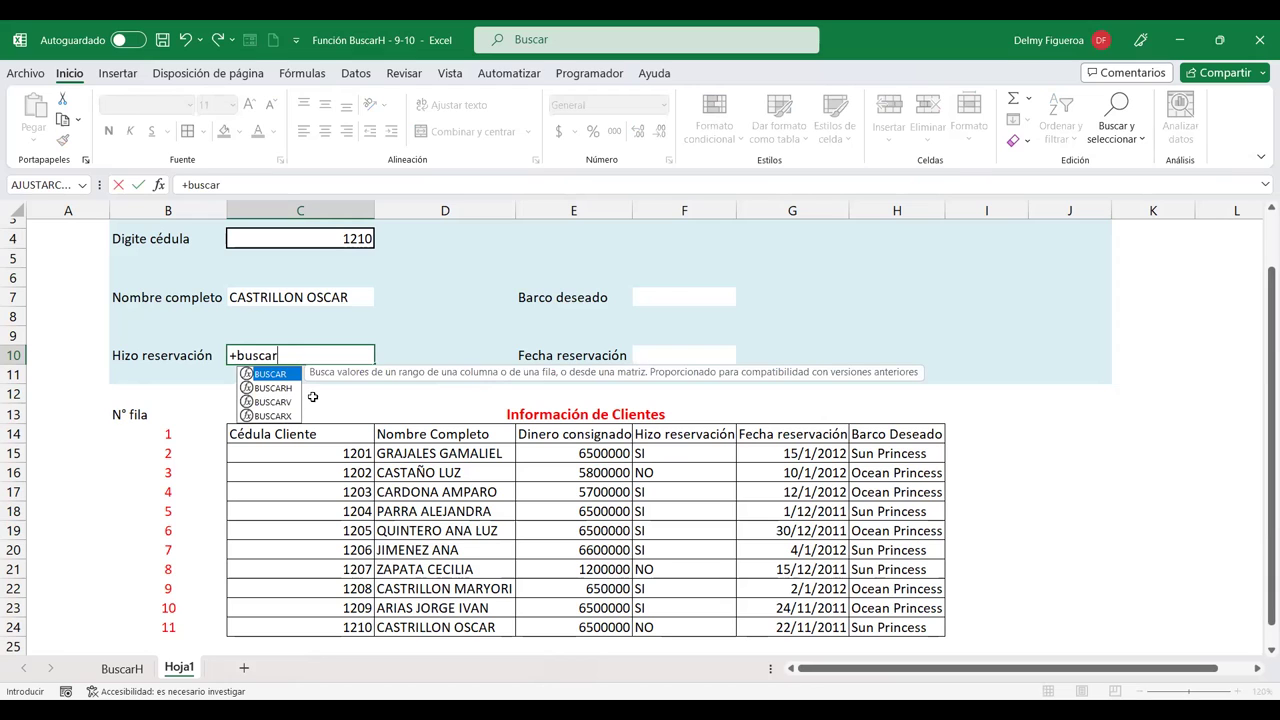
type("v")
key("Tab")
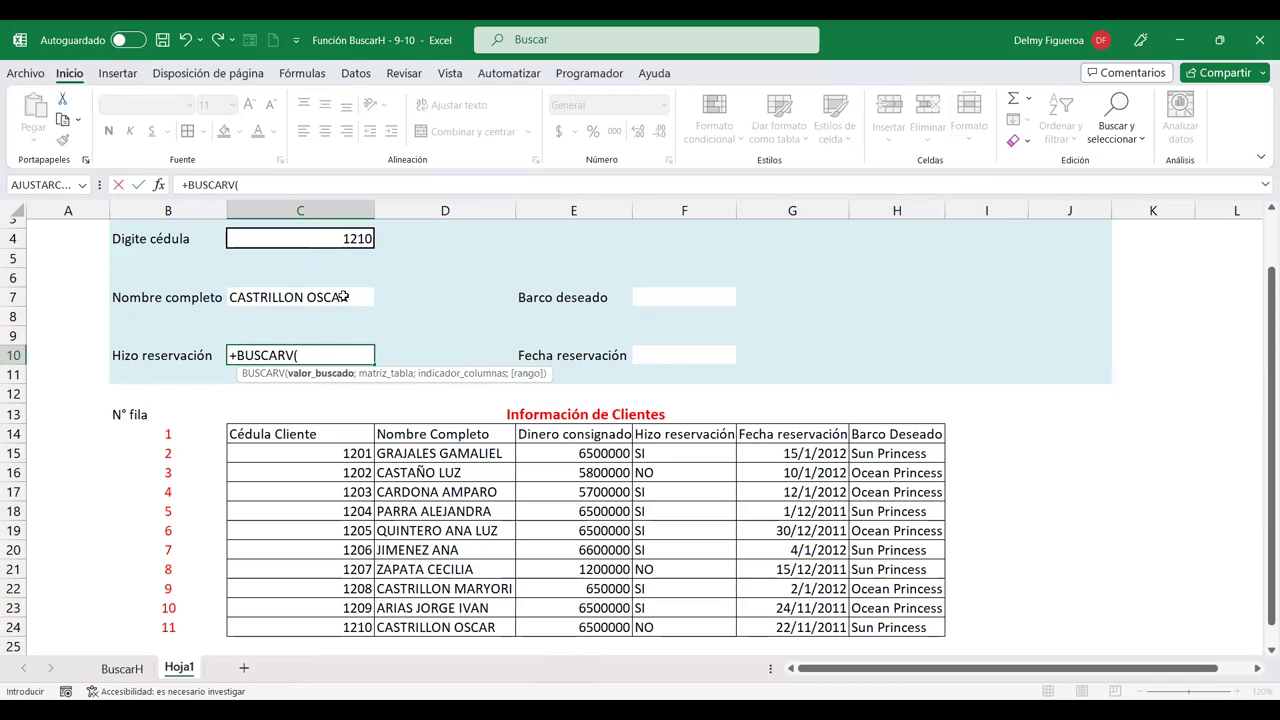
left_click(344, 239)
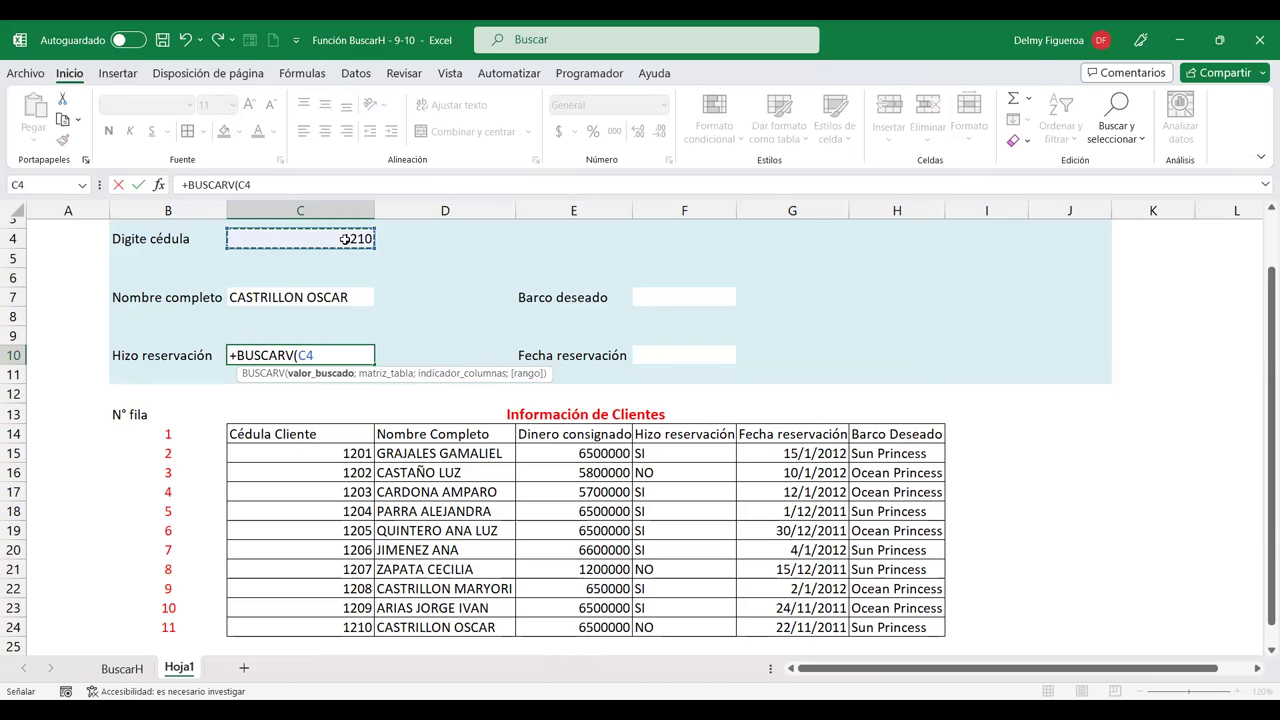
type(";")
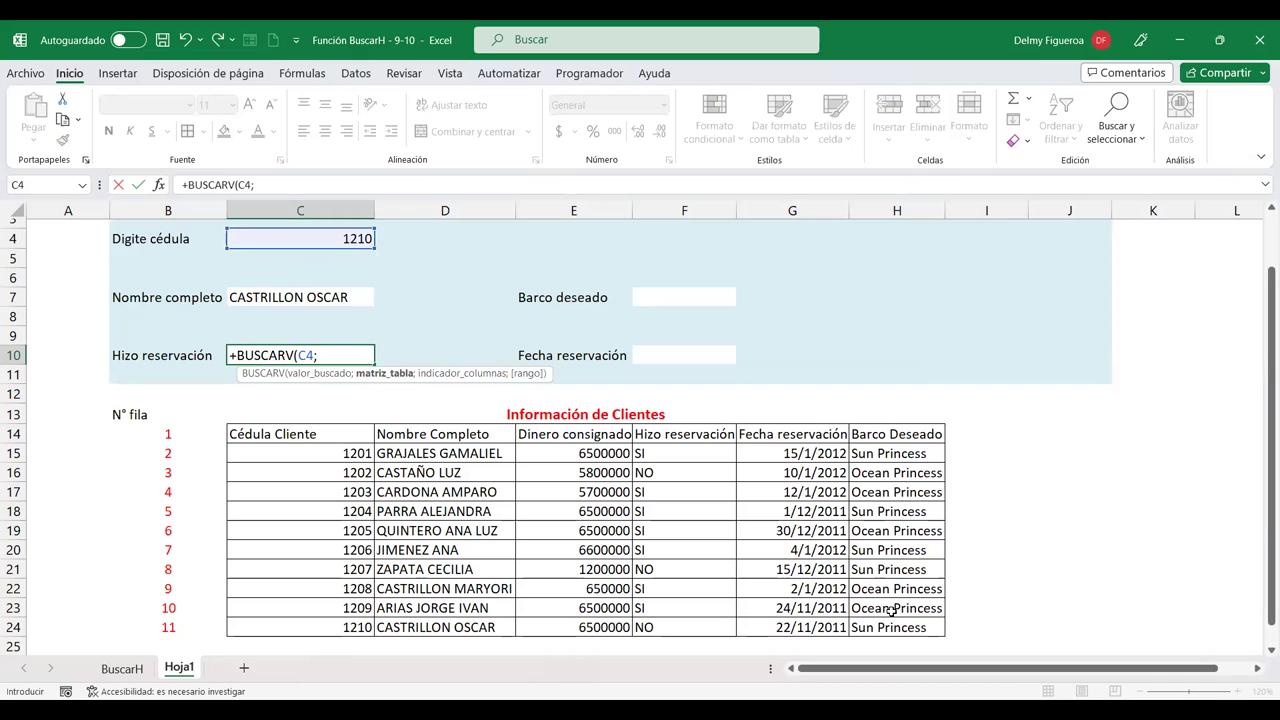
type("C14:H24")
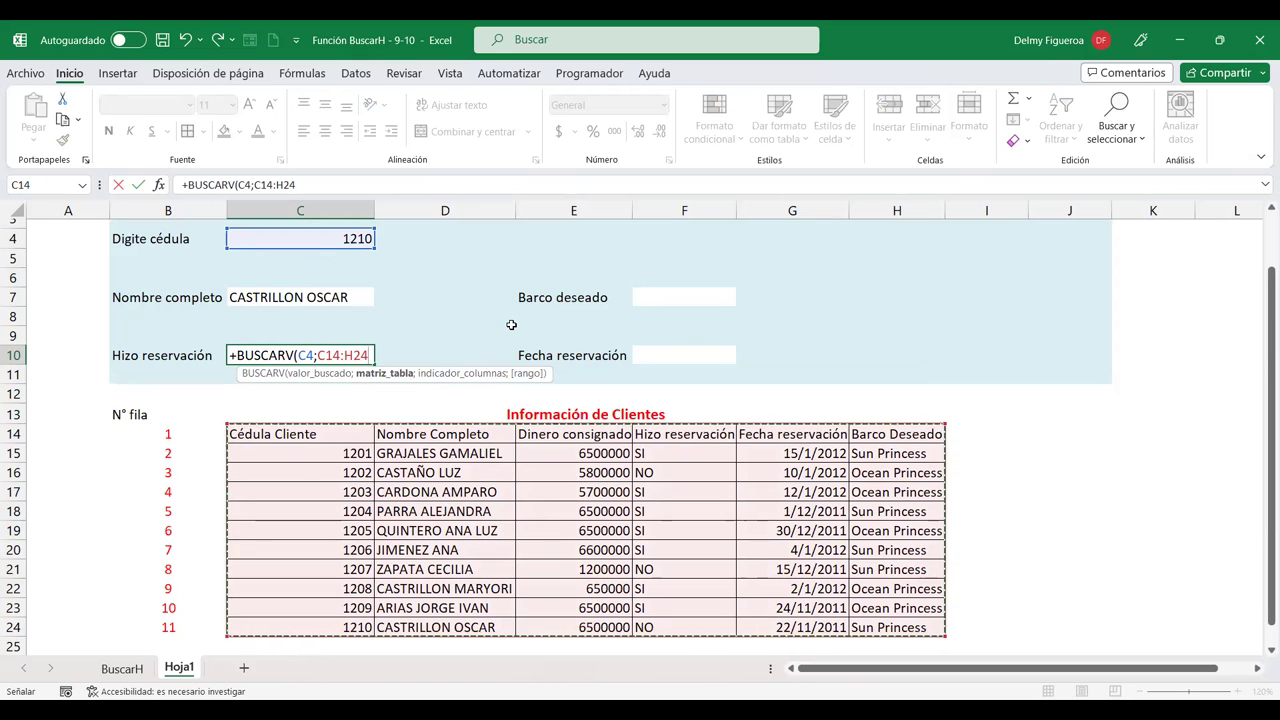
type(";4")
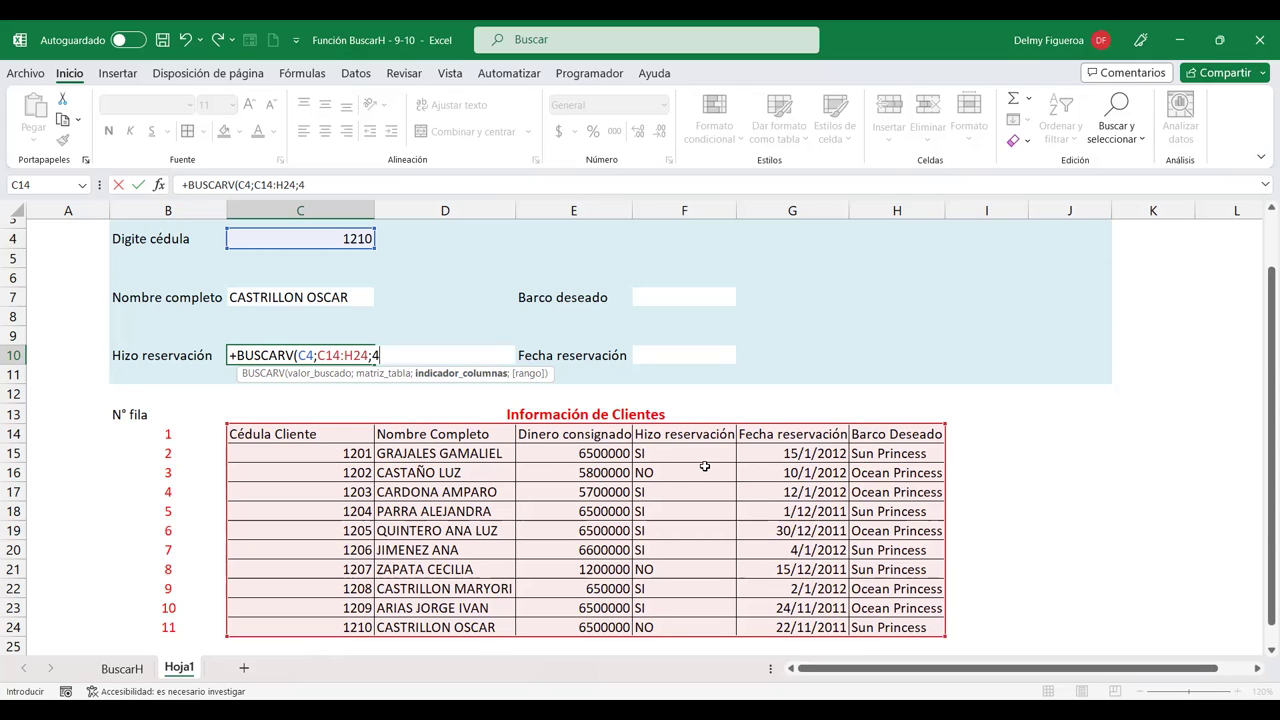
type(";")
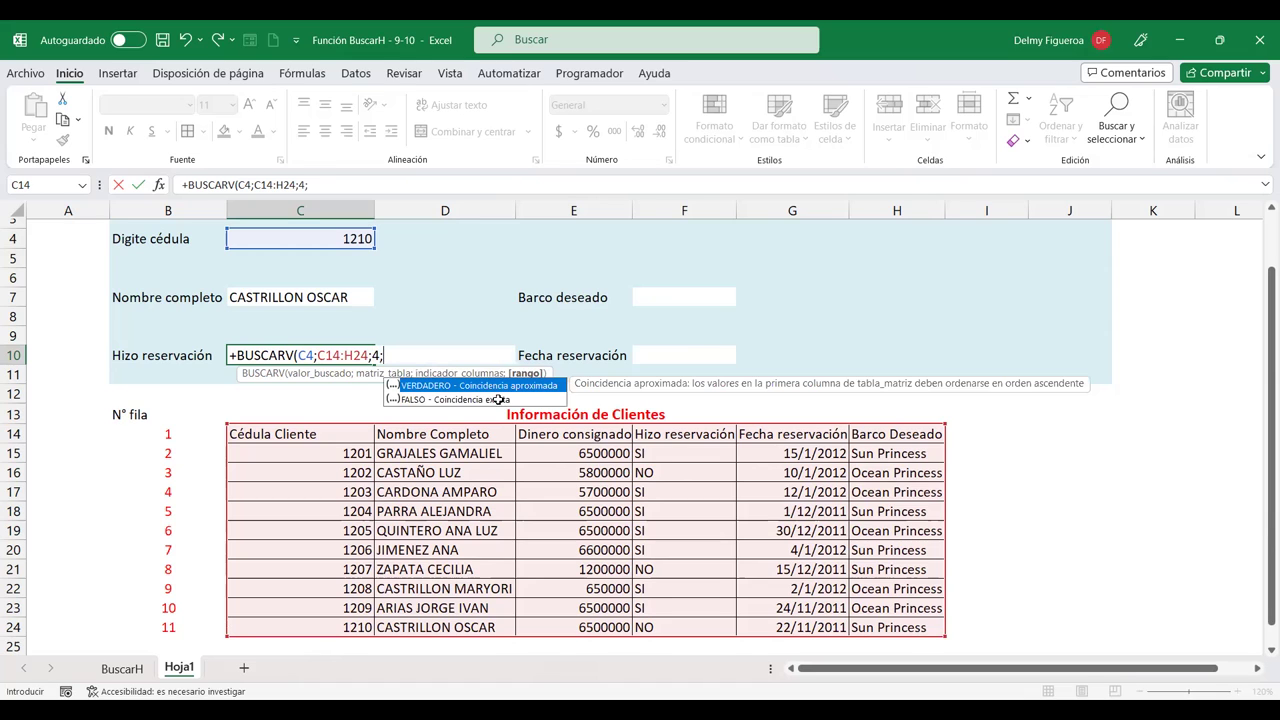
key("Return")
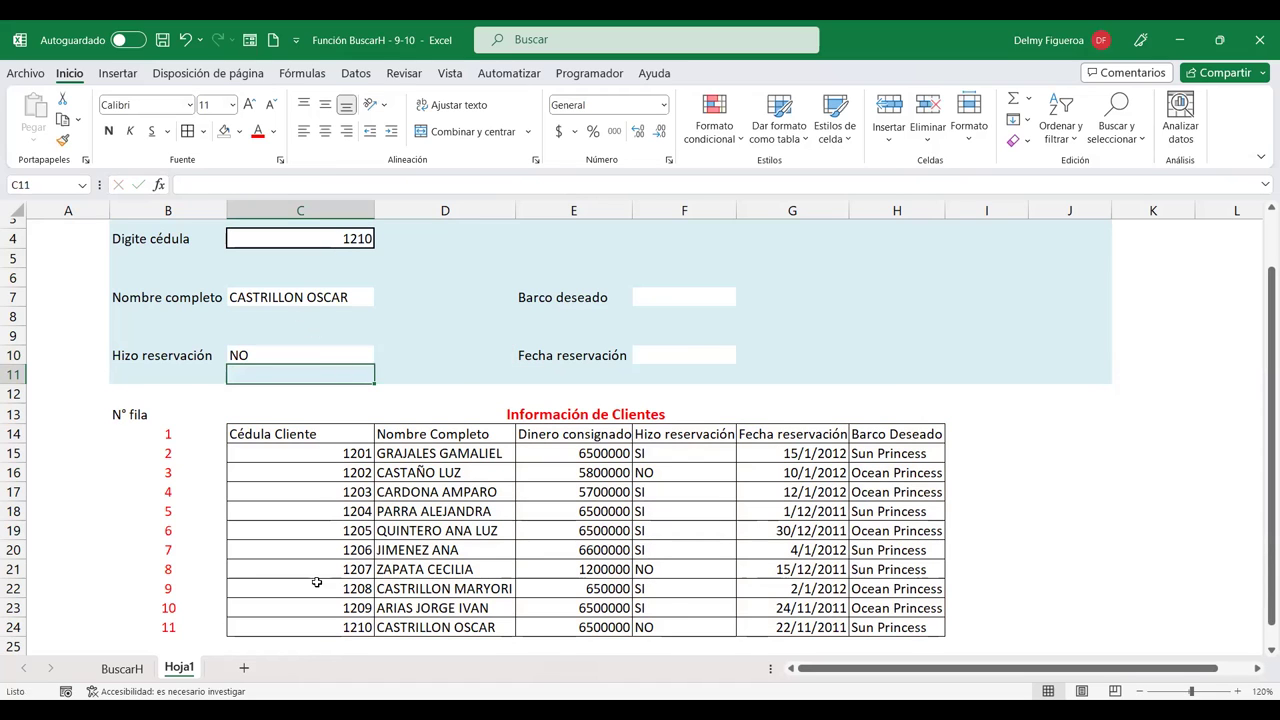
left_click(691, 625)
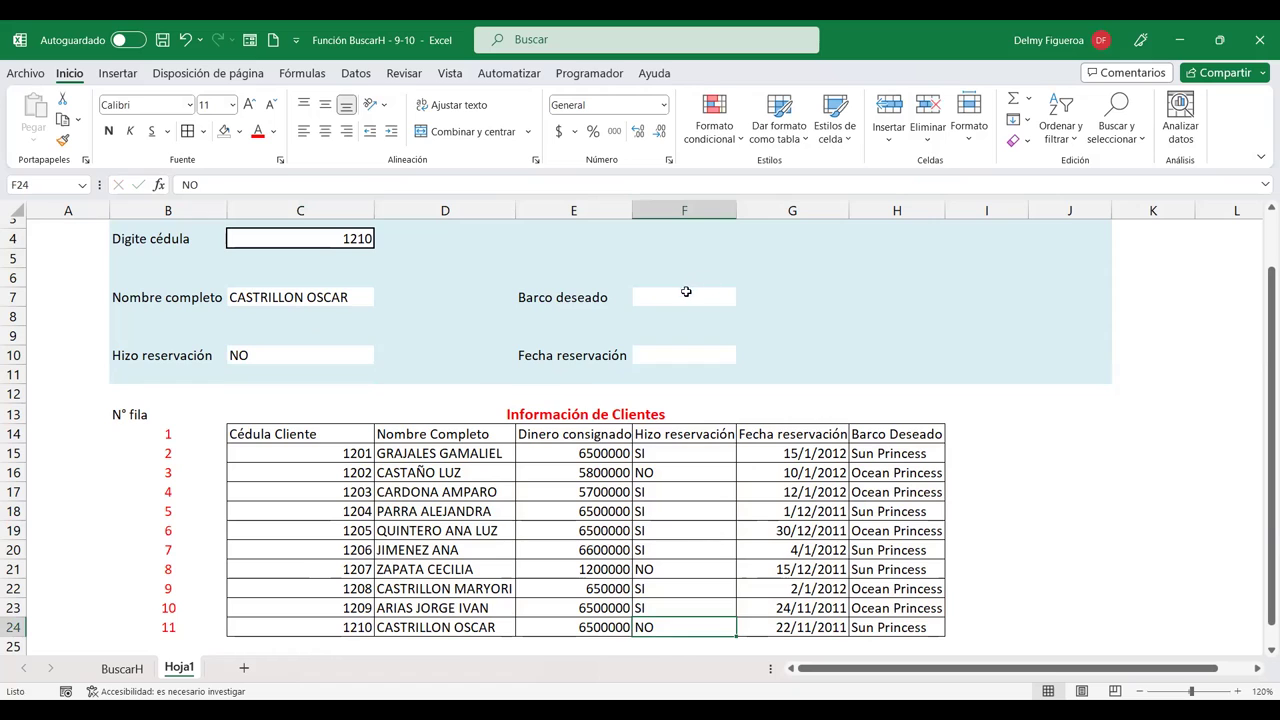
Enter +BUSCARV(C4;C14:H24;6;) in F7 to fetch the desired ship.
left_click(684, 295)
type("+")
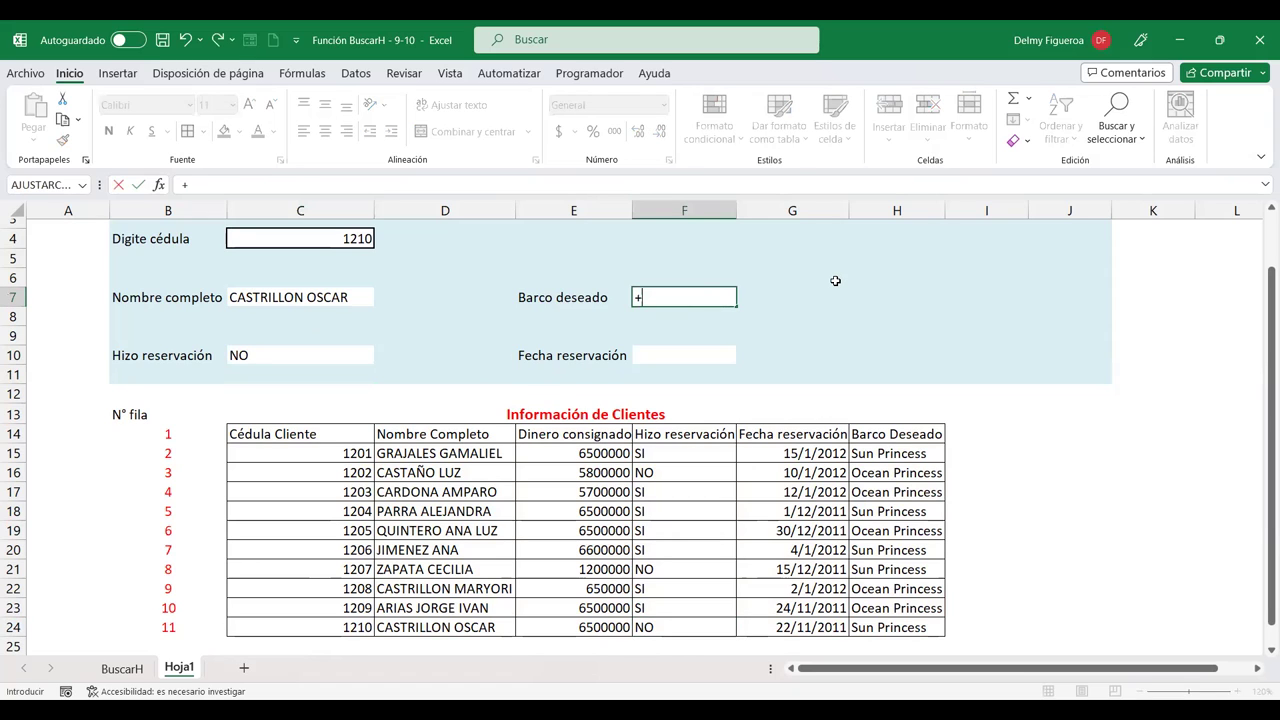
type("busc")
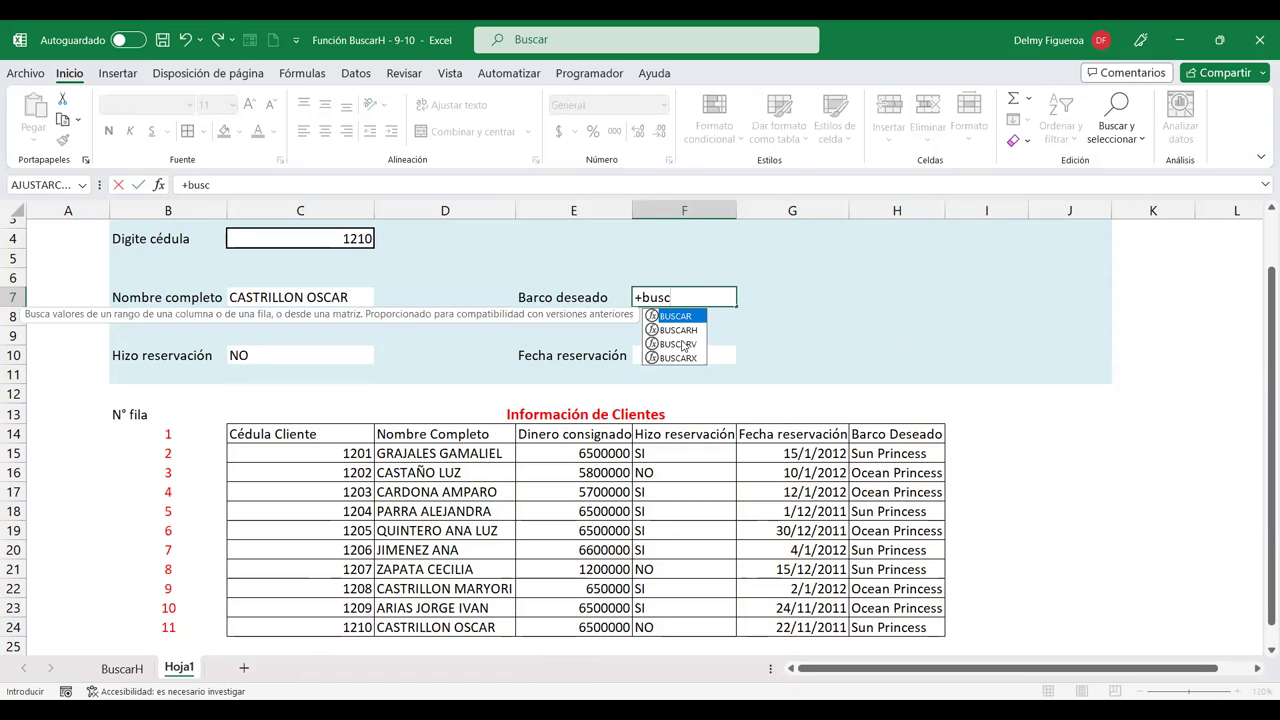
double_click(680, 343)
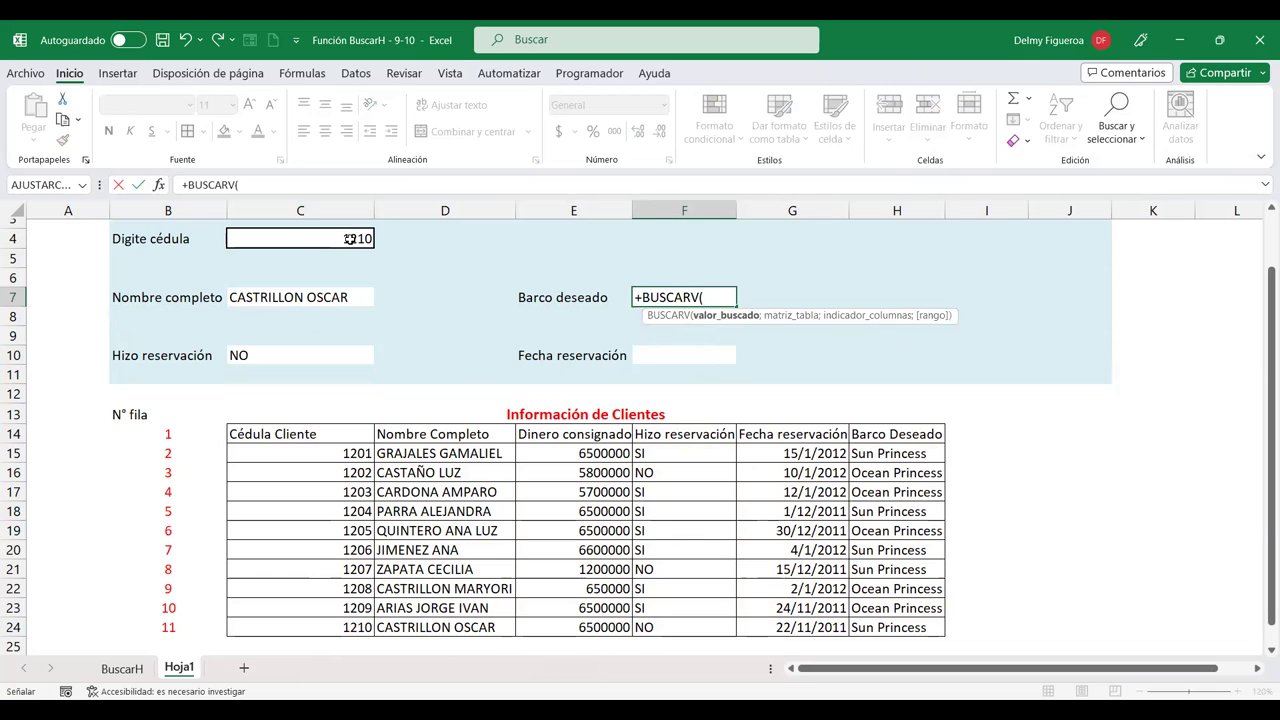
left_click(350, 239)
type(";")
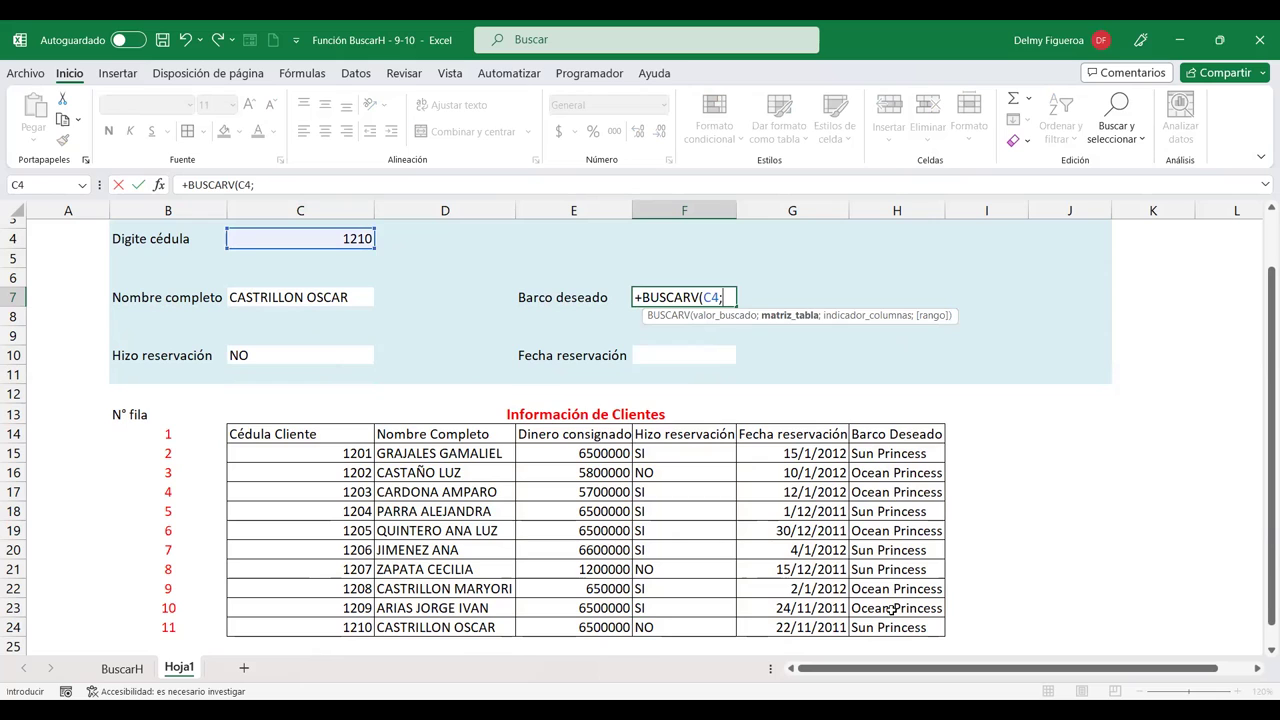
left_click_drag(300, 434, 880, 627)
type(";")
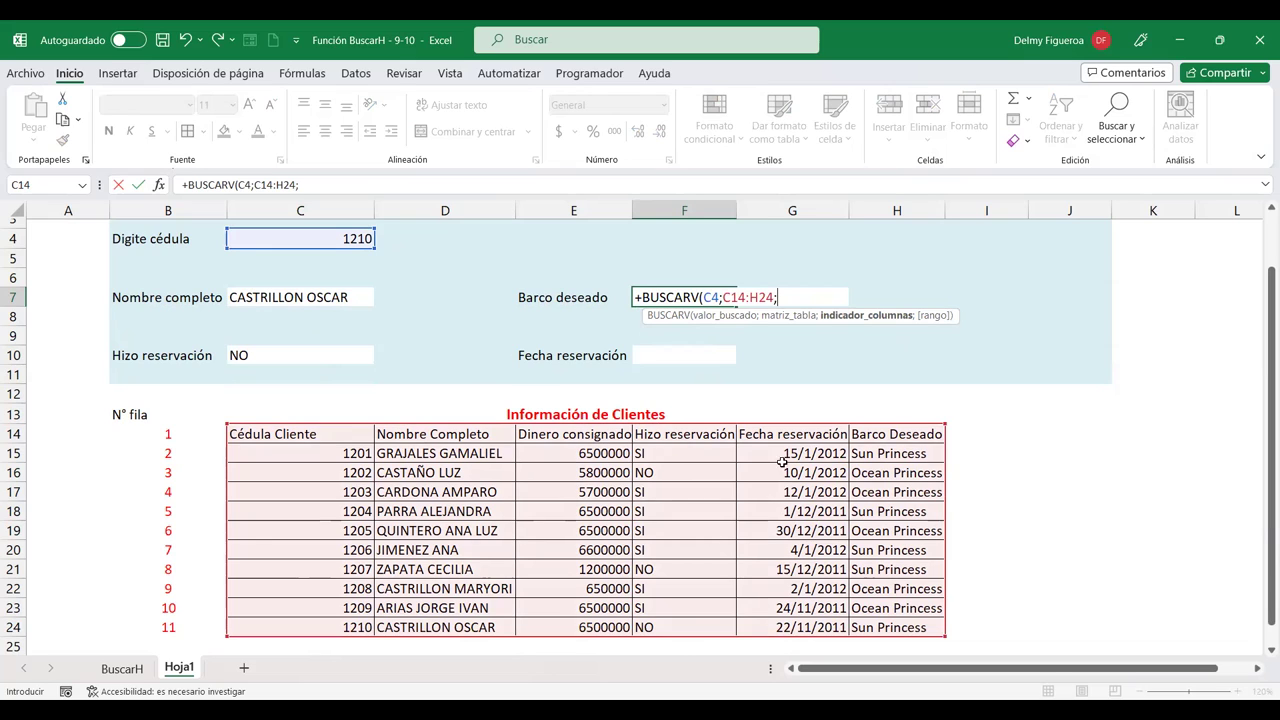
type("6")
type(";")
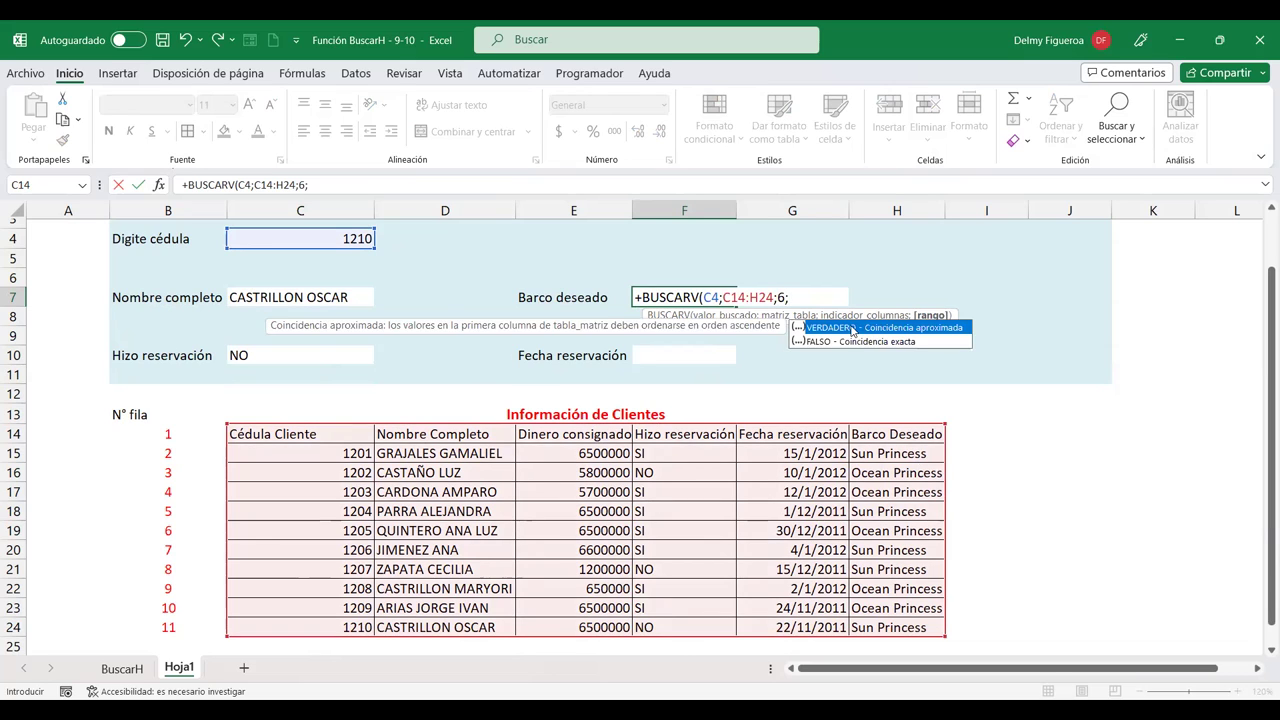
key("Return")
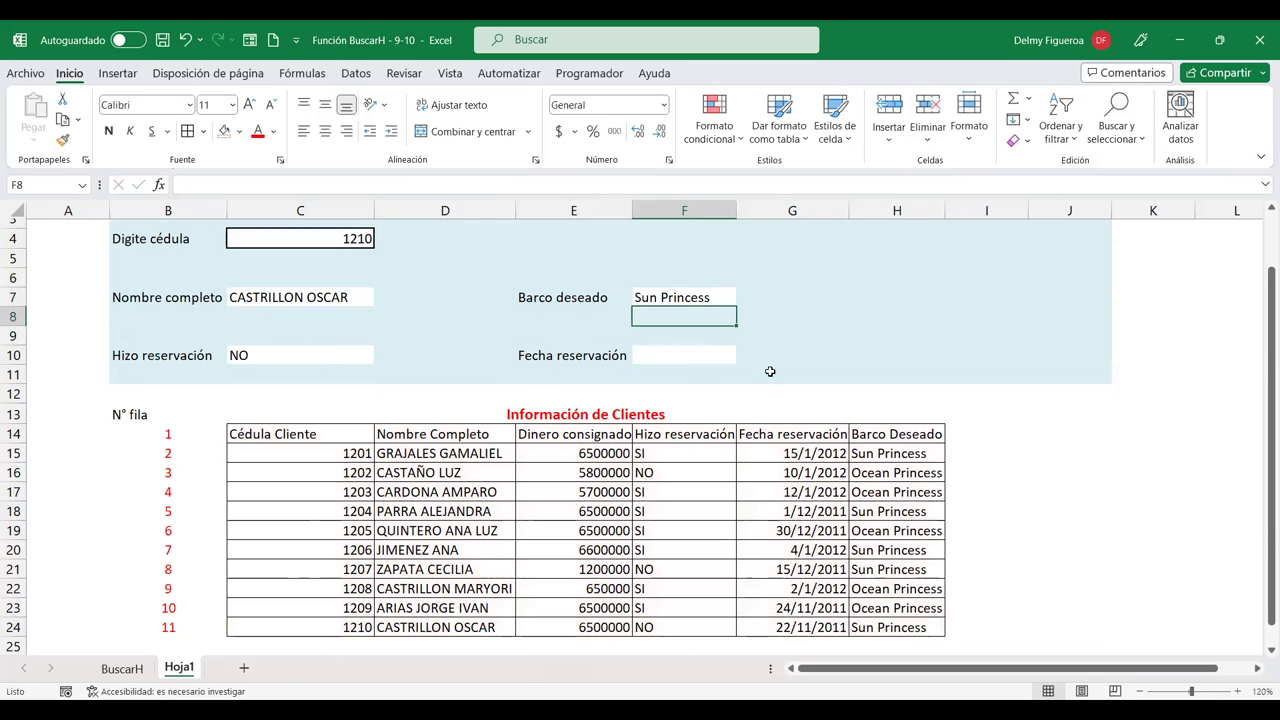
Enter =+BUSCARV(C4;C14:H24;5;FALSO) in F10 for the reservation date.
left_click(683, 361)
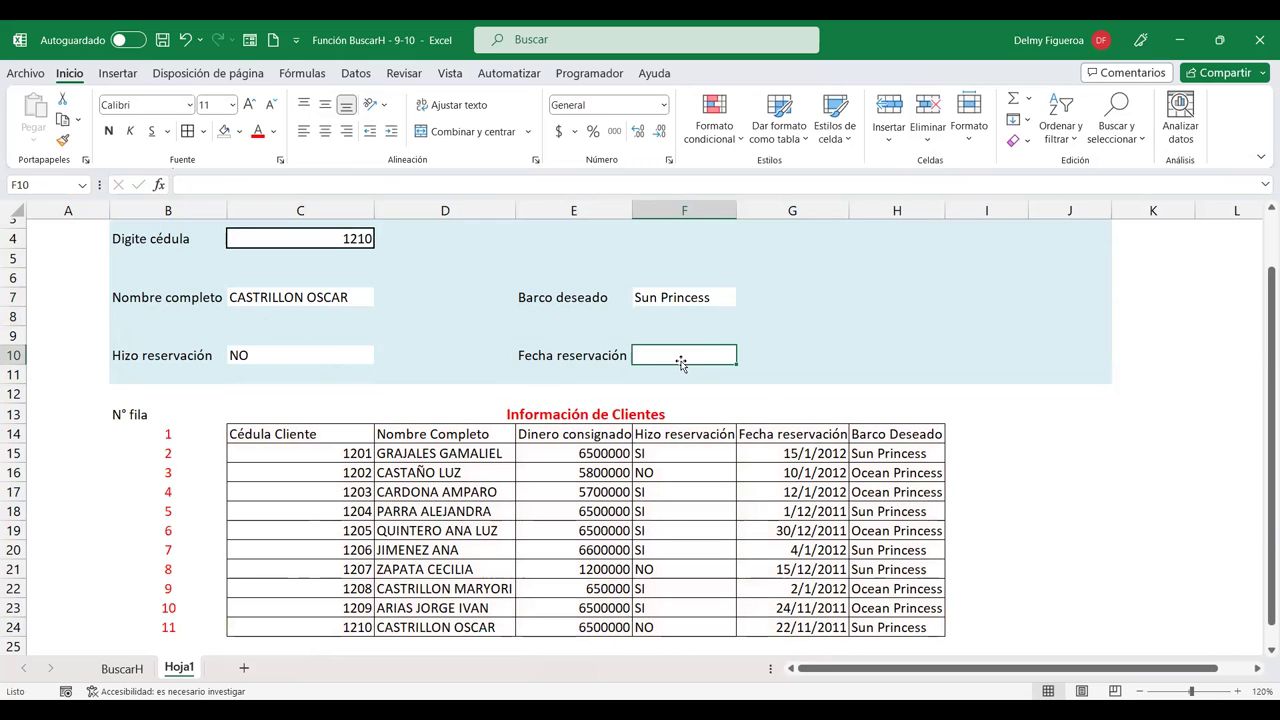
type("+")
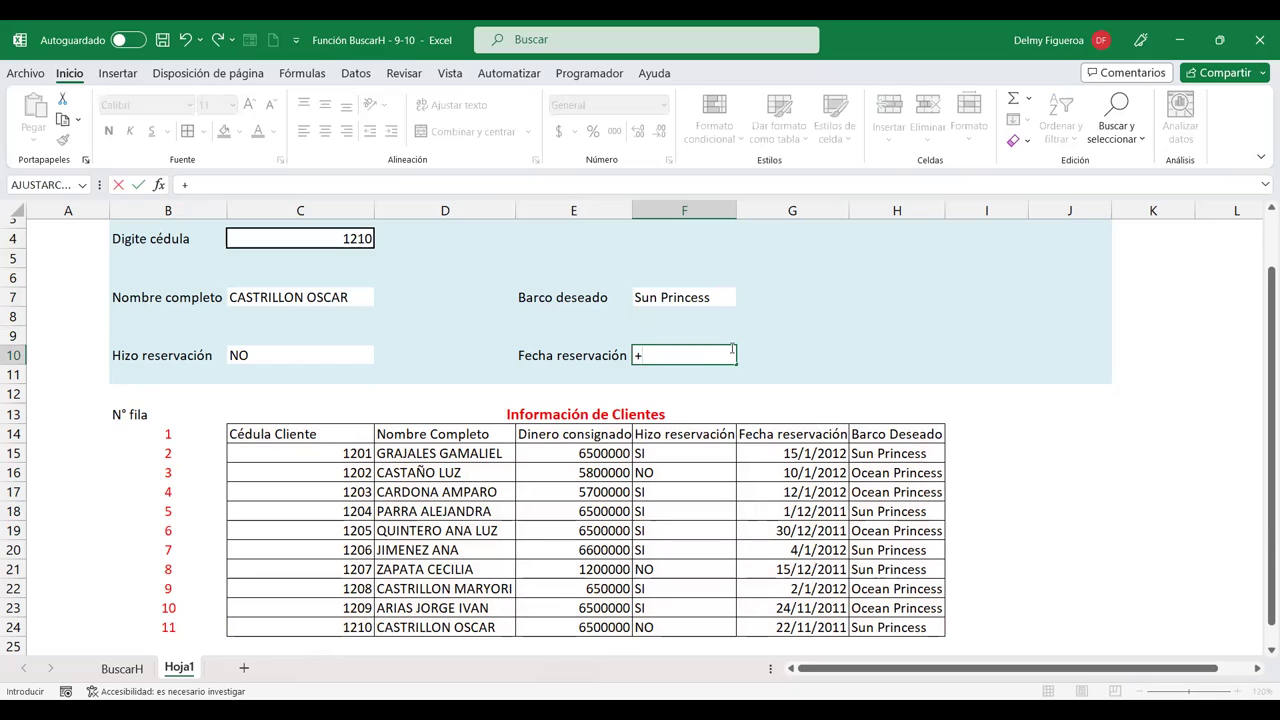
type("buscar")
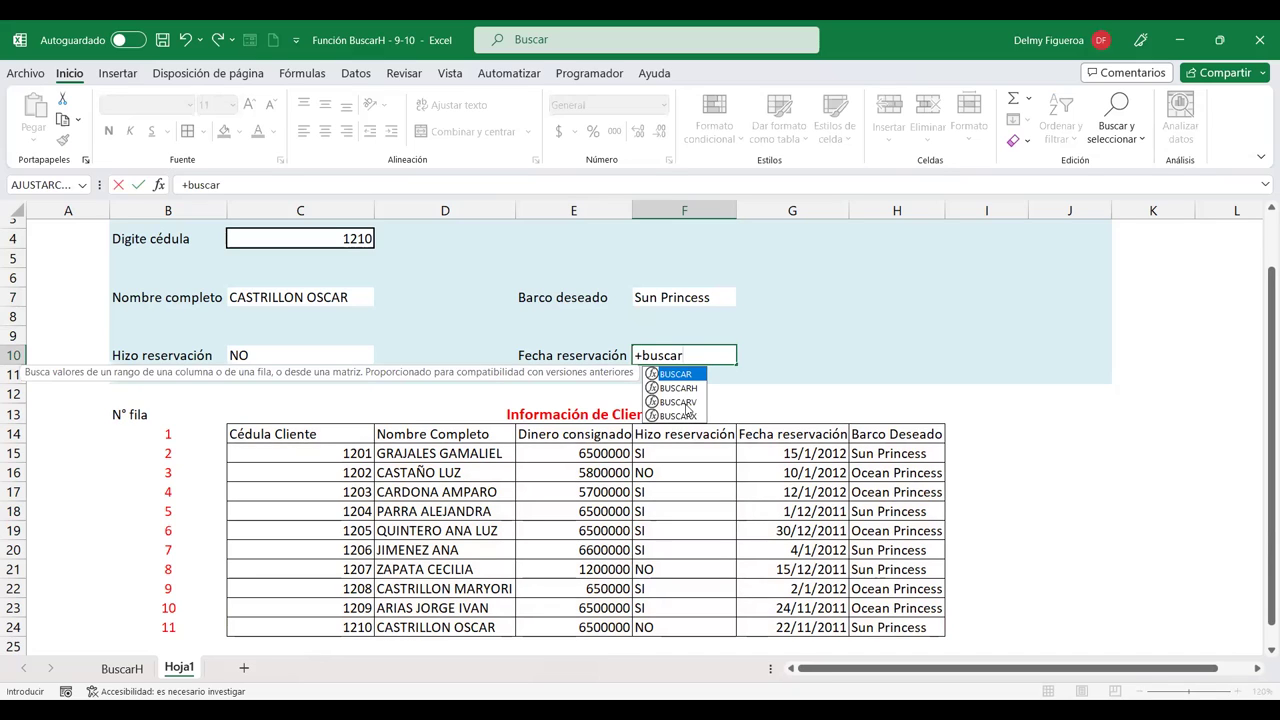
double_click(684, 401)
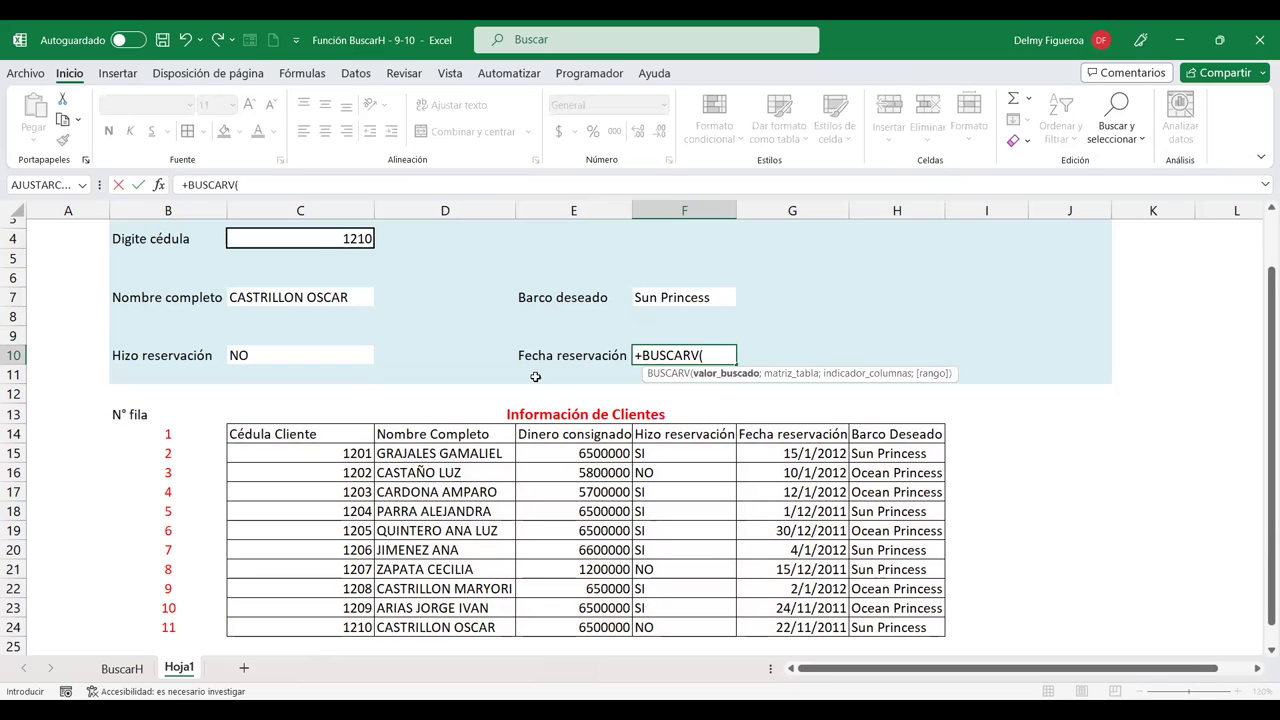
left_click(311, 237)
type(";")
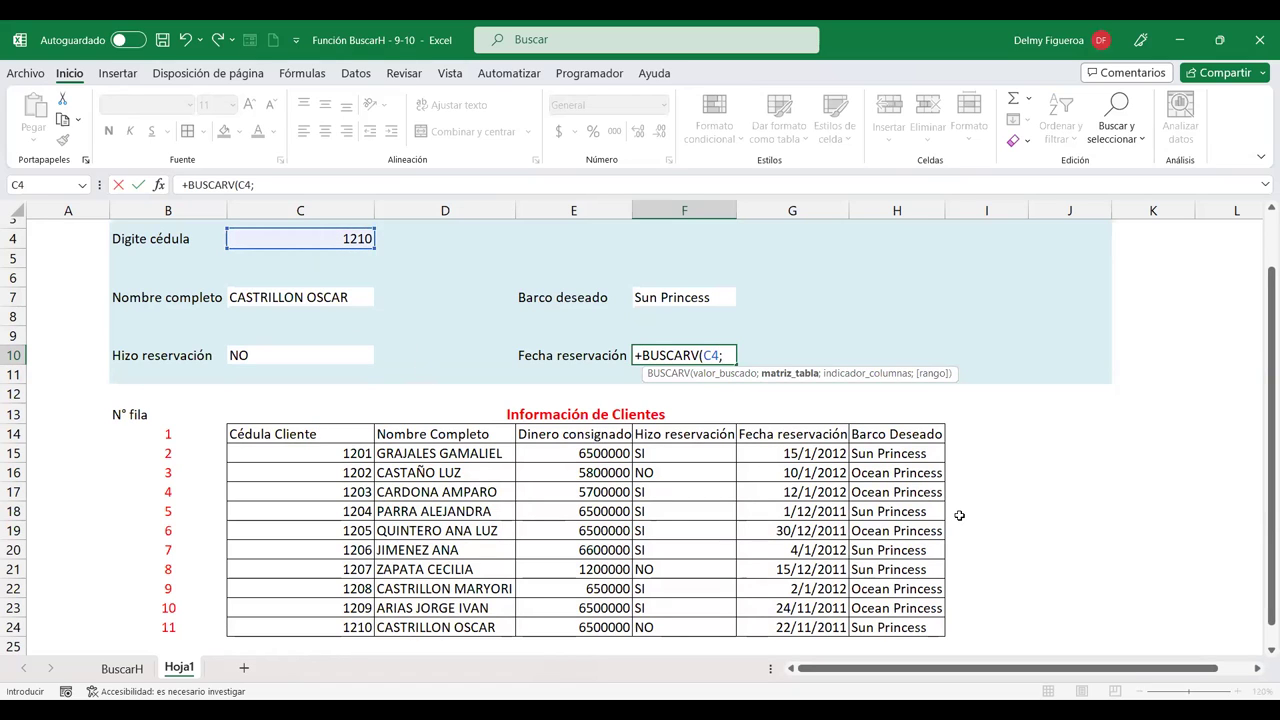
left_click_drag(228, 434, 911, 621)
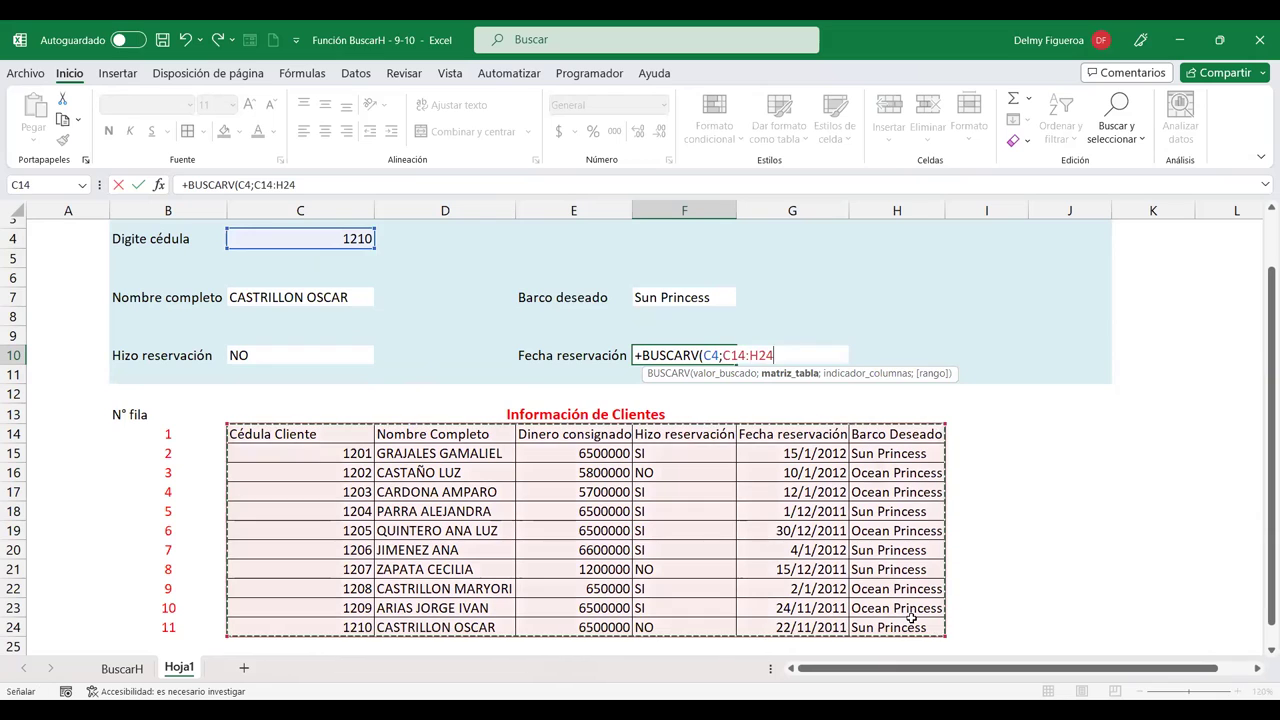
type(";")
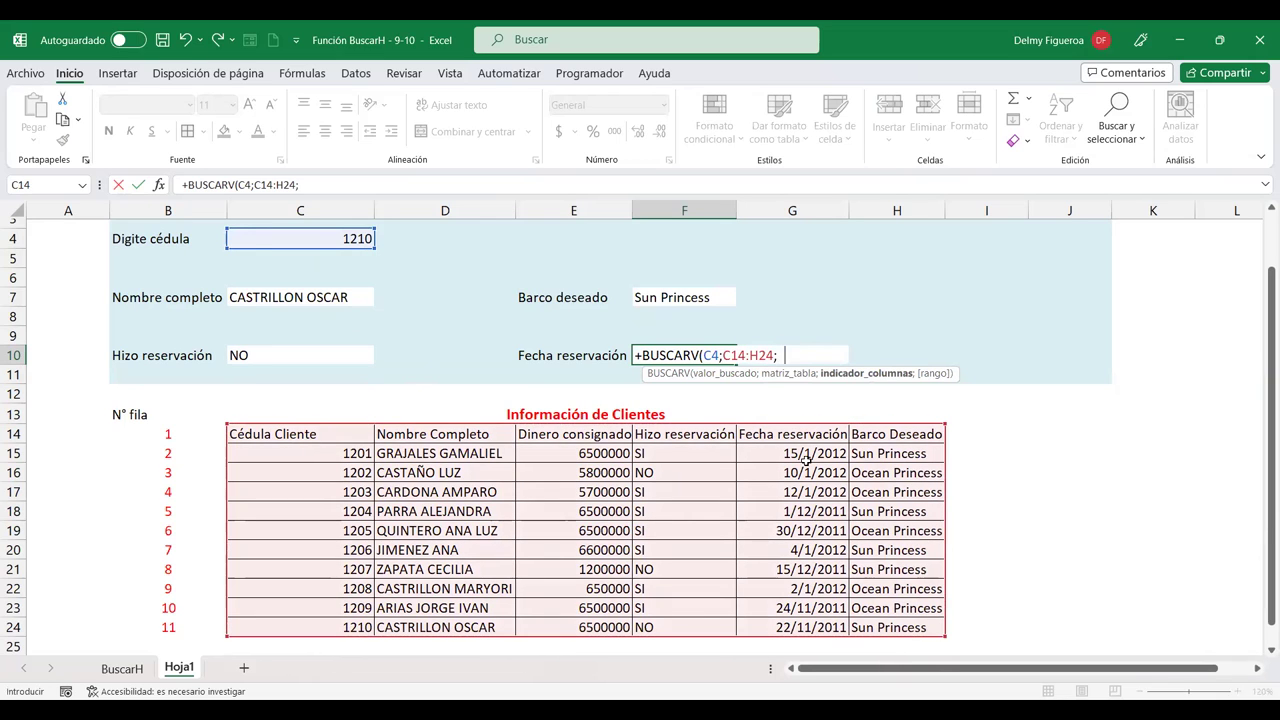
type("5;")
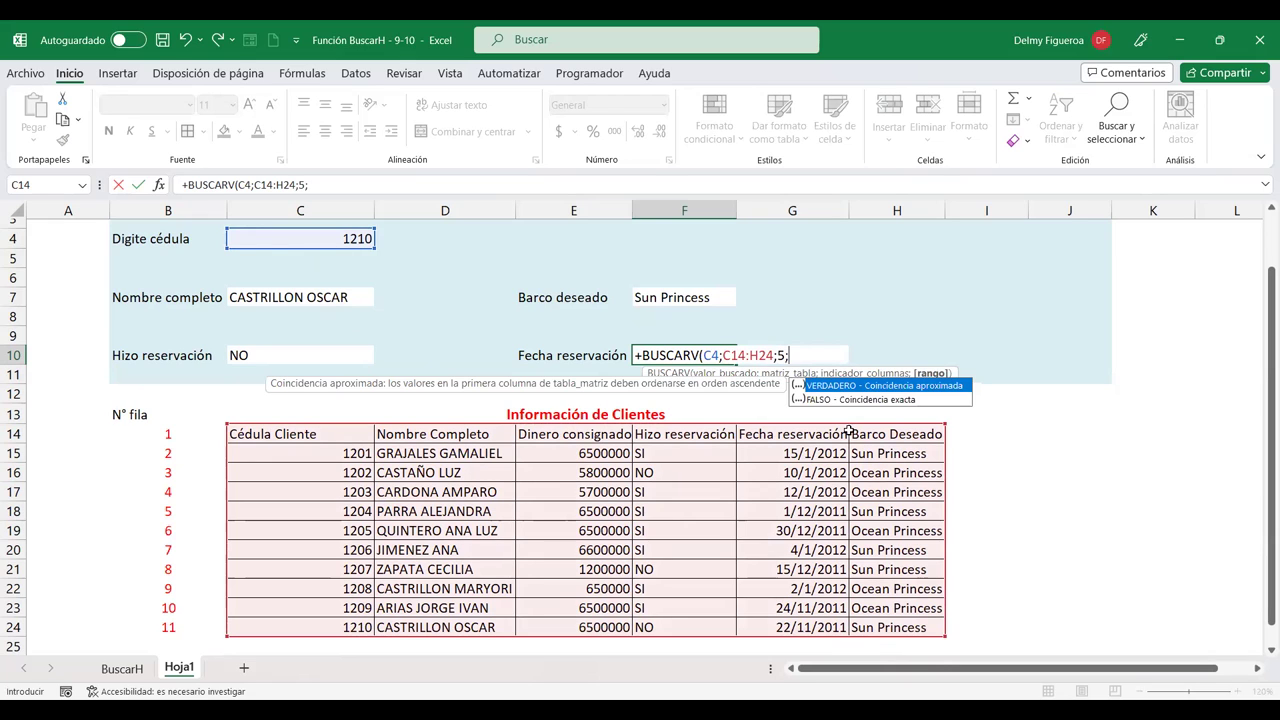
double_click(879, 400)
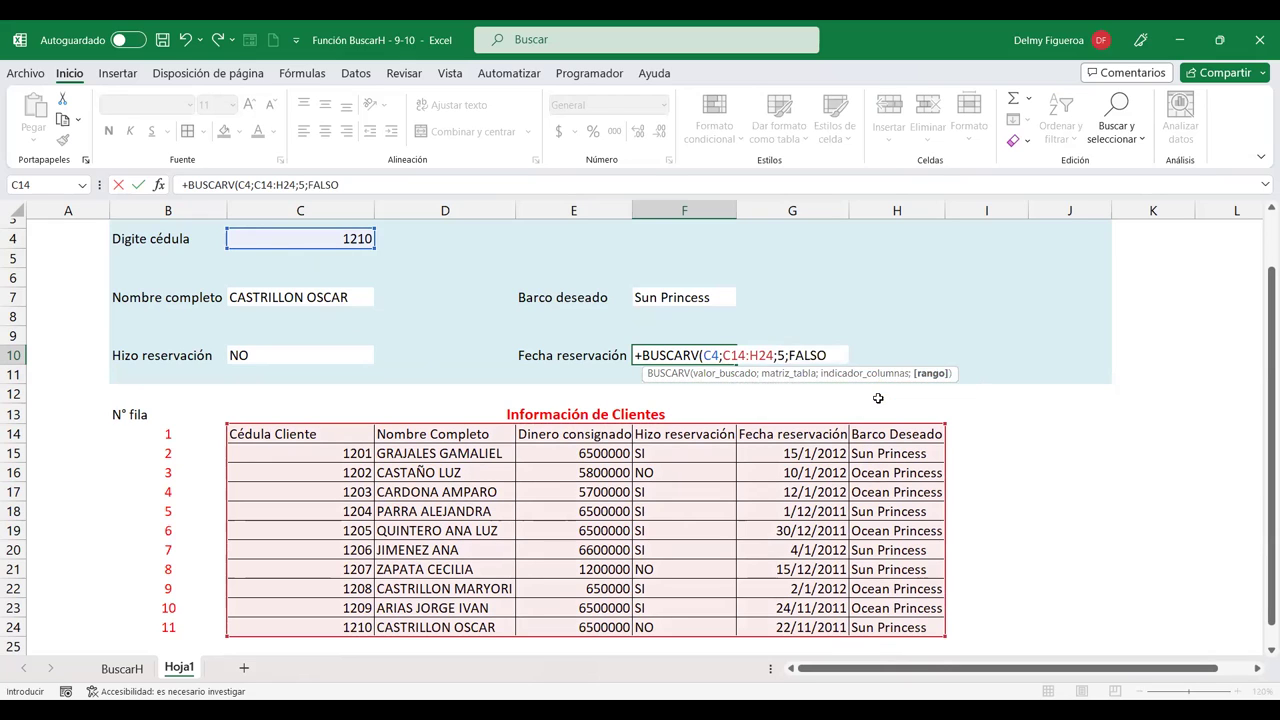
key("Return")
Format F10 as Fecha corta so it shows 22/11/2011.
left_click(712, 352)
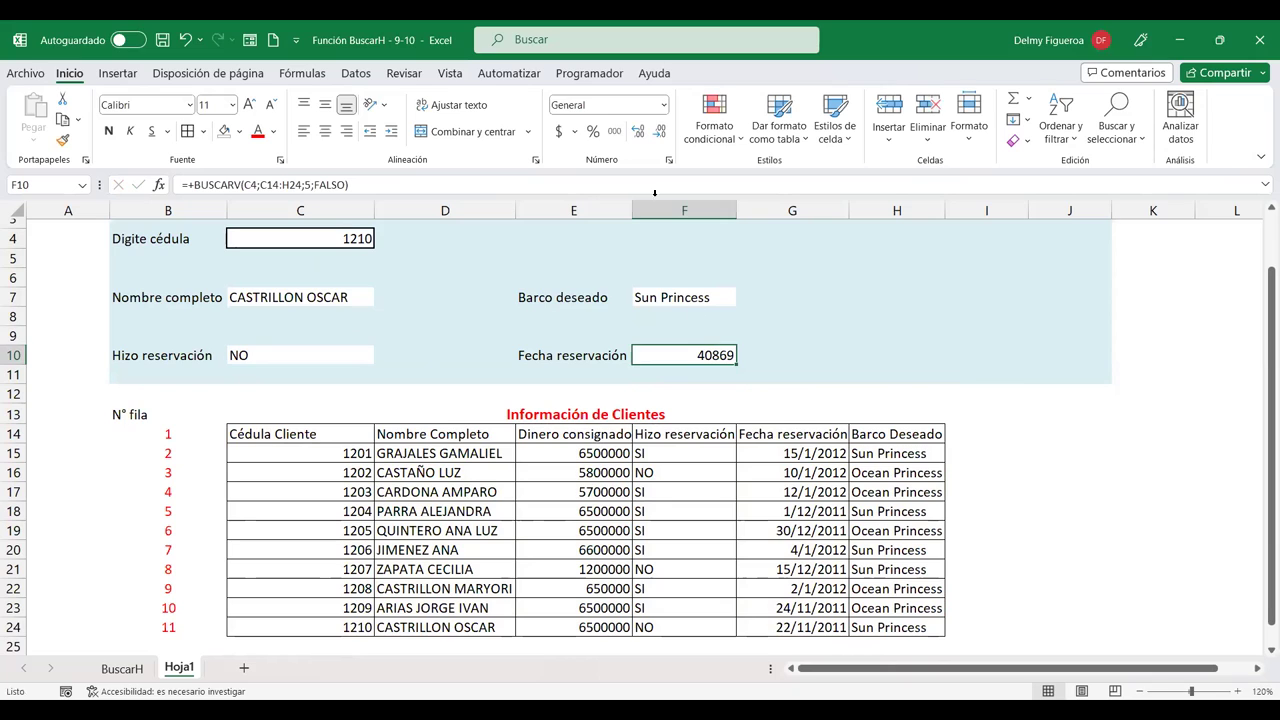
left_click(660, 108)
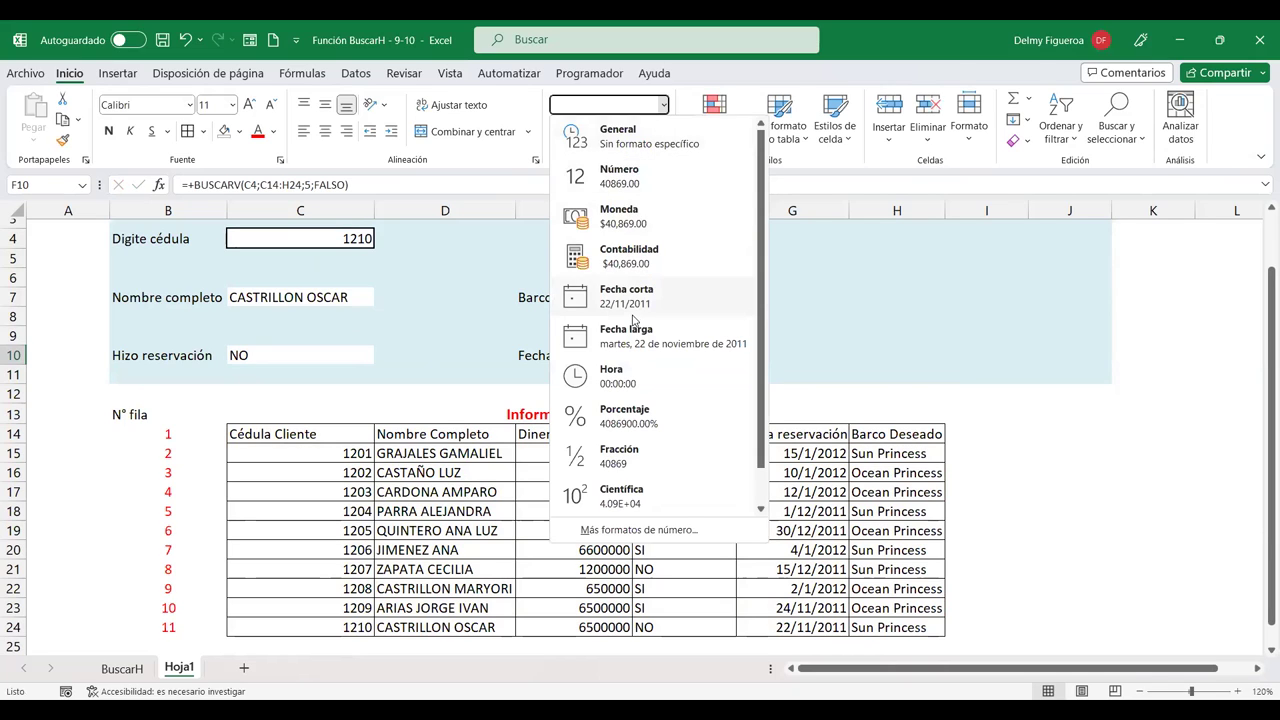
left_click(636, 300)
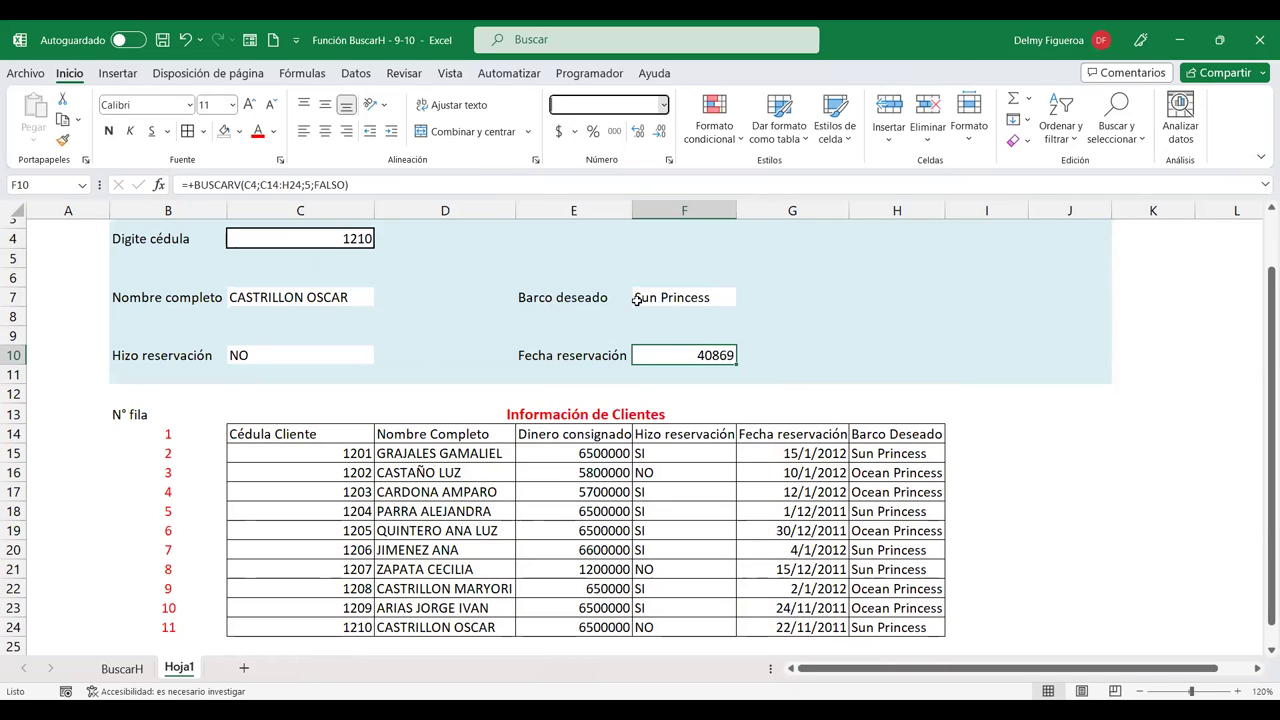
left_click(282, 241)
Enter cédula 1205 in C4, then make result cells C7, C10, F7 and F10 bold at size 12.
type("120")
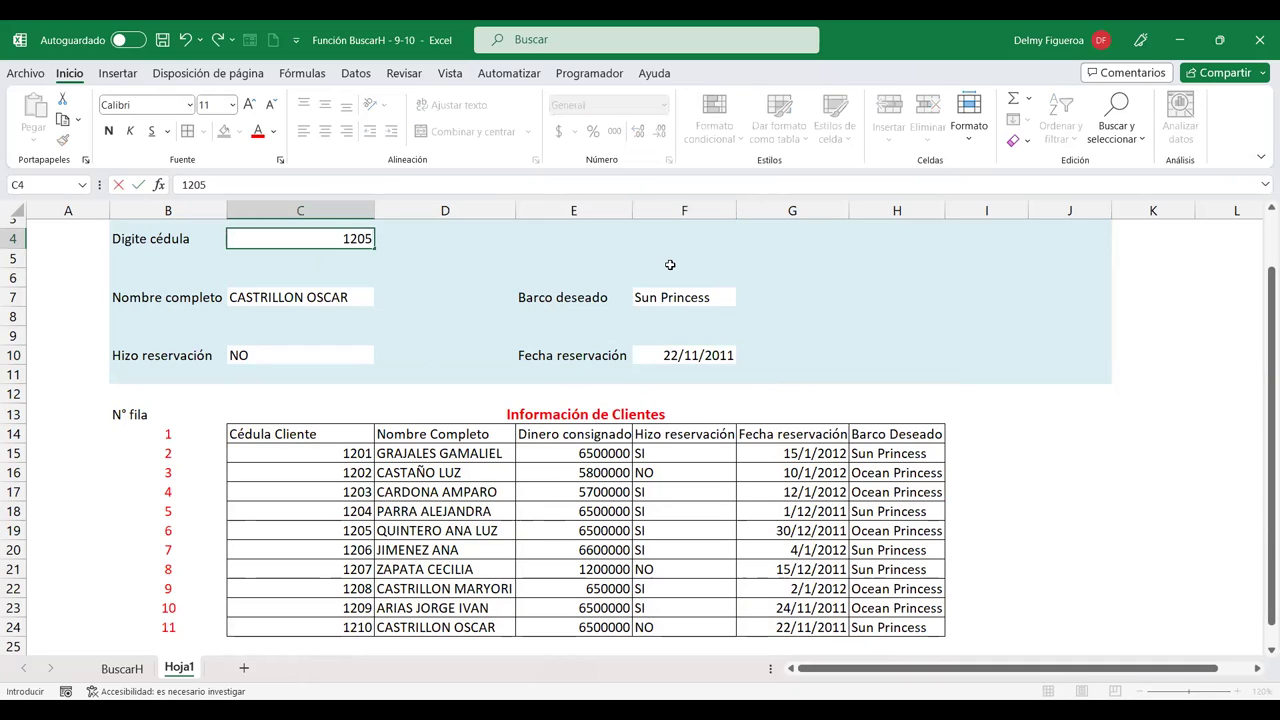
type("5")
key("Return")
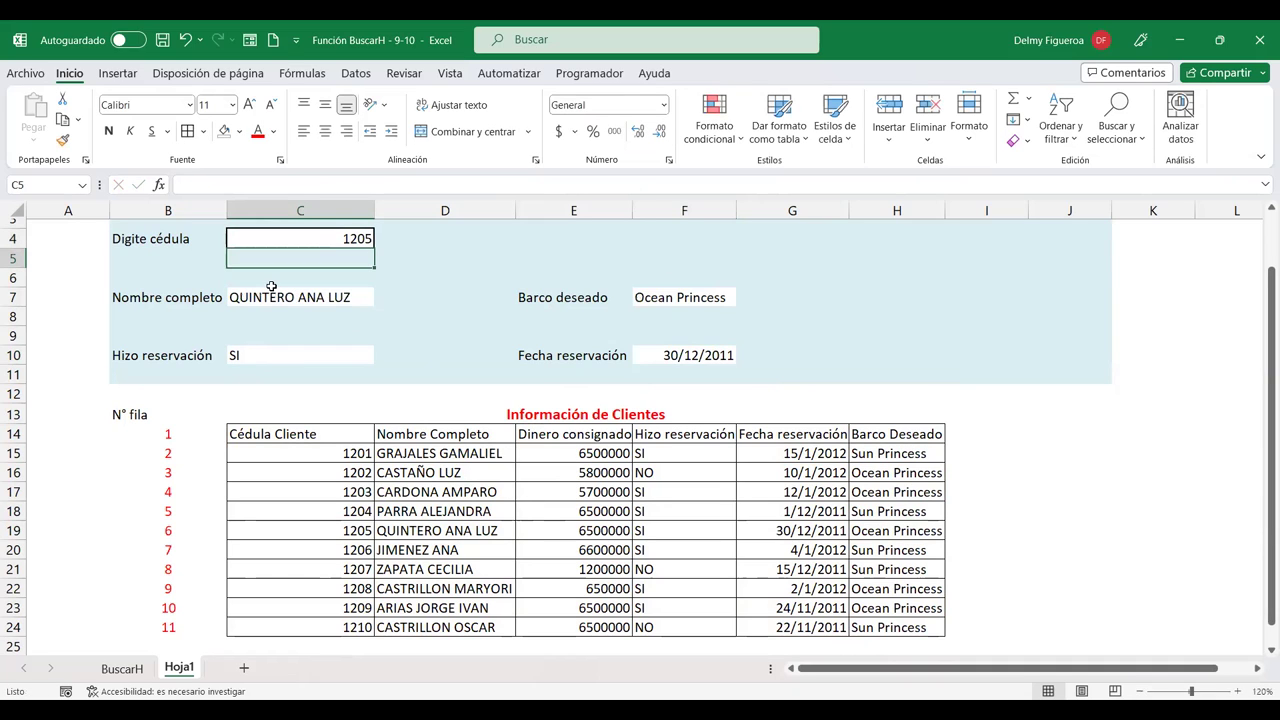
left_click(296, 294)
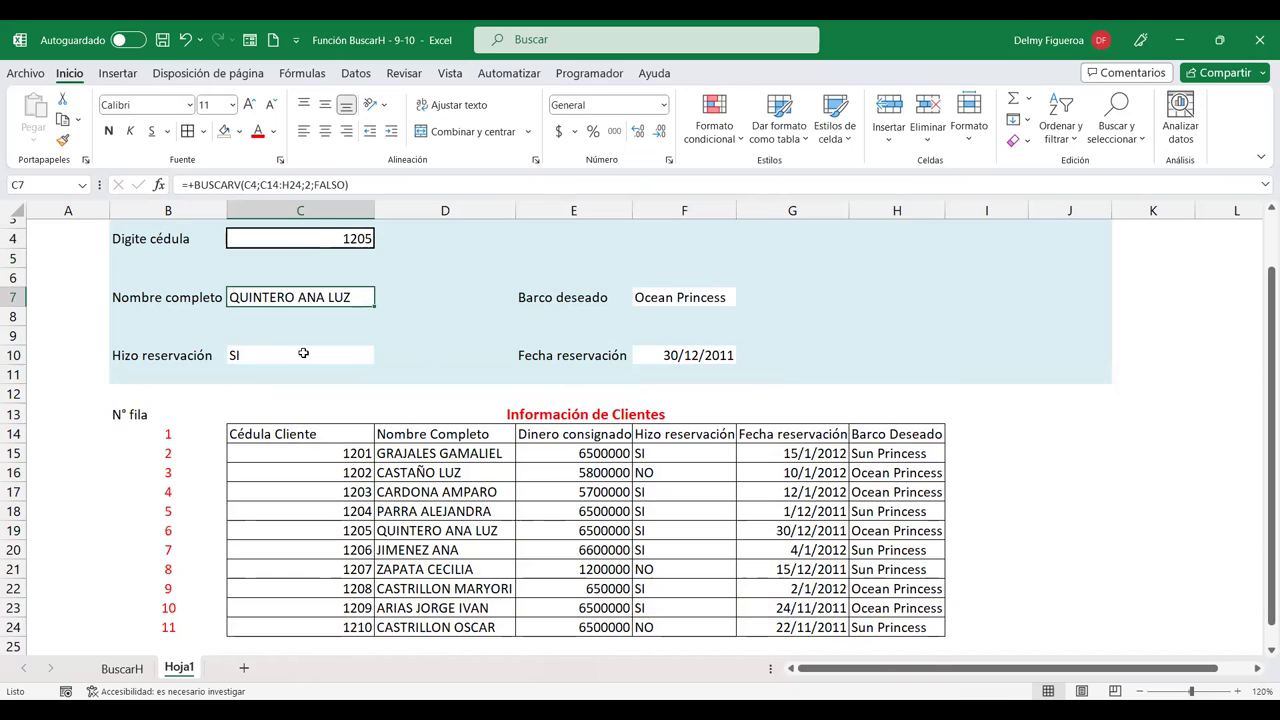
left_click(303, 354, "ctrl")
left_click(674, 296, "ctrl")
left_click(692, 355, "ctrl")
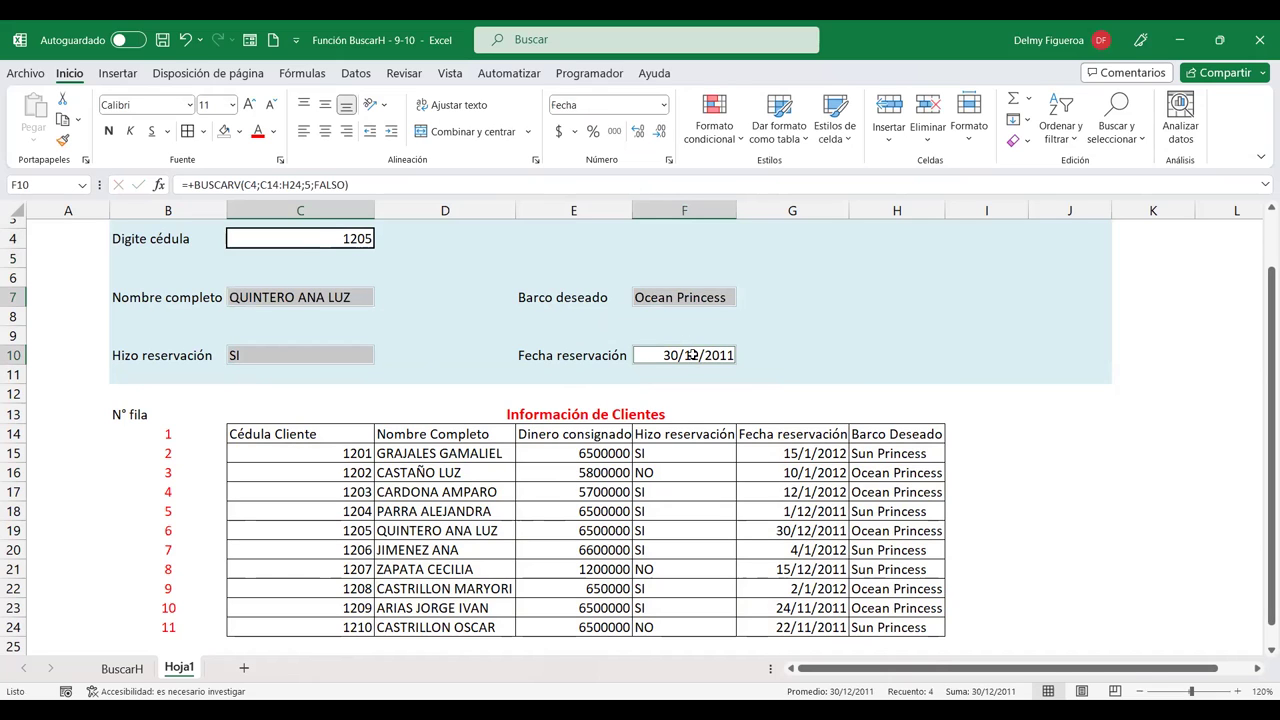
left_click(250, 105)
left_click(108, 131)
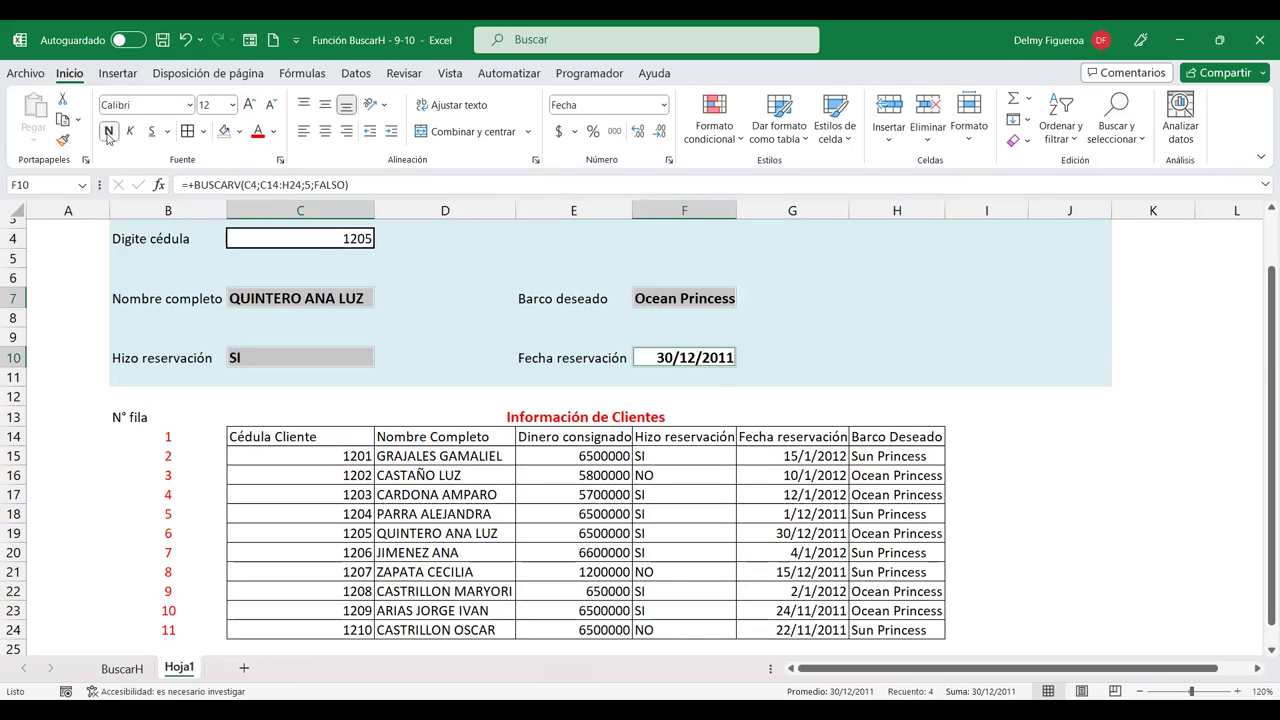
Enter cédula 1207 in C4 so the form shows NO, Sun Princess and 15/12/2011.
left_click(346, 234)
type("120")
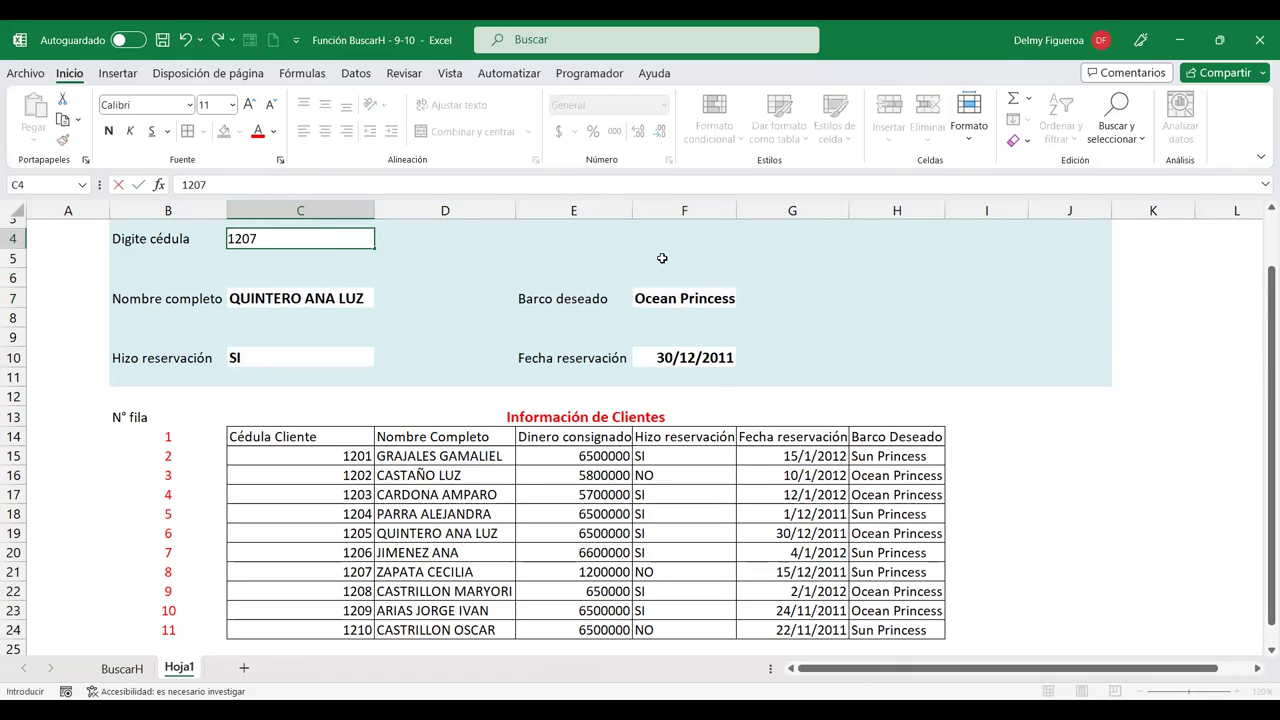
key("Return")
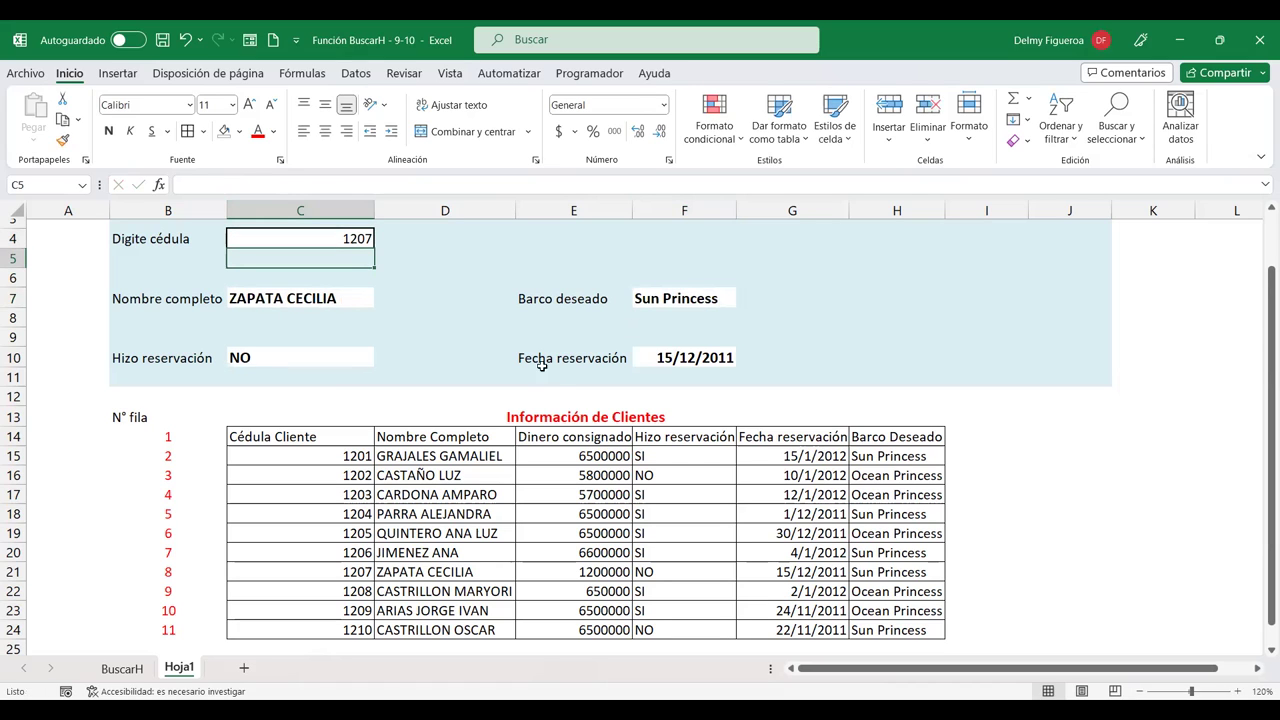
key("Up")
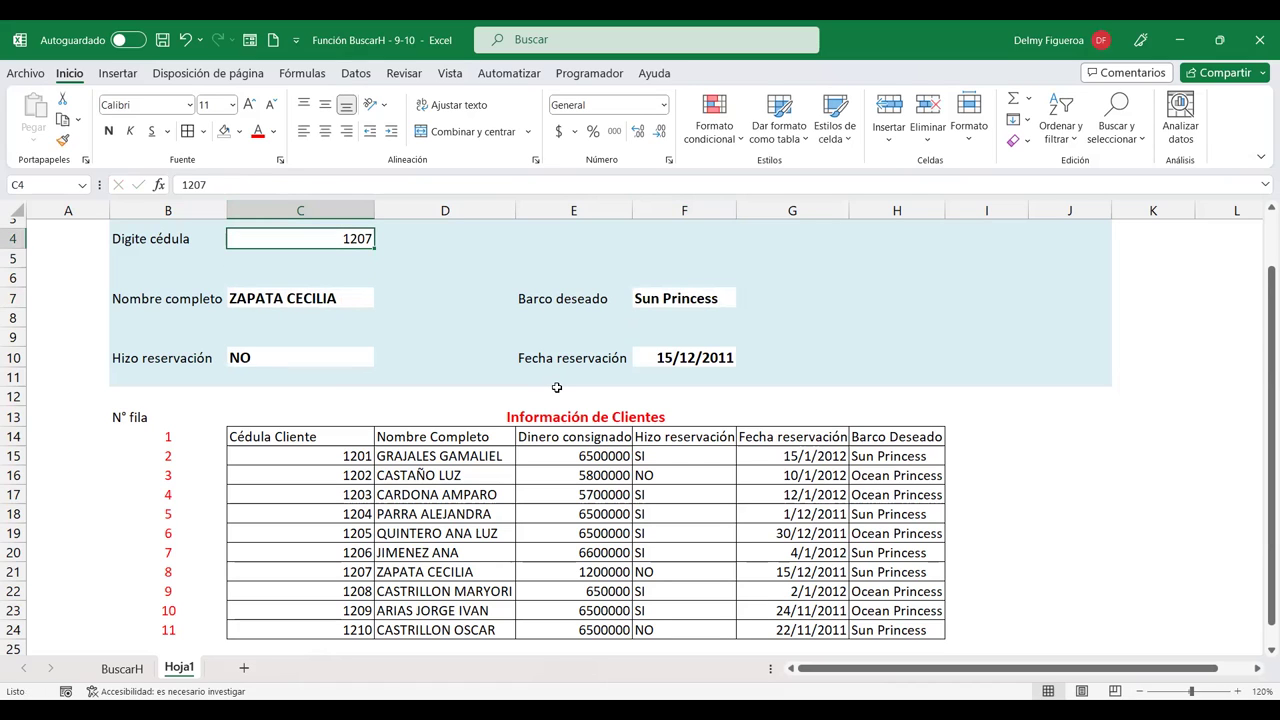
Bring the FORMULARIO DE CONSULTA form into view and enter cédula 1203 in C4, showing SI, Ocean Princess, 12/1/2012.
scroll(497, 494, "up", 1)
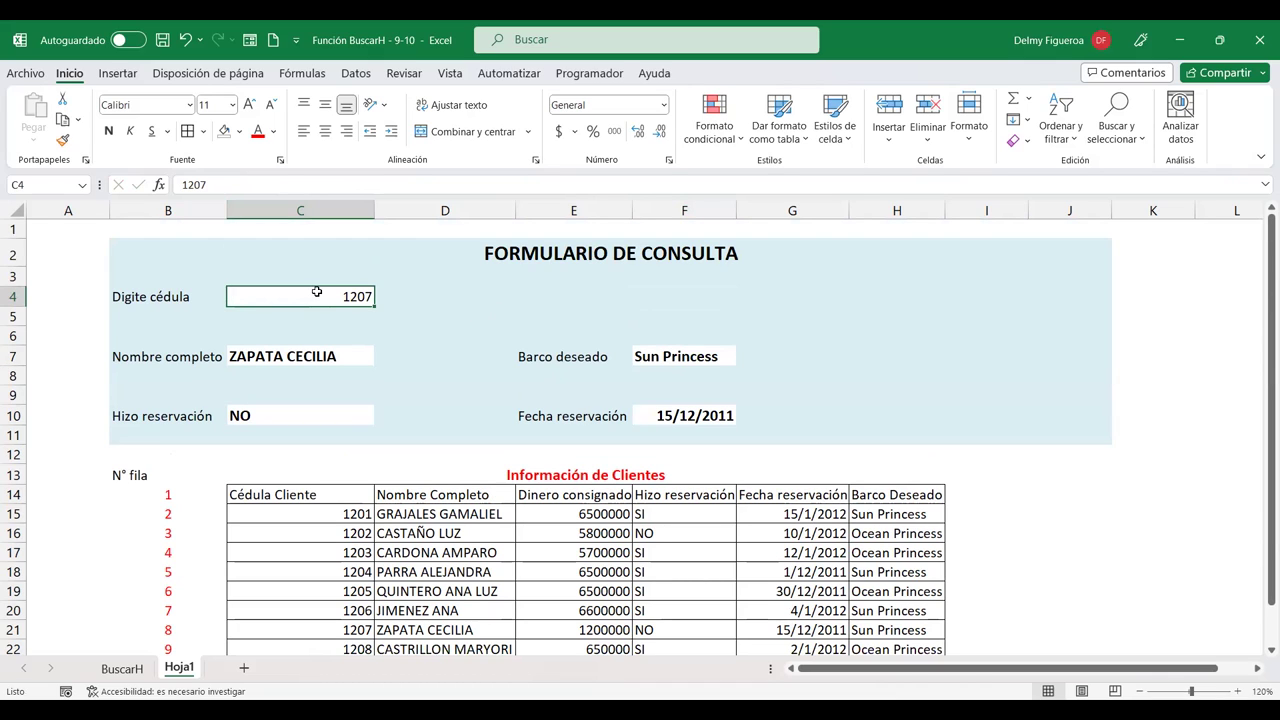
left_click(500, 262)
left_click_drag(506, 277, 678, 425)
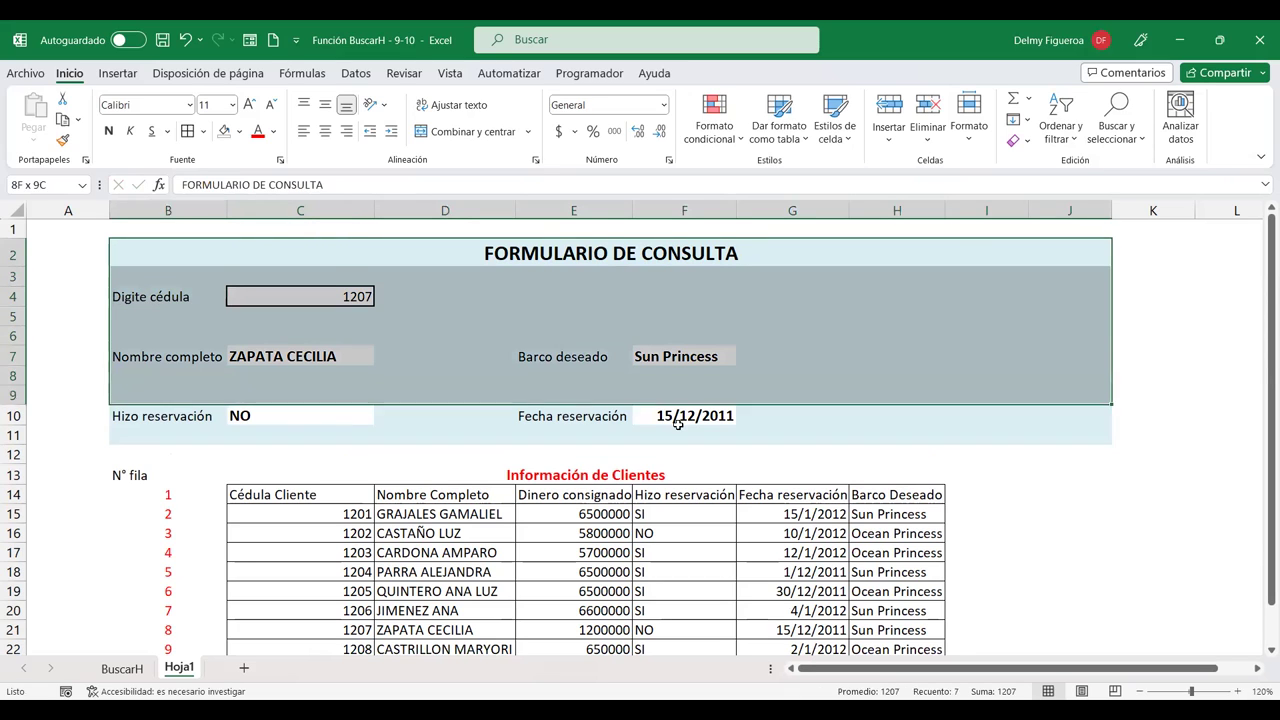
left_click(768, 377)
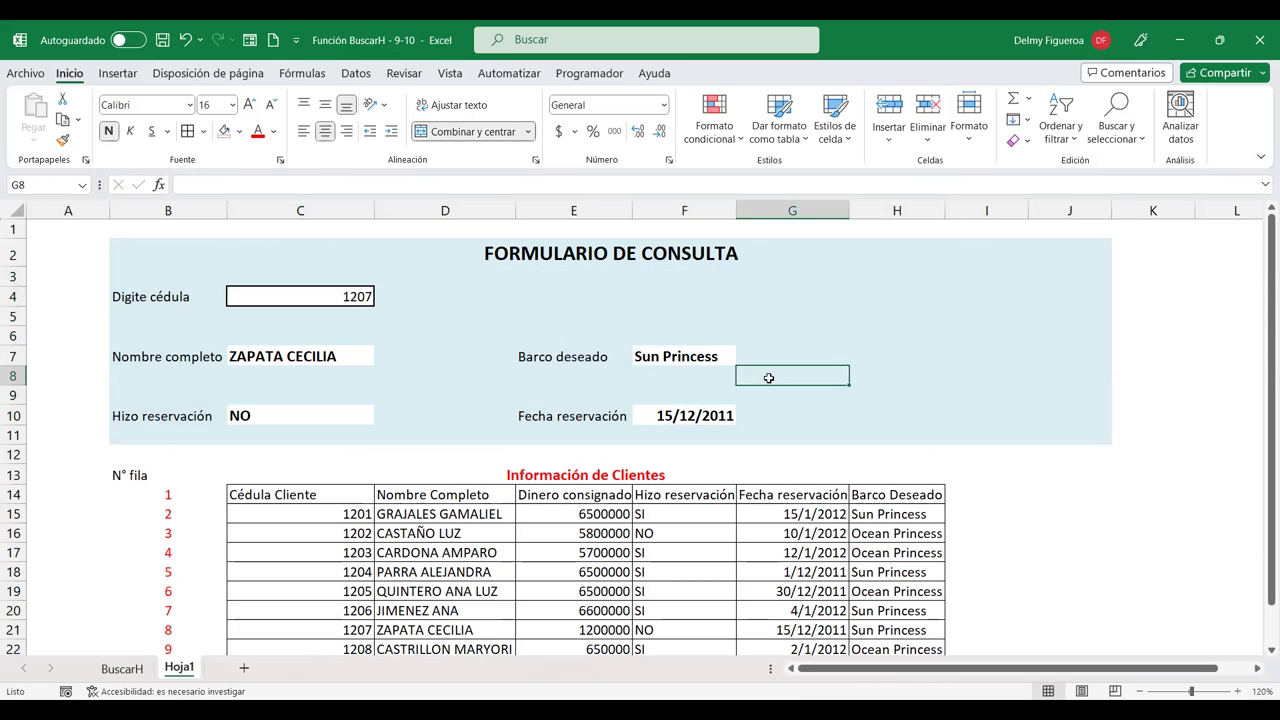
left_click(946, 333)
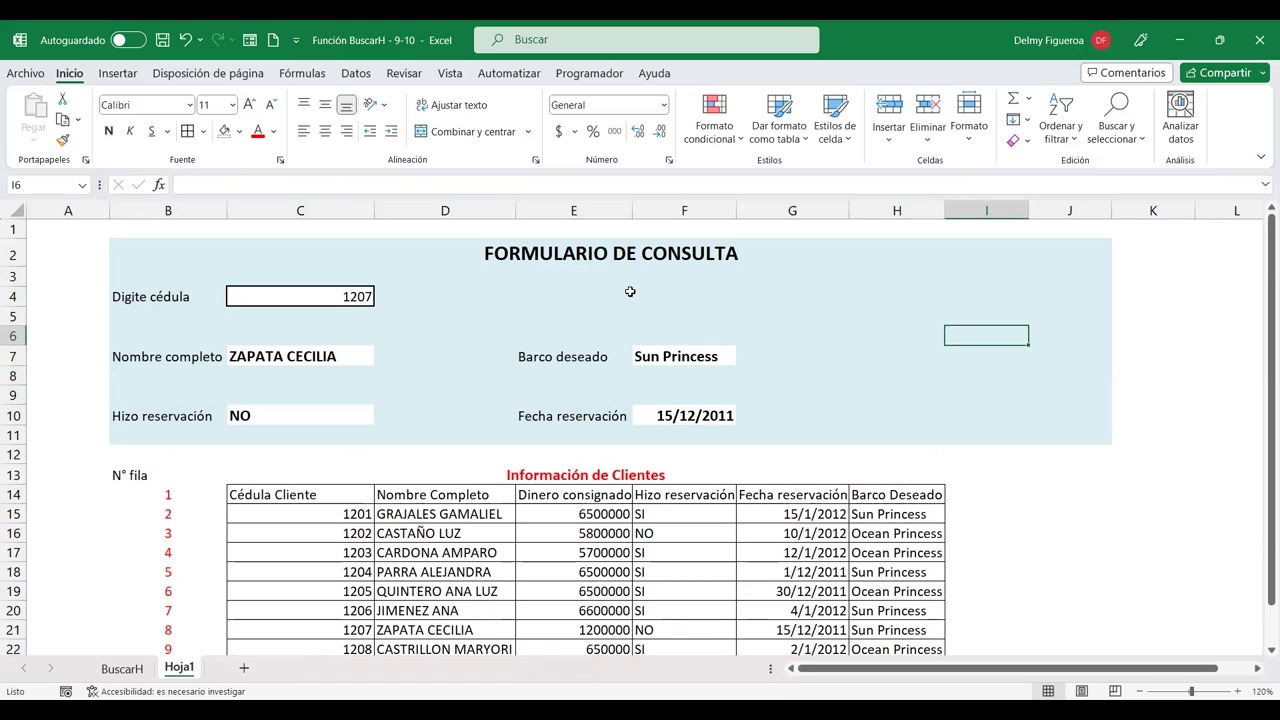
left_click(303, 296)
type("1203")
key("Return")
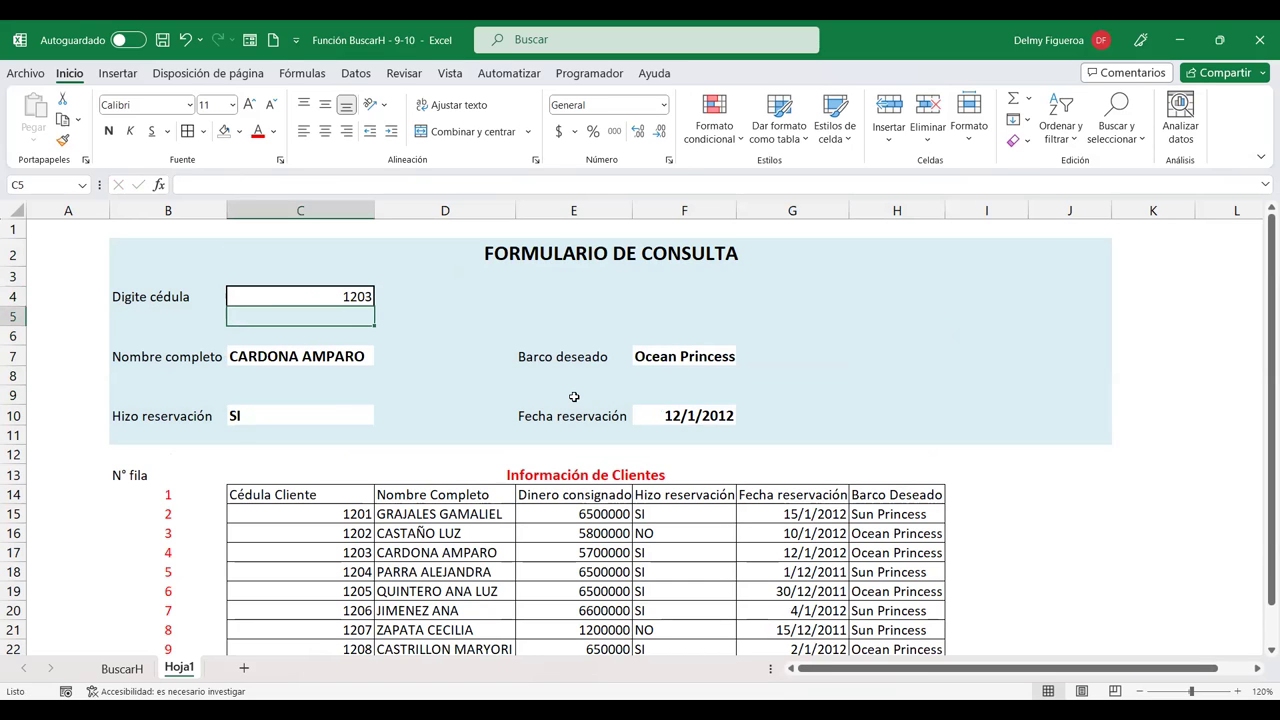
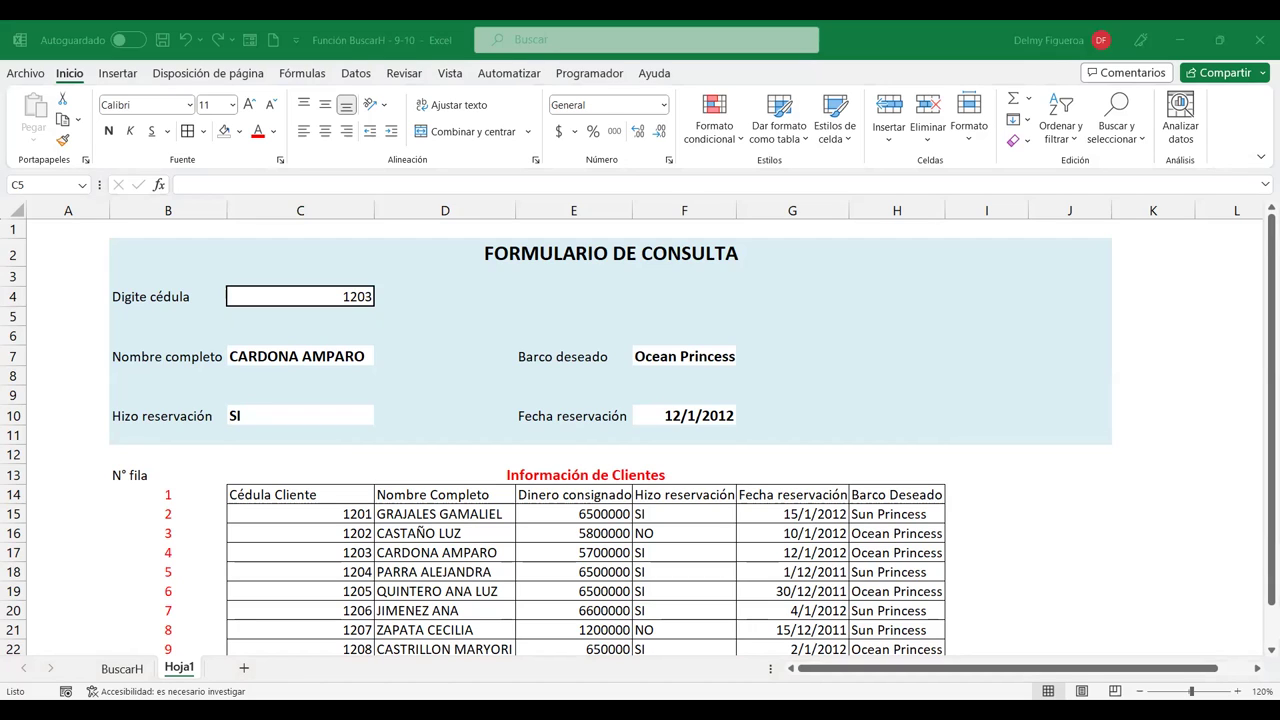
Glance at the BuscarH sheet, then select Hoja1's header row C14:H14, Cédula Cliente to Barco Deseado.
key("ctrl+c")
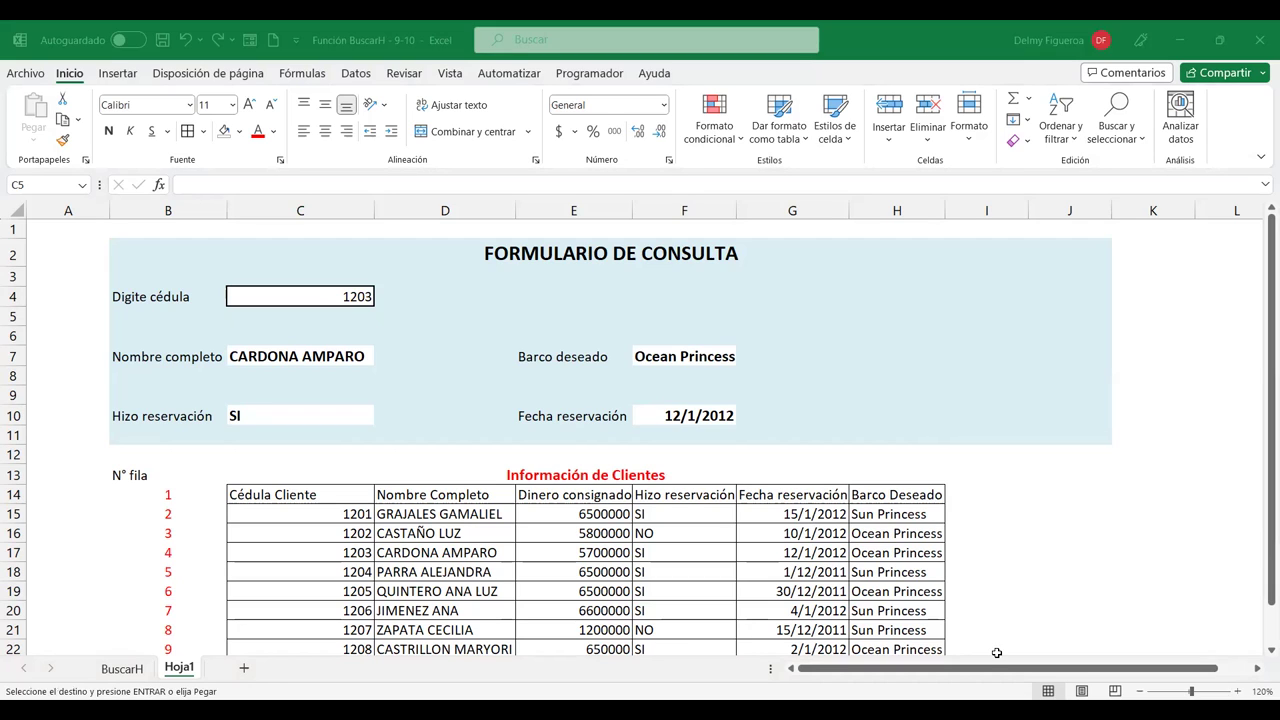
left_click(556, 497)
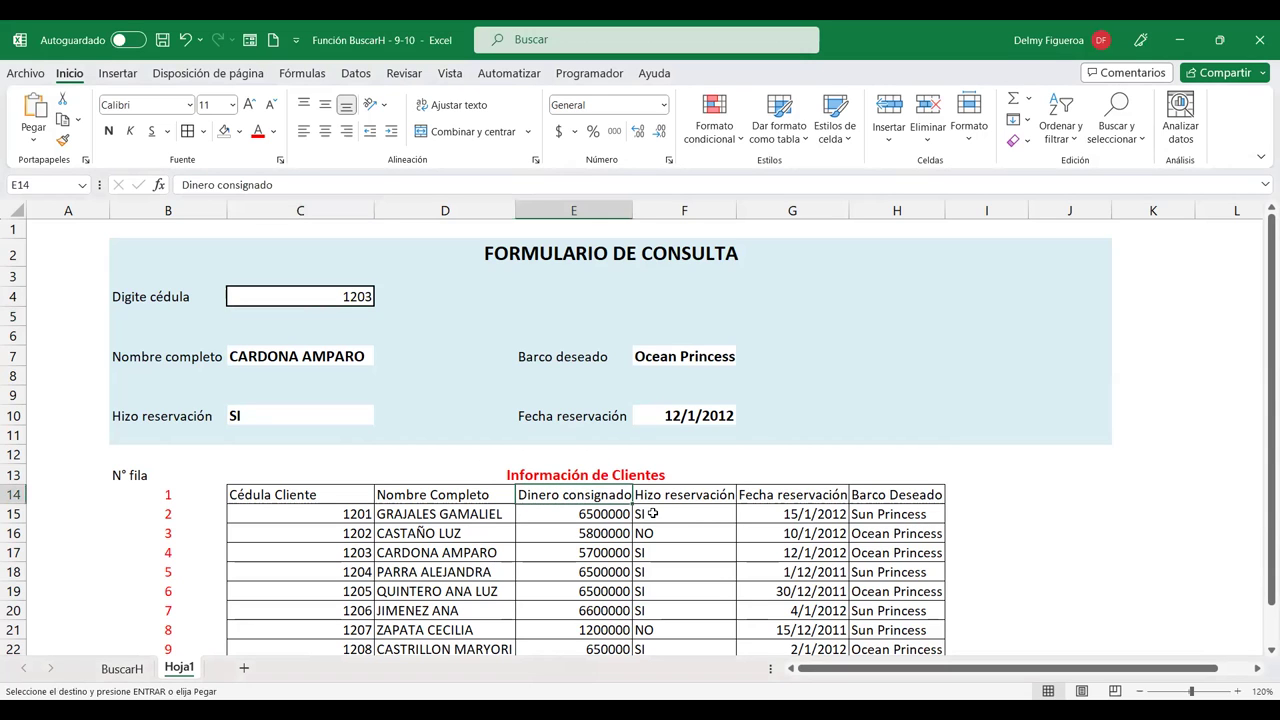
left_click(128, 668)
left_click(179, 668)
scroll(348, 410, "down", 2)
left_click_drag(322, 380, 886, 374)
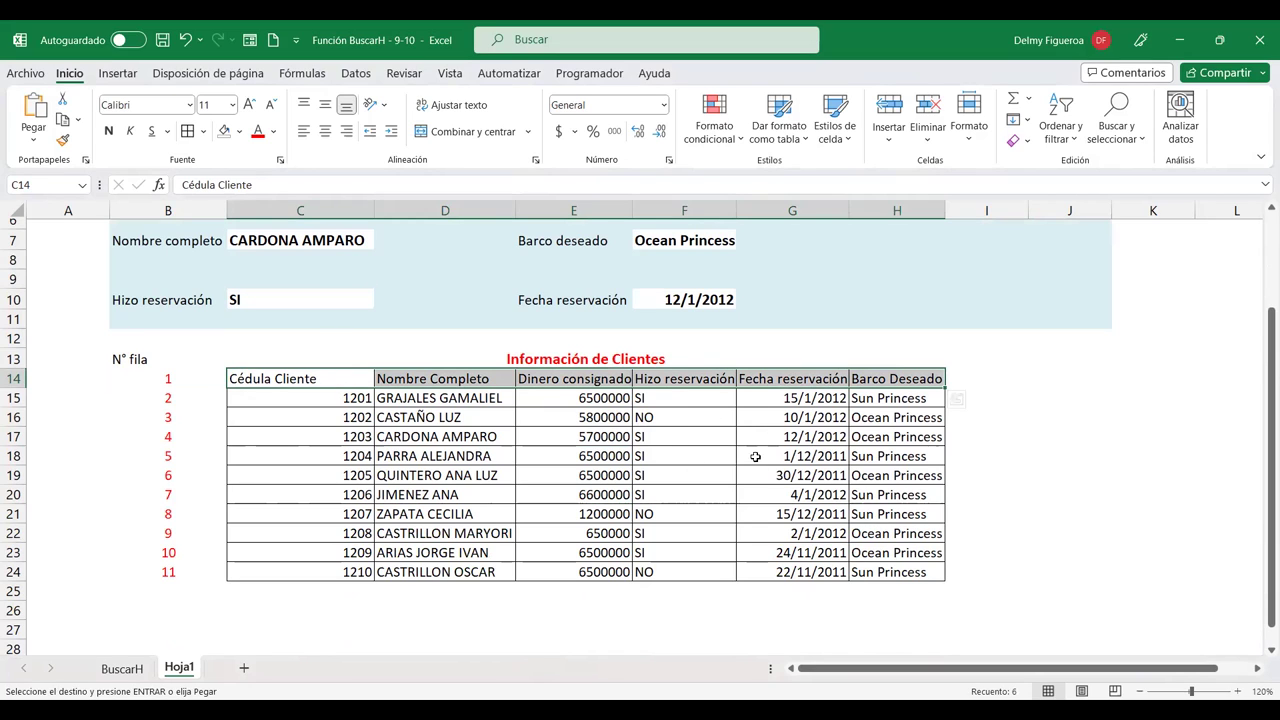
scroll(253, 523, "down", 2)
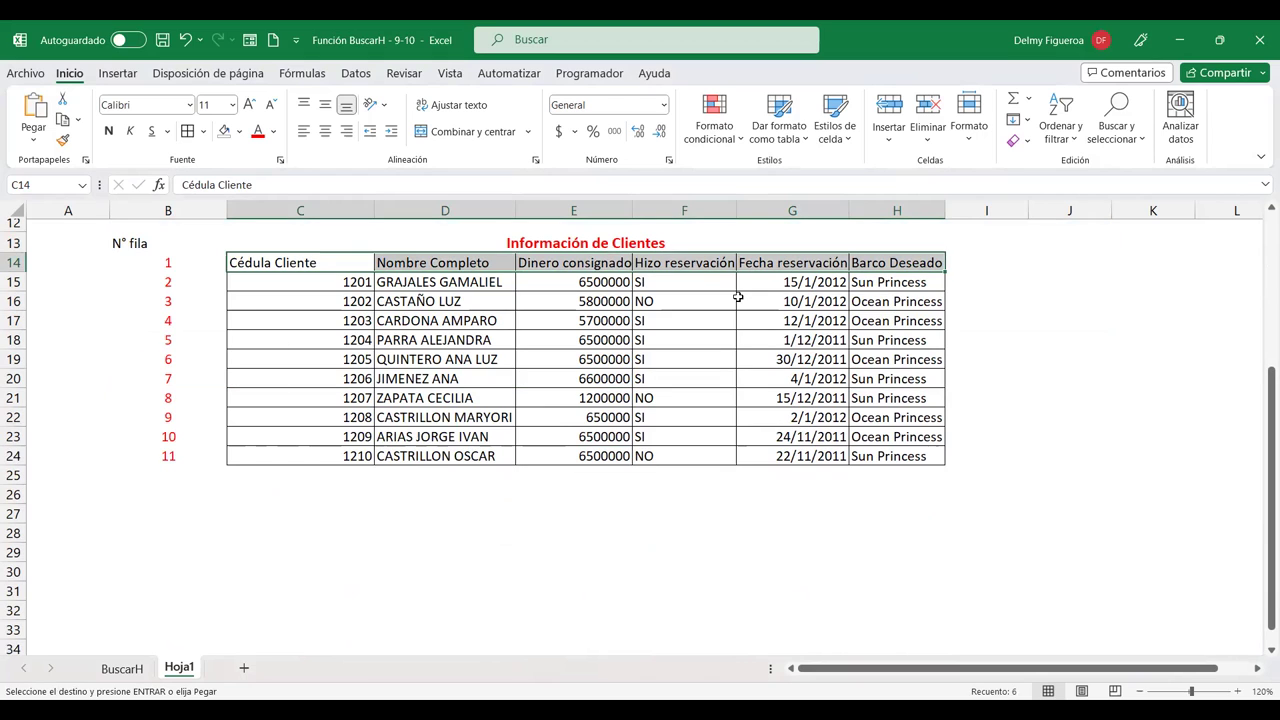
Paste the copied headers transposed into C29:C34 with Pegado especial and Transponer.
left_click(298, 555)
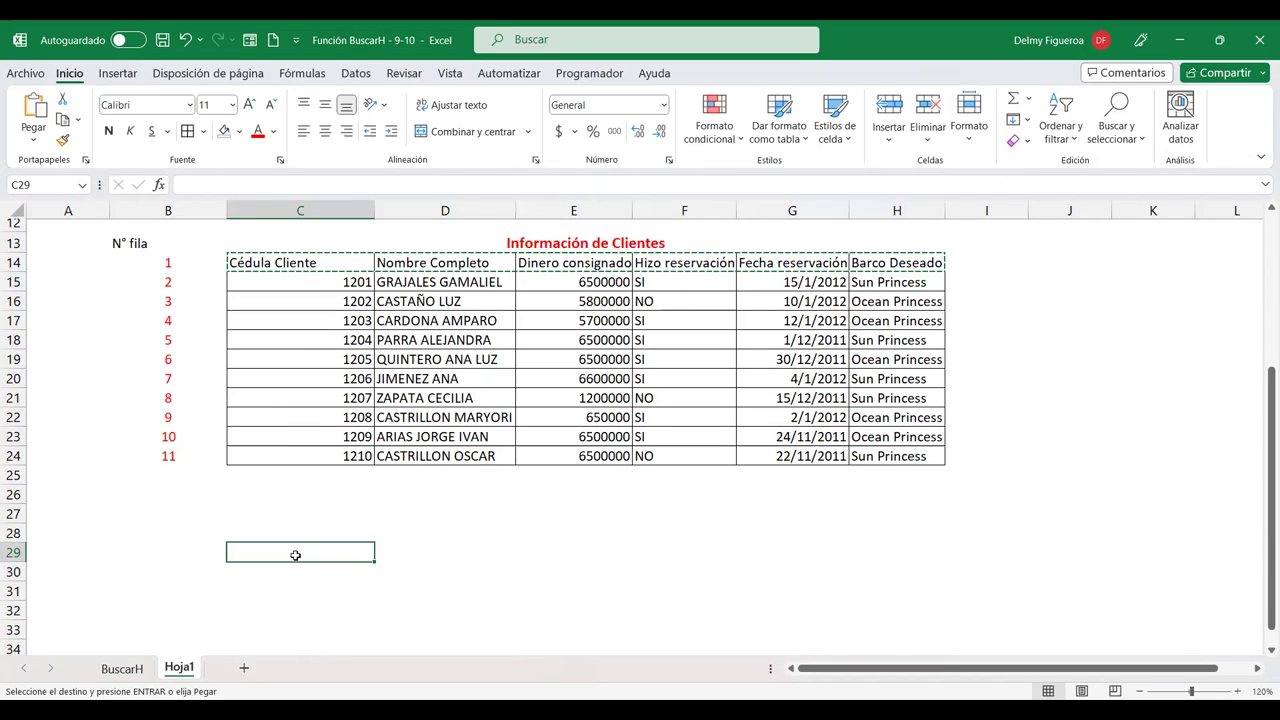
right_click(295, 555)
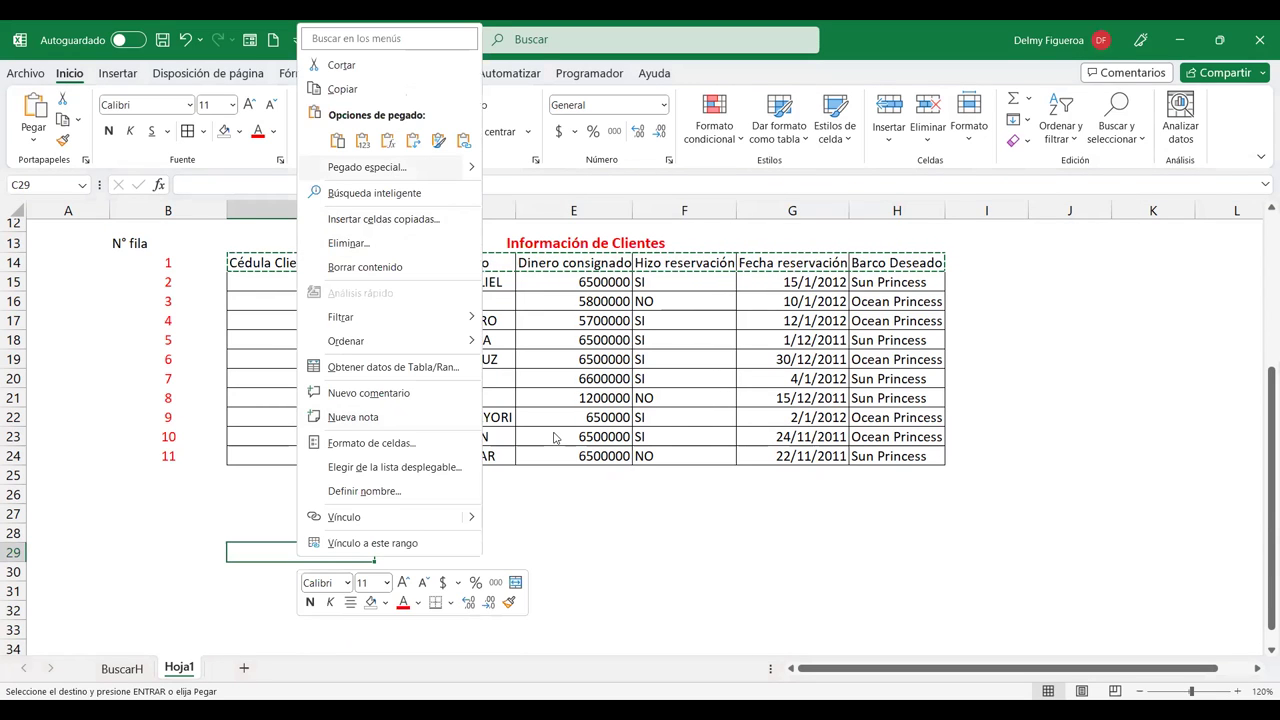
left_click(393, 168)
left_click(405, 276)
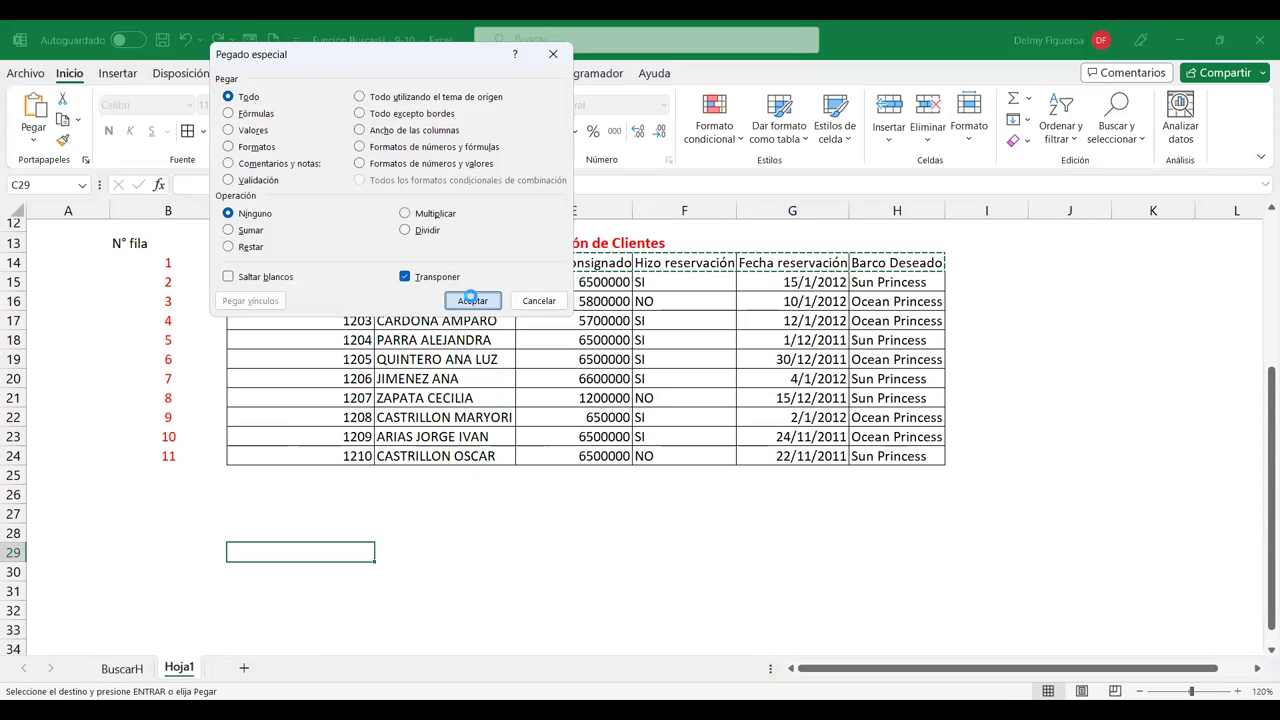
left_click(470, 300)
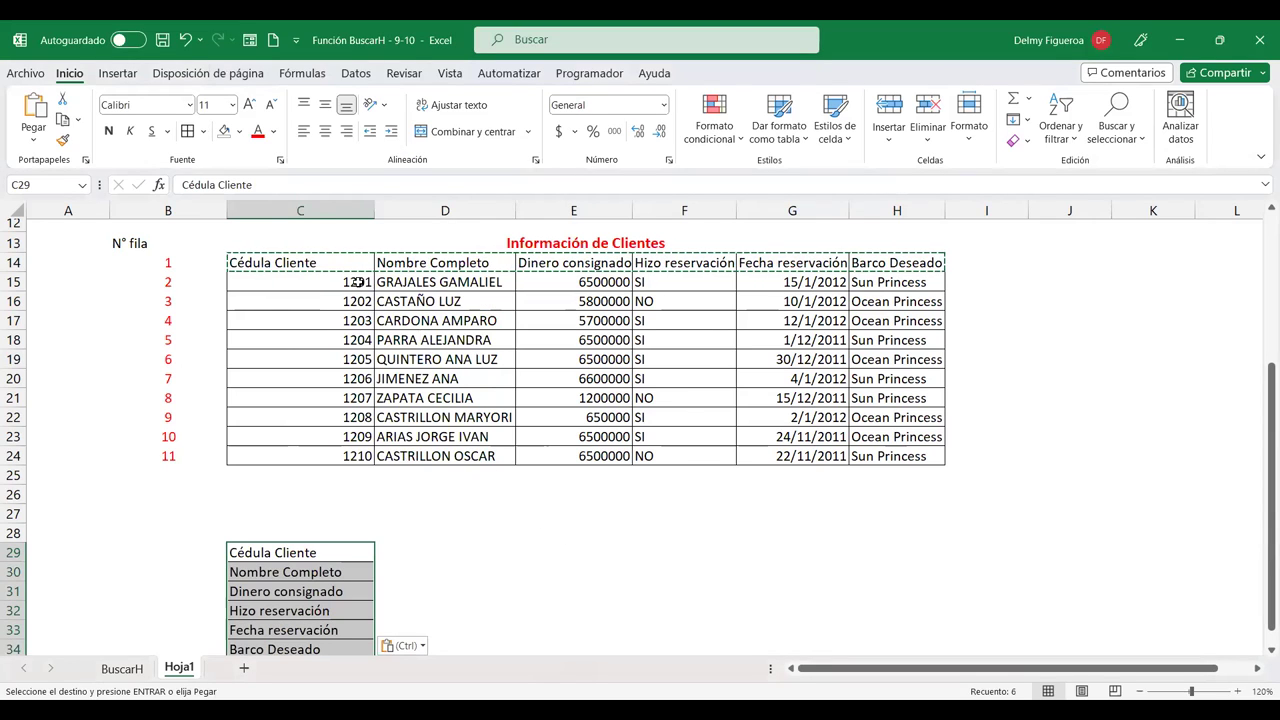
scroll(443, 507, "down", 1)
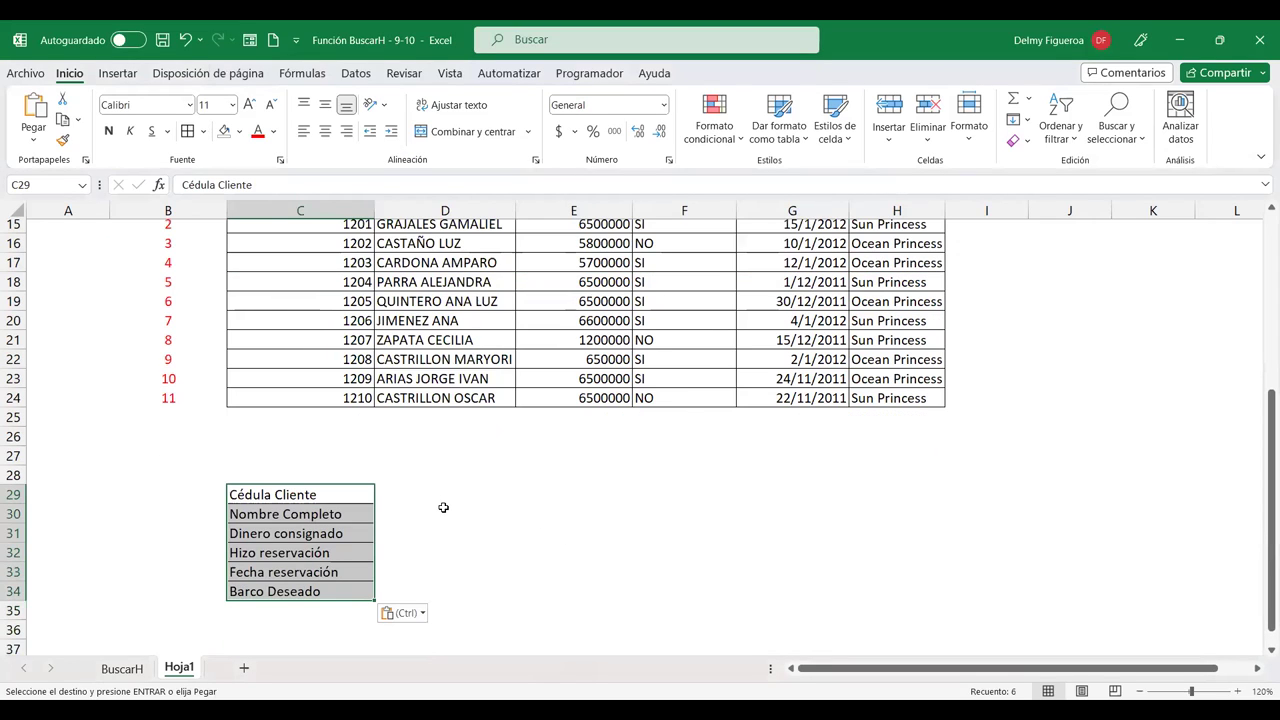
scroll(443, 507, "up", 1)
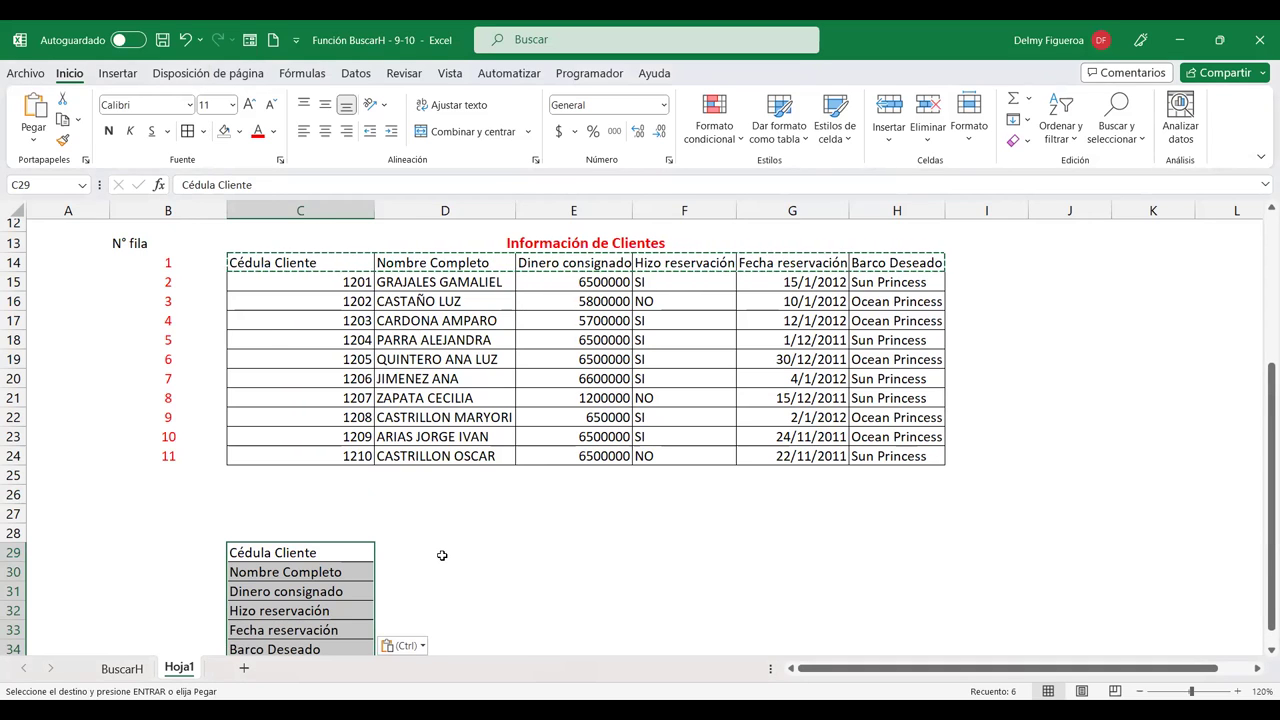
scroll(457, 390, "down", 1)
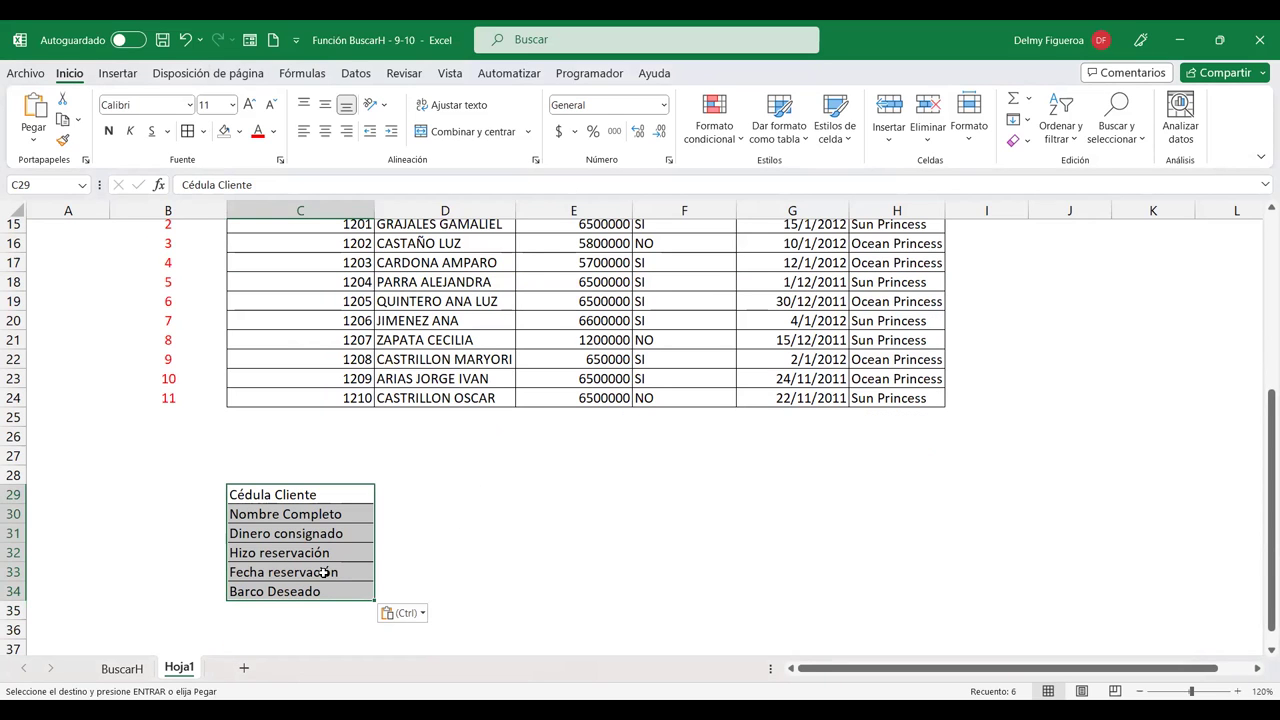
Paste the cédulas 1201–1210 from C15:C24 transposed across row 29, starting at D29.
left_click(394, 495)
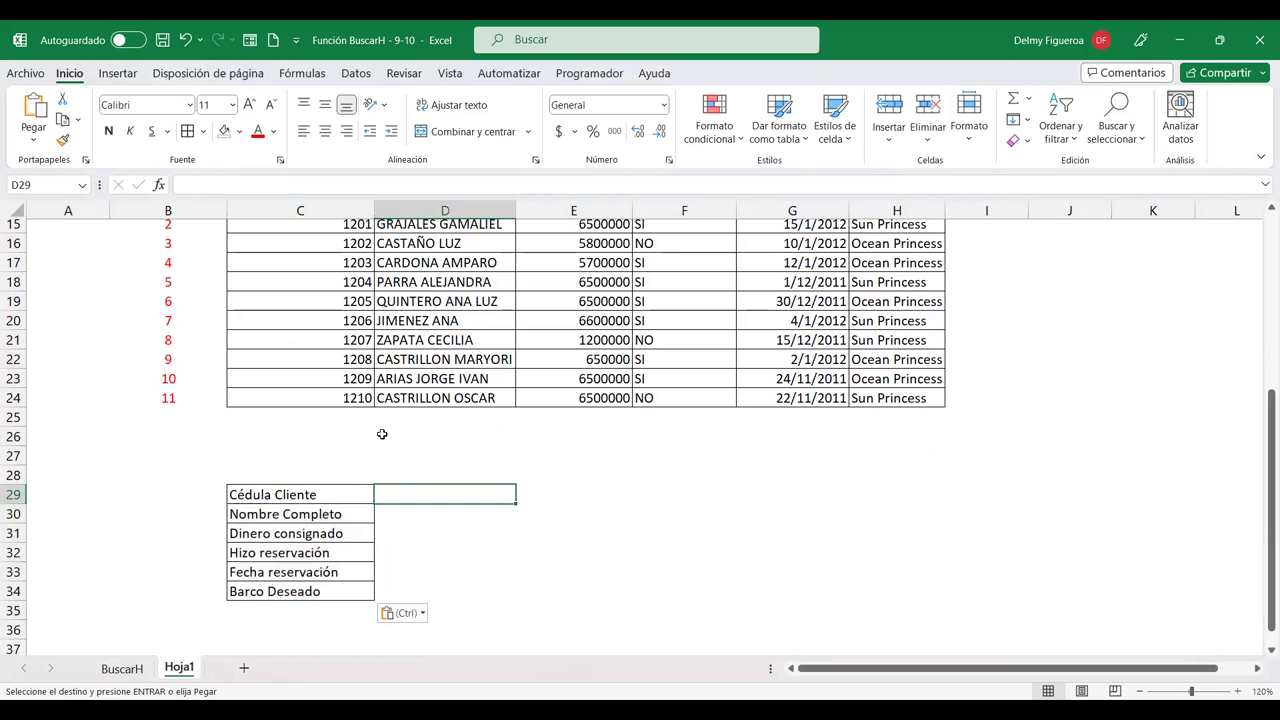
scroll(312, 322, "up", 2)
left_click_drag(304, 346, 327, 510)
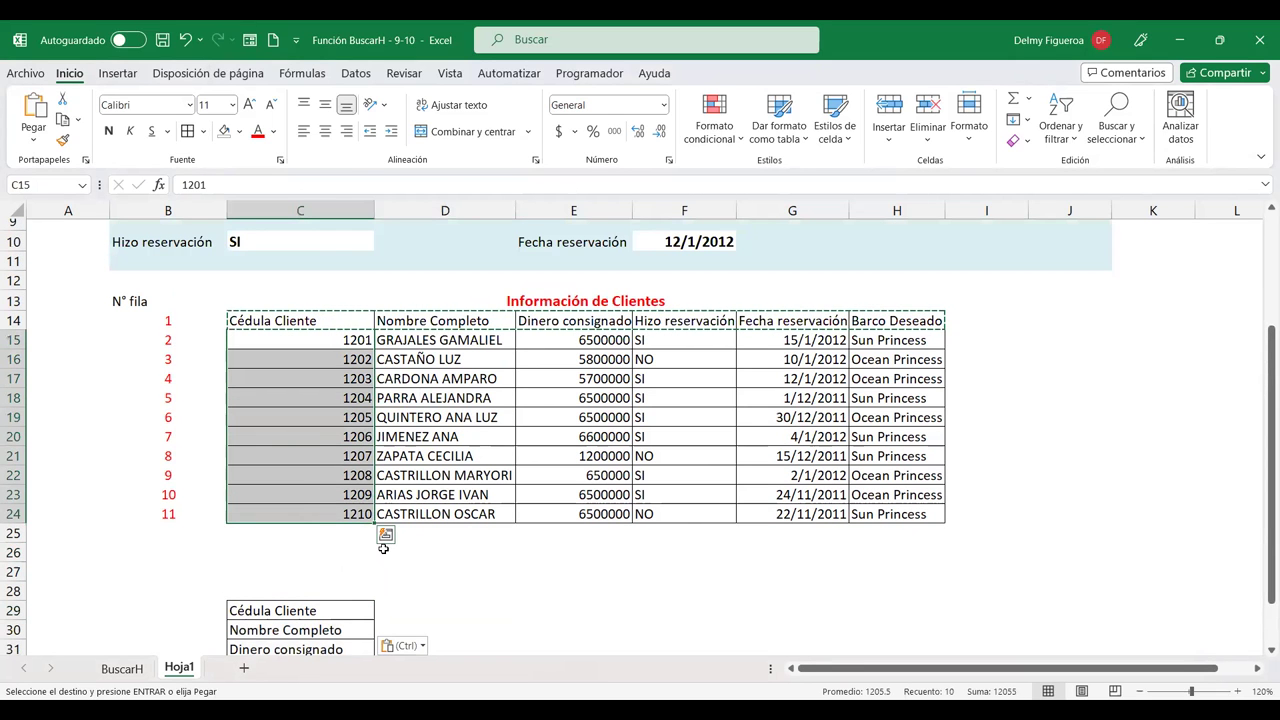
scroll(318, 361, "down", 1)
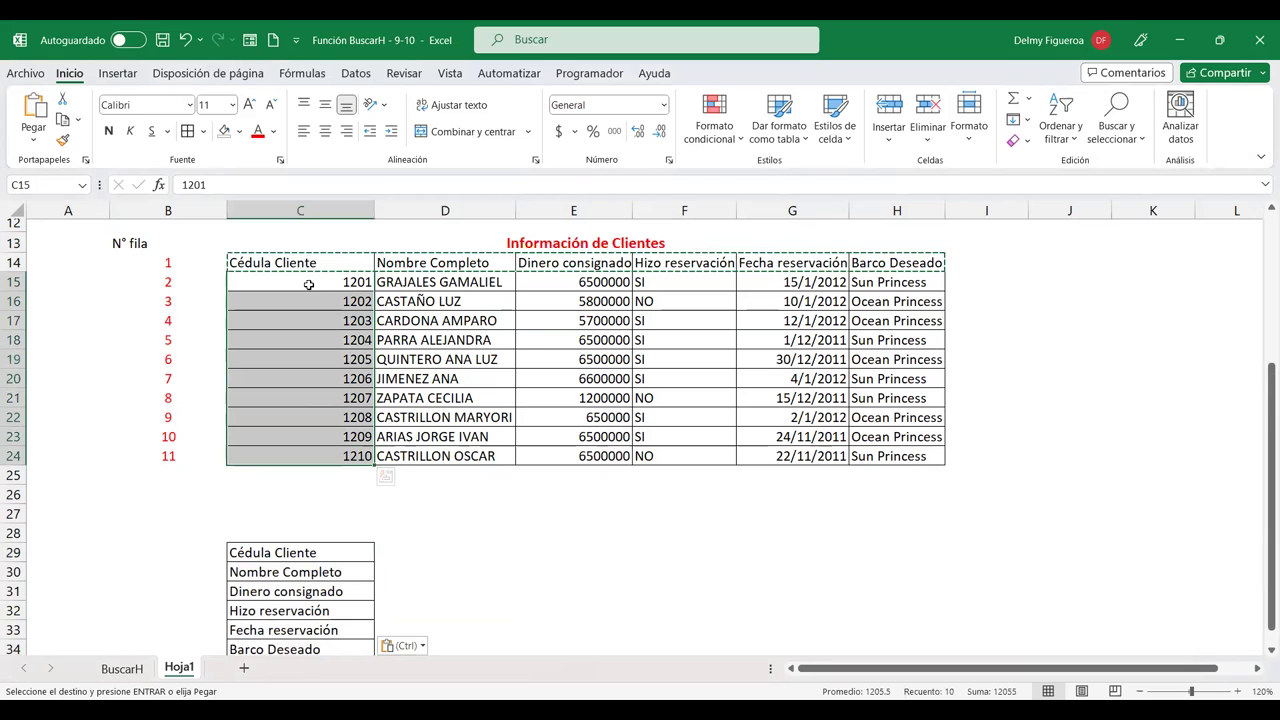
left_click(405, 556)
right_click(404, 556)
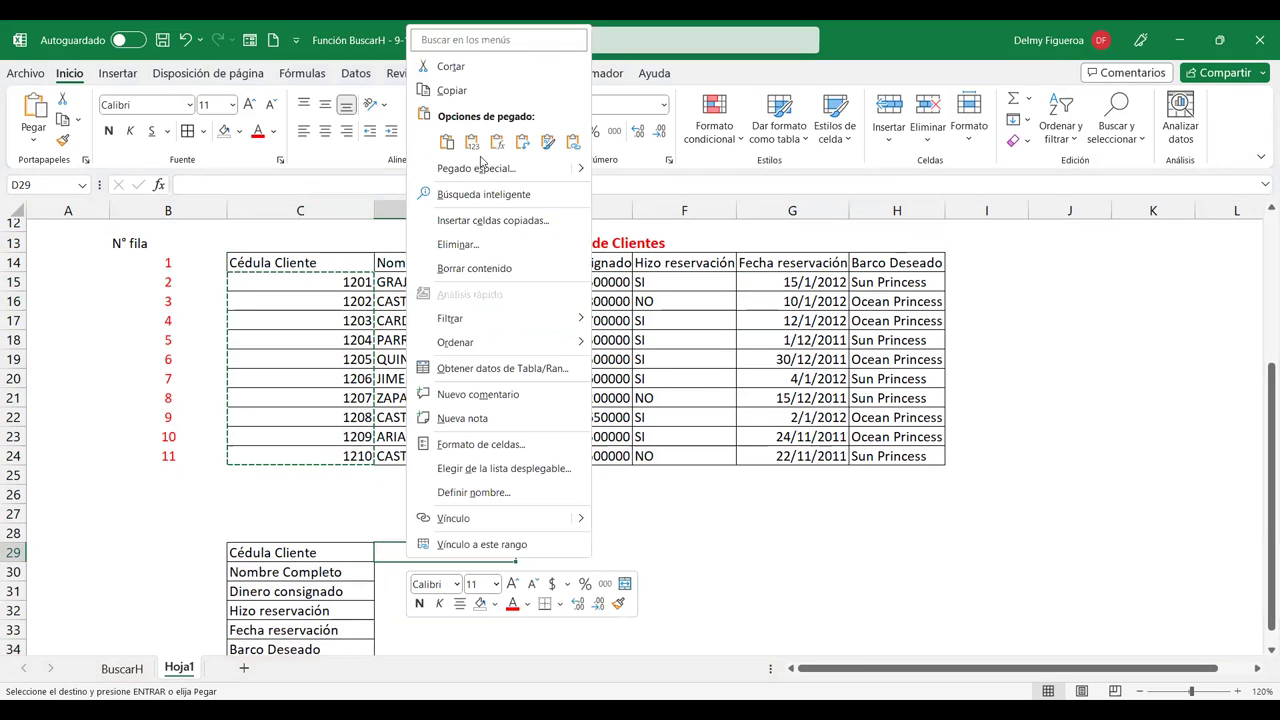
left_click(486, 168)
left_click(498, 281)
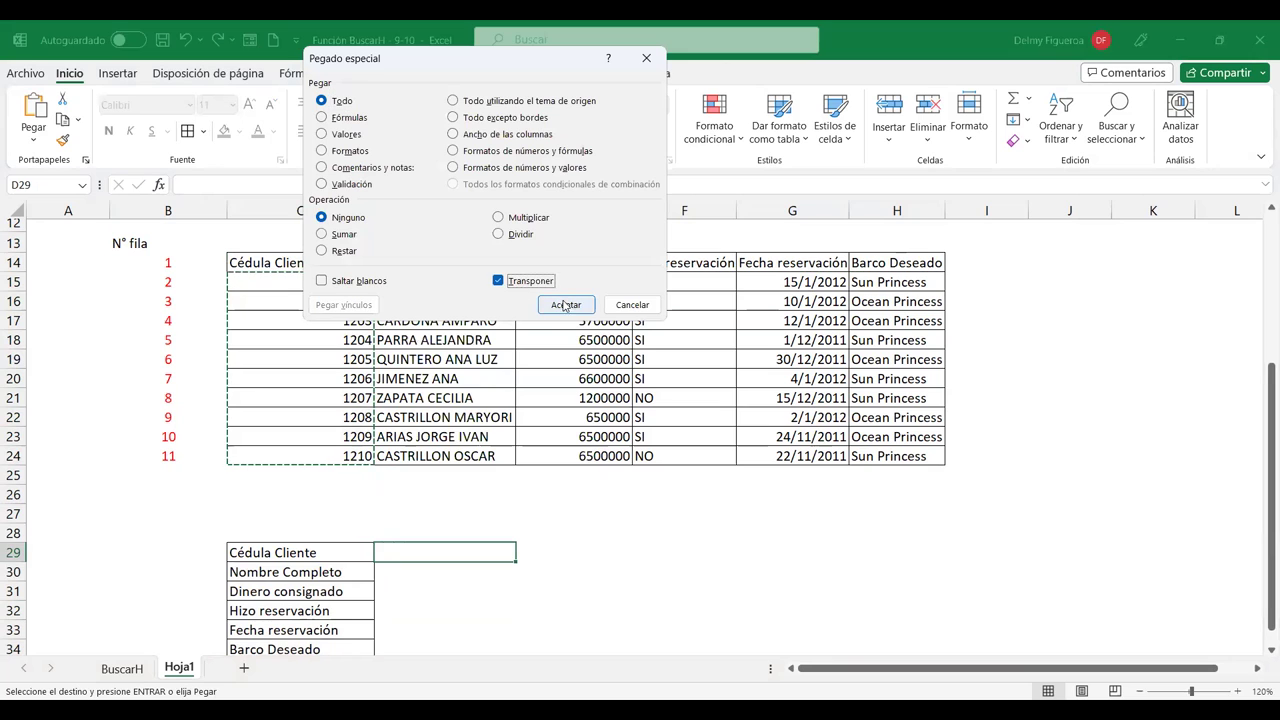
left_click(566, 305)
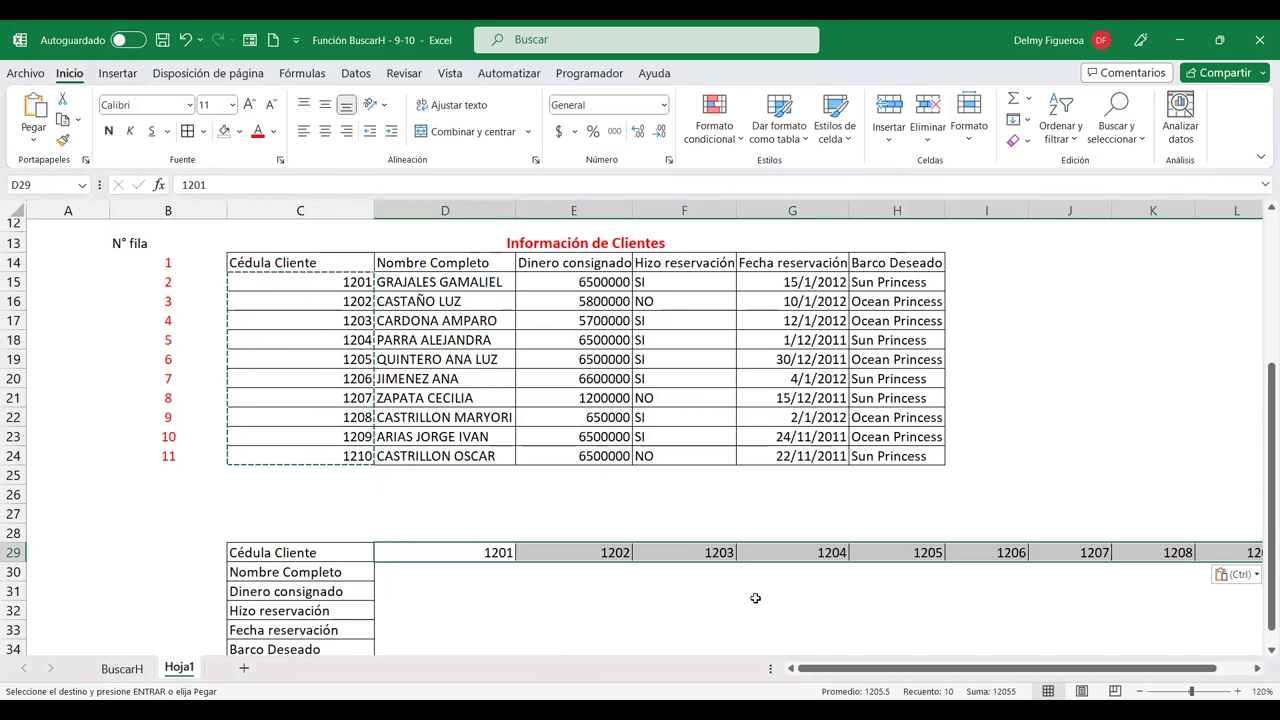
scroll(704, 598, "down", 1)
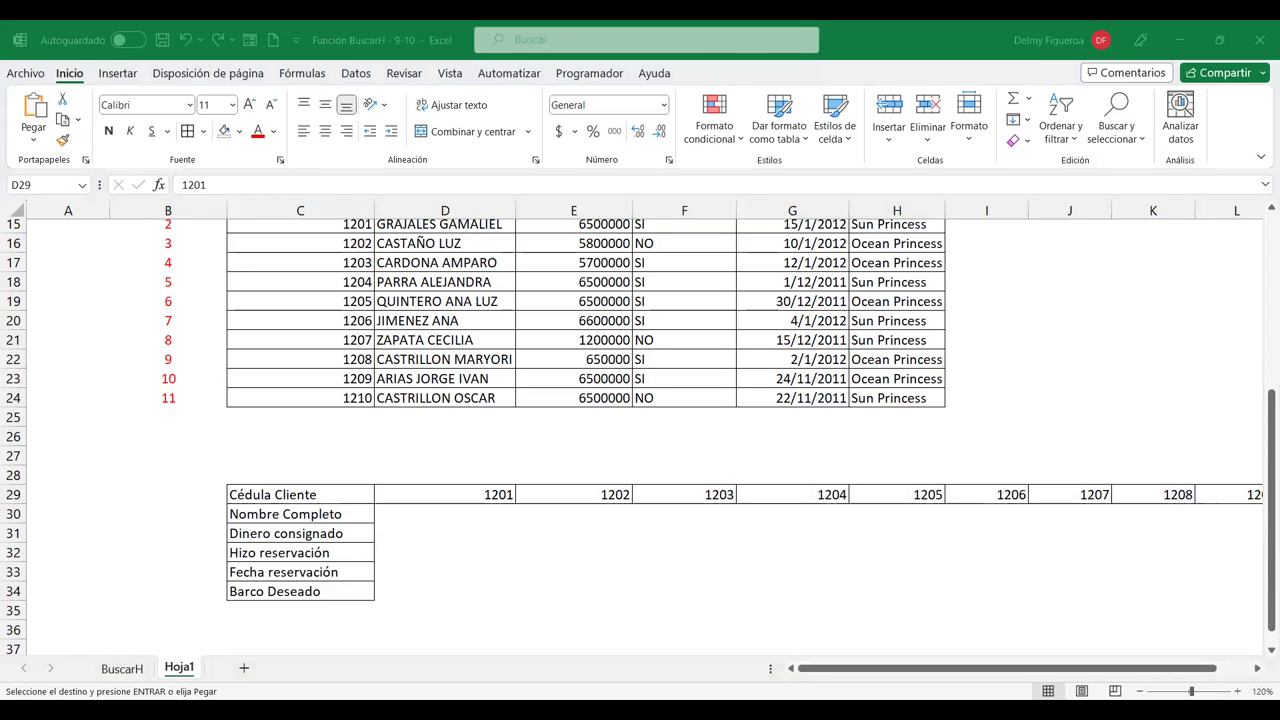
Add a new sheet Hoja2 and paste the Enero–Junio table for Patricia, Andrés and Julián at C7.
left_click(243, 667)
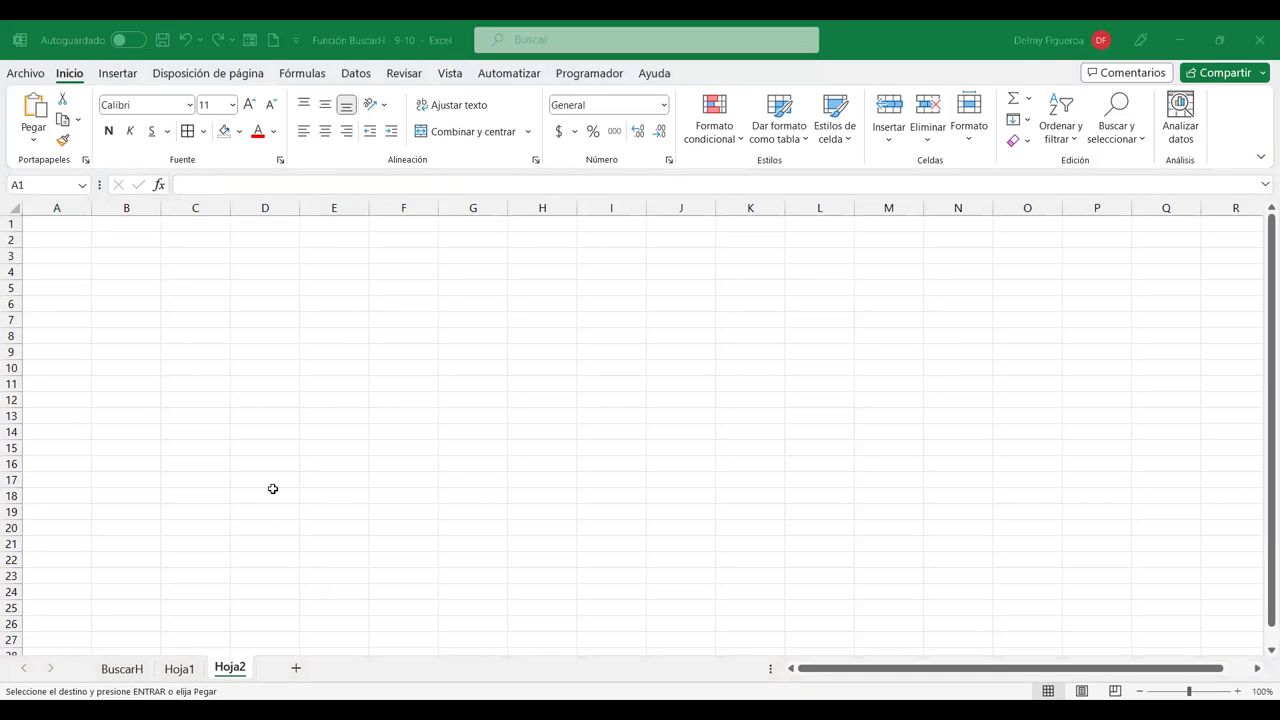
left_click(202, 322)
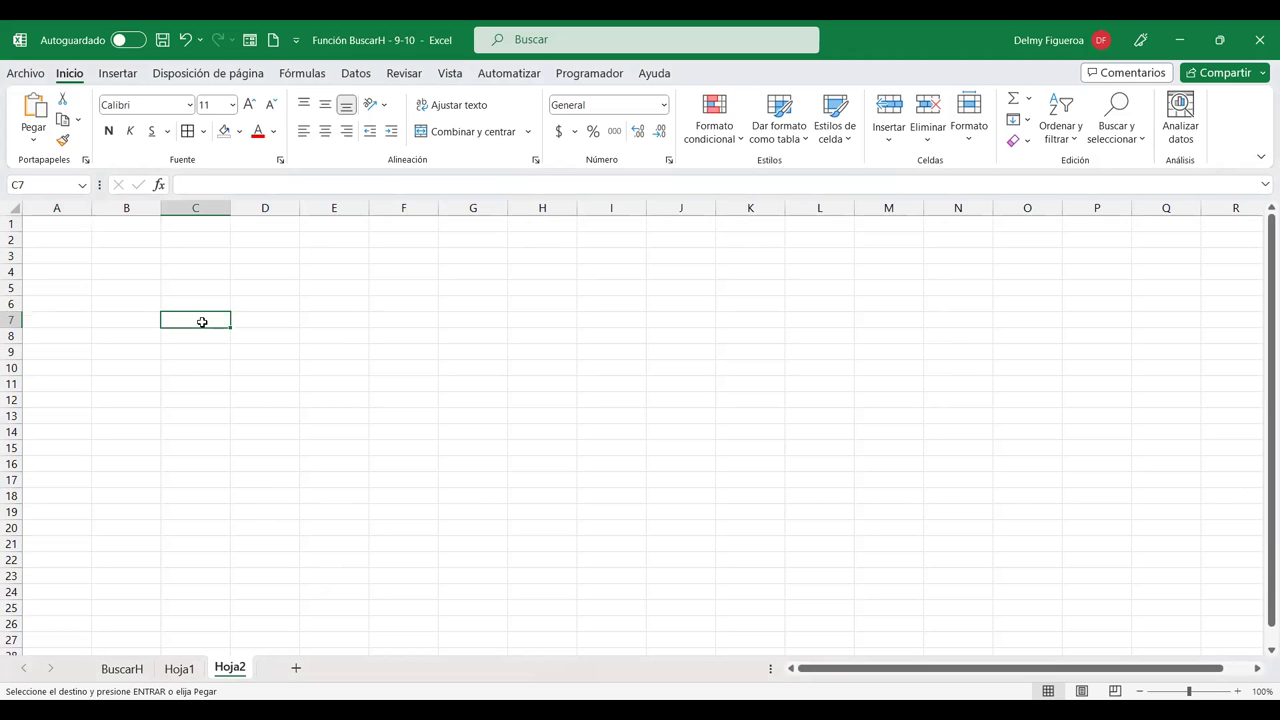
right_click(202, 322)
left_click(267, 286)
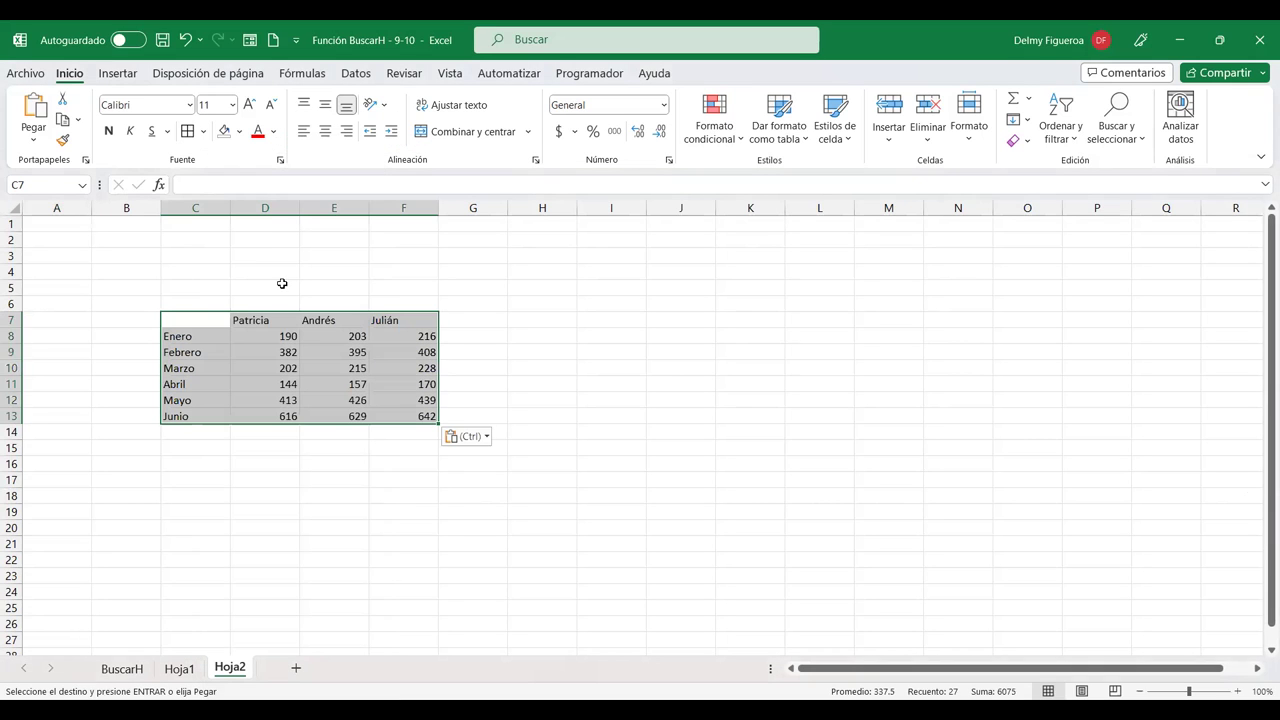
Zoom the Hoja2 view to 120%.
left_click(1237, 691)
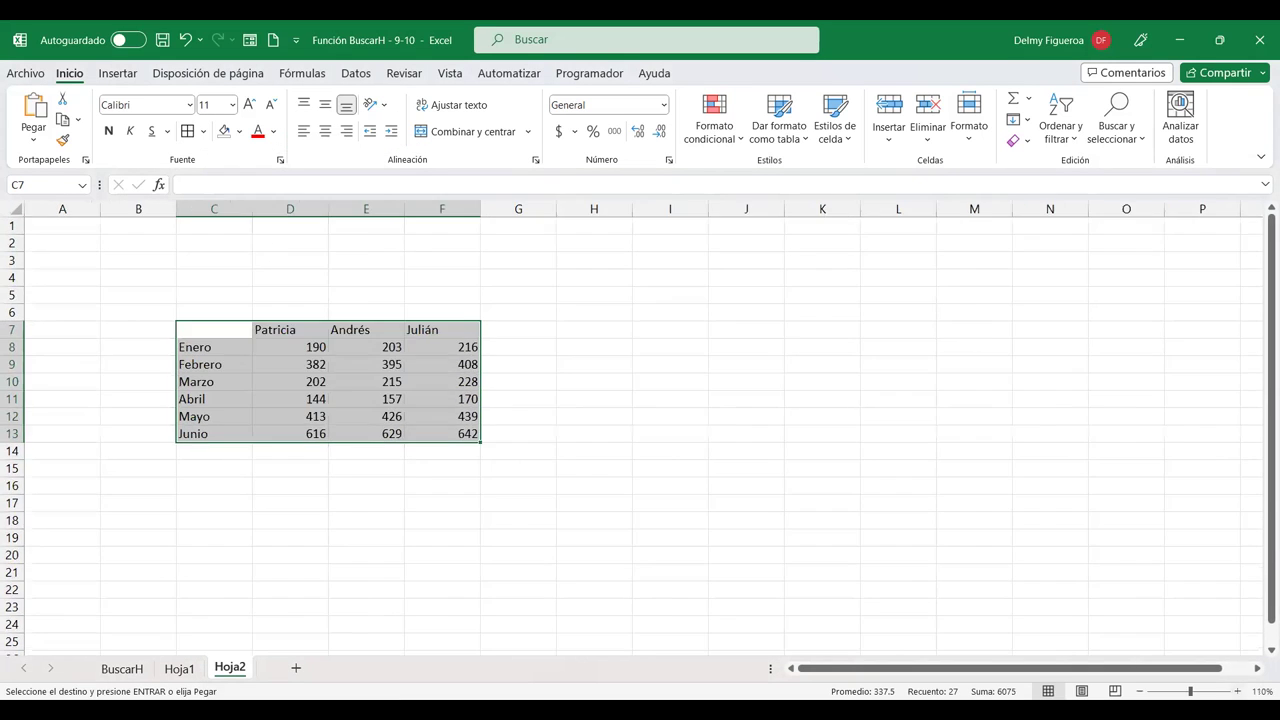
left_click(1237, 691)
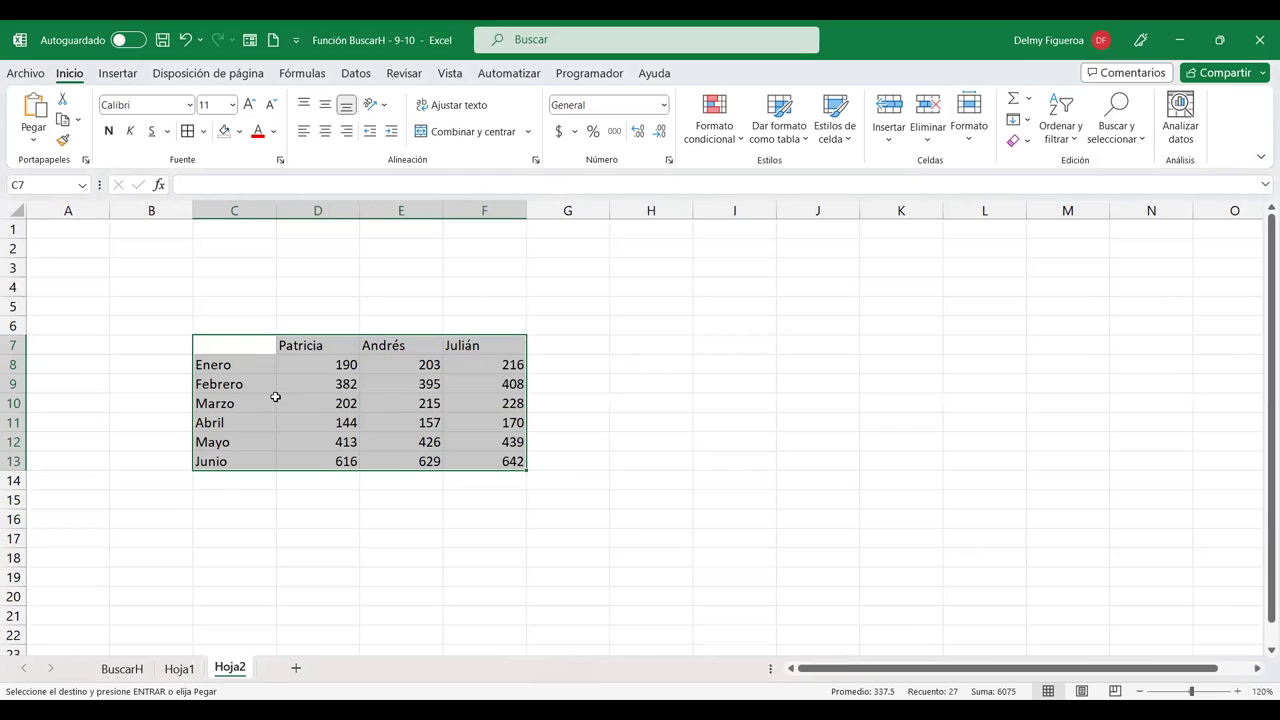
key("alt+Tab")
key("alt")
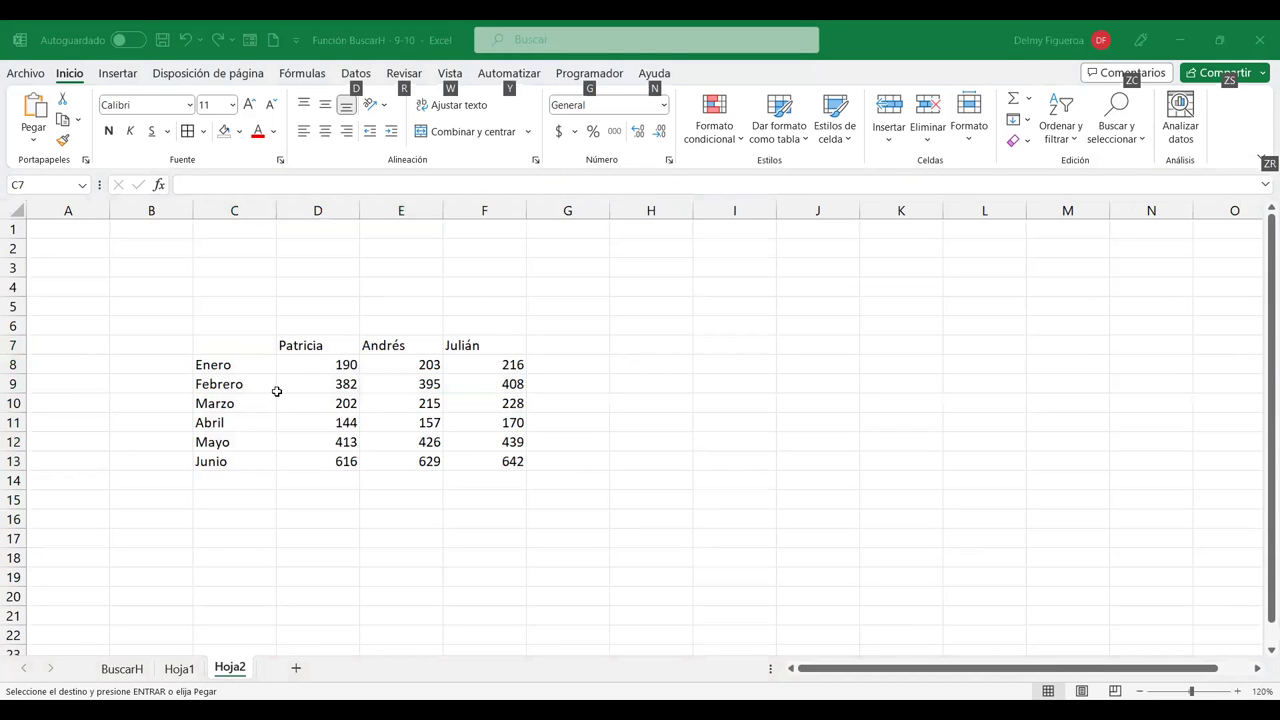
Label B6 'N° fila' and number the table rows 1 to 7 down B7:B13.
left_click(166, 345)
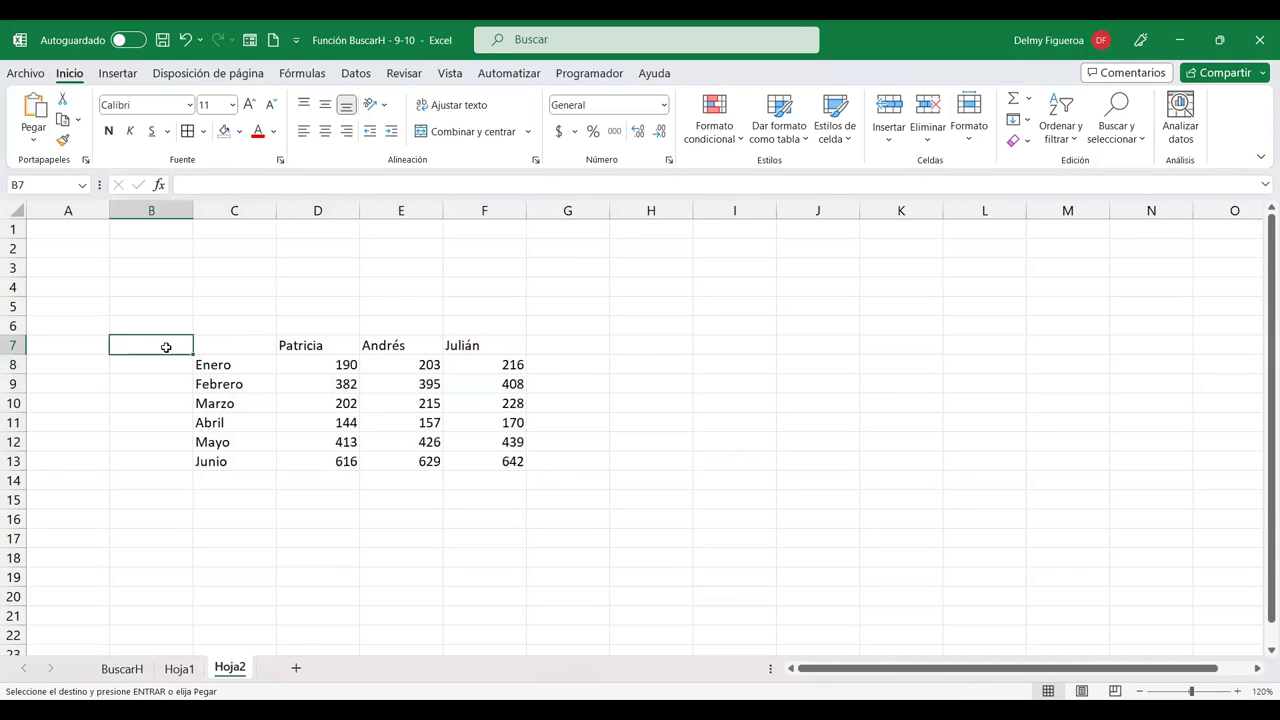
key("Up")
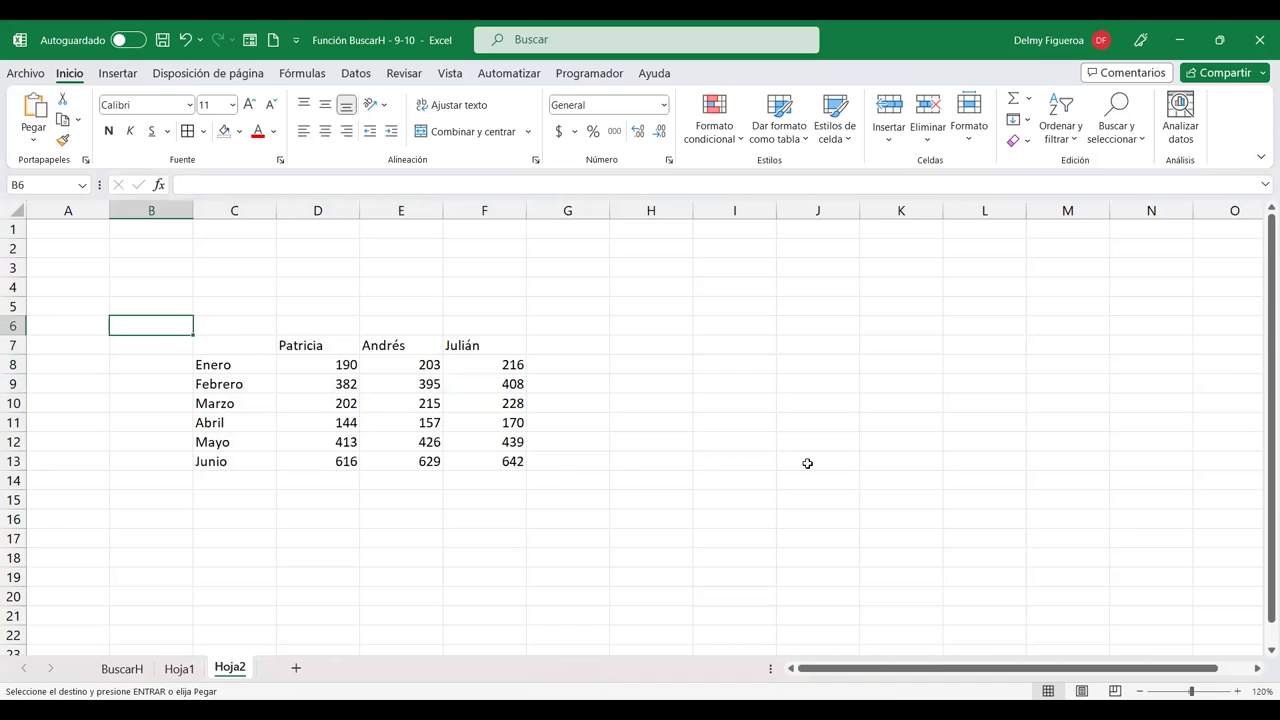
type("N")
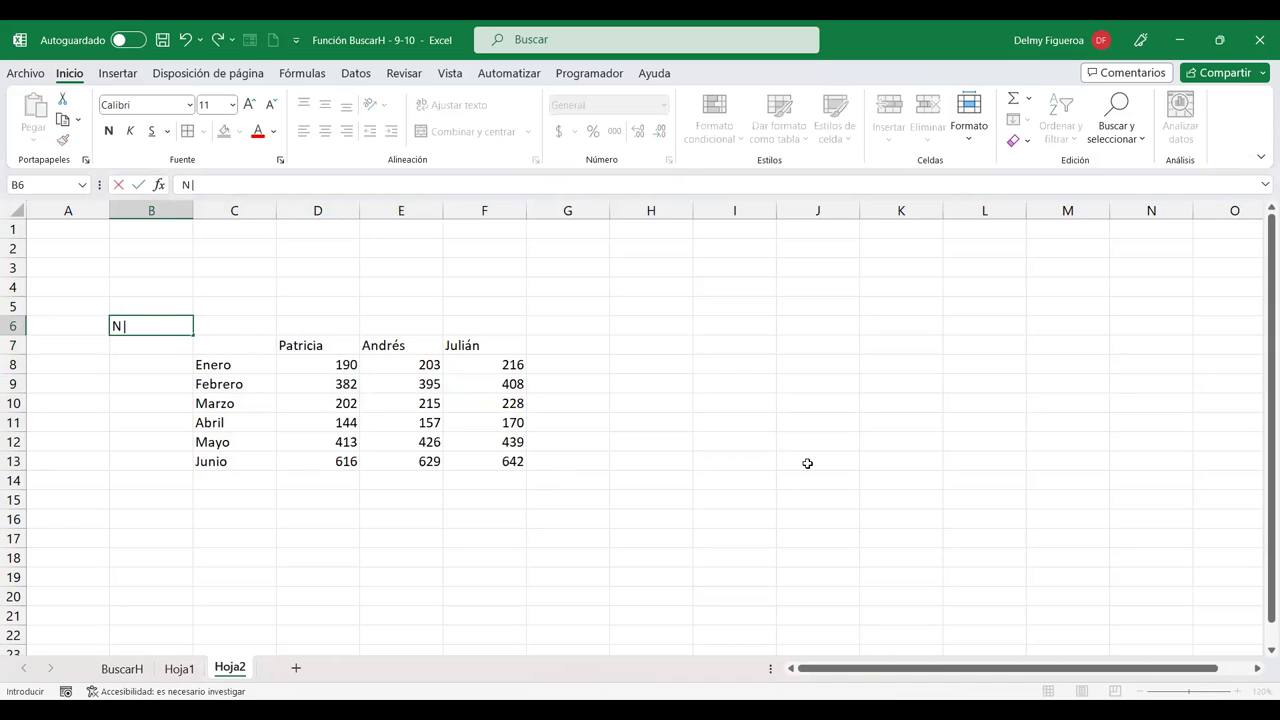
type("° fila")
key("Return")
type("1")
key("Return")
type("2 3 4 5 6 7 8")
key("Return")
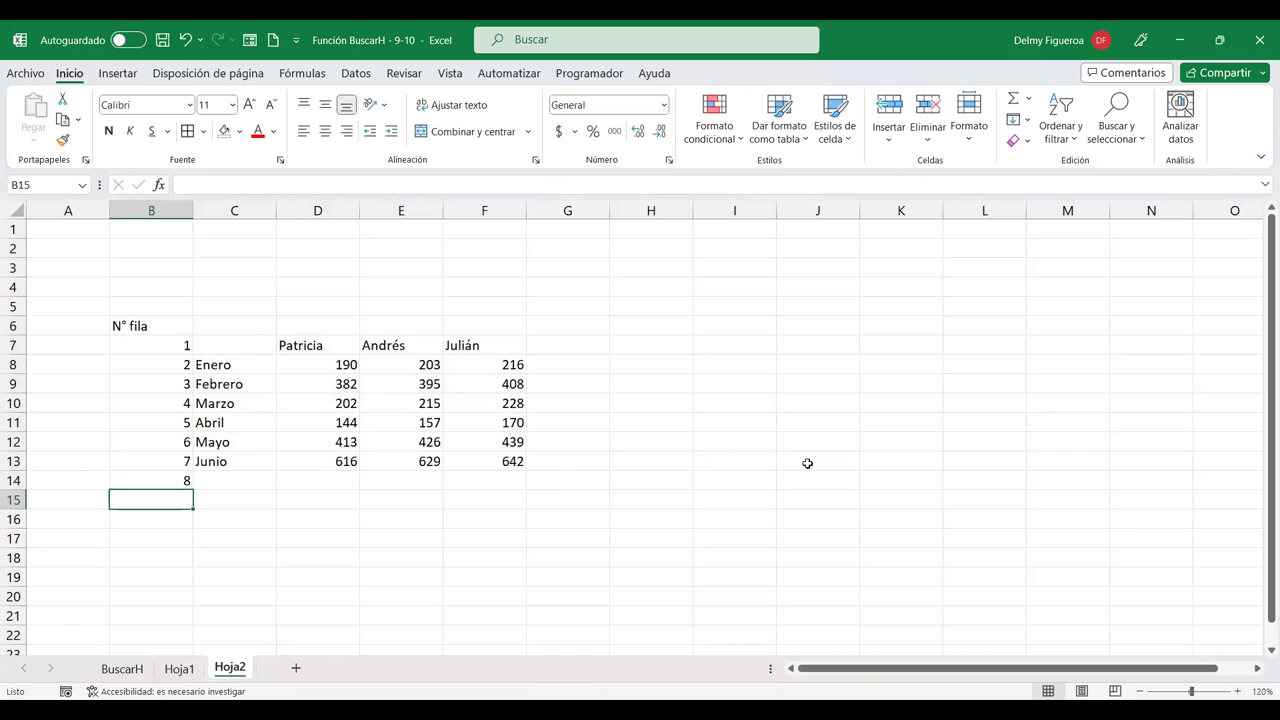
key("Up")
key("Delete")
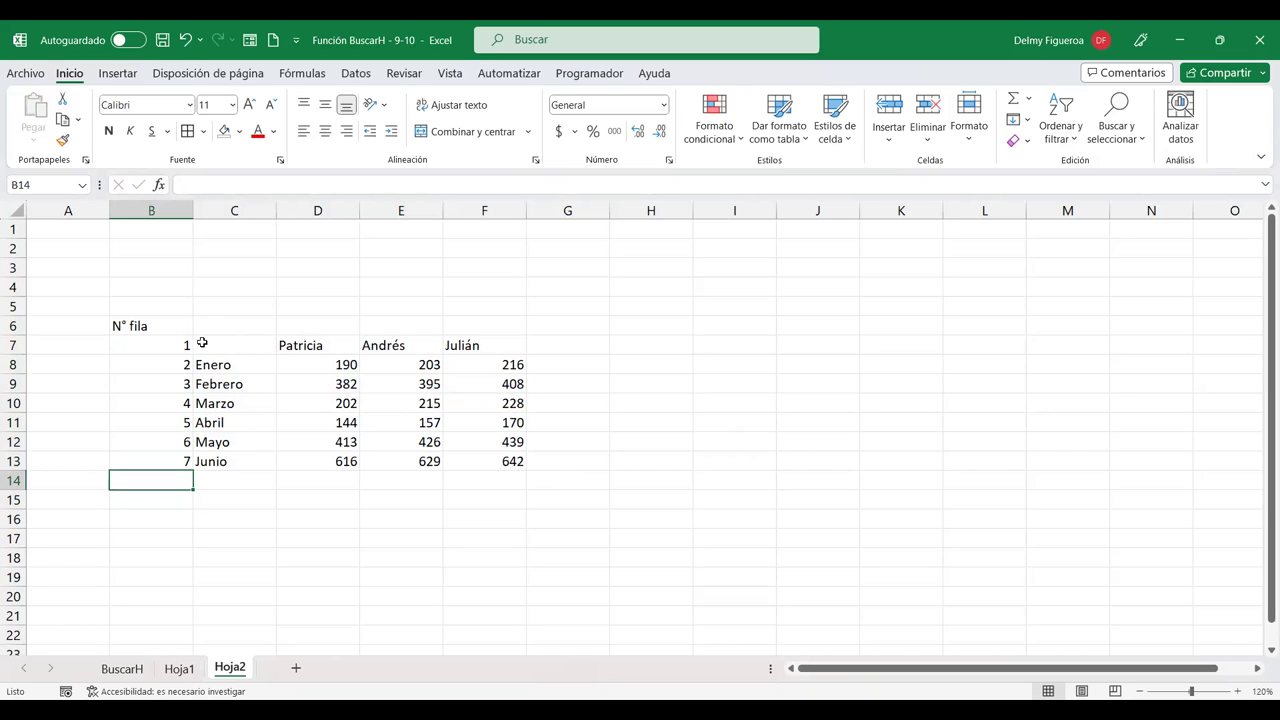
Make the row numbers in B7:B13 red and centred.
left_click_drag(173, 345, 171, 465)
left_click(257, 131)
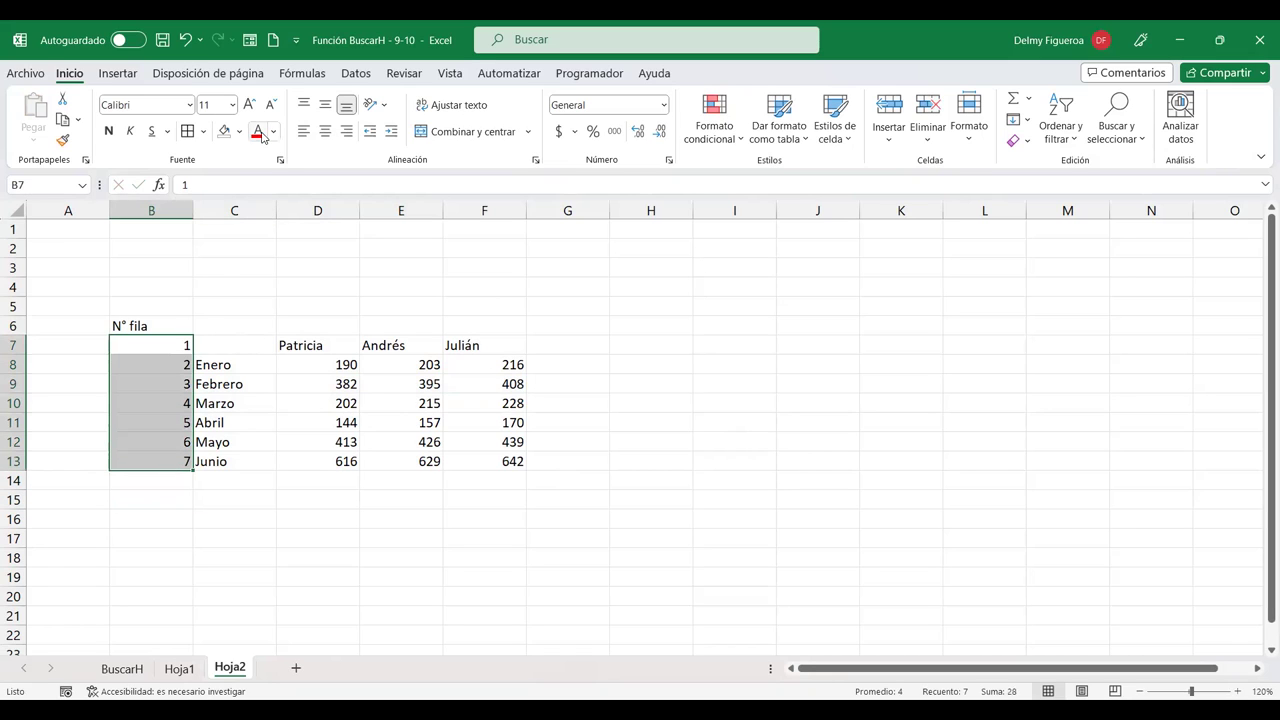
left_click(325, 132)
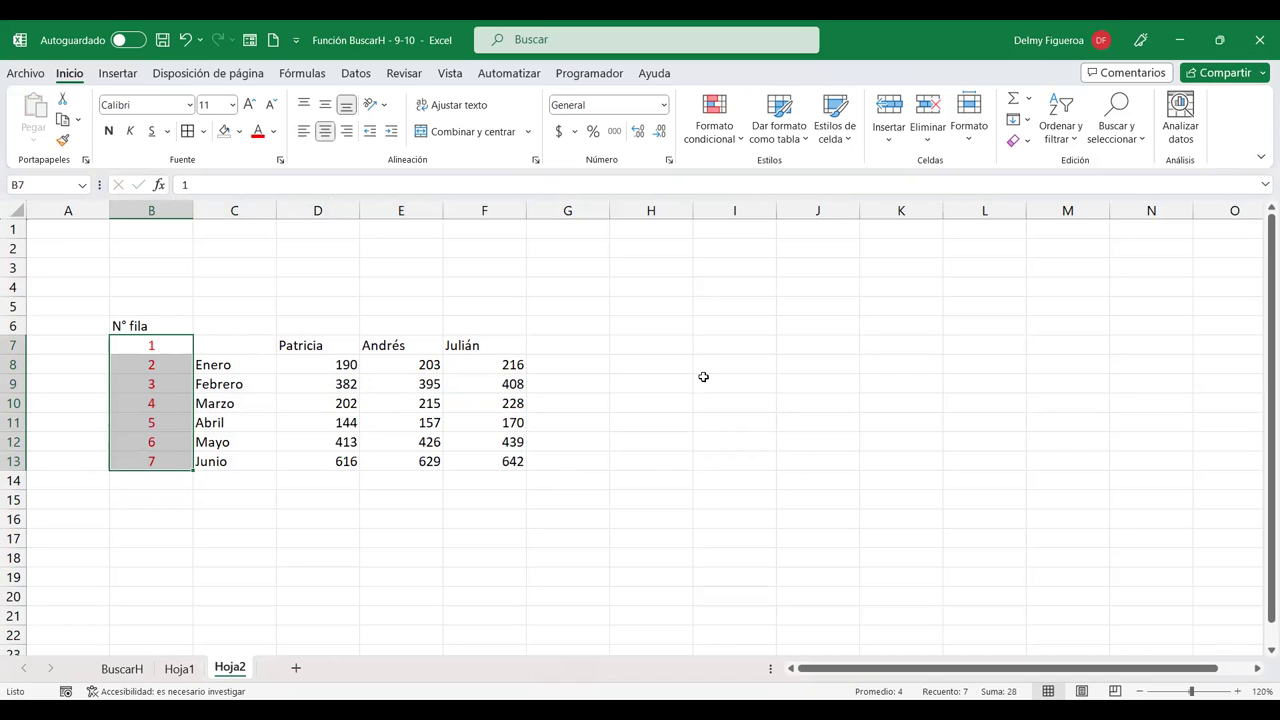
left_click(682, 340)
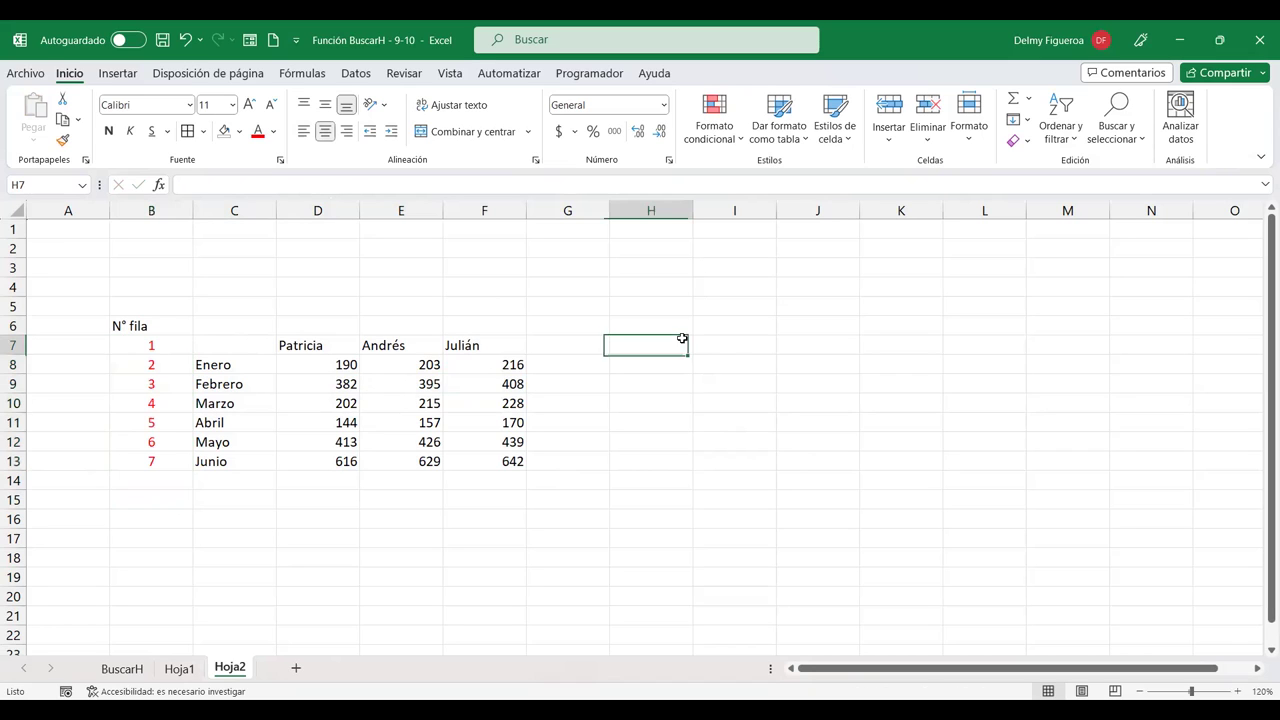
Enter 'Digite vendedor' in H2 and autofit column H to show it fully.
left_click(630, 247)
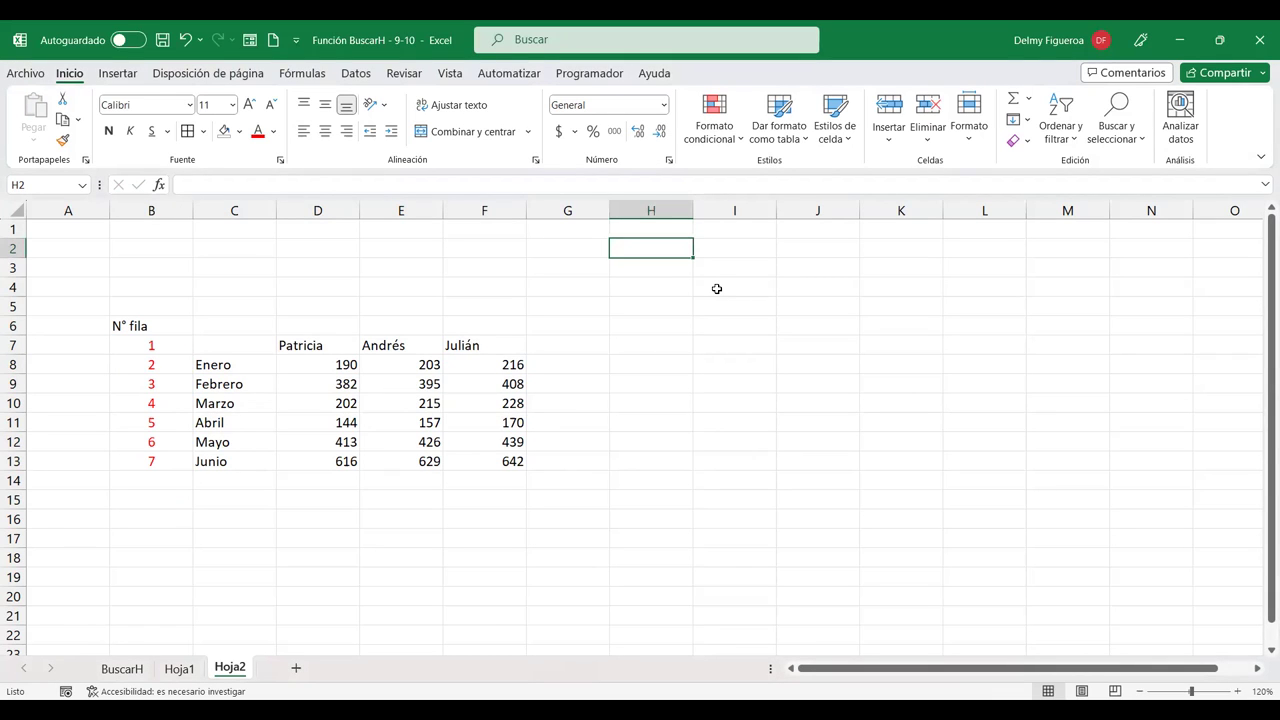
type("Digite ")
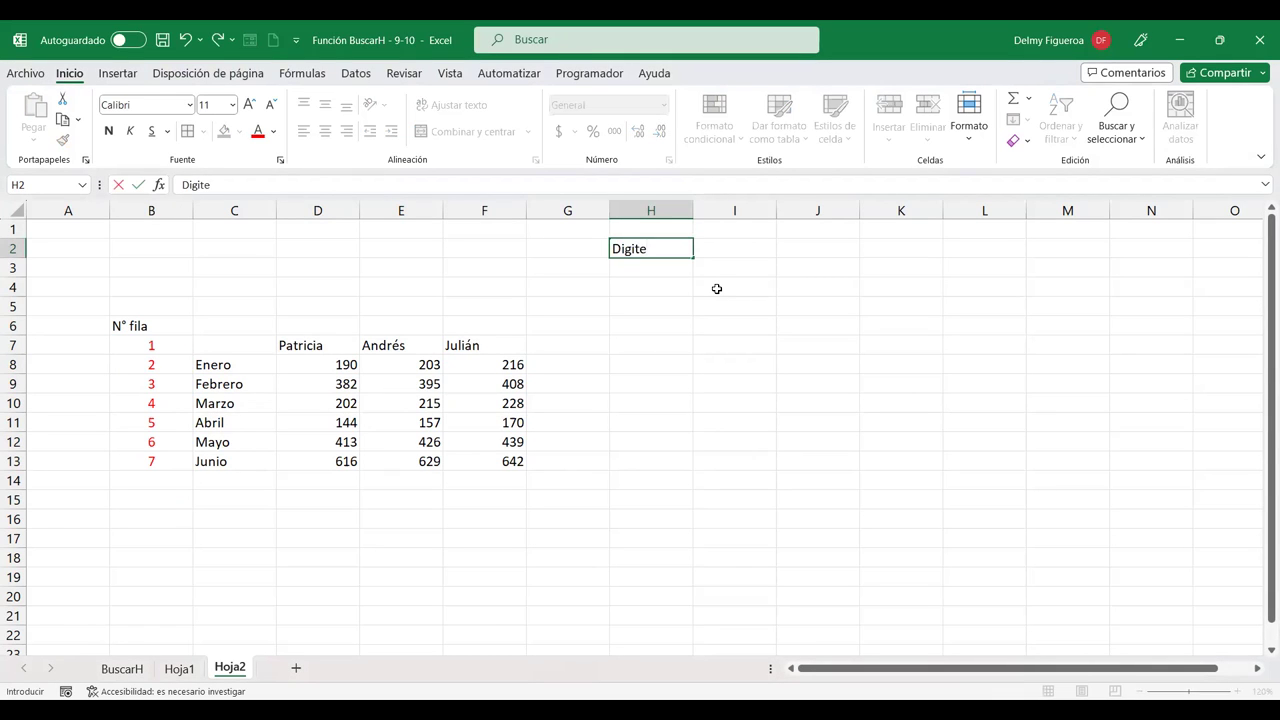
type("vendedor")
key("Return")
double_click(691, 210)
left_click(735, 246)
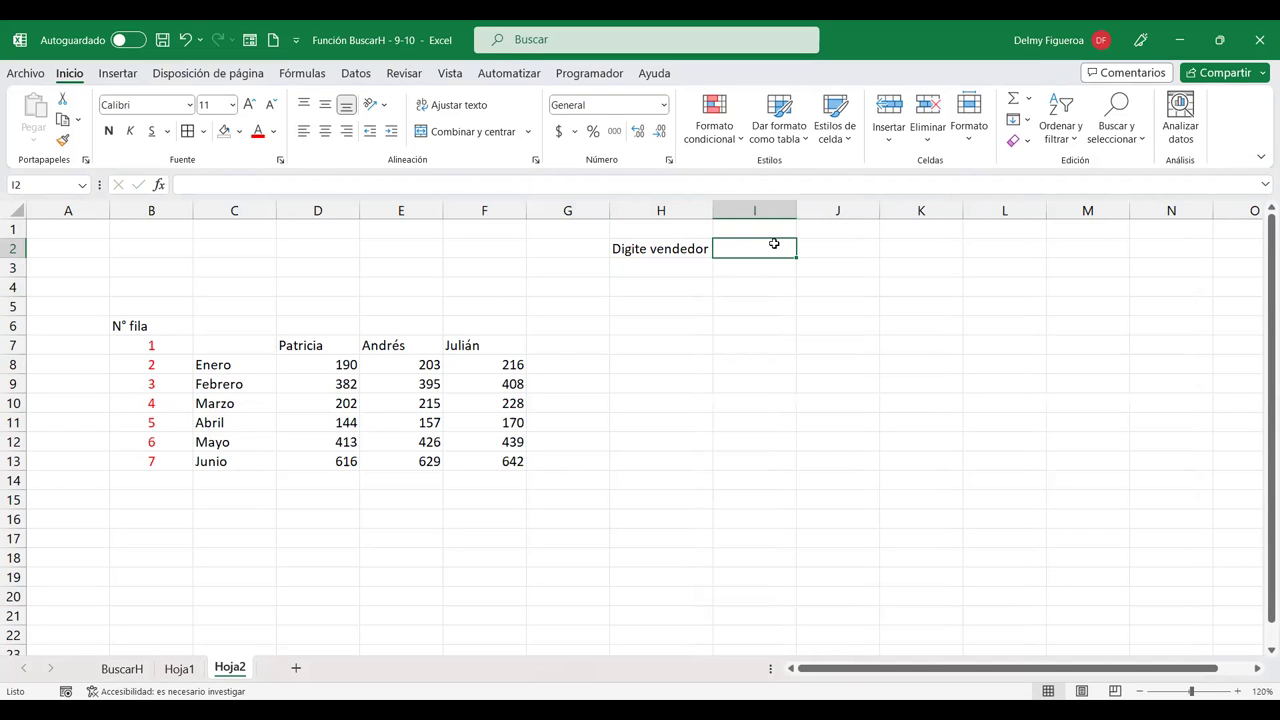
Restrict I2 to a list from the seller names in D7:F7 and choose Andrés.
left_click(355, 73)
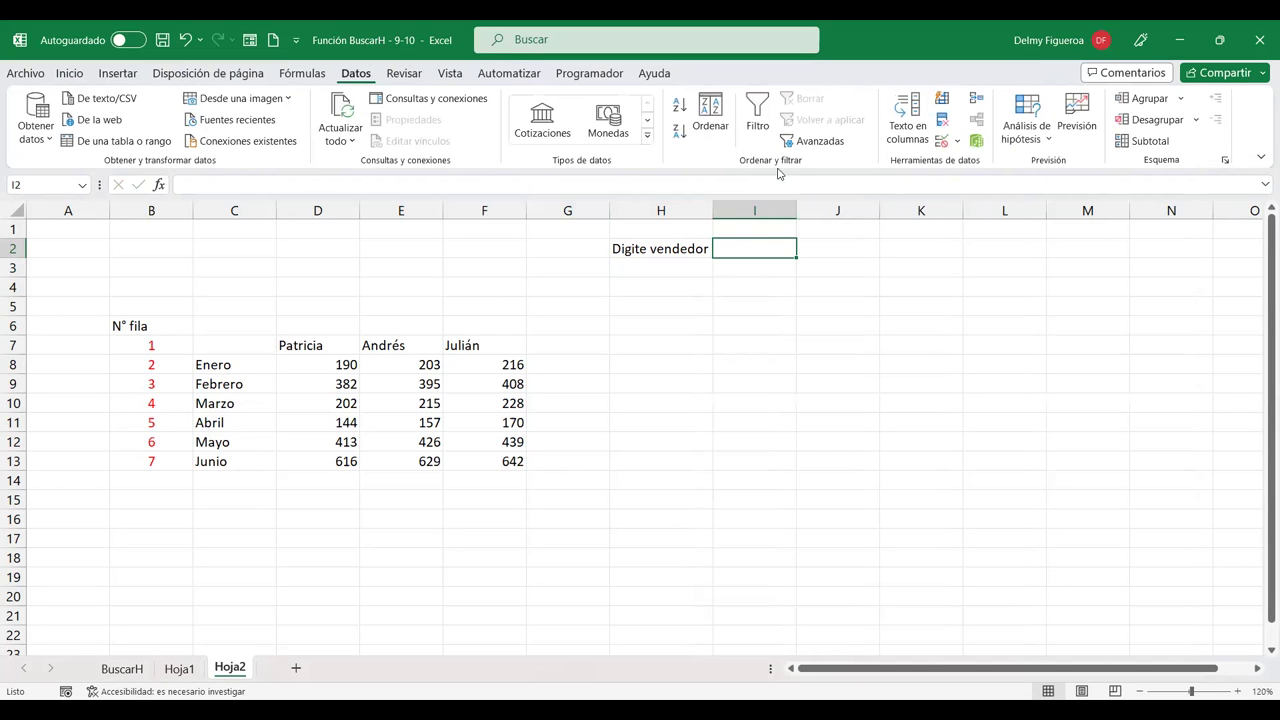
left_click(942, 140)
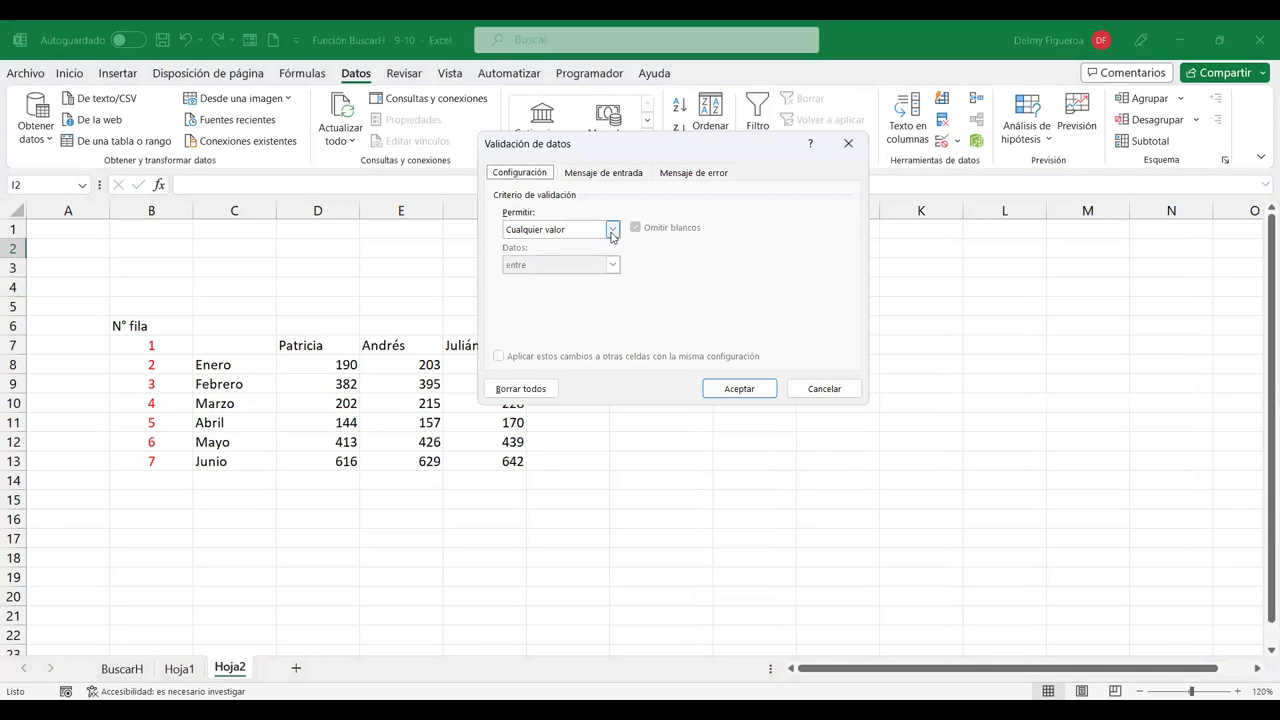
left_click(612, 230)
left_click(532, 280)
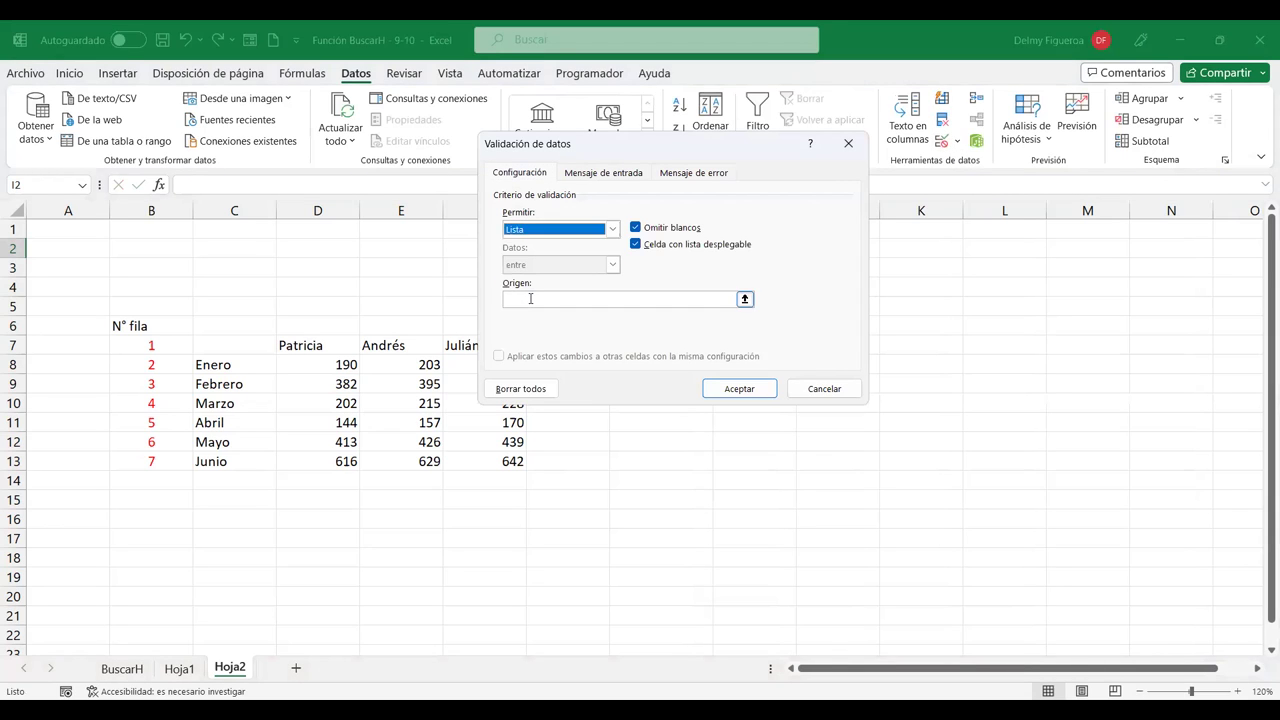
left_click_drag(322, 343, 464, 338)
left_click(760, 395)
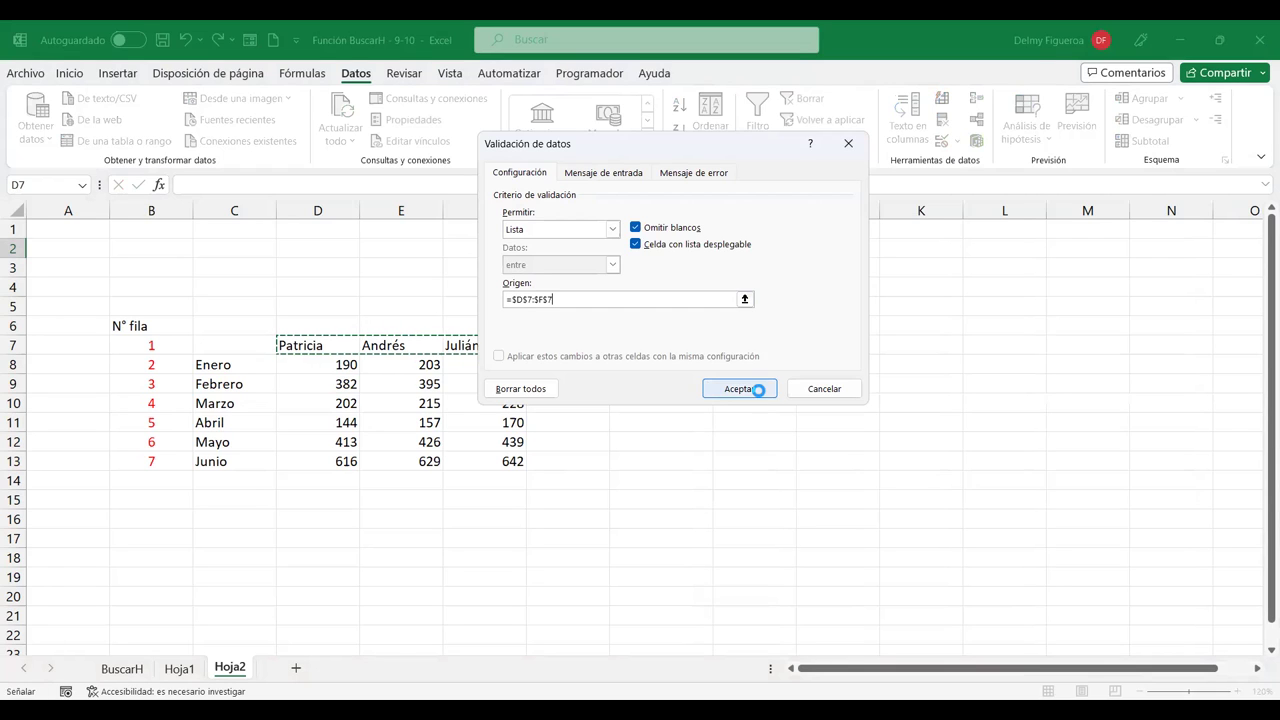
left_click(806, 251)
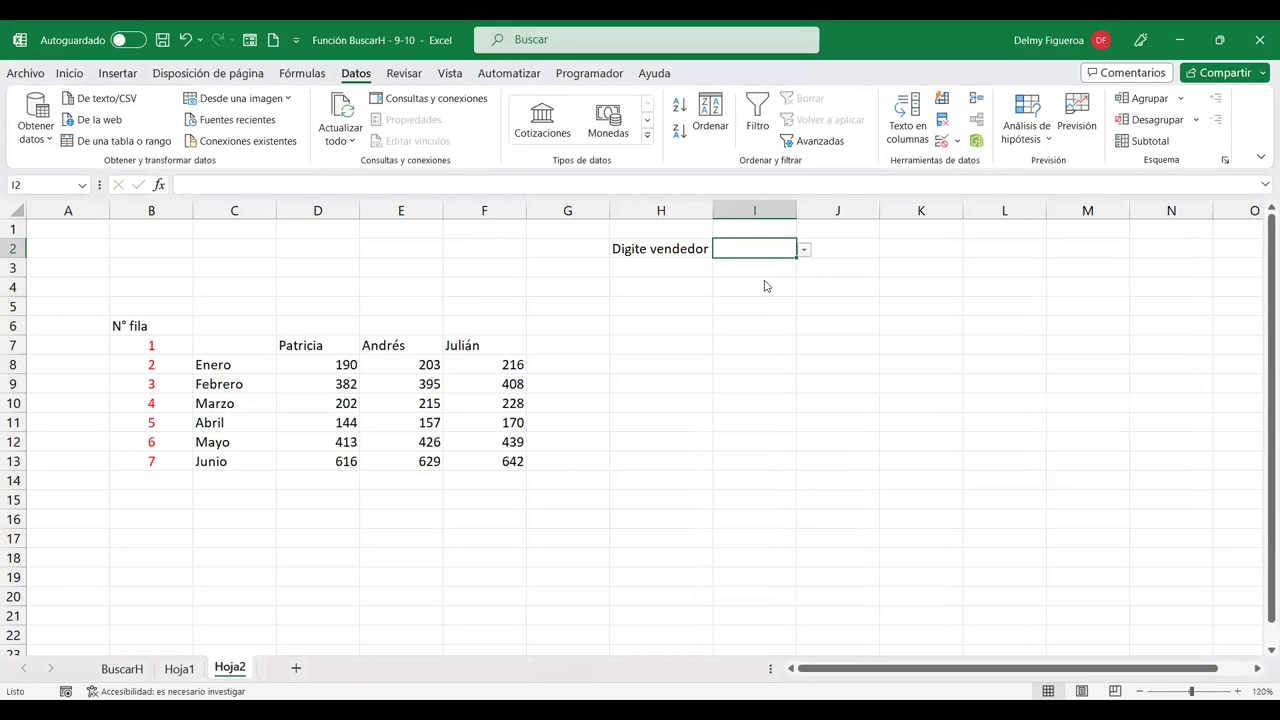
left_click(765, 283)
Change the H2 label to 'Seleccione vendedor' and pick a fill colour for I2.
left_click(650, 252)
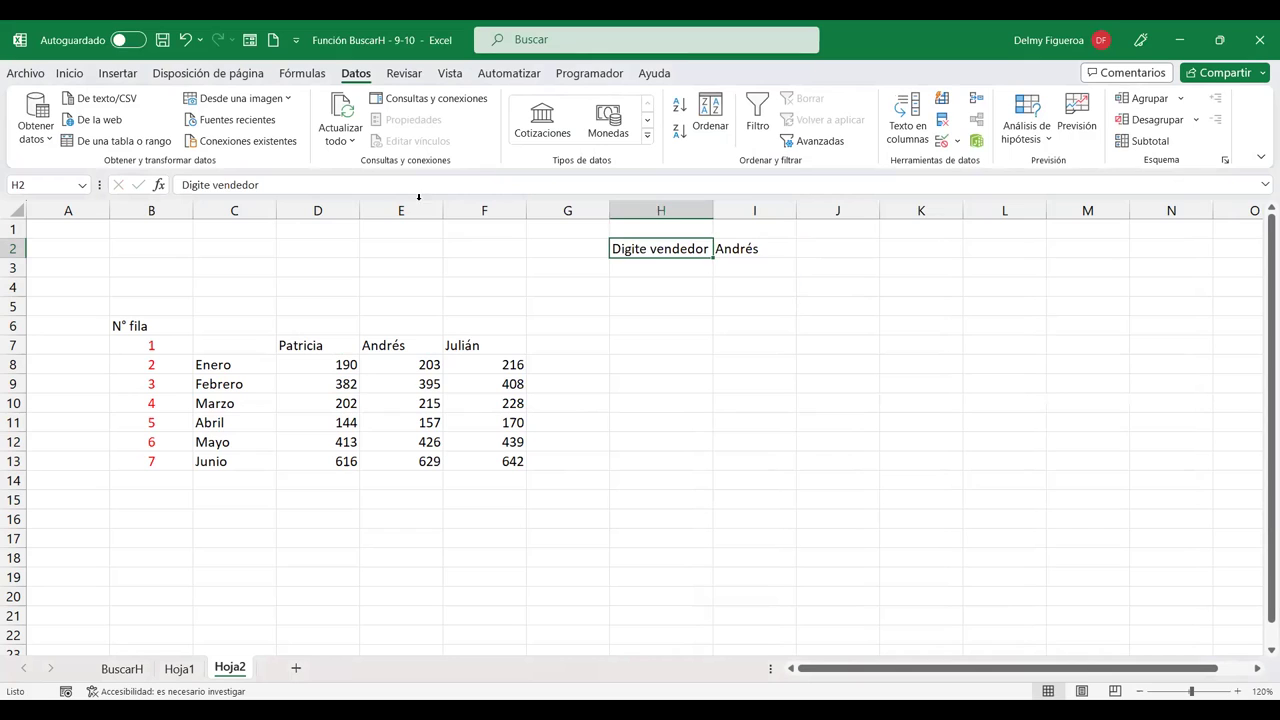
double_click(216, 184)
type("Seleccione")
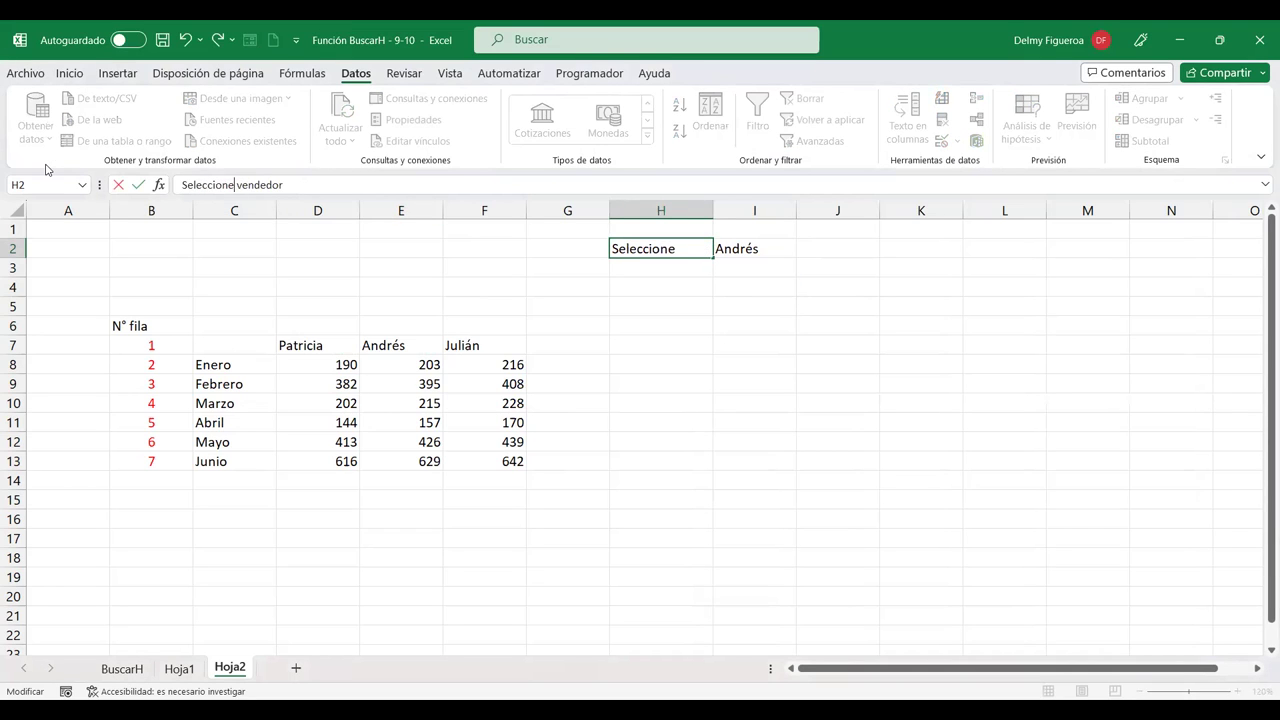
key("Return")
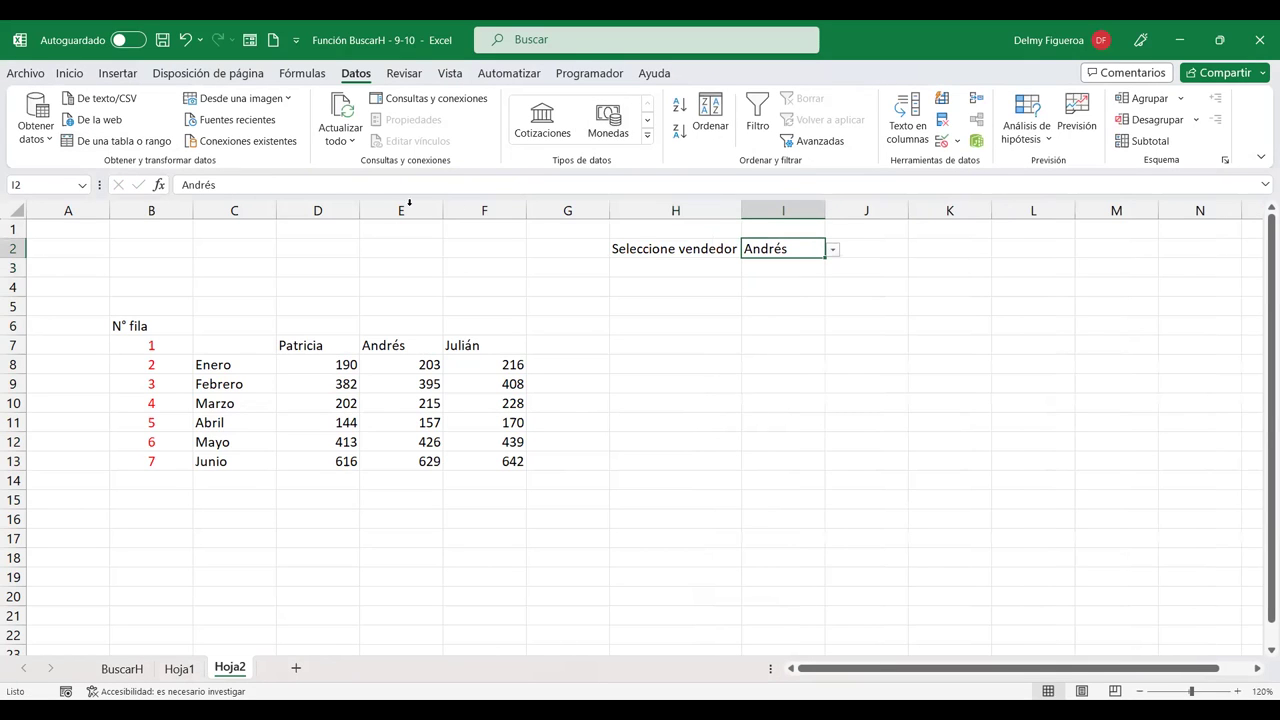
left_click(70, 73)
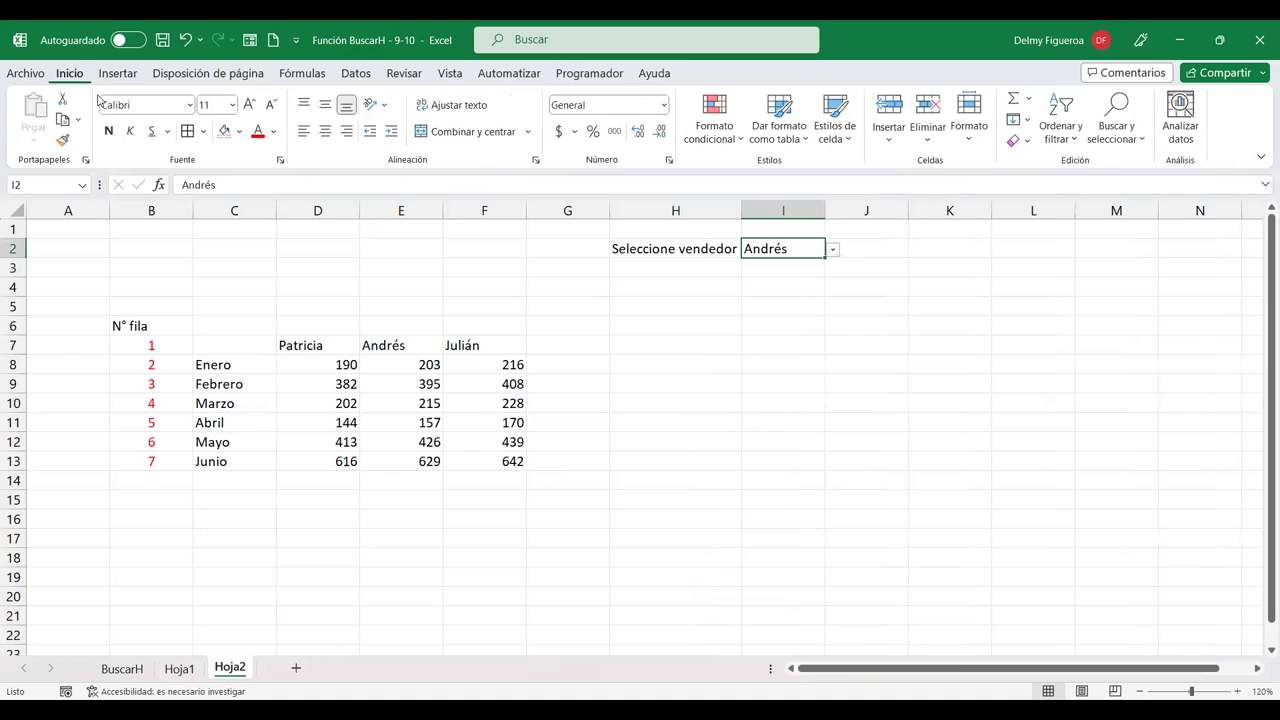
left_click(240, 131)
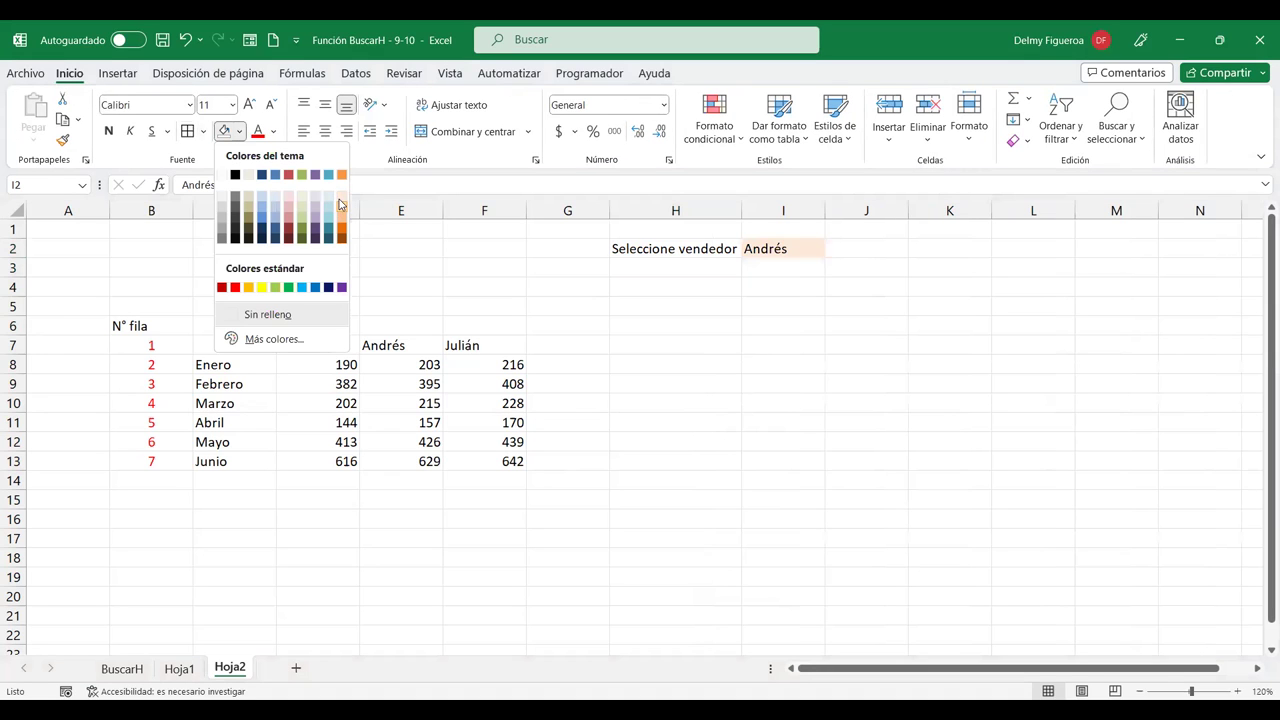
Fill I2 light orange and switch the seller to Julián.
left_click(343, 198)
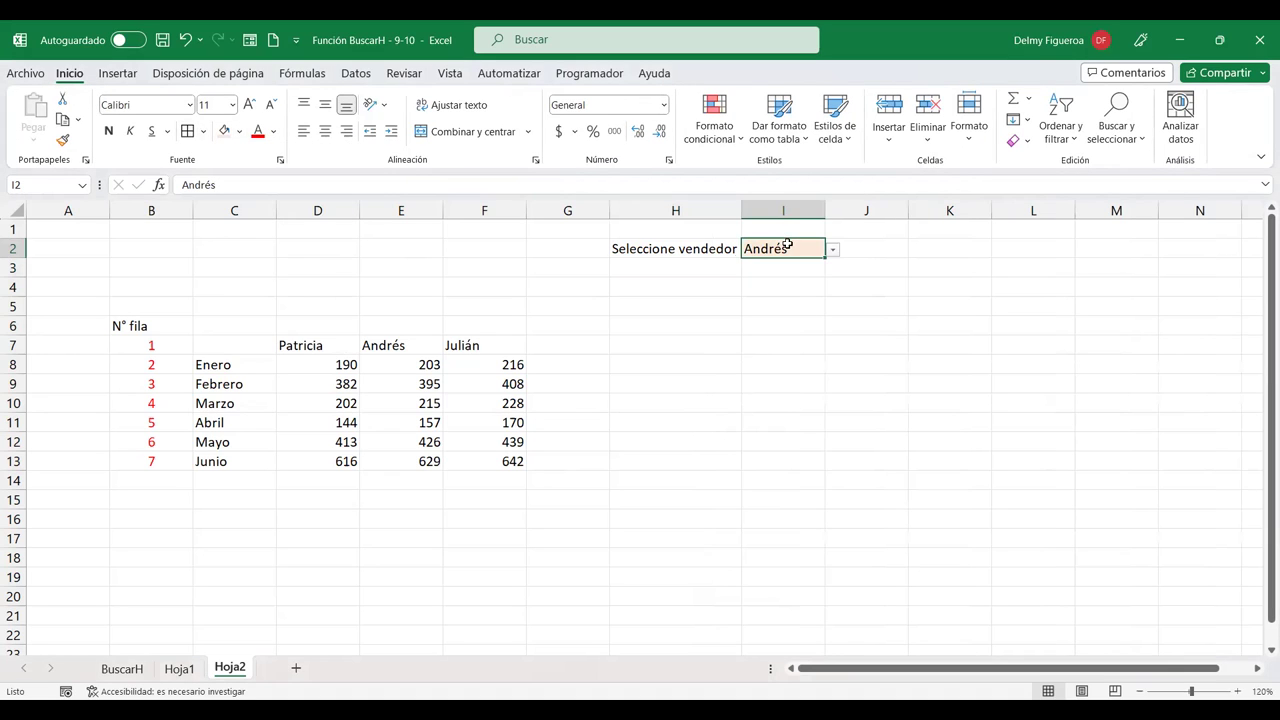
key("alt+Down")
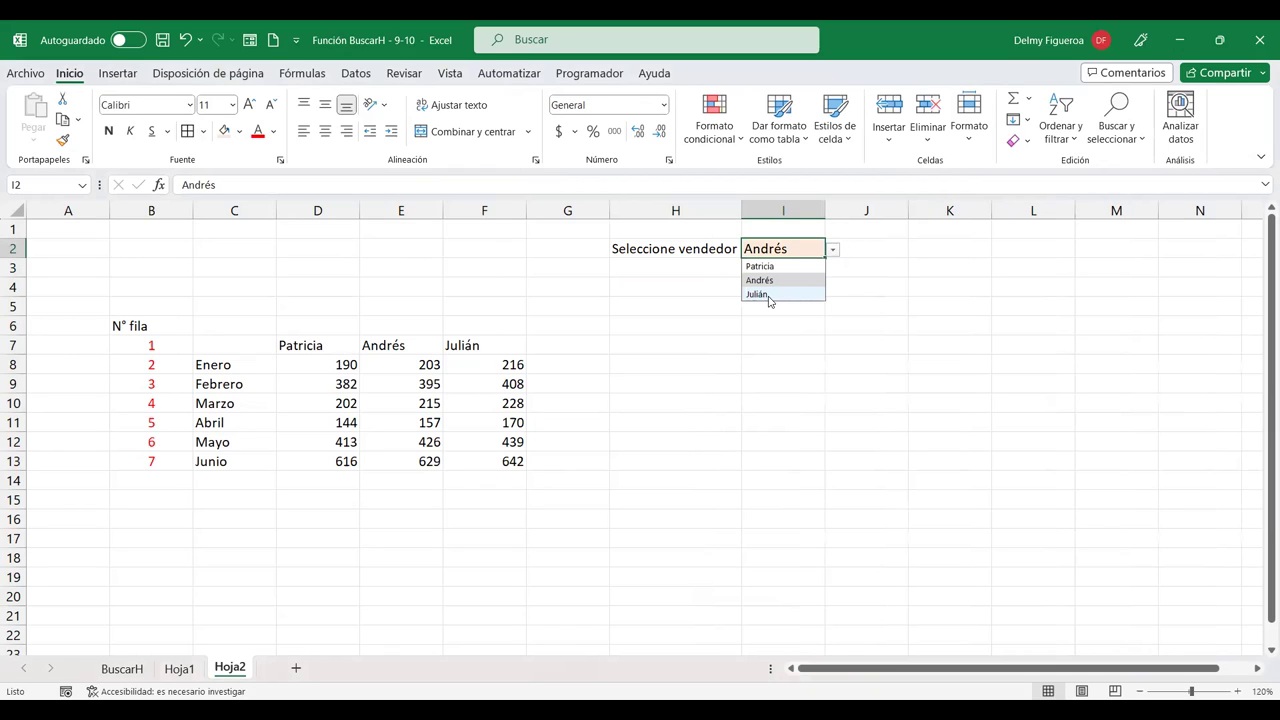
left_click(757, 294)
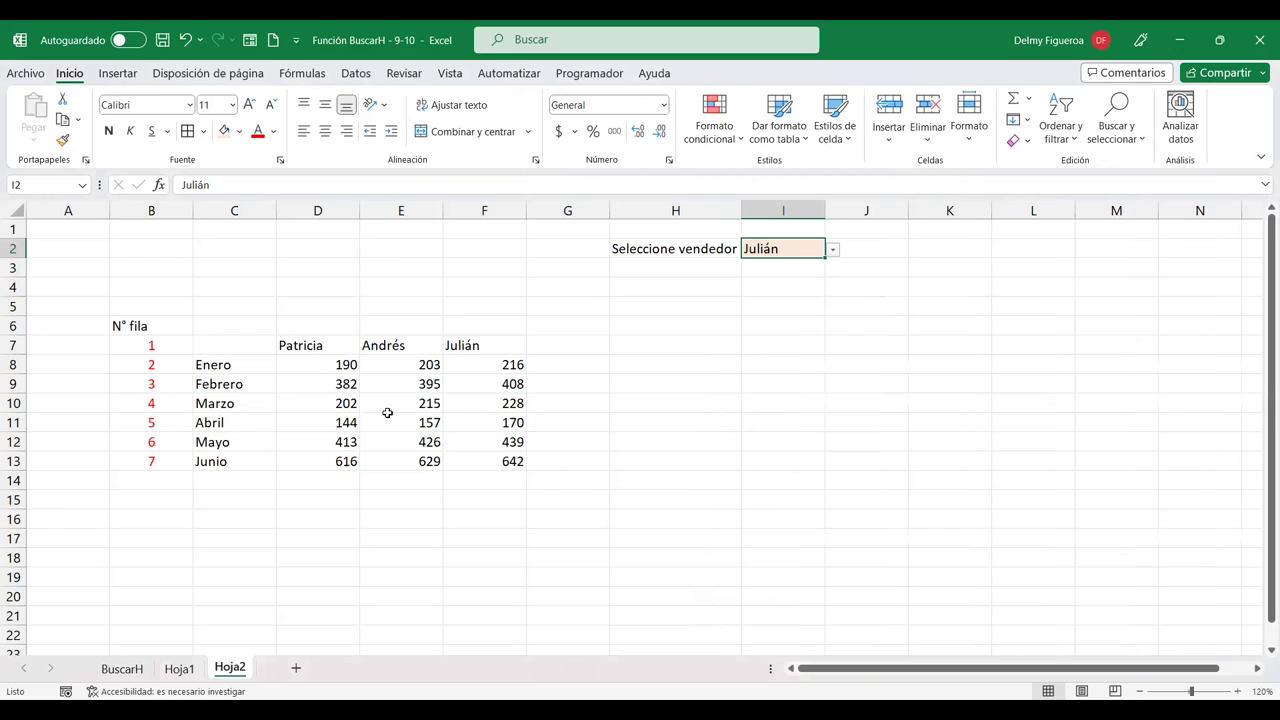
Enter the label 'La venta es:' in H3.
left_click(680, 266)
type("La vega")
key("BackSpace")
key("BackSpace")
type("nta es:")
key("Return")
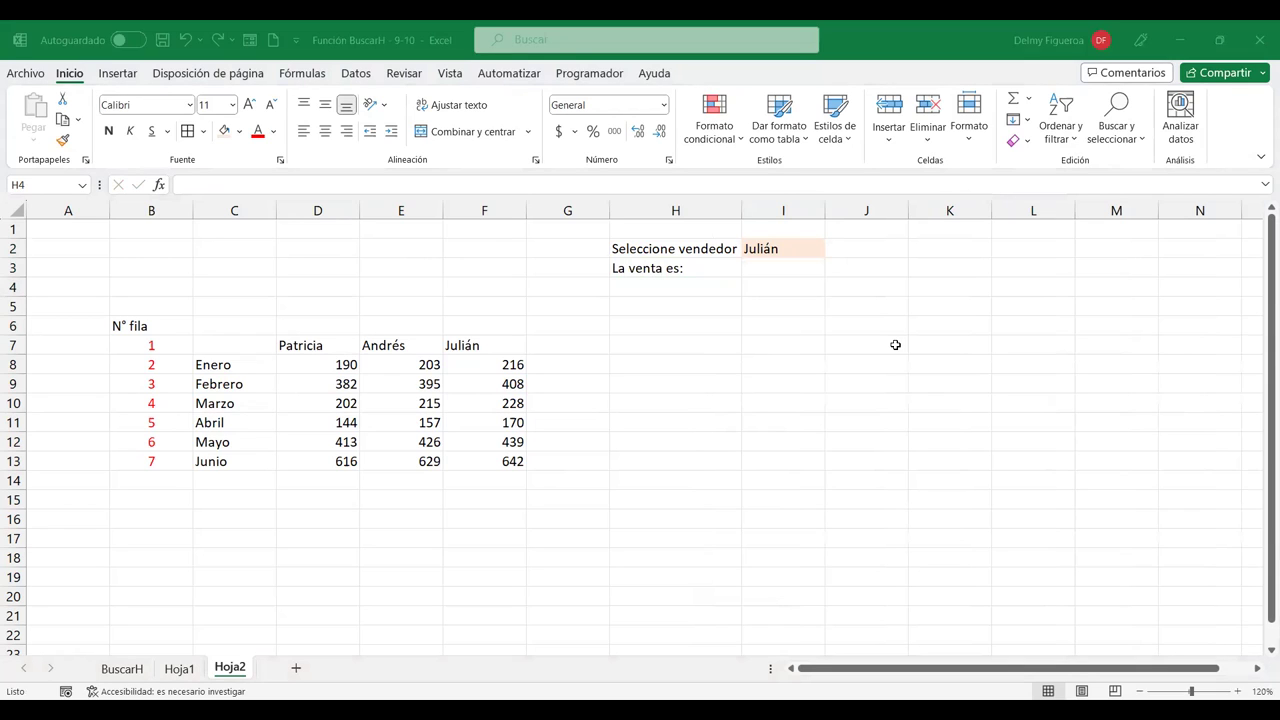
Enter =BUSCARH(I2;C7:F13;5;FALSO) in I3, returning Julián's sale of 170.
left_click(778, 268)
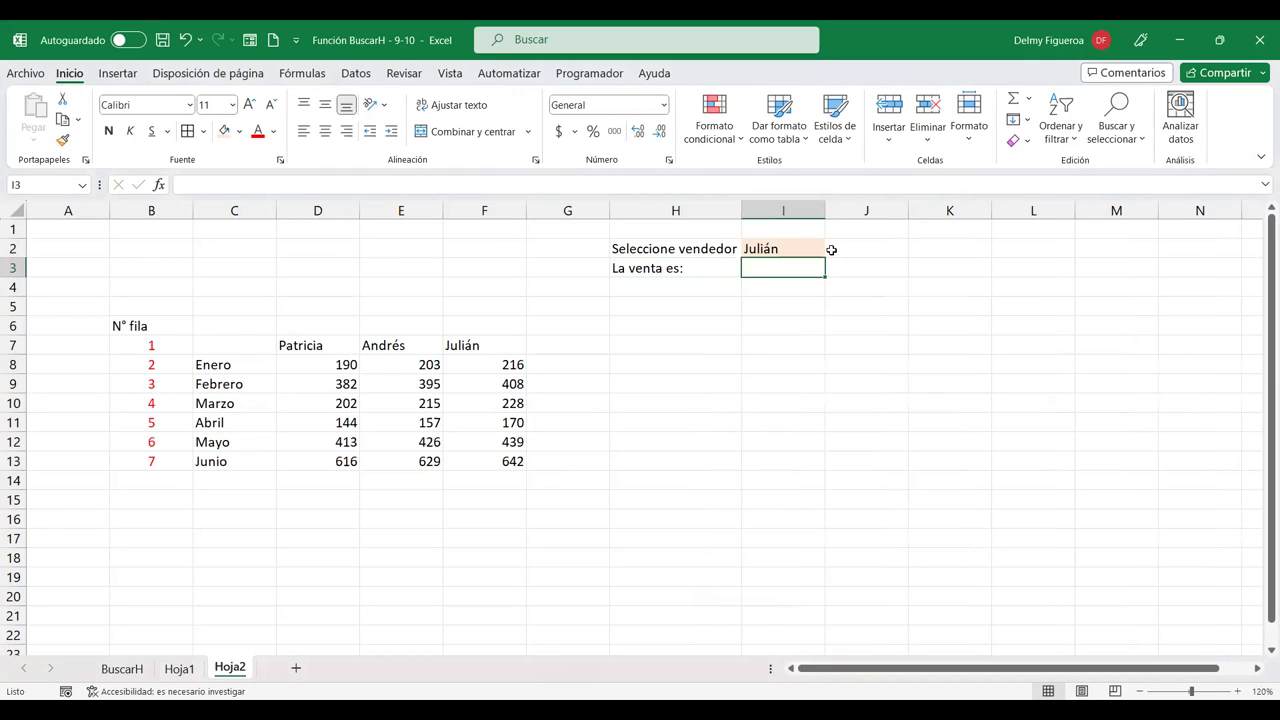
type("+bus")
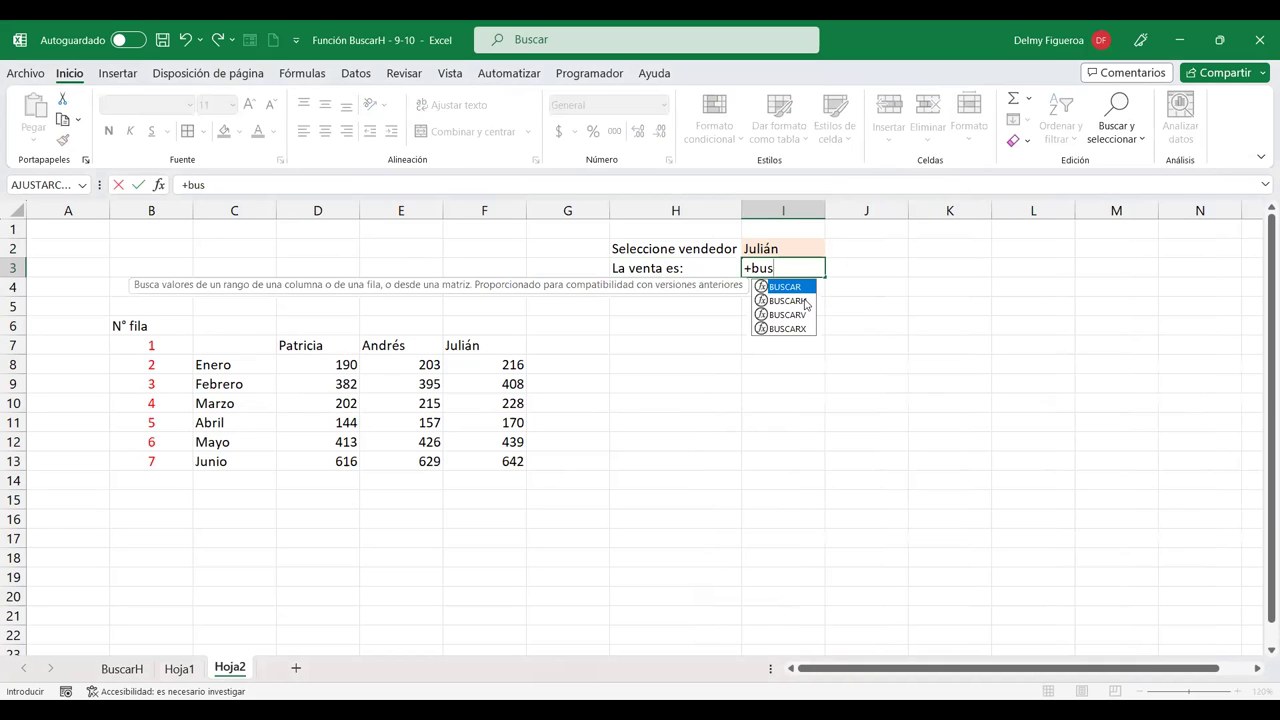
key("Down")
key("Tab")
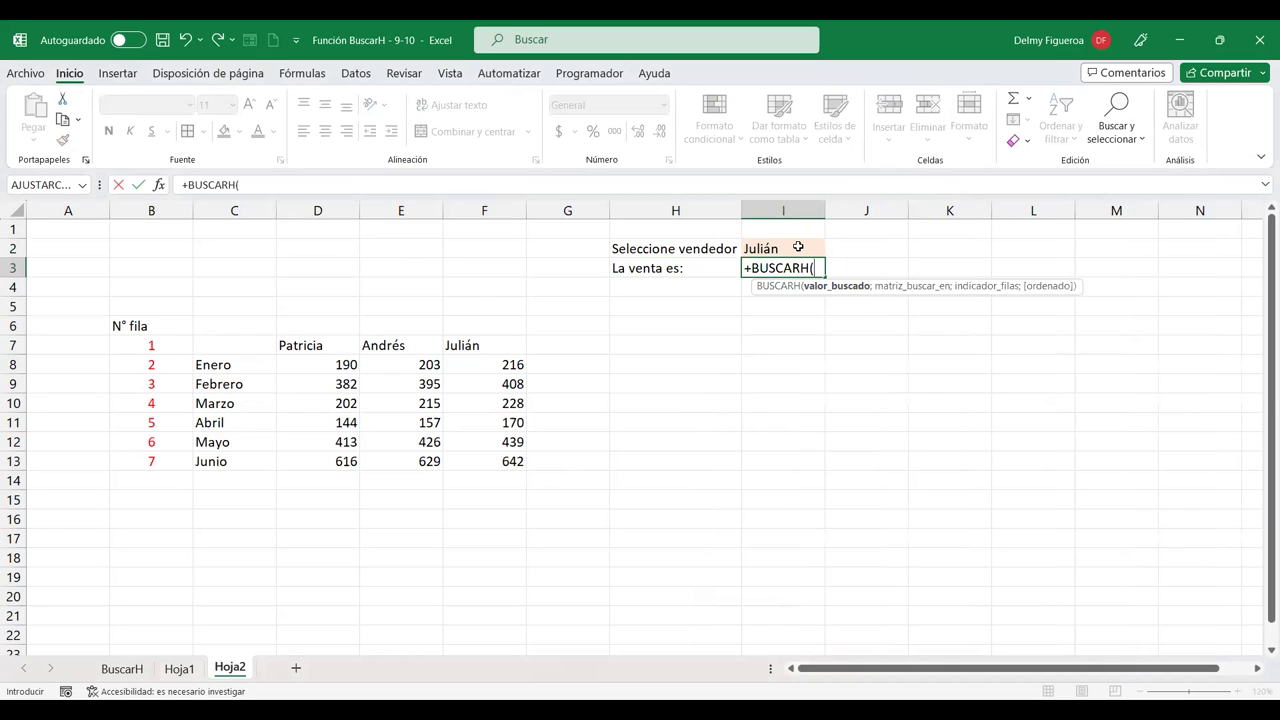
left_click(798, 245)
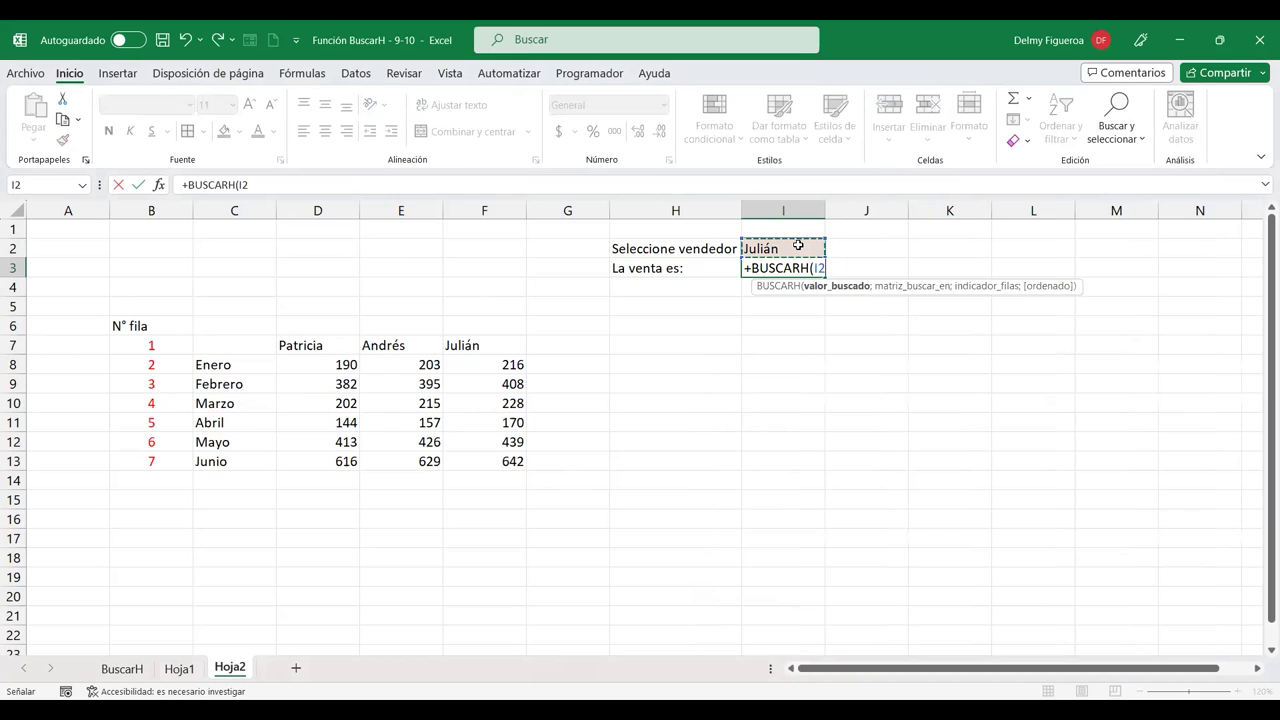
type(";")
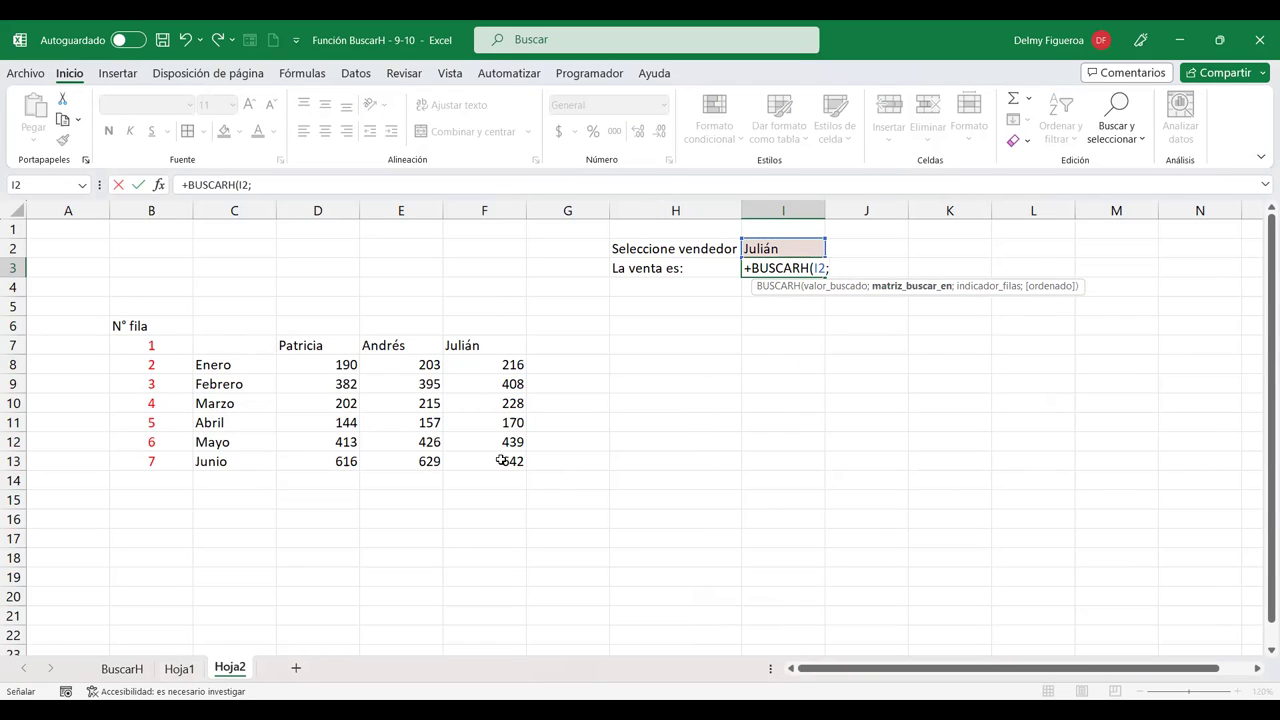
left_click_drag(235, 345, 501, 460)
type(";")
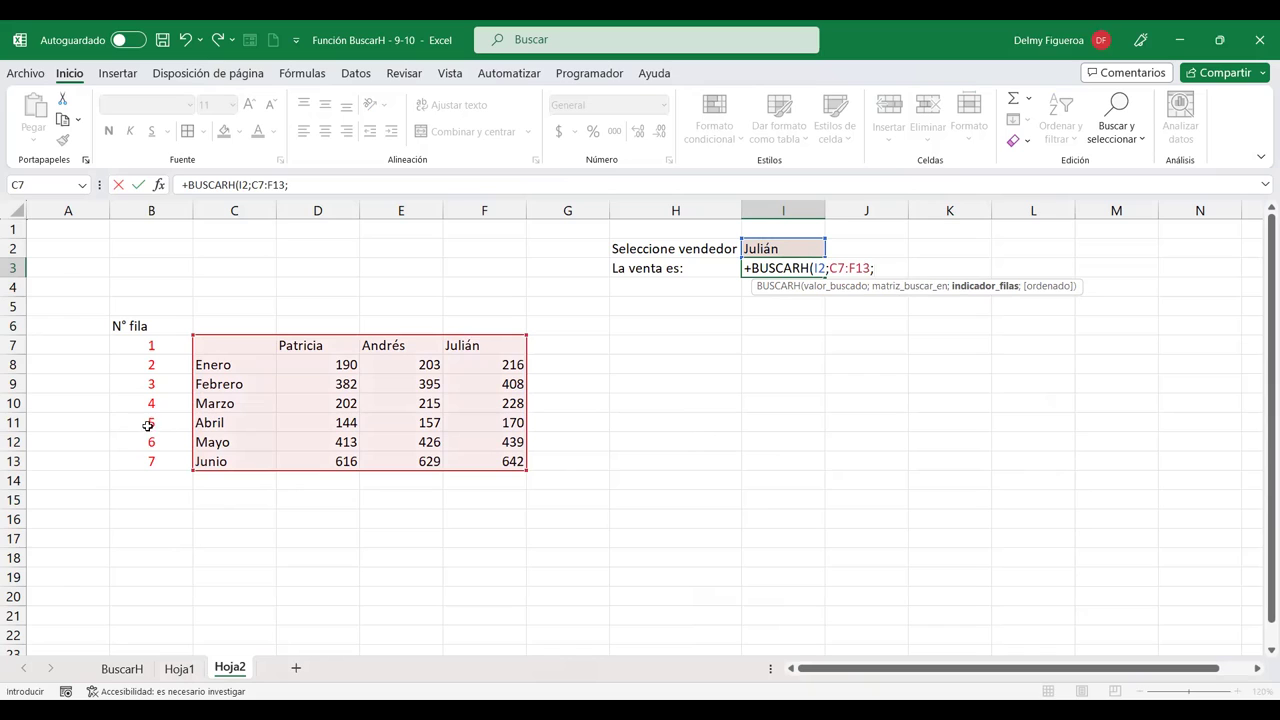
type("5")
type(";")
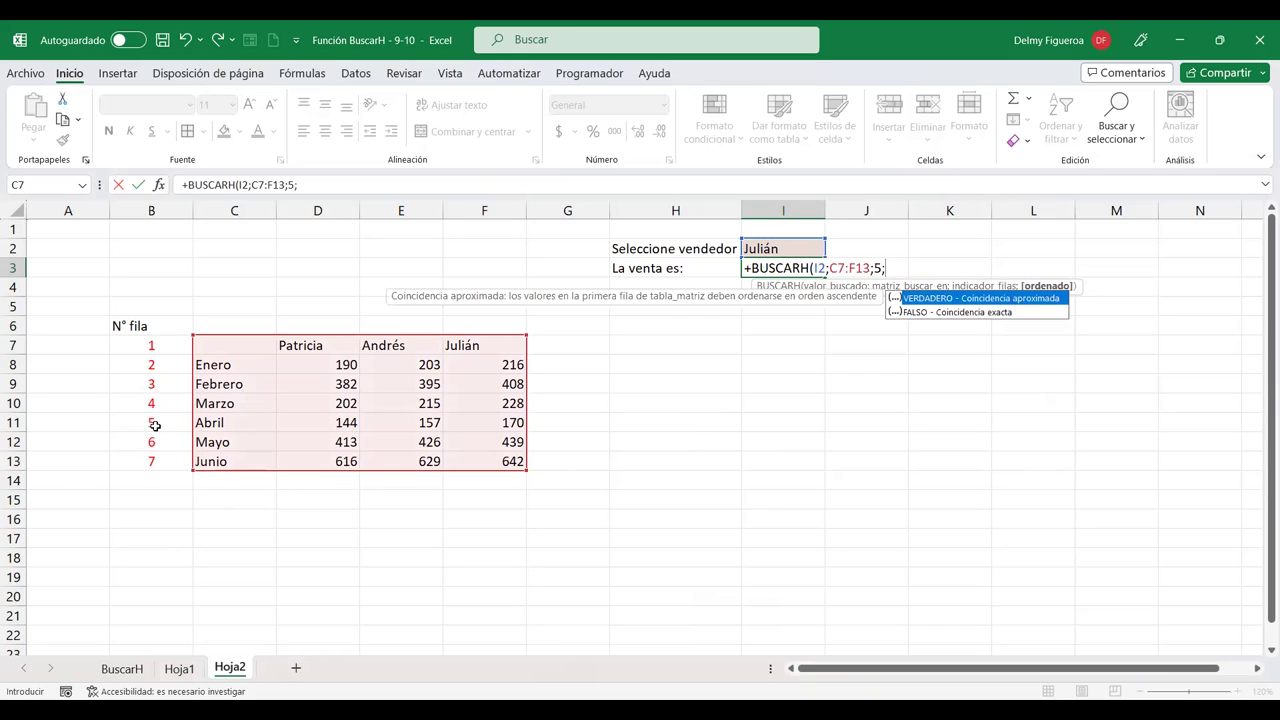
double_click(951, 313)
key("Return")
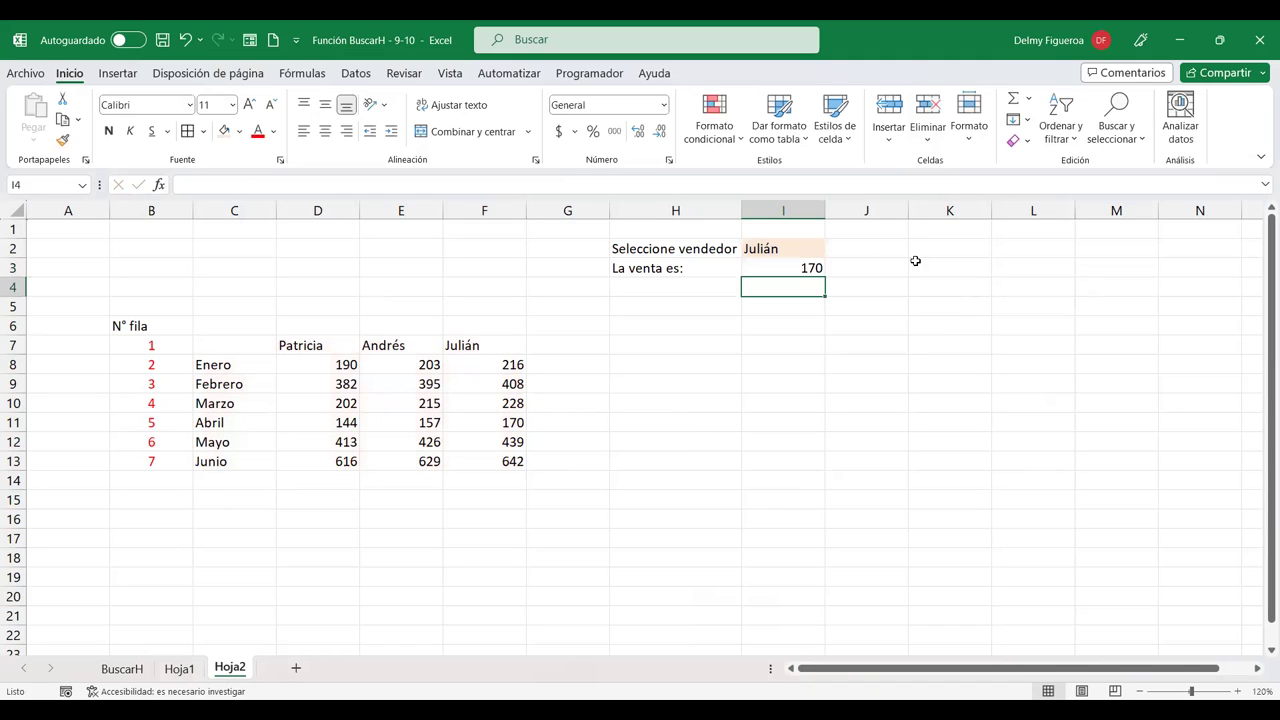
left_click(802, 246)
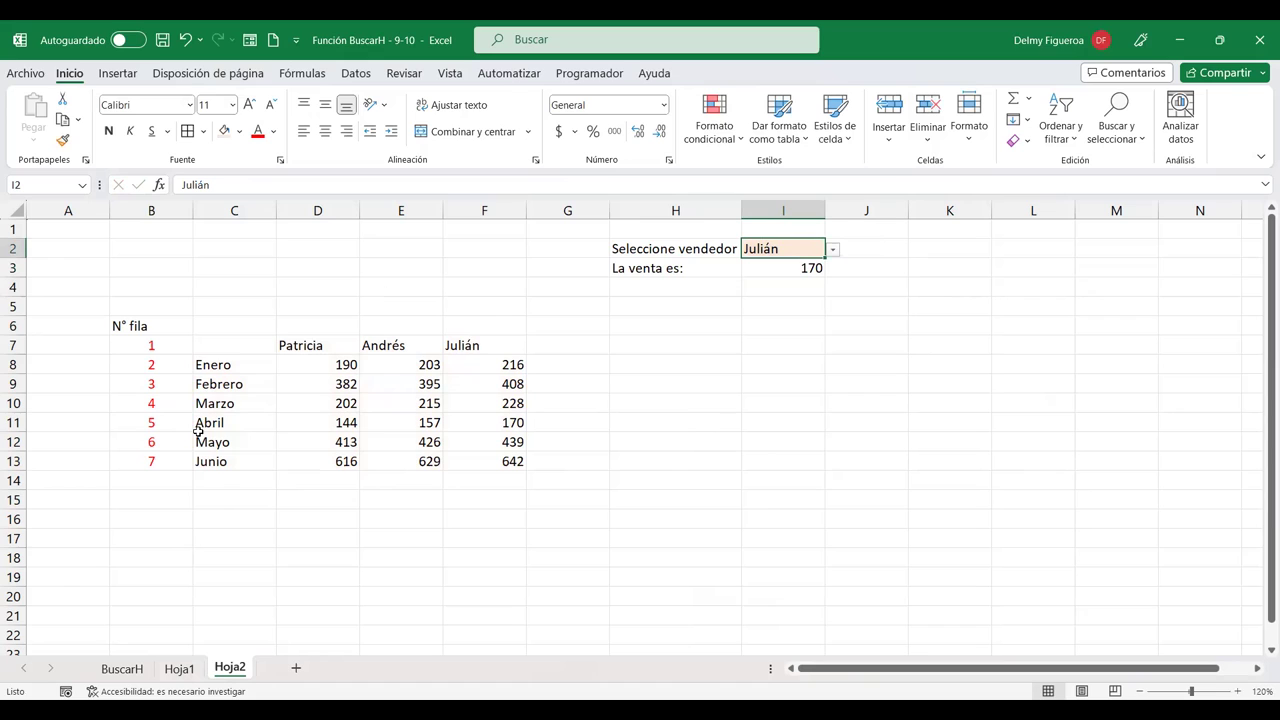
Cross-check Julián's figure in column F, then make the I3 result bold at 12 pt.
left_click(494, 206)
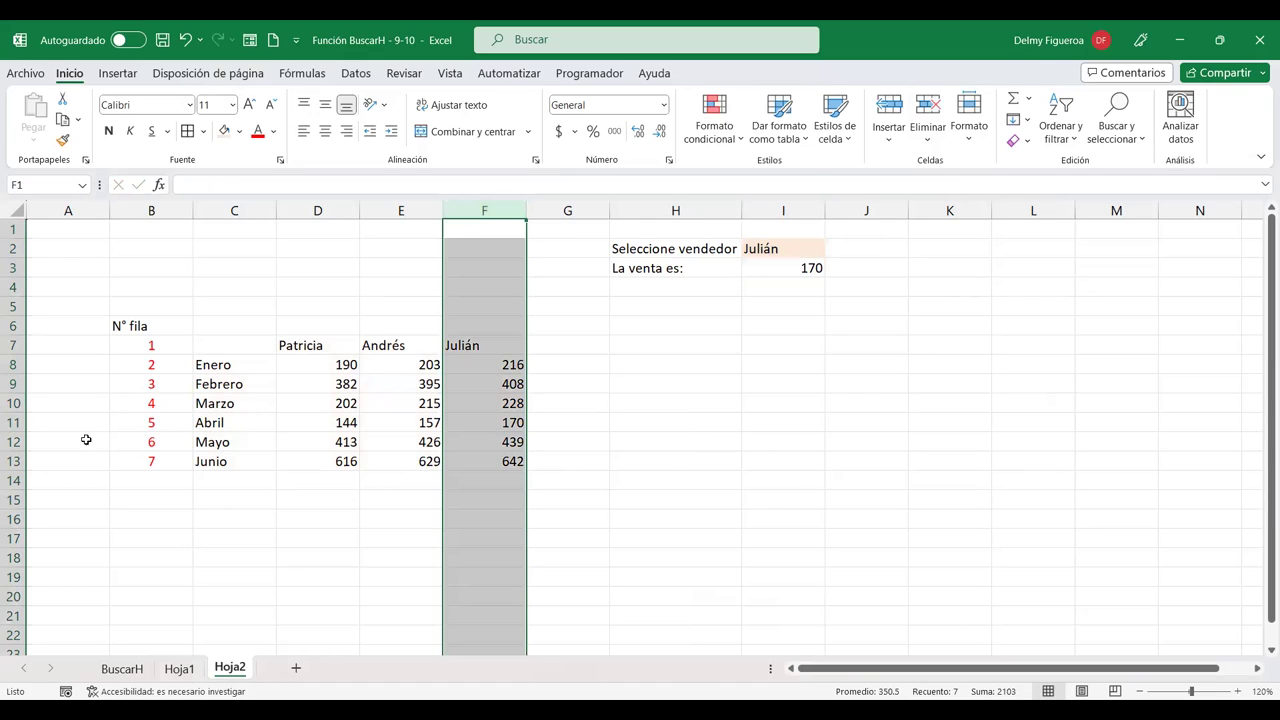
left_click(12, 422, "ctrl")
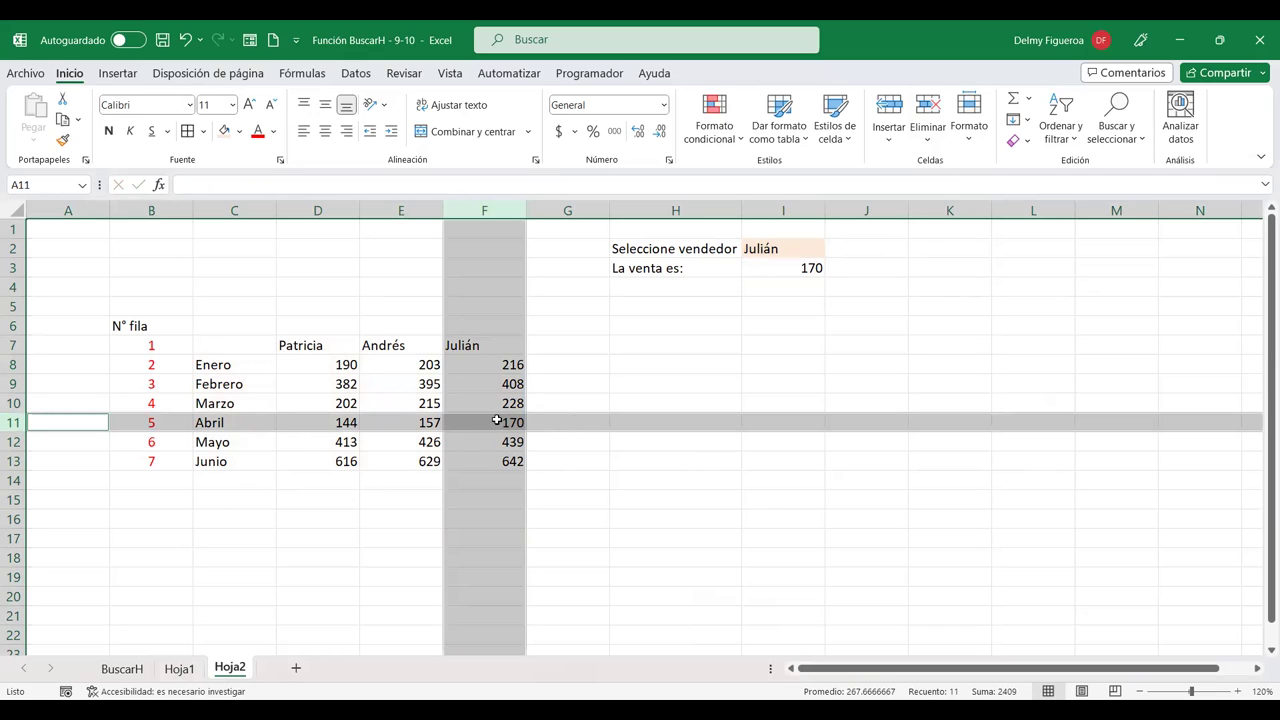
left_click(810, 267)
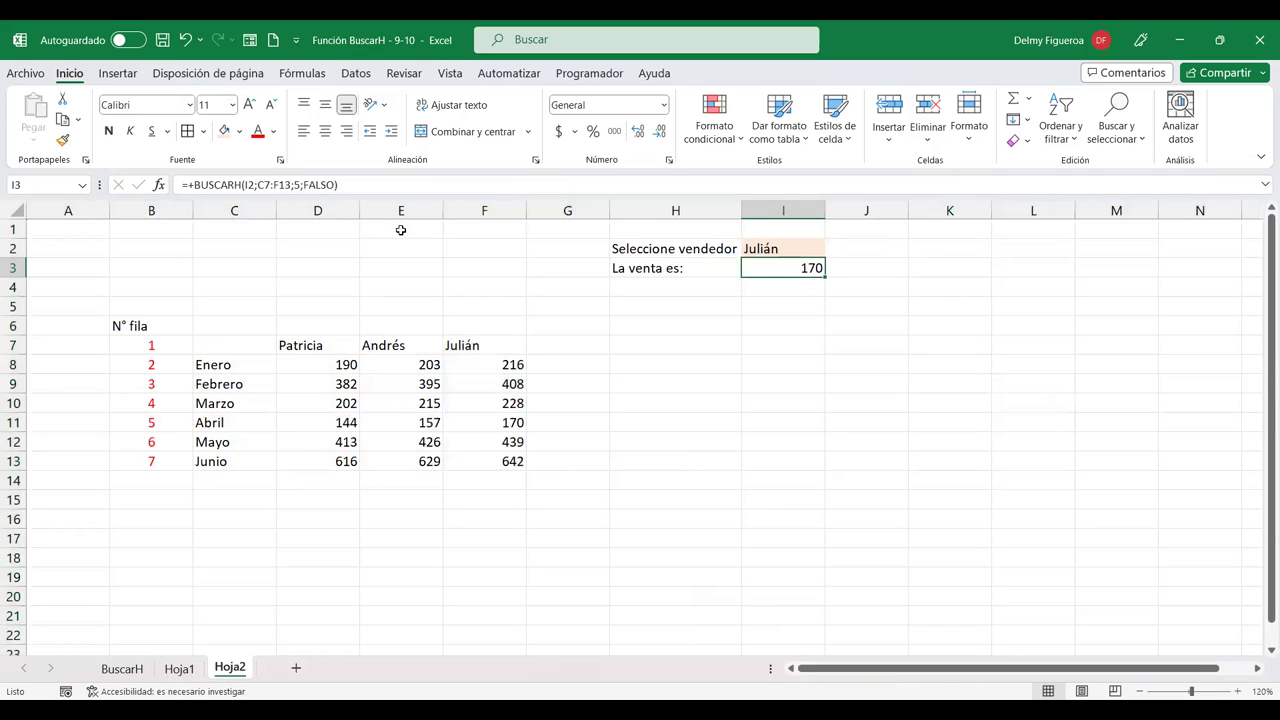
left_click(110, 131)
left_click(250, 104)
Switch the seller in I2 to Patricia so I3 shows 144.
left_click(800, 246)
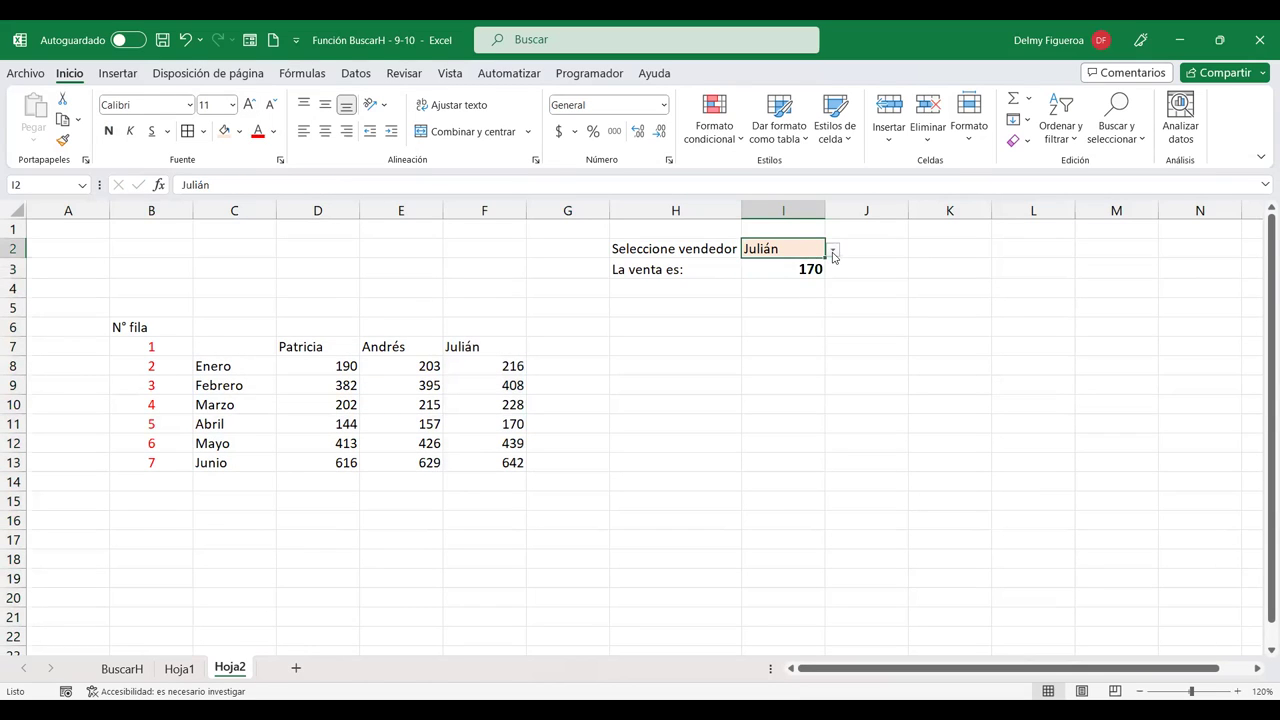
left_click(834, 250)
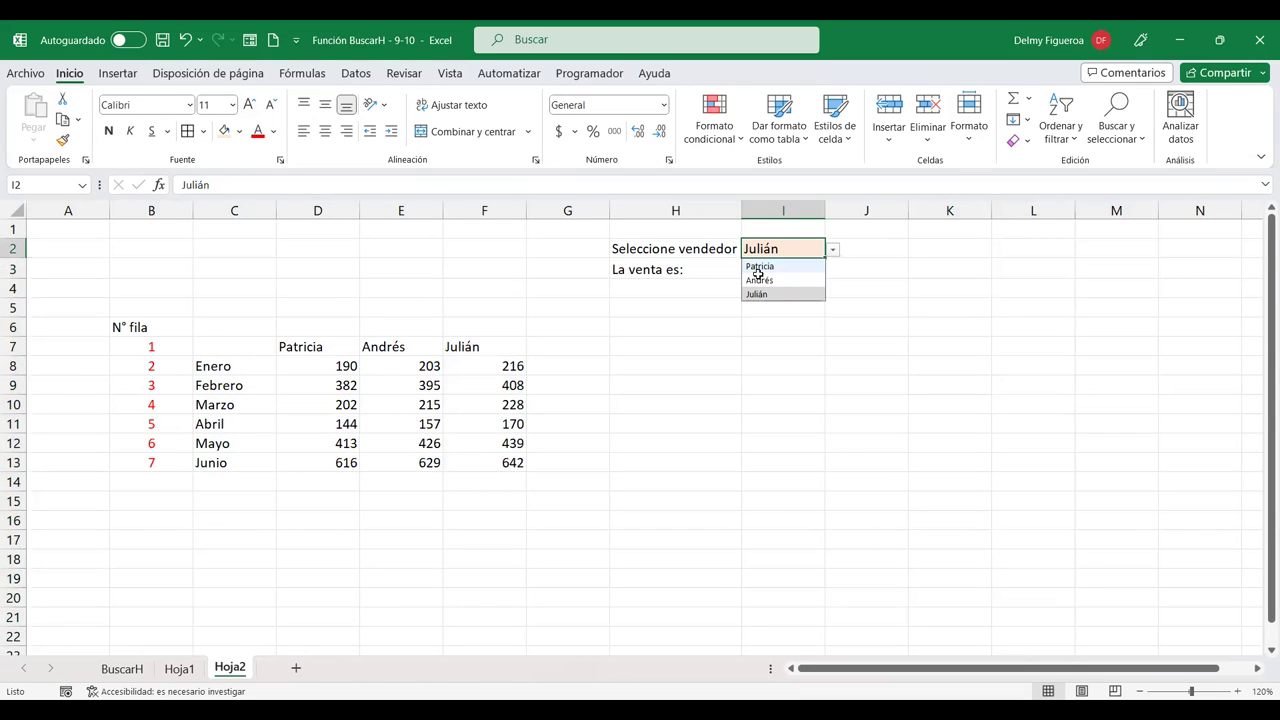
left_click(758, 272)
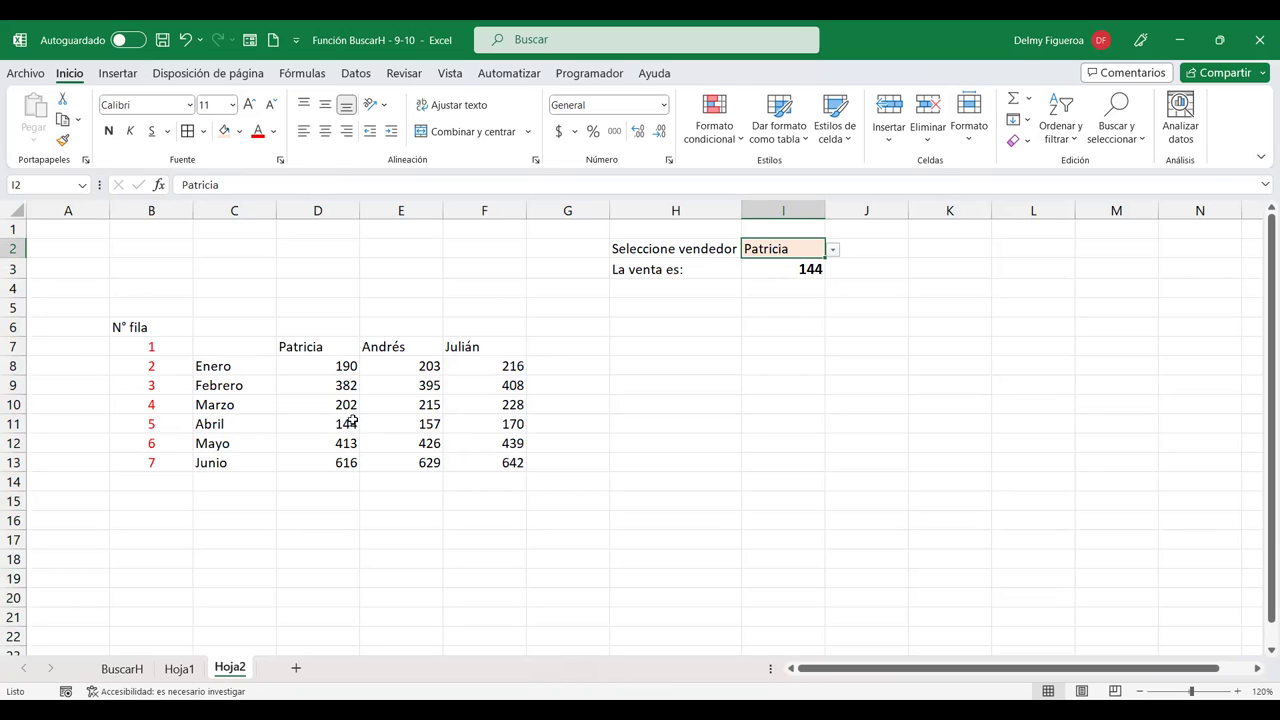
left_click(784, 274)
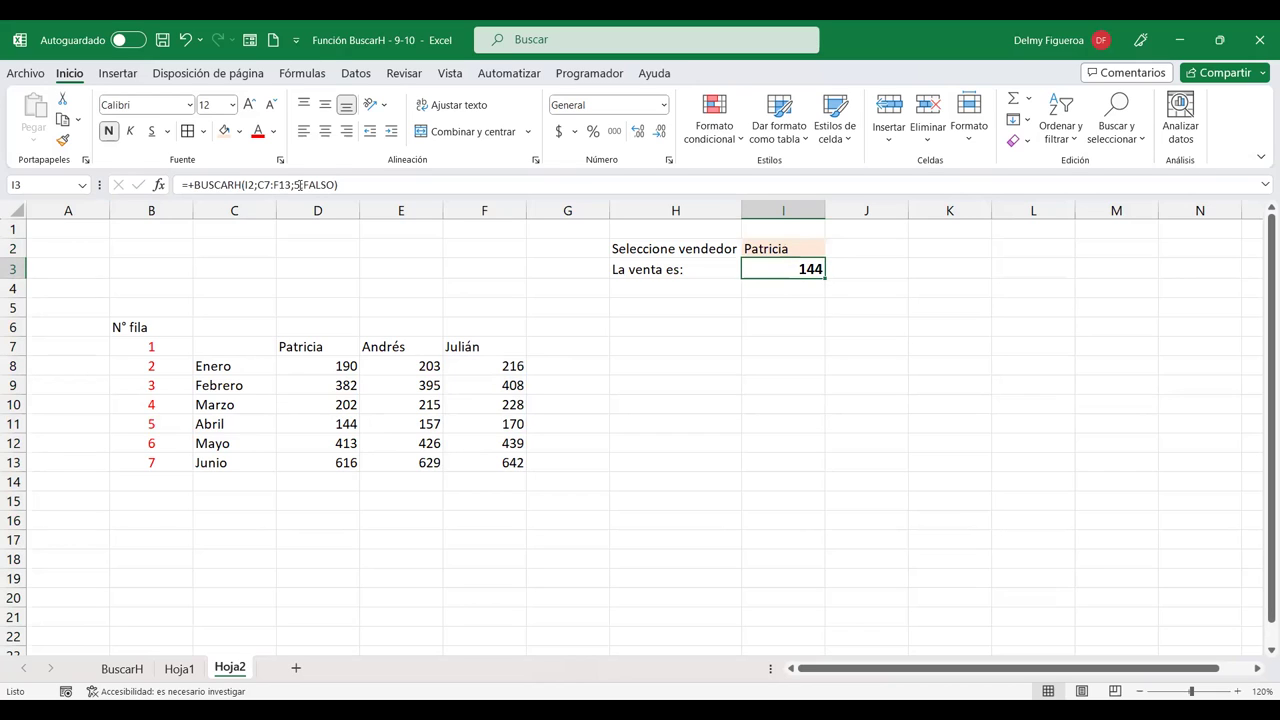
Change the I3 BUSCARH row index from 5 to 3 and check the Febrero row.
key("F2")
key("Left")
key("Left")
key("Left")
key("BackSpace")
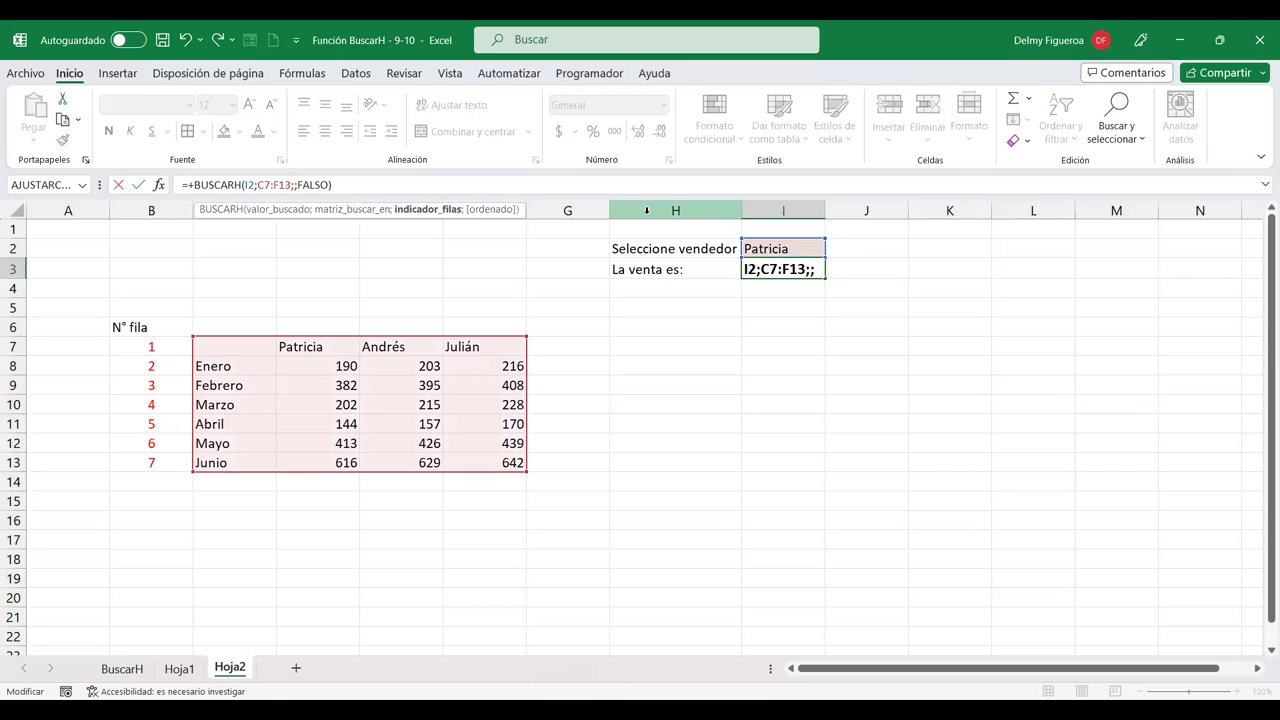
type("3")
key("Return")
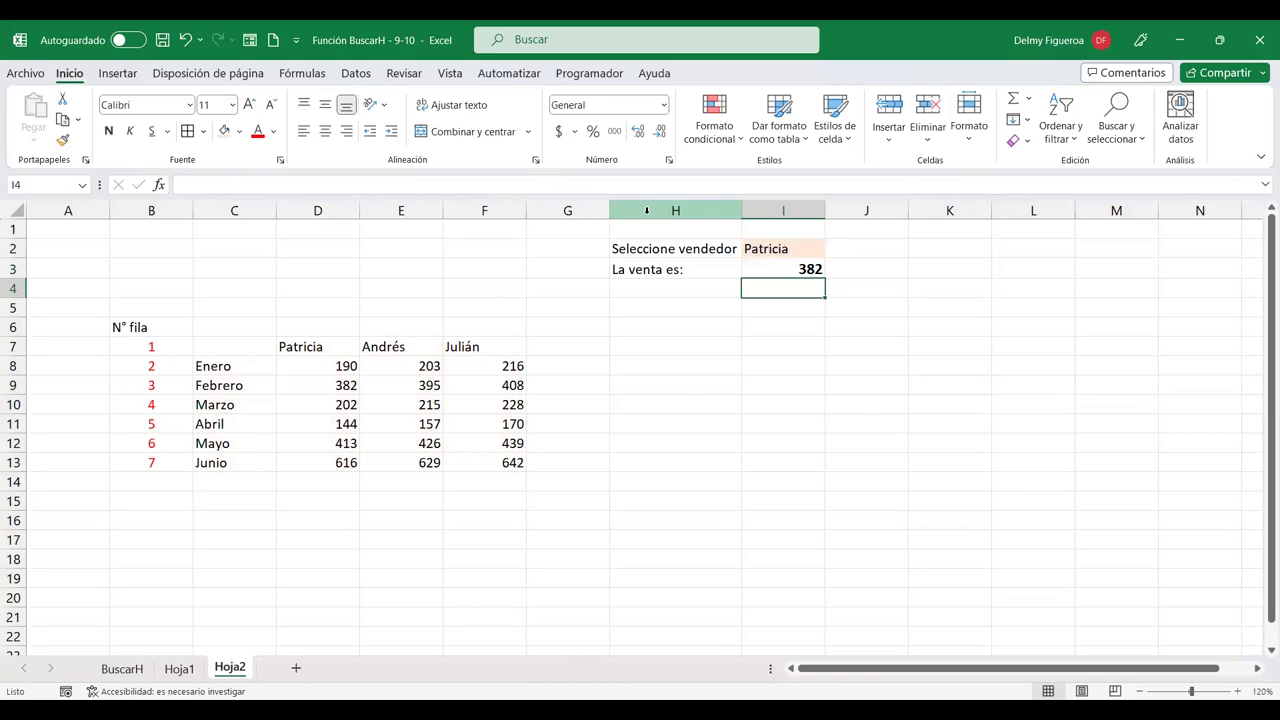
left_click(11, 385)
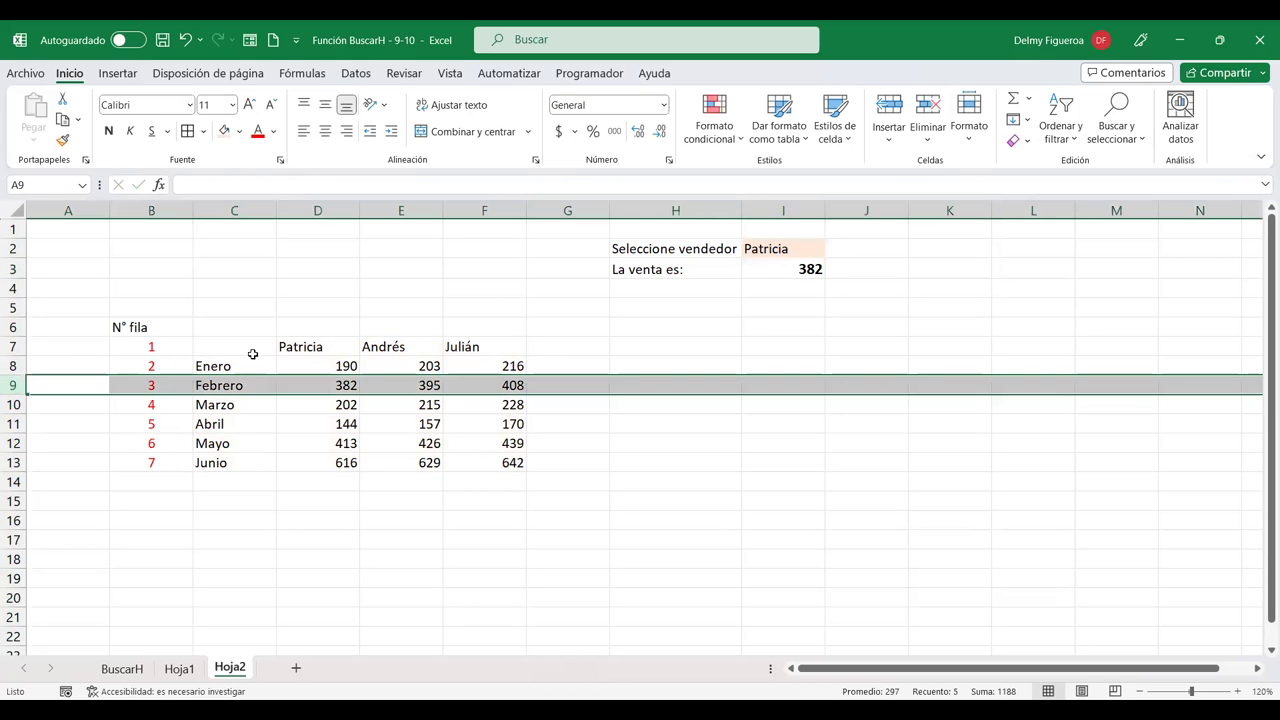
left_click(318, 210, "ctrl")
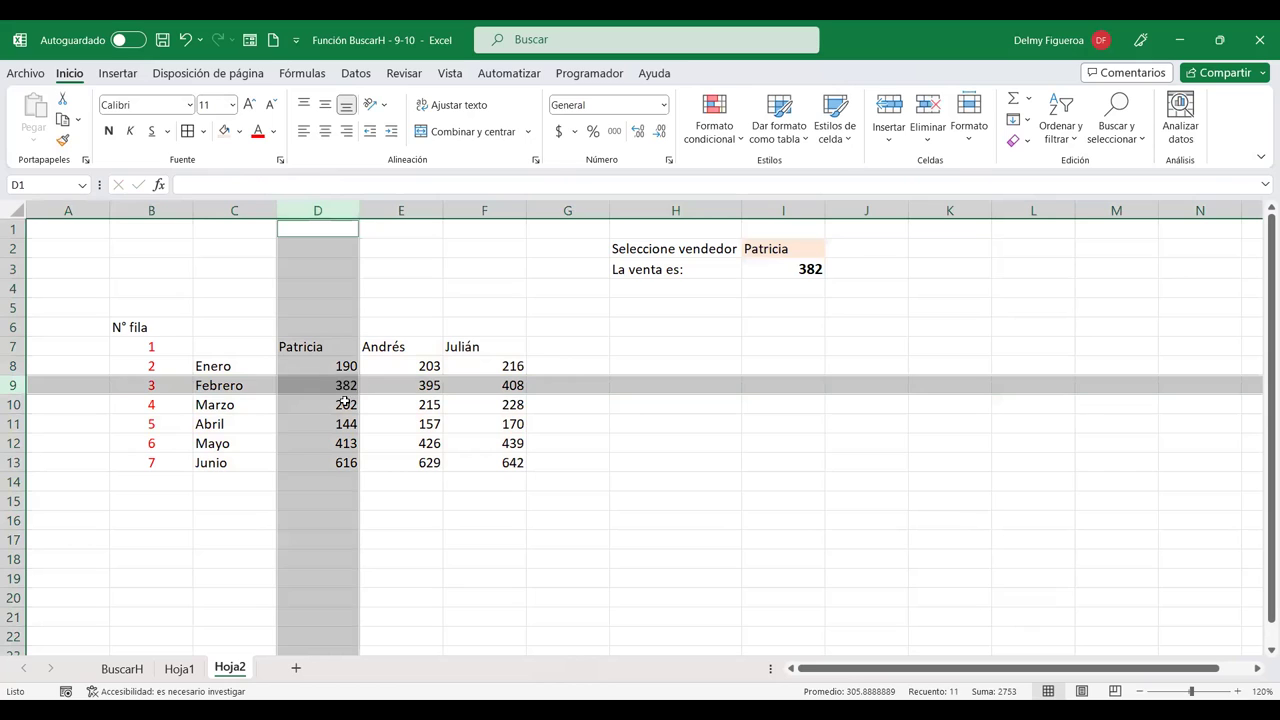
Pick Julián, then Andrés from the I2 seller list so I3 shows 395.
left_click(776, 249)
key("alt+Down")
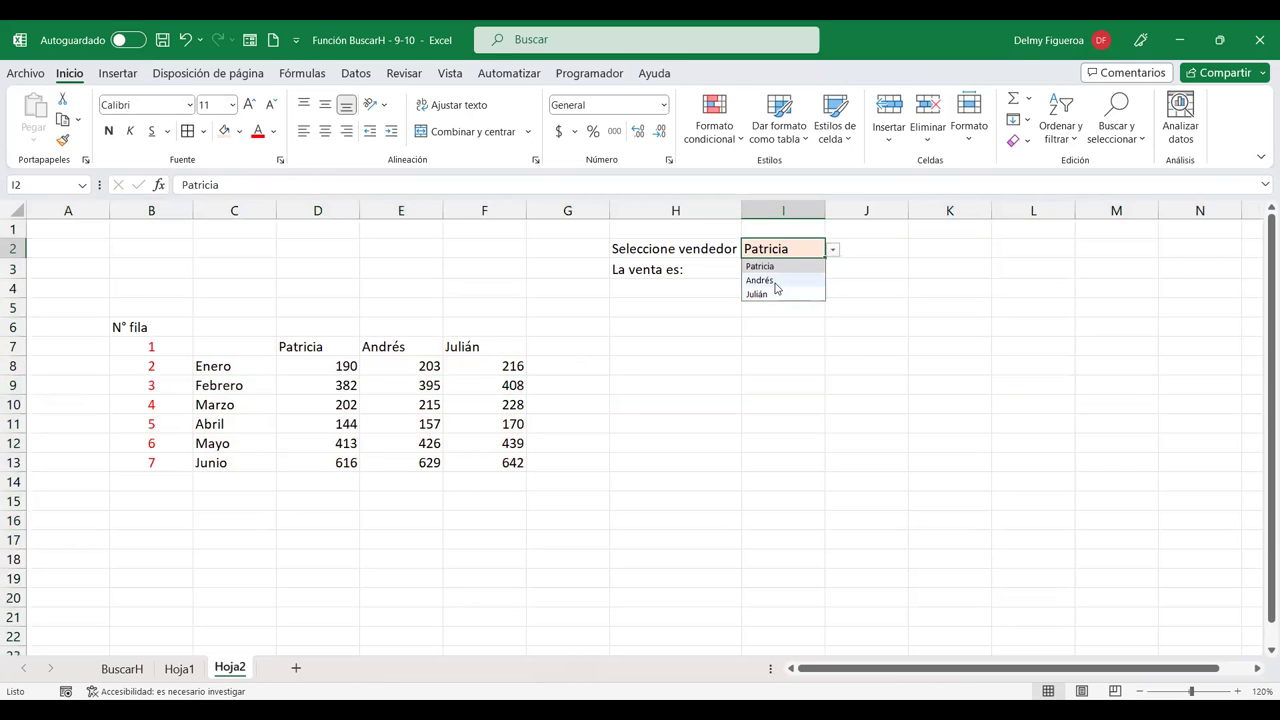
left_click(773, 292)
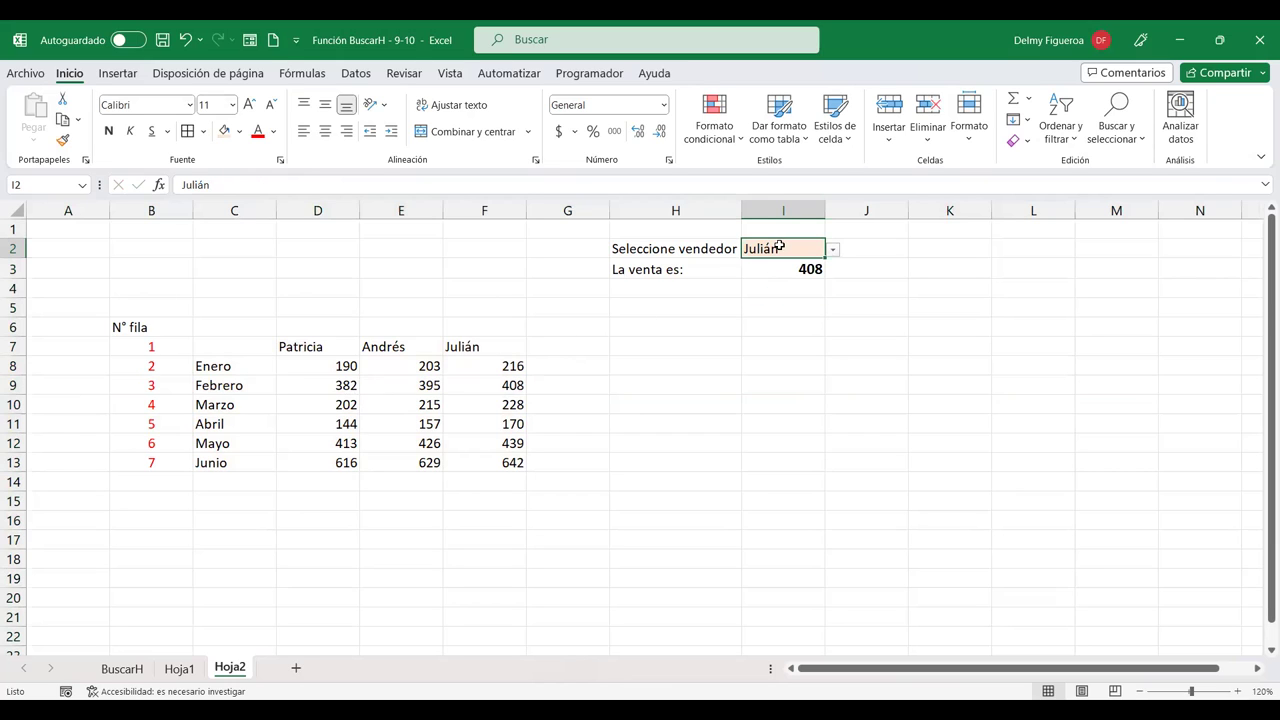
key("alt+Down")
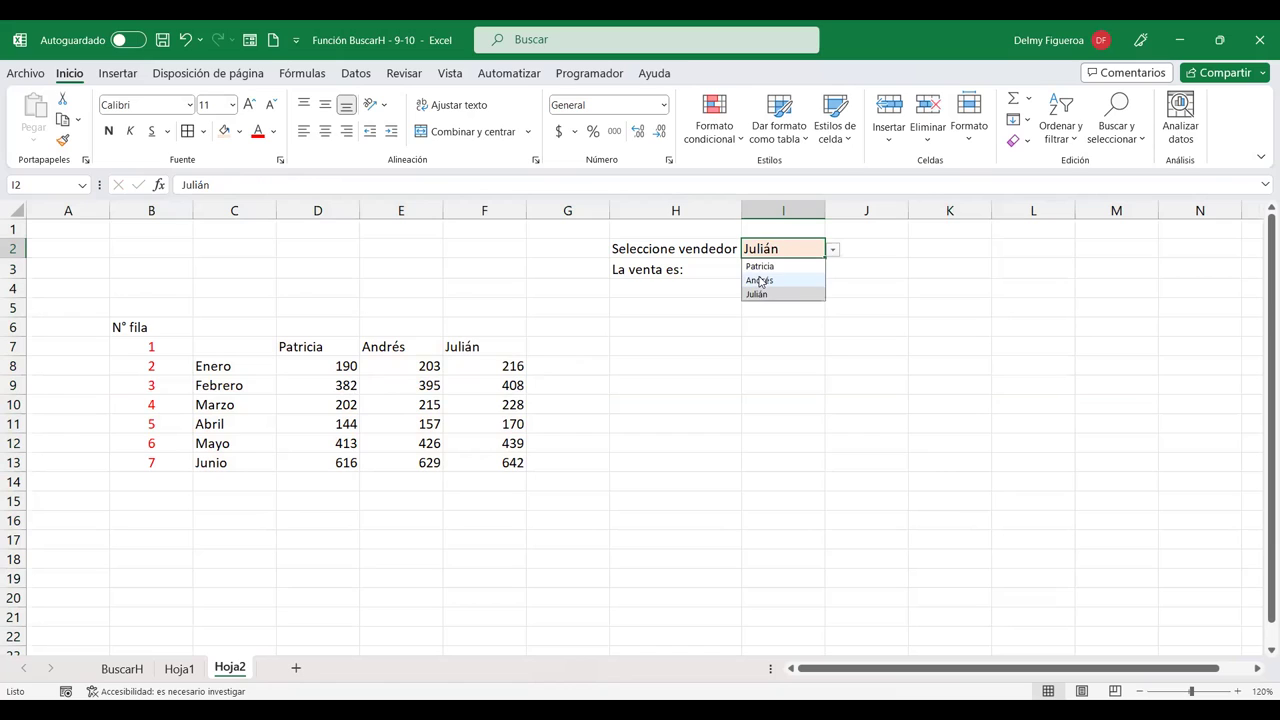
key("Up")
key("Return")
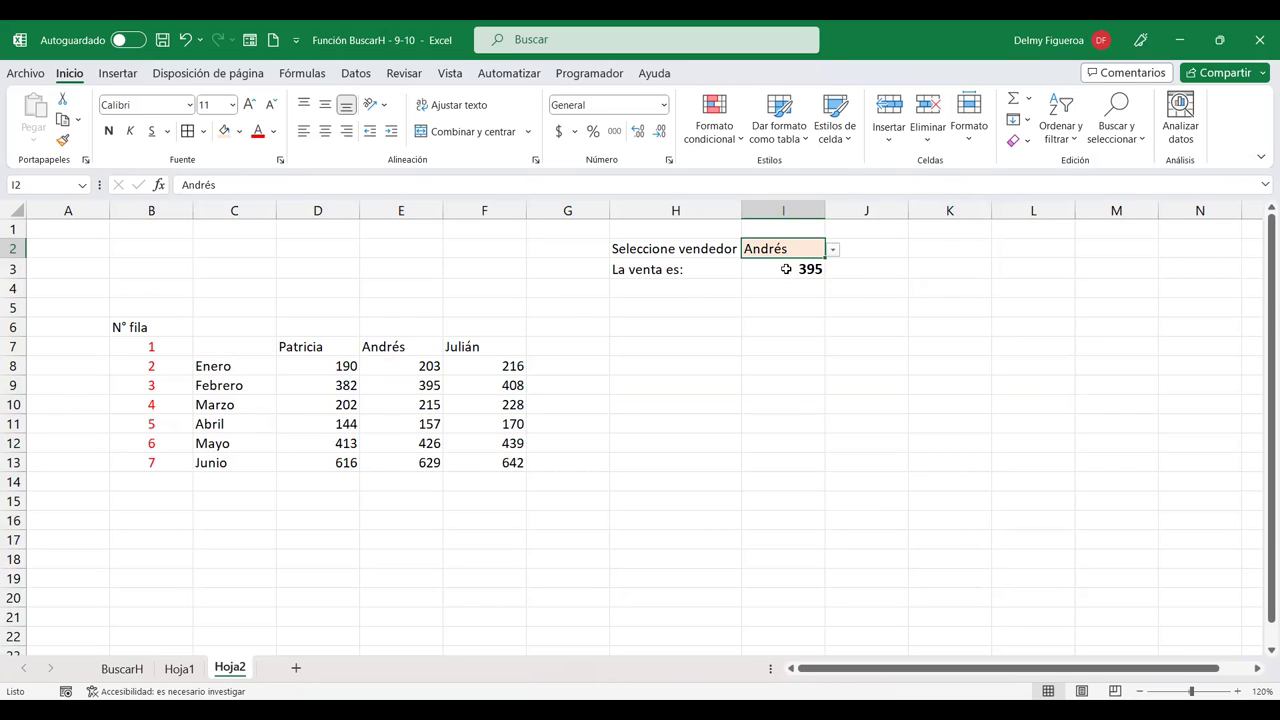
left_click(945, 247)
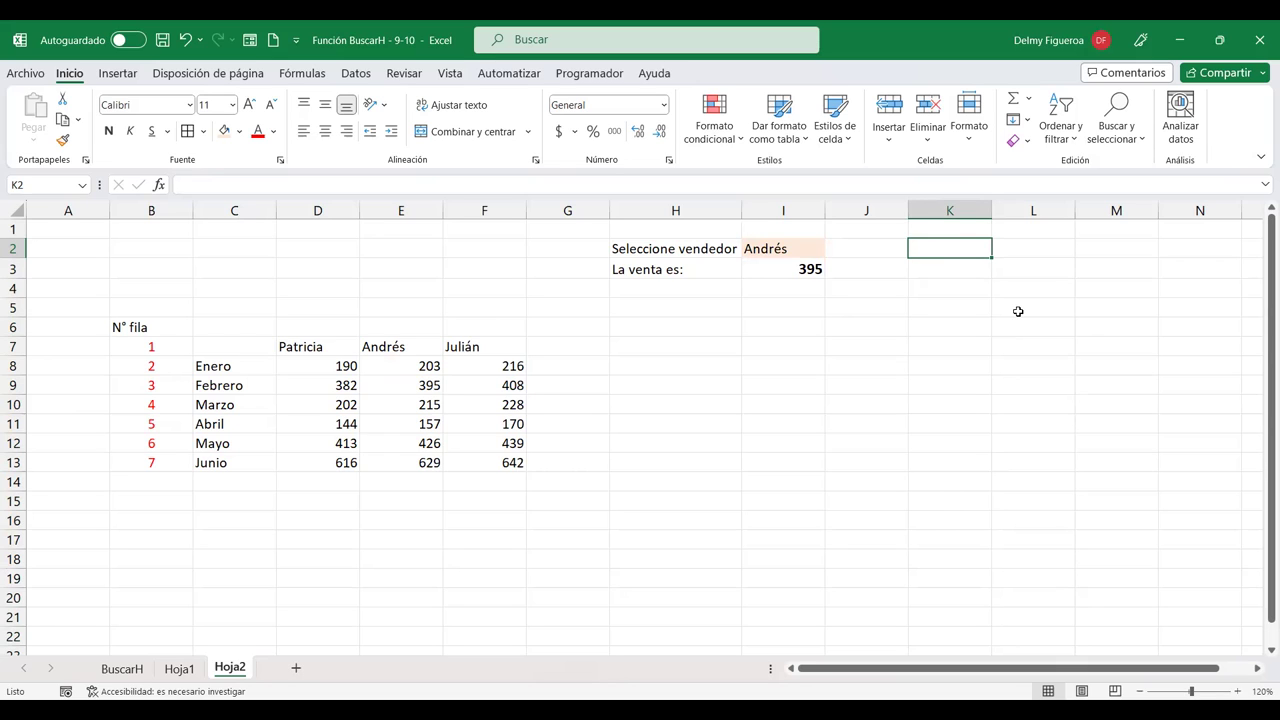
Enter 'Seleccione mes' in K2 and autofit column K to the label.
type("Seleccione mes")
key("Return")
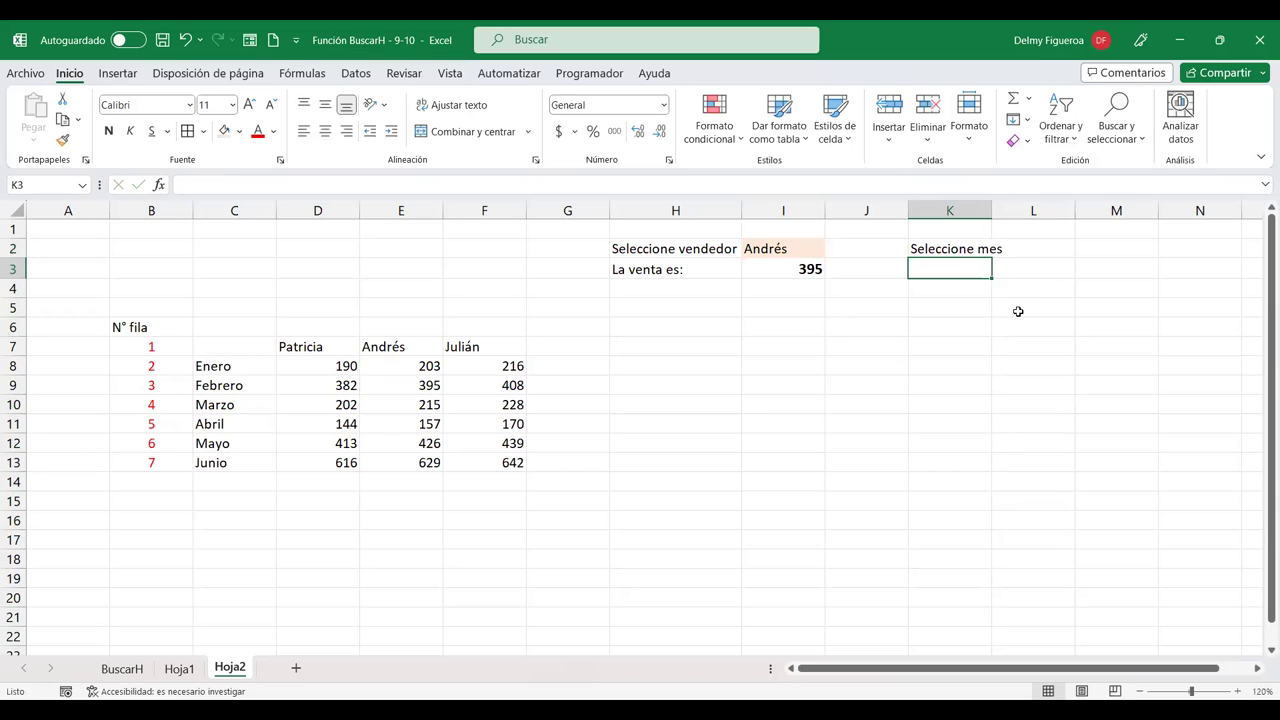
double_click(990, 210)
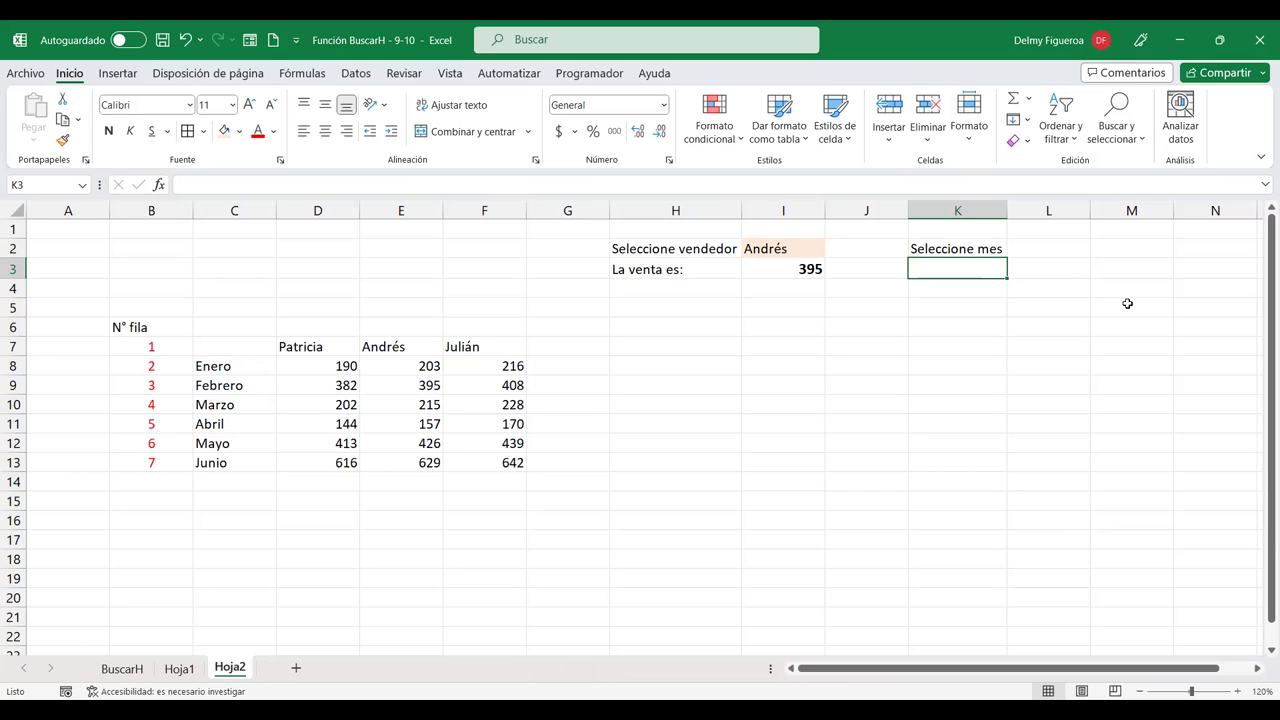
left_click(1075, 252)
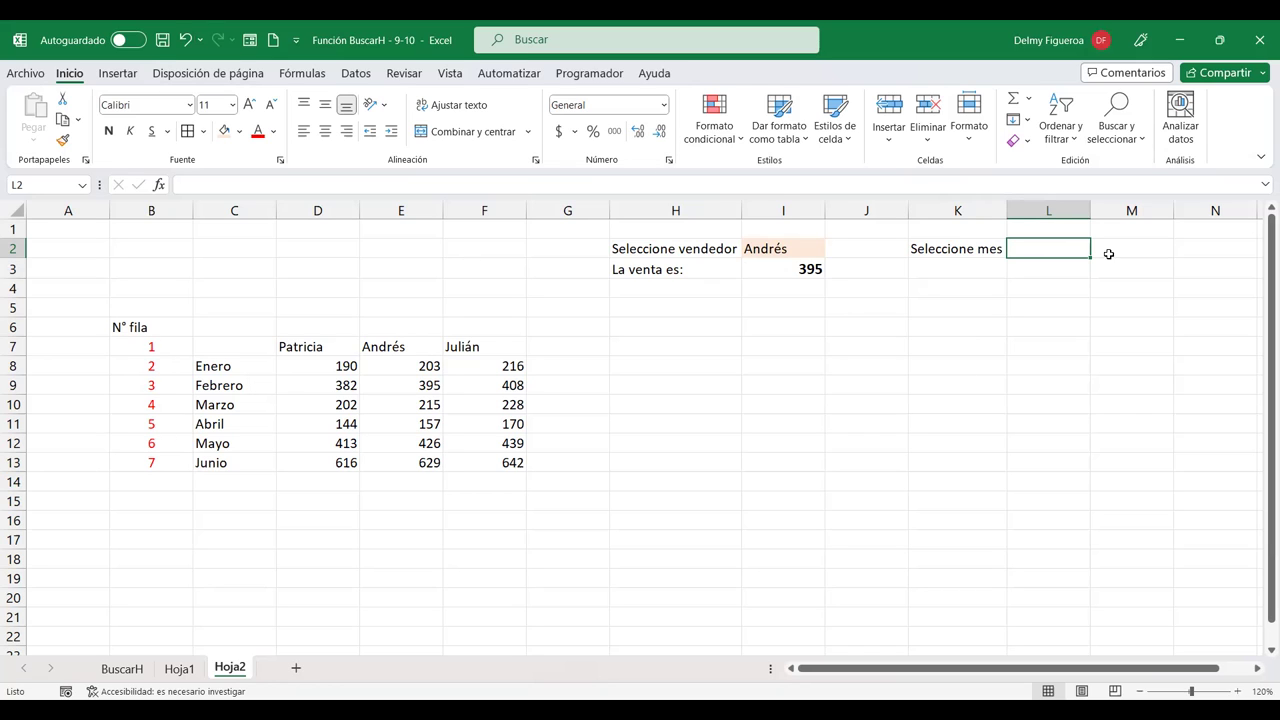
Give L2 a list validation sourced from $B$7:$B$13 and choose 4 from it.
left_click(355, 74)
left_click(941, 144)
left_click(613, 230)
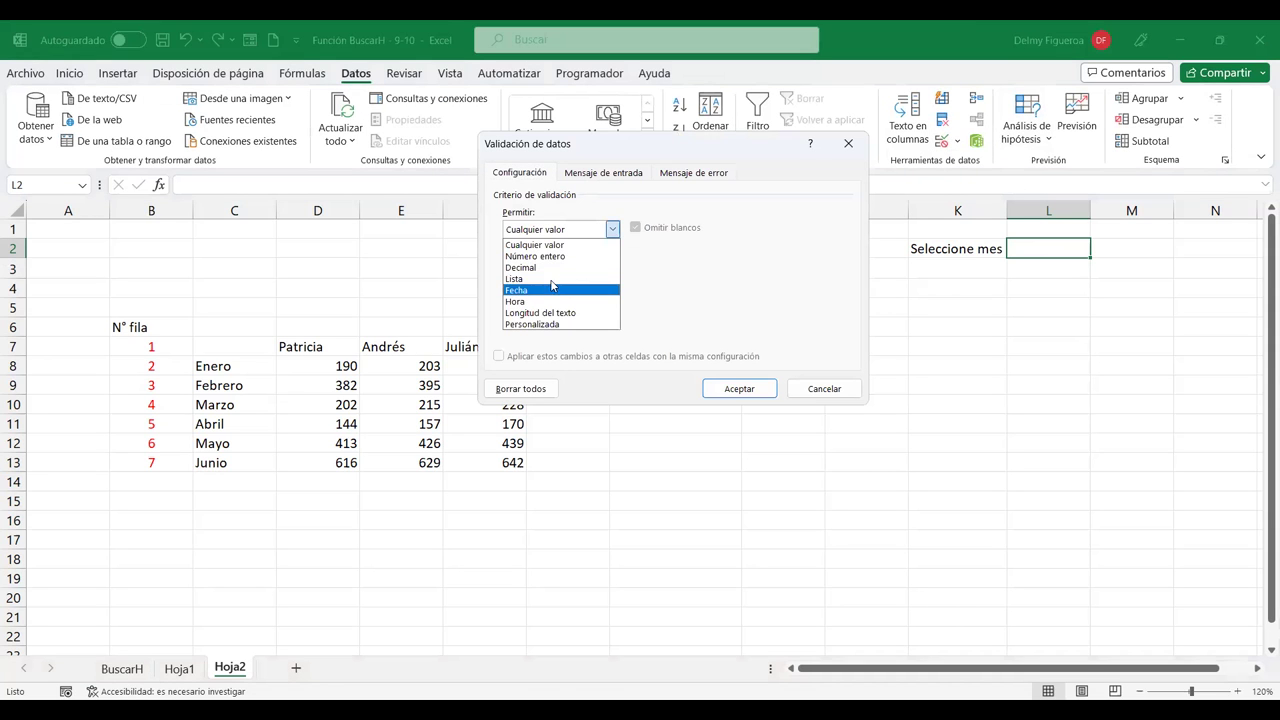
left_click(555, 282)
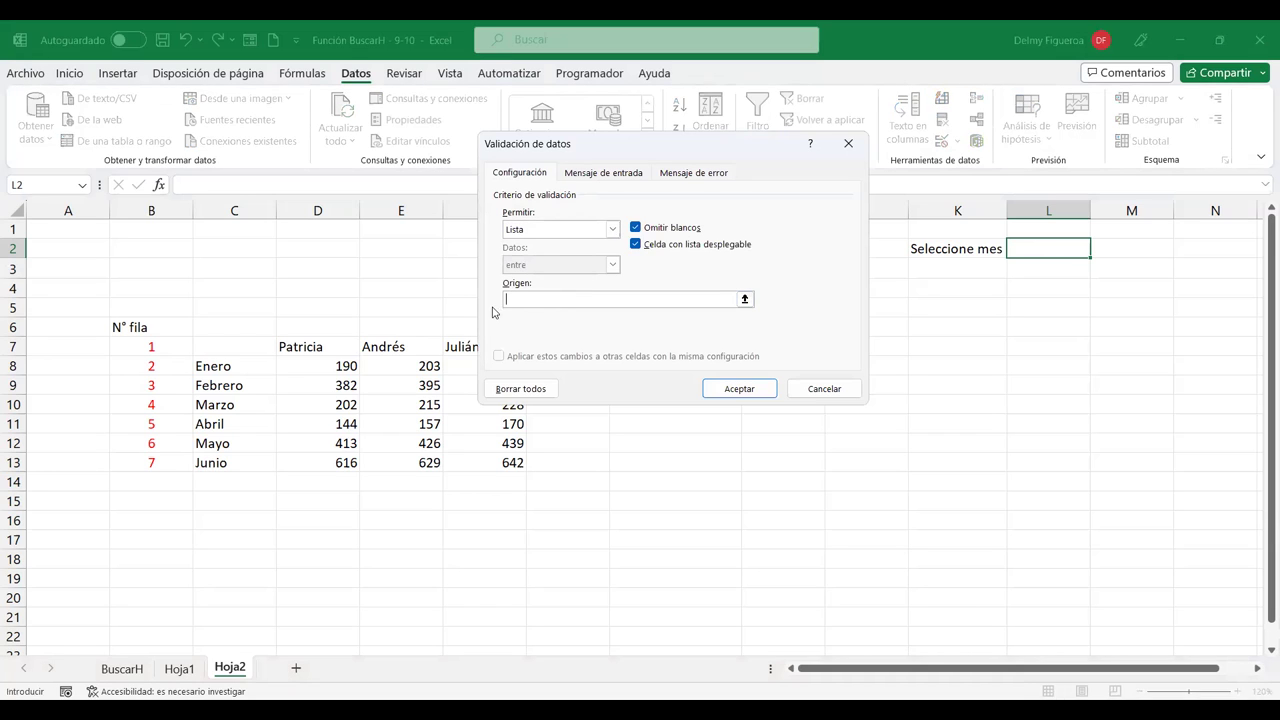
left_click(150, 344)
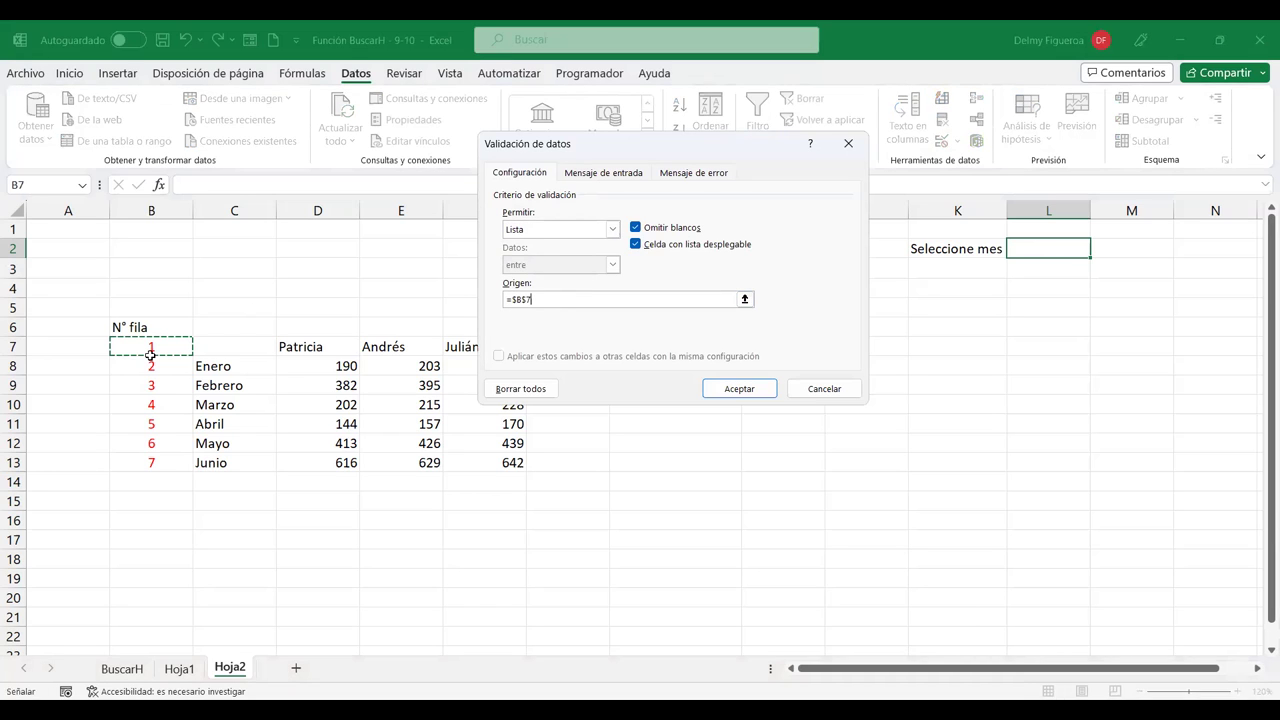
left_click_drag(150, 354, 151, 457)
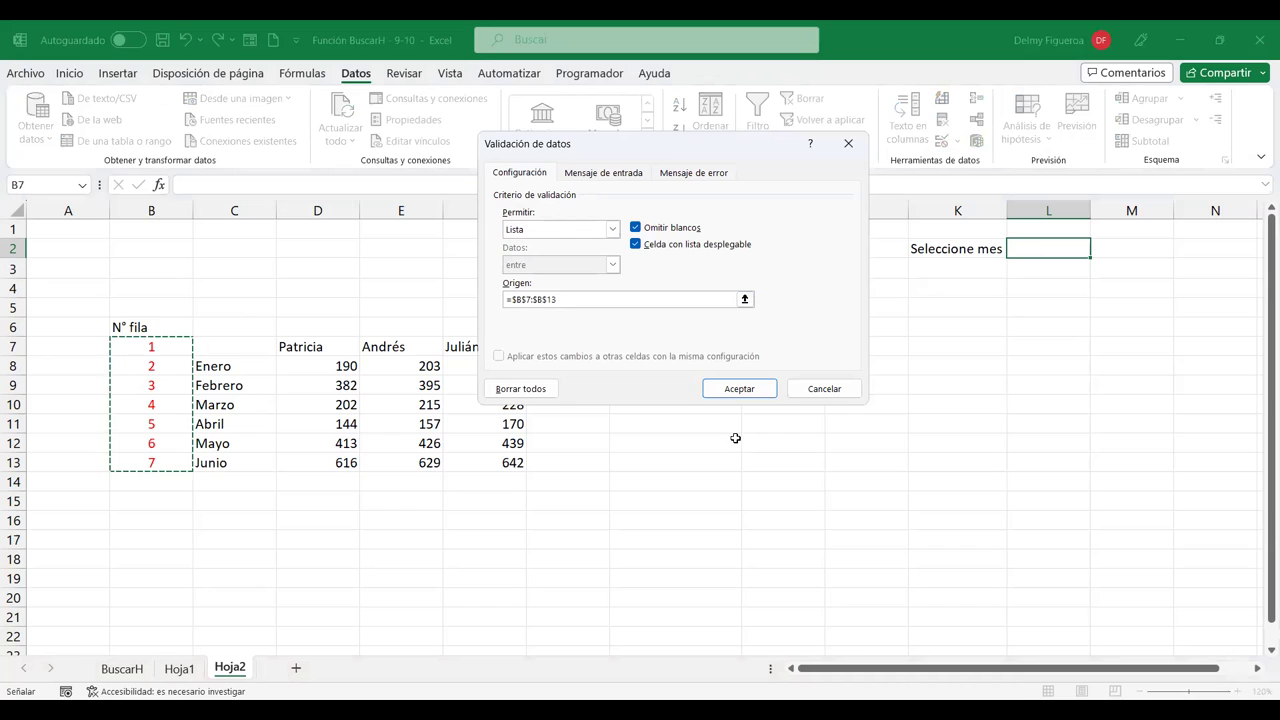
left_click(755, 389)
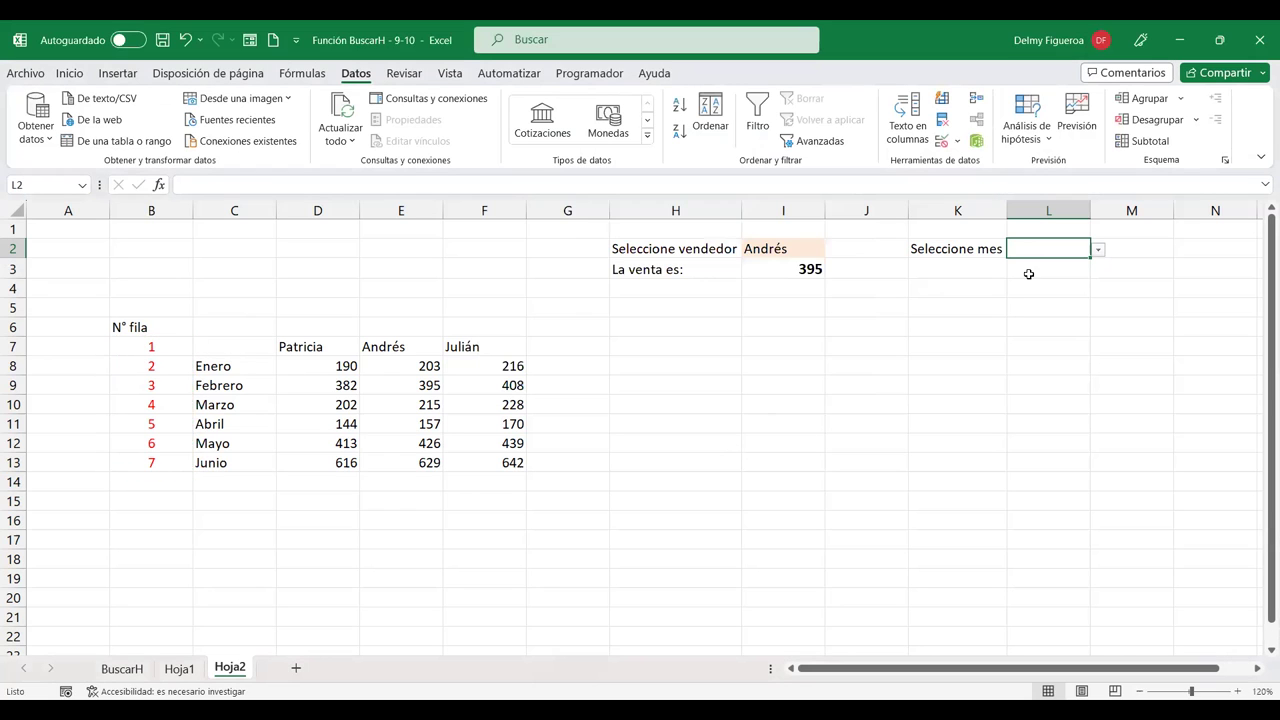
left_click(1098, 252)
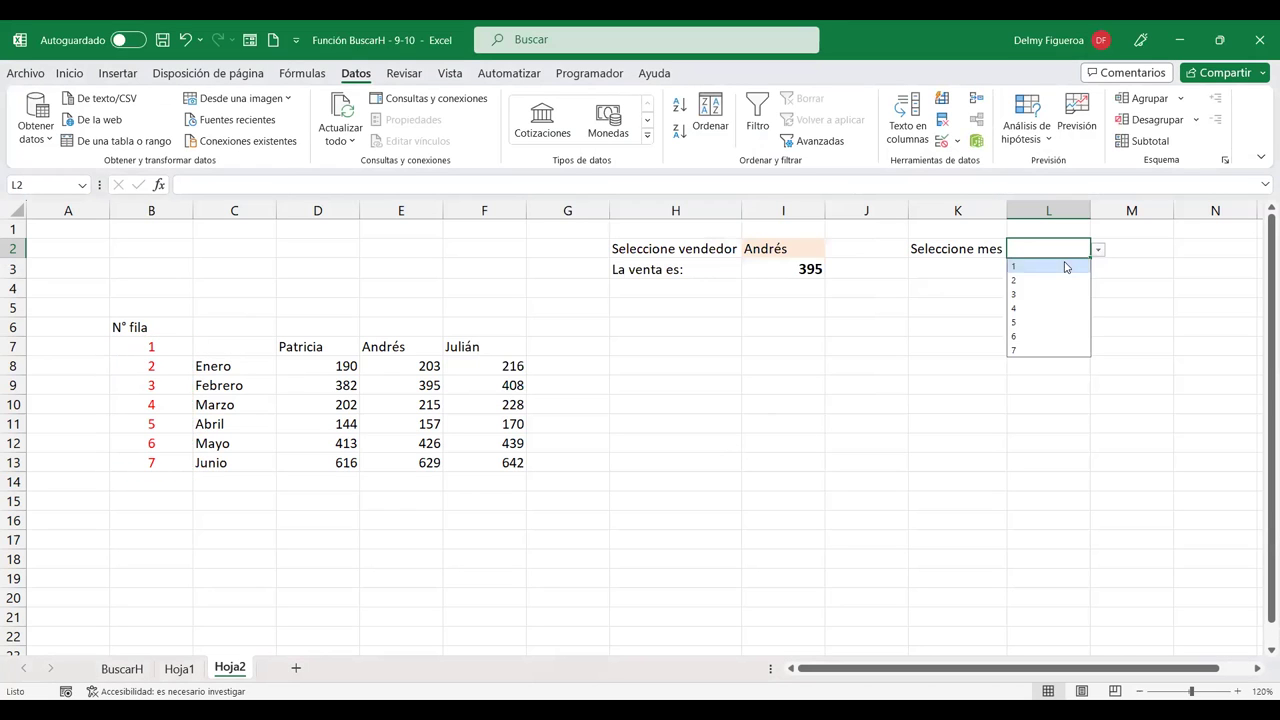
left_click(1010, 309)
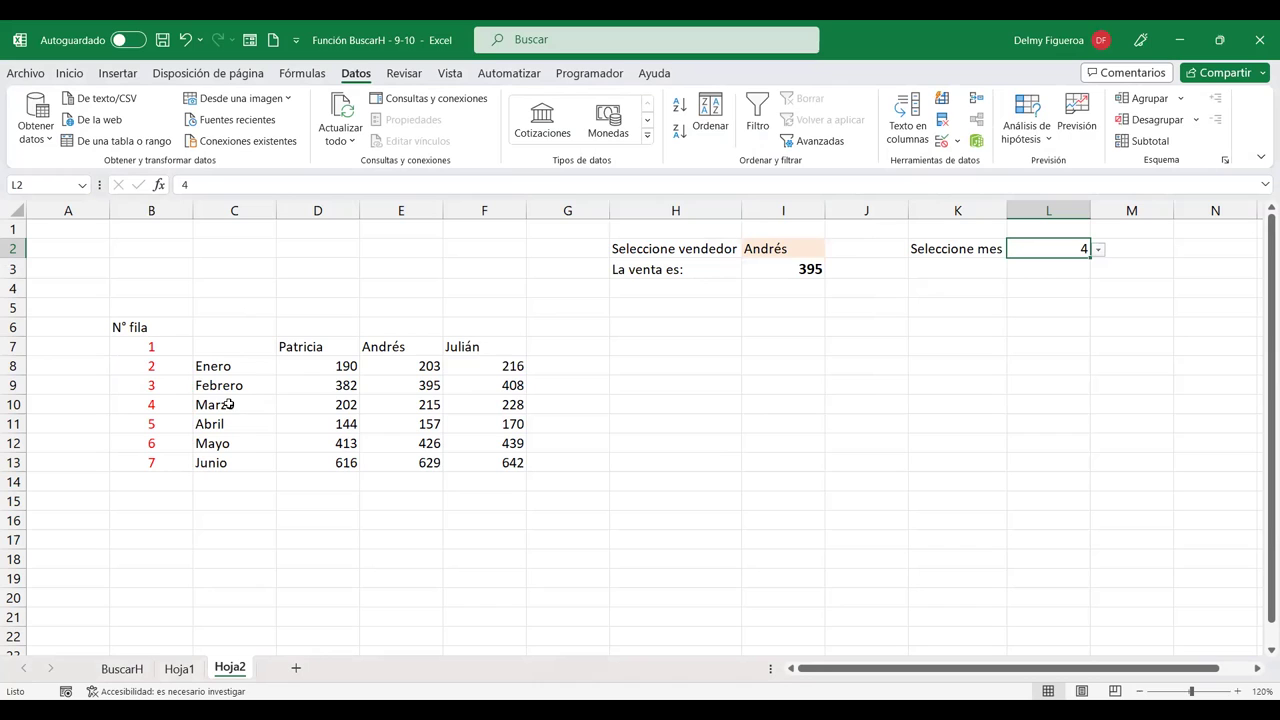
Make I3 read =+BUSCARH(I2;C7:F13;L2;FALSO) and verify the 215 Marzo result.
double_click(771, 266)
left_click(895, 269)
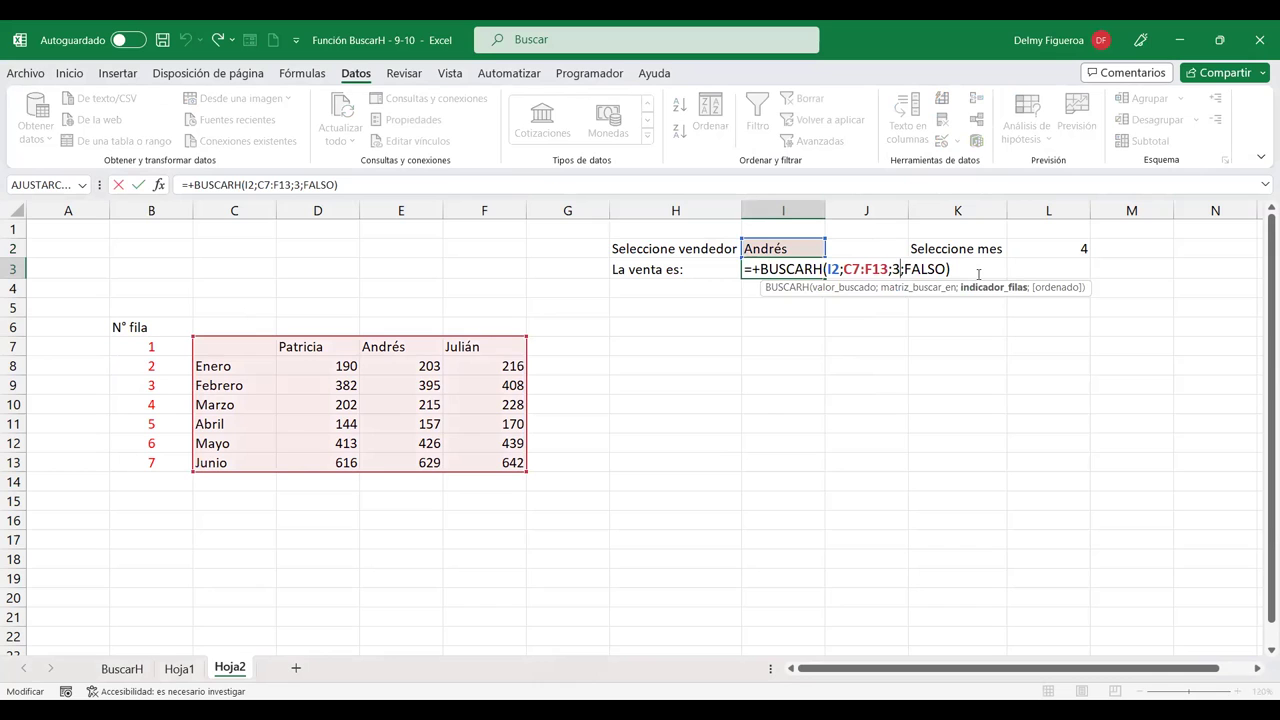
key("BackSpace")
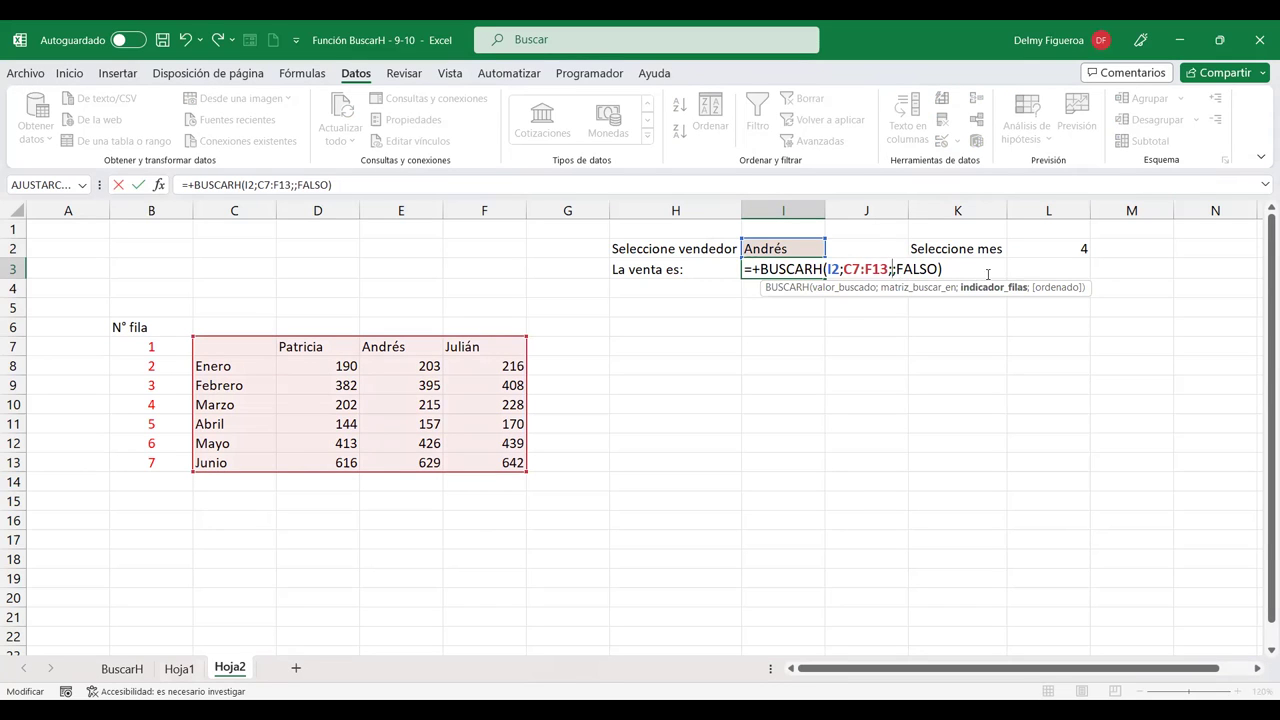
left_click(1066, 249)
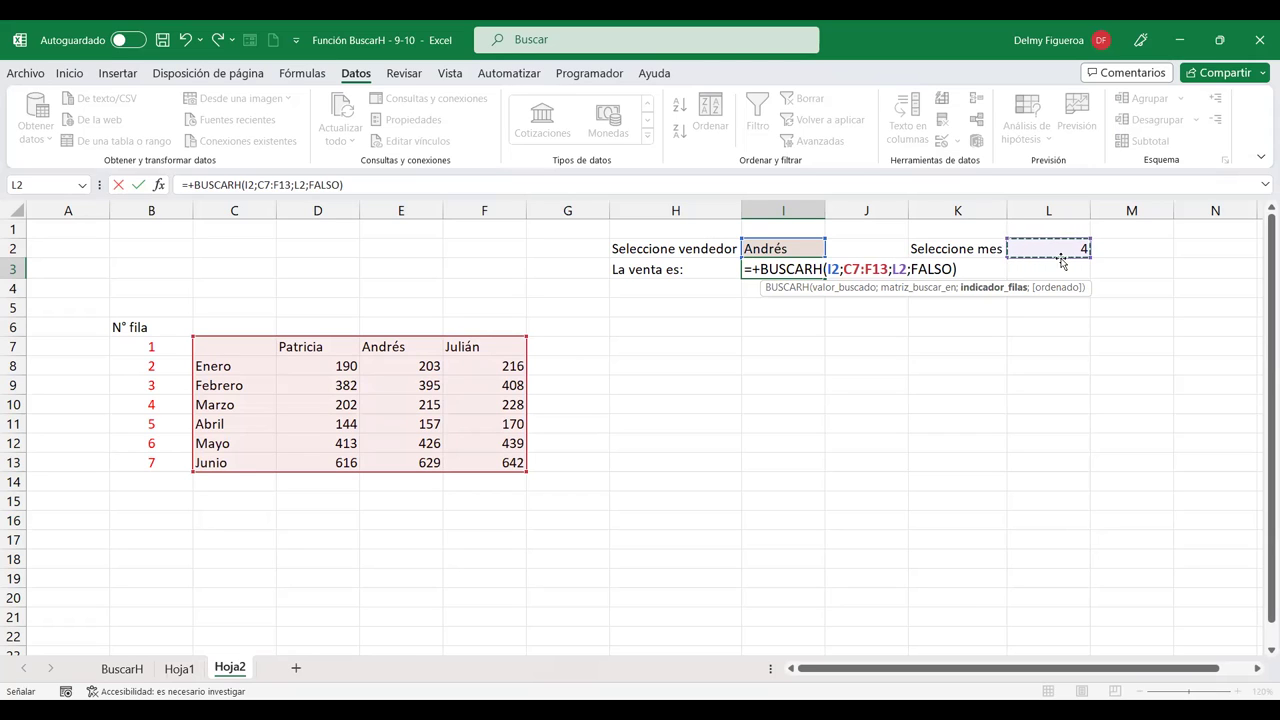
left_click(830, 269)
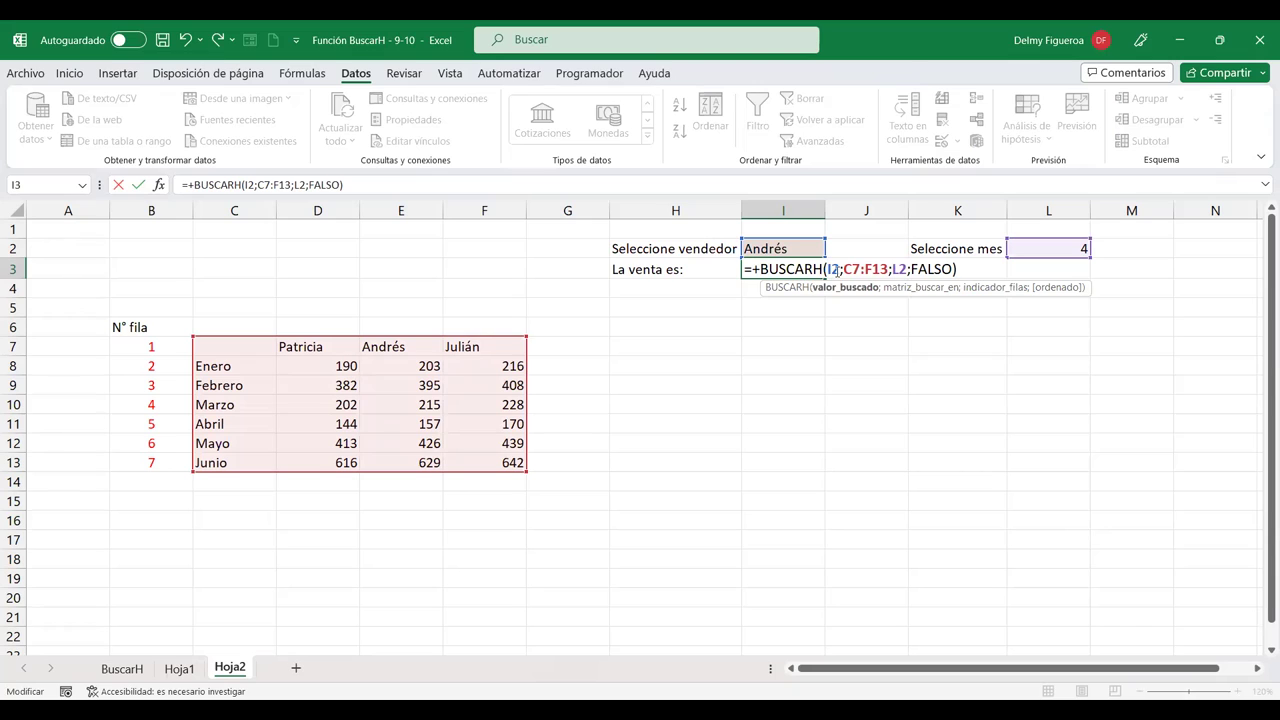
left_click(865, 269)
left_click(900, 269)
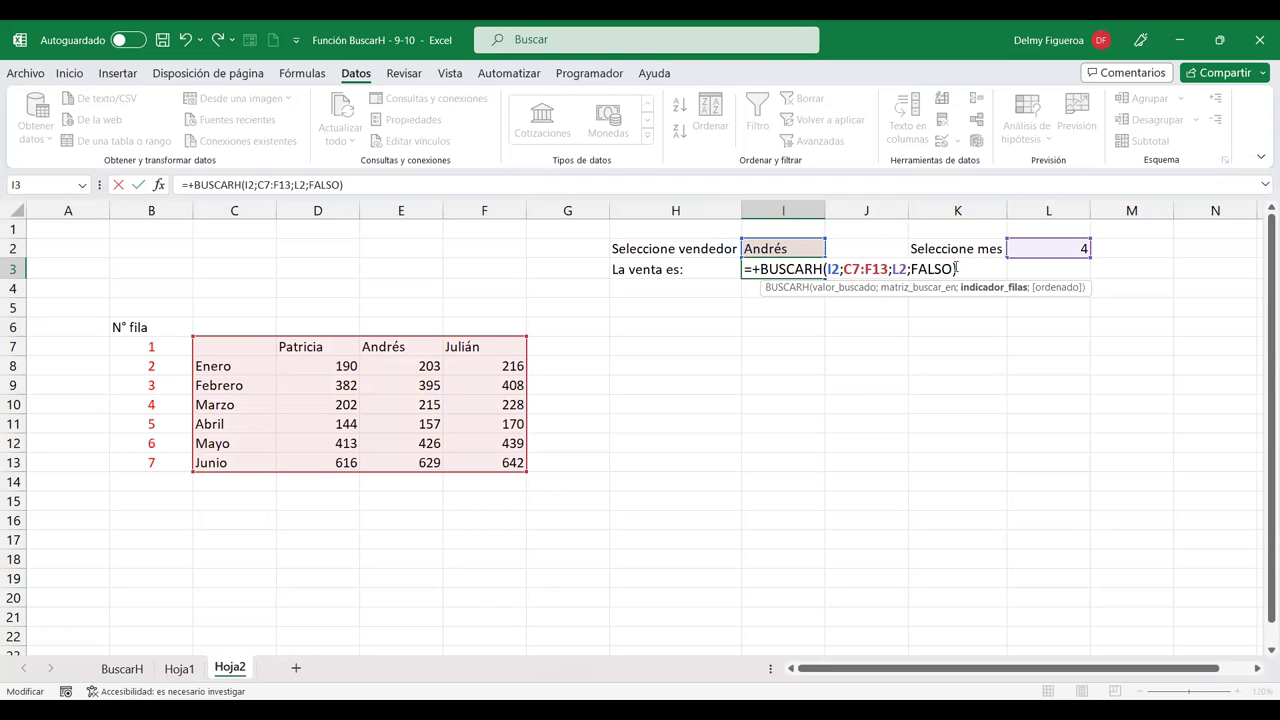
key("Return")
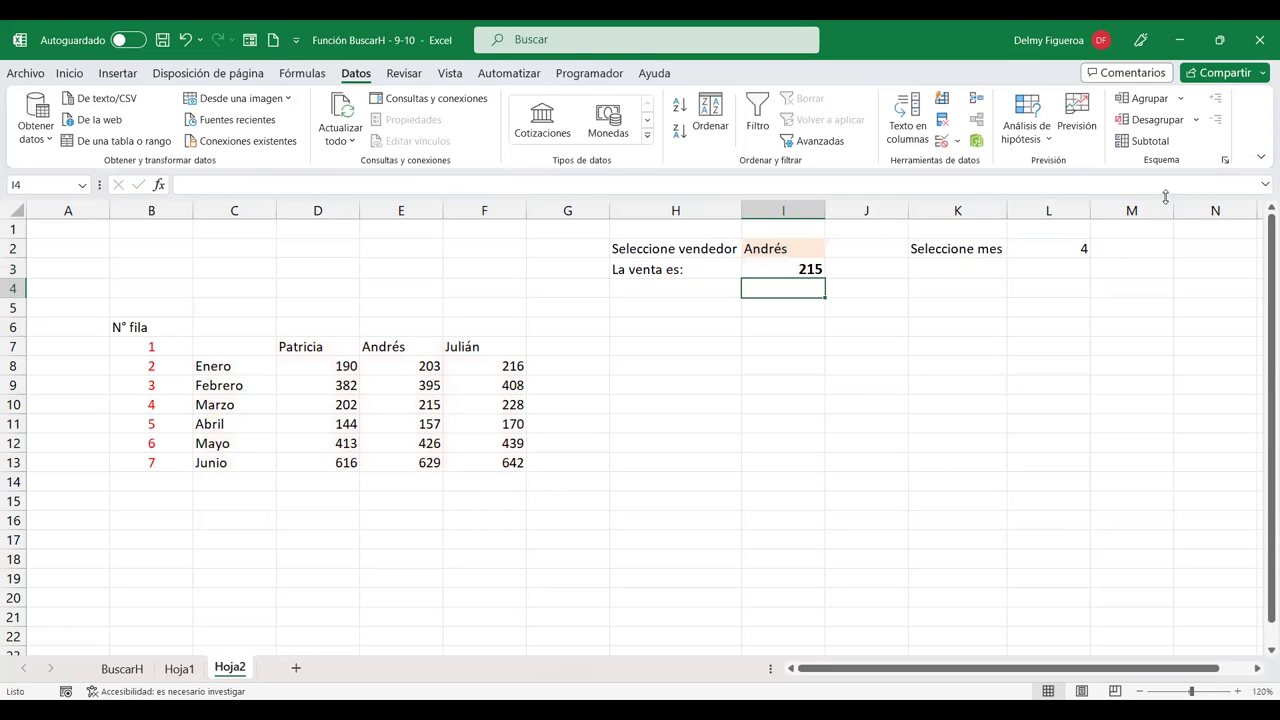
left_click(406, 205)
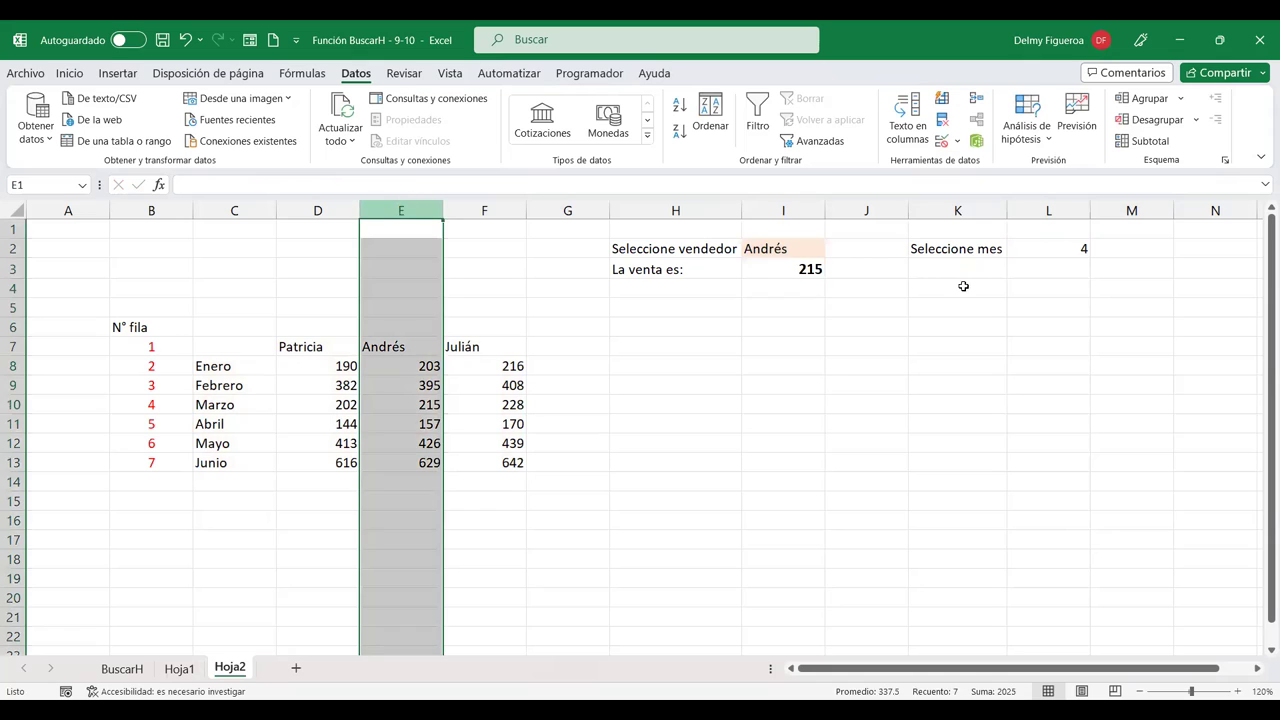
left_click(16, 405, "ctrl")
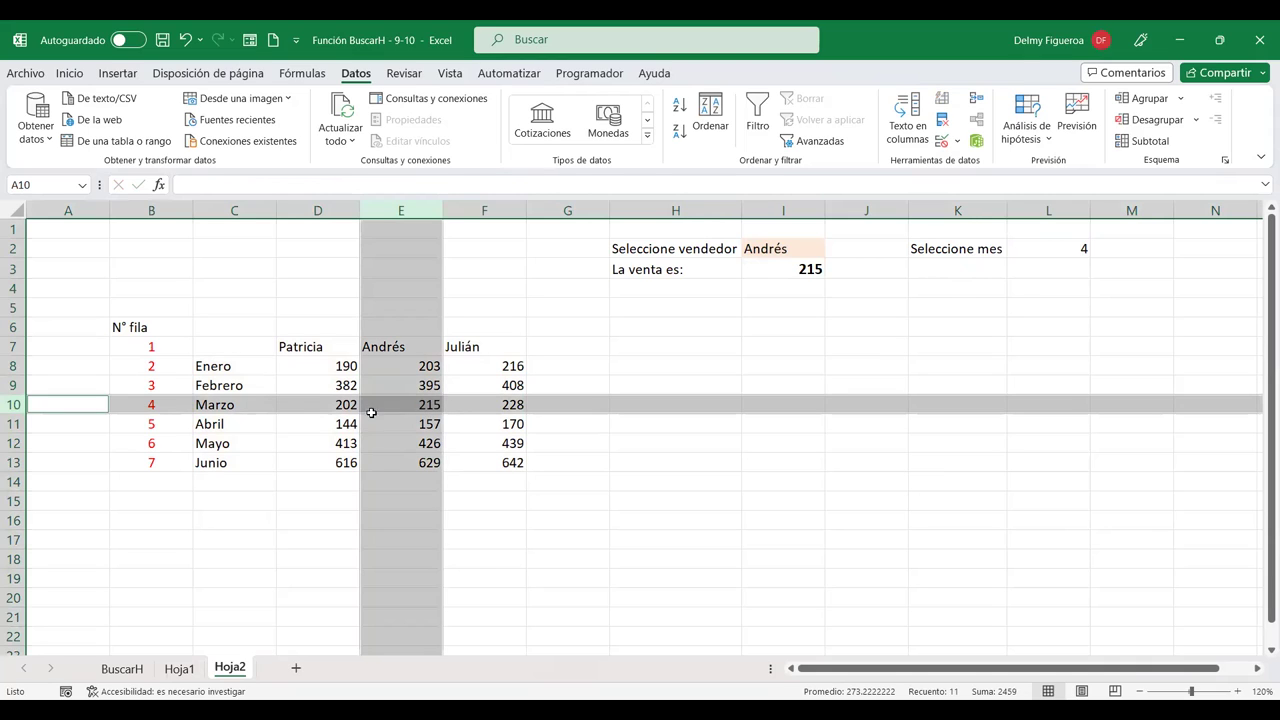
Choose Patricia as seller, try month 7, then settle on month 2 showing 190.
left_click(792, 247)
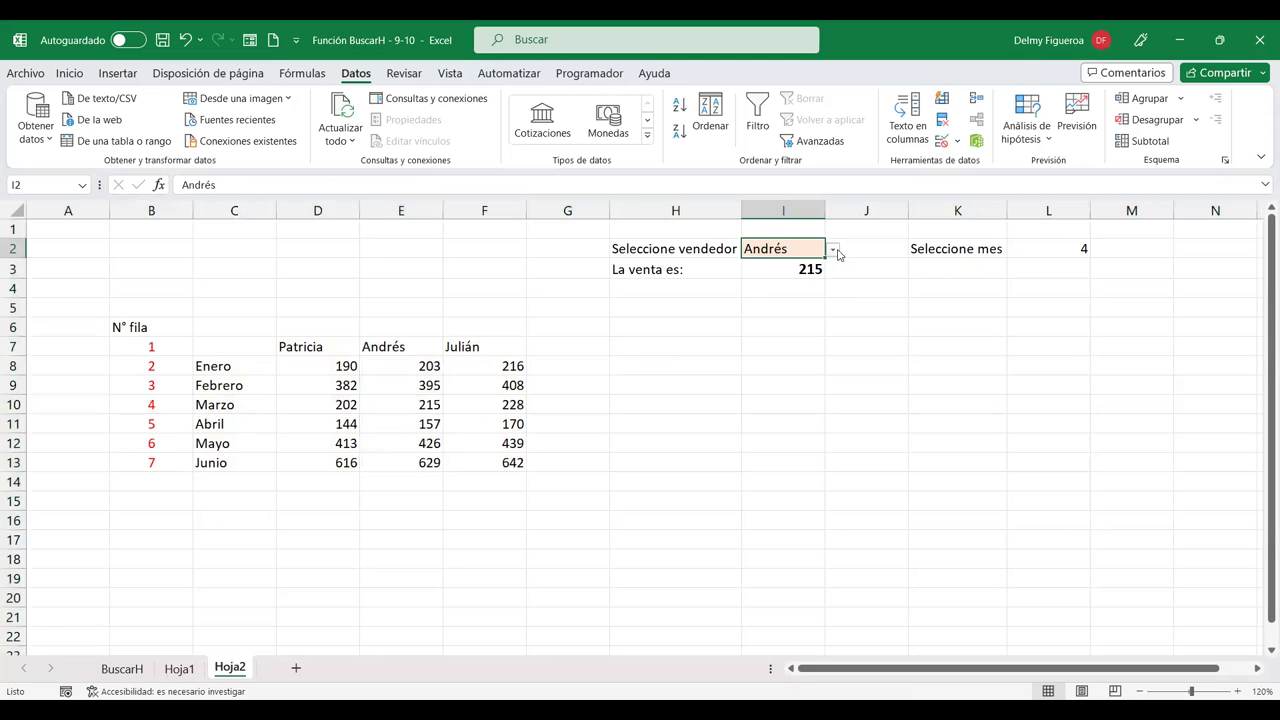
left_click(835, 251)
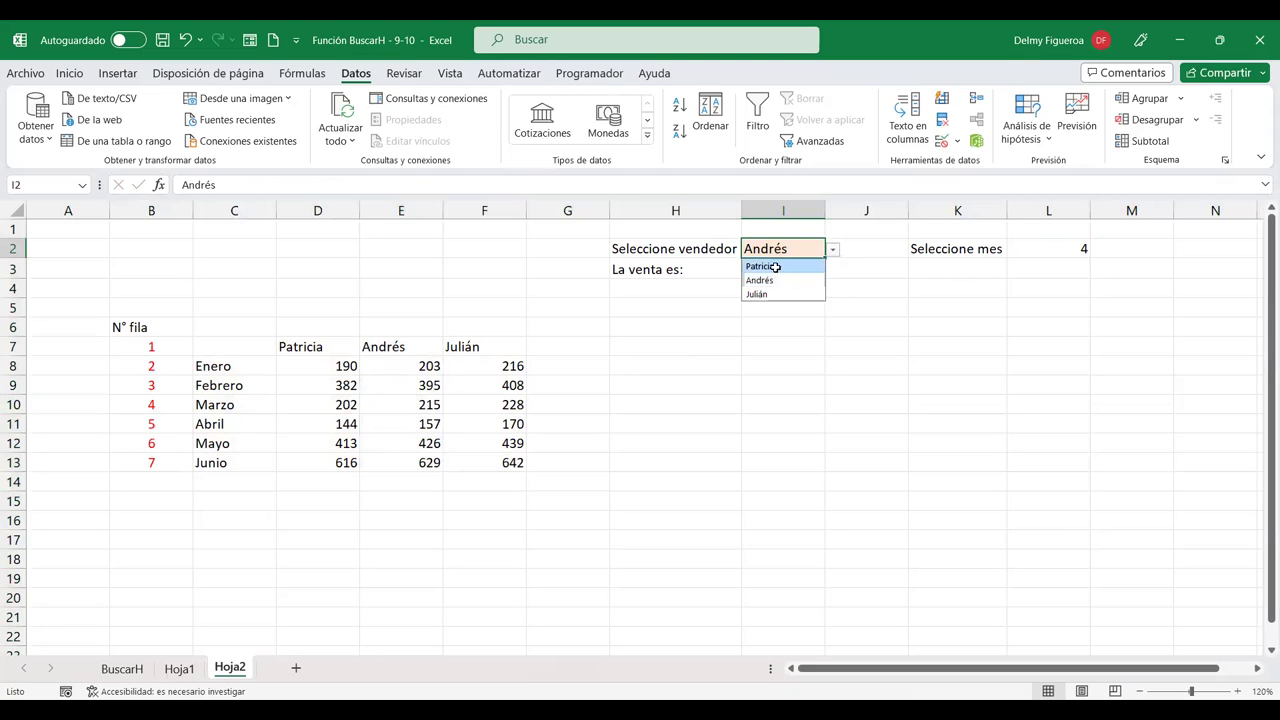
left_click(775, 267)
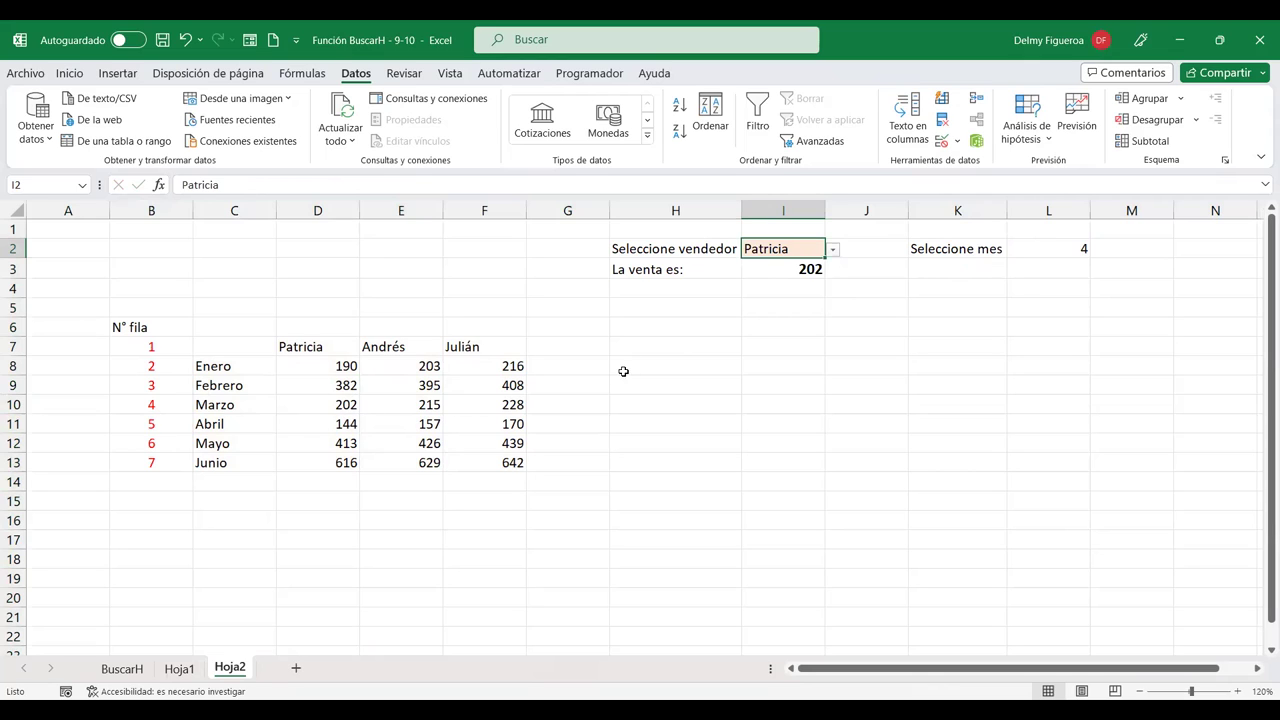
left_click(1080, 247)
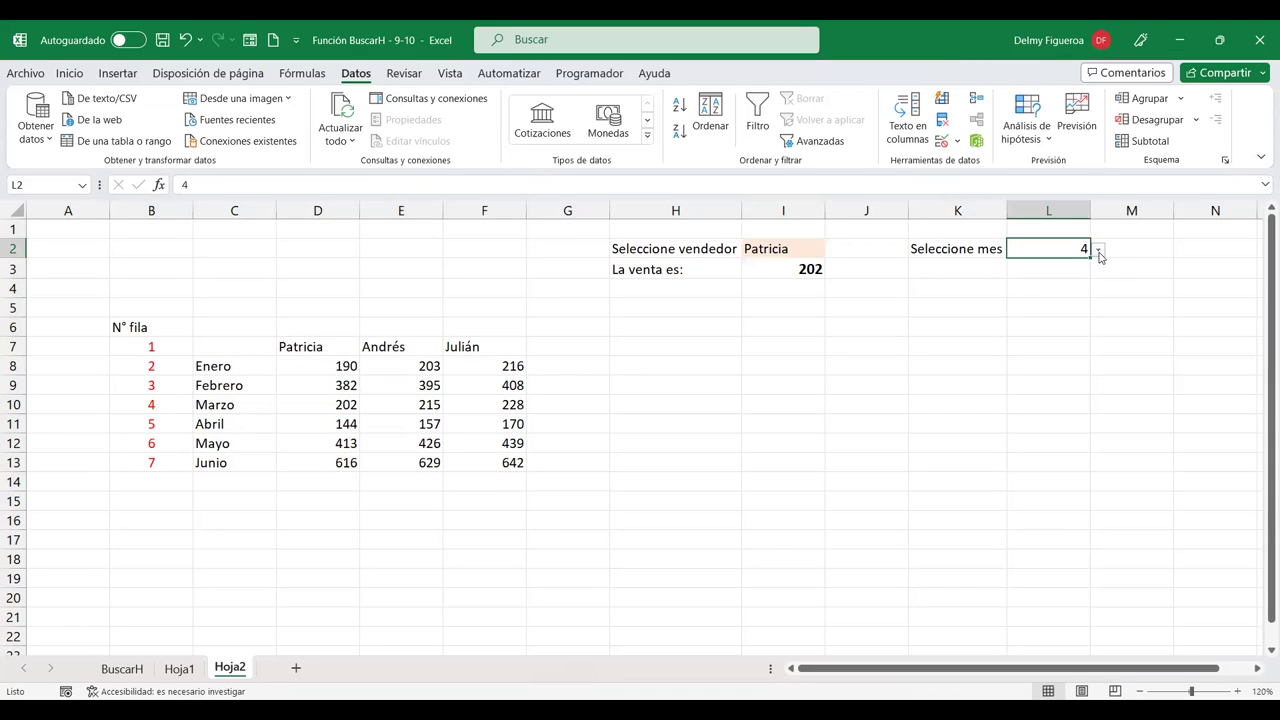
left_click(1099, 250)
left_click(1074, 348)
left_click(1099, 252)
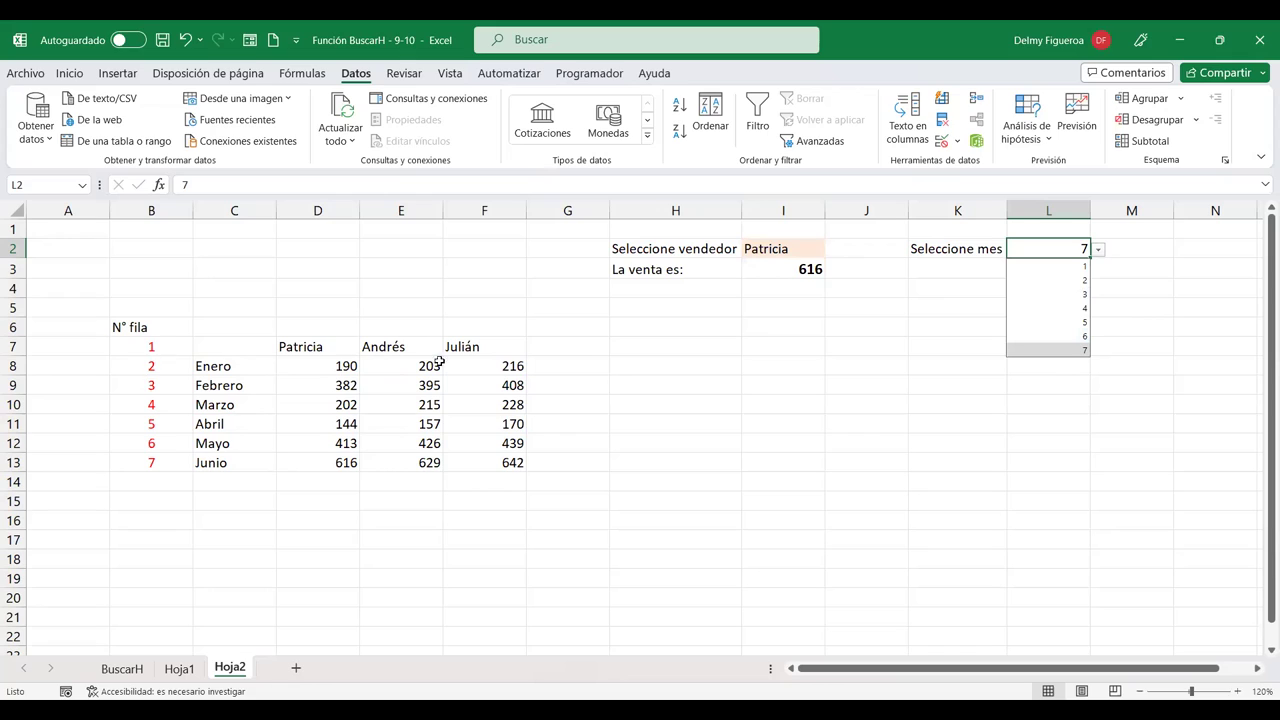
left_click(1081, 281)
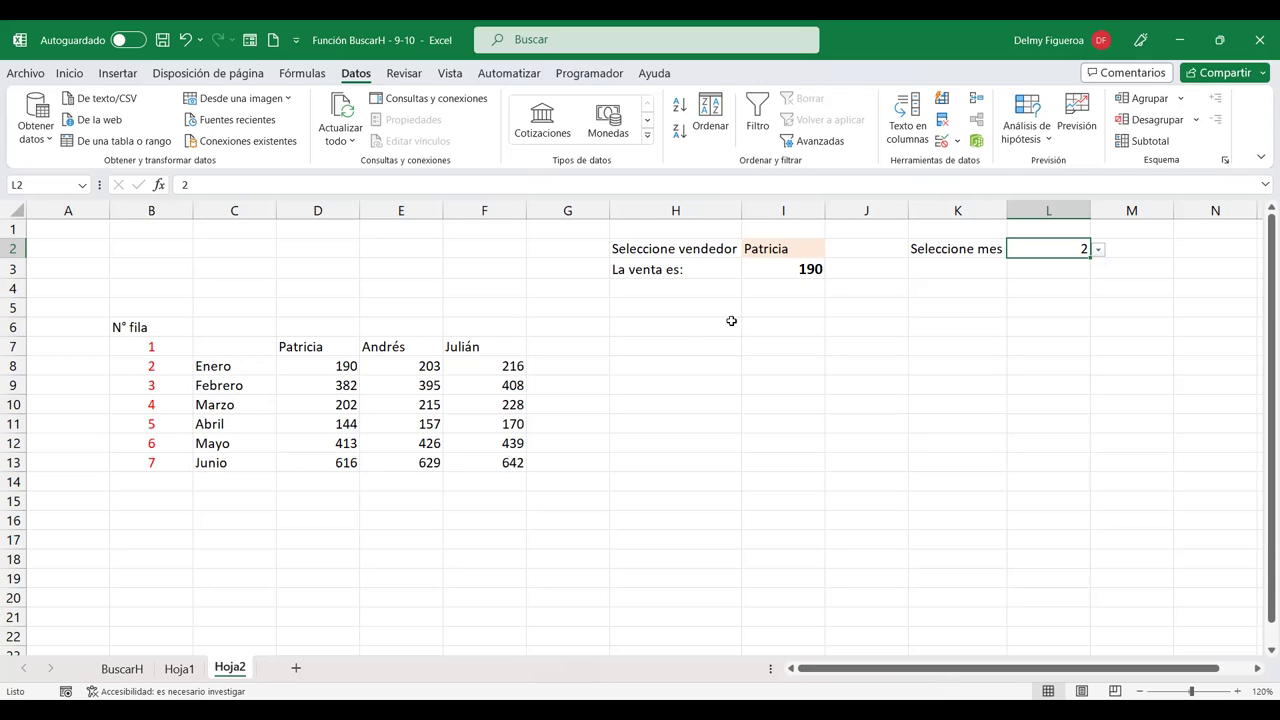
left_click(681, 338)
Copy the product table range to the clipboard with Ctrl+C.
left_click(680, 344)
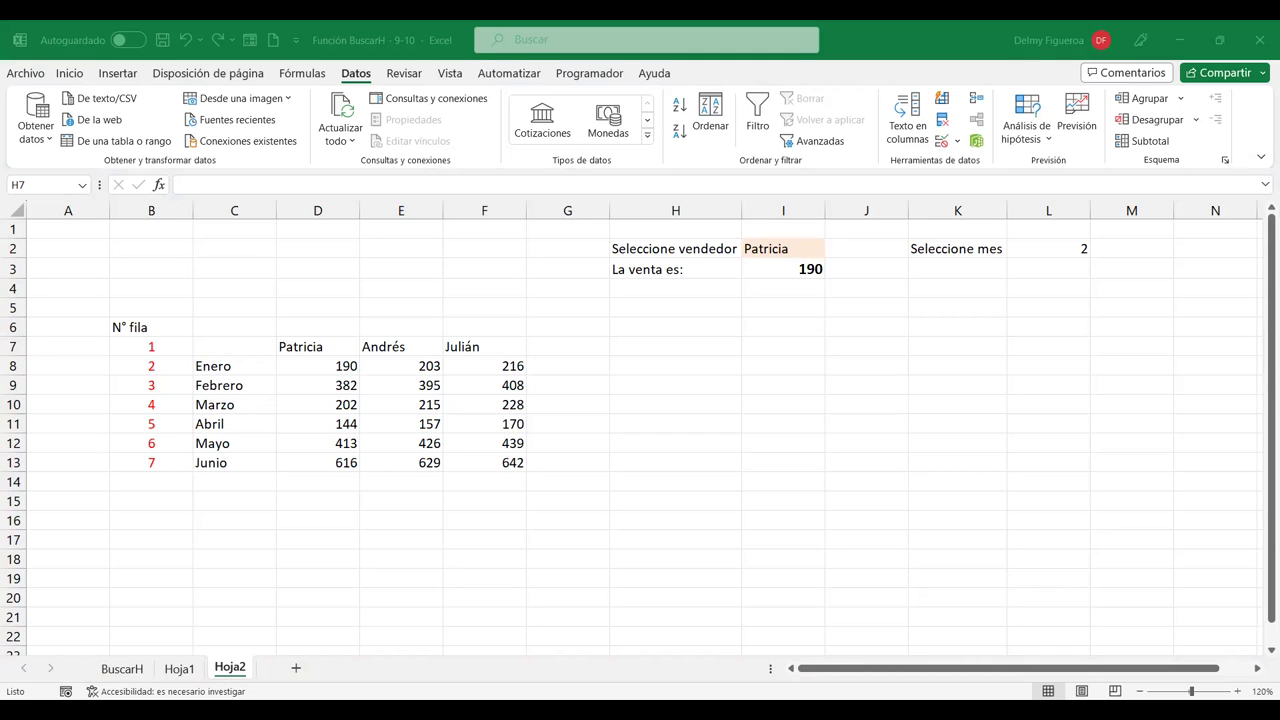
key("ctrl+c")
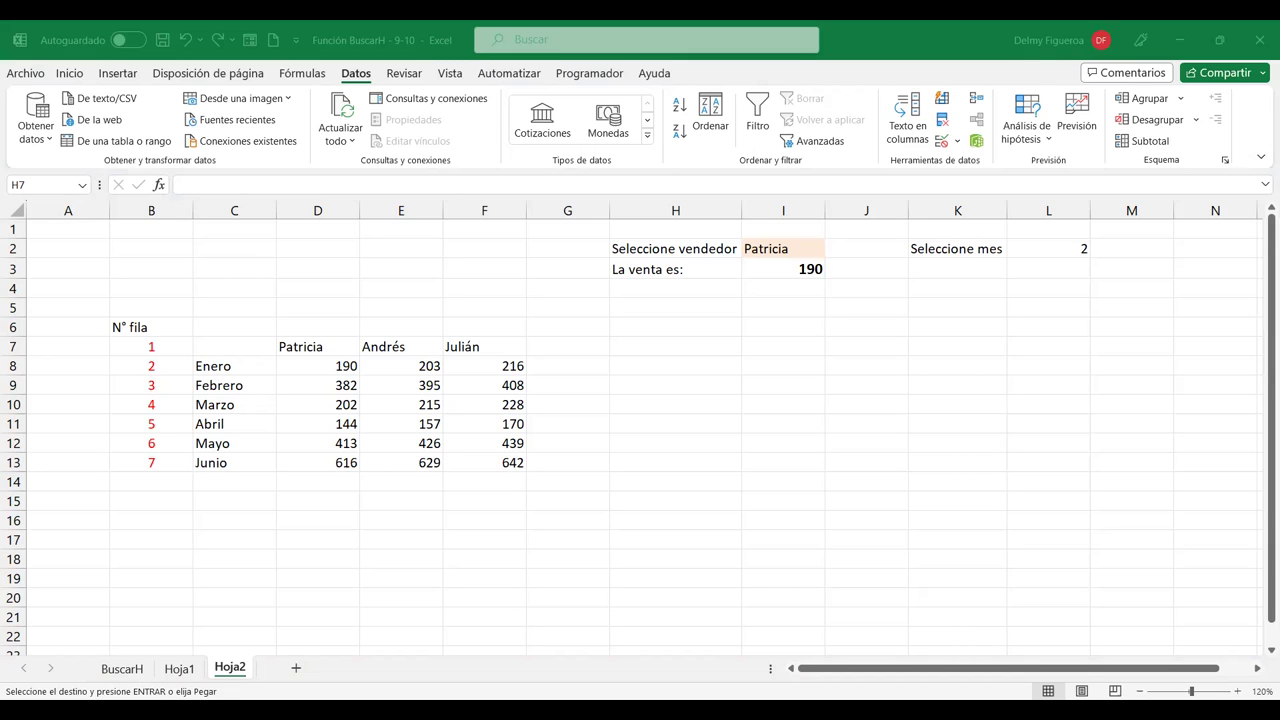
Add the new sheet Hoja3 and paste the product table at C8, redoing the paste once.
left_click(296, 668)
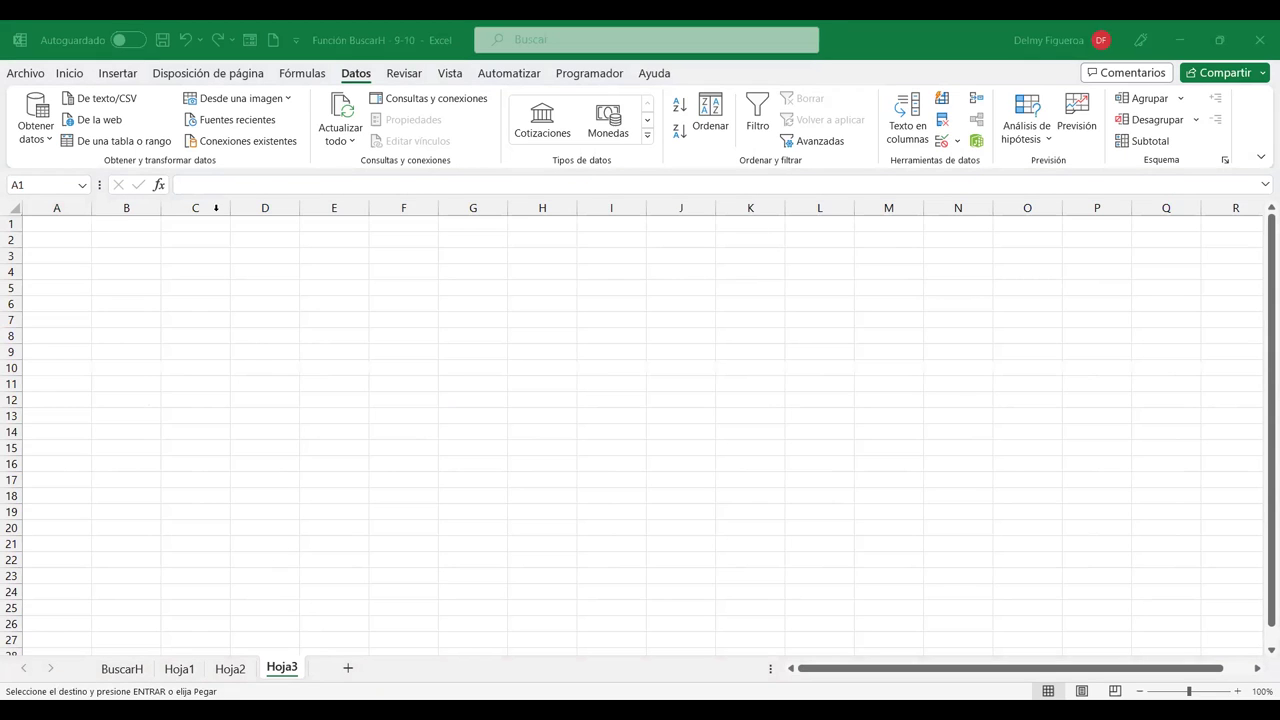
left_click(188, 332)
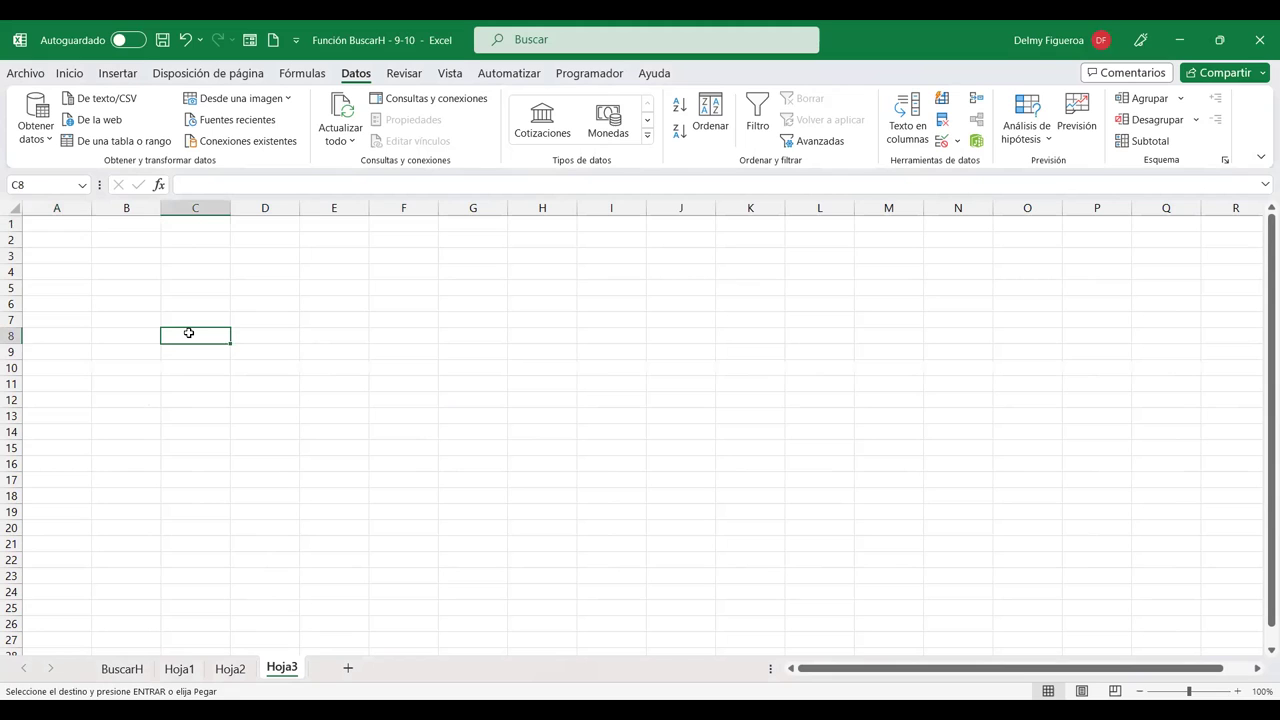
right_click(188, 332)
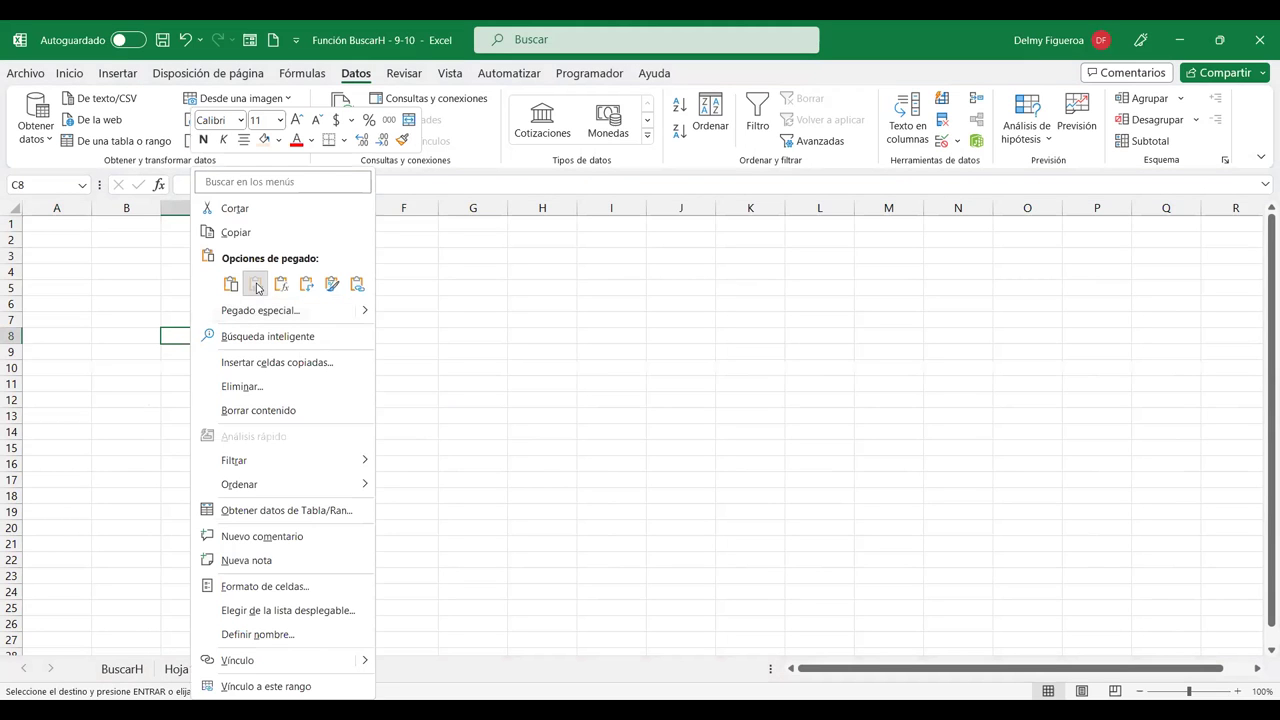
left_click(256, 287)
left_click(300, 491)
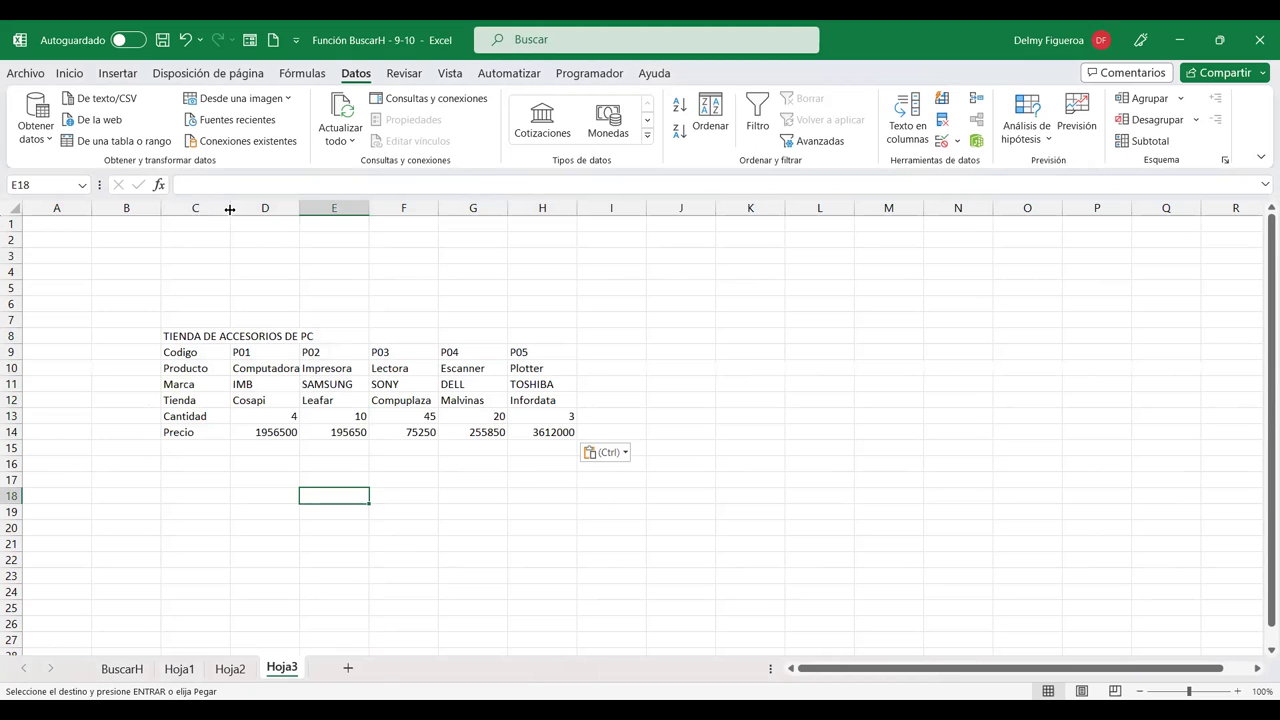
key("ctrl+z")
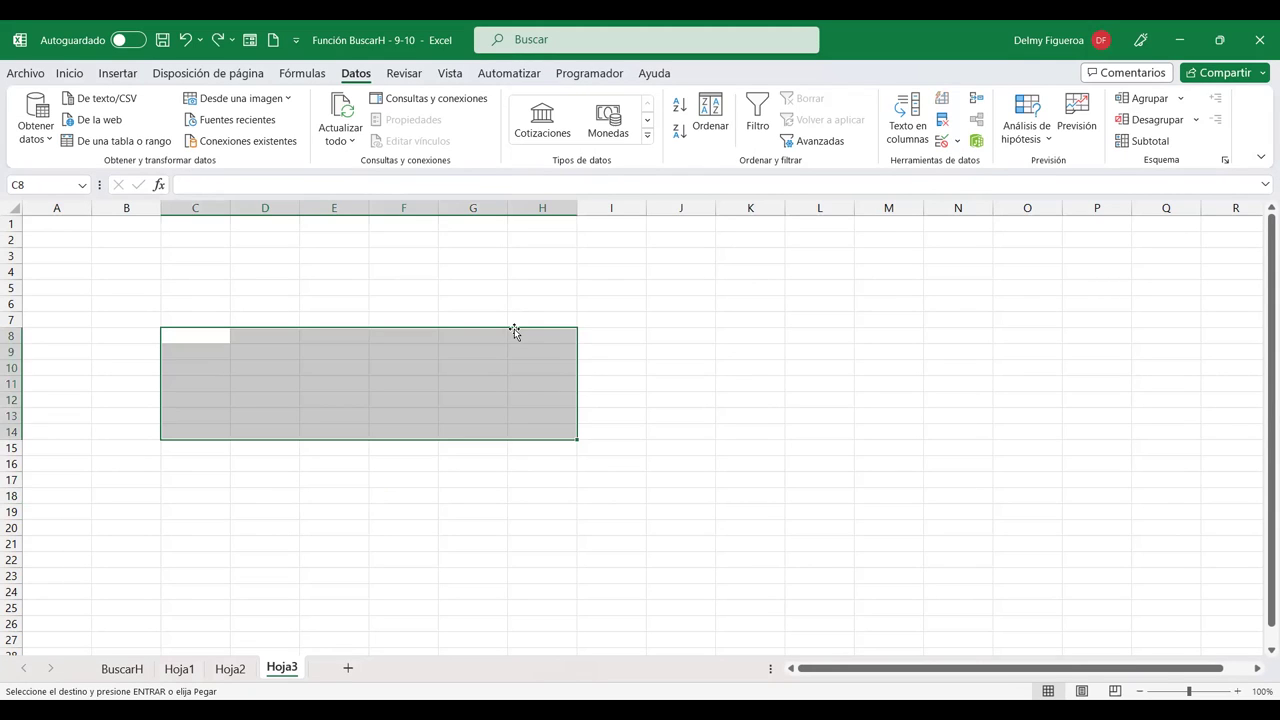
left_click(204, 332)
right_click(204, 332)
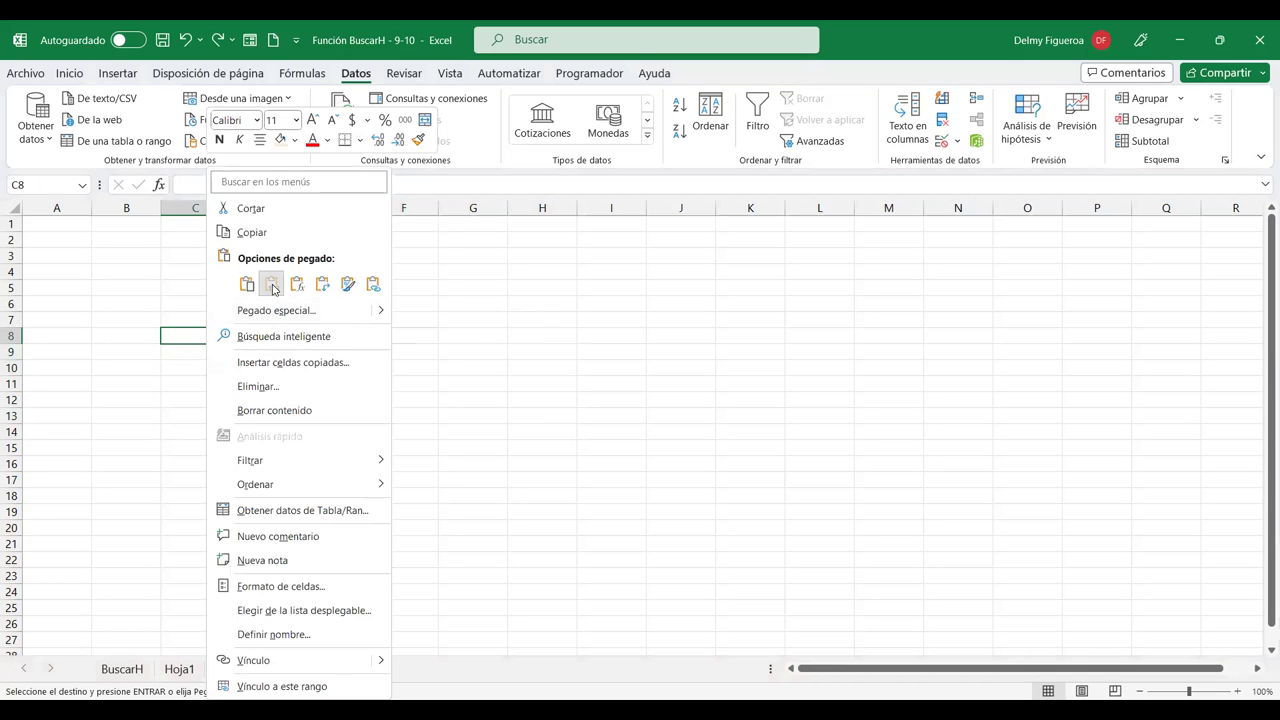
left_click(273, 287)
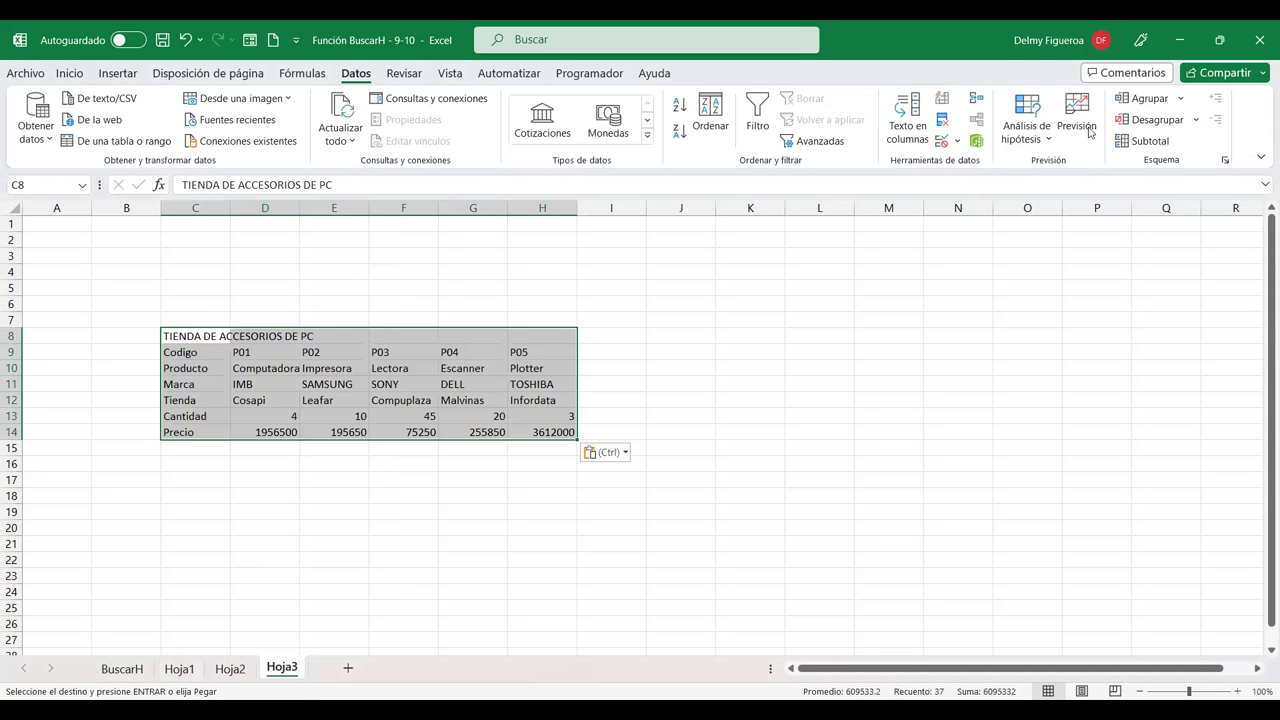
left_click(69, 76)
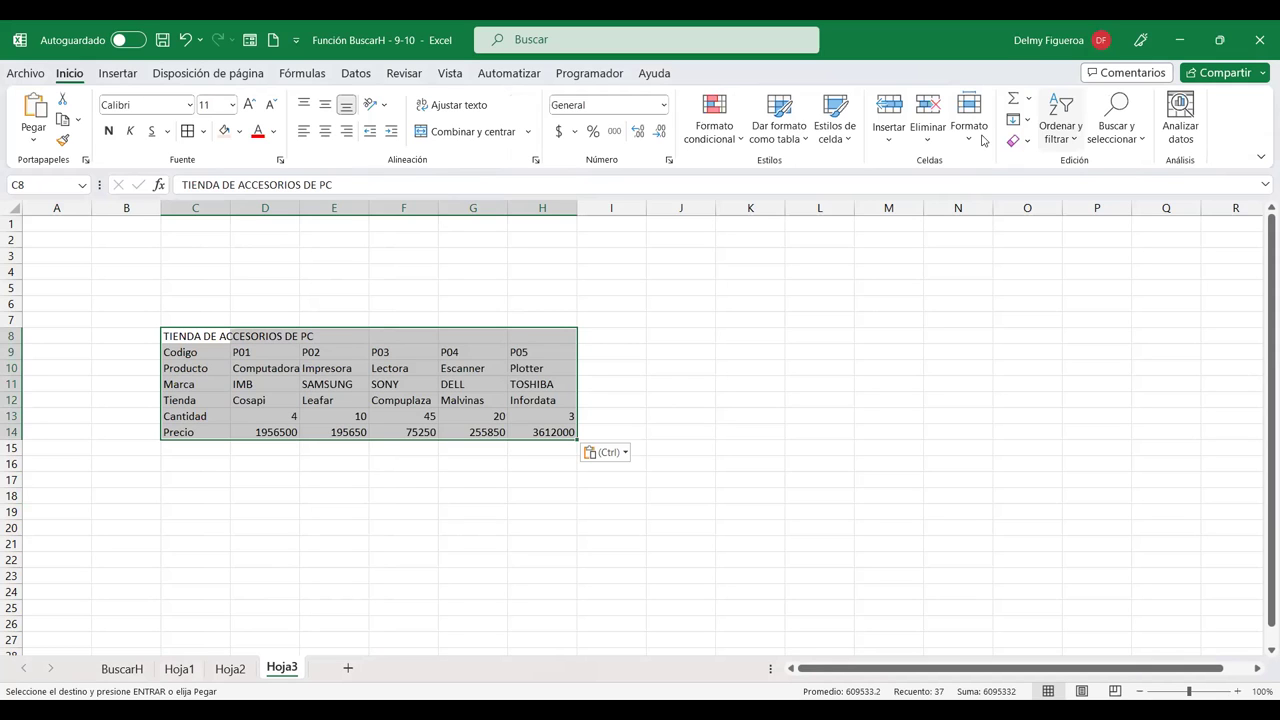
Autofit the column widths and make the C8:H8 title merged, centred, bold and 14 pt.
left_click(980, 138)
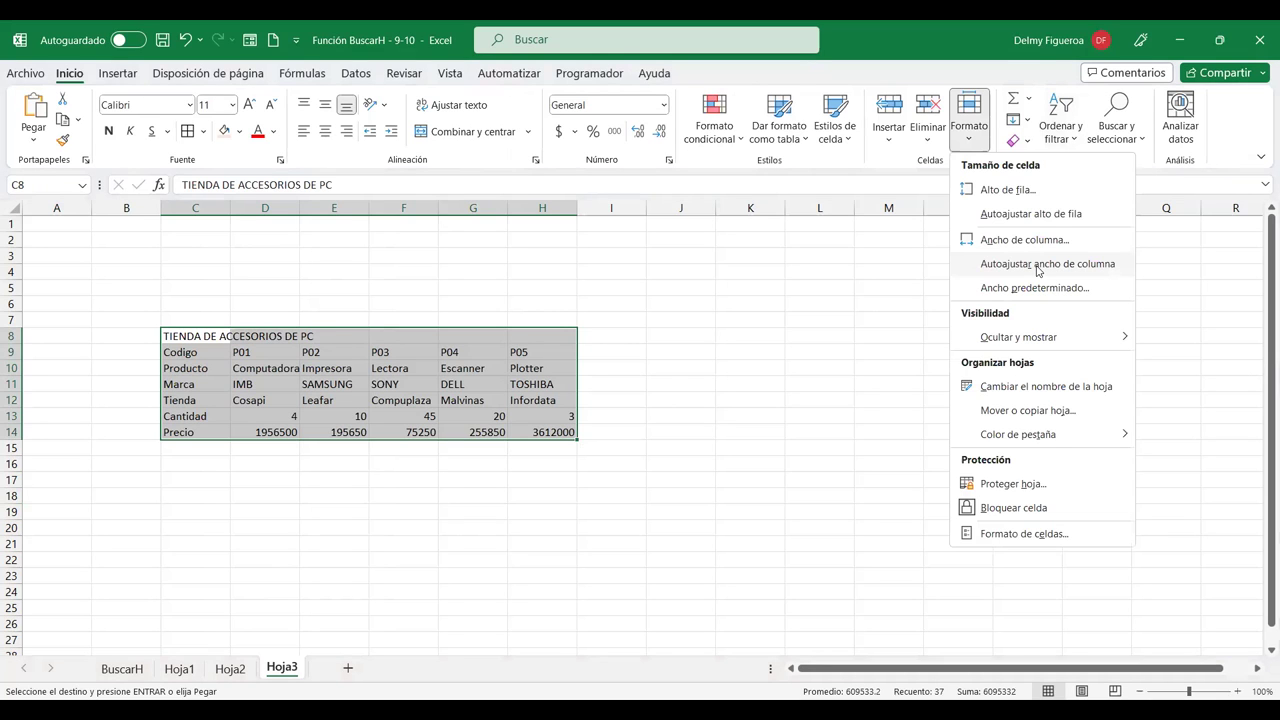
left_click(1038, 265)
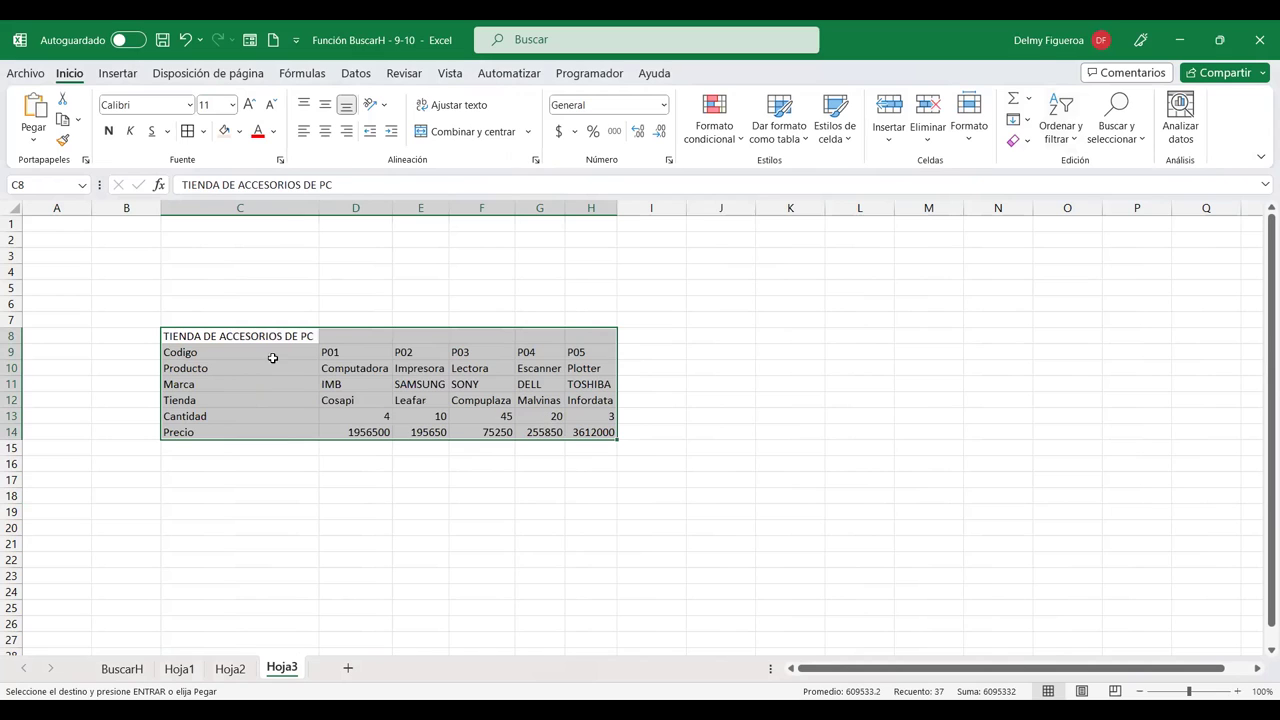
left_click_drag(268, 335, 586, 337)
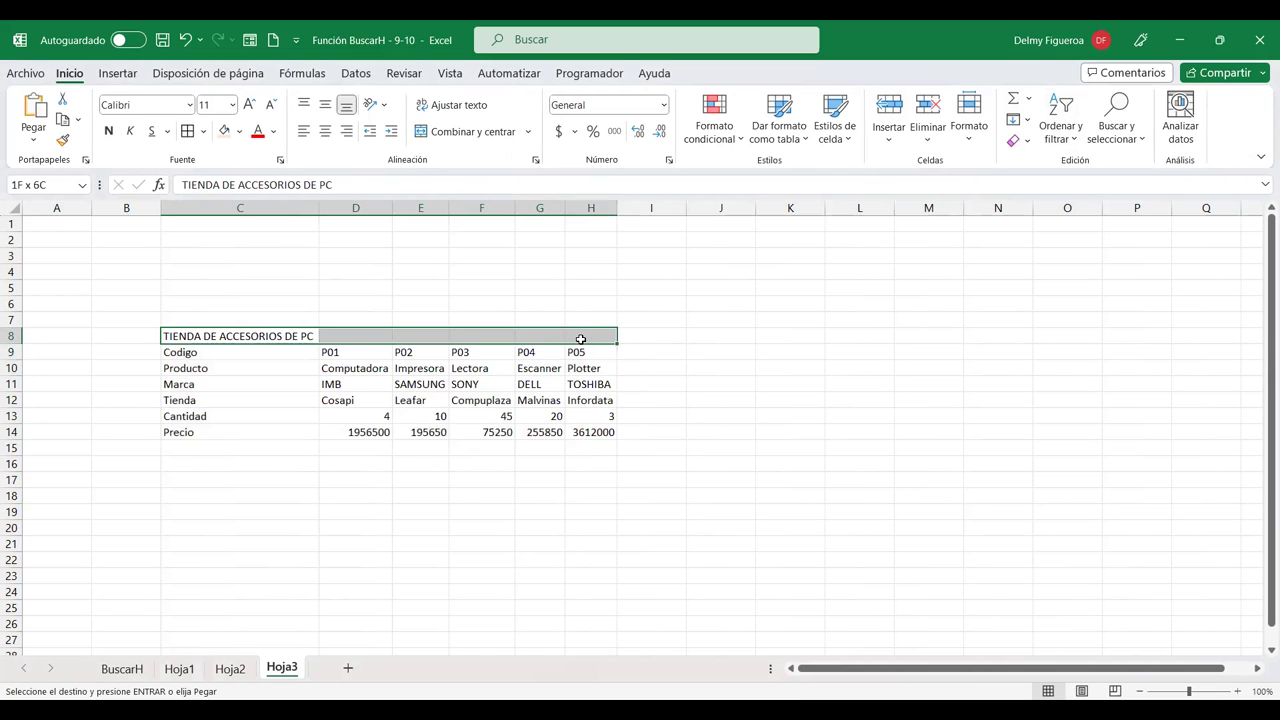
left_click(463, 134)
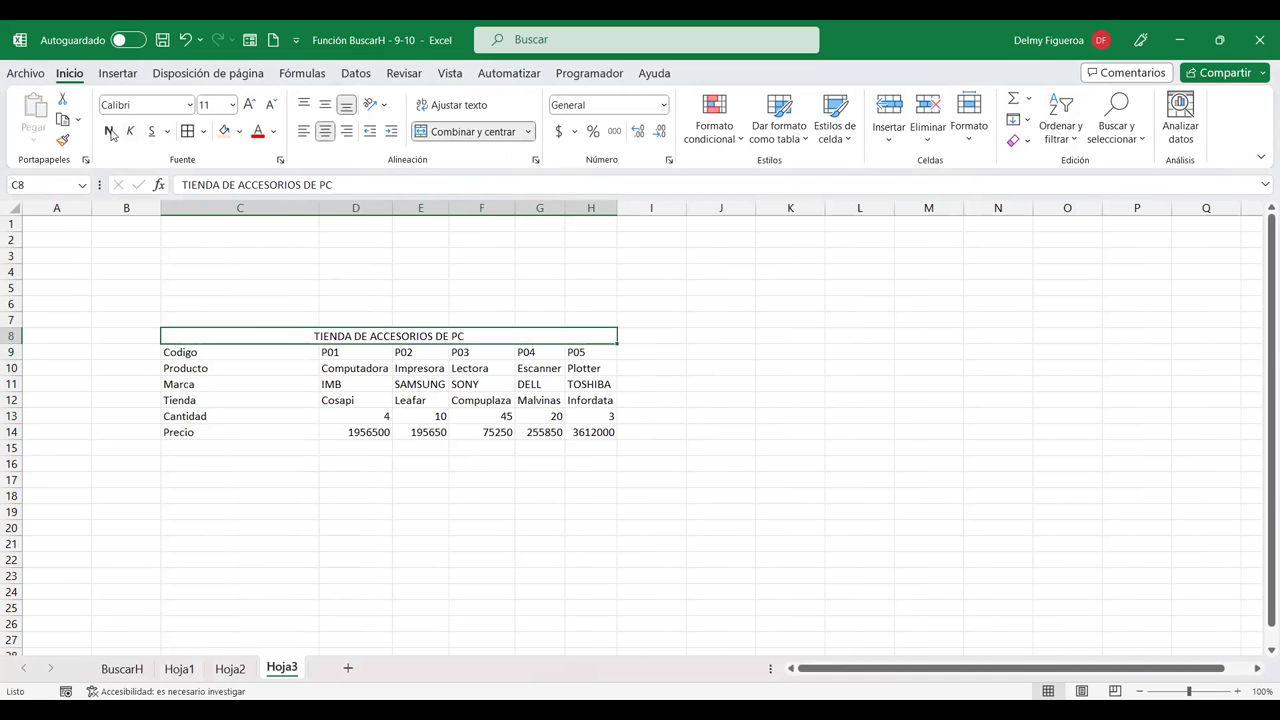
left_click(110, 133)
left_click(250, 104)
left_click(250, 104)
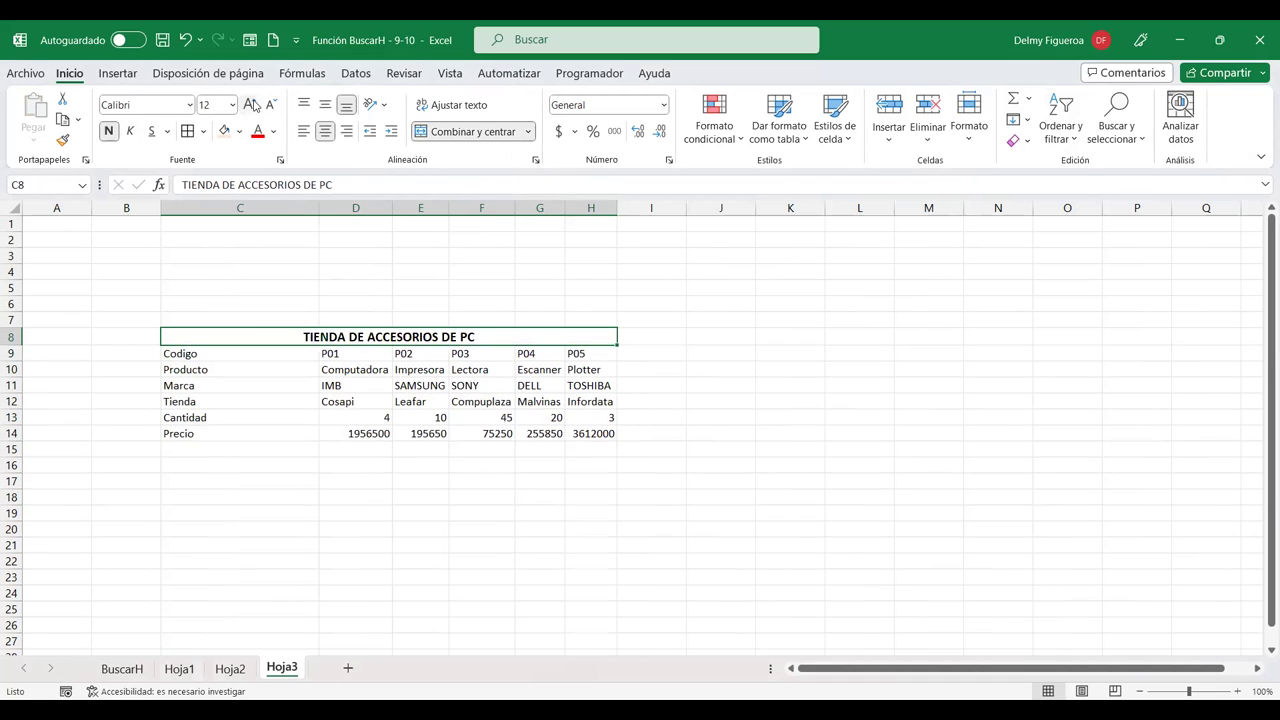
Apply All Borders to every cell of C8:H14.
left_click_drag(280, 338, 289, 436)
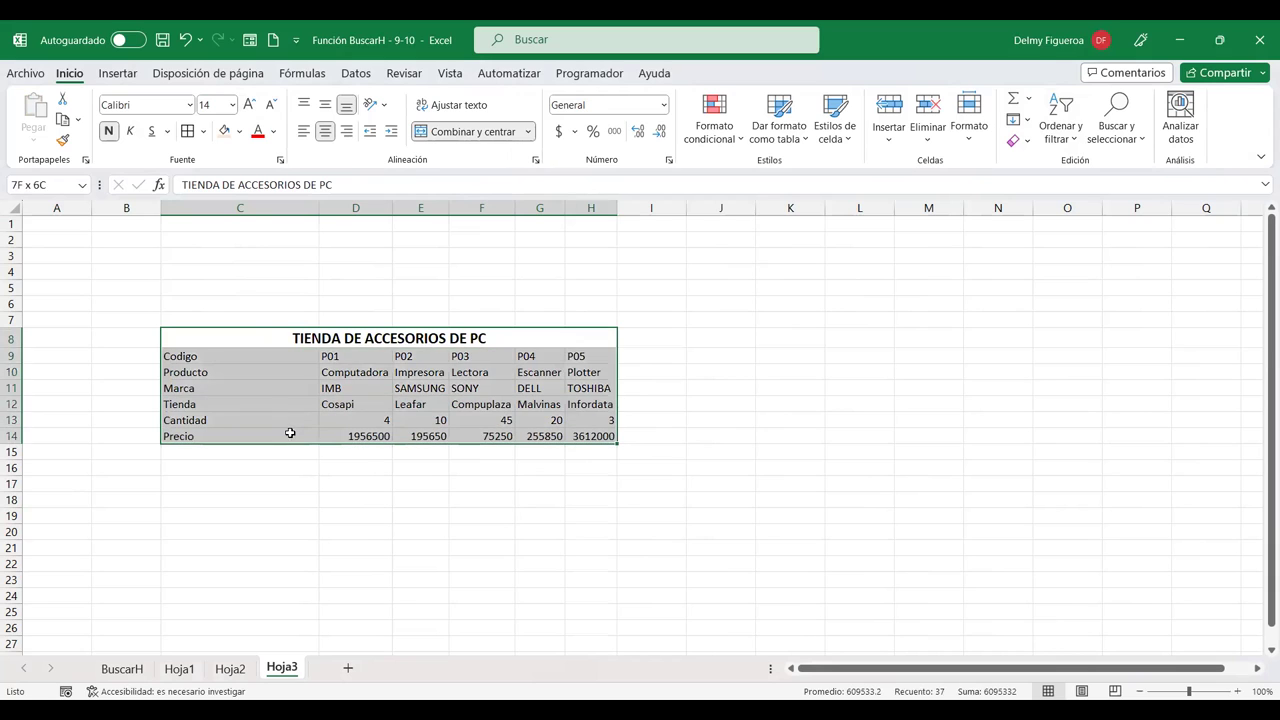
left_click(188, 131)
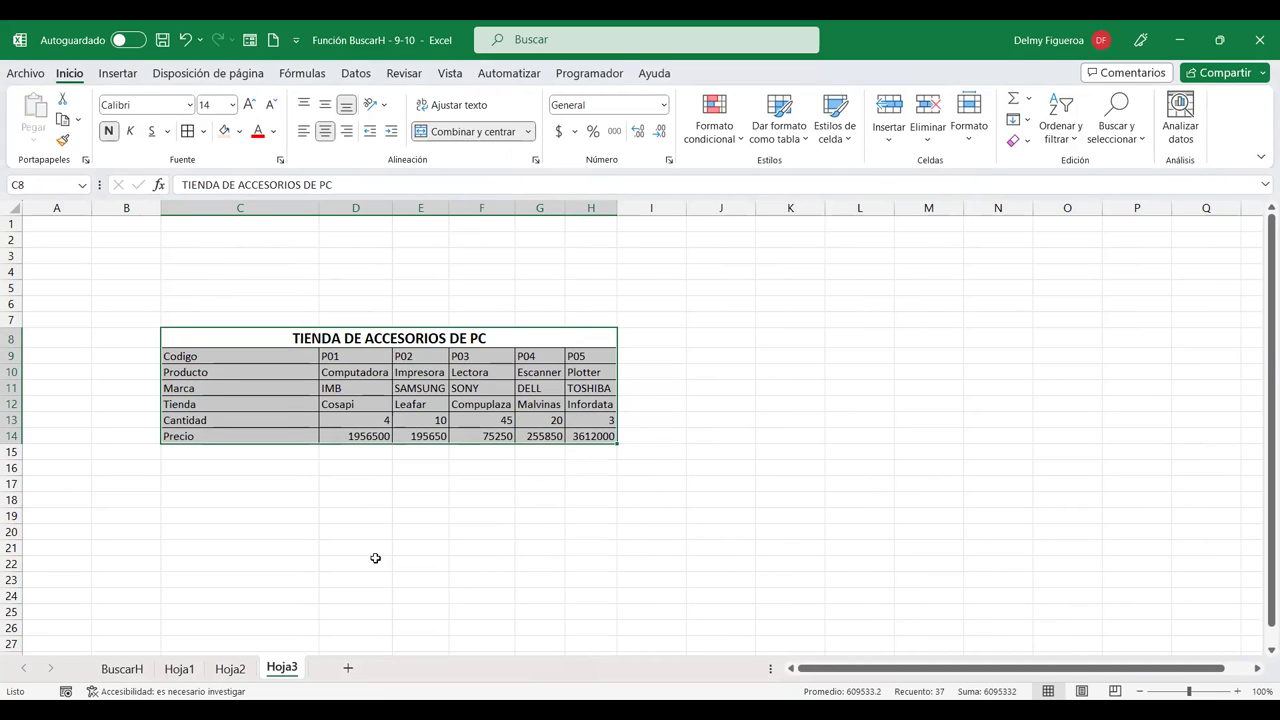
left_click(252, 355)
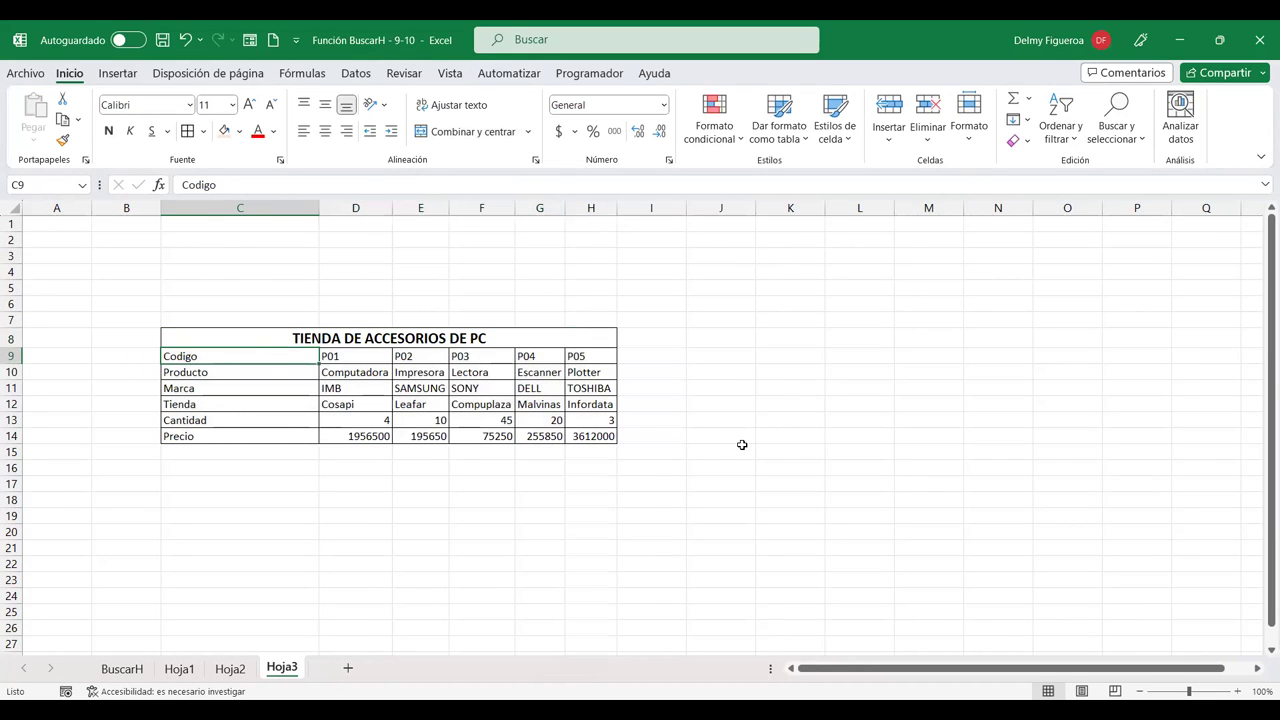
Enter the heading 'CONSULTA DE PRODUCTOS' in K7.
left_click(784, 318)
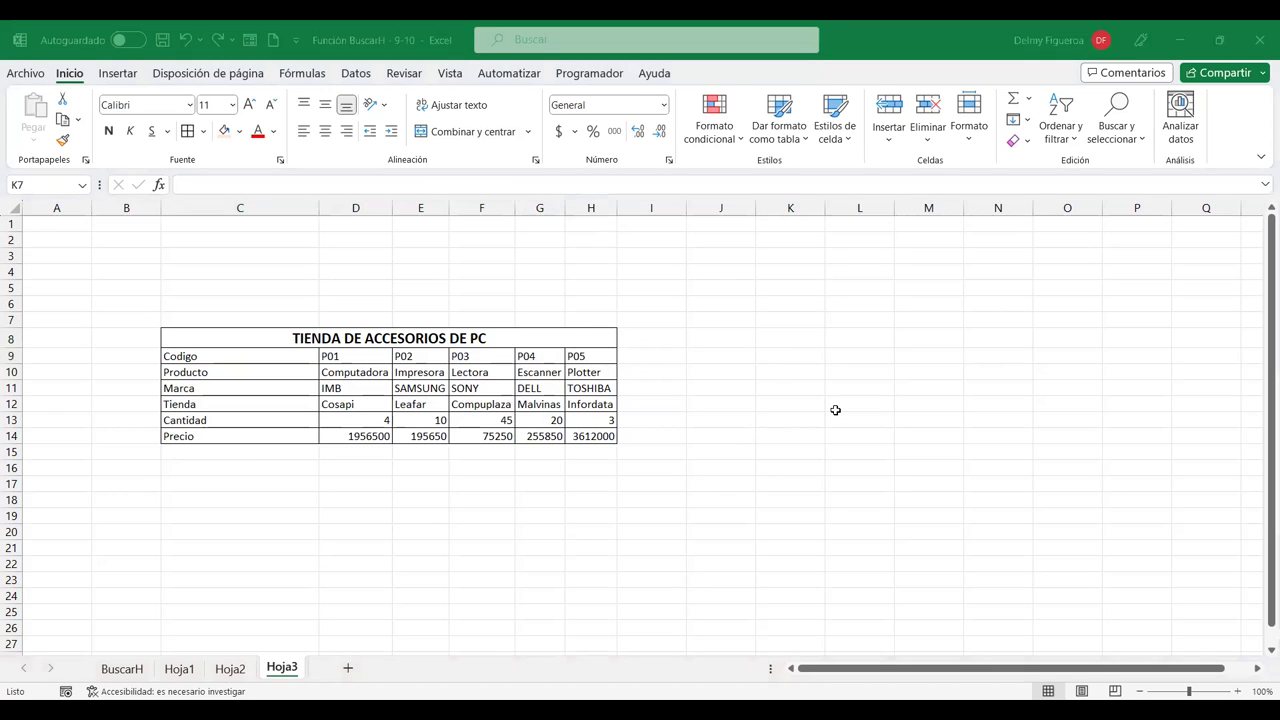
type("CONSULTA DE PRODUCTOS")
key("Return")
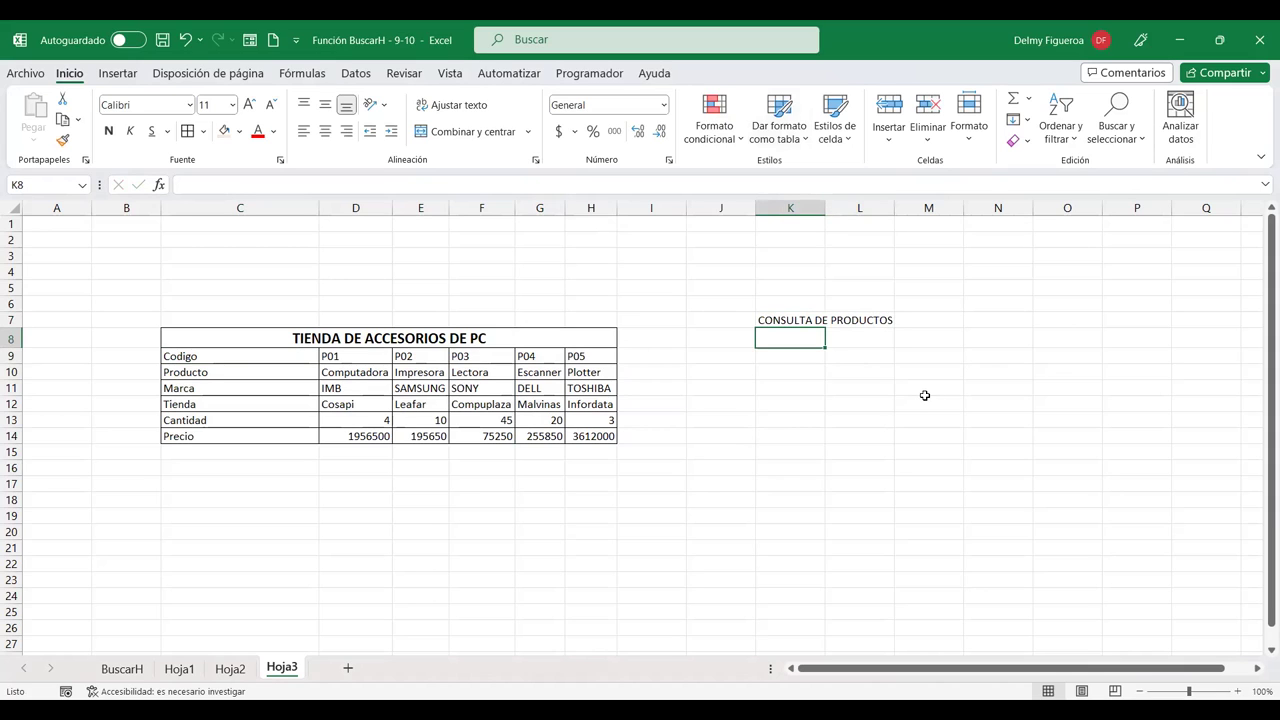
Enter the label 'Código' in K8, removing the stray extra characters.
type("cCódigo}")
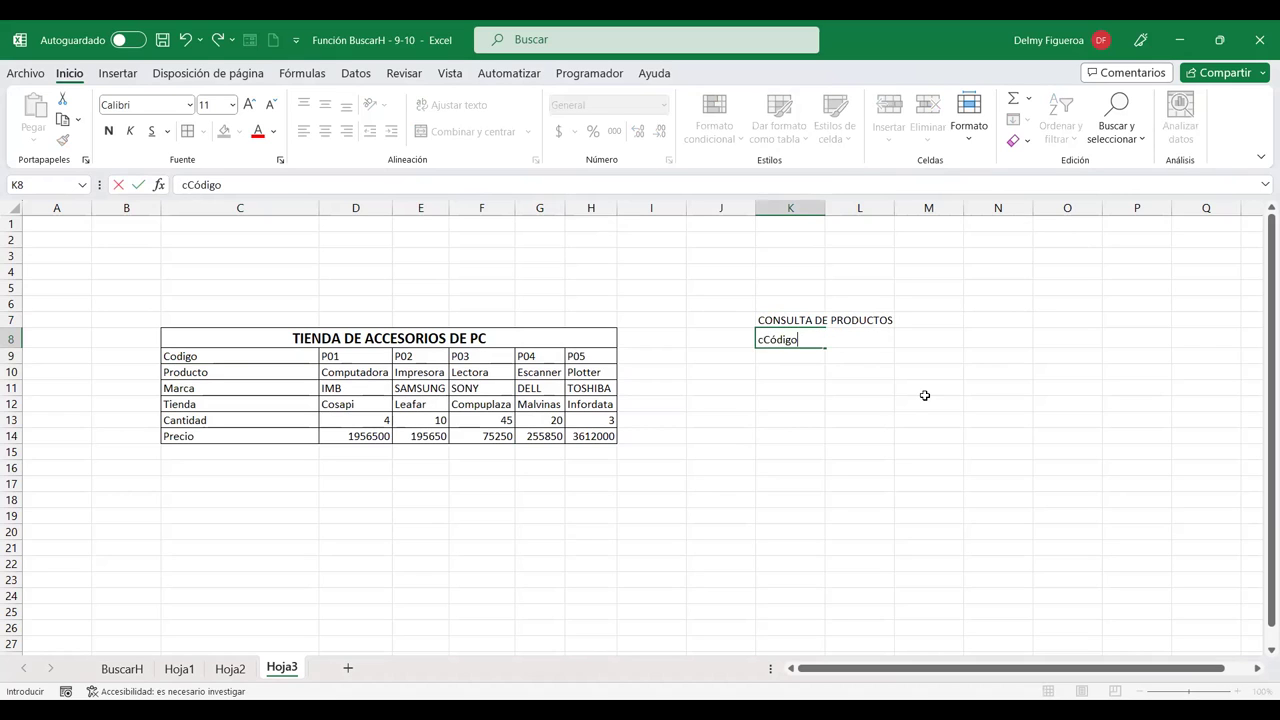
key("BackSpace")
key("Return")
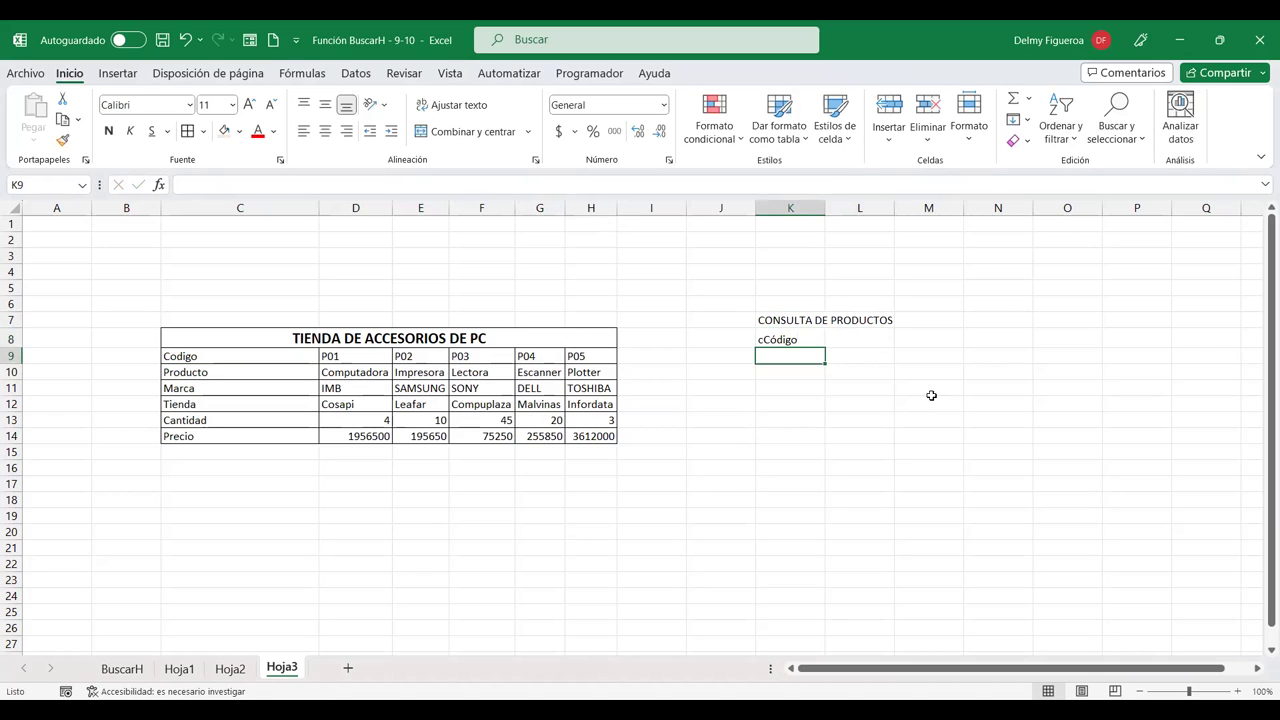
left_click(821, 324)
left_click(804, 351)
left_click(790, 340)
left_click(230, 184)
key("Home")
key("Delete")
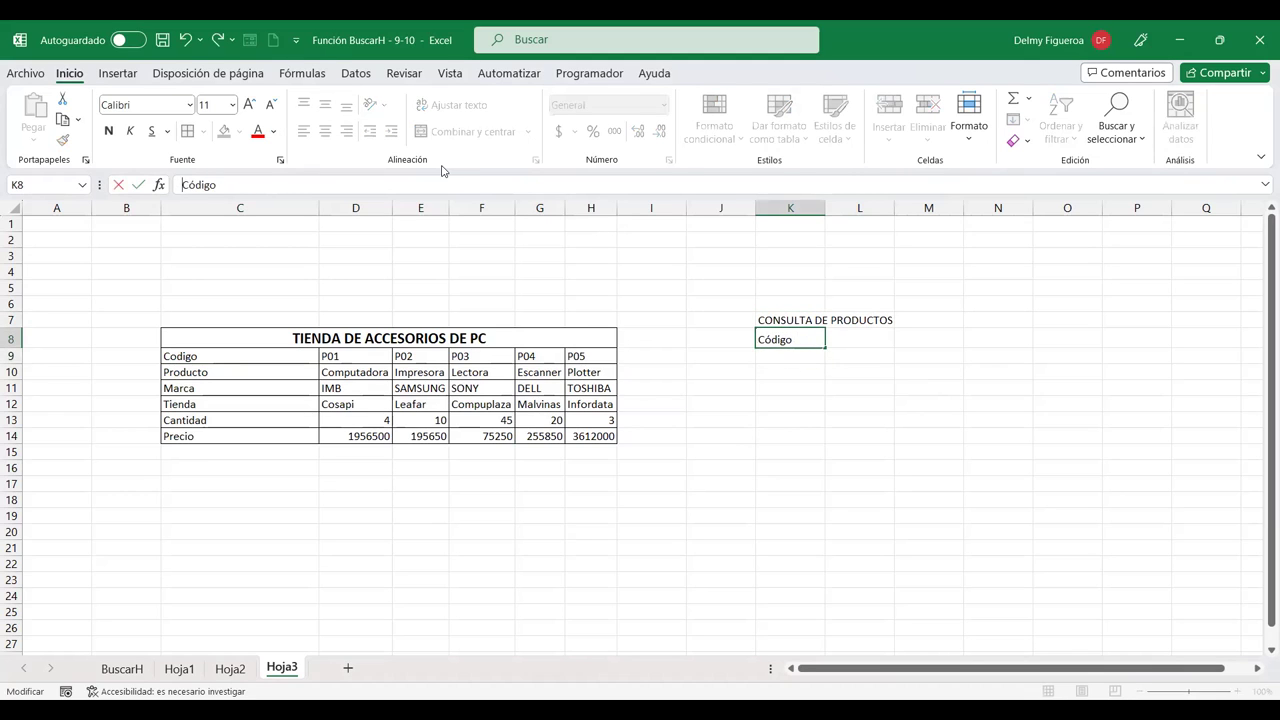
key("Return")
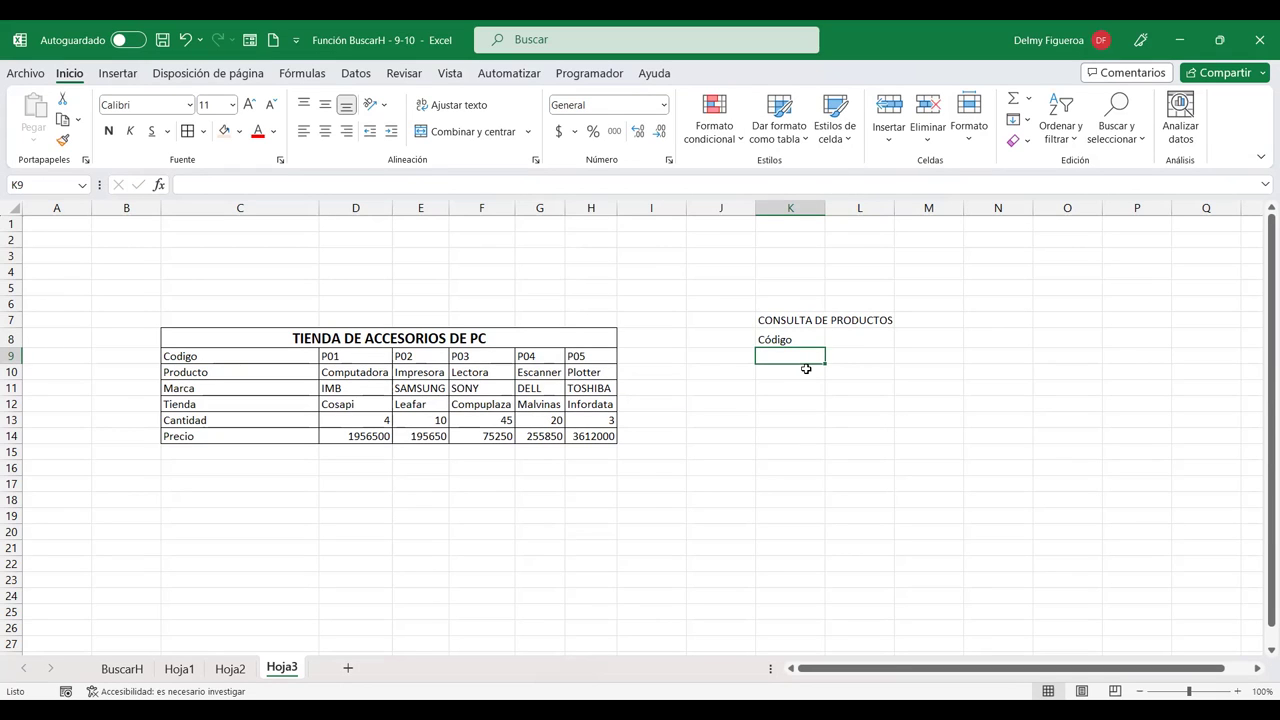
left_click(859, 333)
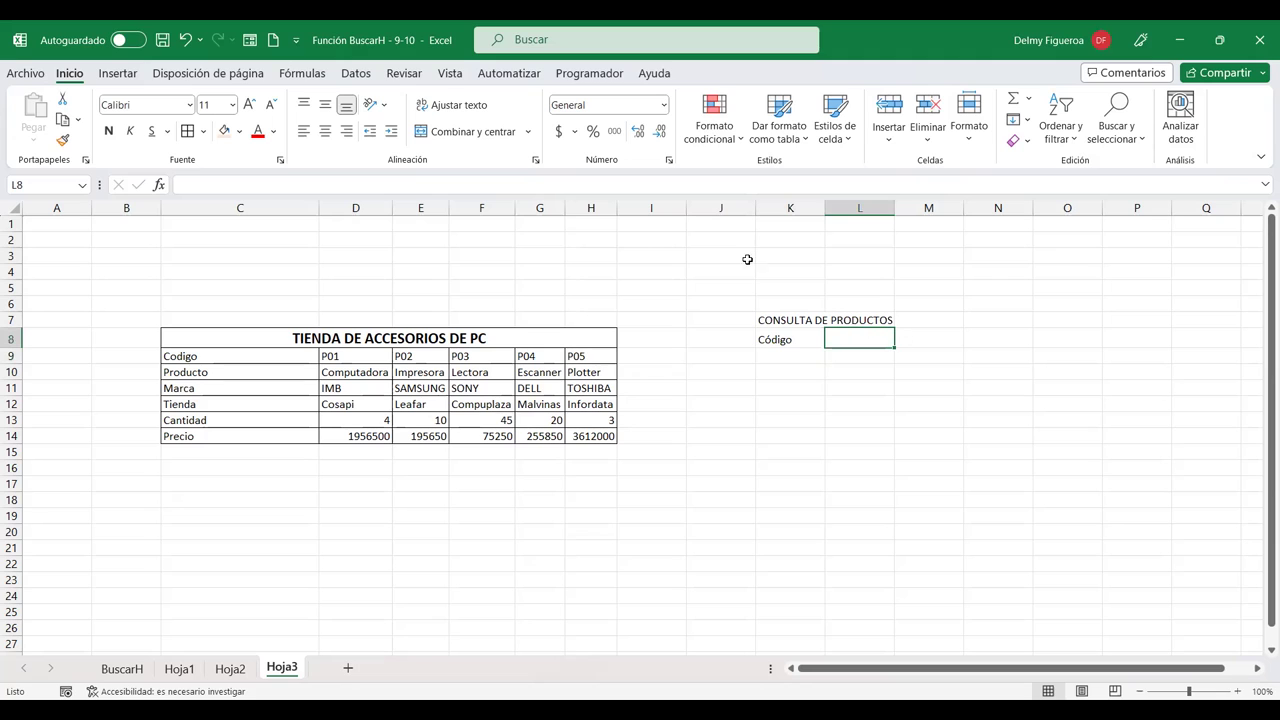
left_click(448, 82)
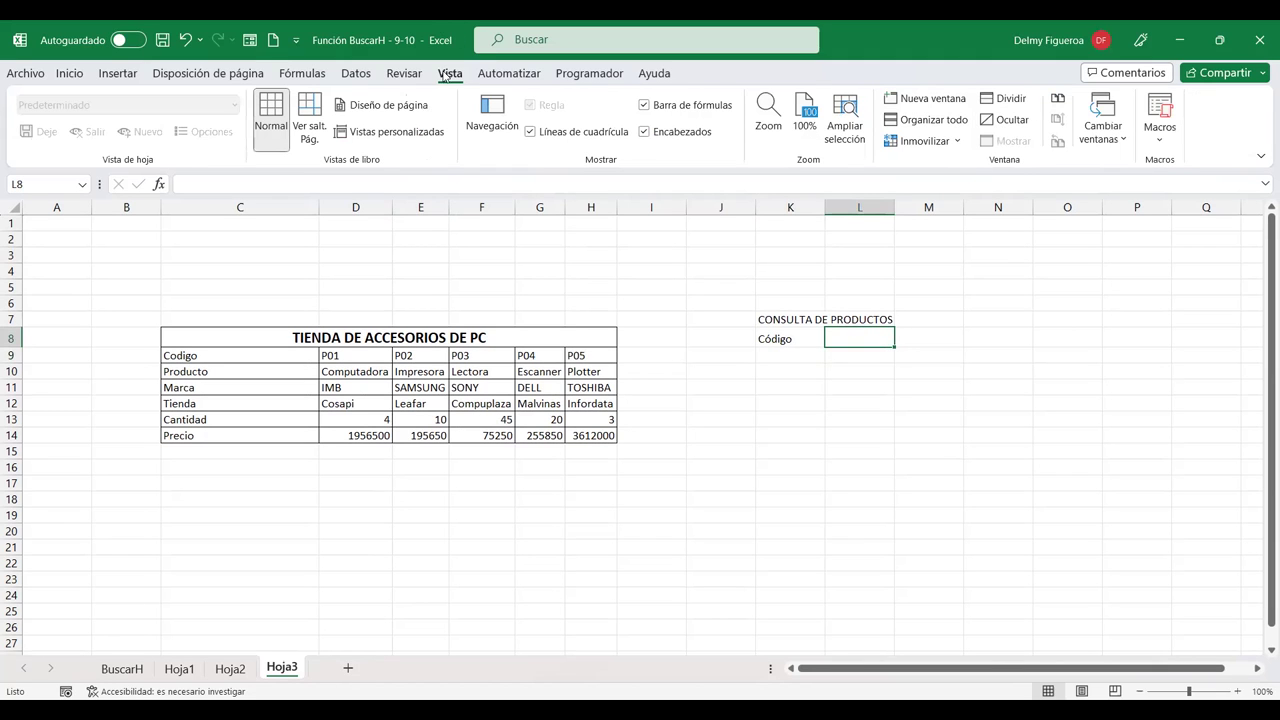
Hide Hoja3's gridlines and select J7:M14 as the query box area.
left_click(492, 112)
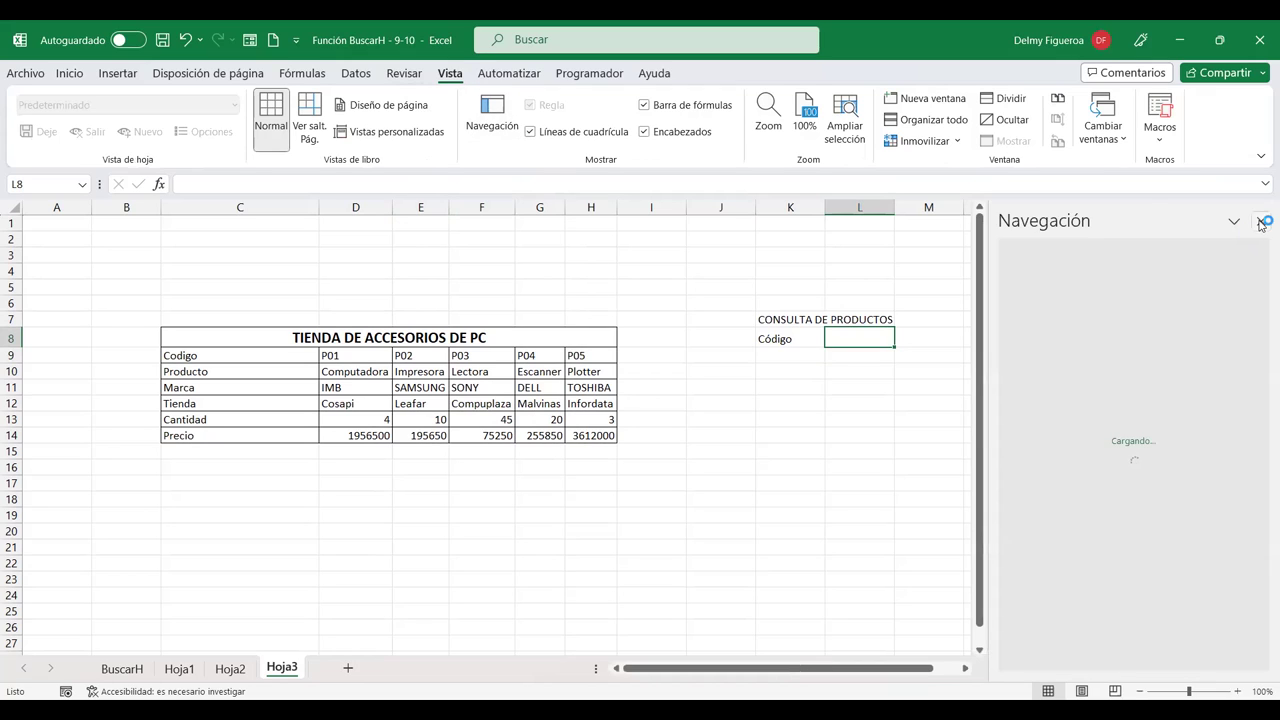
left_click(1262, 222)
left_click(530, 134)
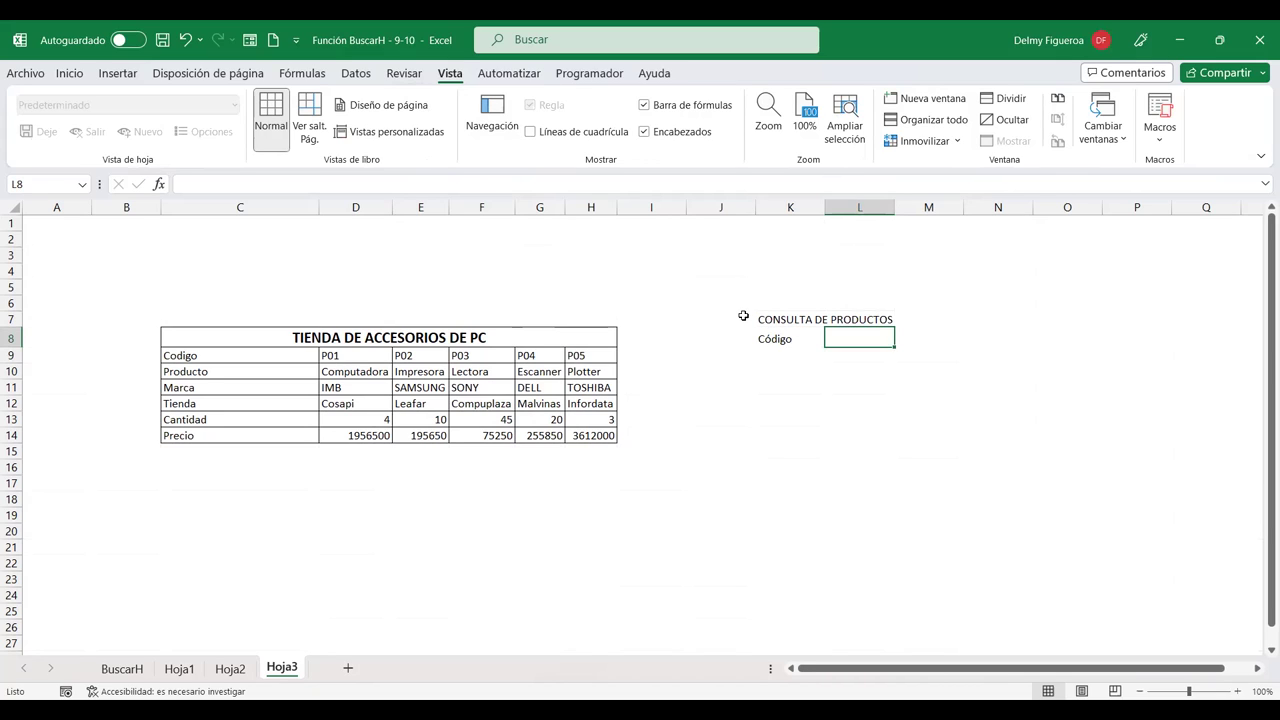
left_click_drag(751, 320, 938, 398)
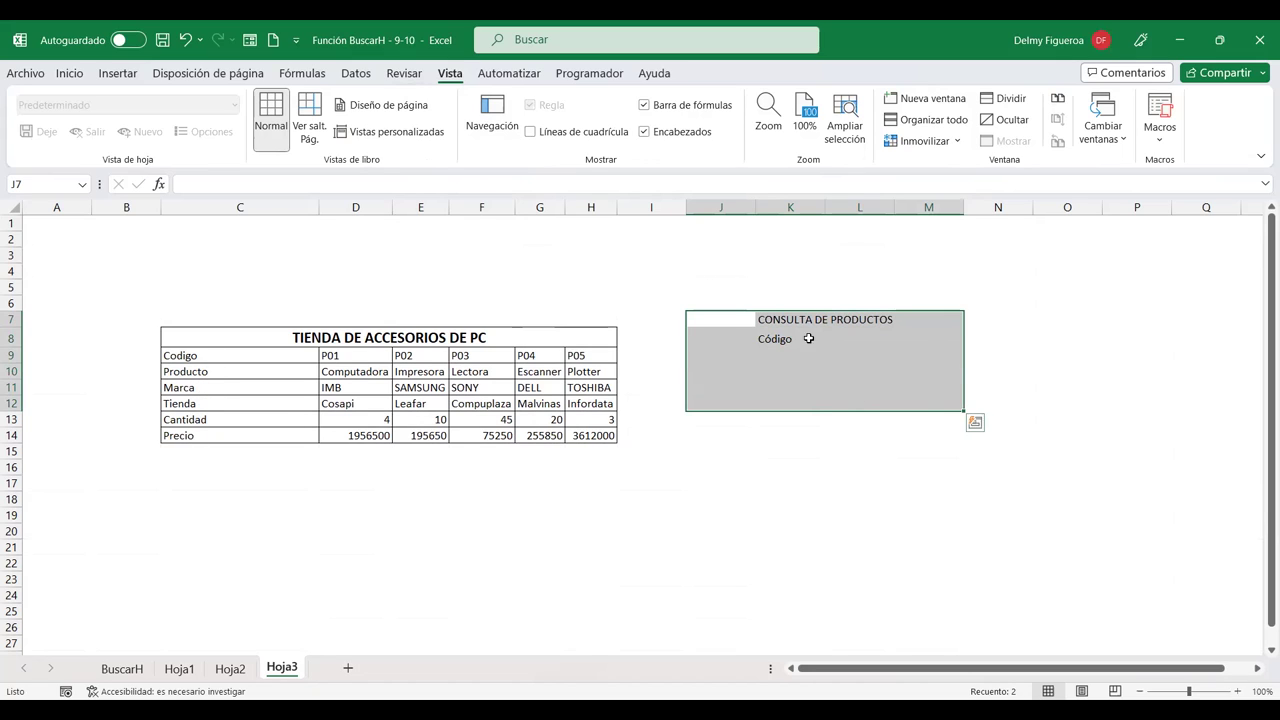
mouse_move(744, 324)
left_mouse_down()
mouse_move(949, 342)
mouse_move(951, 428)
left_mouse_up()
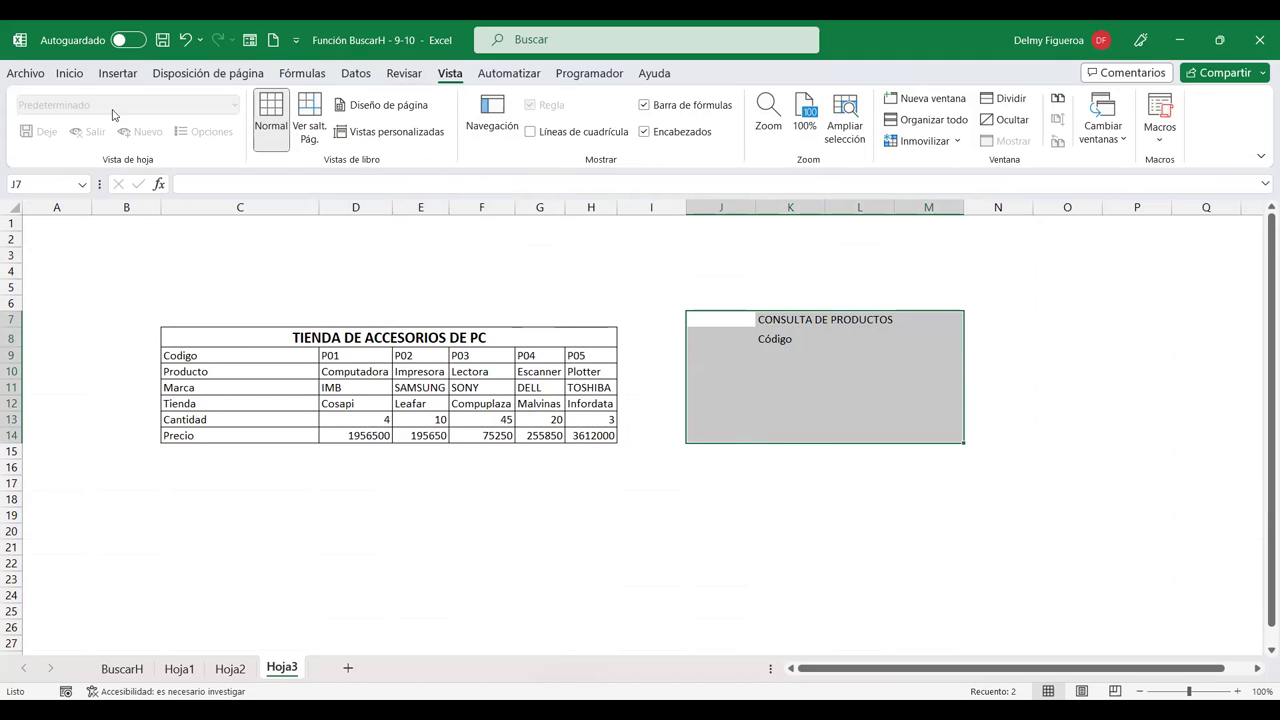
Fill J7:M14 light peach and make CONSULTA DE PRODUCTOS bold, merged and centred across J7:M7.
left_click(66, 74)
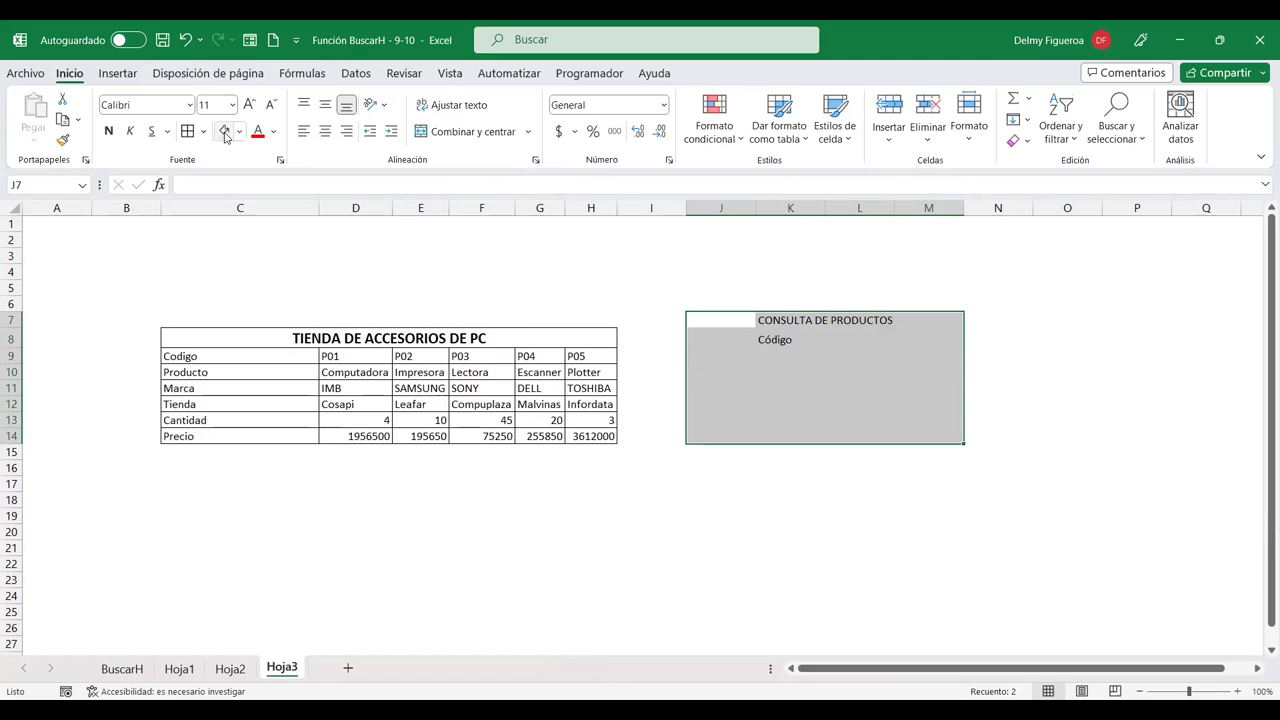
left_click(224, 131)
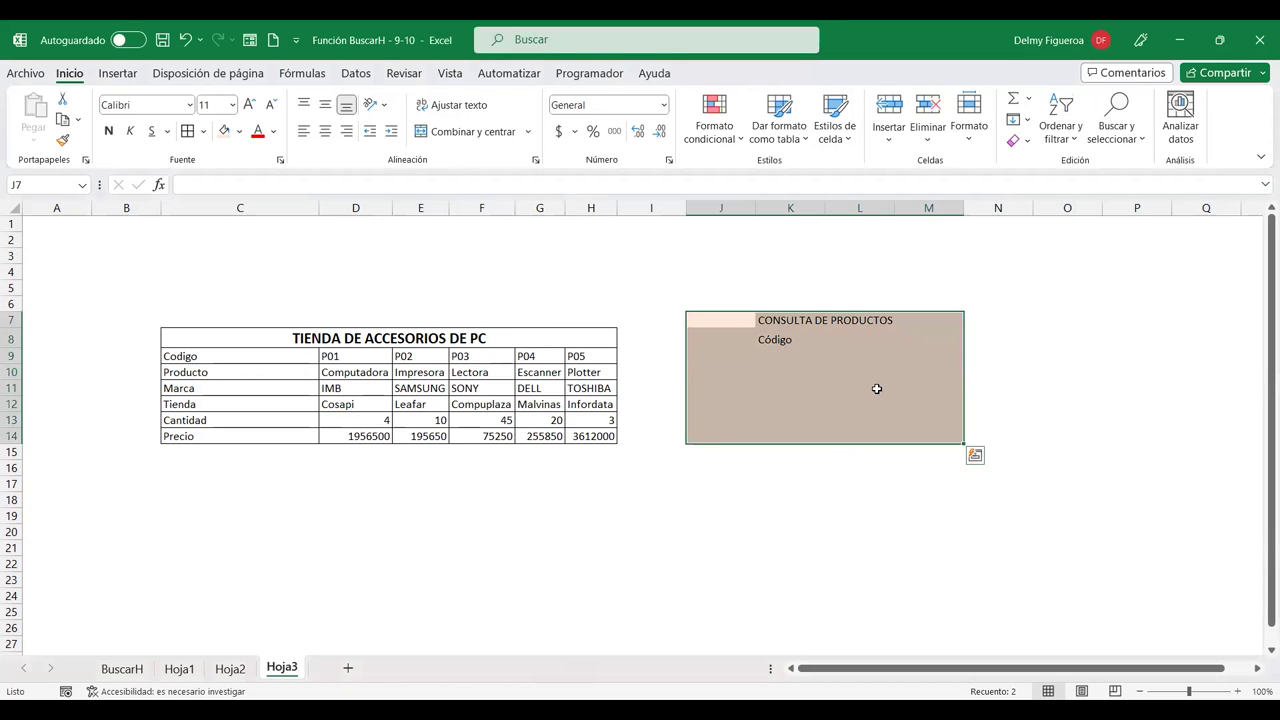
left_click(814, 329)
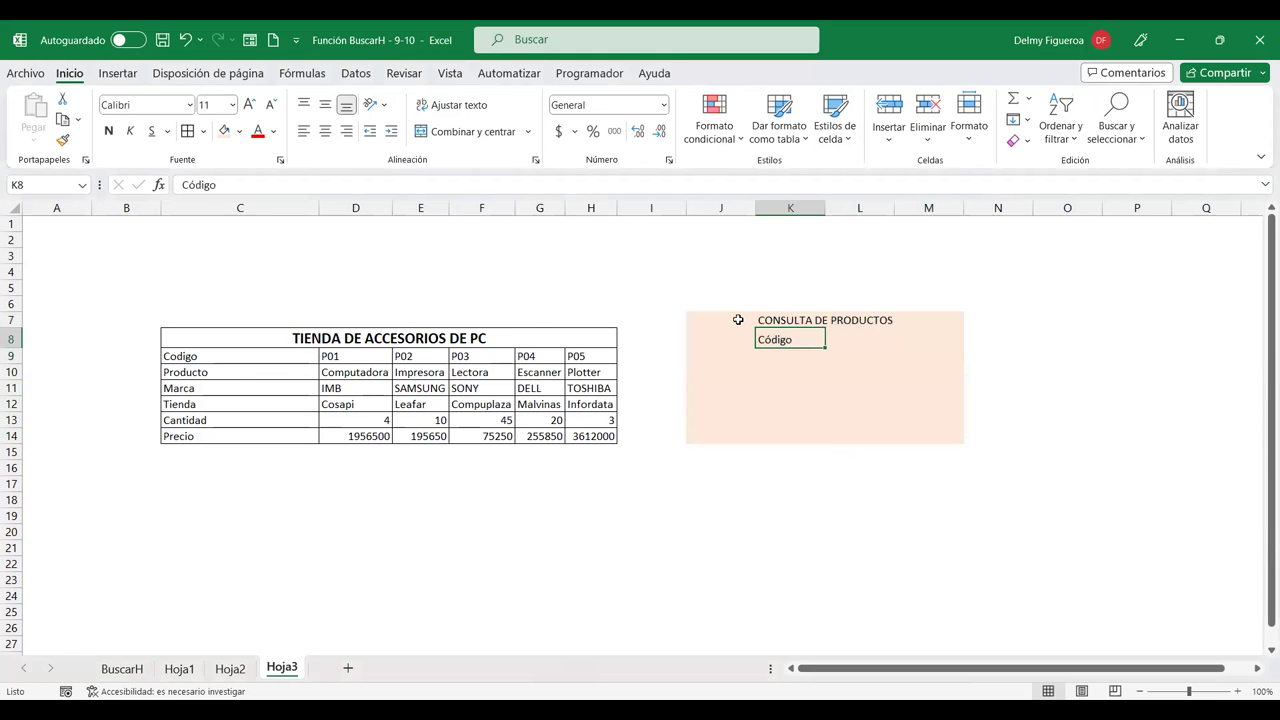
left_click_drag(738, 319, 907, 317)
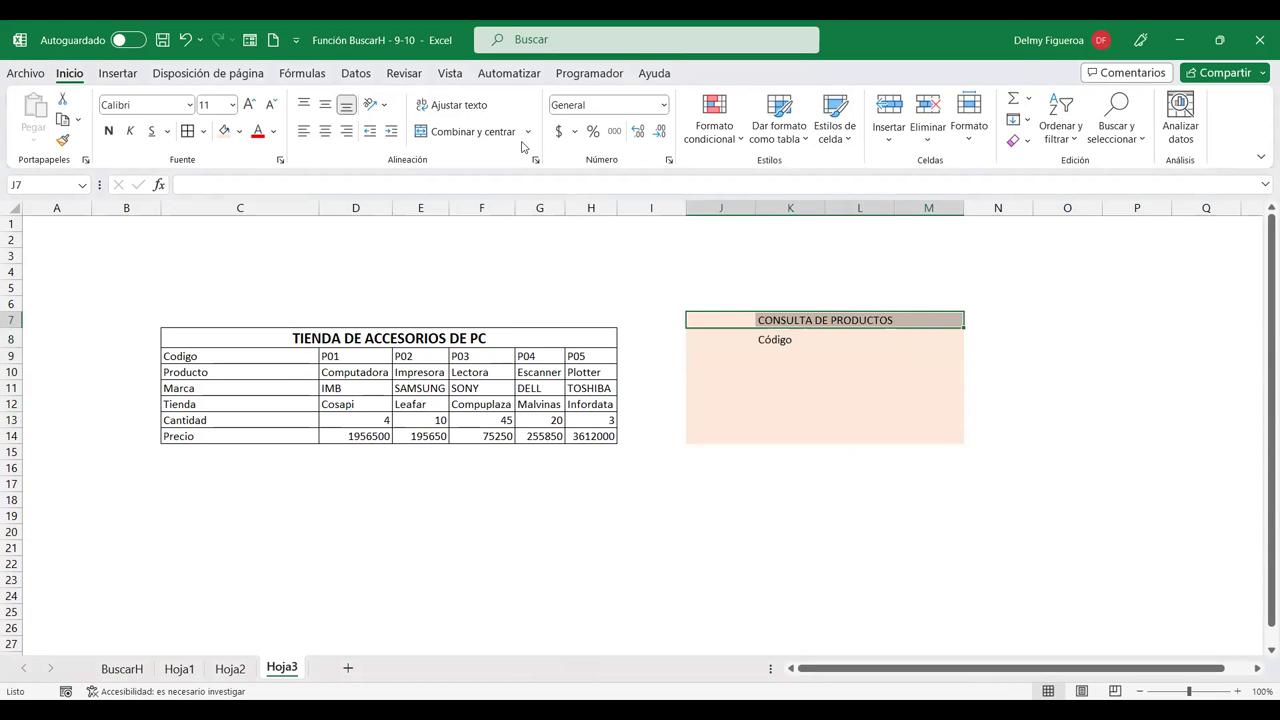
left_click(109, 132)
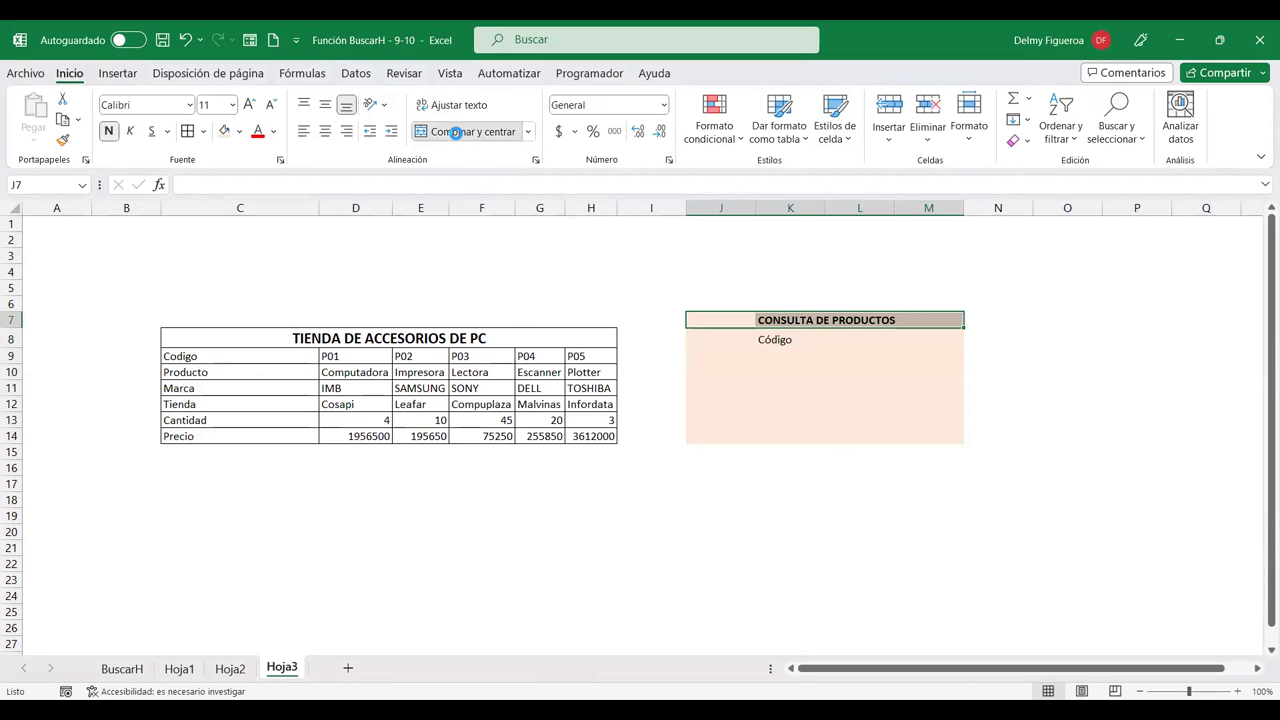
left_click(462, 131)
Move Código down to K9 and restore K8's peach fill by painting J9's format onto it.
left_click(797, 341)
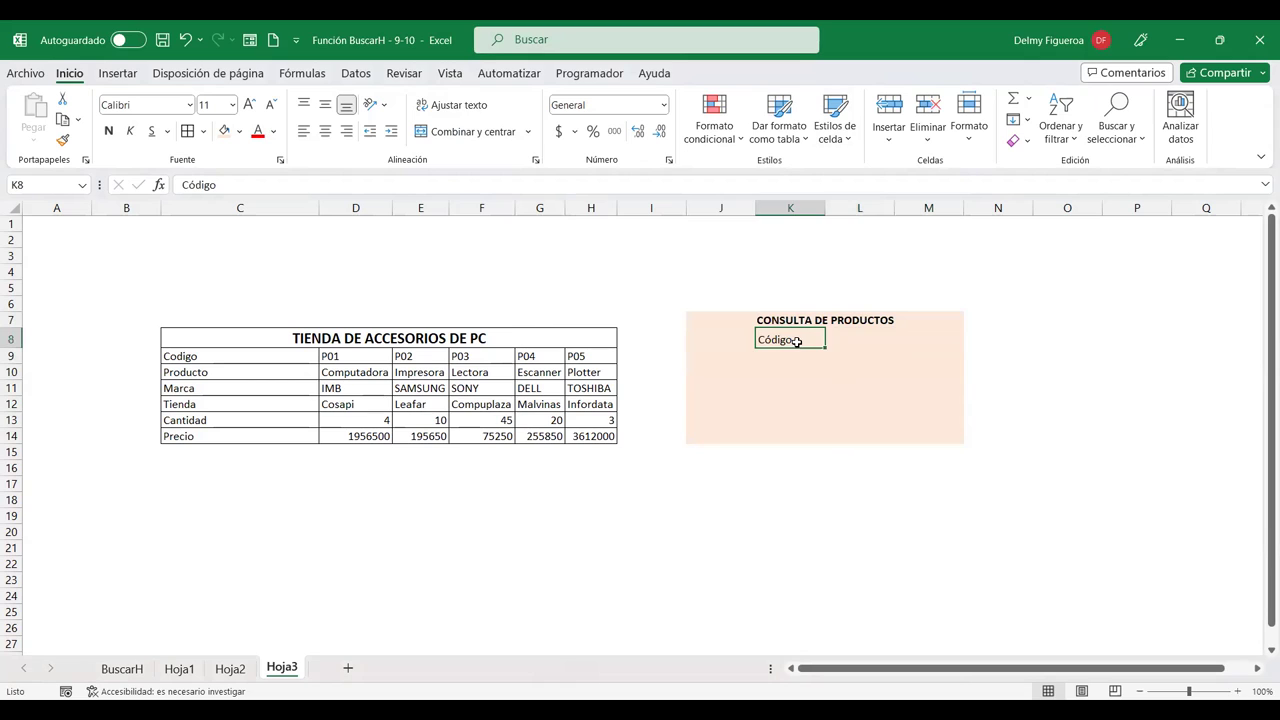
left_click(862, 342)
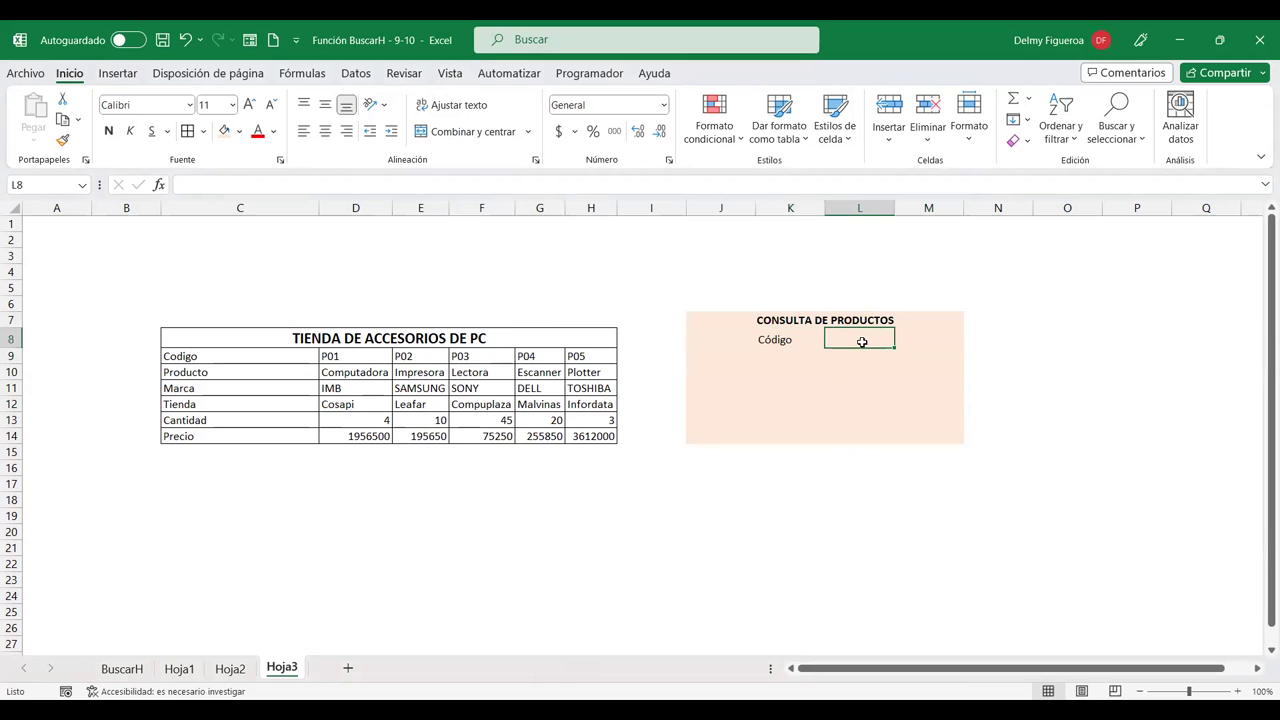
left_click(771, 340)
left_click_drag(773, 339, 774, 356)
left_click(720, 352)
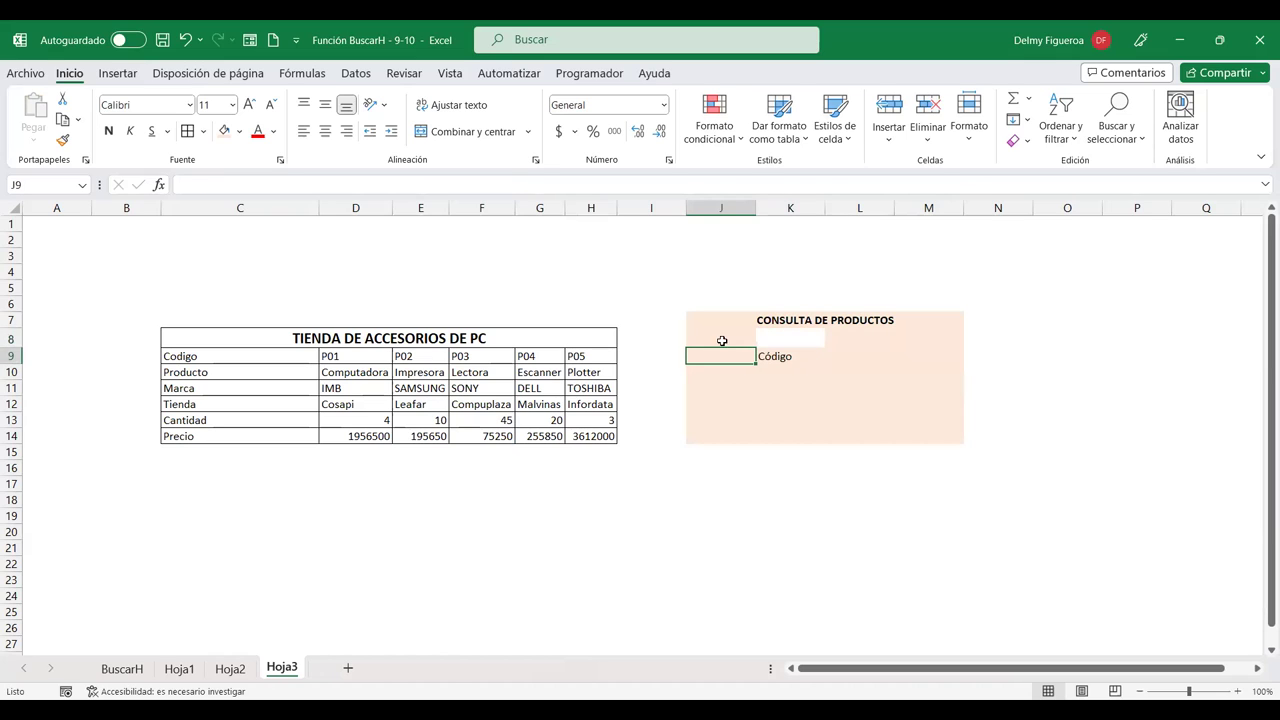
left_click(62, 140)
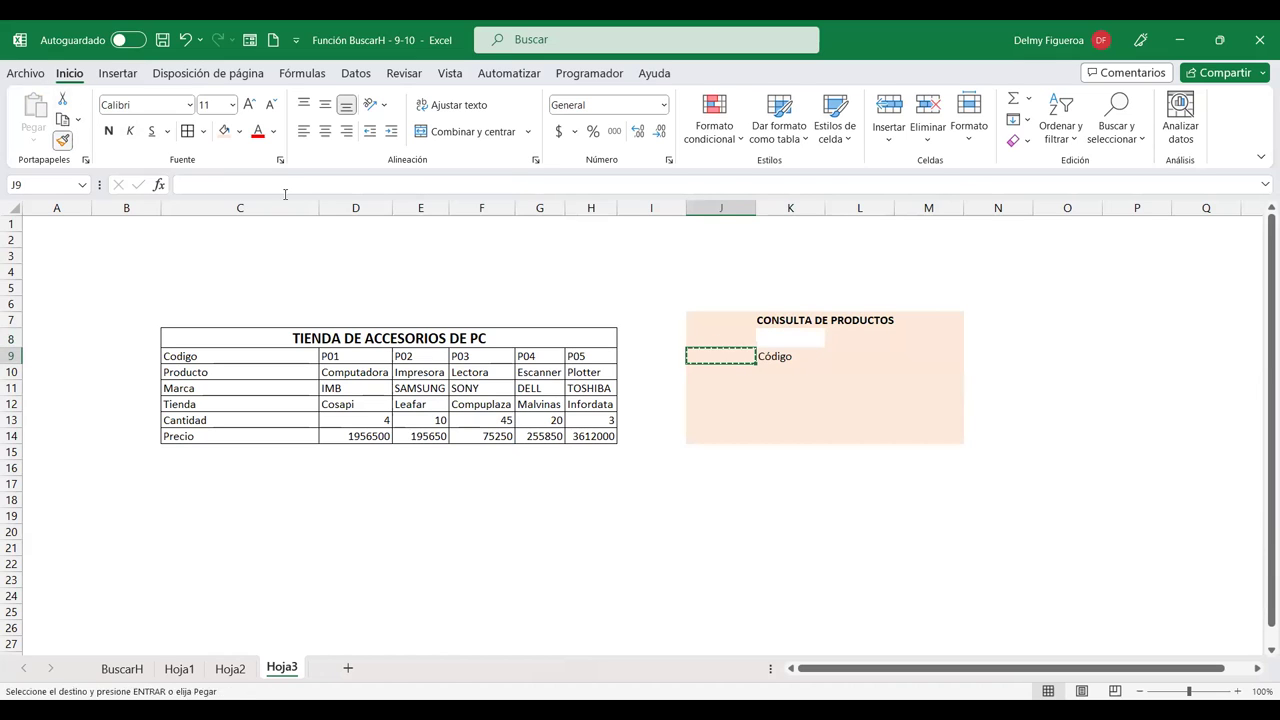
left_click(792, 336)
Give code entry cell L9 a black fill with white text.
left_click(780, 356)
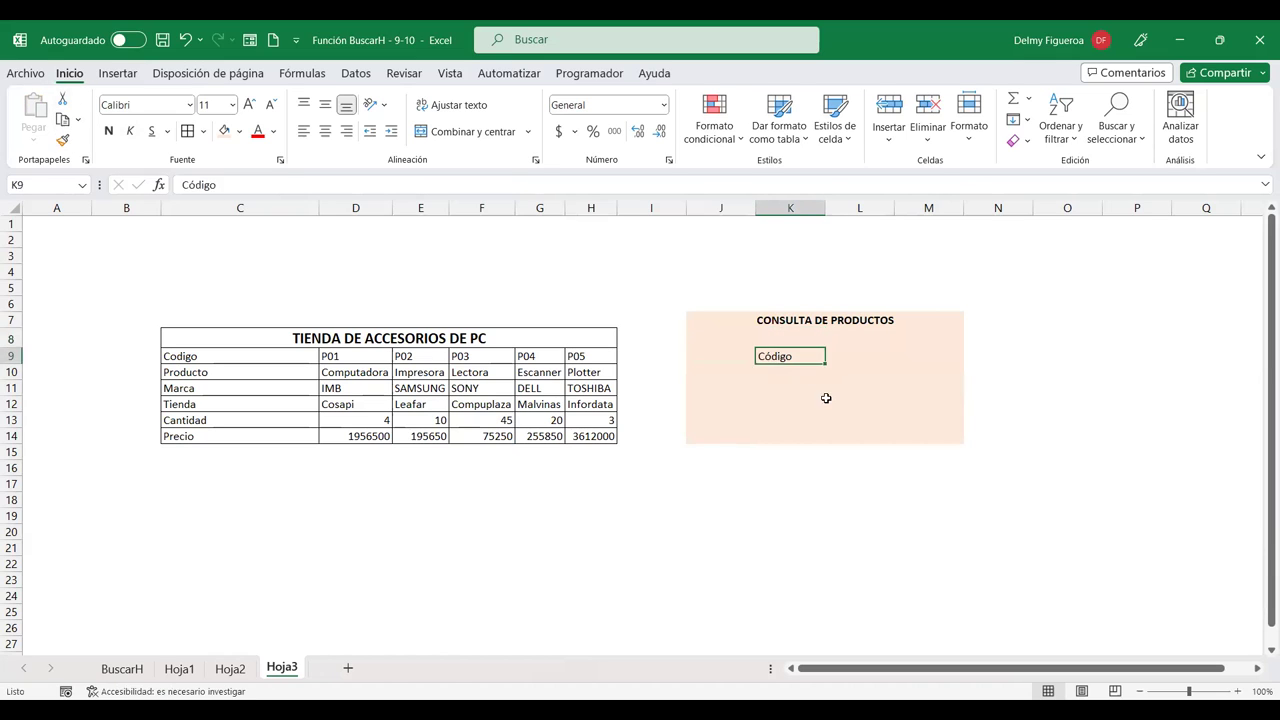
left_click(851, 343)
left_click(852, 355)
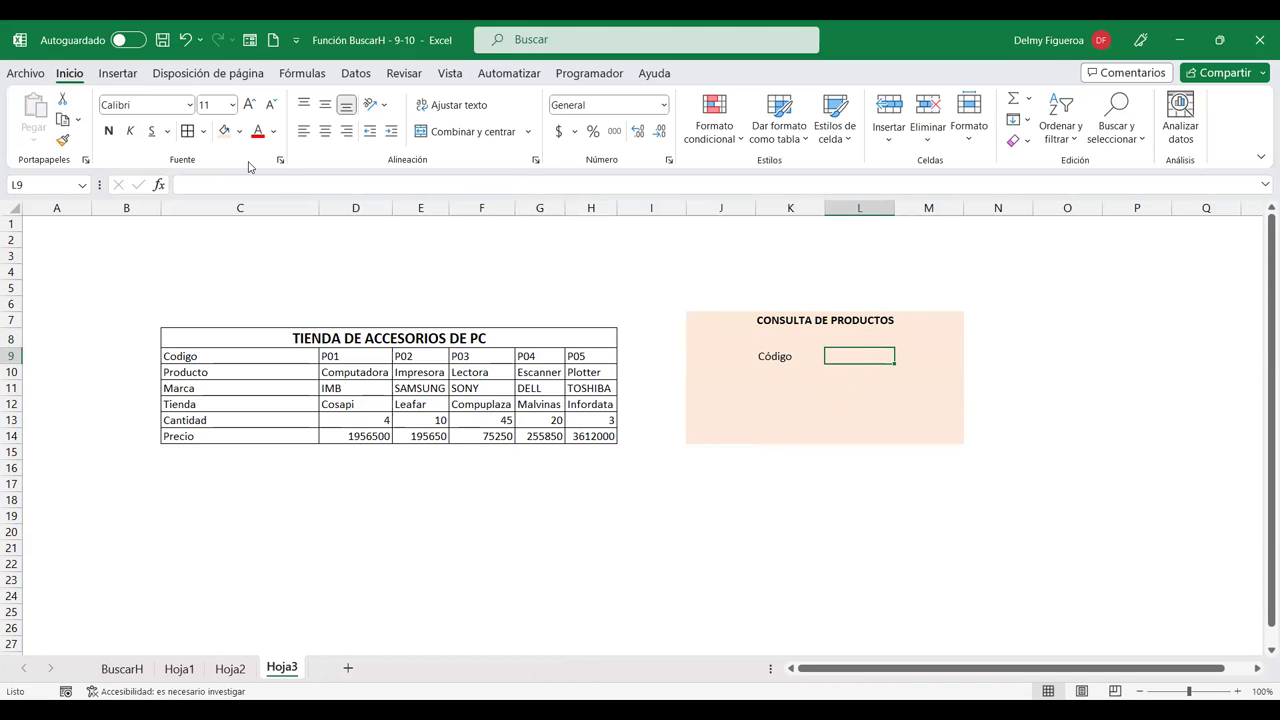
left_click(241, 133)
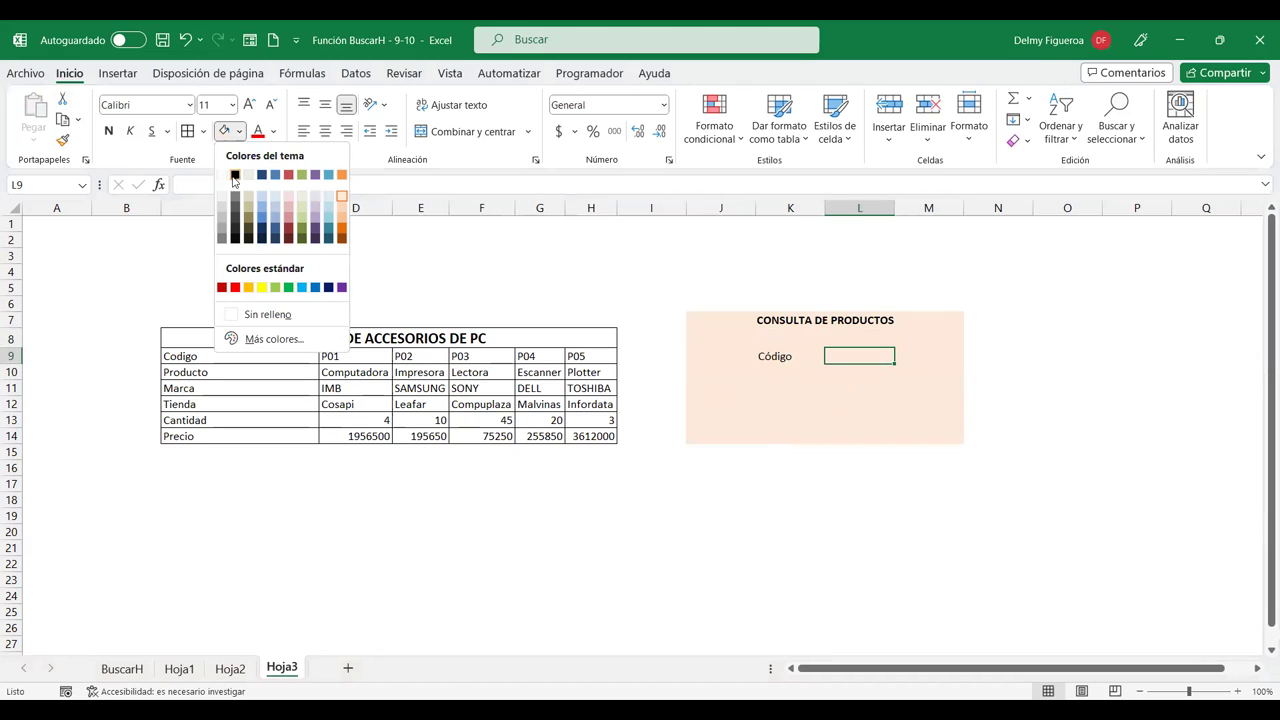
left_click(235, 174)
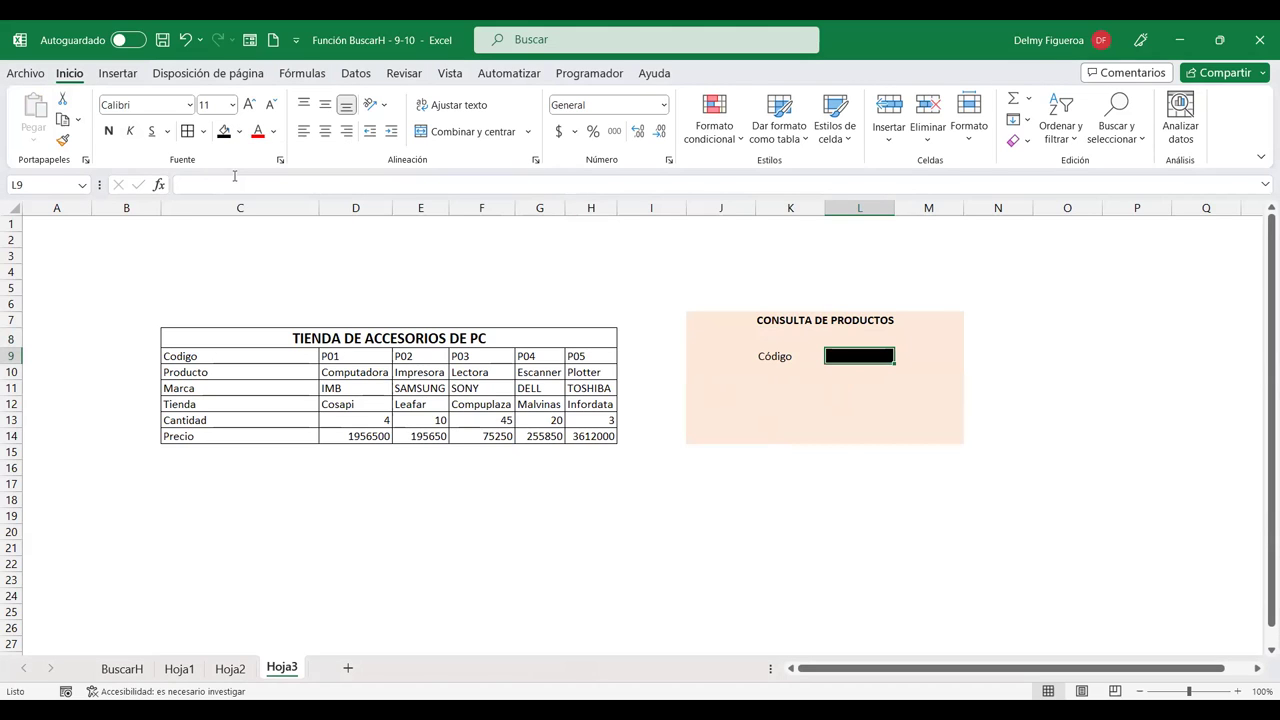
left_click(275, 134)
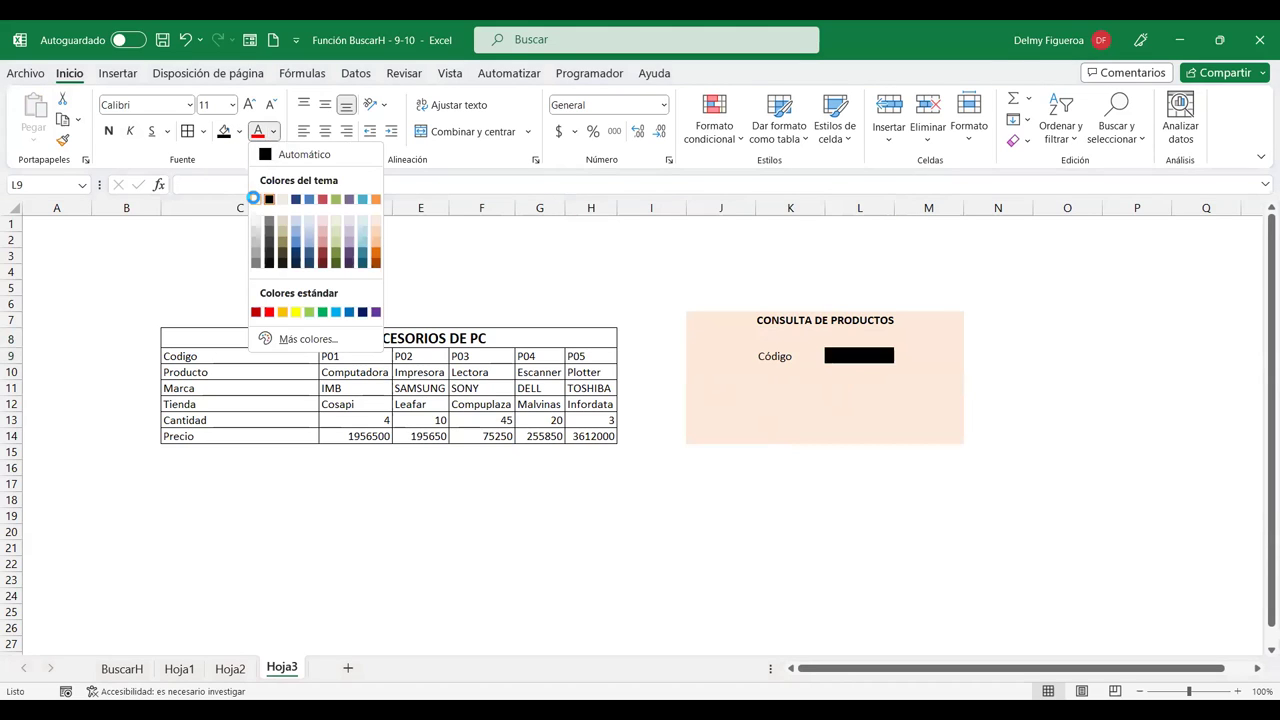
left_click(254, 198)
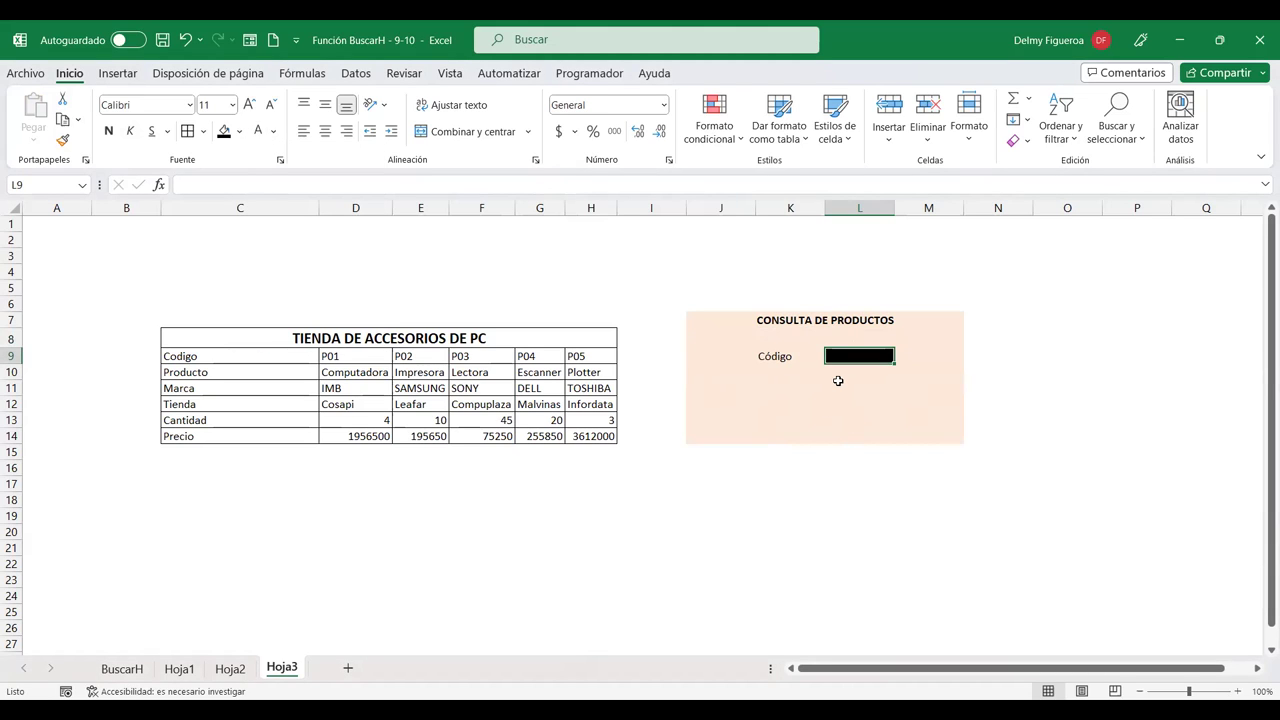
left_click(780, 371)
left_click(787, 388)
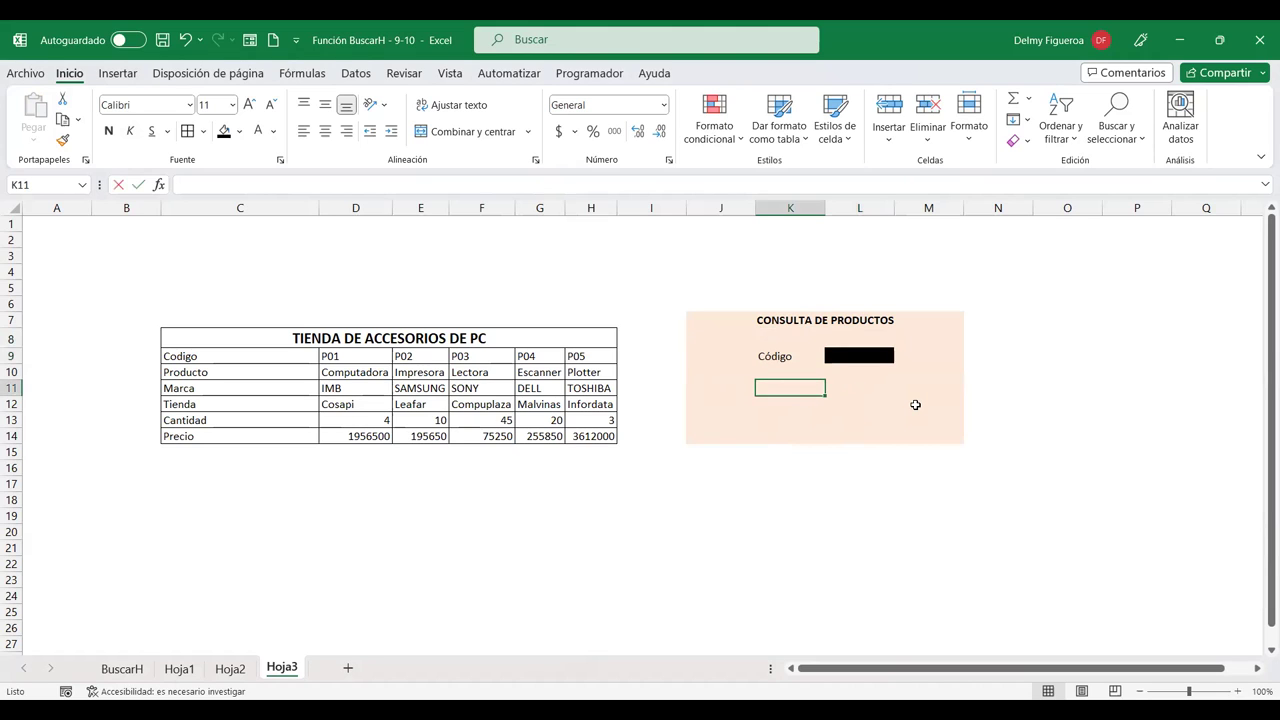
Enter Producto in K11 and paste the Marca to Precio labels from C11:C14 into K12:K15.
type("Prod")
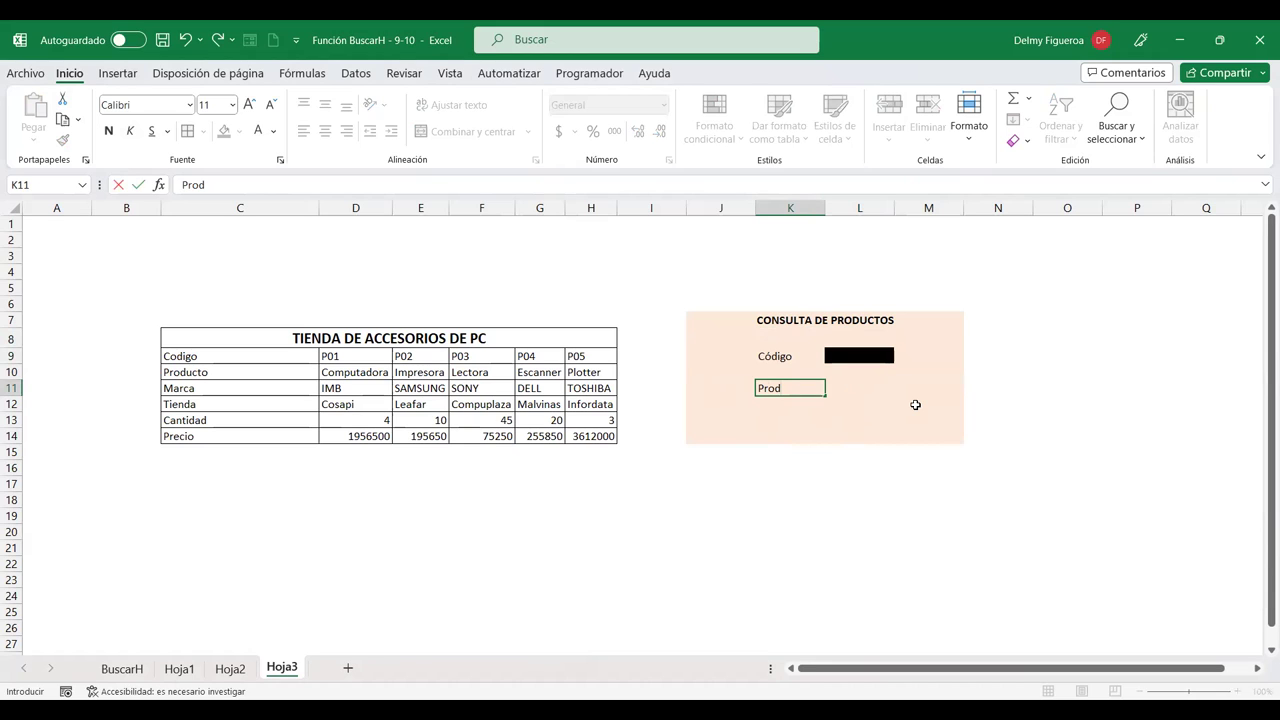
type("ucto")
key("Return")
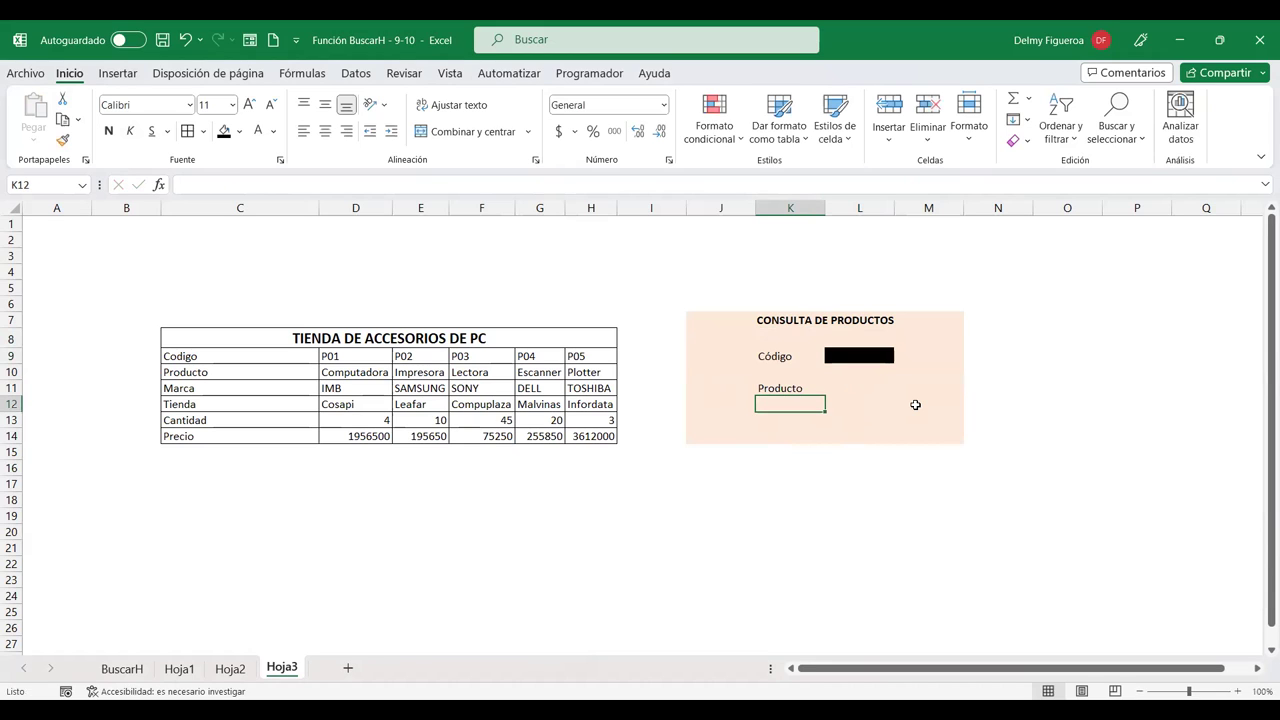
left_click_drag(210, 387, 207, 437)
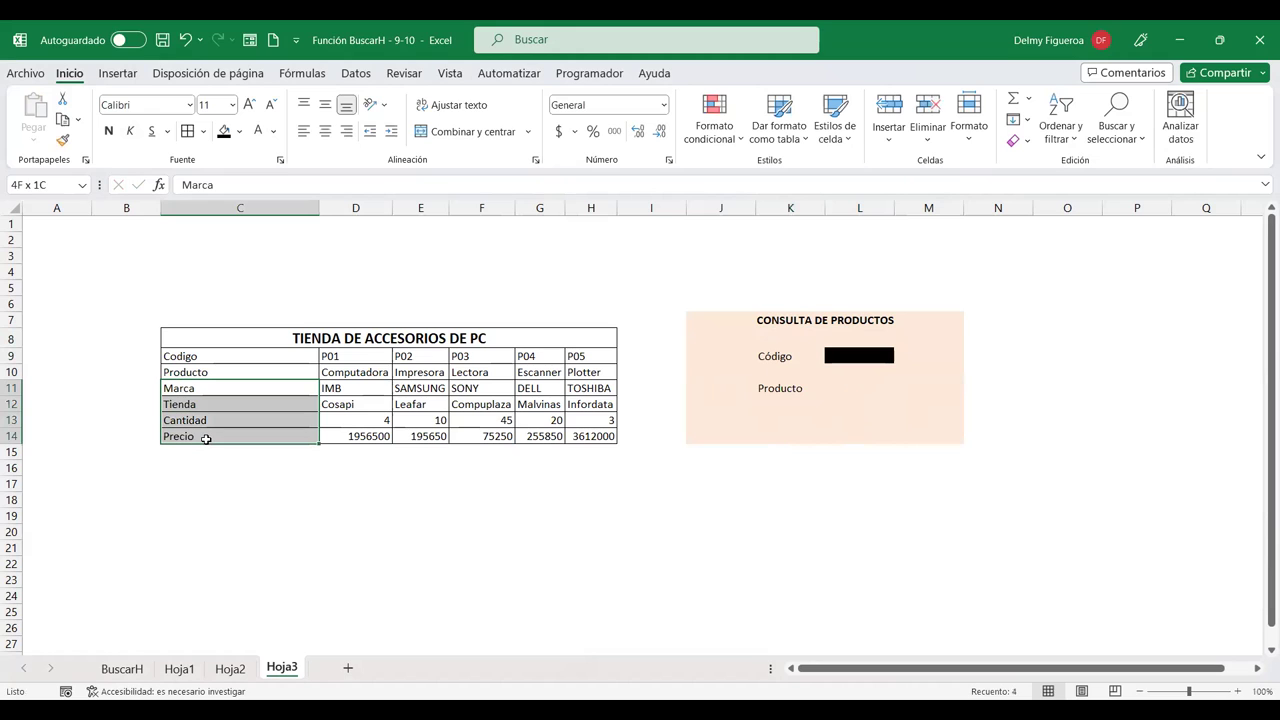
key("ctrl+c")
left_click(779, 404)
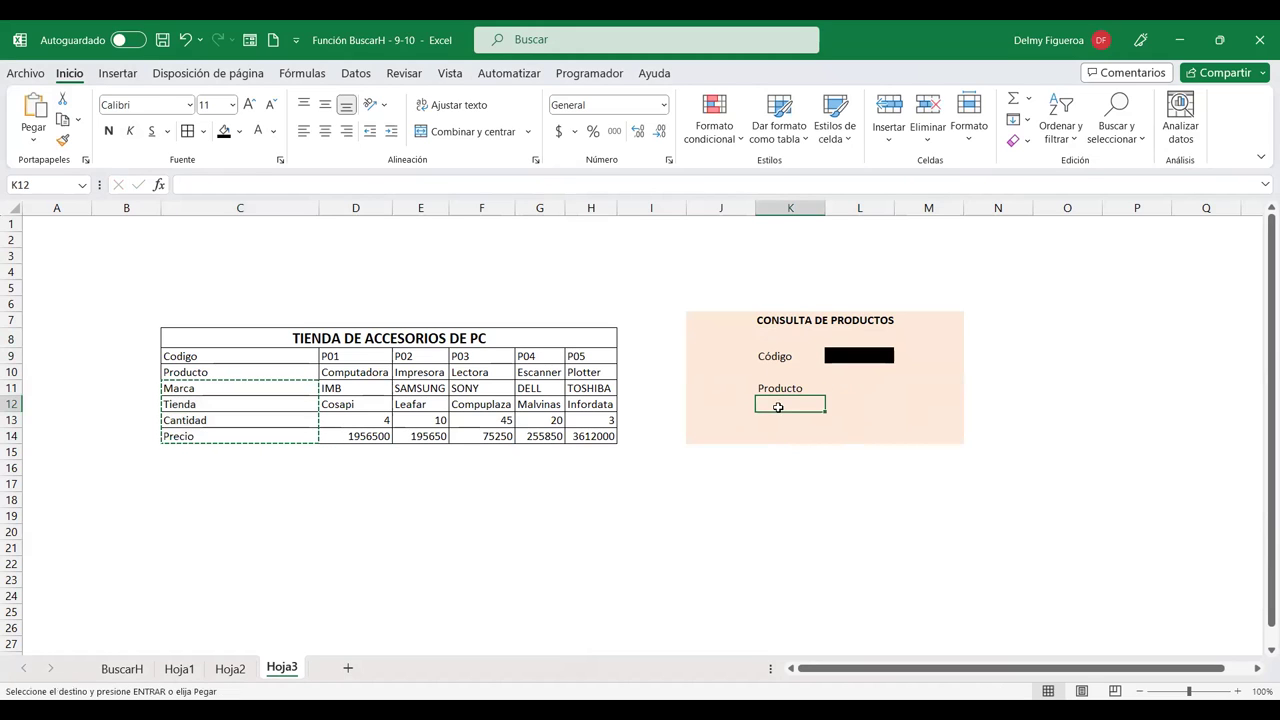
right_click(779, 404)
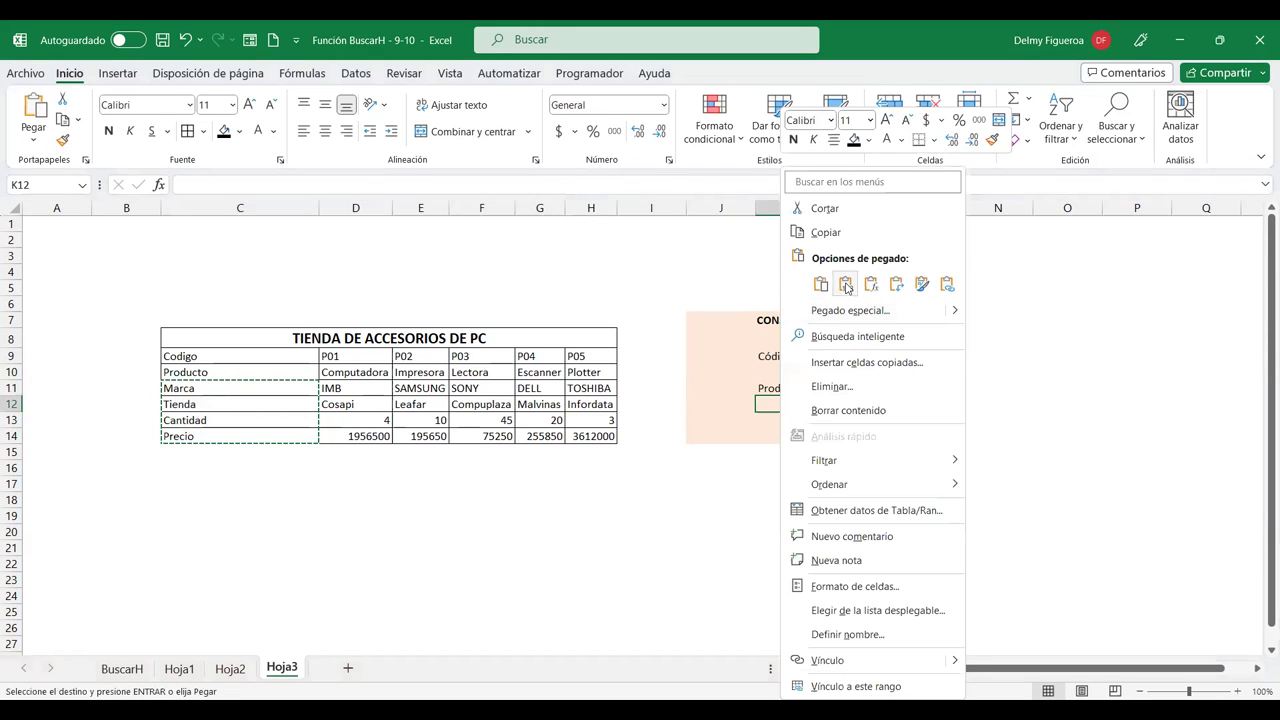
left_click(846, 287)
Extend the peach fill to J15:M15 by painting row 14's formatting onto it.
left_click(721, 451)
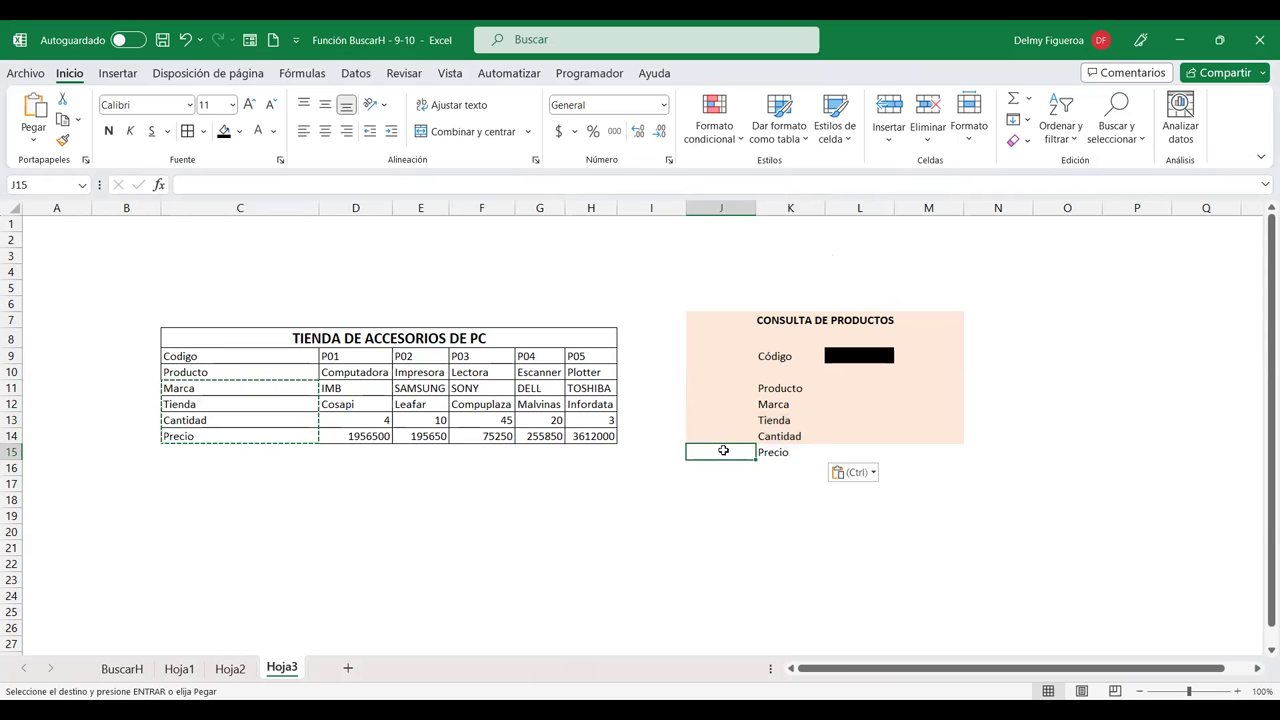
left_click_drag(723, 451, 920, 451)
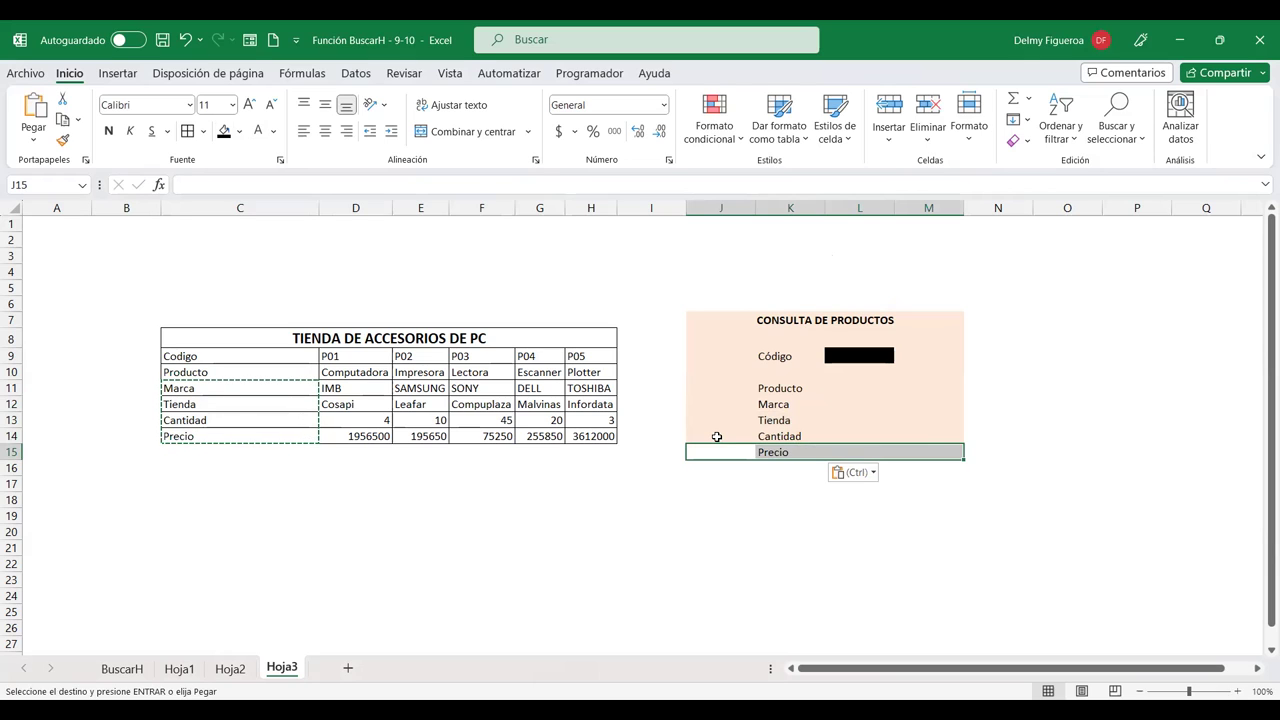
left_click_drag(717, 436, 923, 443)
left_click(62, 139)
left_click(741, 452)
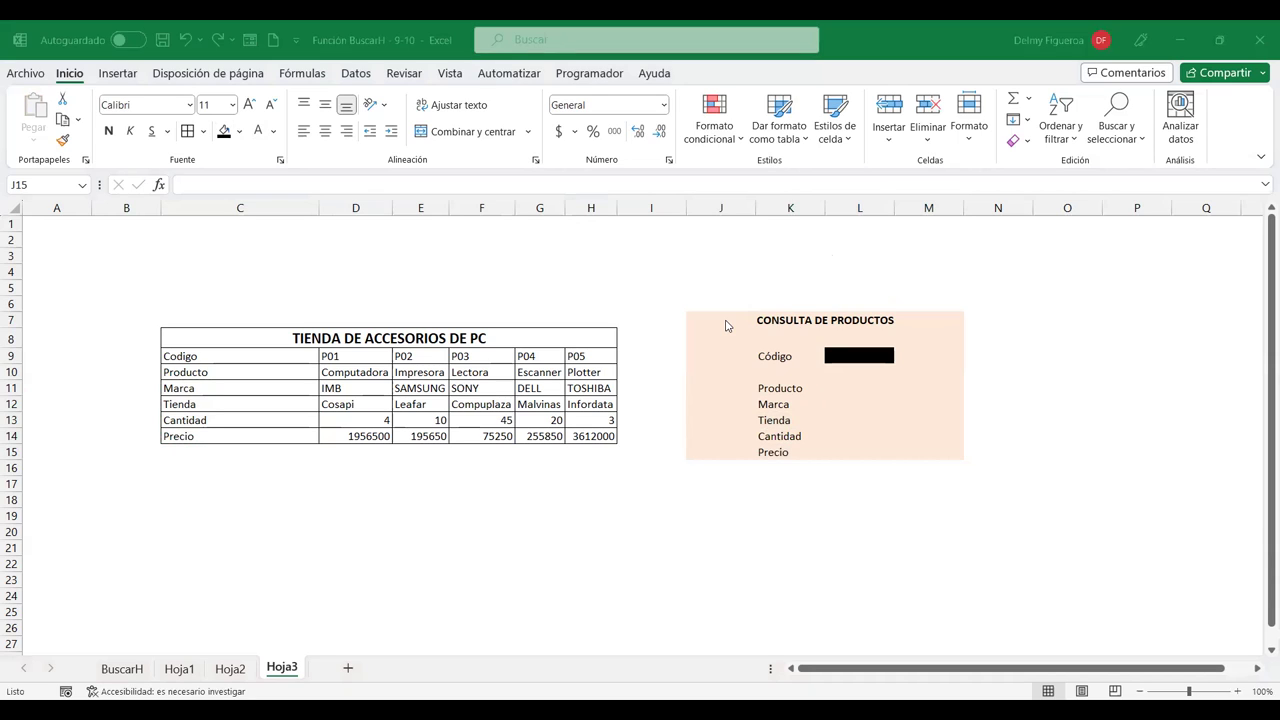
key("alt")
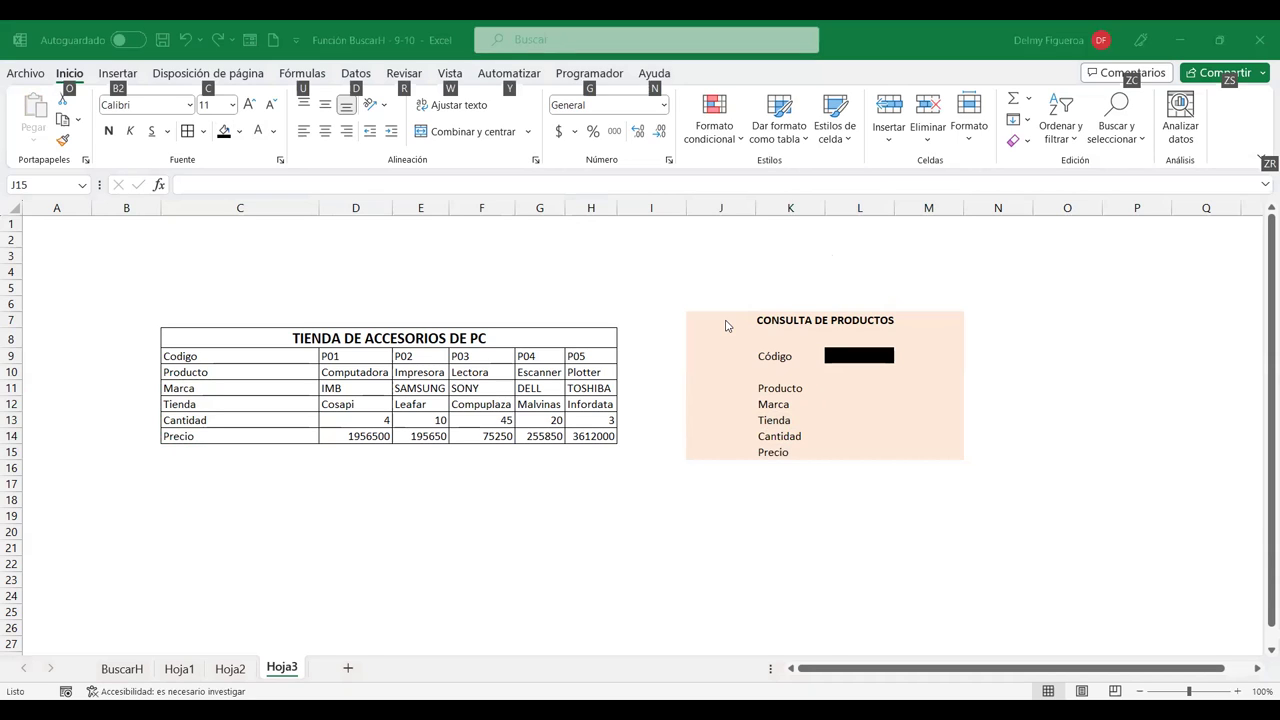
key("Escape")
mouse_move(848, 389)
left_mouse_down()
mouse_move(856, 442)
mouse_move(877, 451)
left_mouse_up()
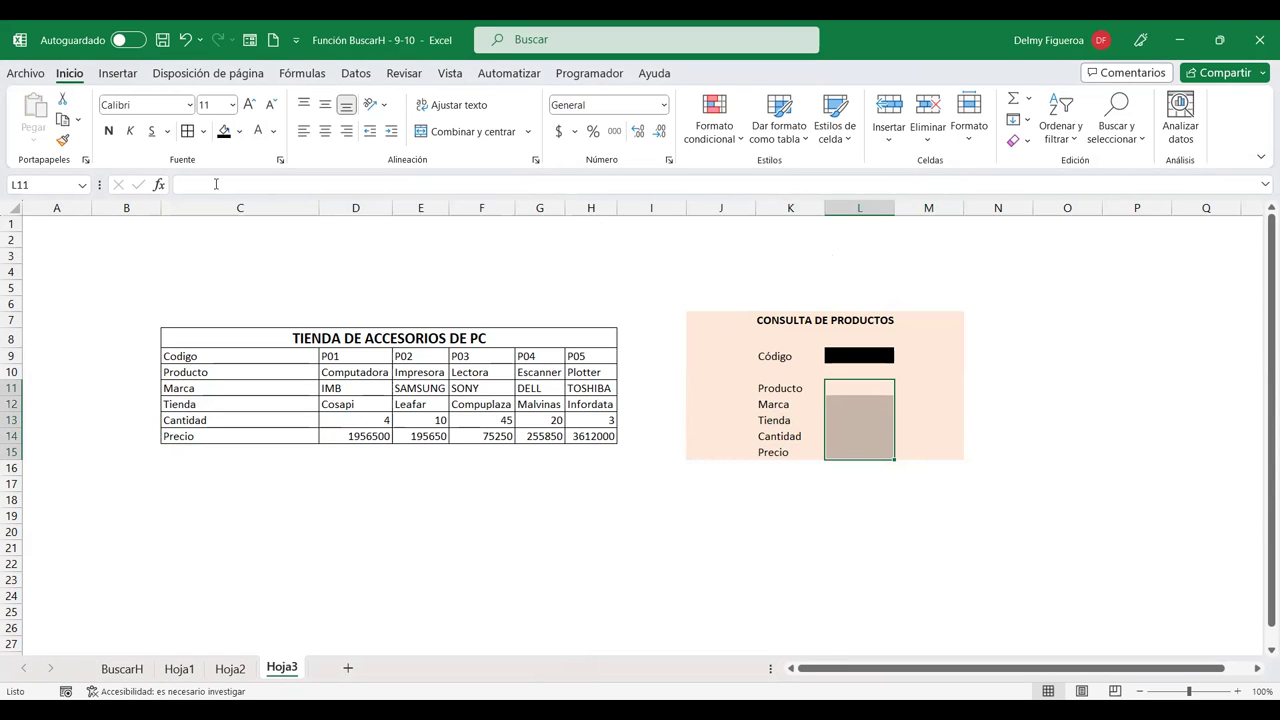
Give answer cells L11:L15 a thick outside border.
left_click(188, 131)
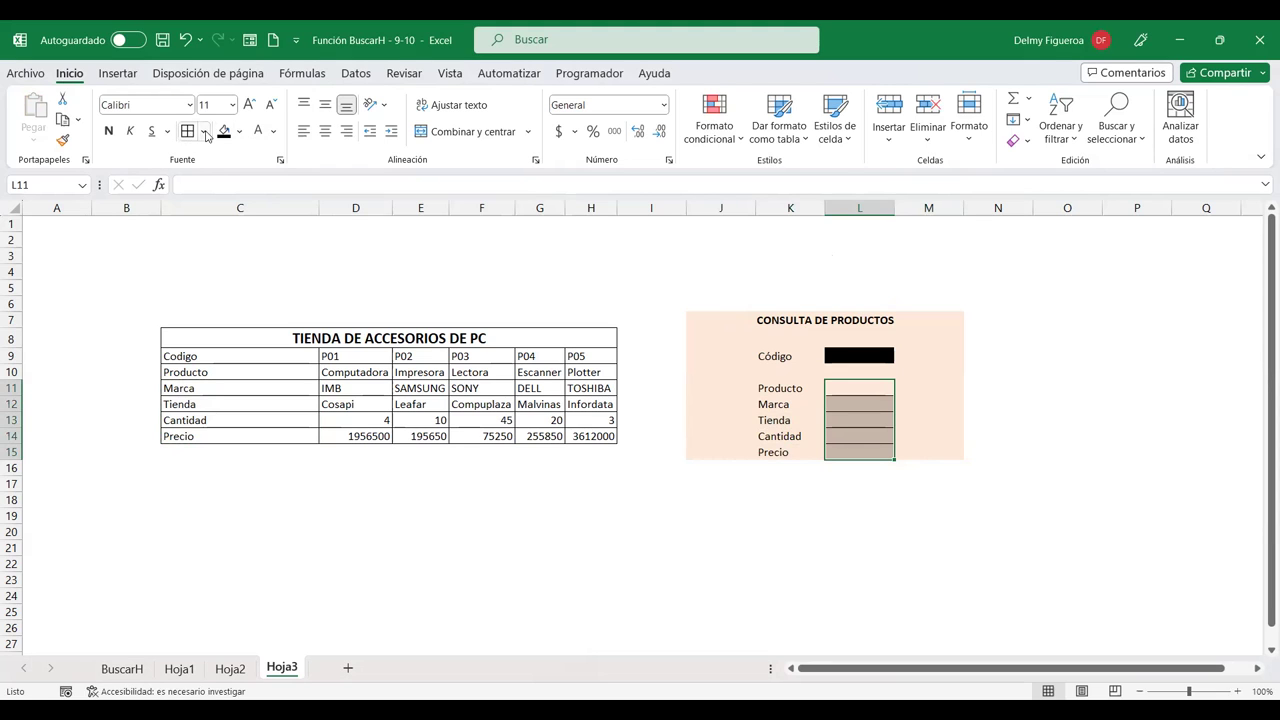
left_click(204, 132)
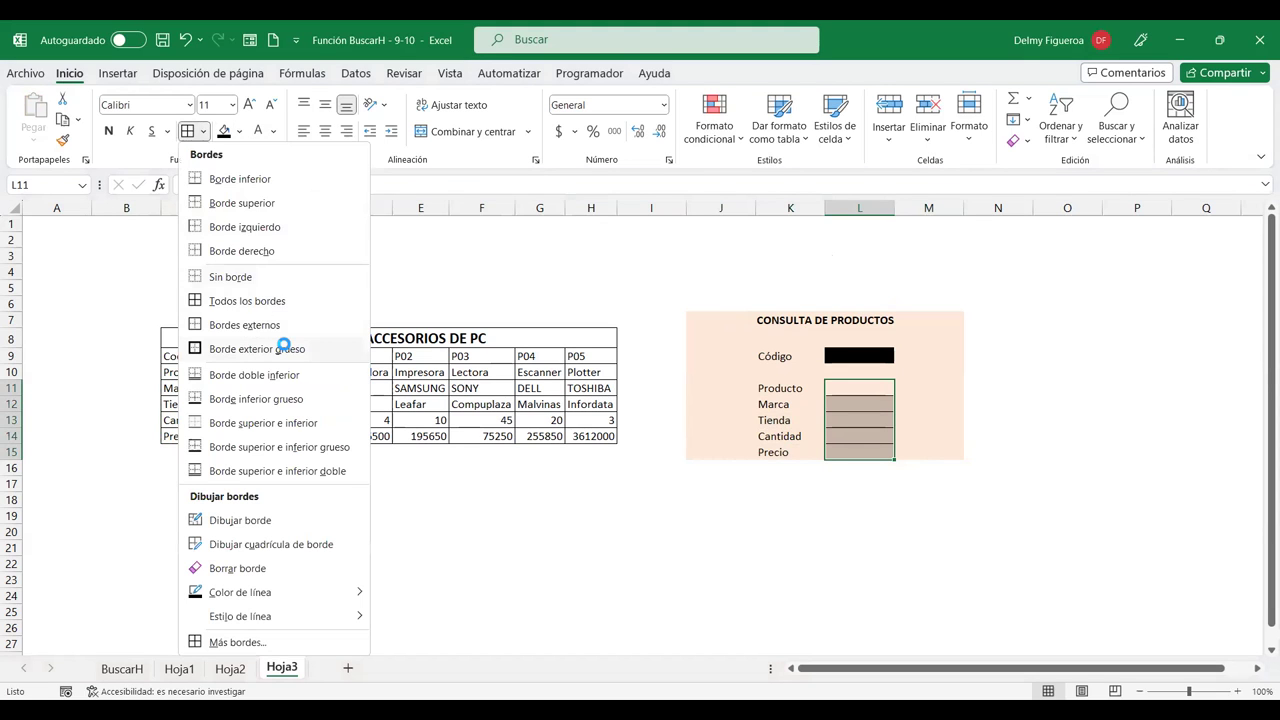
left_click(284, 347)
left_click(1104, 406)
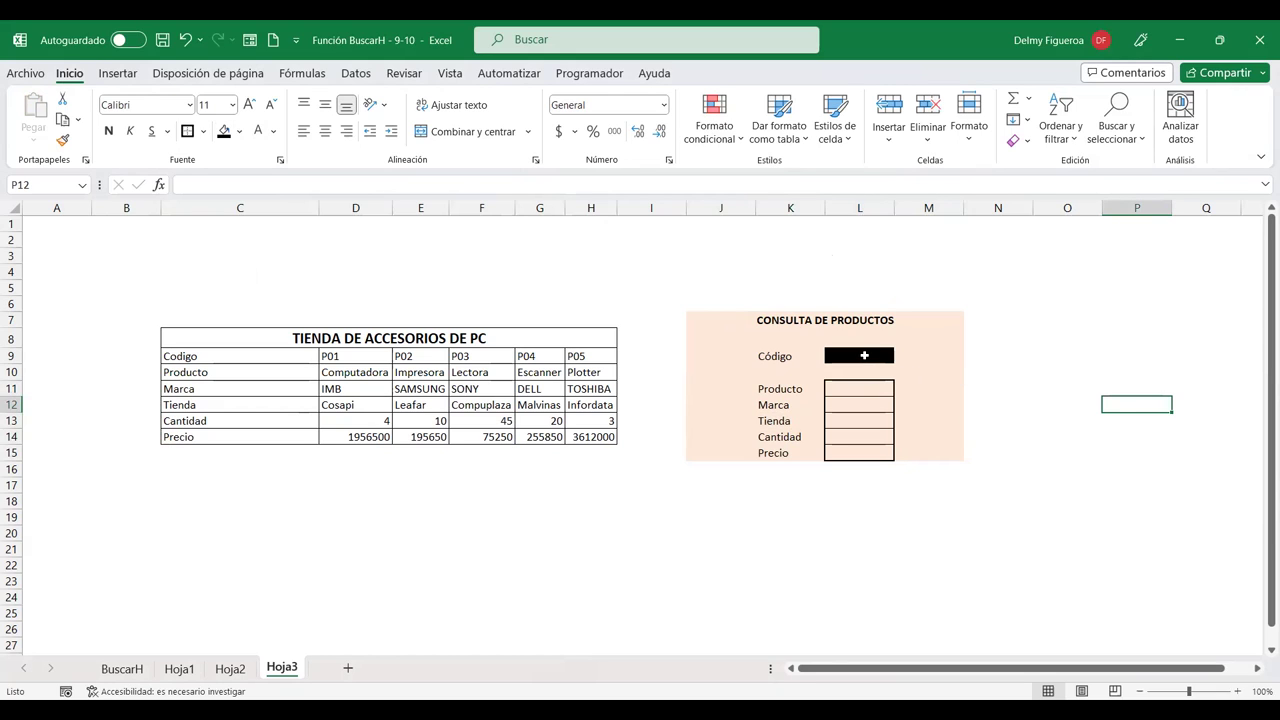
Enter code P04 in L9, bold at 12 points.
left_click(864, 355)
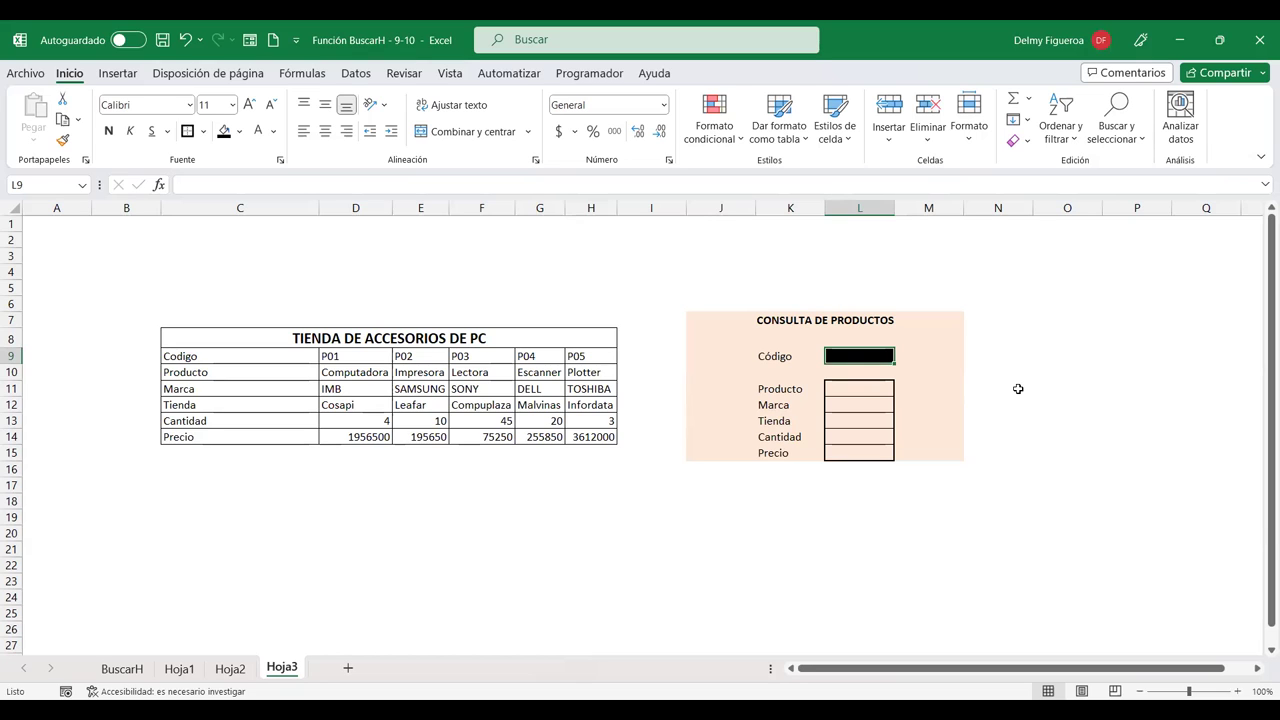
type("P04")
key("Return")
type("}")
key("Escape")
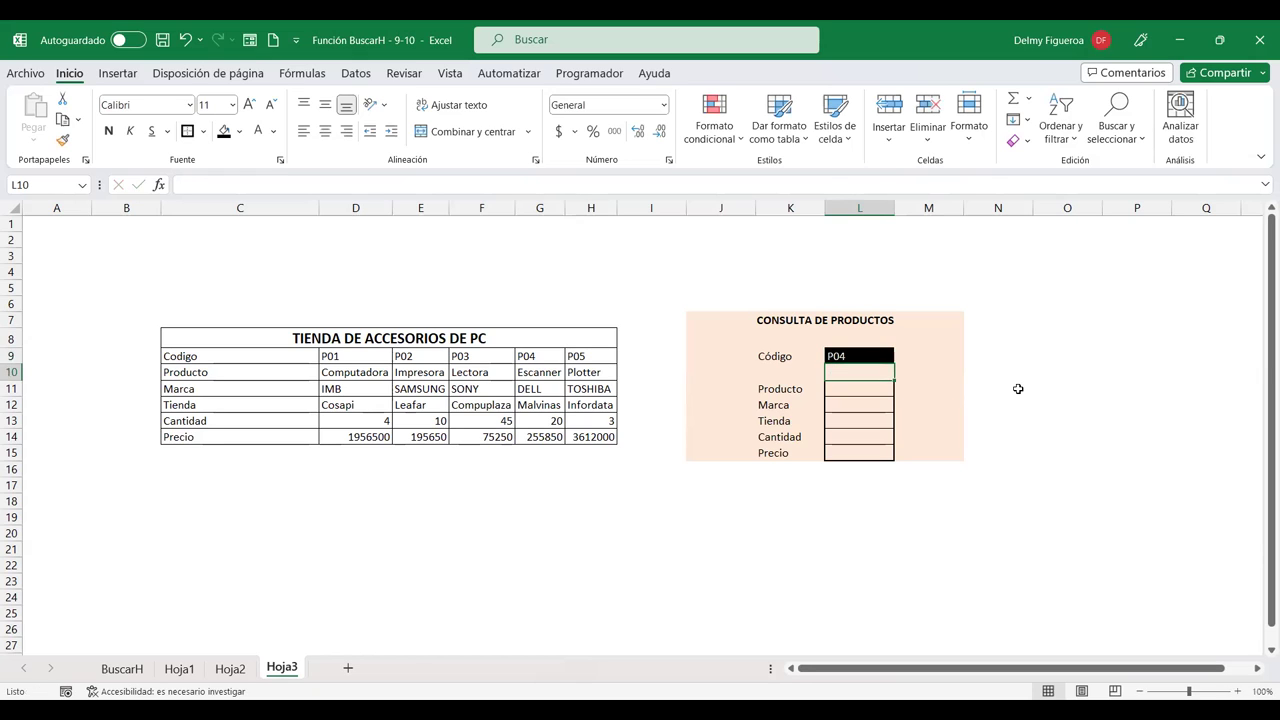
key("Up")
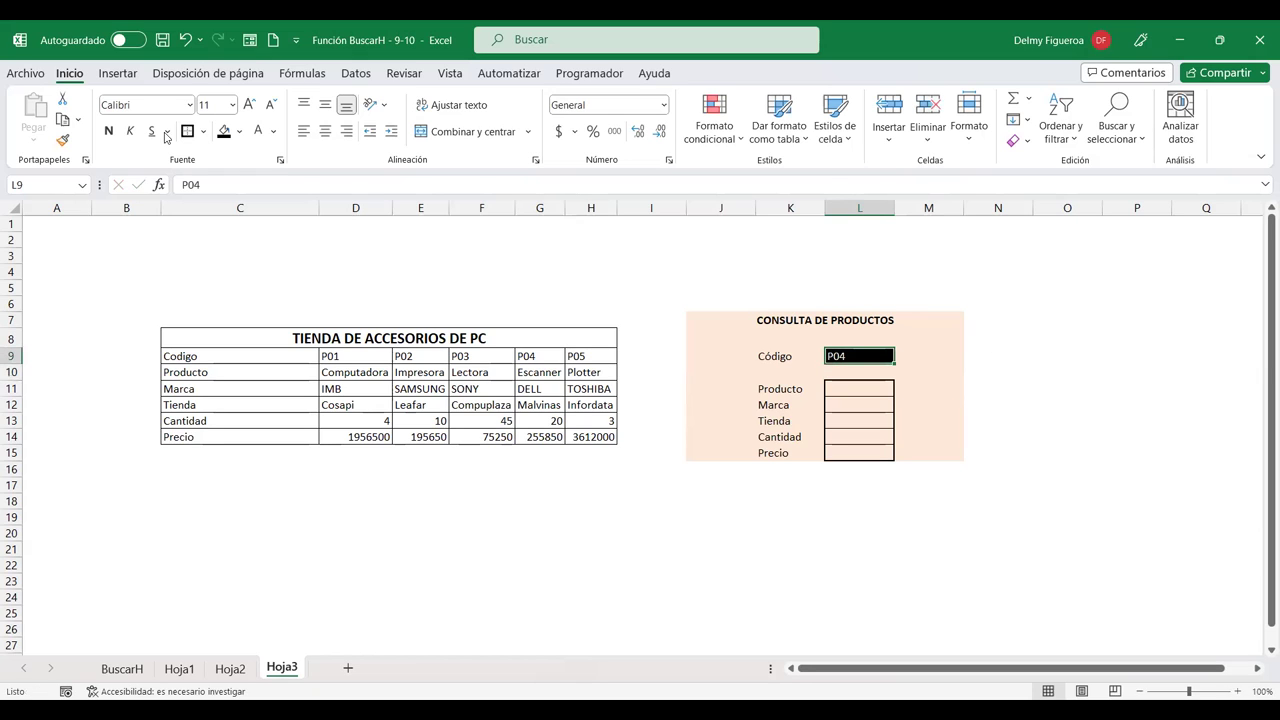
left_click(108, 132)
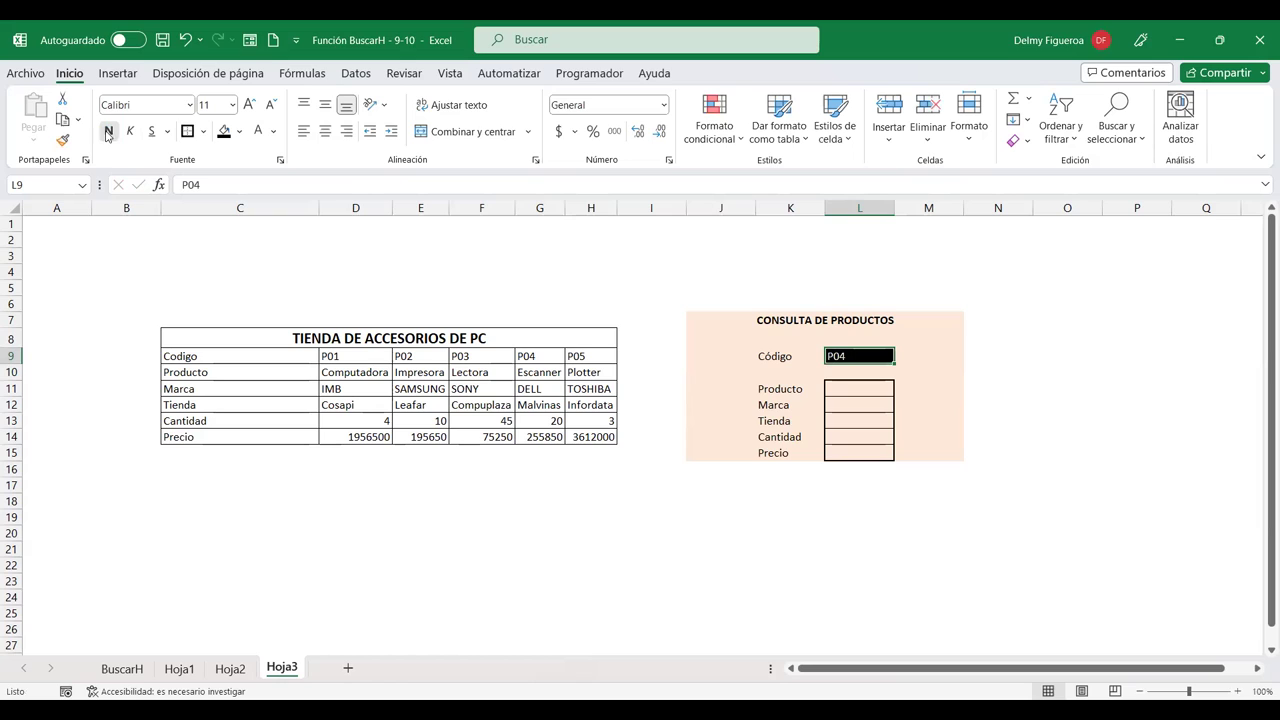
left_click(249, 105)
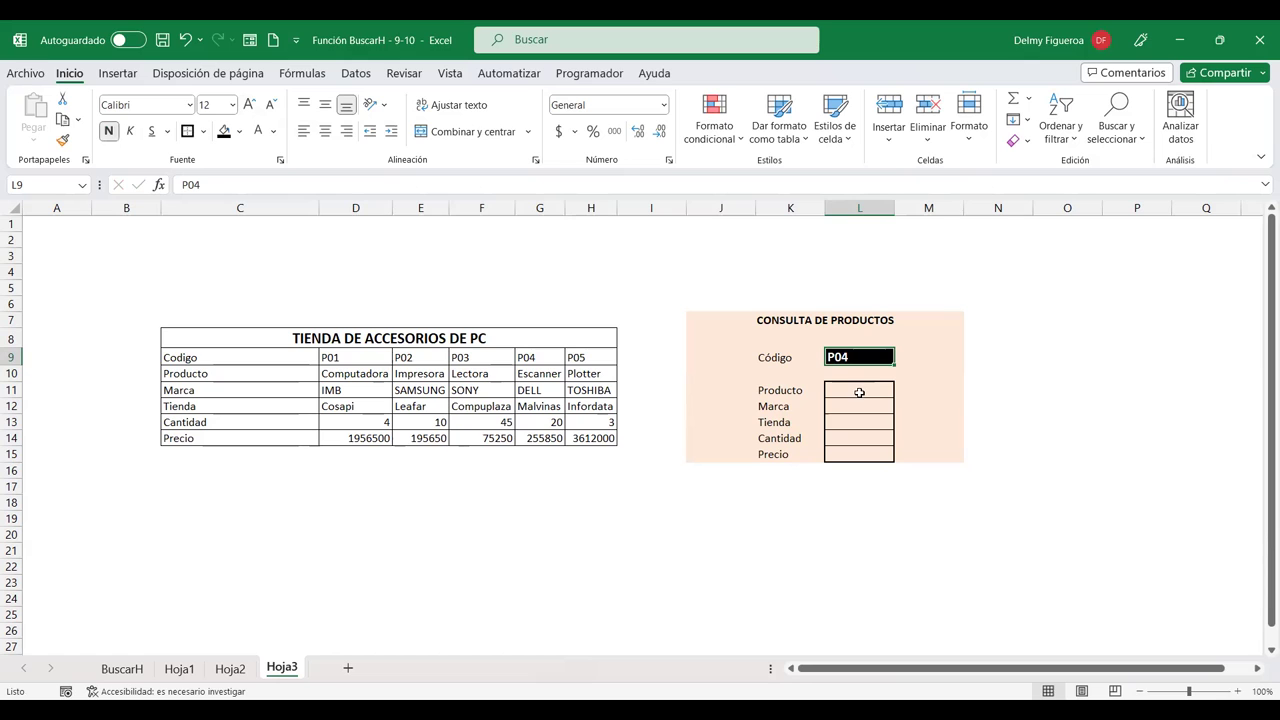
Zoom the sheet to 120% and set all text to 14 points.
left_click(1238, 691)
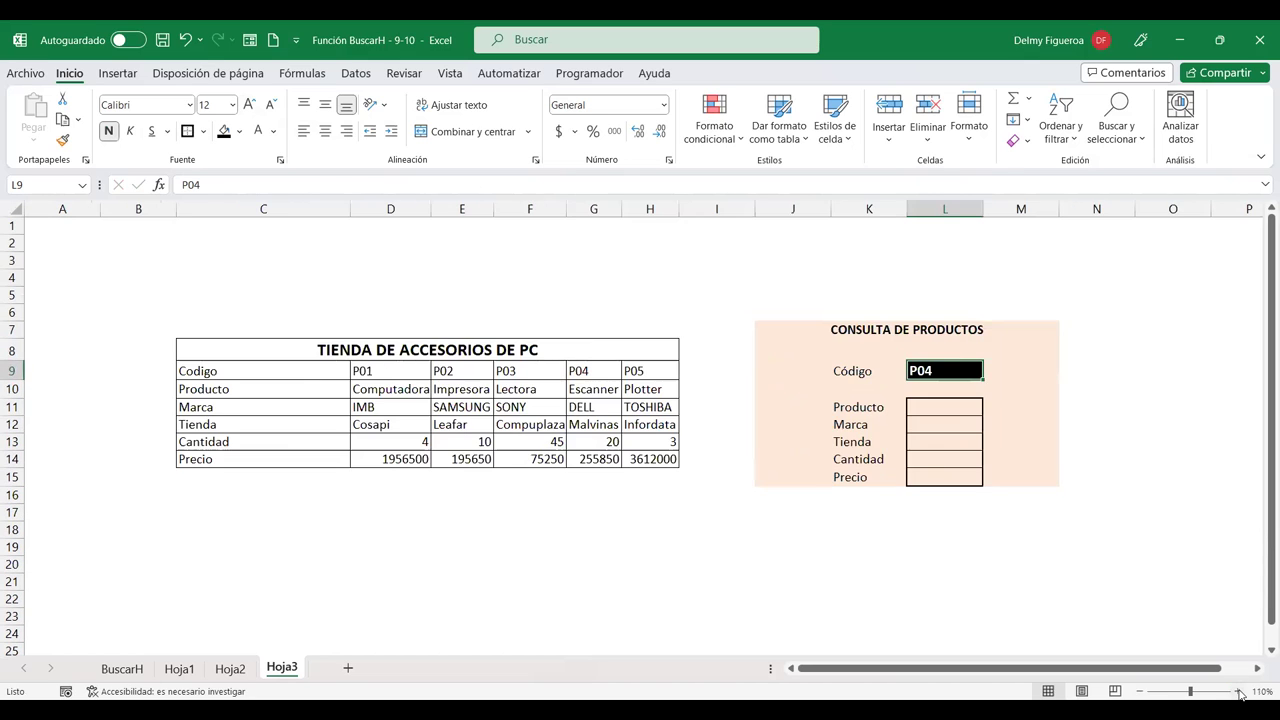
left_click(1238, 691)
left_click(1040, 425)
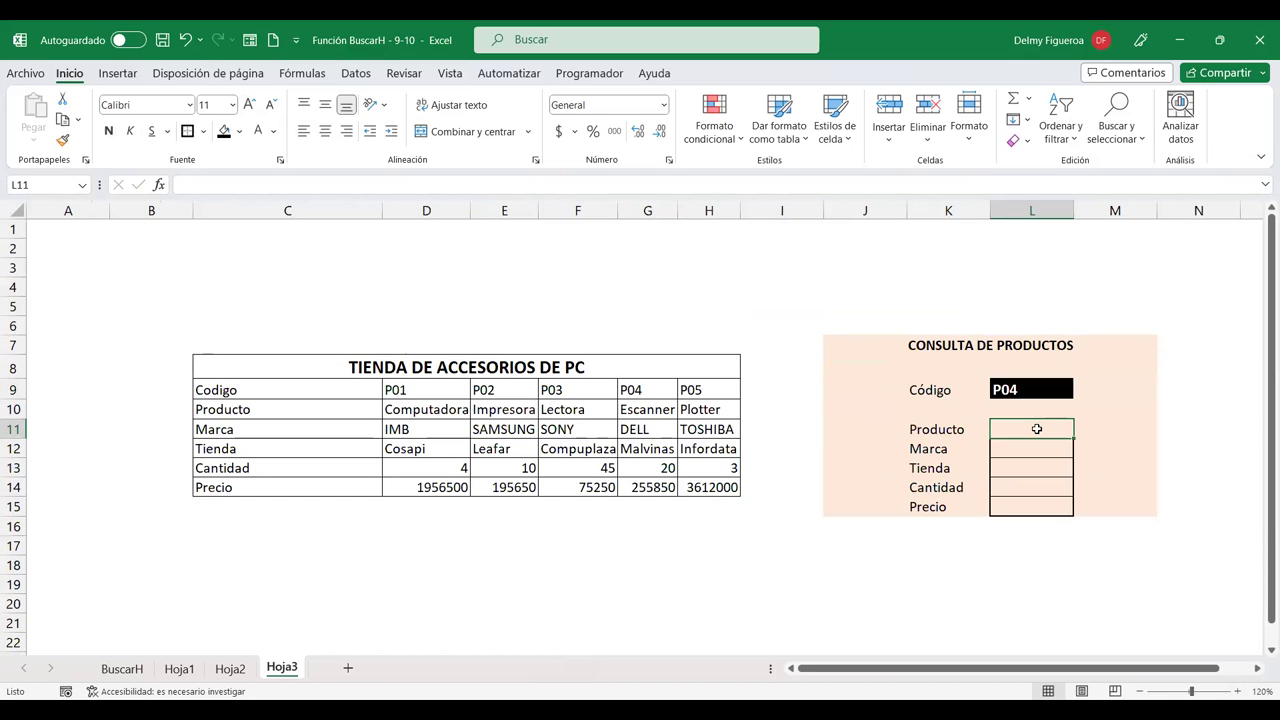
left_click(14, 208)
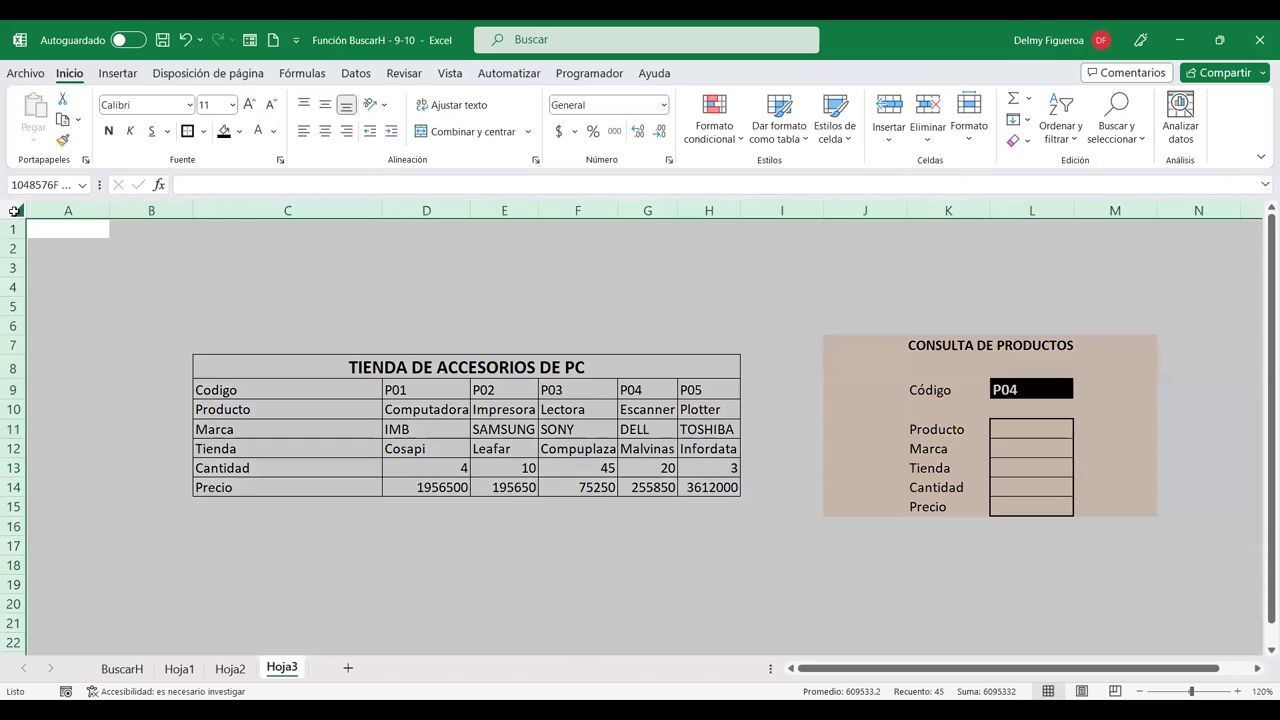
left_click(249, 106)
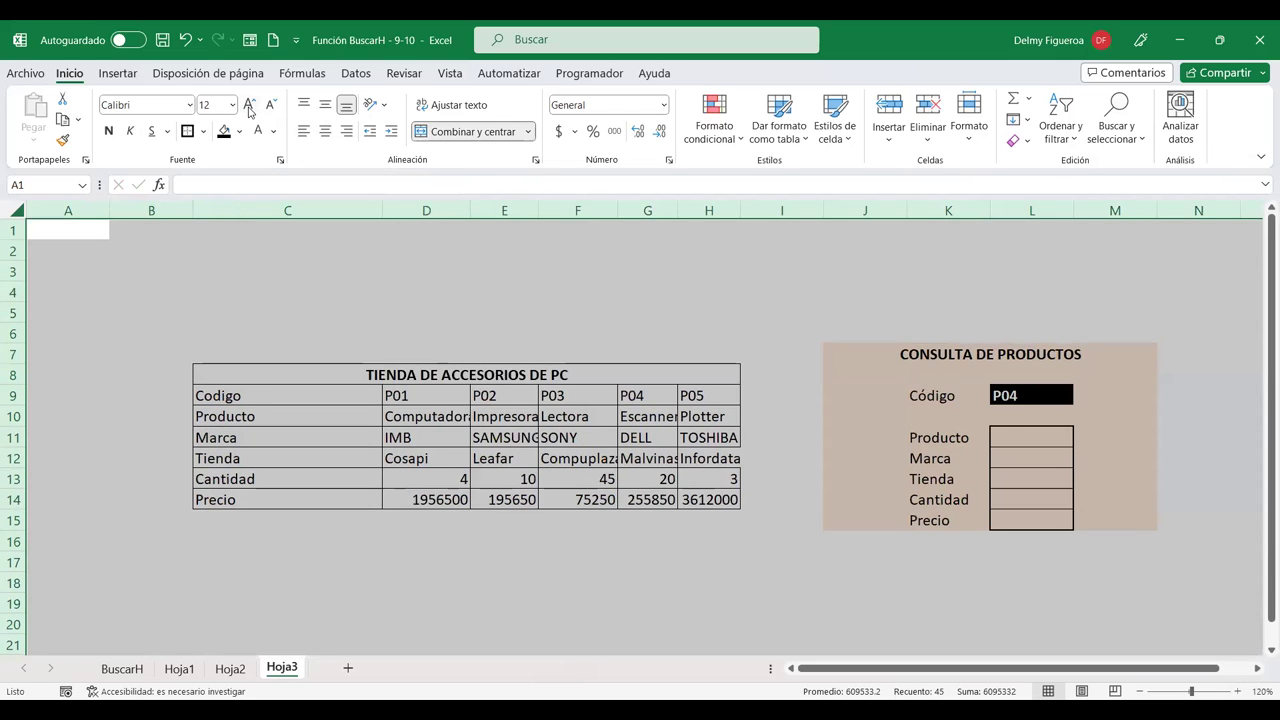
left_click(249, 106)
left_click(1056, 465)
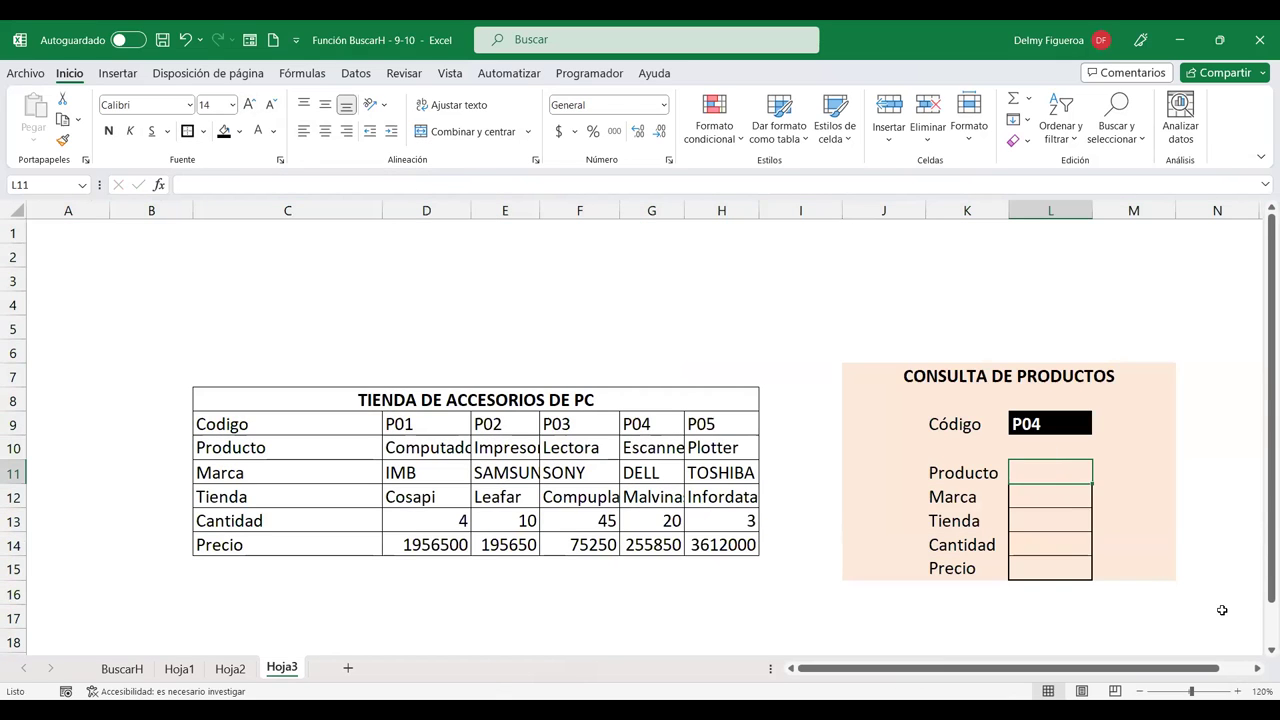
Enter =+BUSCARH(L9;C9:H14;2;FALSO) in L11 so it returns Escanner for P04.
type("+")
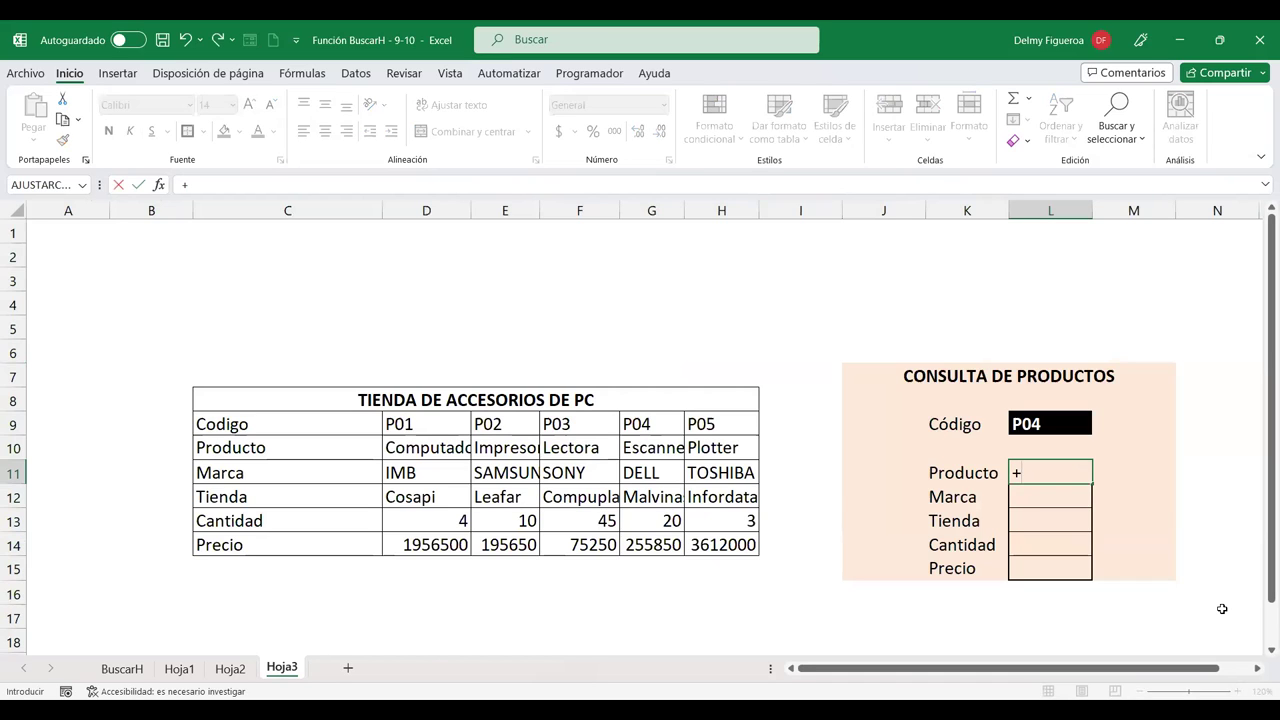
type("bus")
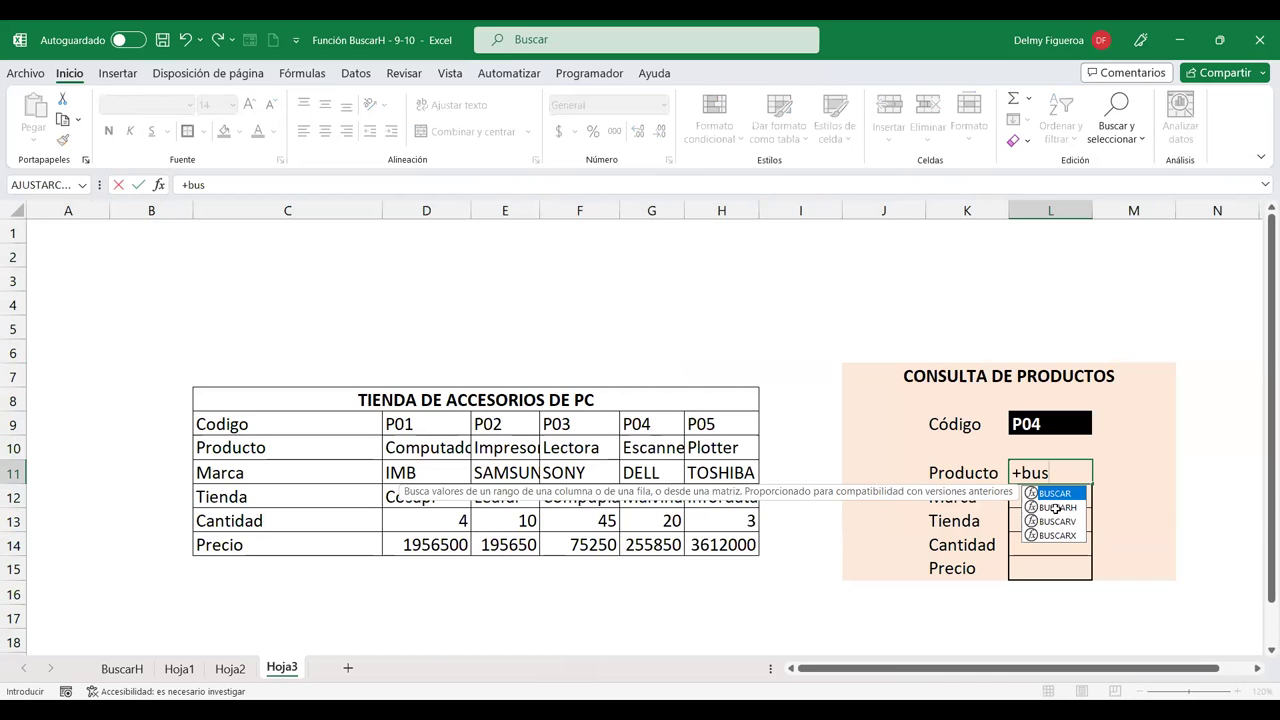
double_click(1055, 508)
left_click(1056, 426)
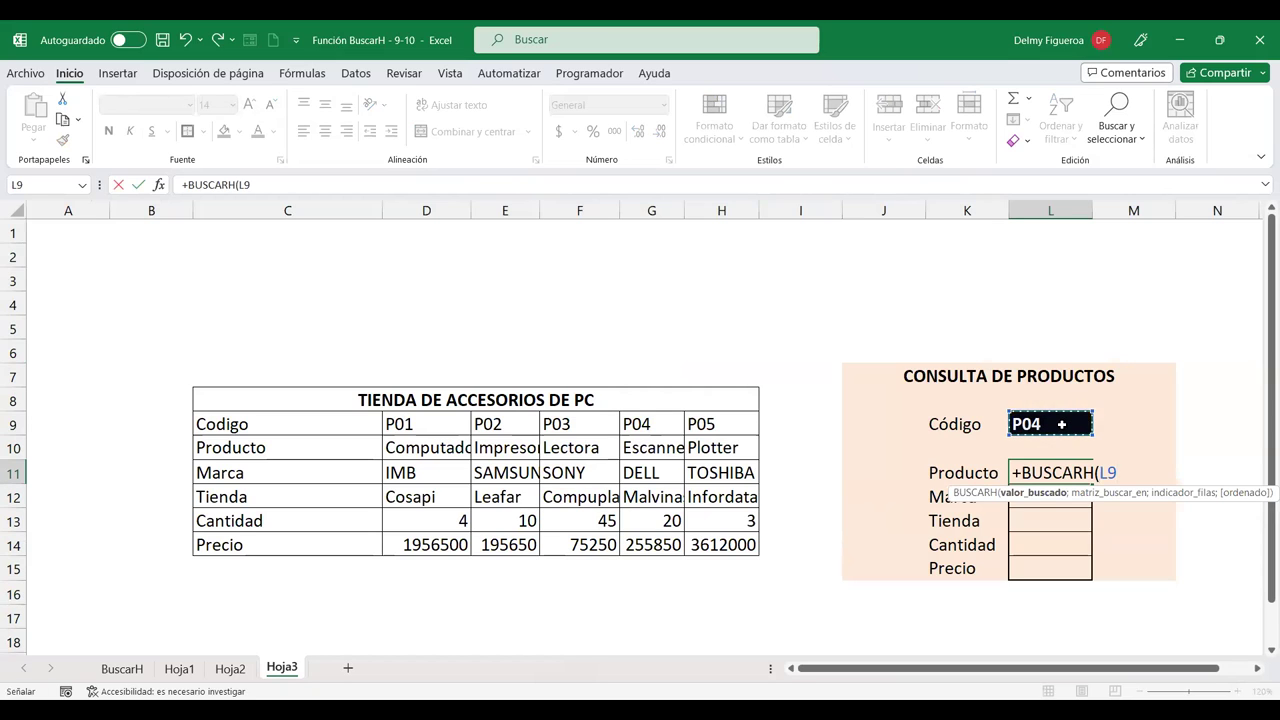
type(";")
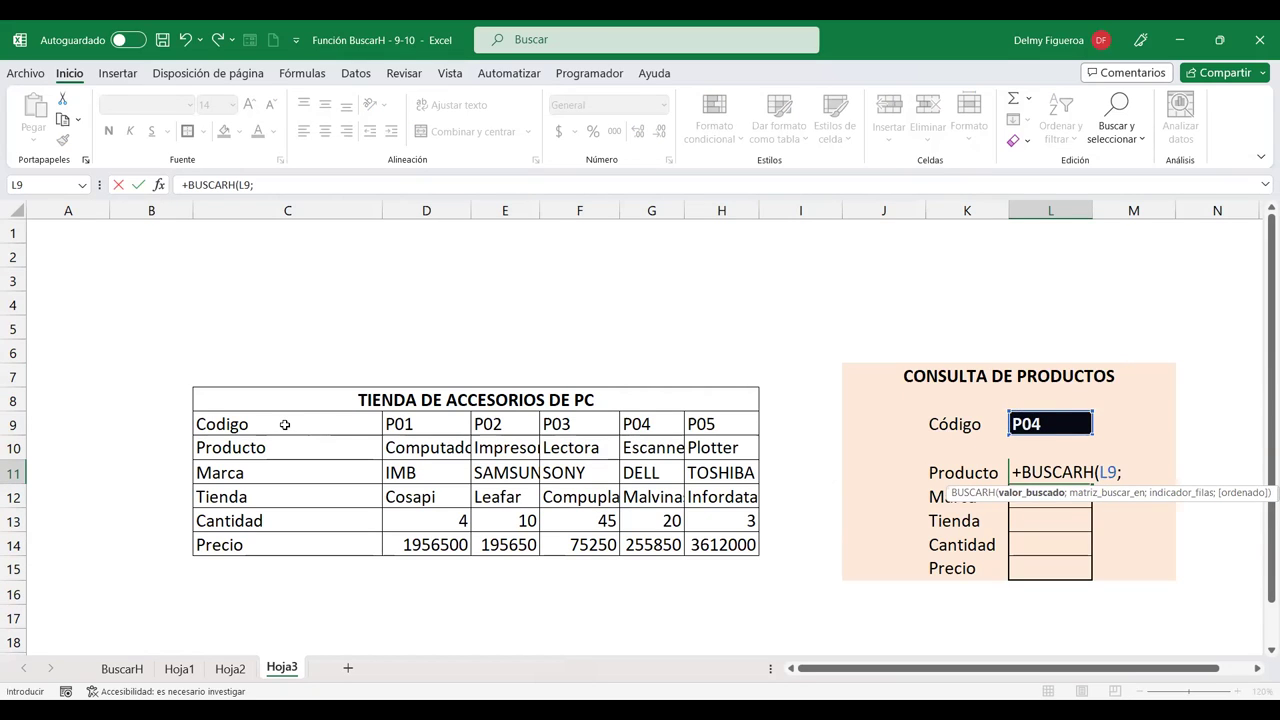
left_click(335, 428)
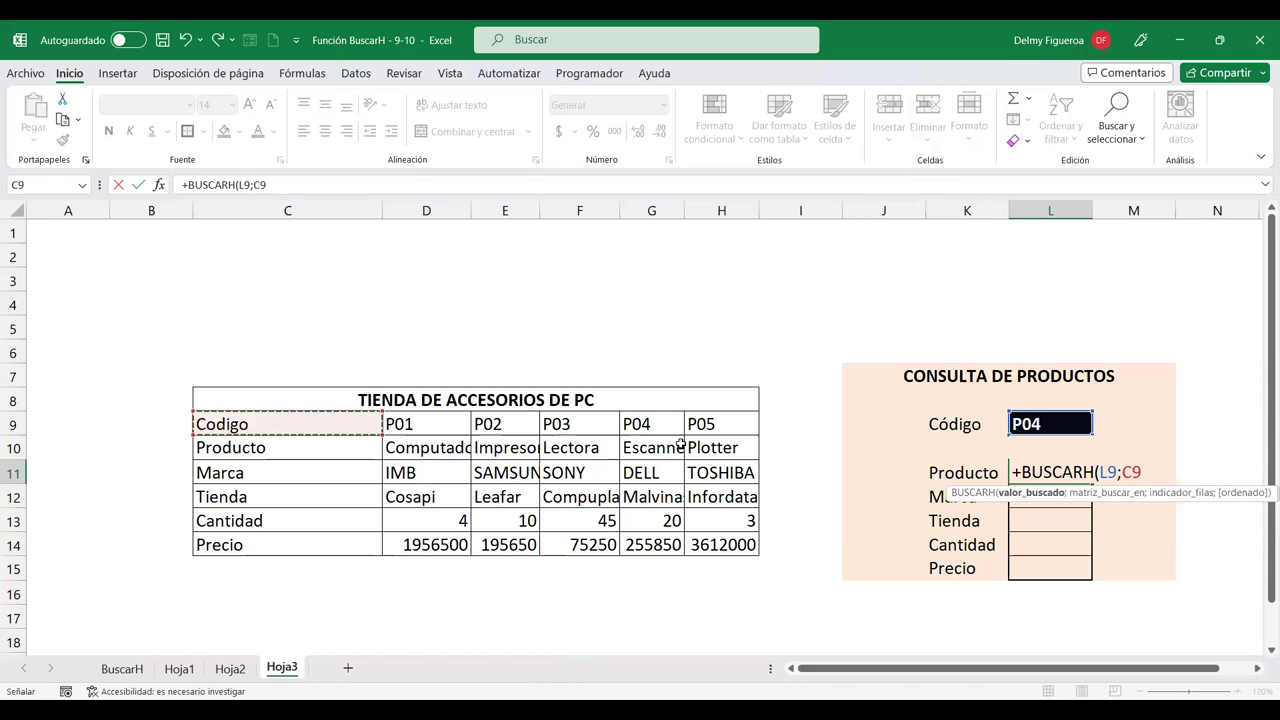
left_click(737, 541, "shift")
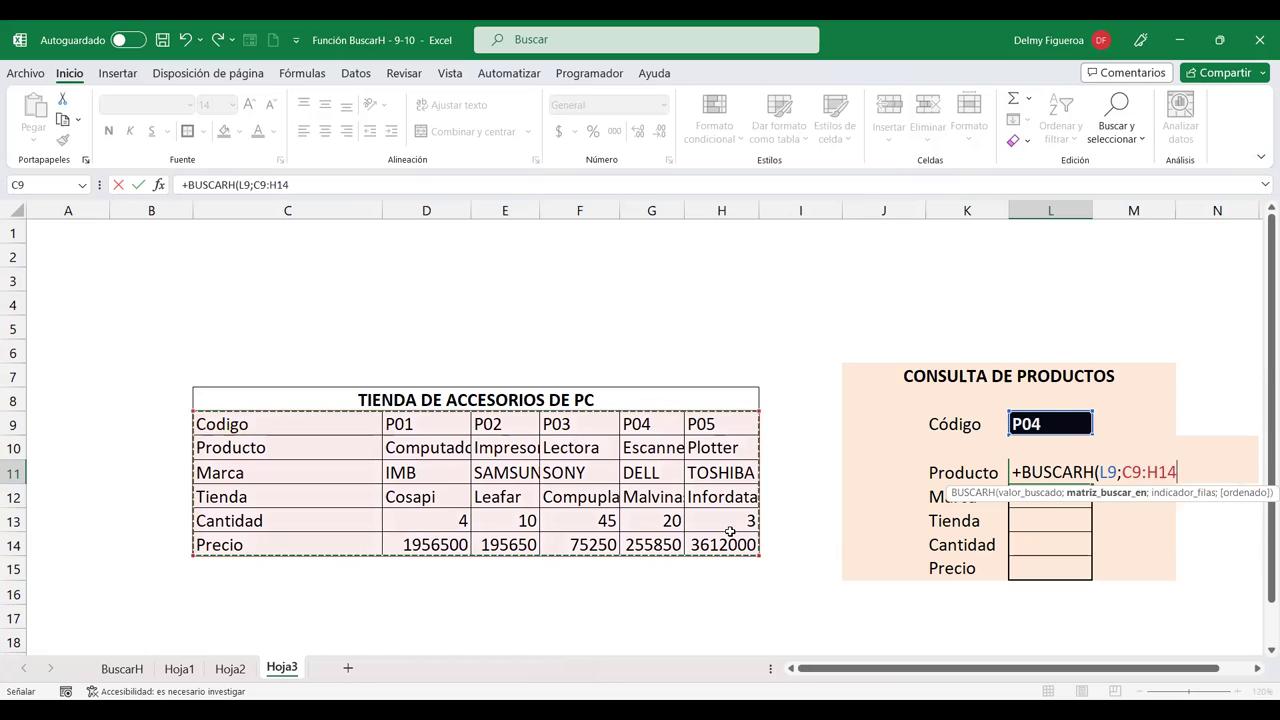
type(";")
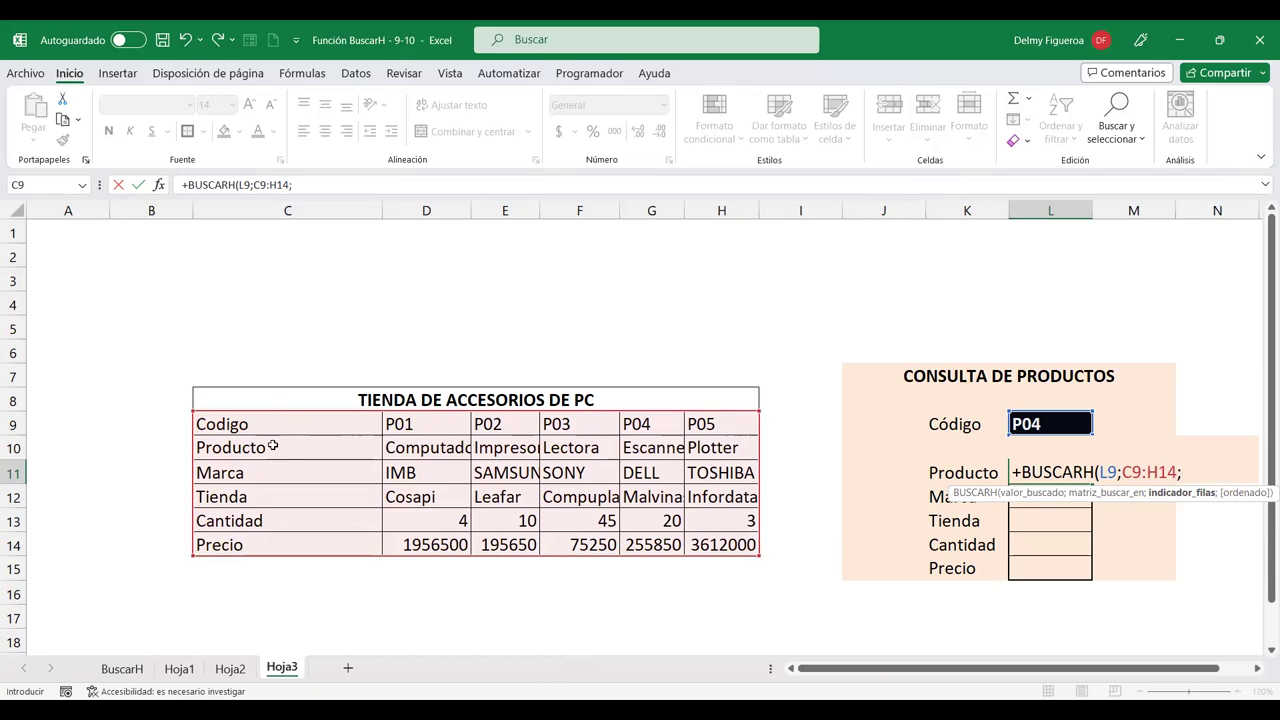
type("2")
type(";")
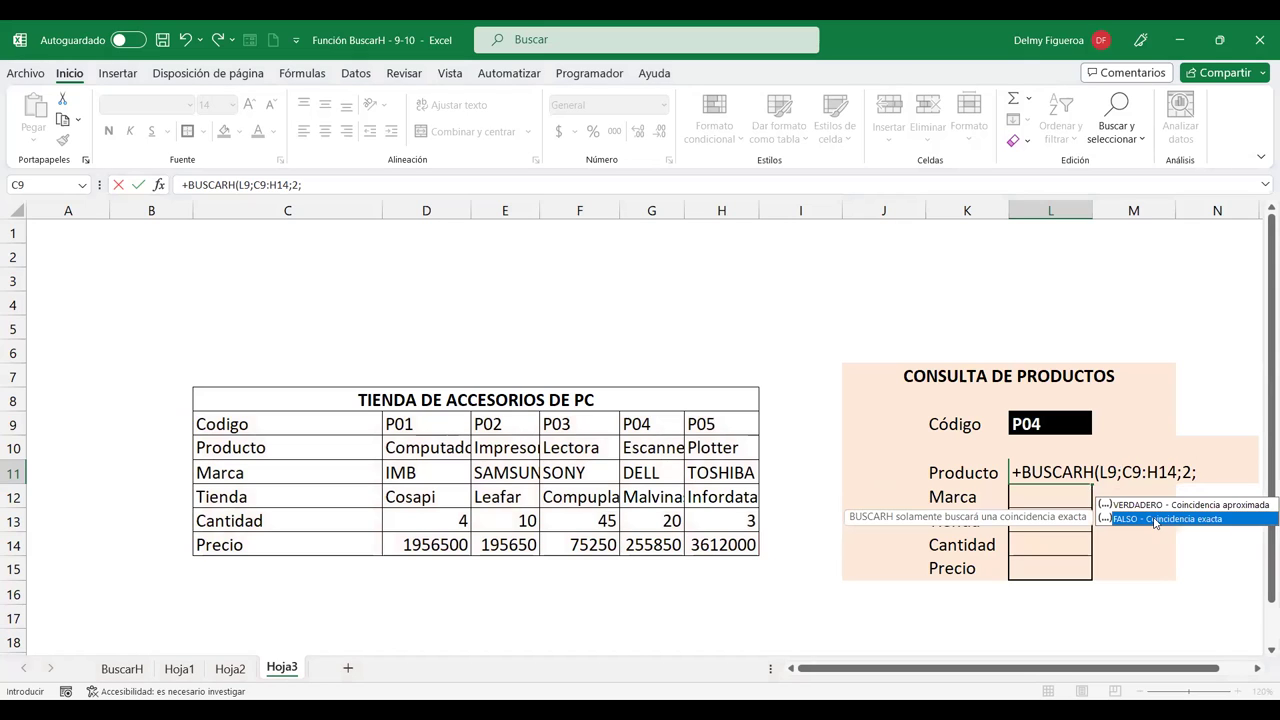
double_click(1153, 517)
key("Return")
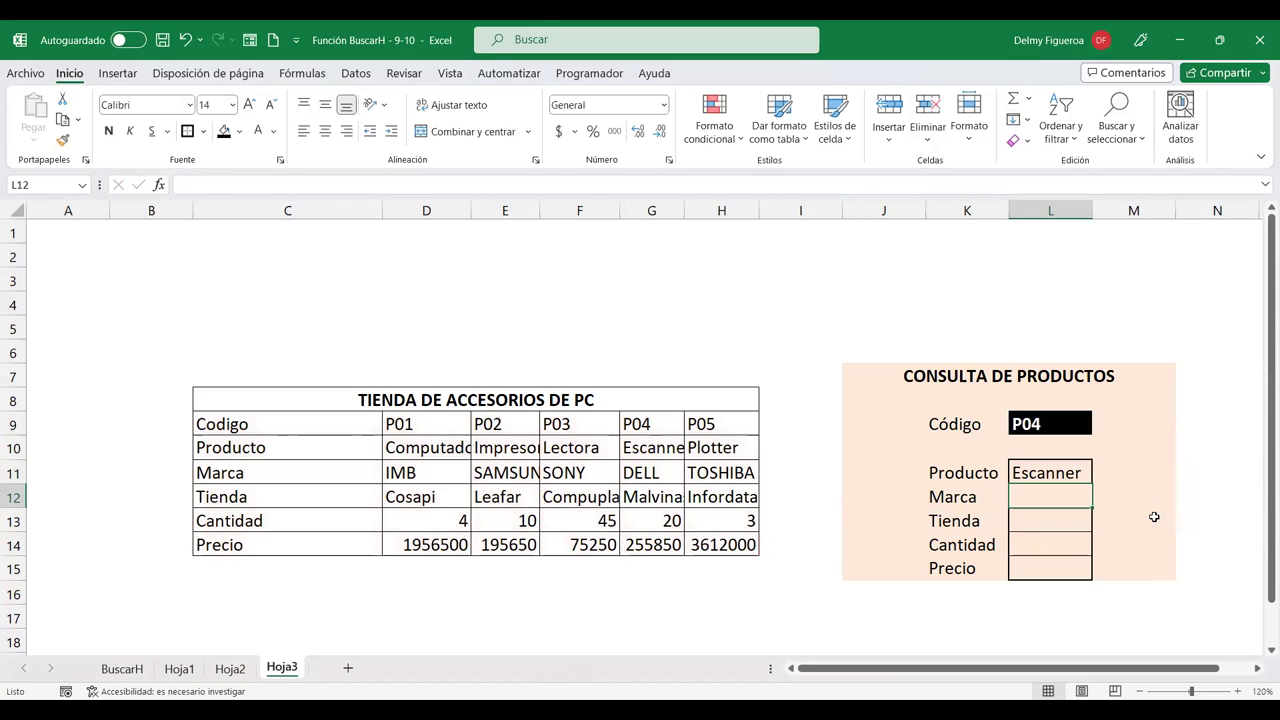
left_click(633, 453)
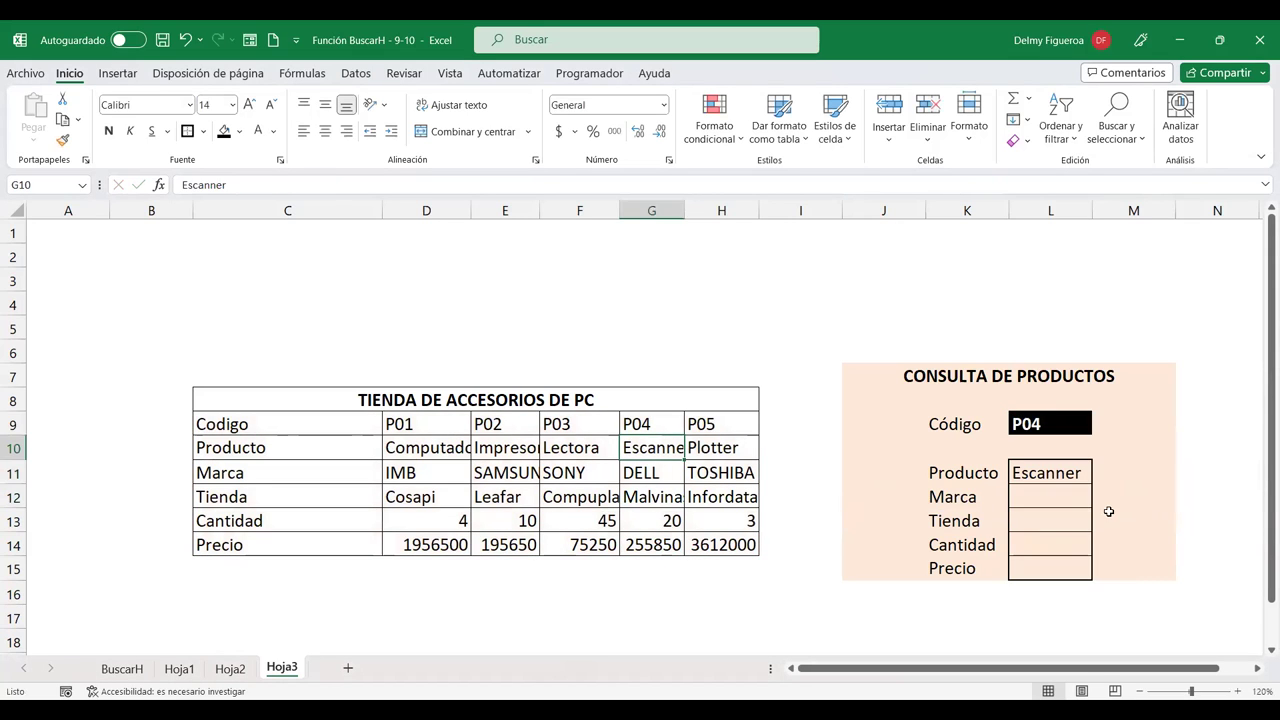
left_click(1059, 471)
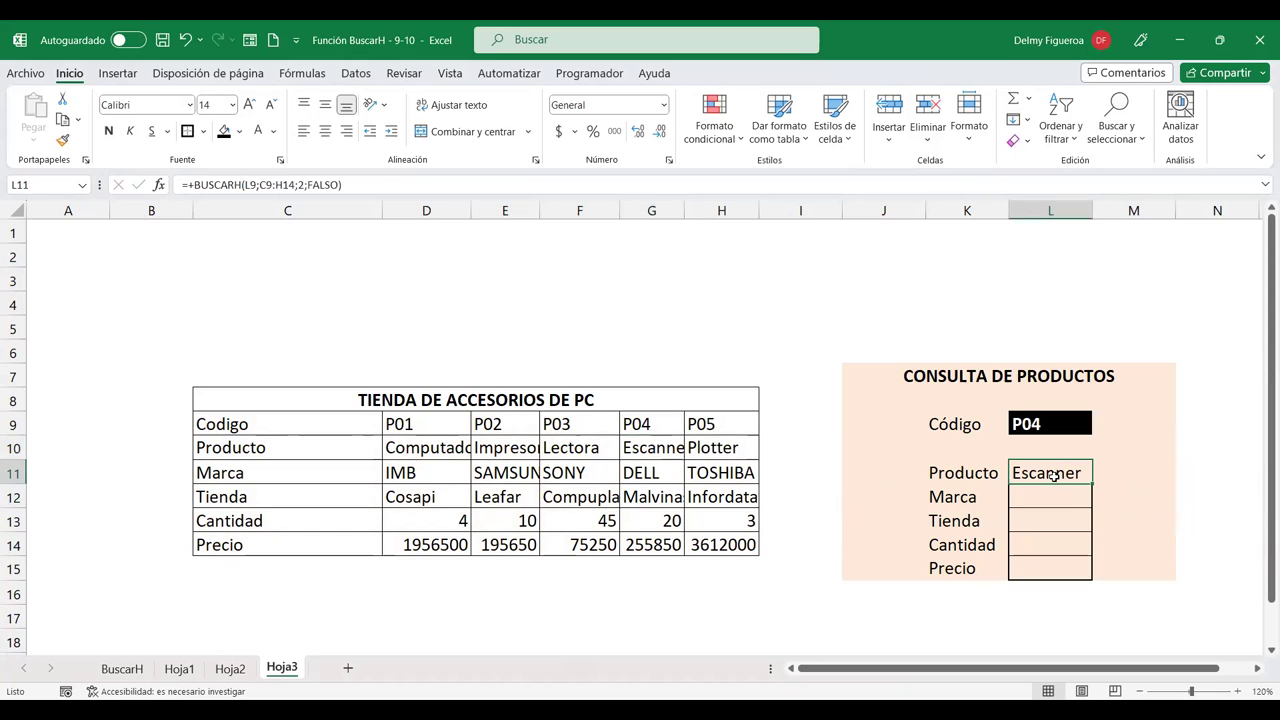
triple_click(300, 184)
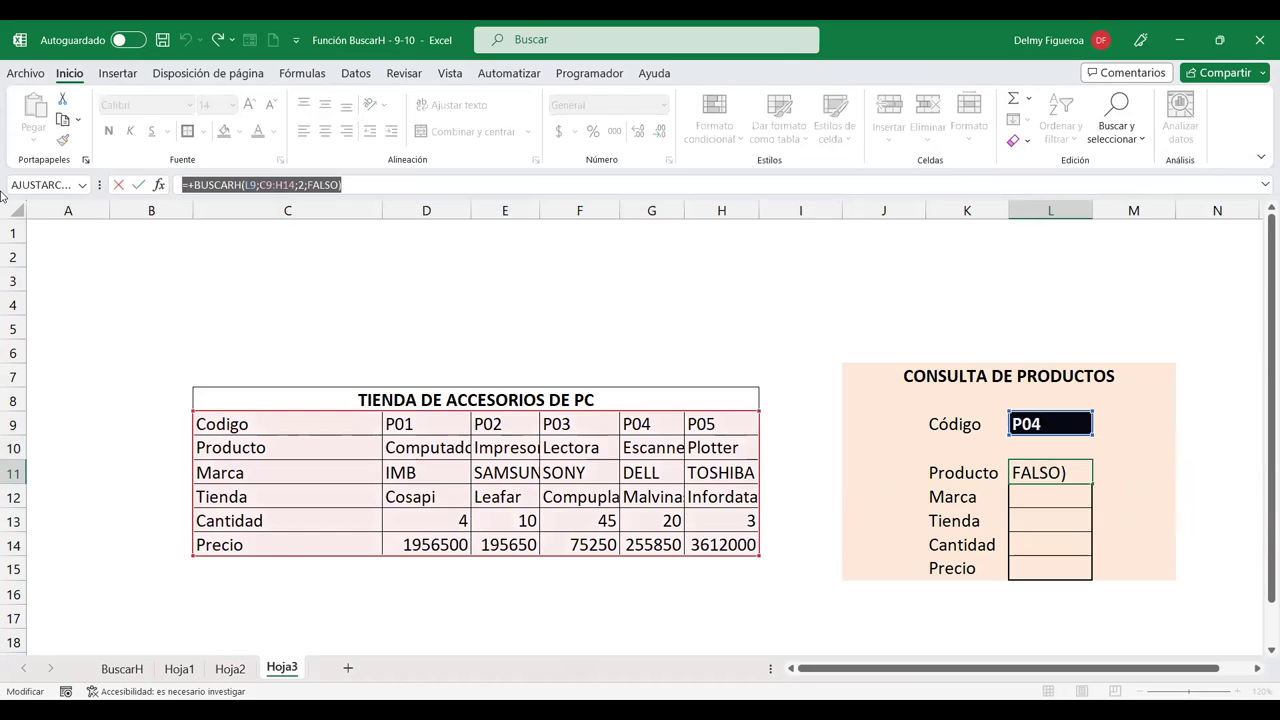
key("ctrl+c")
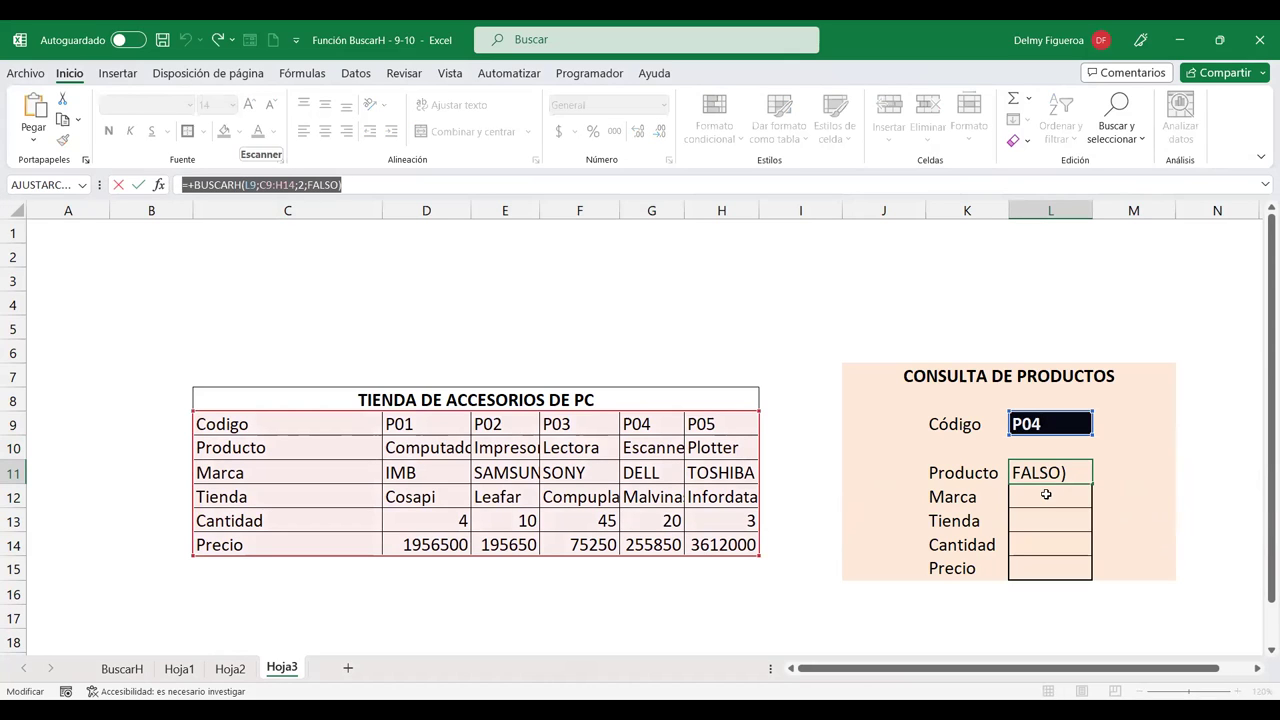
key("Return")
key("ctrl+v")
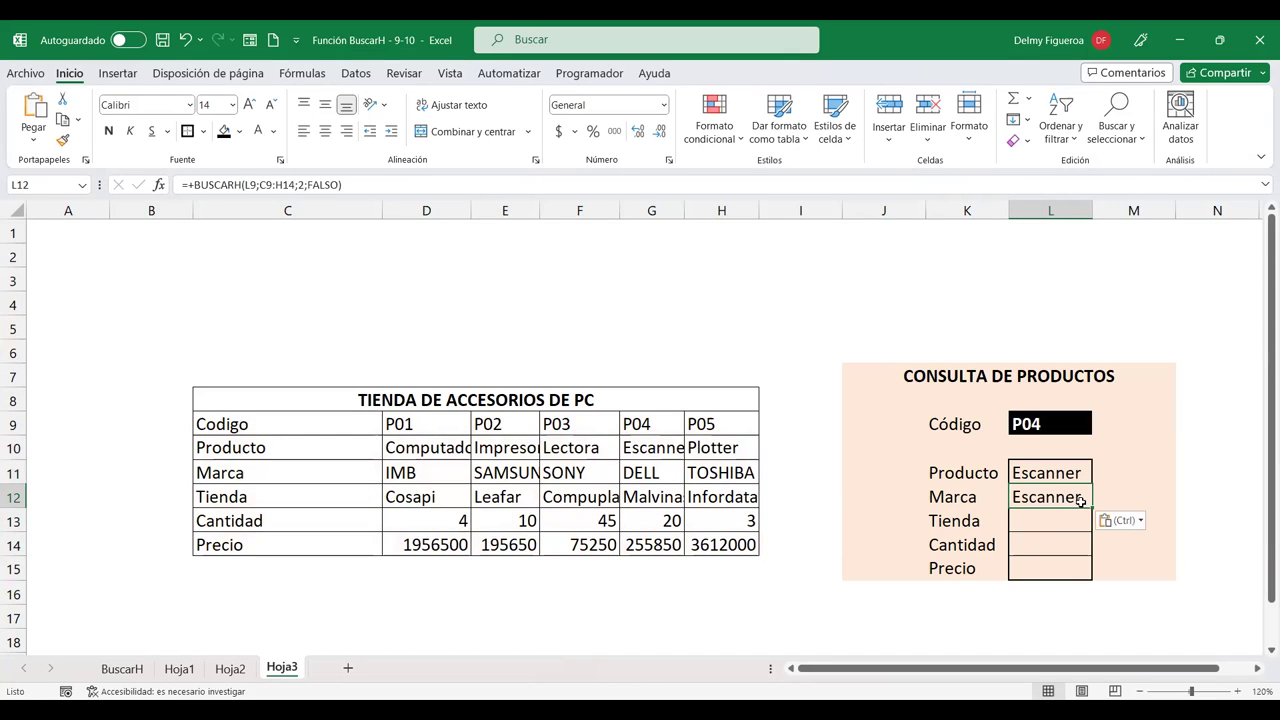
key("ctrl")
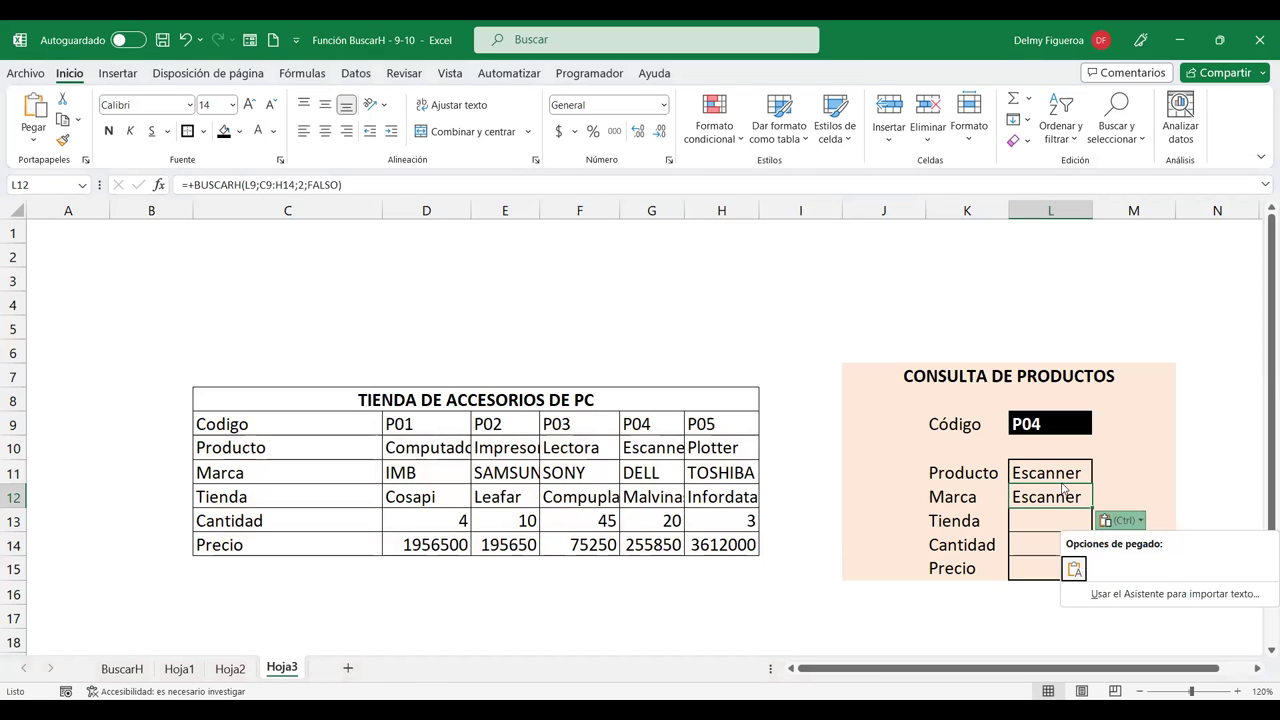
left_click(300, 185)
key("BackSpace")
type("2")
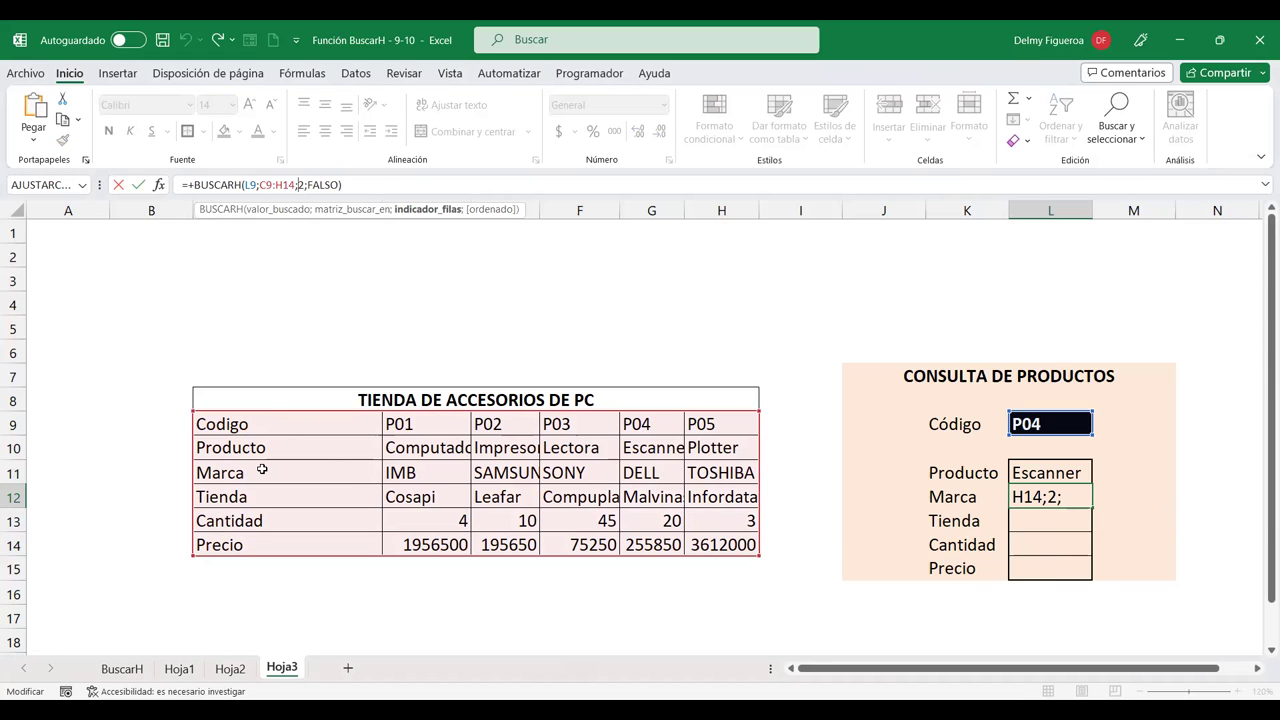
key("BackSpace")
type("3")
key("Return")
scroll(868, 504, "down", 1)
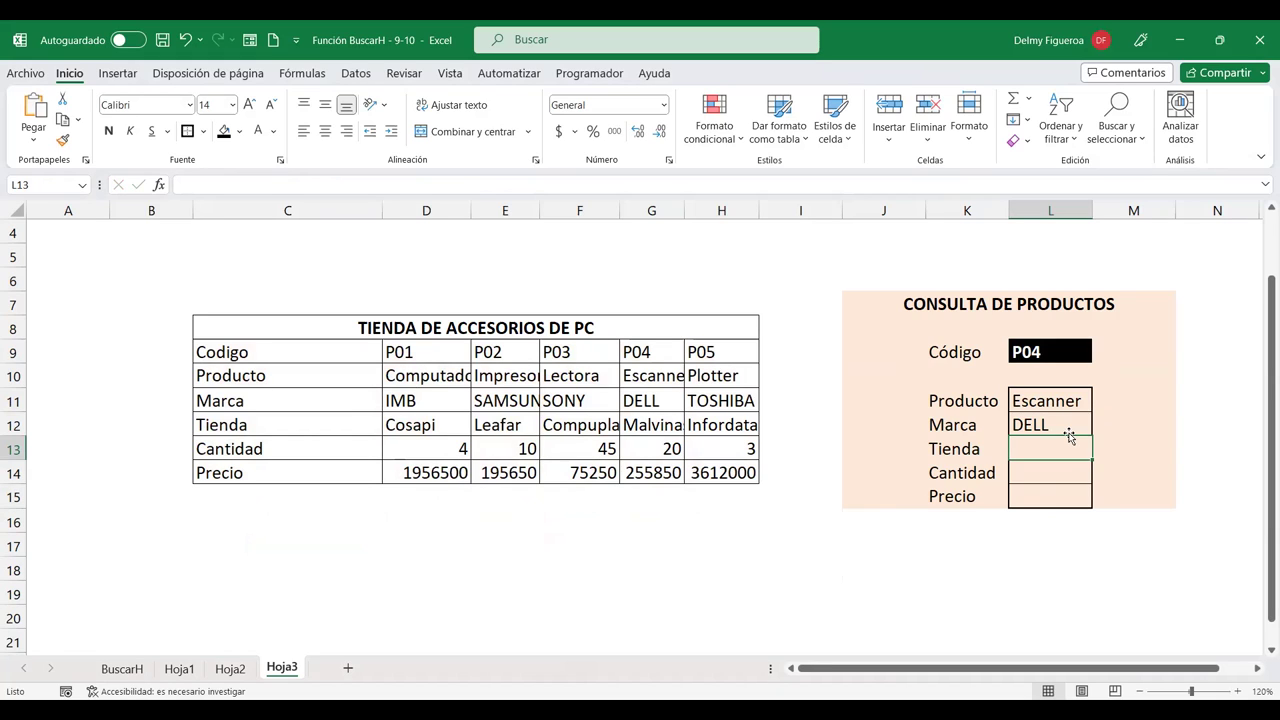
left_click(1050, 424)
Change L11's row index to the array {2;3;4;5;6} so results fill L11:L15.
key("Delete")
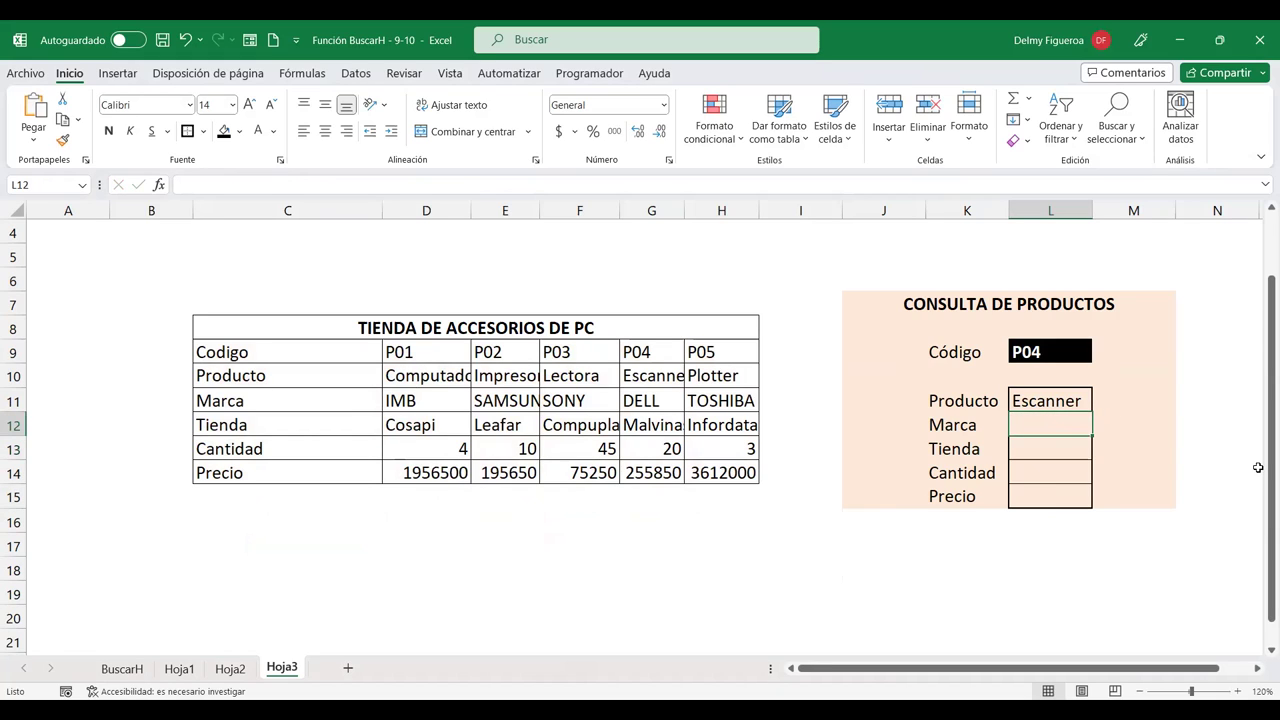
left_click(1058, 401)
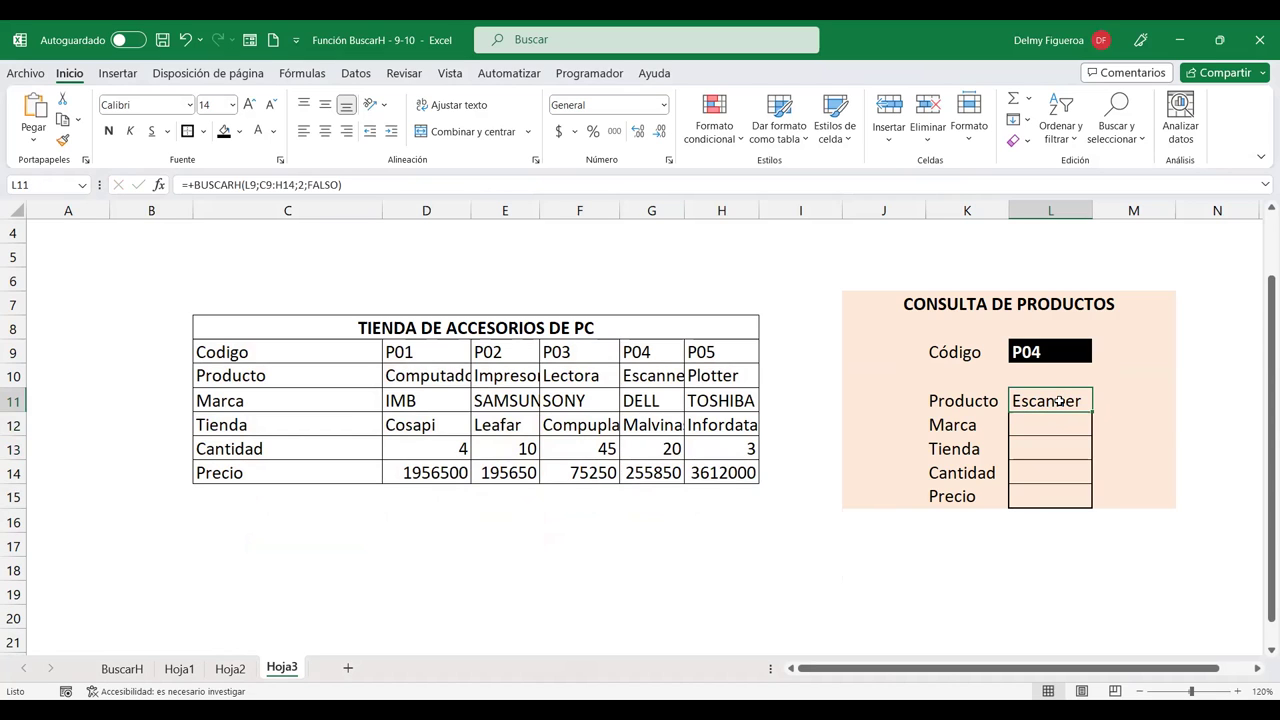
key("F2")
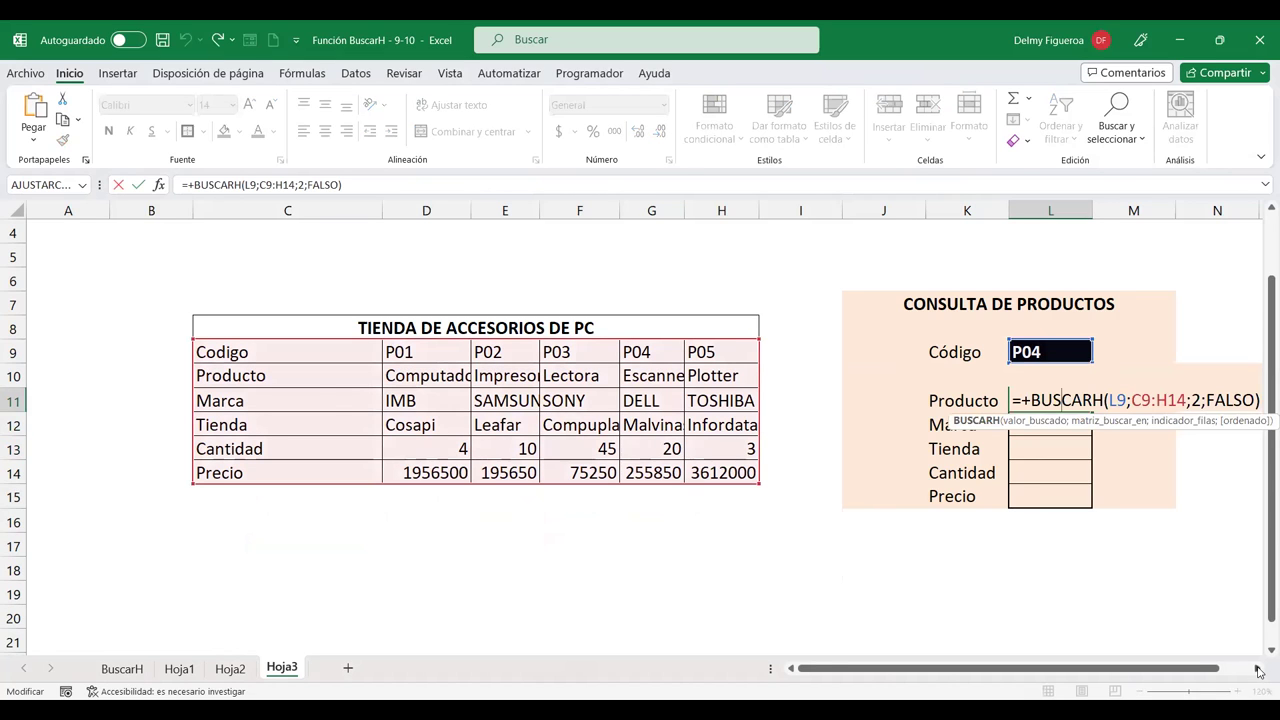
left_click(1258, 668)
scroll(803, 472, "right", 1)
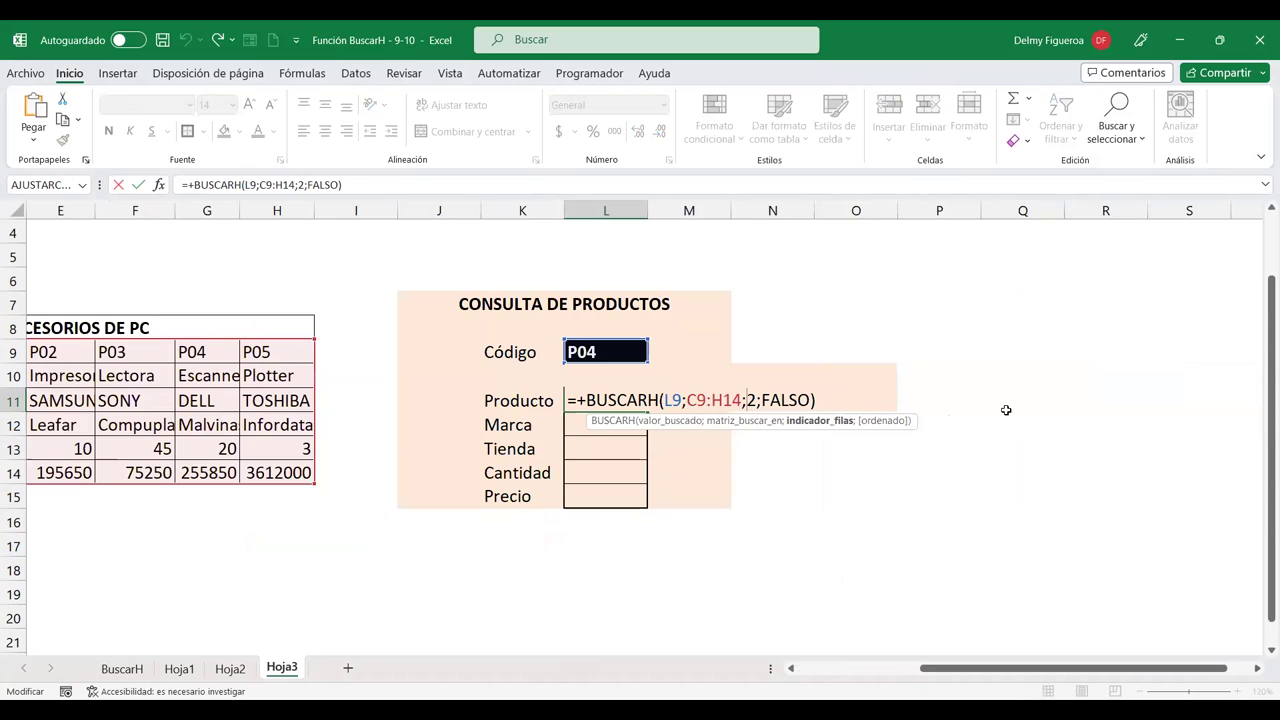
type("{2")
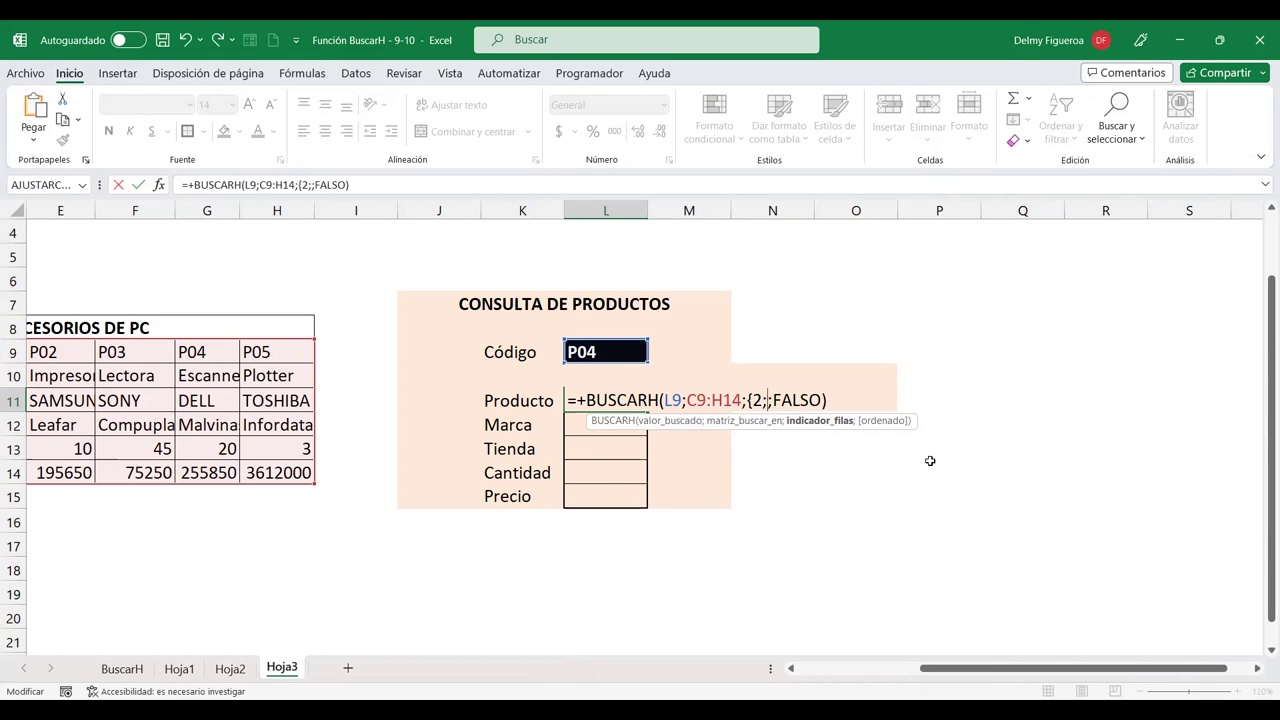
type("3")
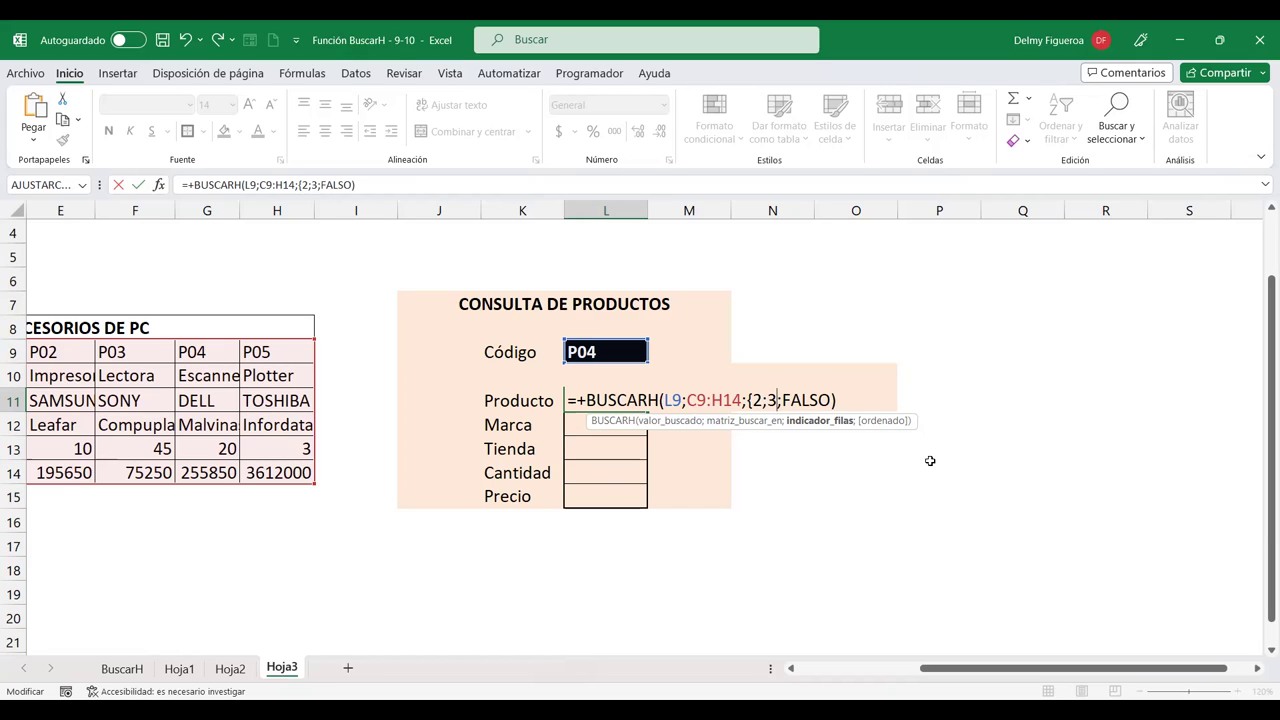
type(";")
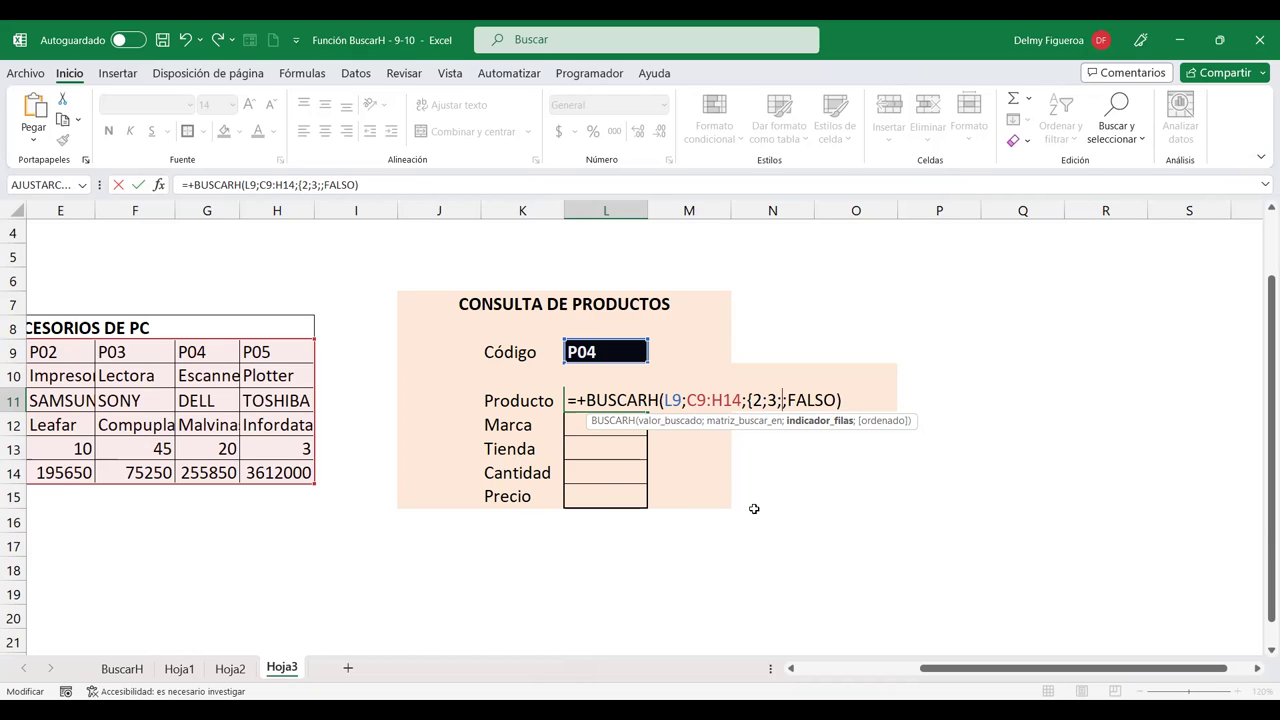
type("4;5;6")
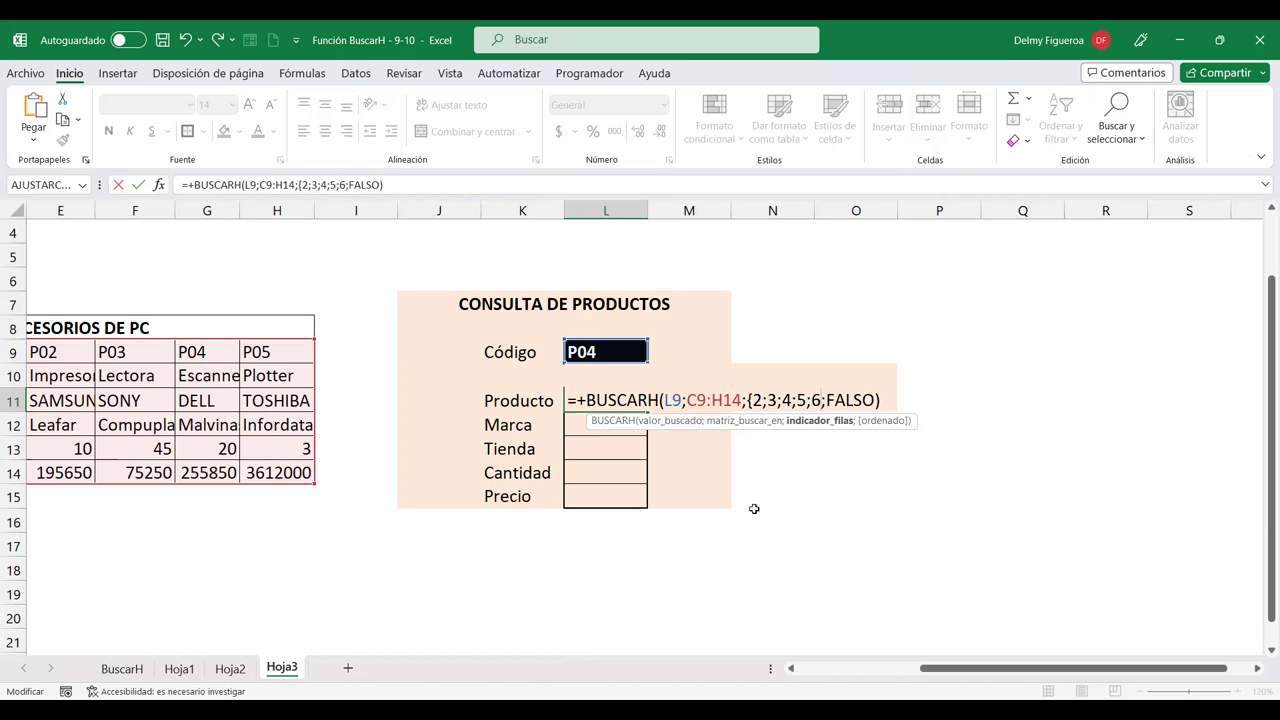
type("}")
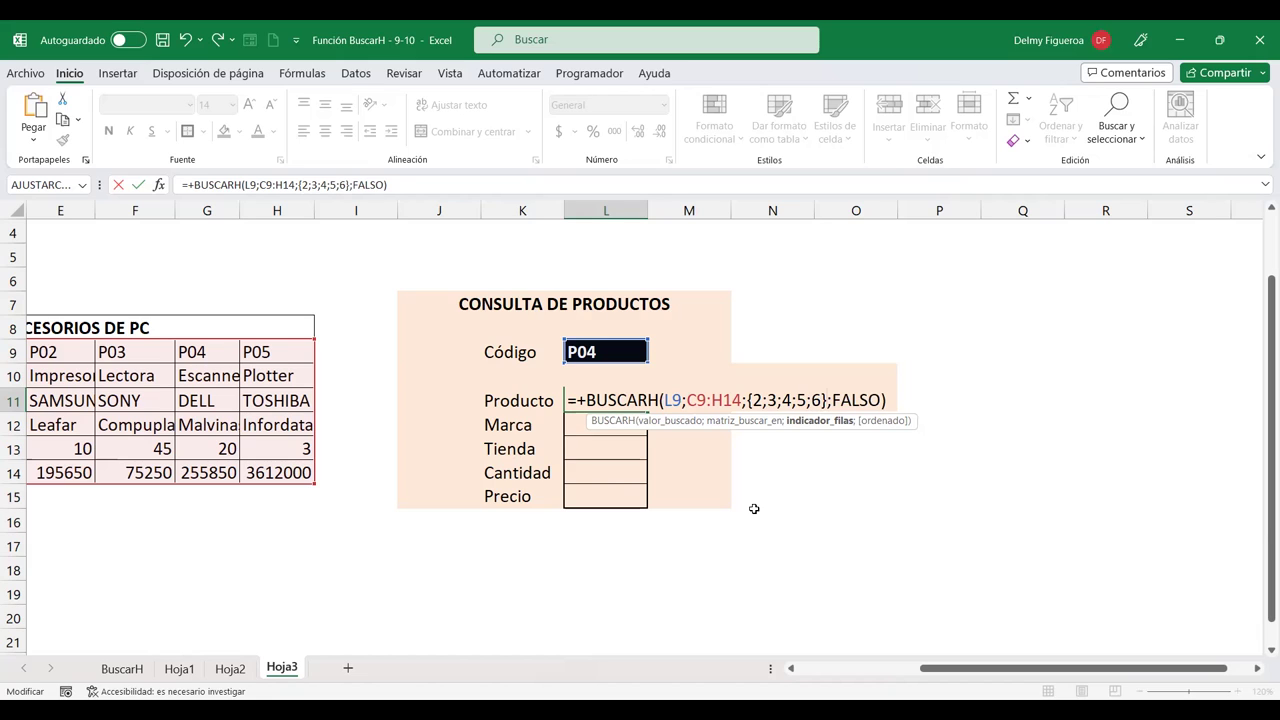
key("Return")
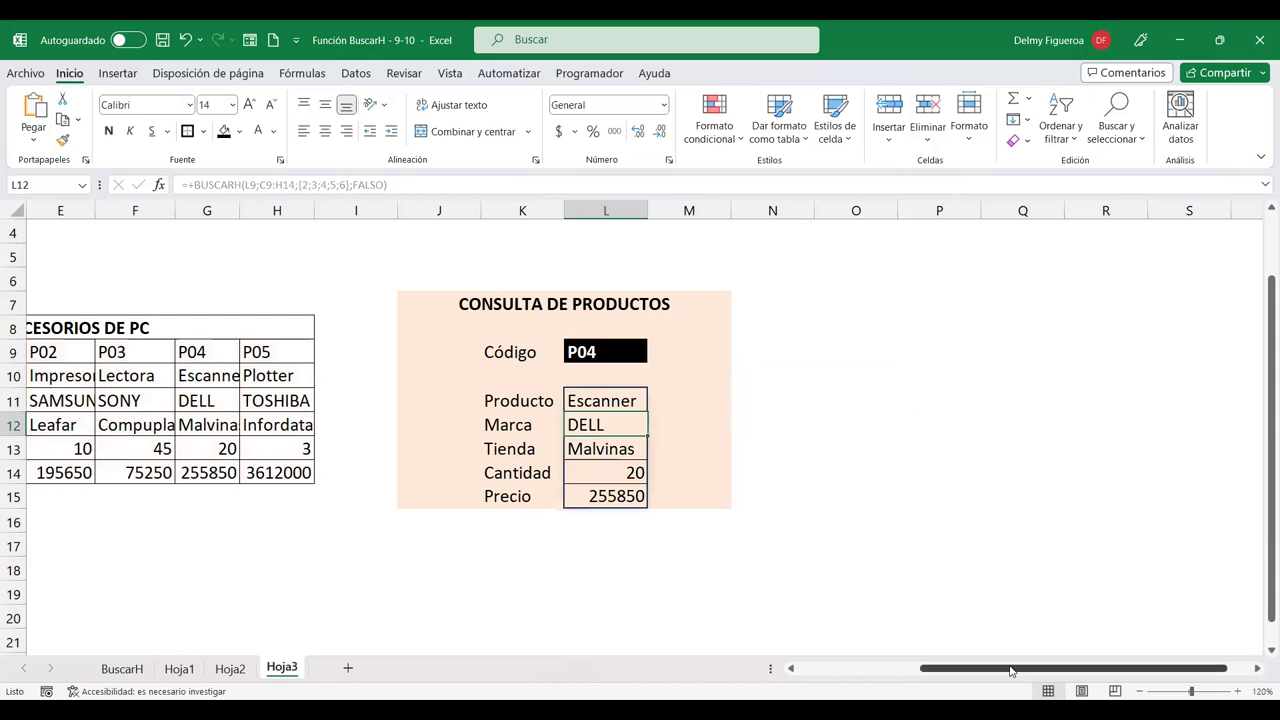
Show L15's price as accounting currency $ 255,850.00 and autofit column G.
left_click_drag(1011, 671, 894, 671)
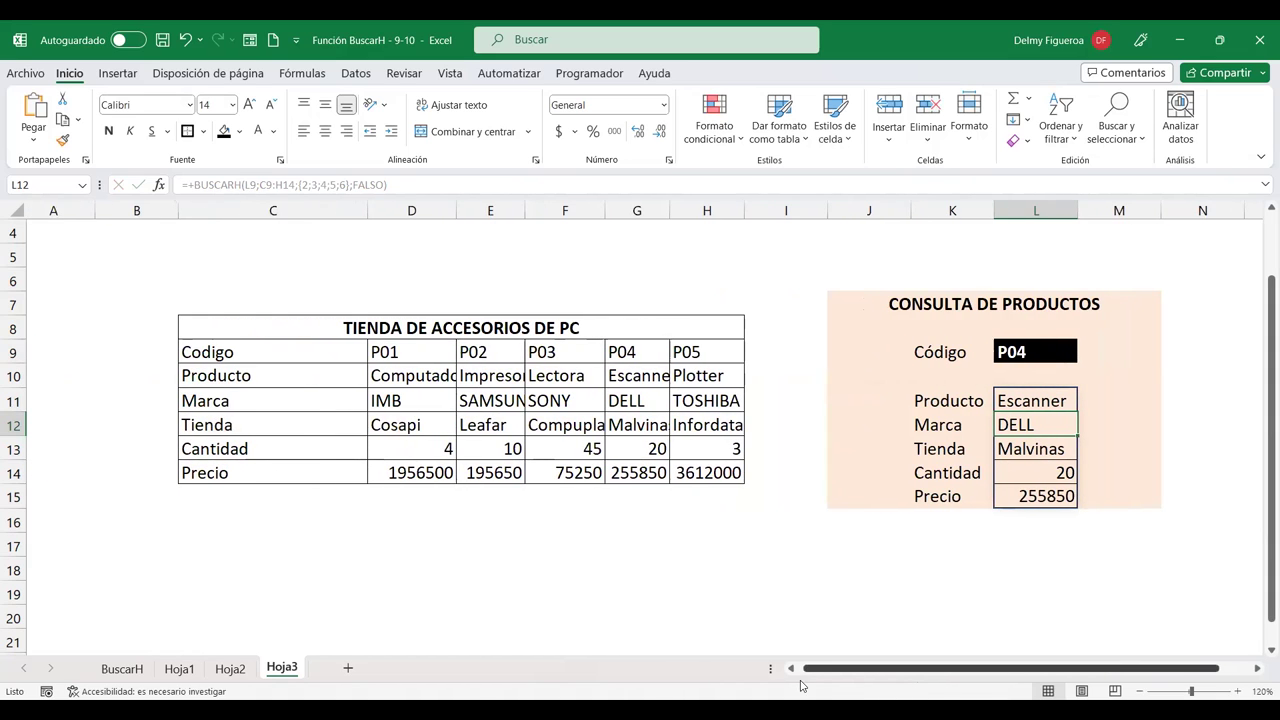
left_click_drag(808, 671, 798, 671)
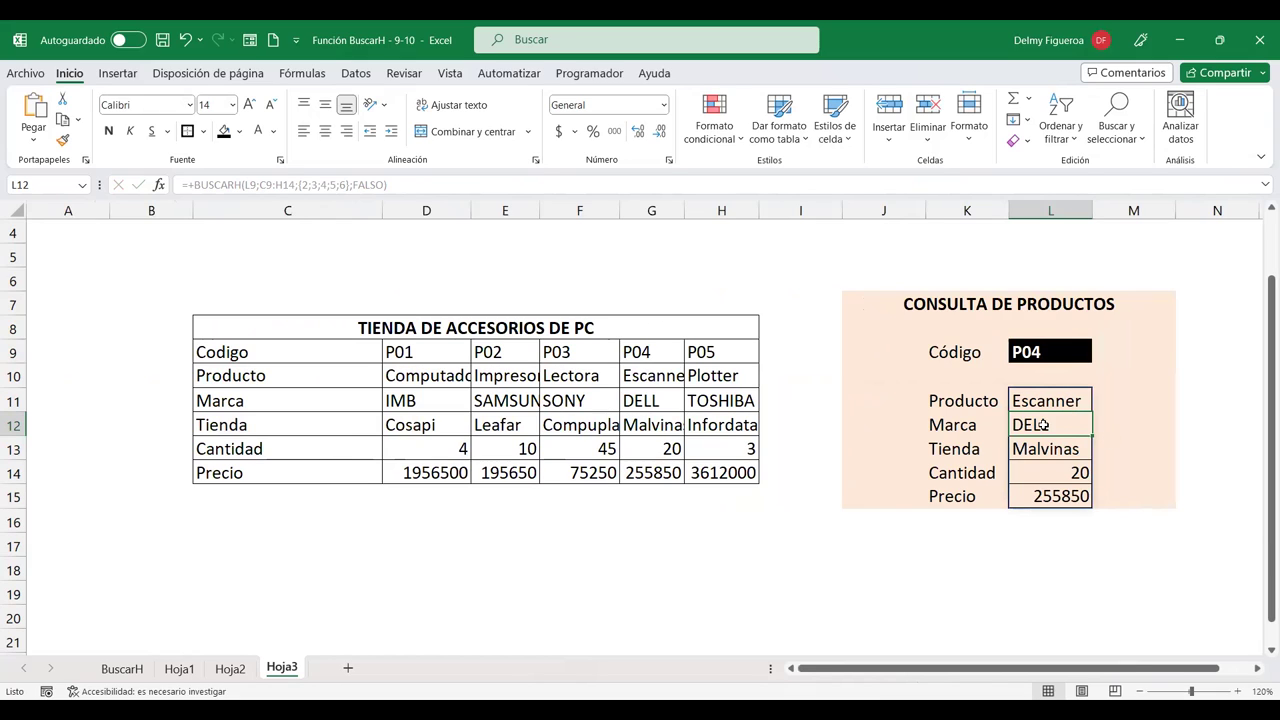
left_click(1060, 450)
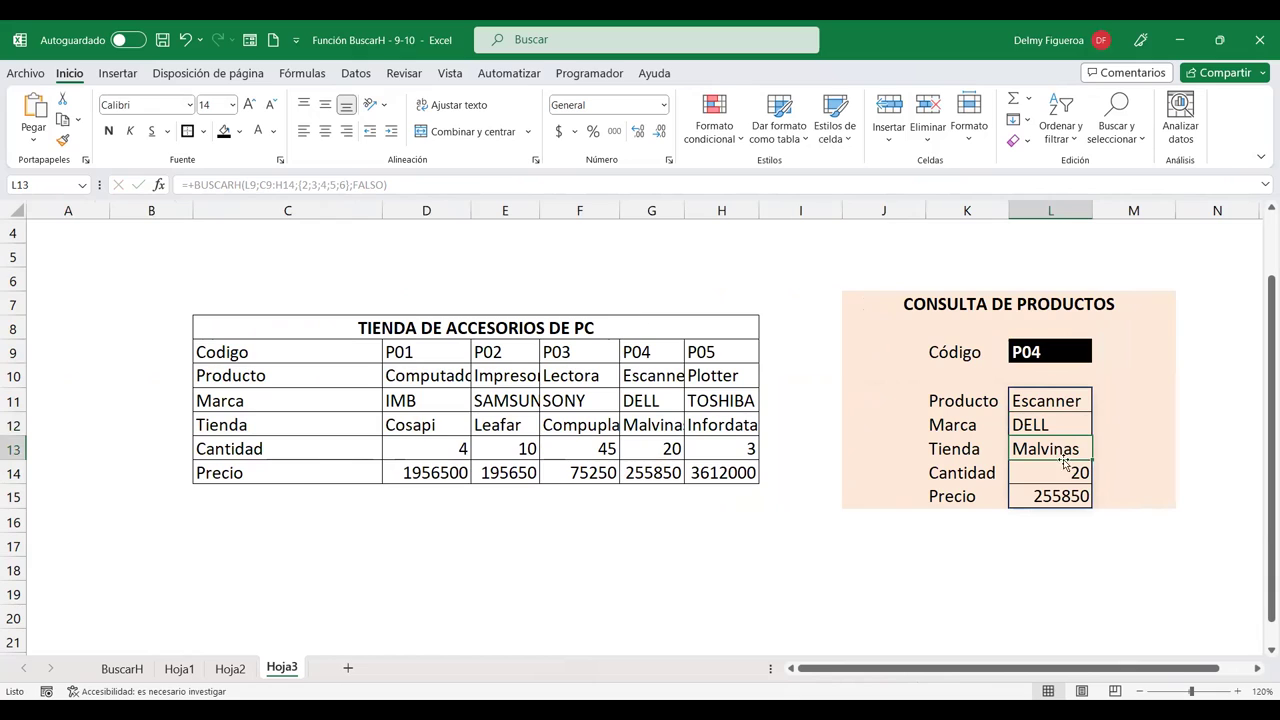
left_click(1064, 472)
left_click(1083, 496)
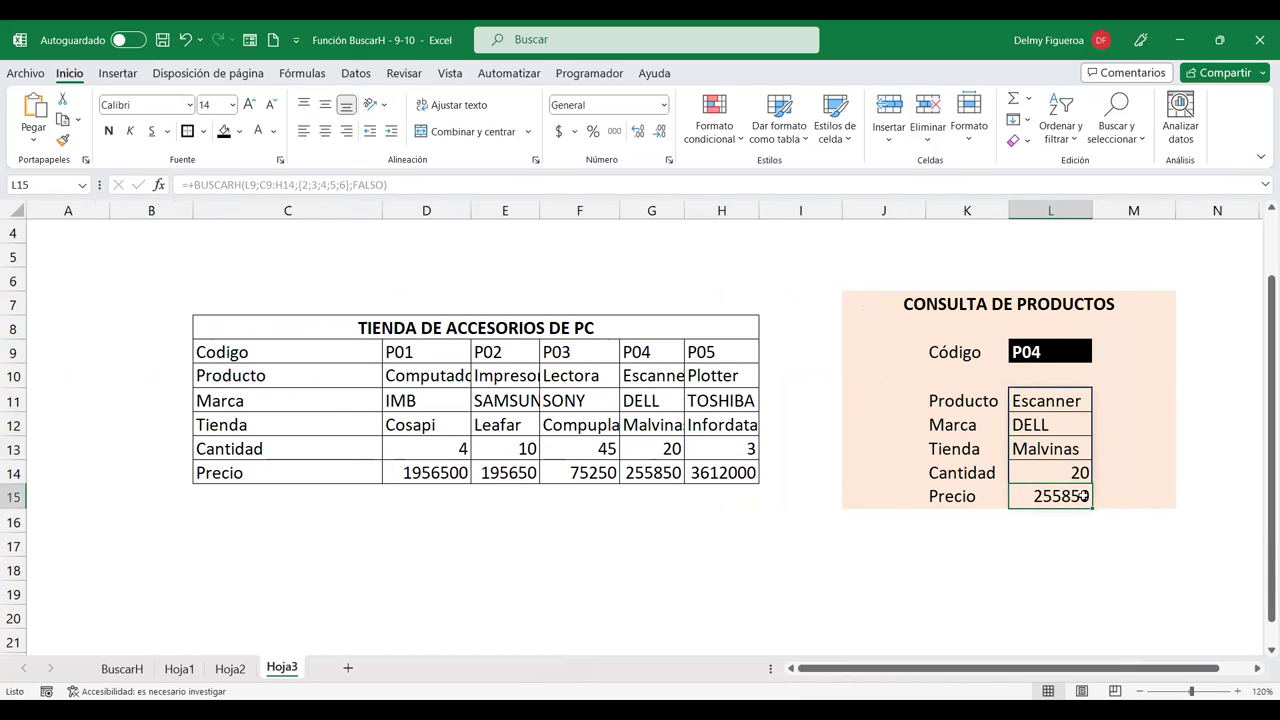
left_click(558, 132)
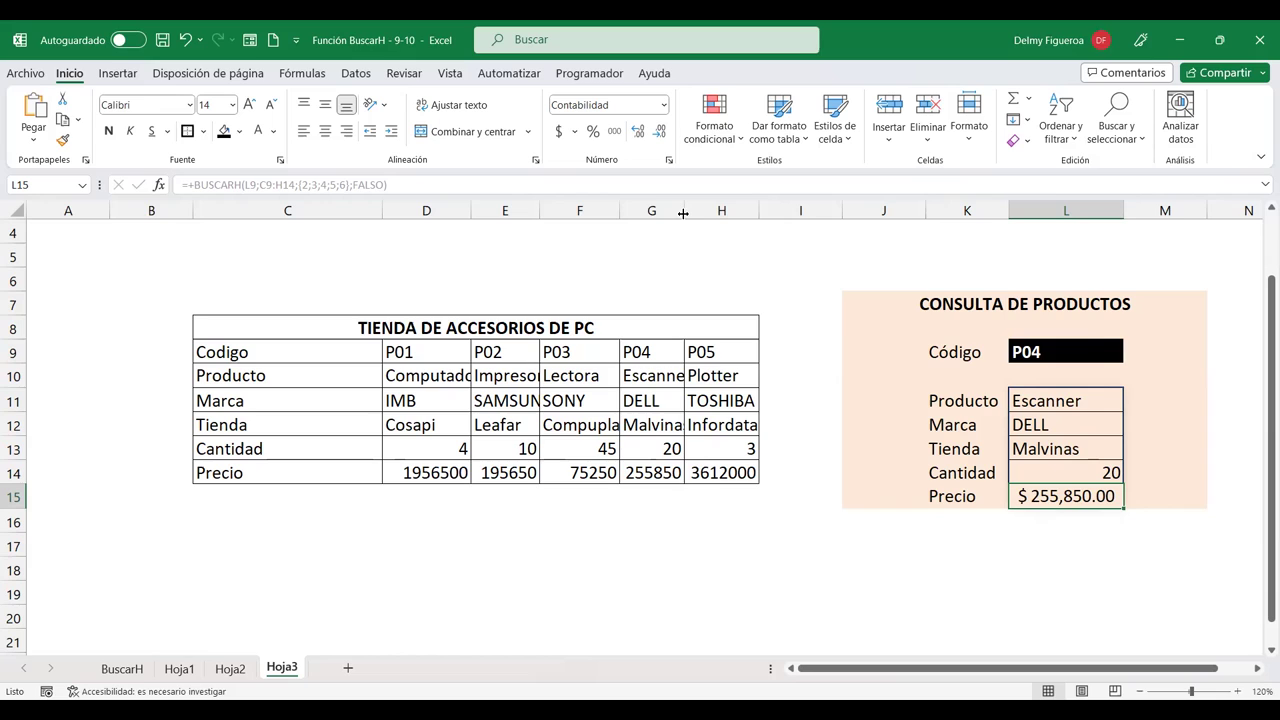
double_click(683, 213)
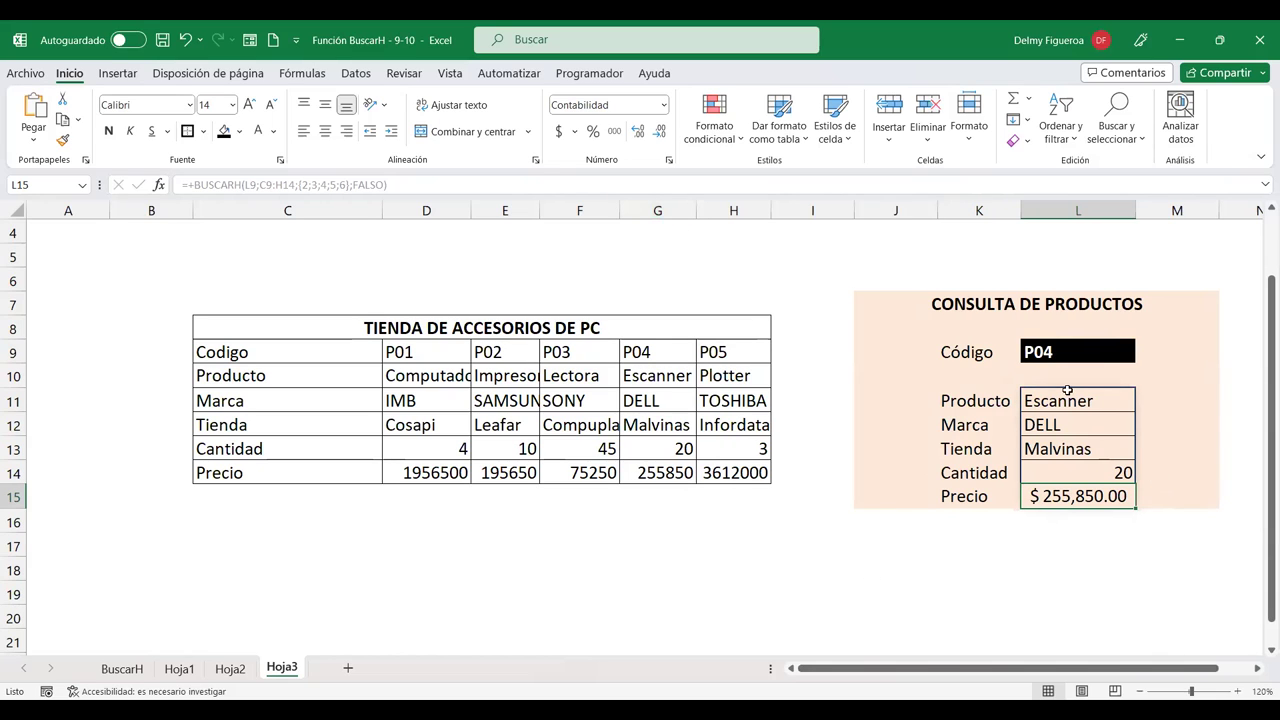
left_click(1062, 352)
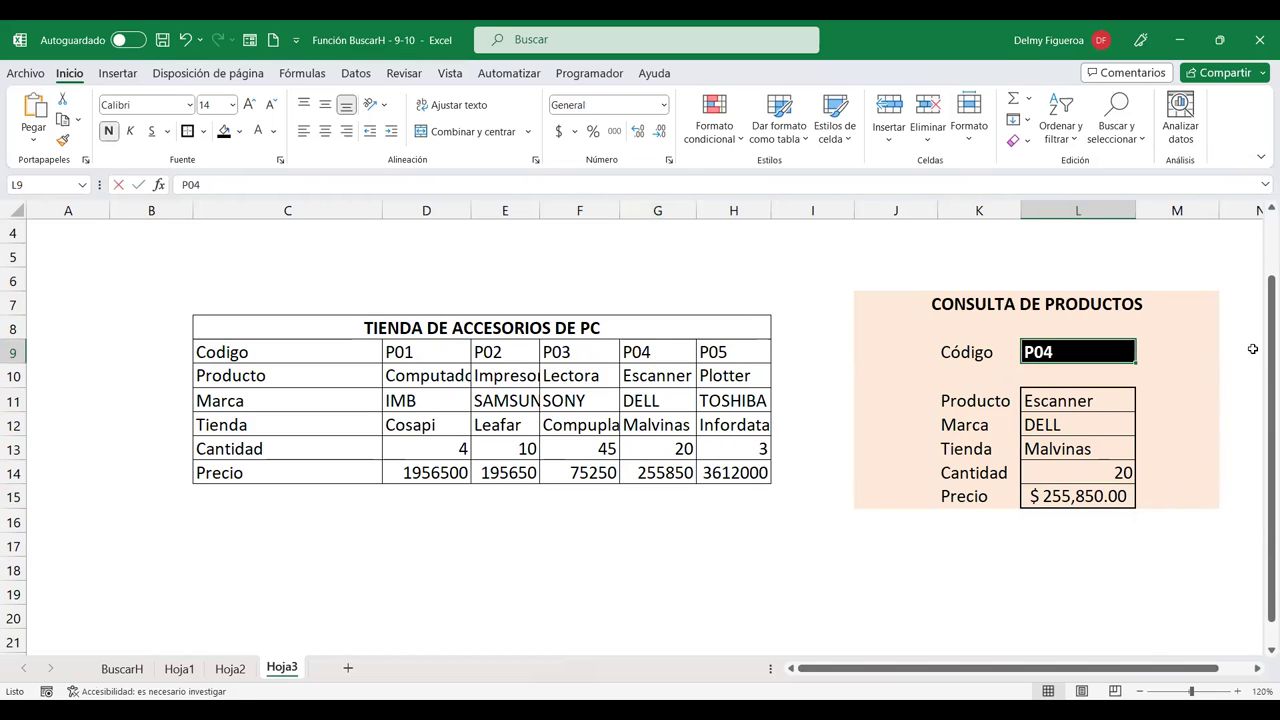
Try codes P01, P05 and P02 in L9, autofitting column L to show prices.
type("P01")
key("Return")
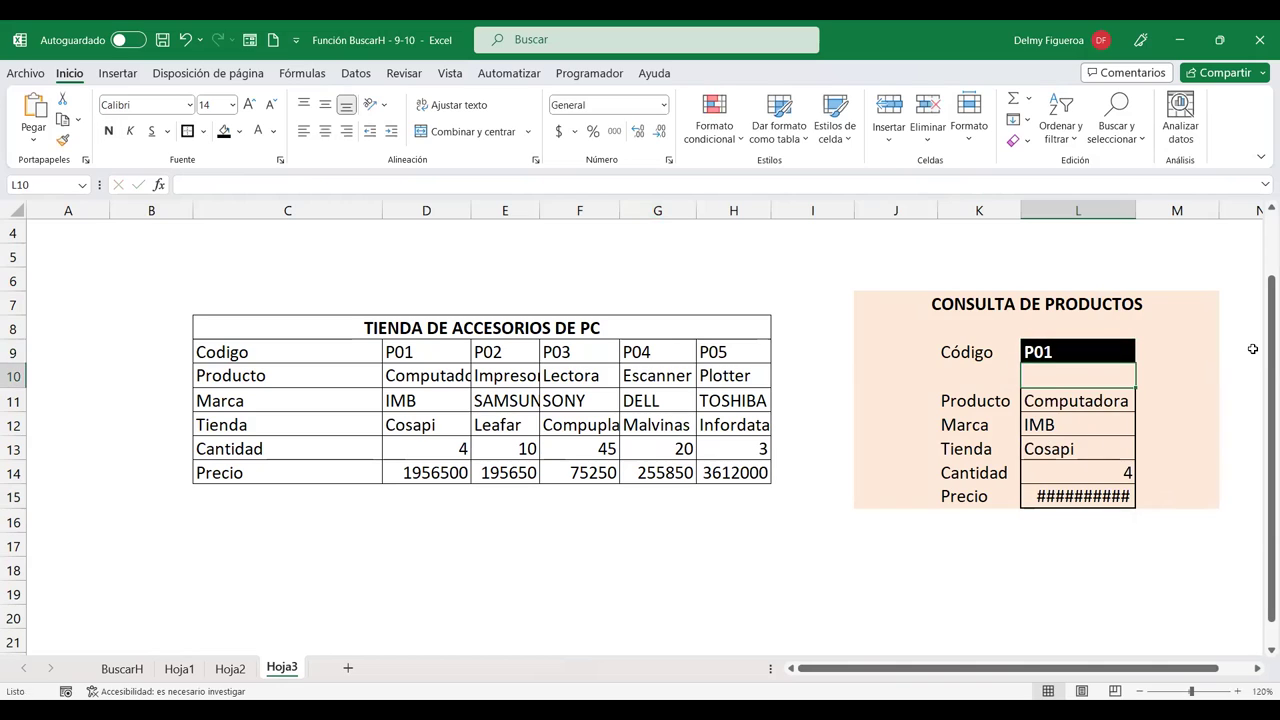
double_click(1134, 218)
left_click(1068, 352)
type("P")
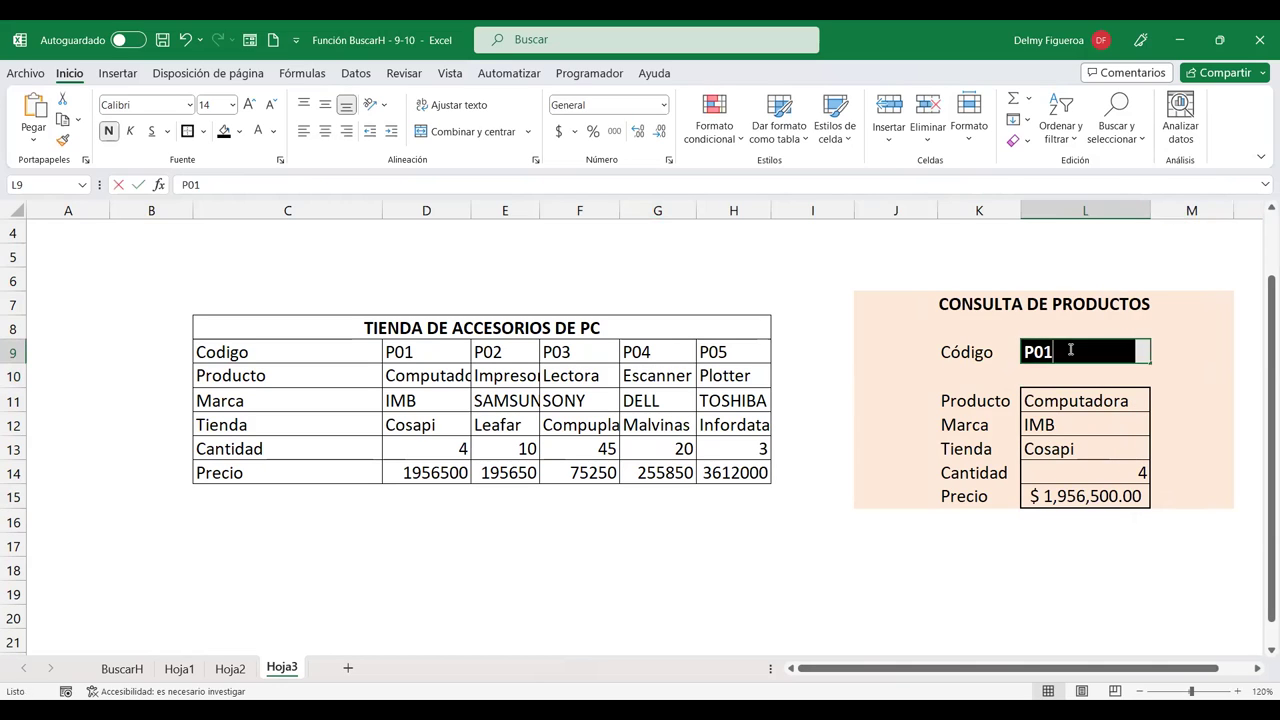
type("05")
key("Return")
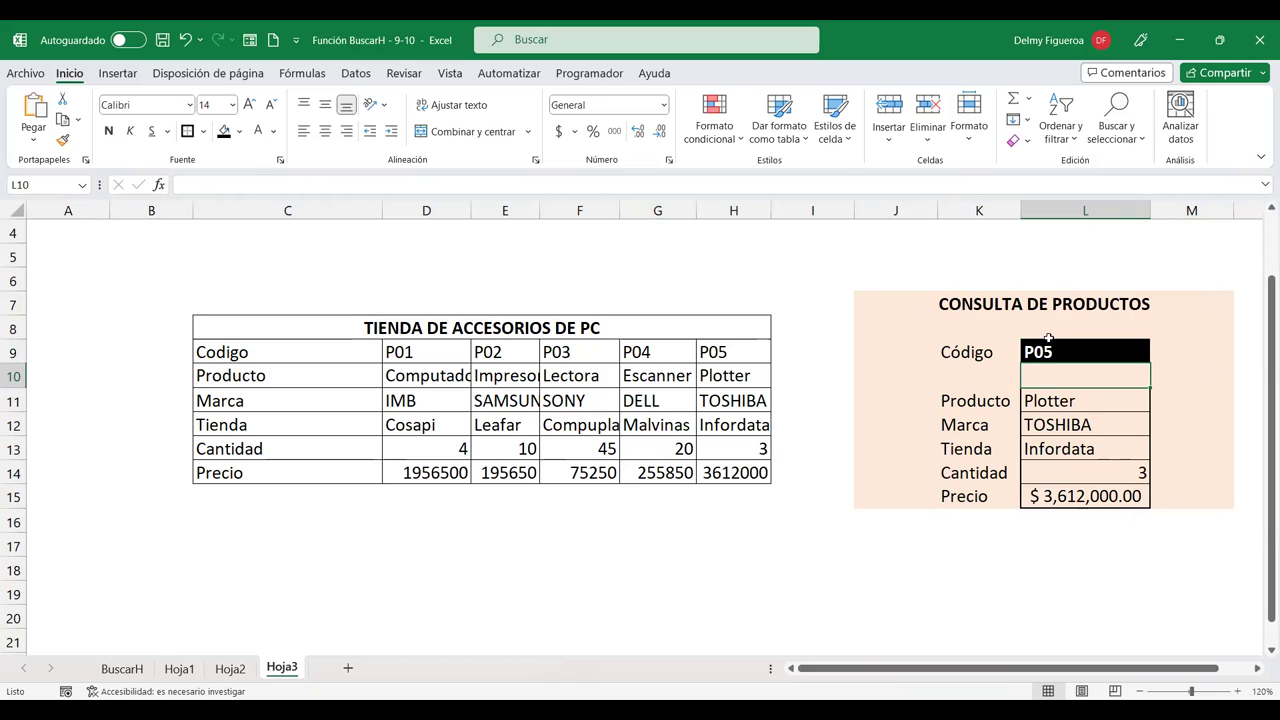
left_click(1116, 352)
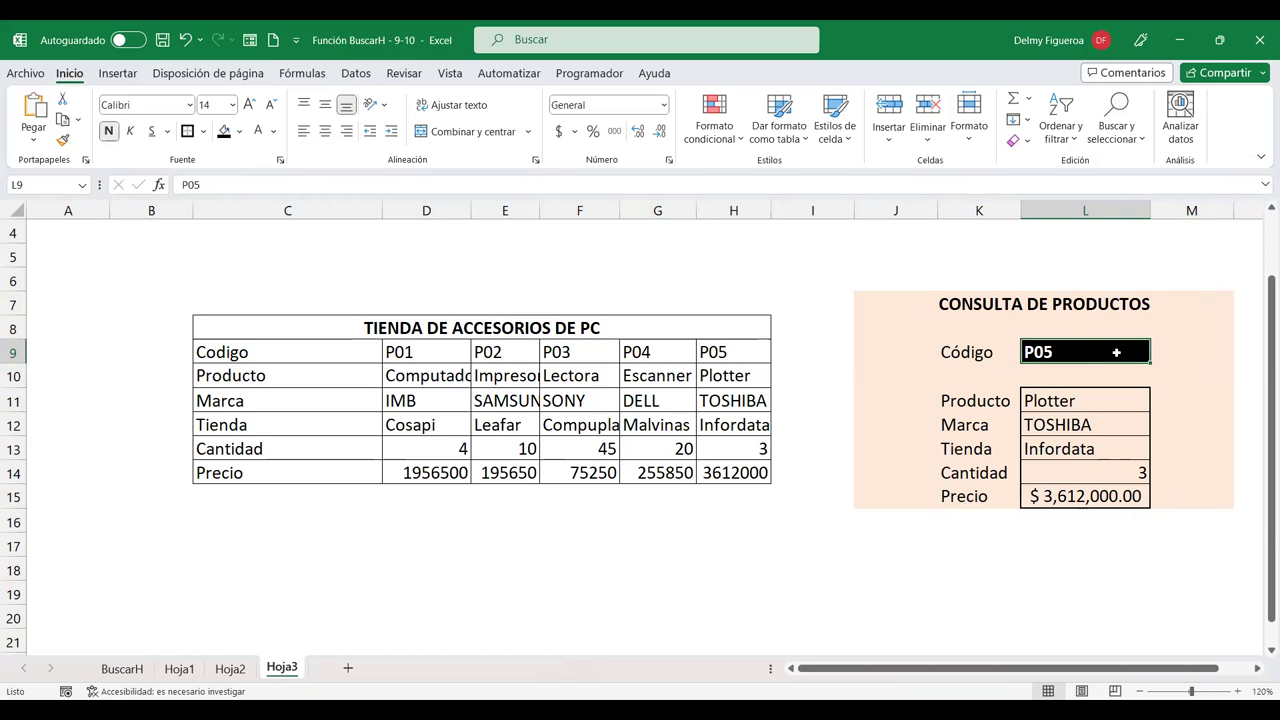
type("P02")
key("Return")
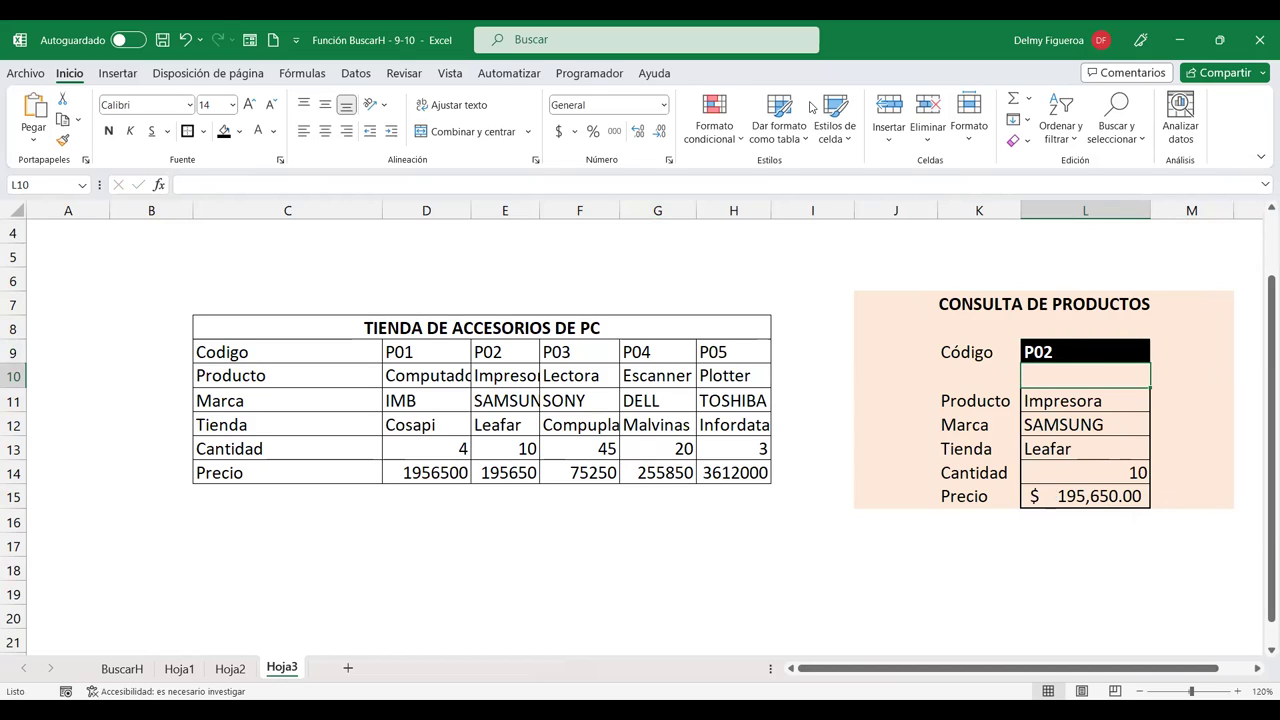
left_click(900, 541)
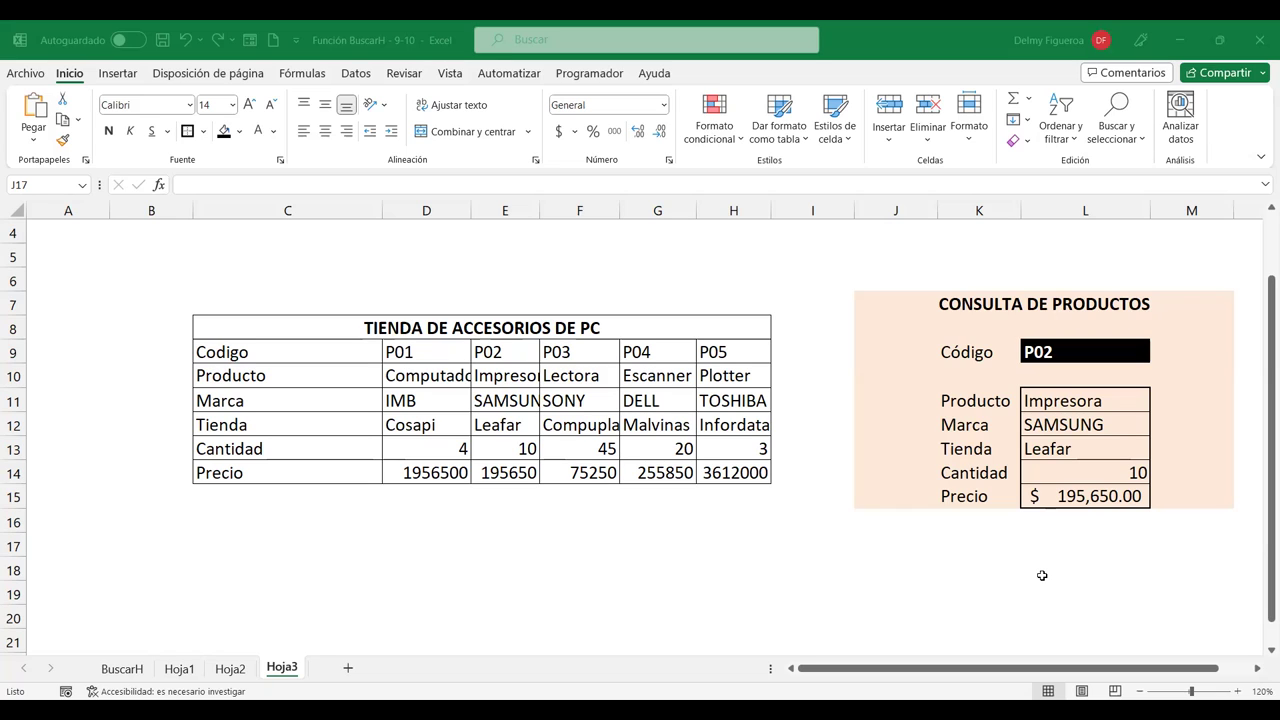
Enter the notes Alt 123 and Alt 125 in J17 and J18.
type("}")
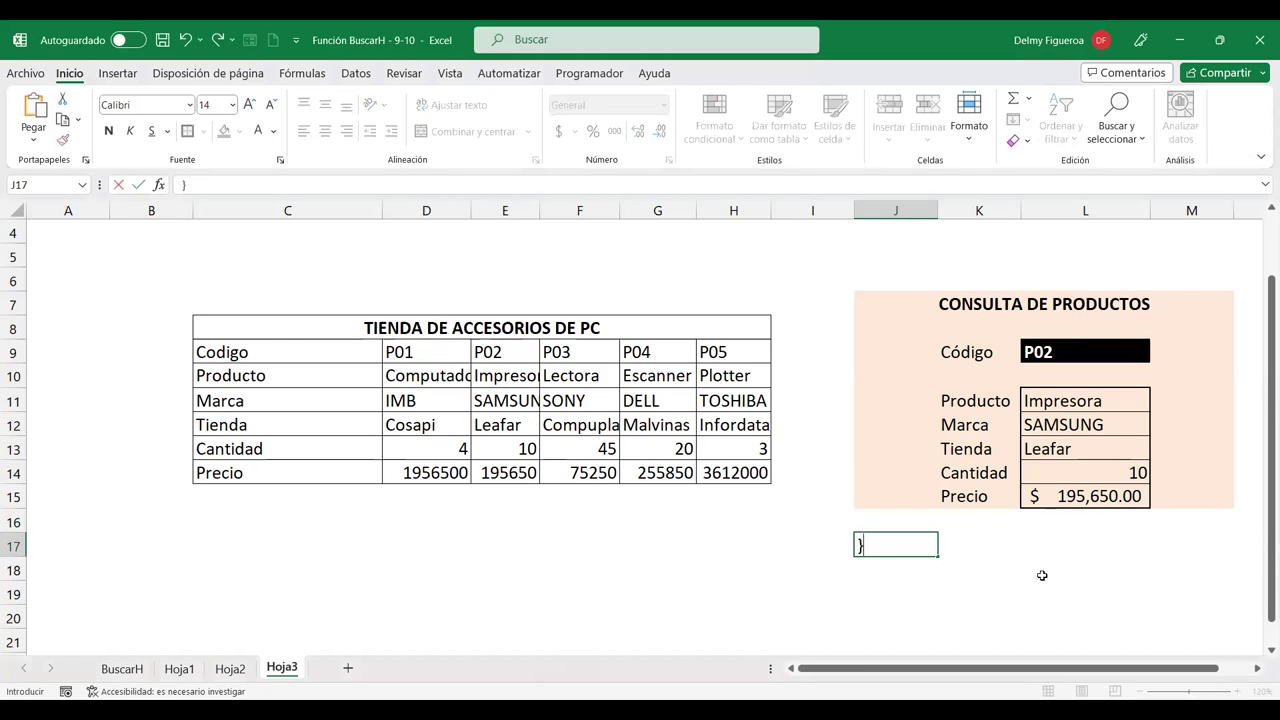
type("|")
key("BackSpace")
key("BackSpace")
type("Alt 123")
key("Return")
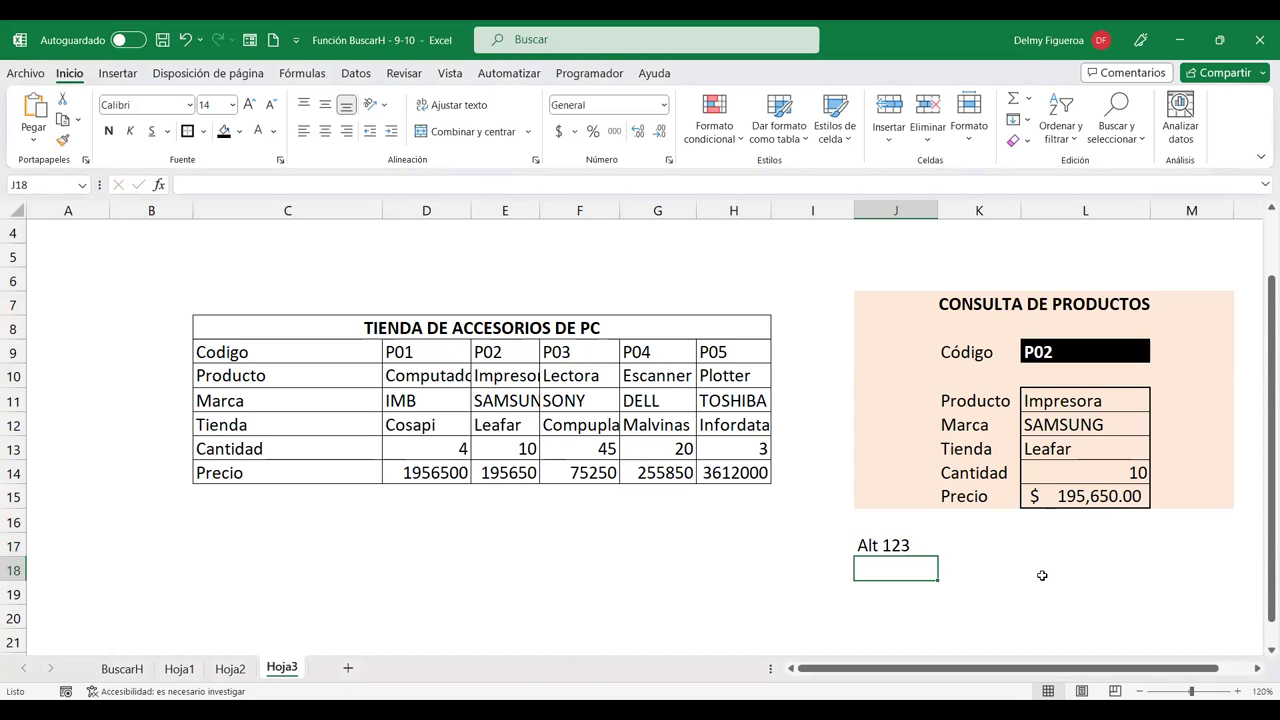
type("Alt 125")
key("Return")
Put the matching braces { and } beside them in K17 and K18.
key("Up")
key("Up")
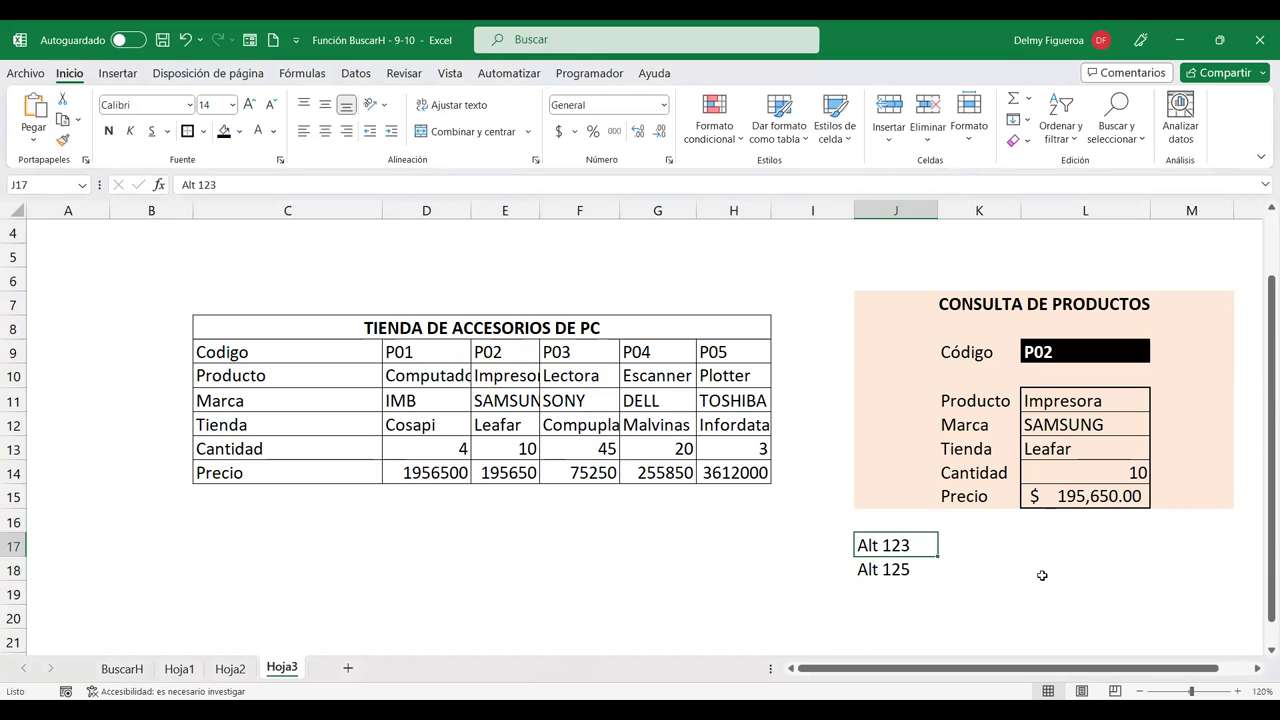
key("Right")
type("{")
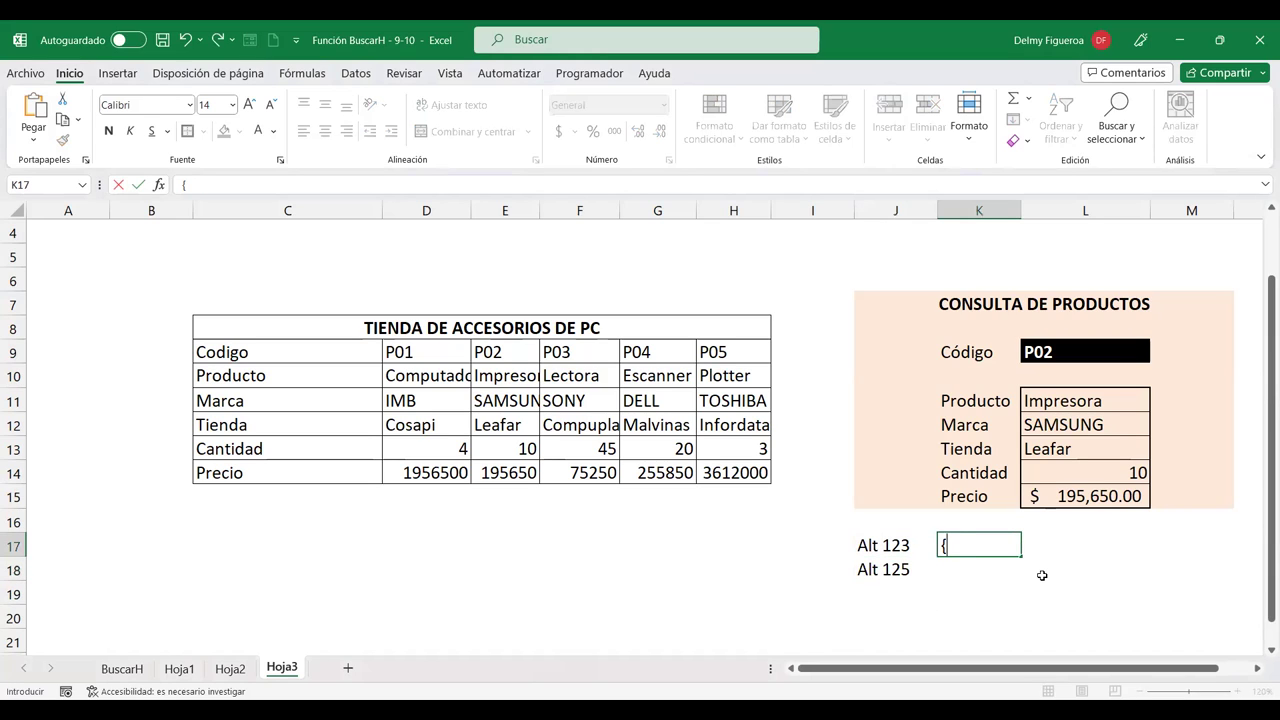
key("Return")
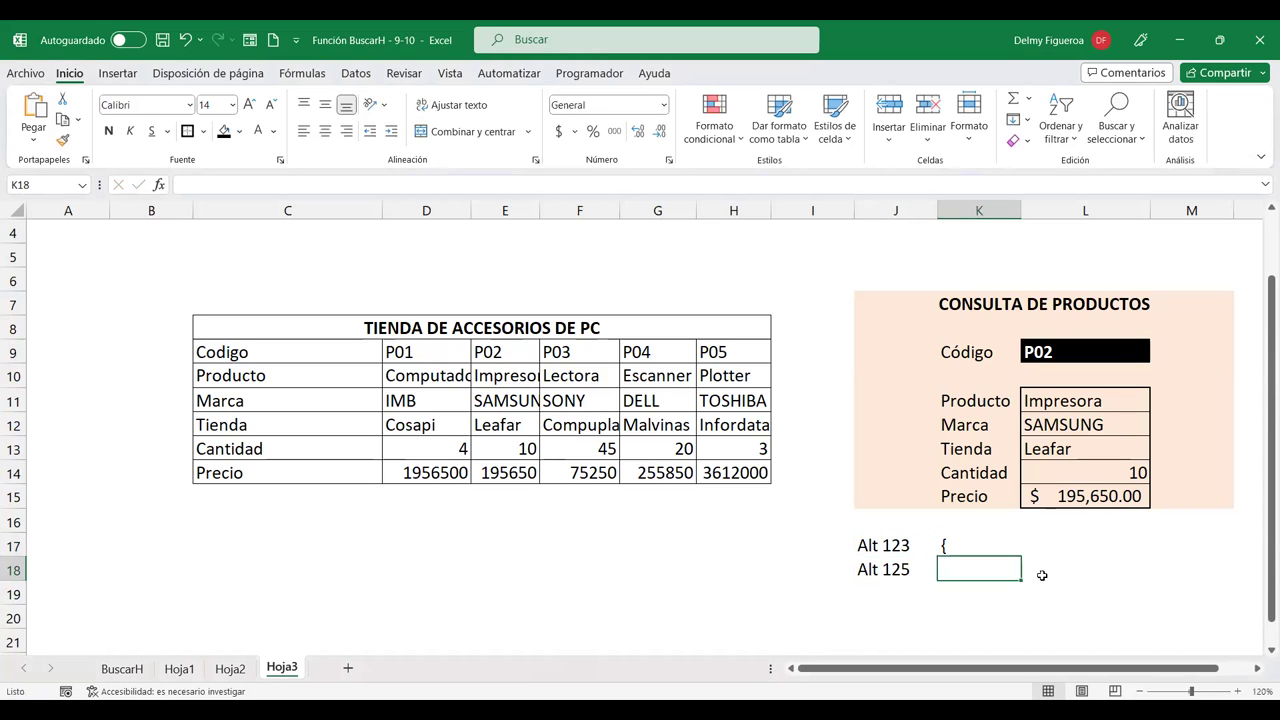
type("}")
key("Return")
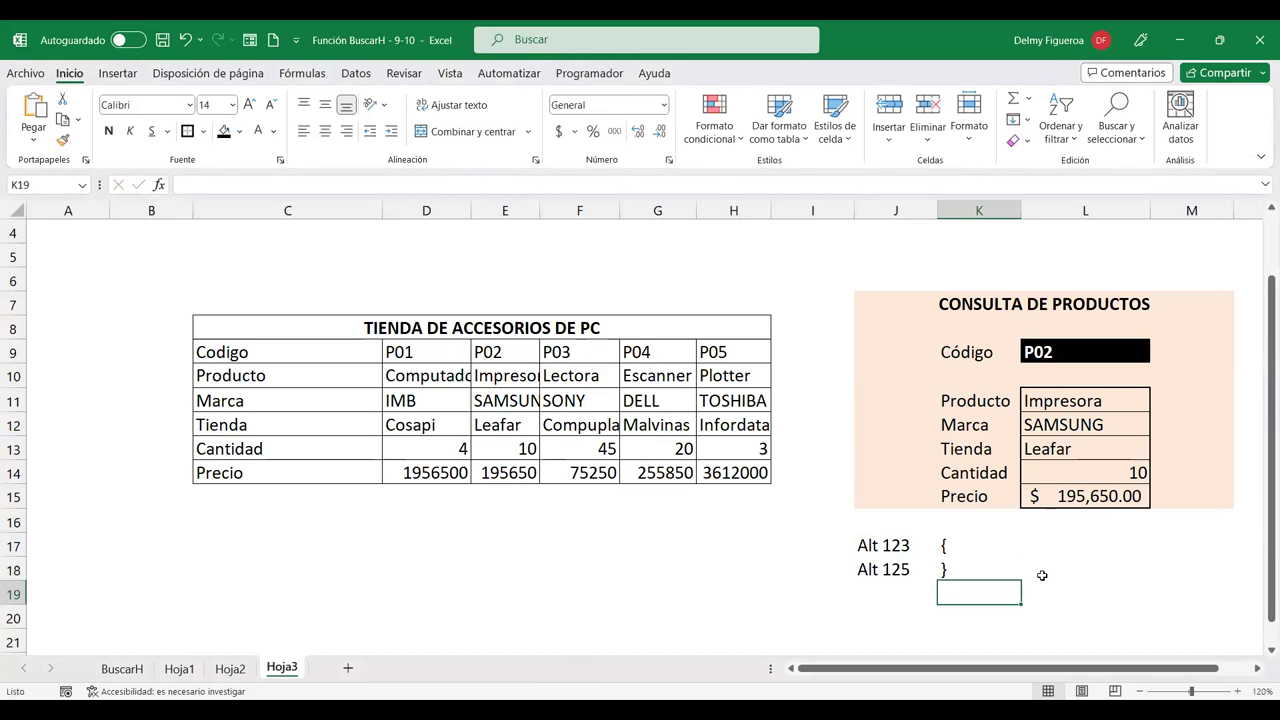
left_click(957, 536)
left_click(958, 572)
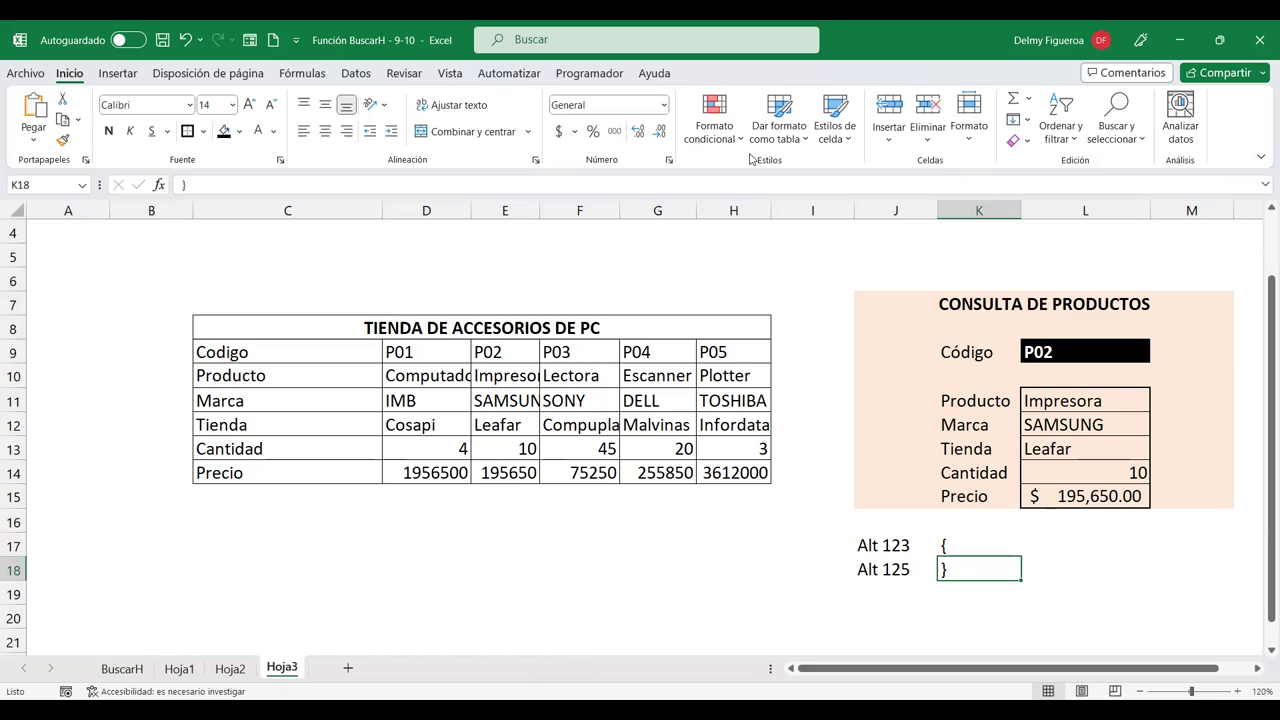
left_click(716, 525)
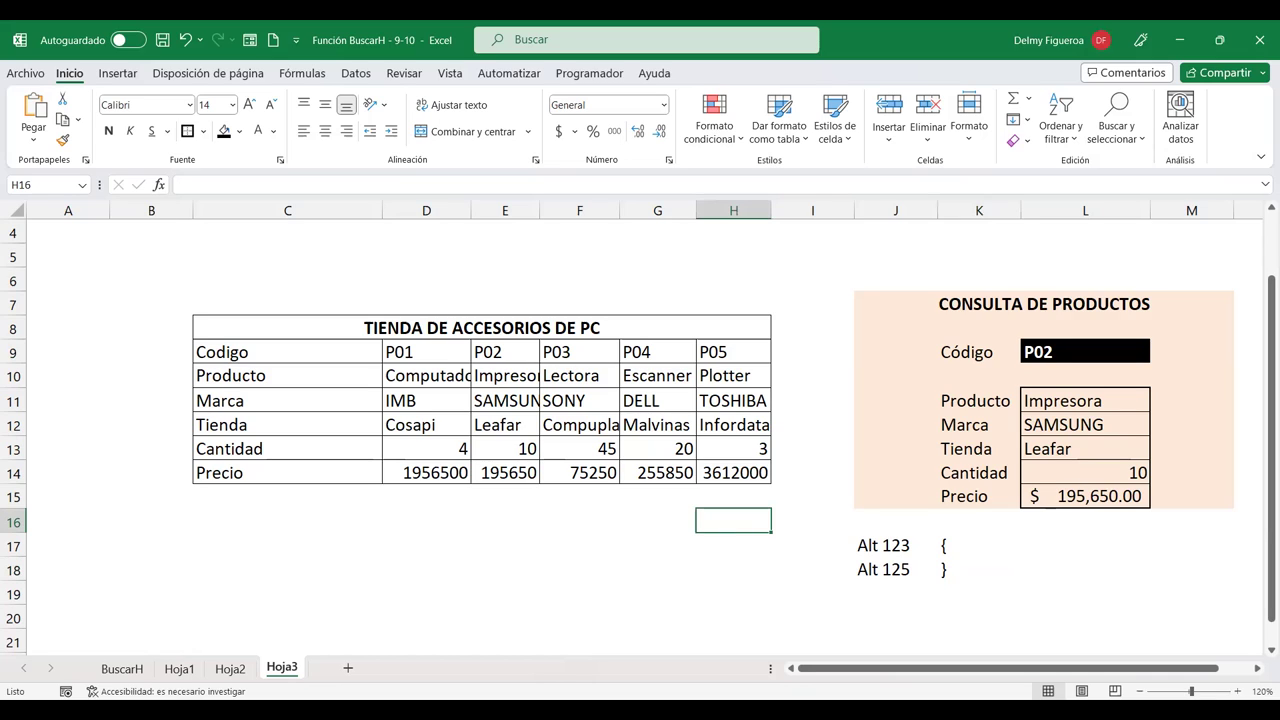
key("alt+Tab")
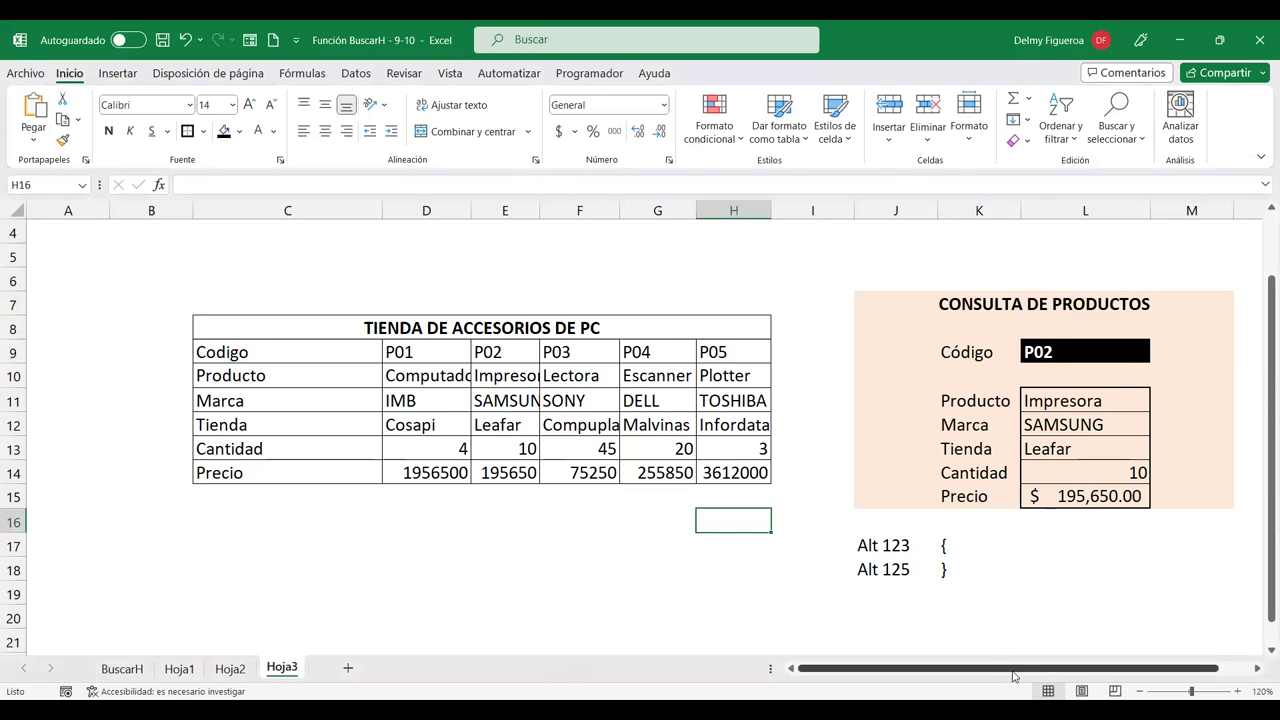
Copy labels C9:C14 and paste them transposed across O7:T7 as headers.
left_click_drag(1013, 670, 1092, 666)
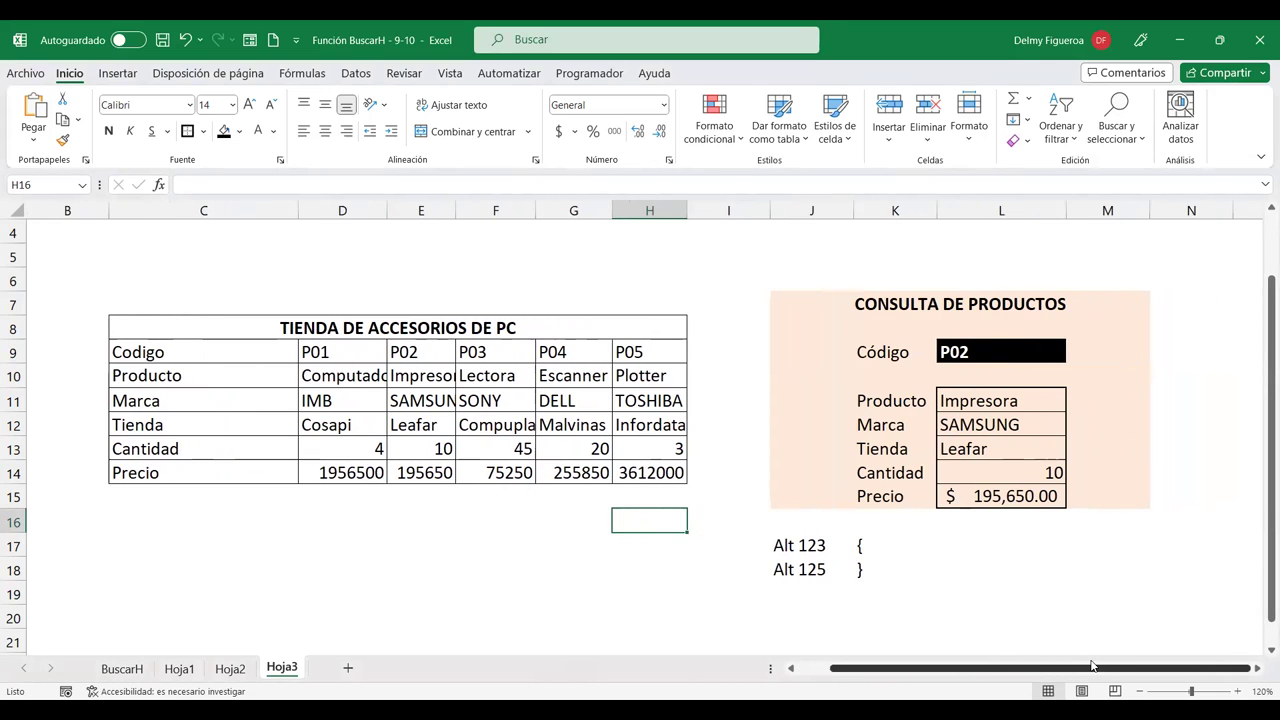
left_click_drag(182, 352, 185, 464)
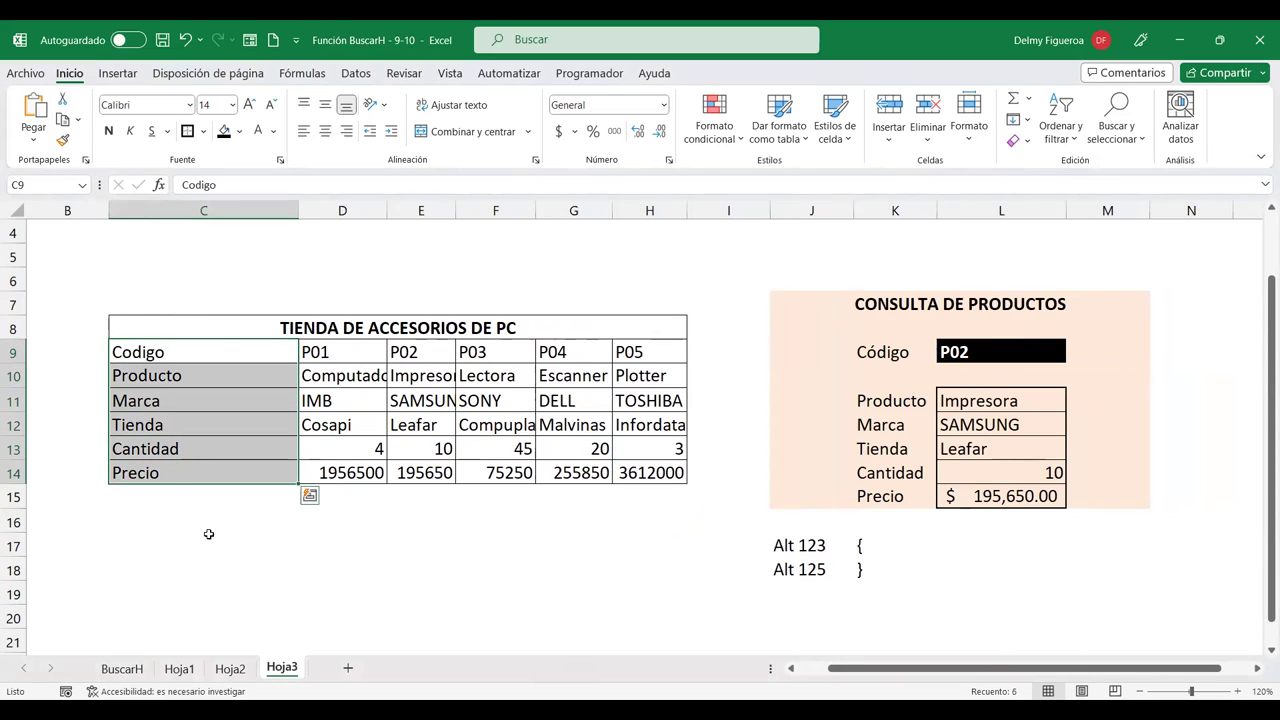
key("ctrl+c")
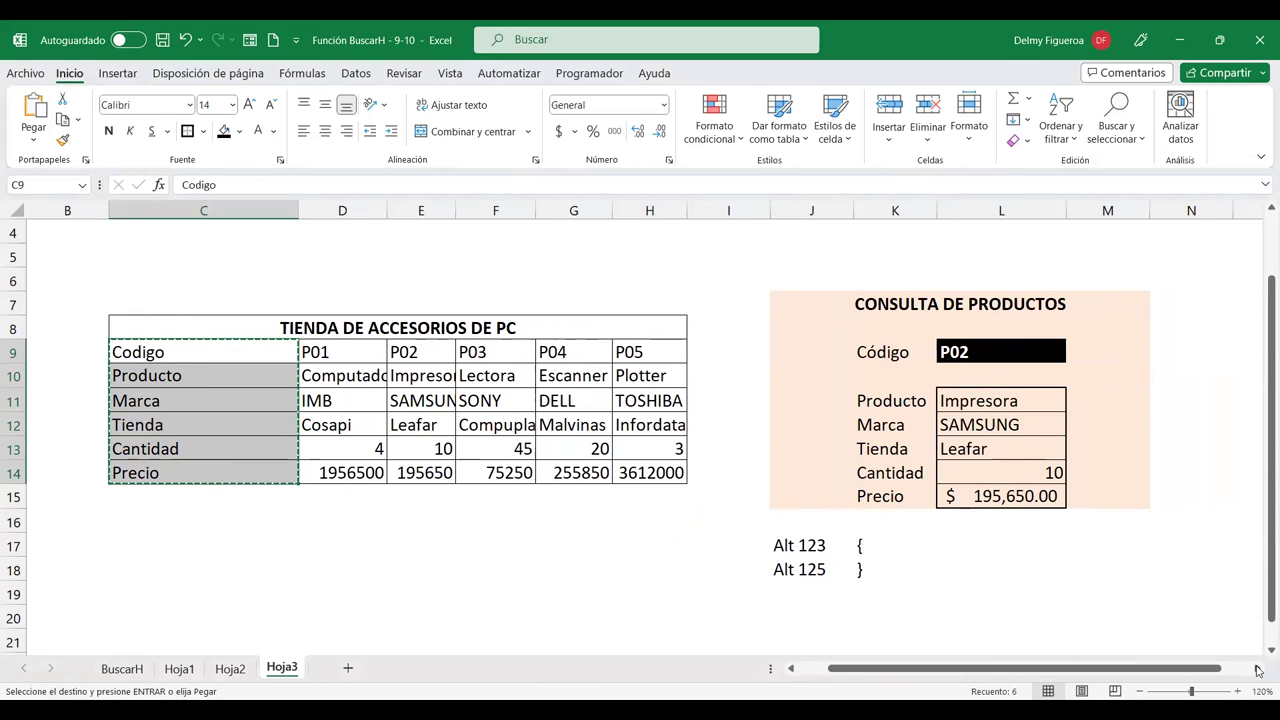
left_click(1258, 670)
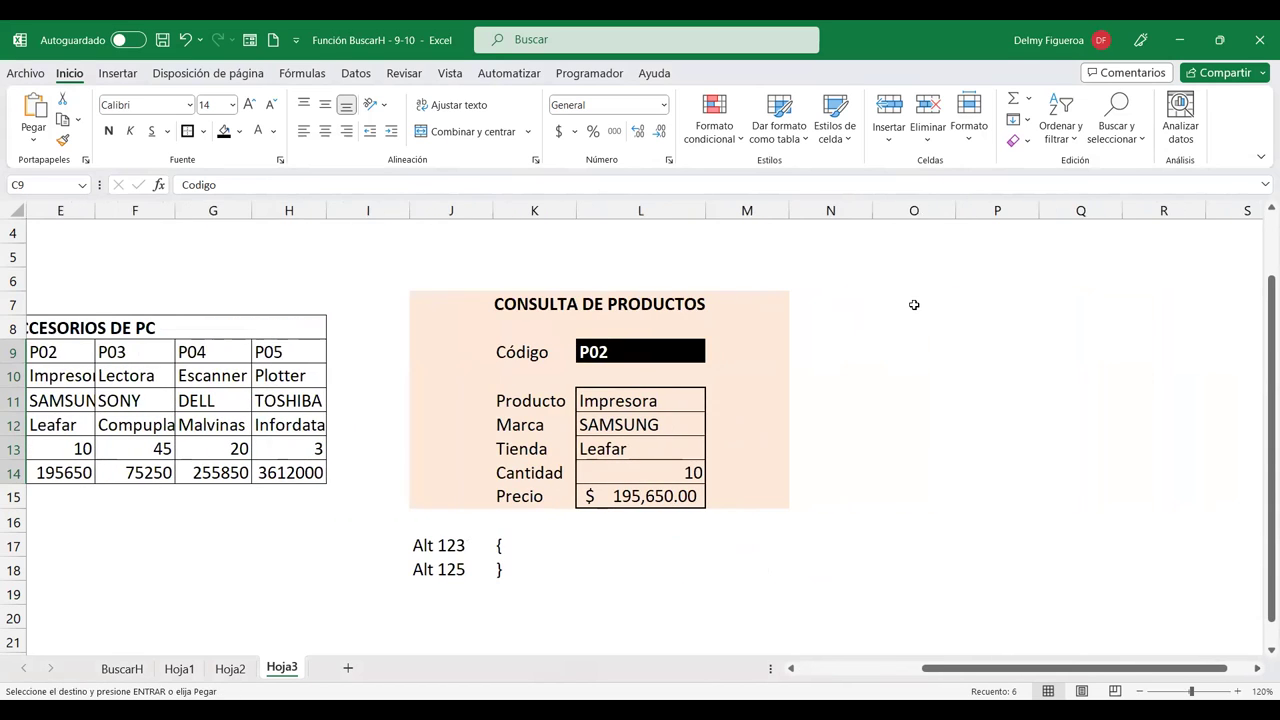
left_click(913, 305)
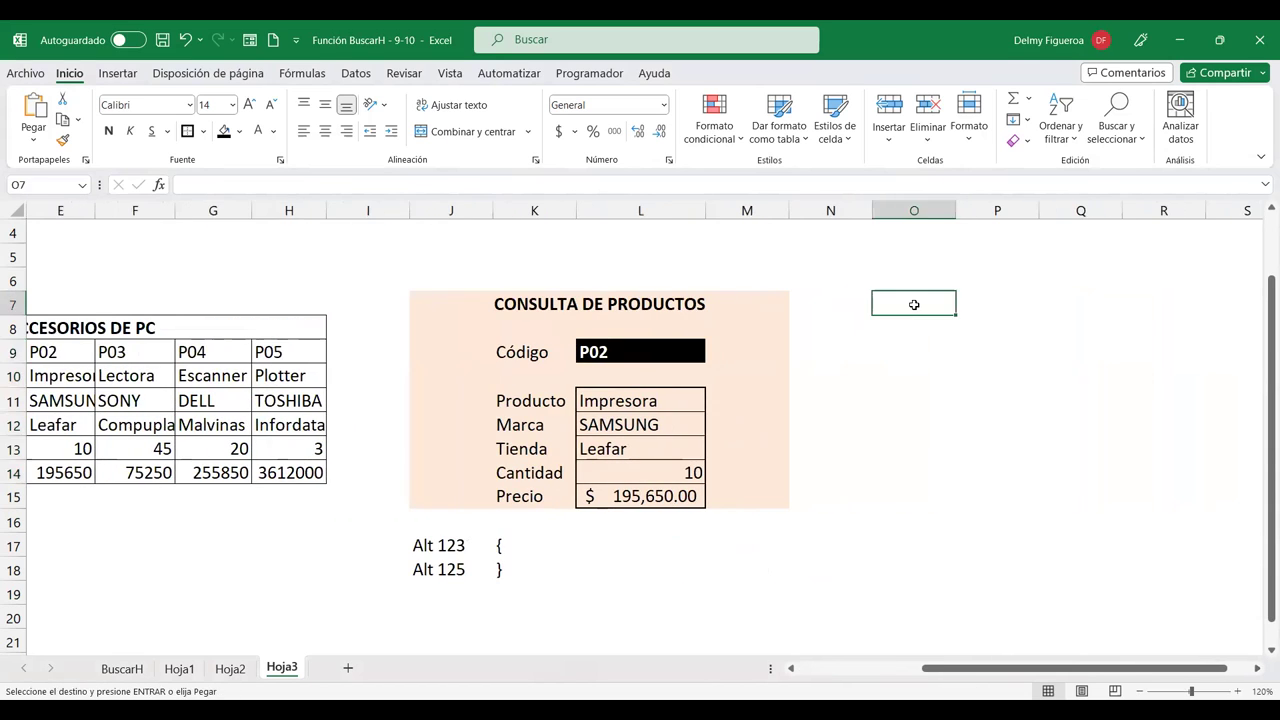
right_click(993, 312)
left_click(985, 310)
left_click(1004, 421)
left_click(1083, 445)
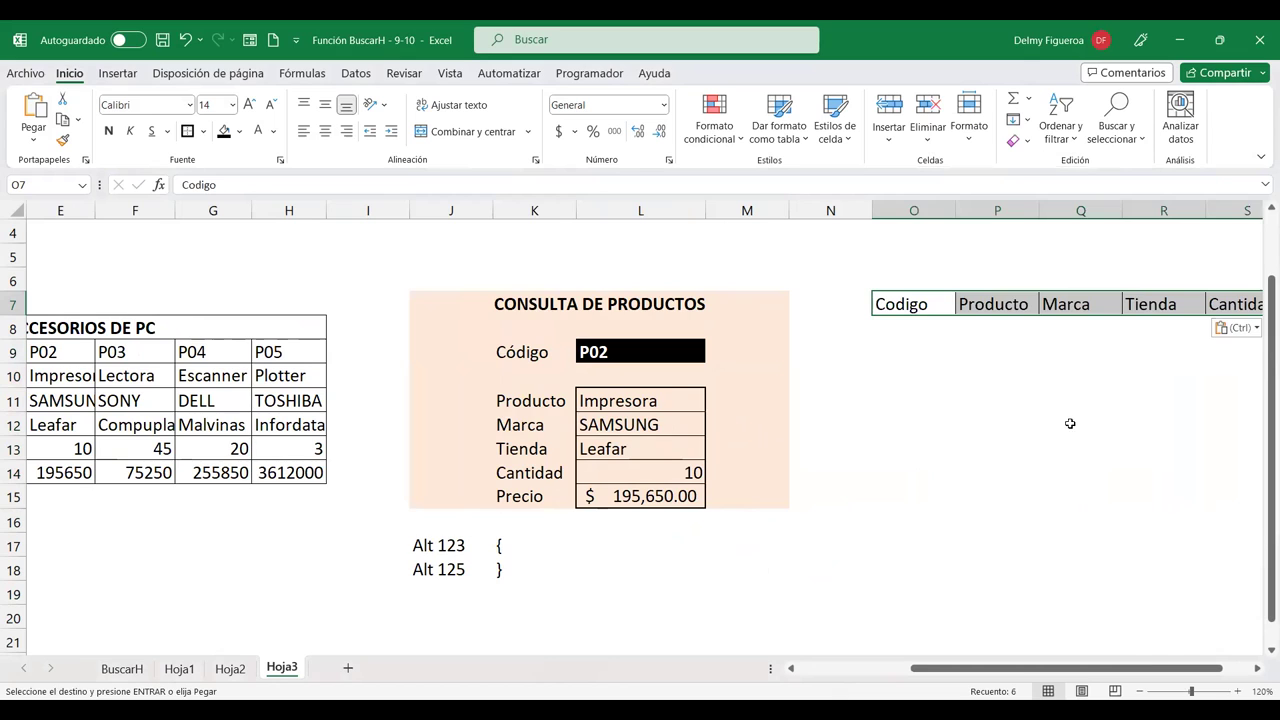
left_click(1257, 669)
left_click(1257, 669)
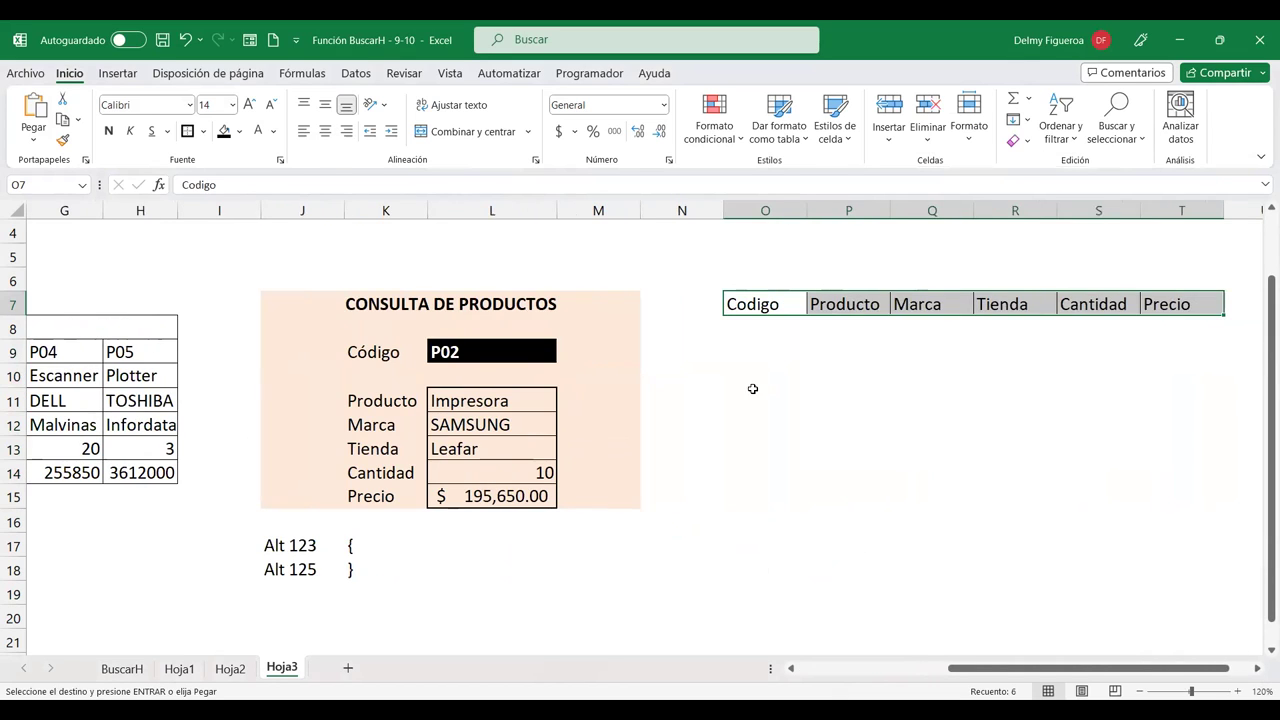
left_click(748, 335)
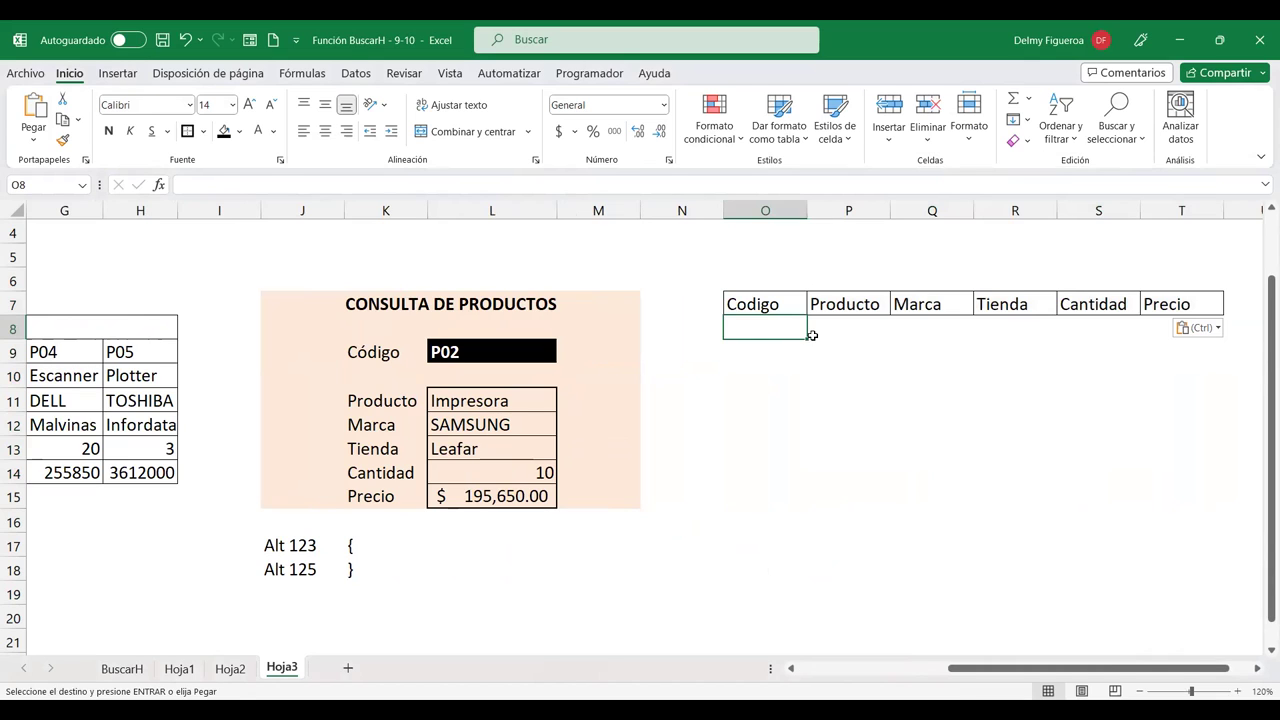
Enter code P02 in O8 and start a BUSCARH formula in P8 that looks up O8.
type("P02")
key("Return")
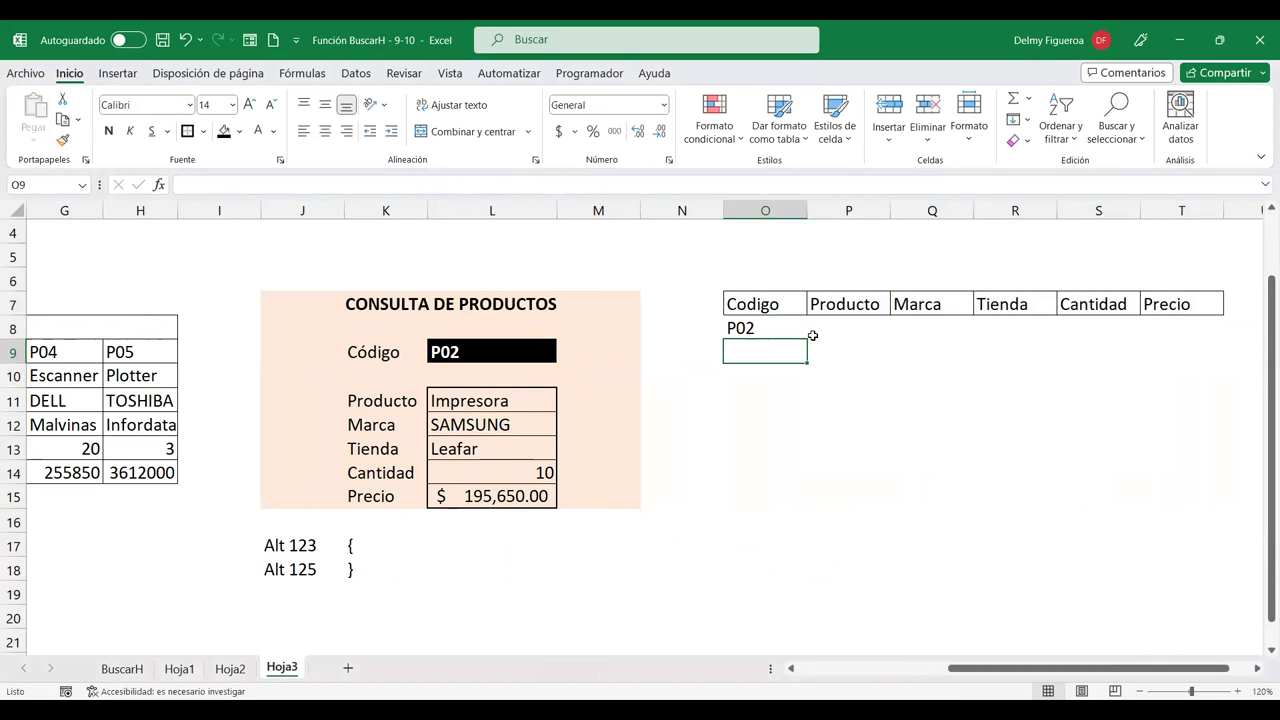
left_click(812, 337)
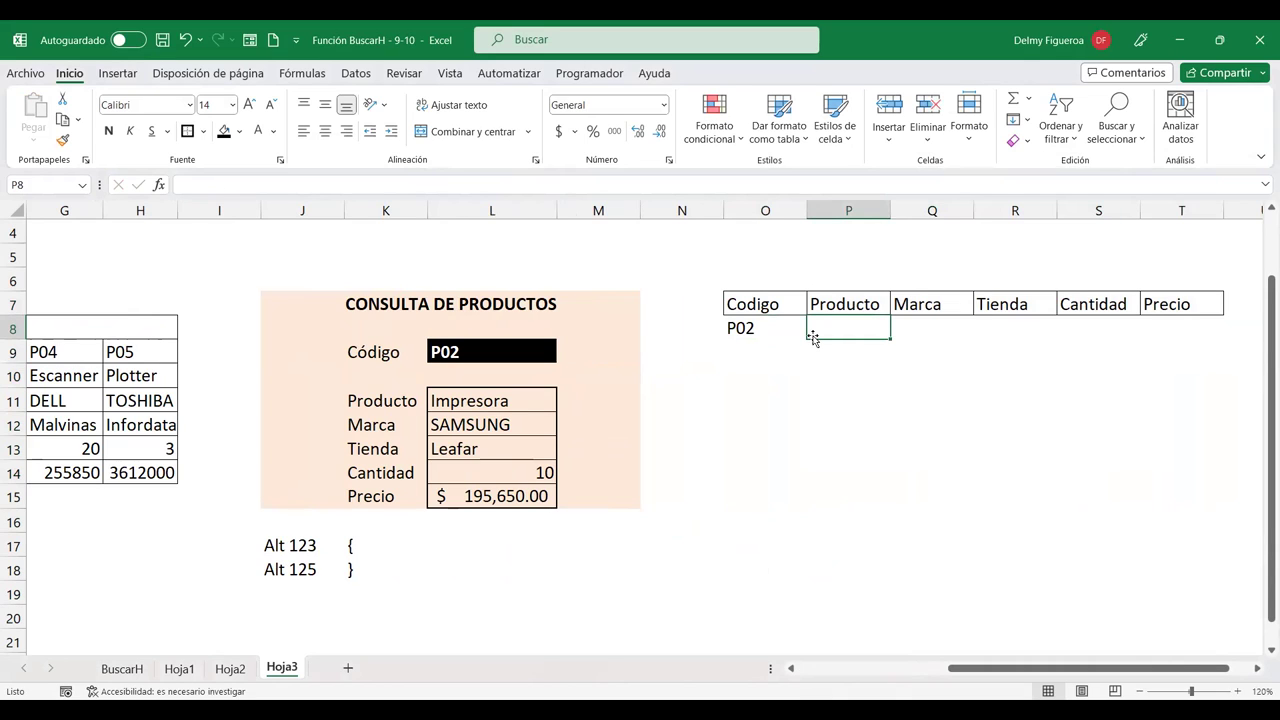
type("+")
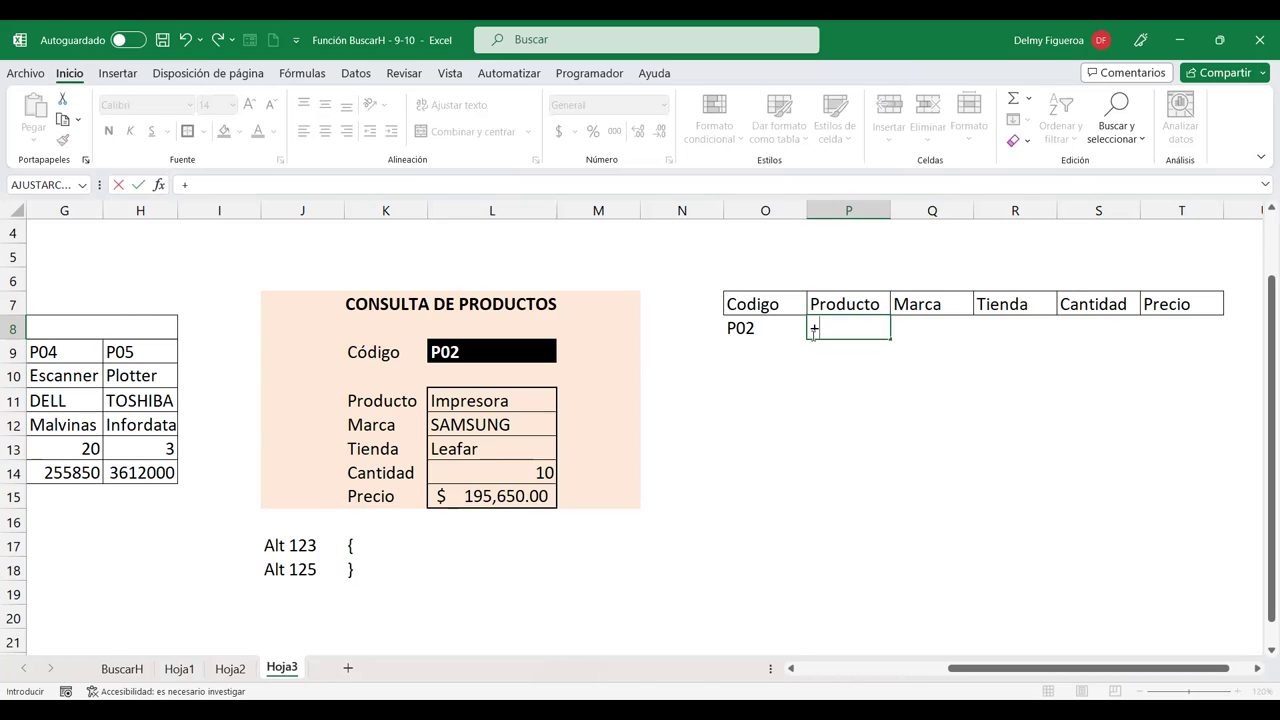
type("busc")
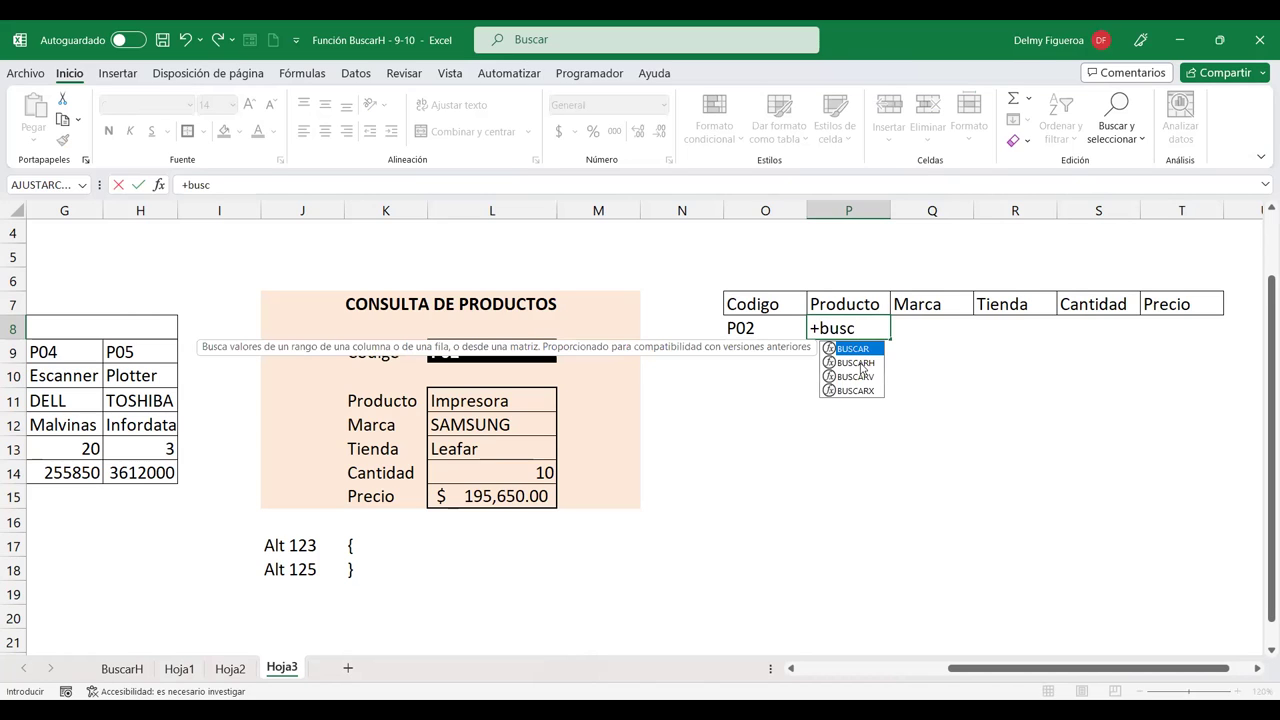
double_click(857, 363)
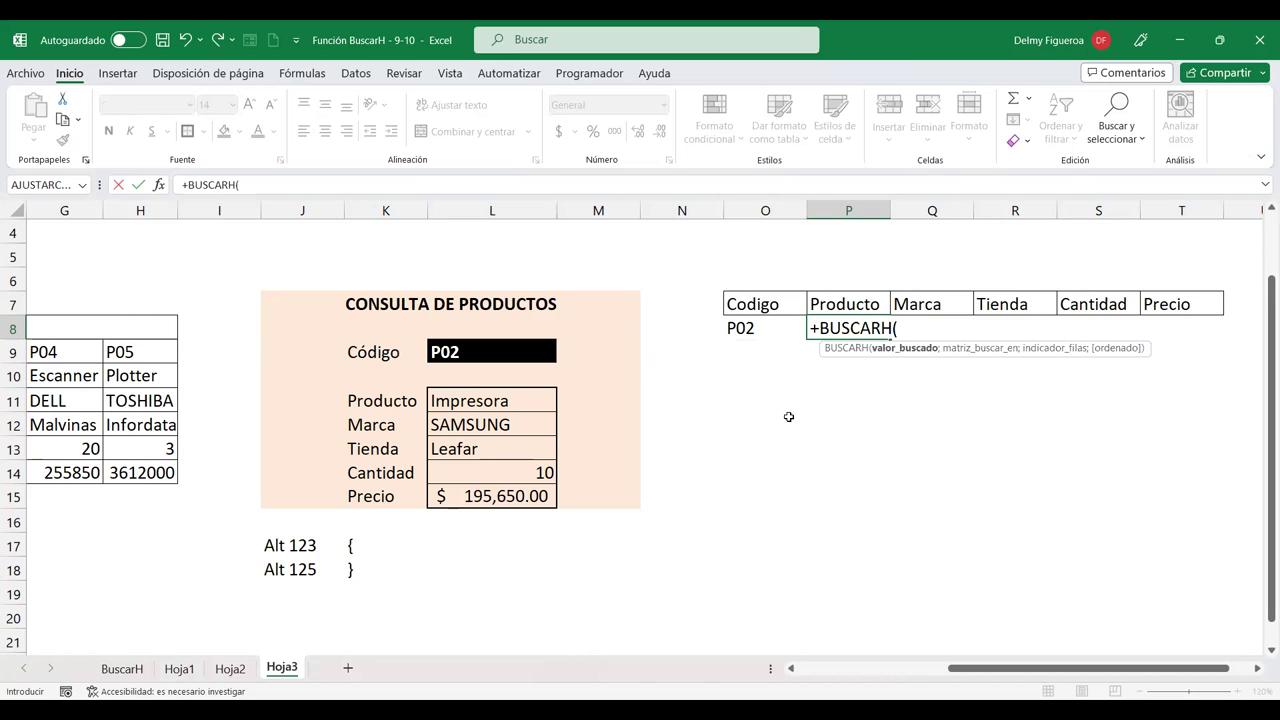
left_click(752, 328)
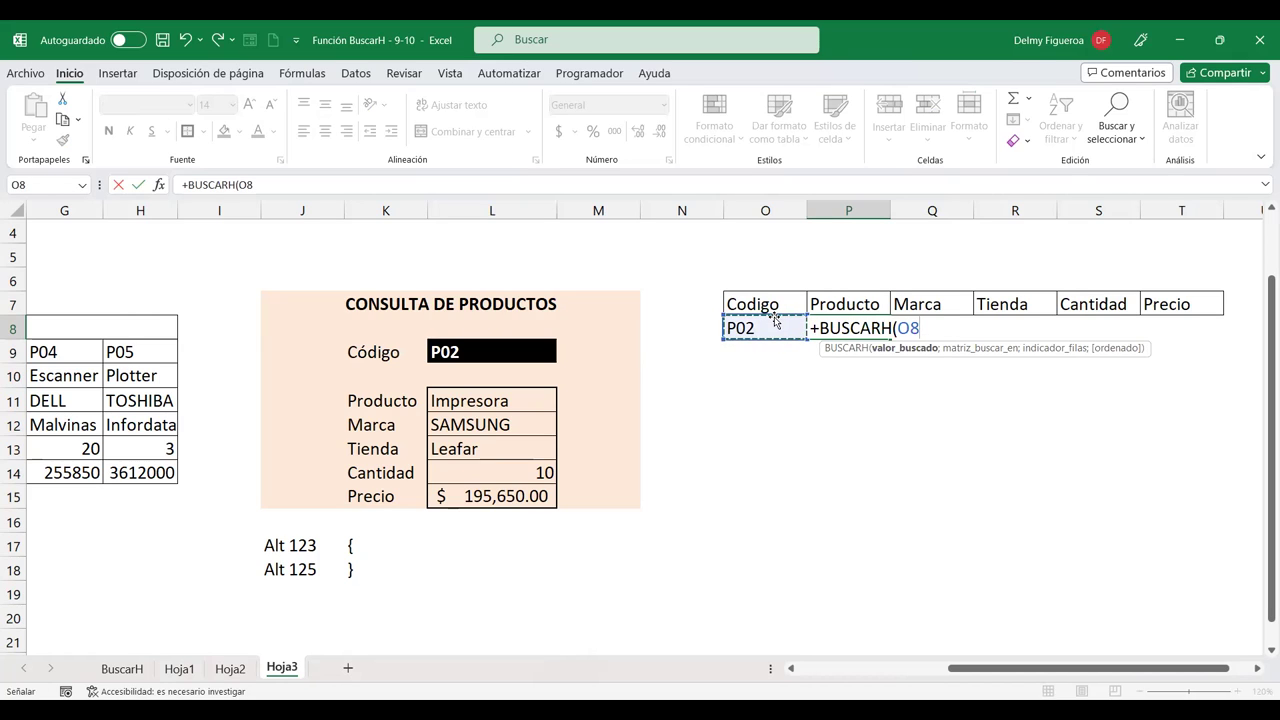
type(";")
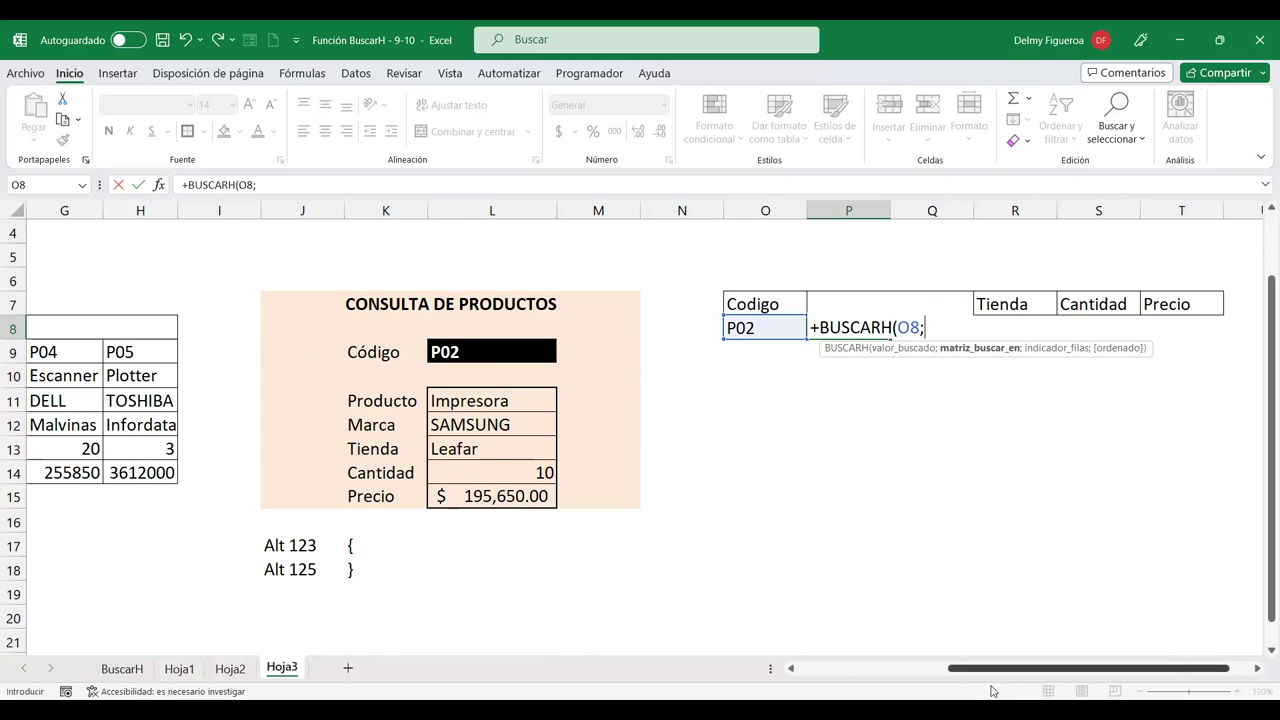
Give the lookup the table range C9:H14 and commit it, which shows #¡VALOR! for now.
scroll(990, 668, "left", 3)
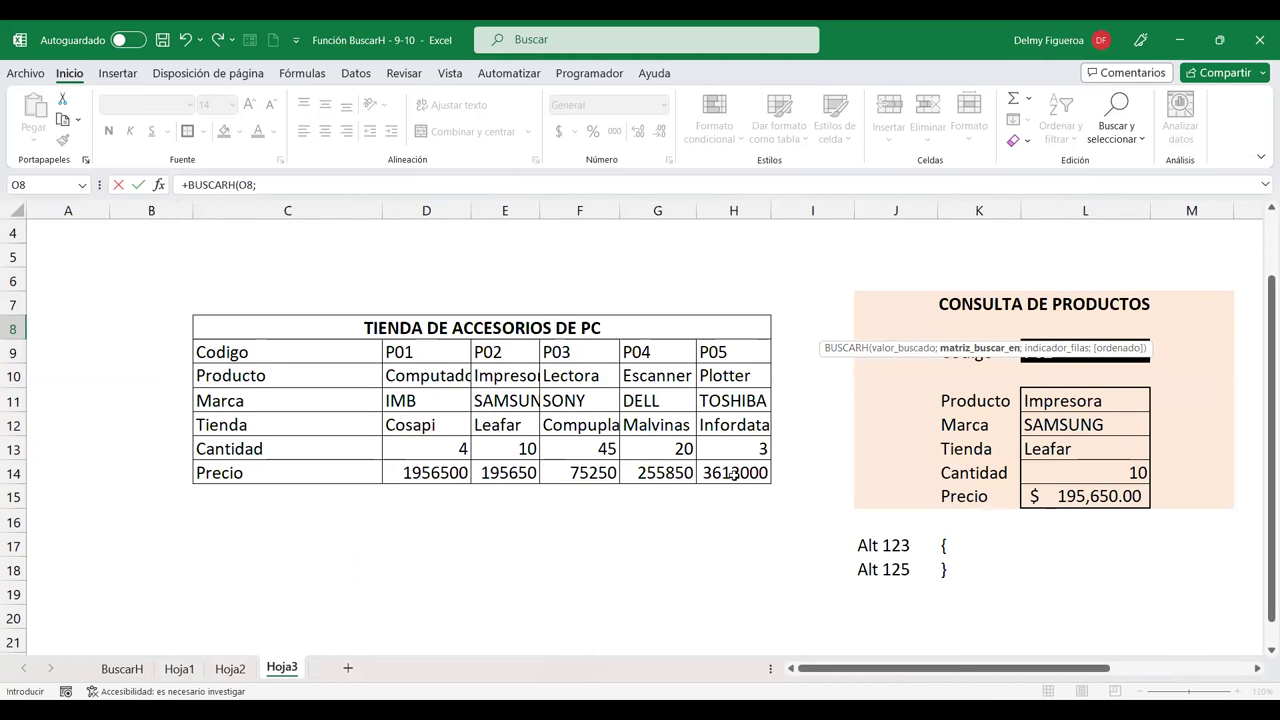
left_click_drag(290, 352, 733, 475)
scroll(1235, 688, "right", 3)
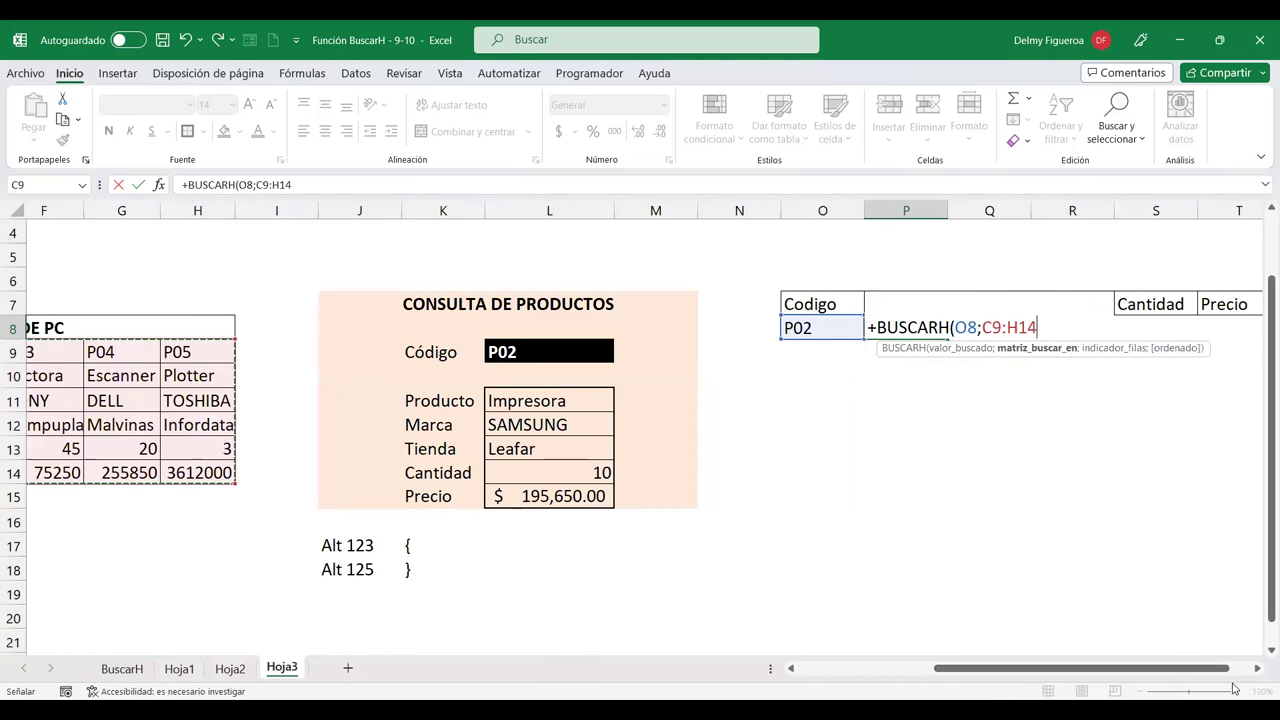
left_click(1257, 669)
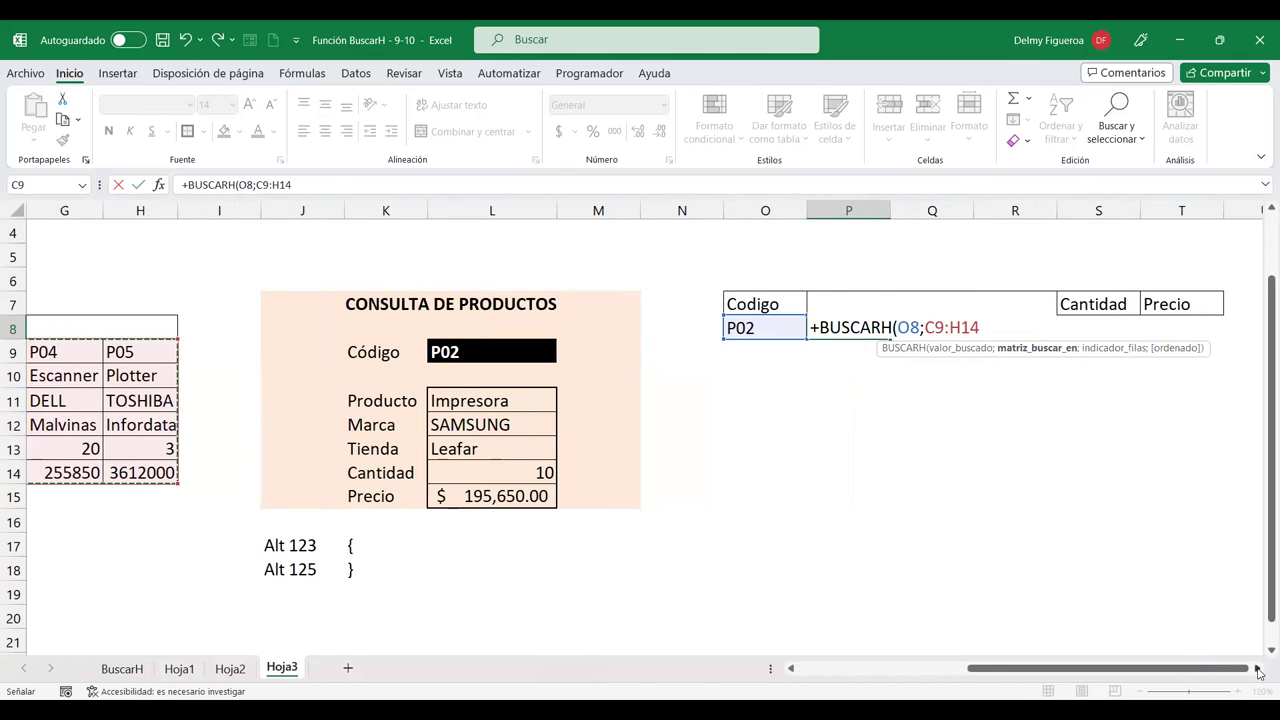
scroll(1257, 672, "right", 2)
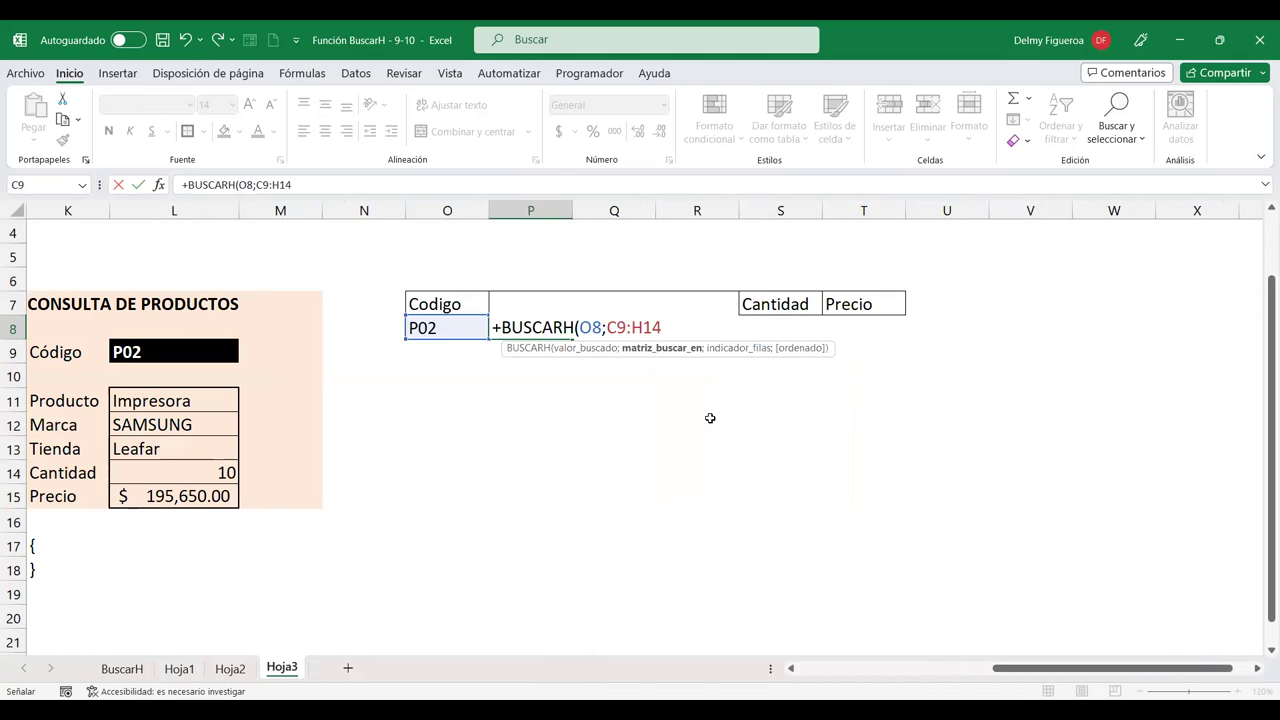
type(";")
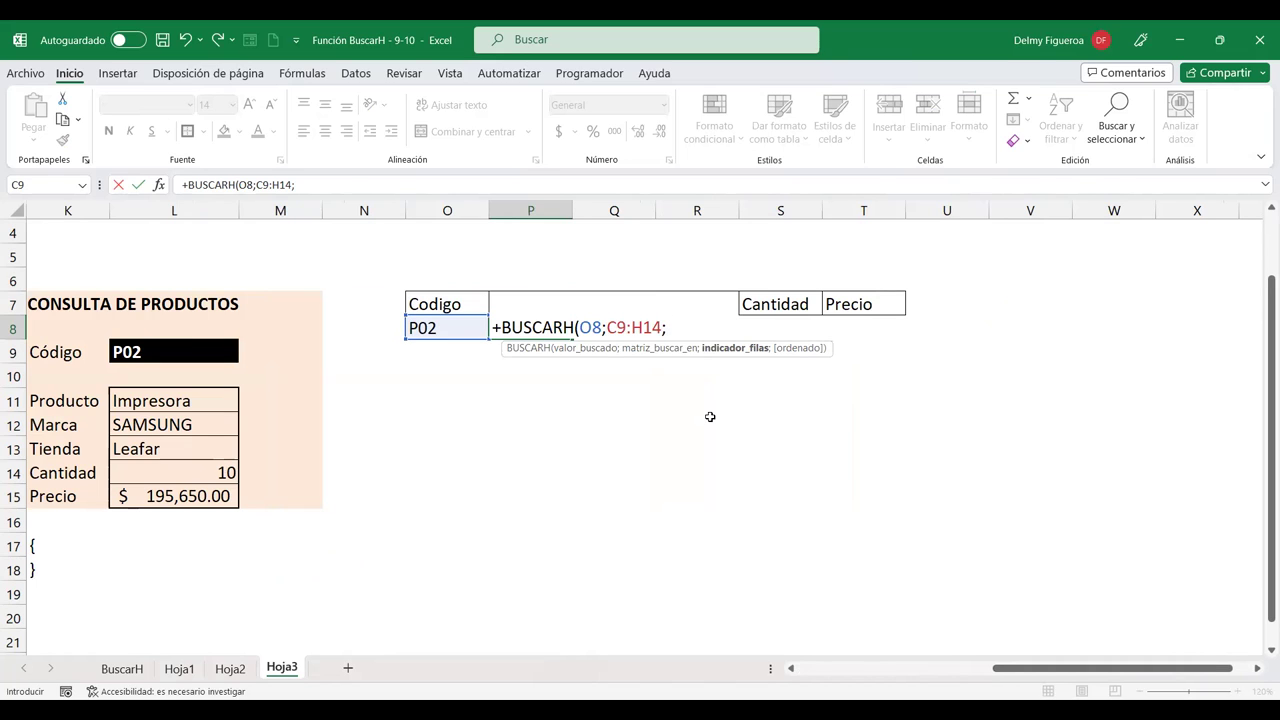
type(")")
key("Return")
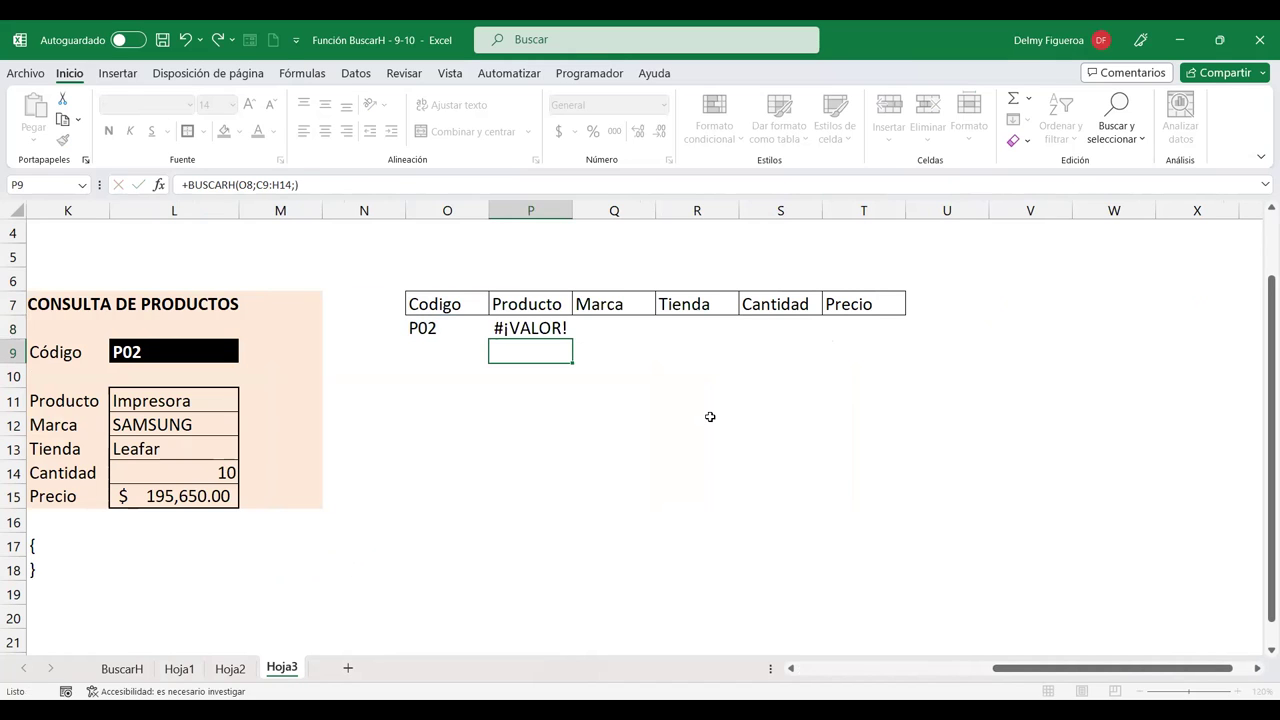
Add row array {2,3,4,5,6} to P8's BUSCARH, spilling Impresora, SAMSUNG, Leafar, 10, 195650 across P8:T8.
left_click(190, 400)
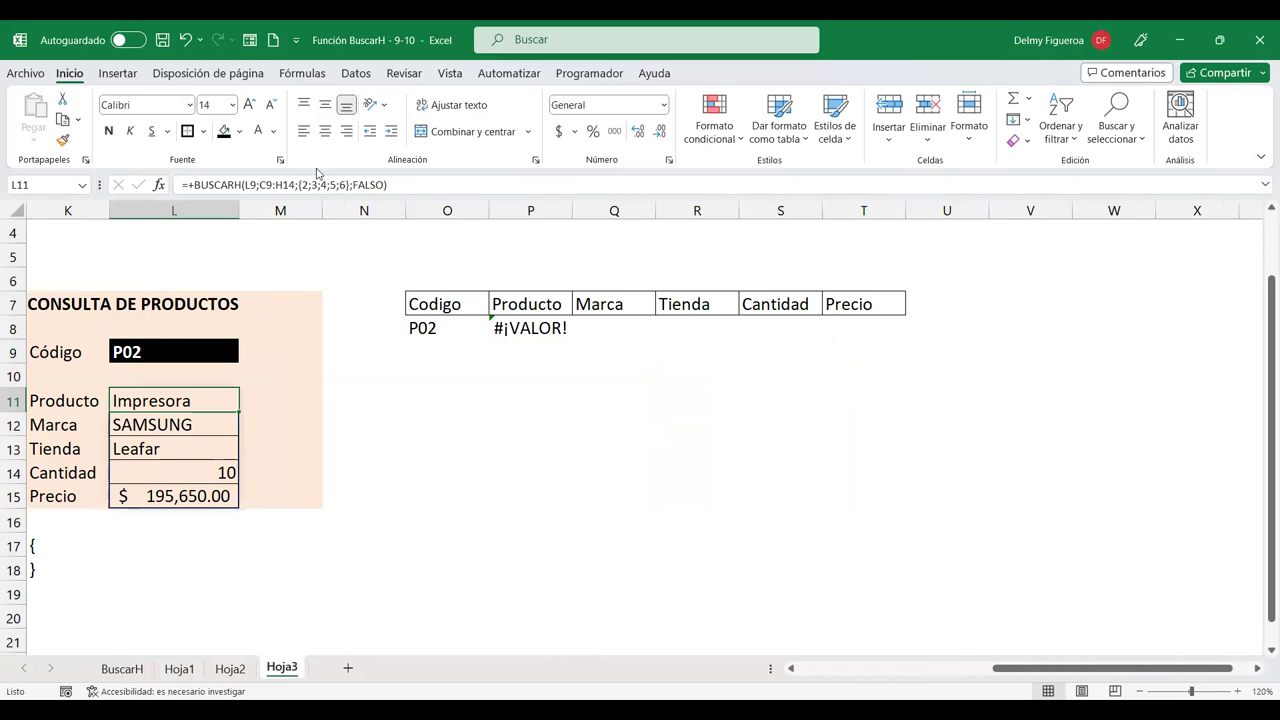
double_click(550, 328)
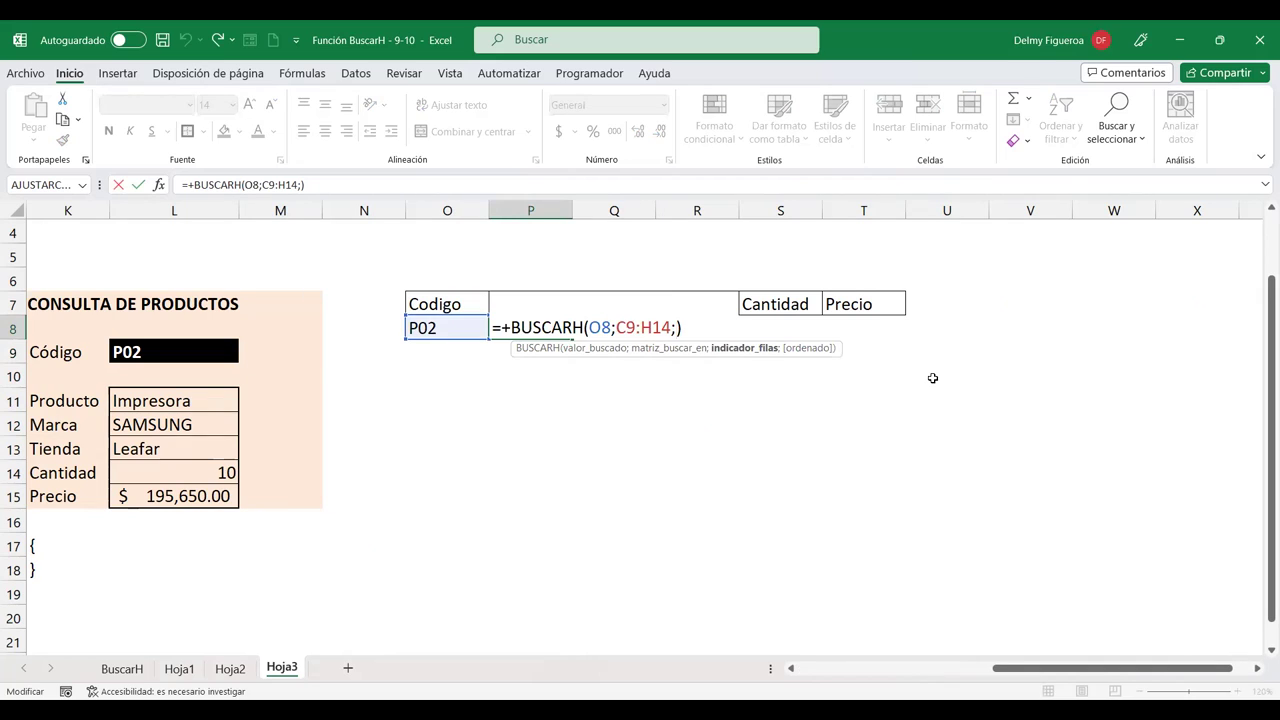
type("{")
type("2")
type(",3,4,5,6")
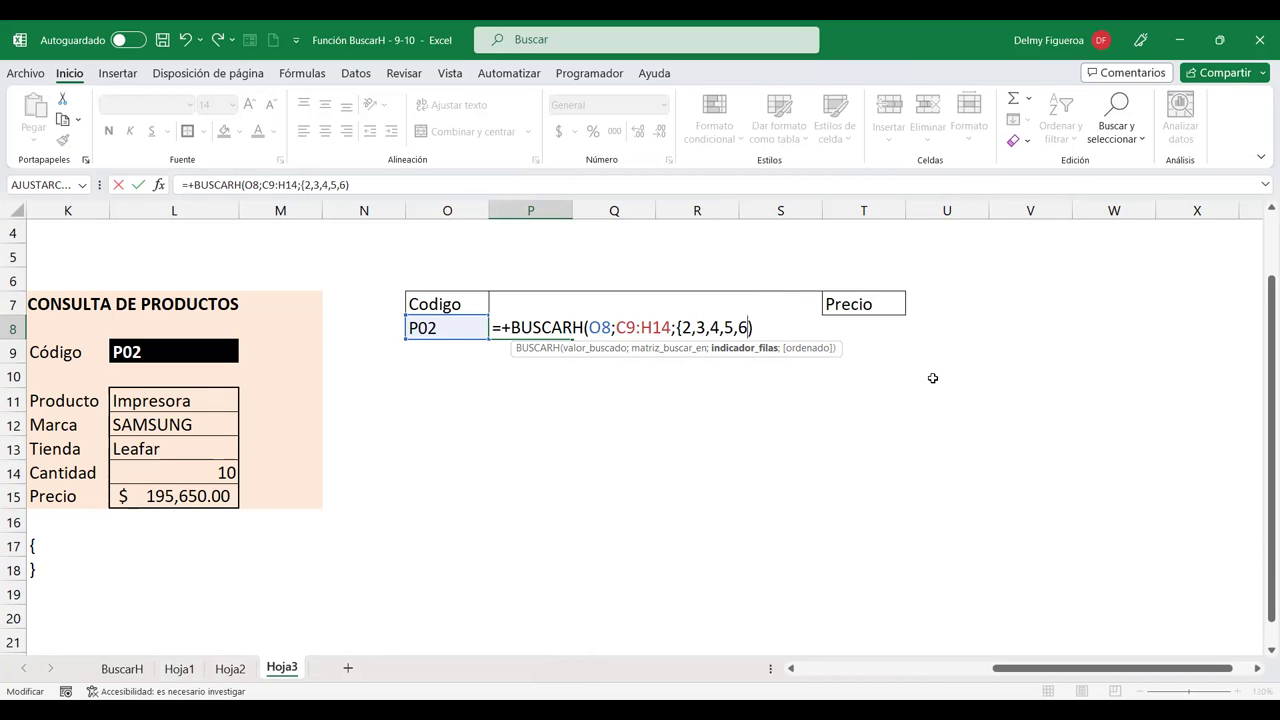
key("Right")
key("Right")
key("Left")
type("}")
type(";")
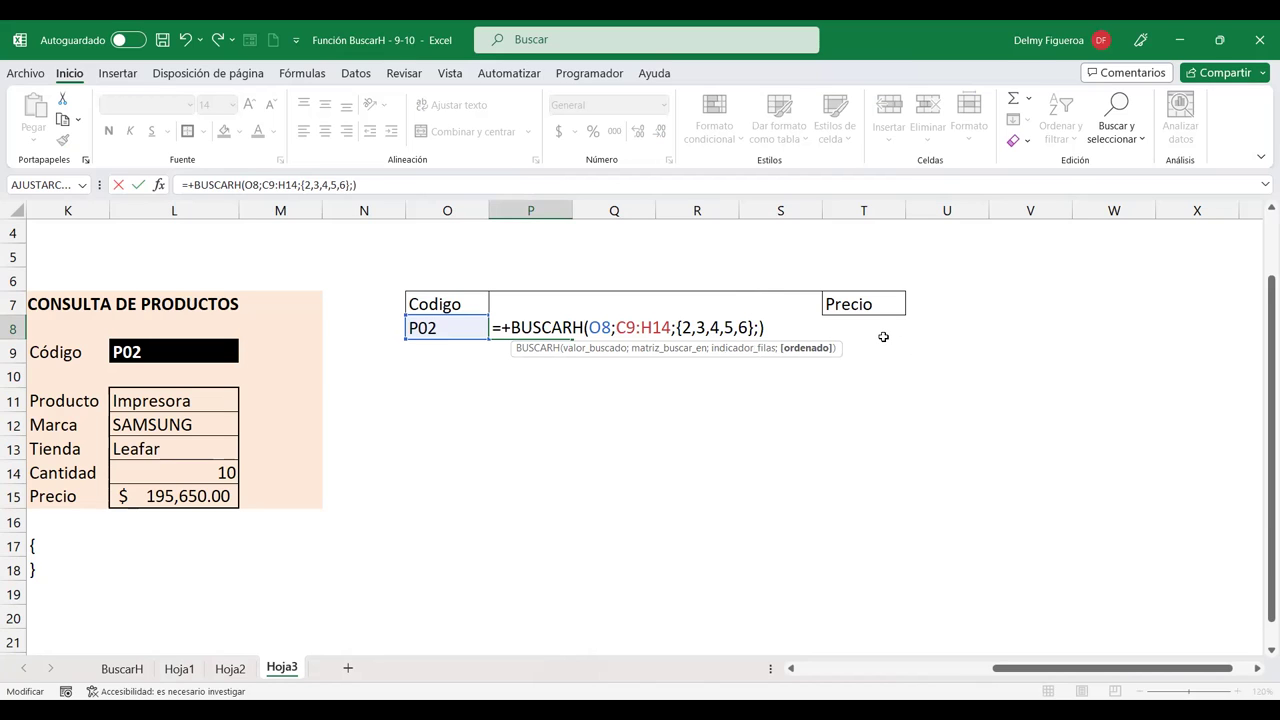
key("Return")
key("Up")
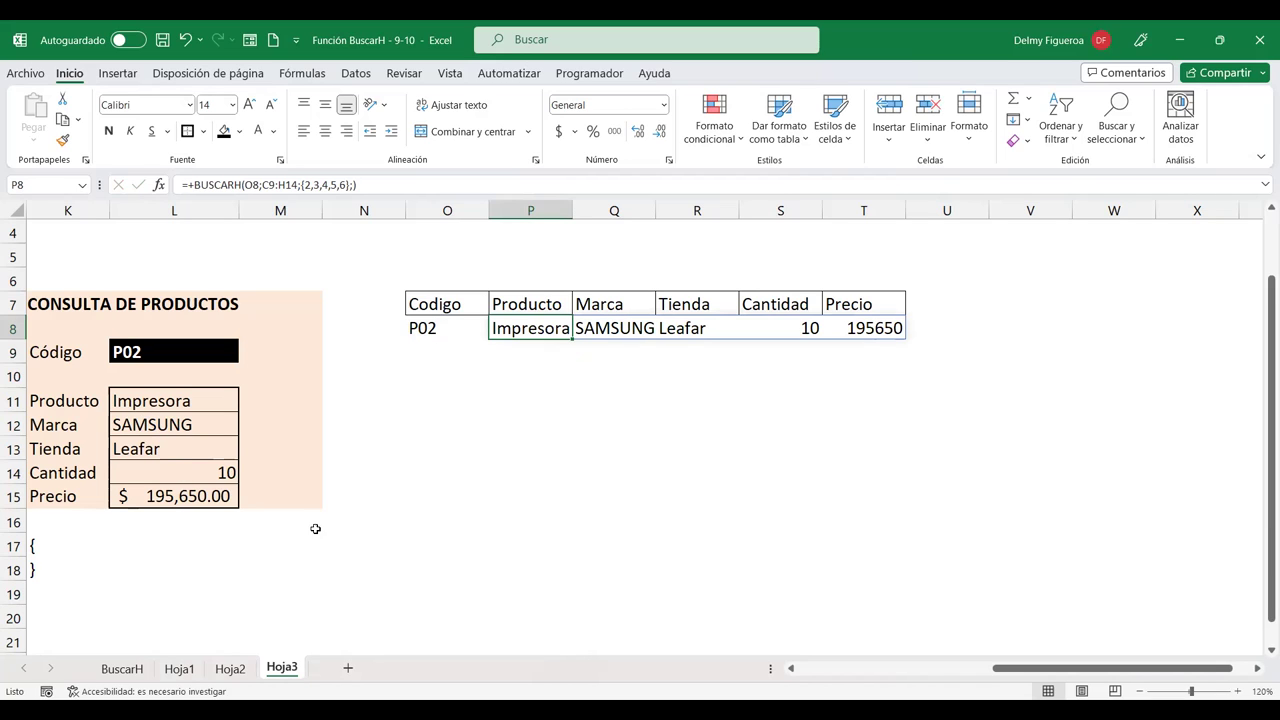
Format T8's Precio result as accounting currency ($ 195,650.00) and re-commit P8's formula unchanged.
left_click(868, 328)
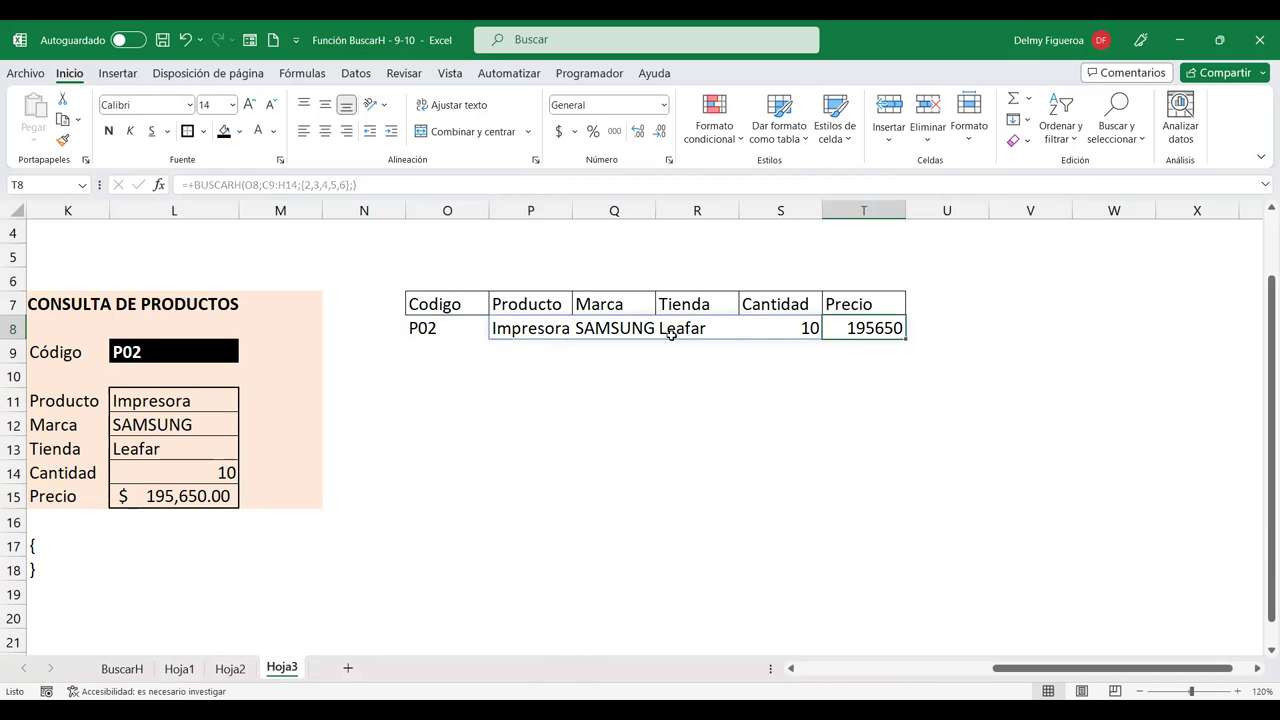
left_click(558, 131)
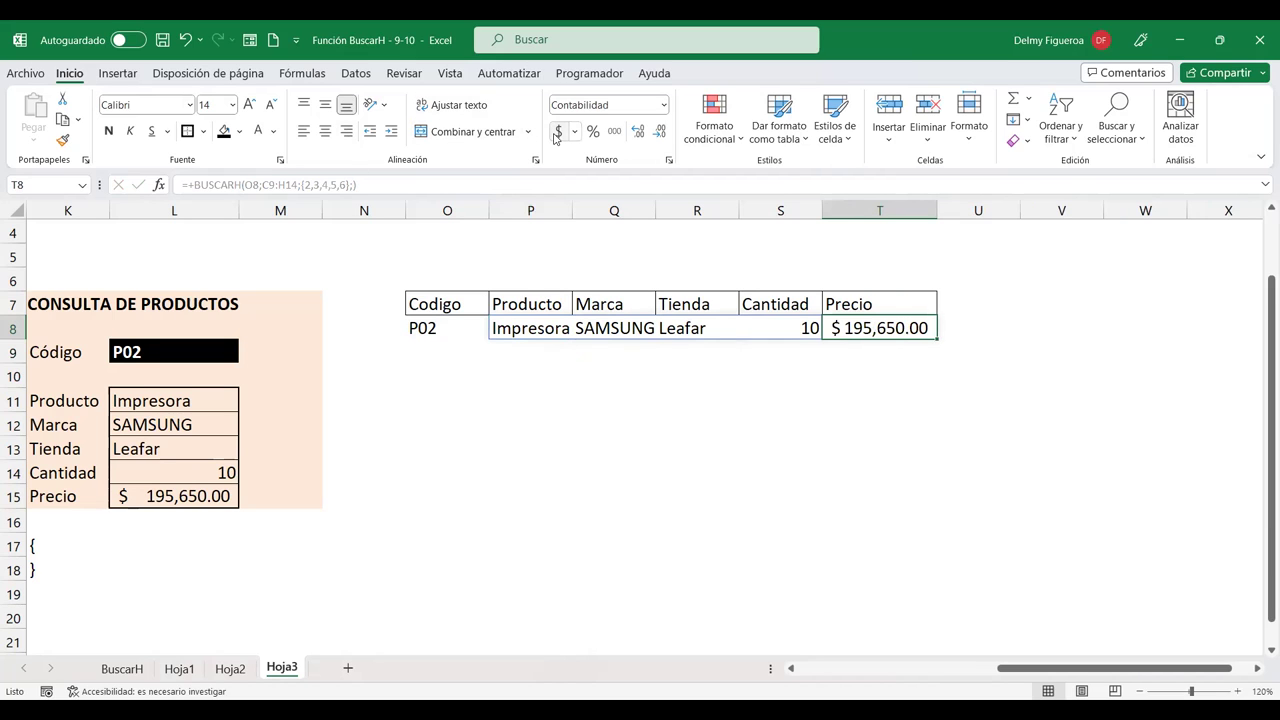
double_click(533, 330)
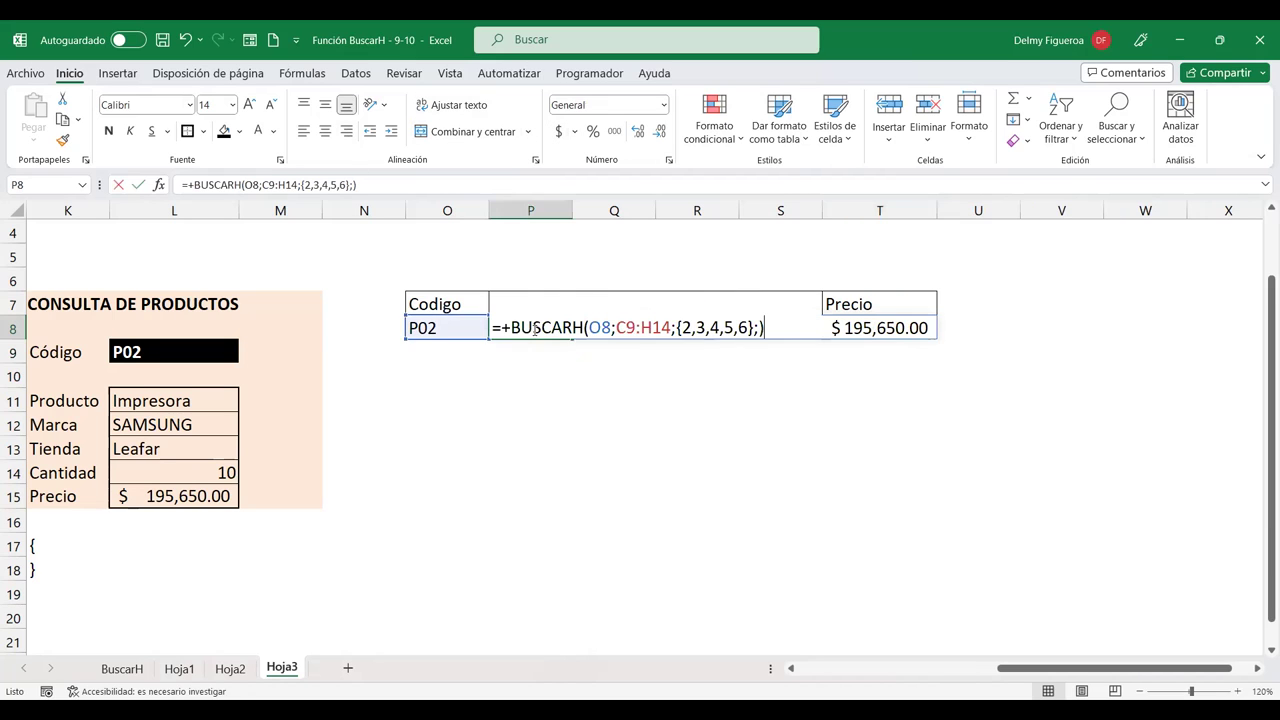
left_click(697, 324)
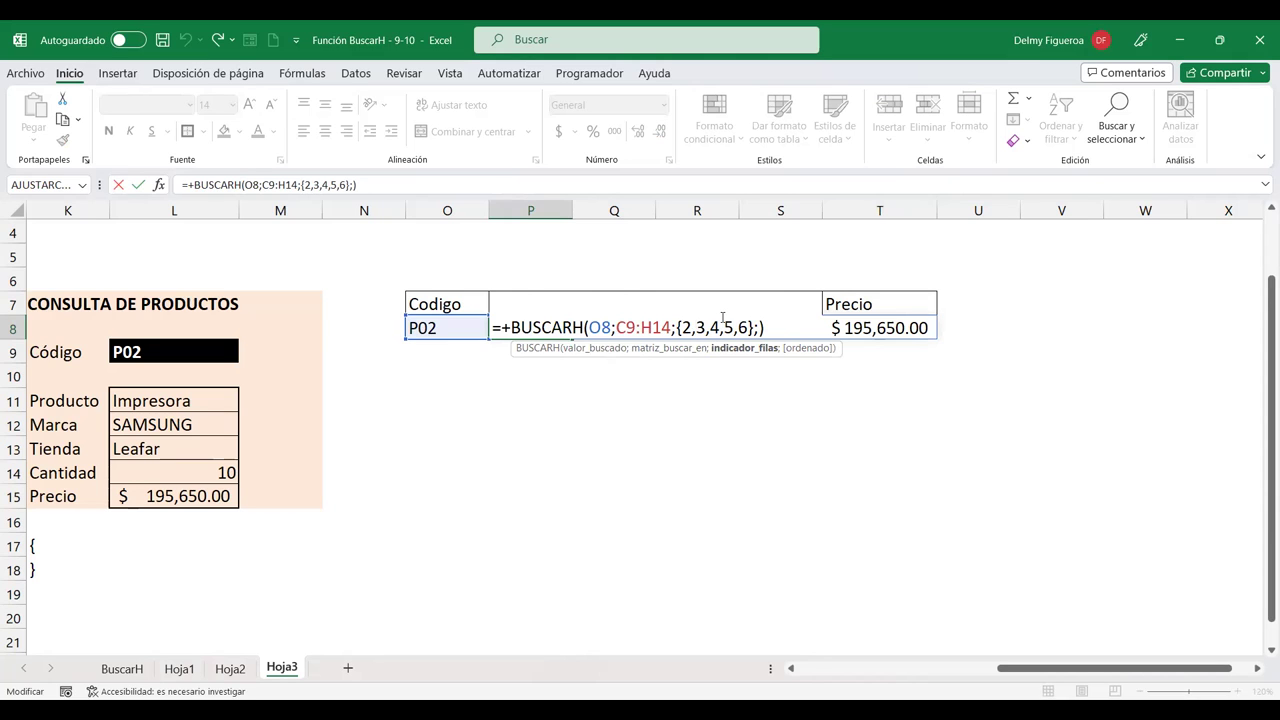
key("Return")
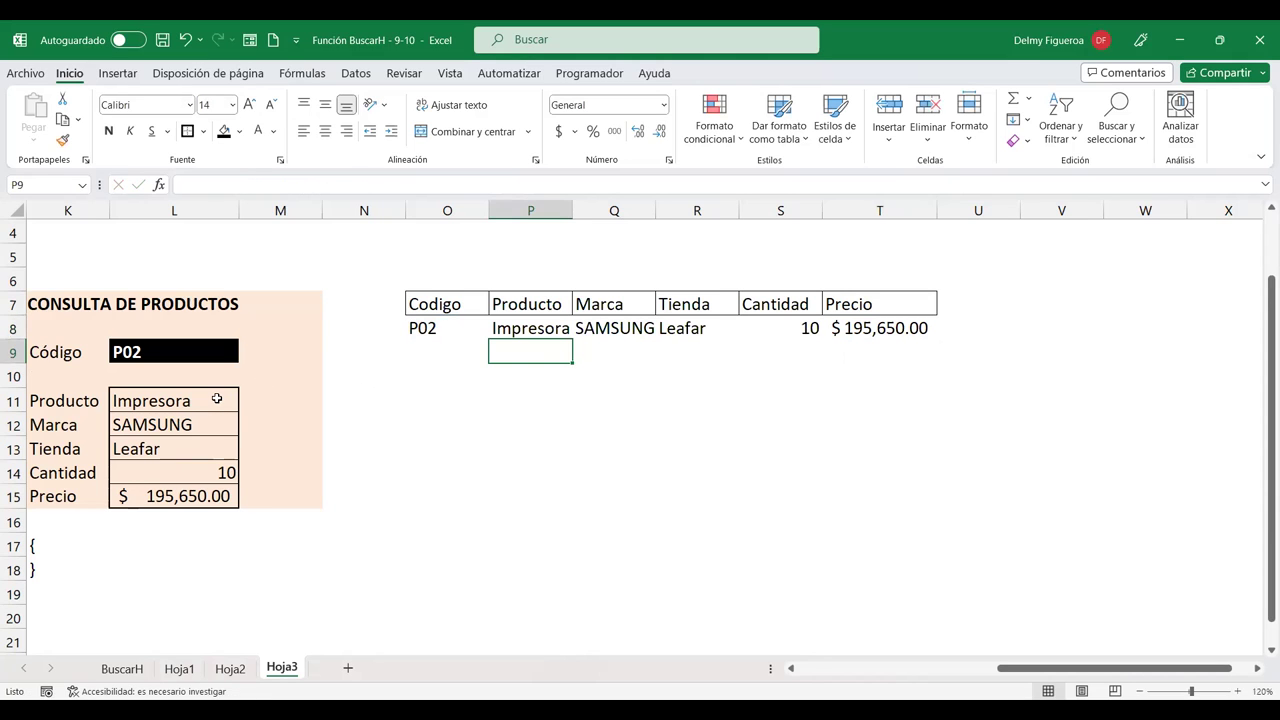
Compare L11's lookup formula with P8's BUSCARH, then re-commit P8 so results spill across row 8.
left_click(216, 399)
double_click(216, 399)
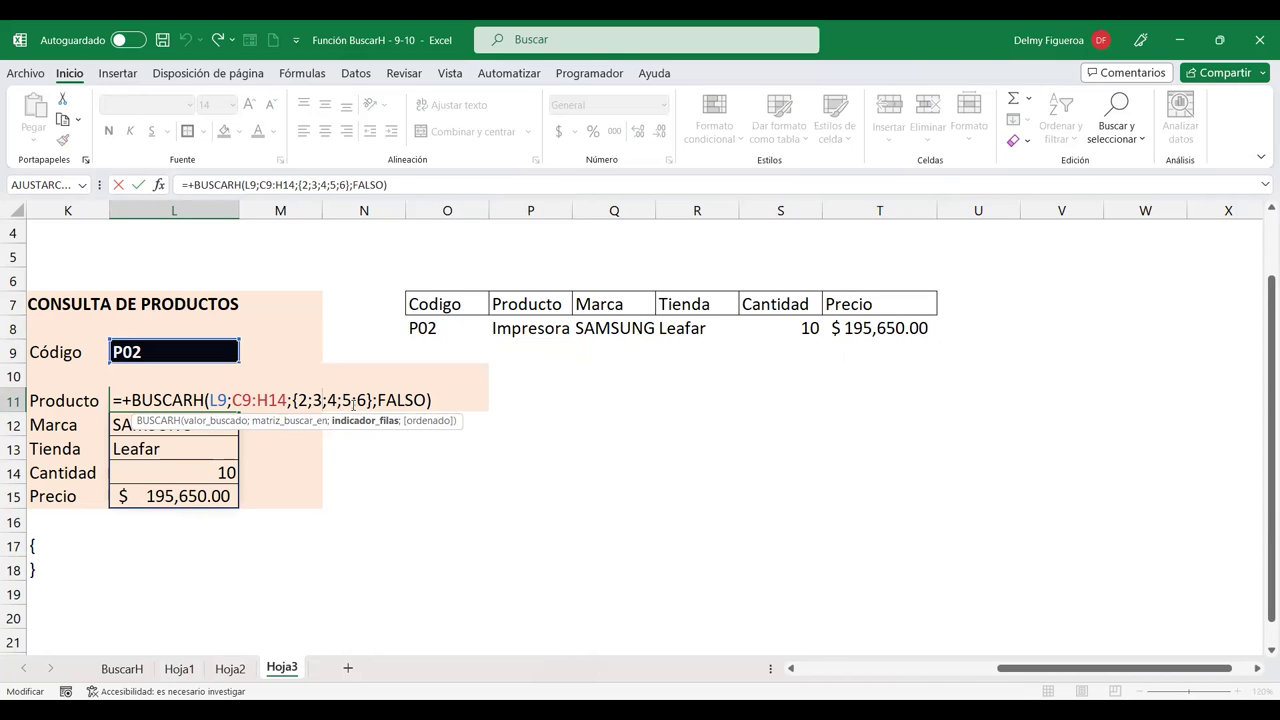
key("Escape")
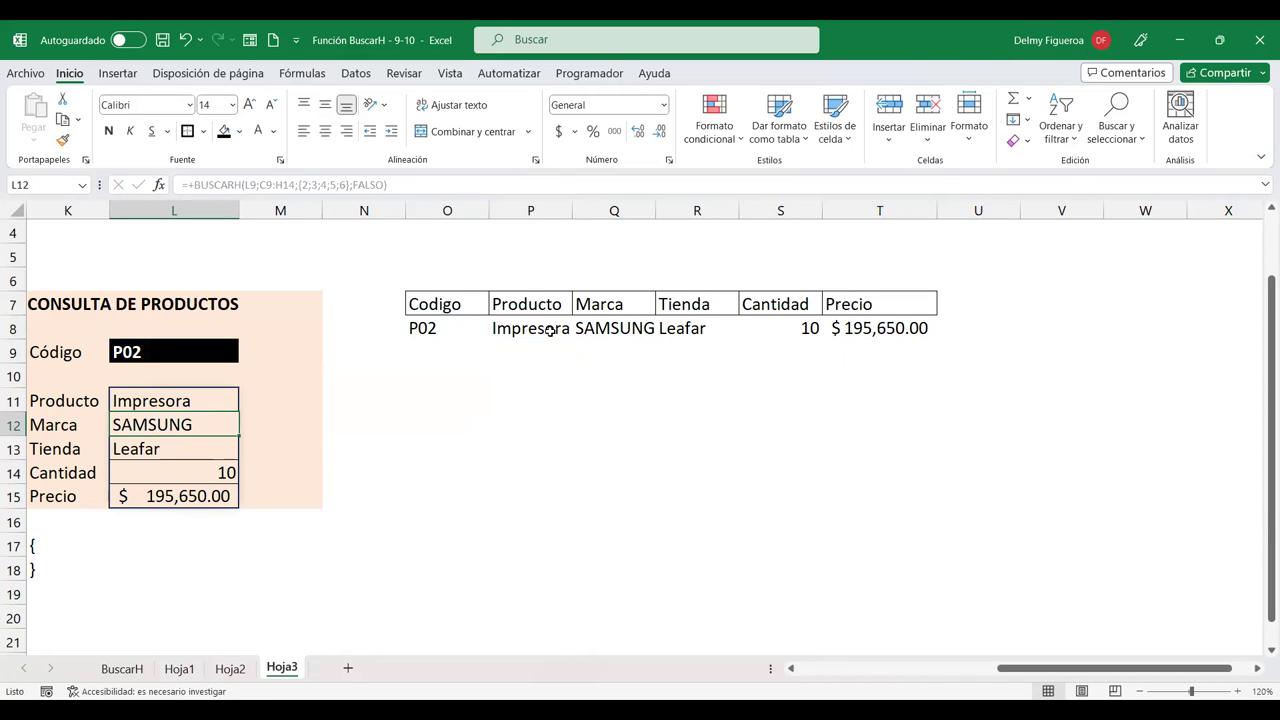
double_click(551, 330)
double_click(551, 330)
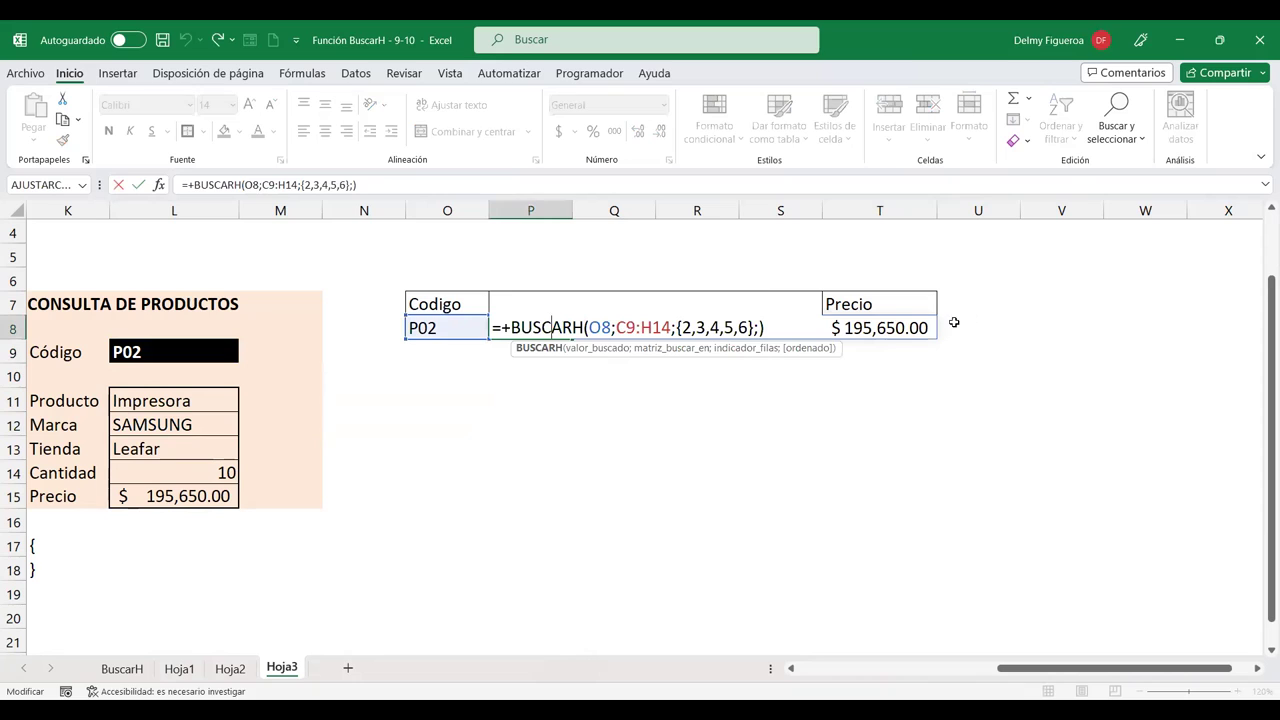
left_click(711, 328)
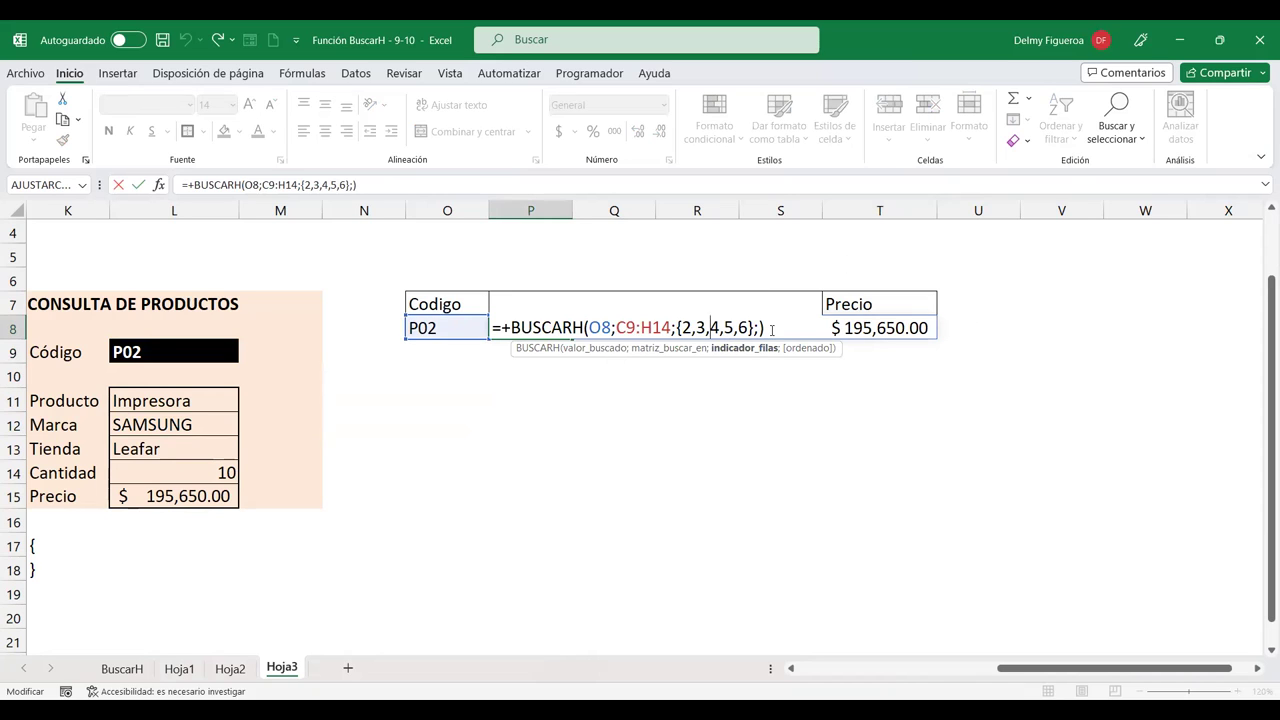
key("Return")
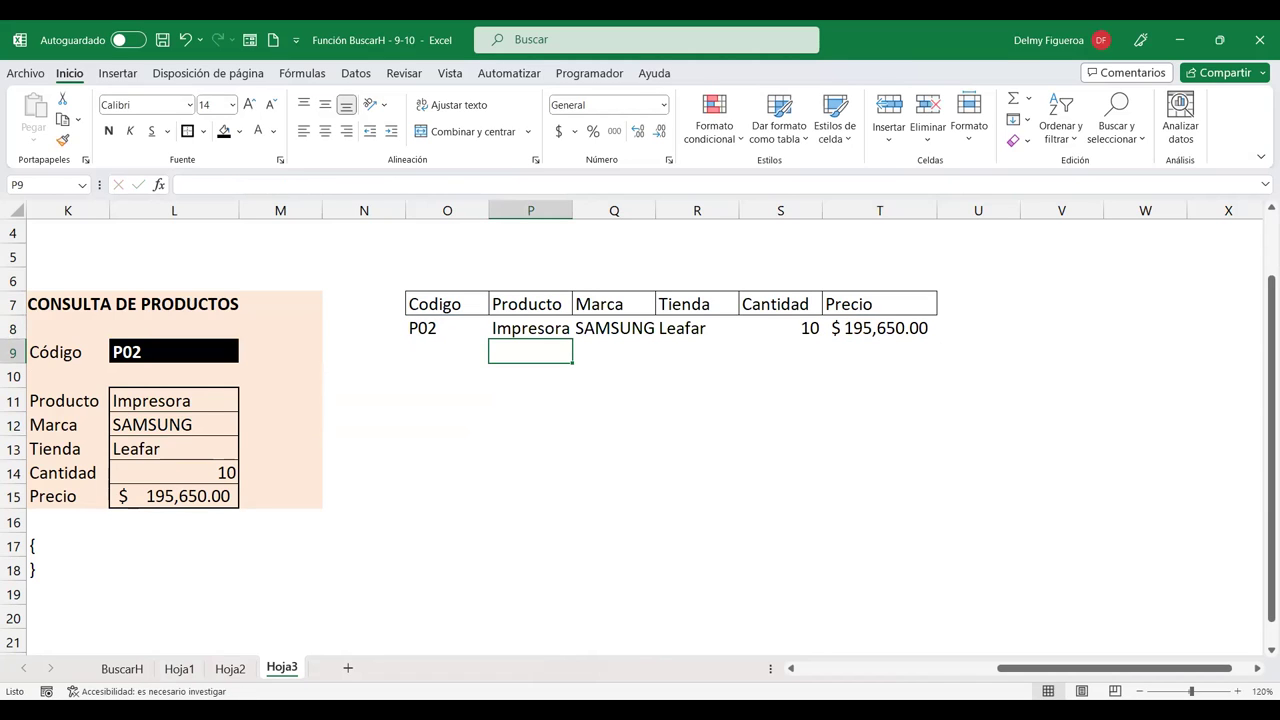
Review the query range O7:T8, recheck L11's formula, and re-enter P8's formula unchanged.
left_click(419, 485)
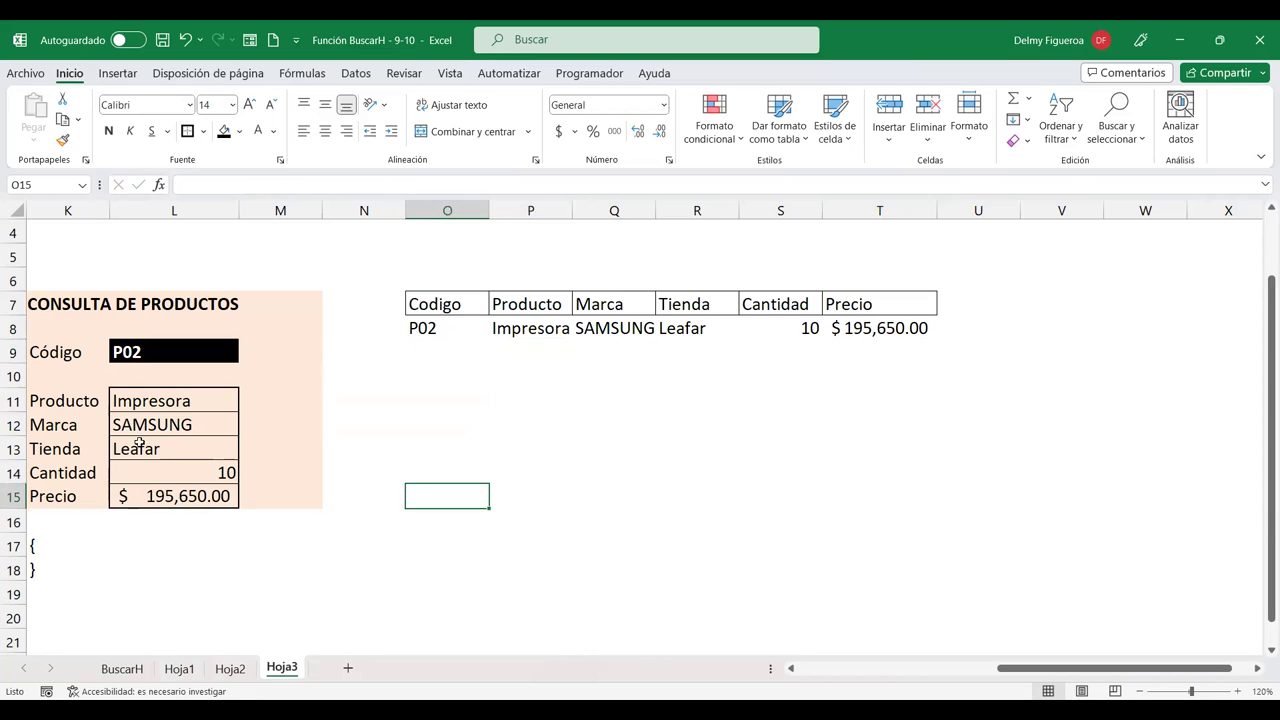
left_click_drag(463, 294, 886, 328)
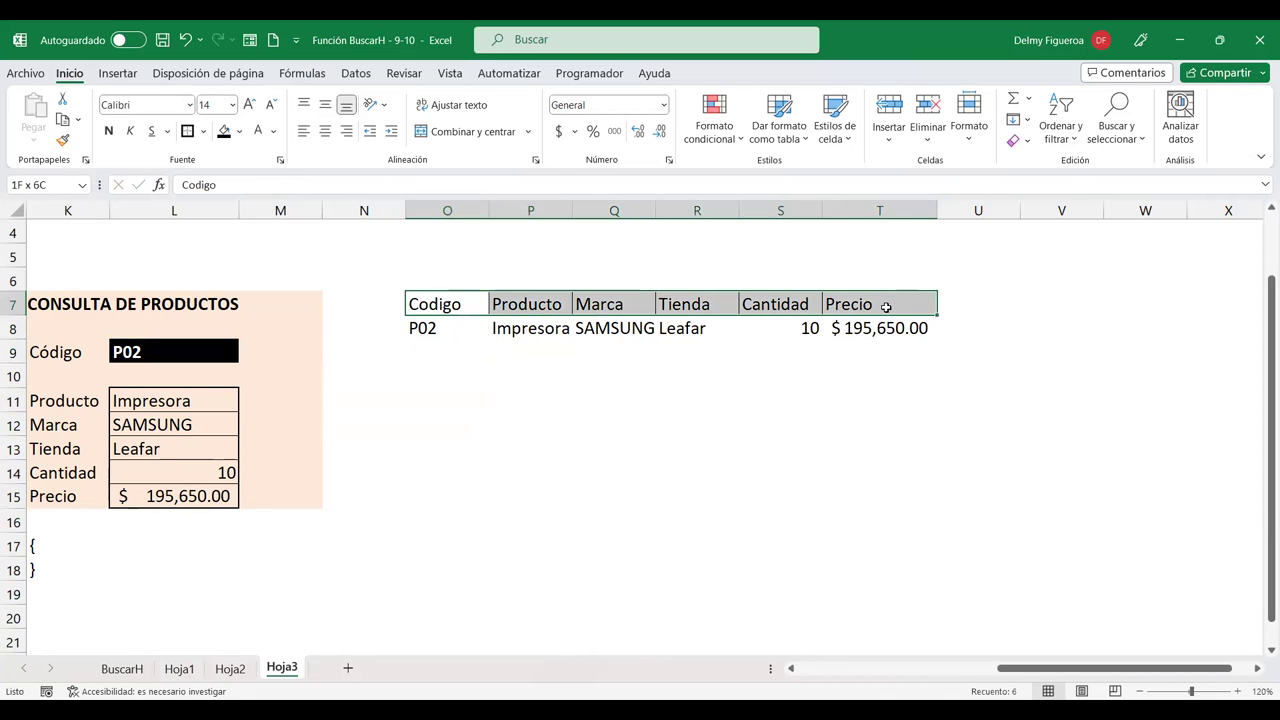
left_click(757, 449)
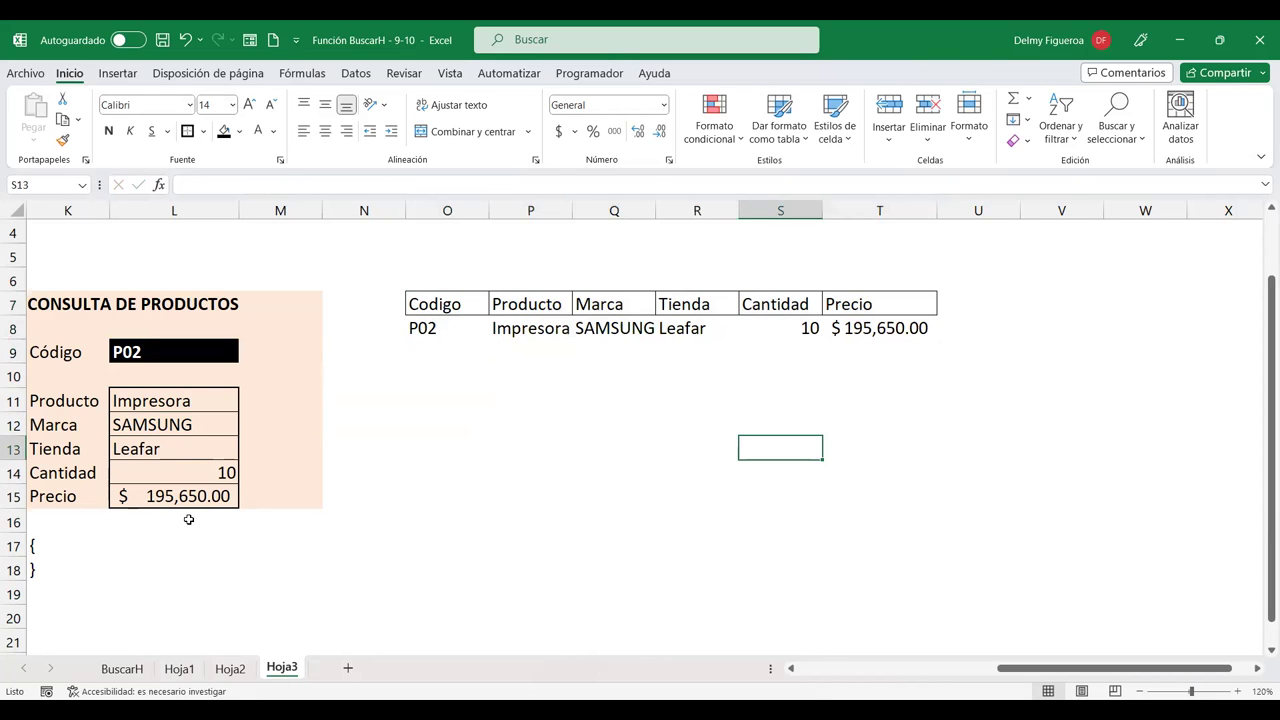
left_click(196, 400)
double_click(196, 400)
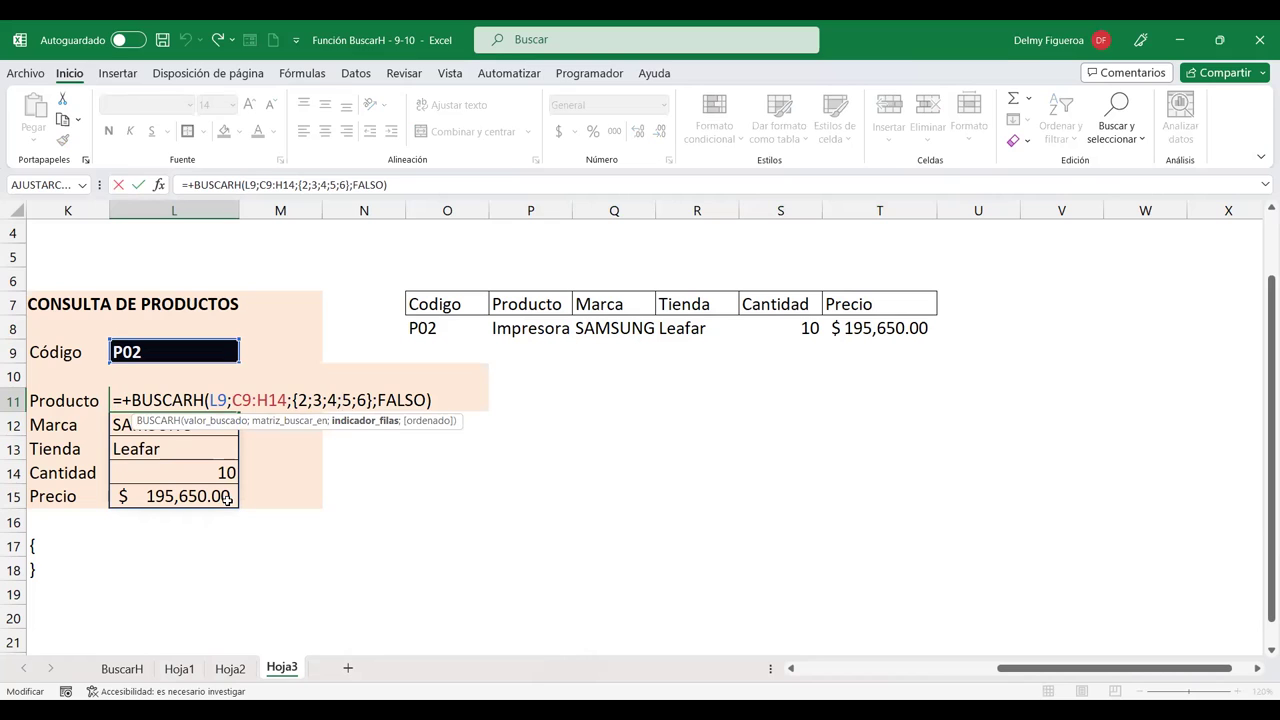
key("Escape")
double_click(541, 331)
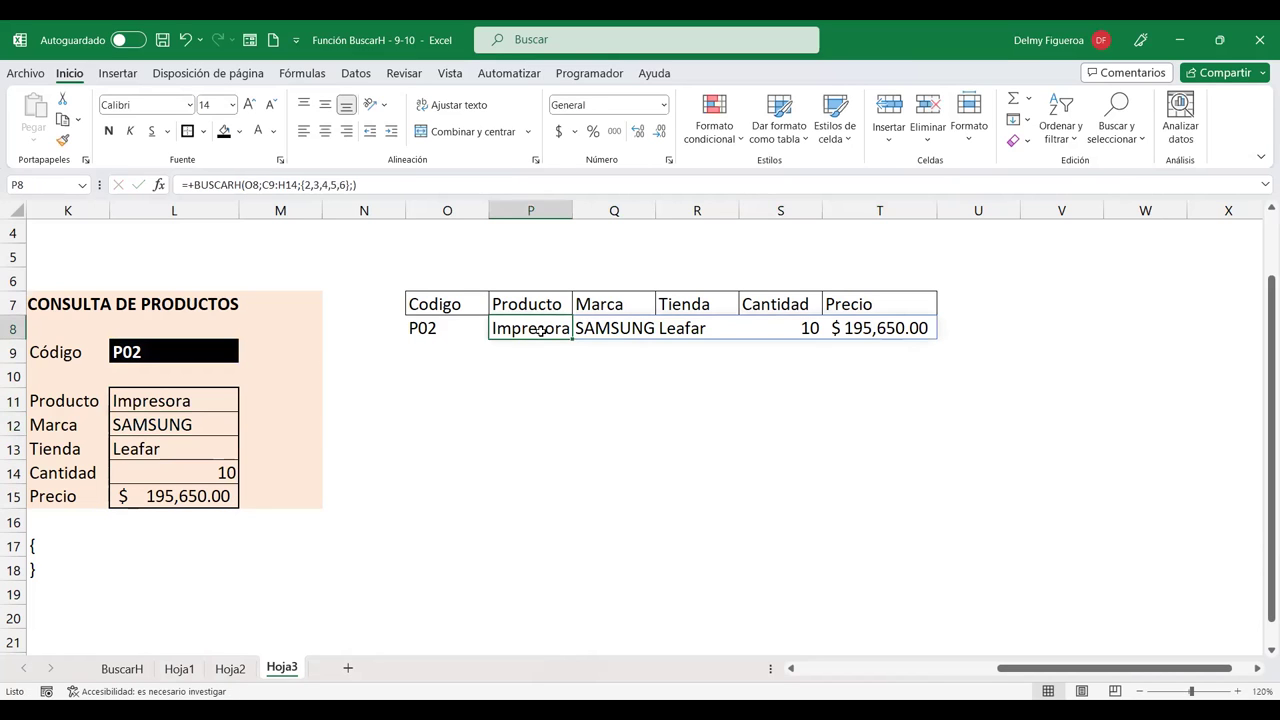
double_click(706, 328)
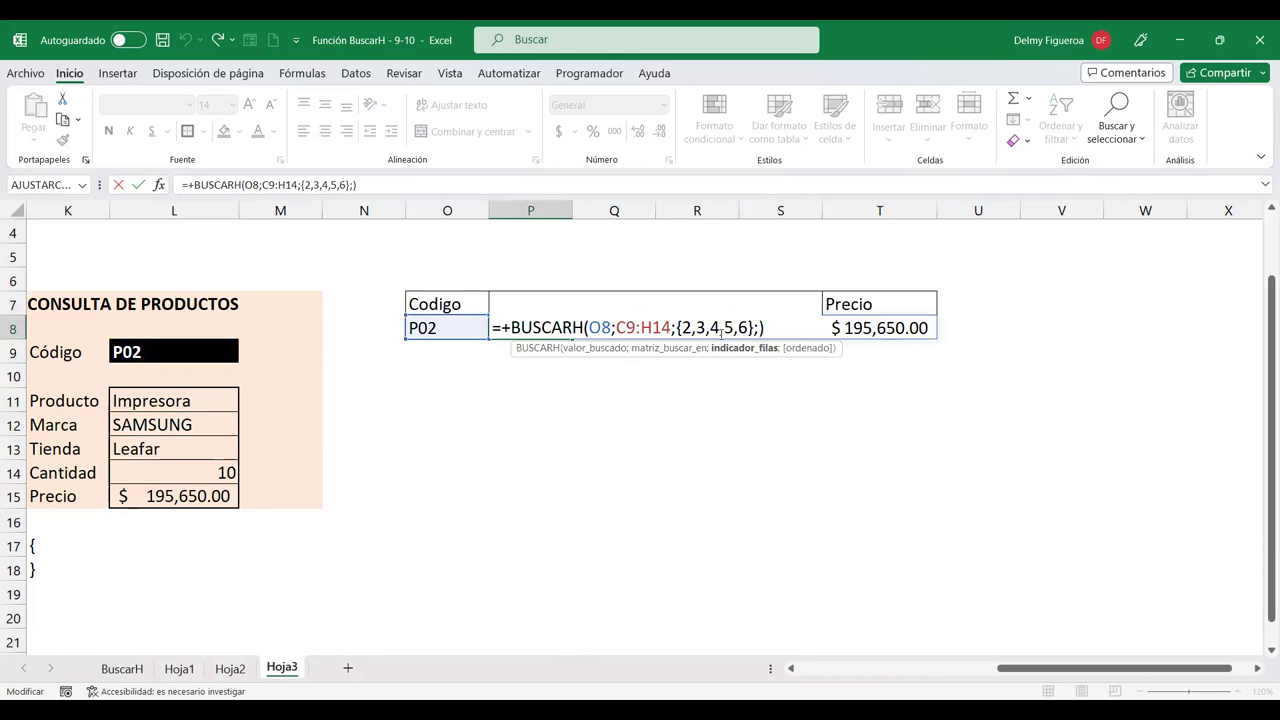
key("Return")
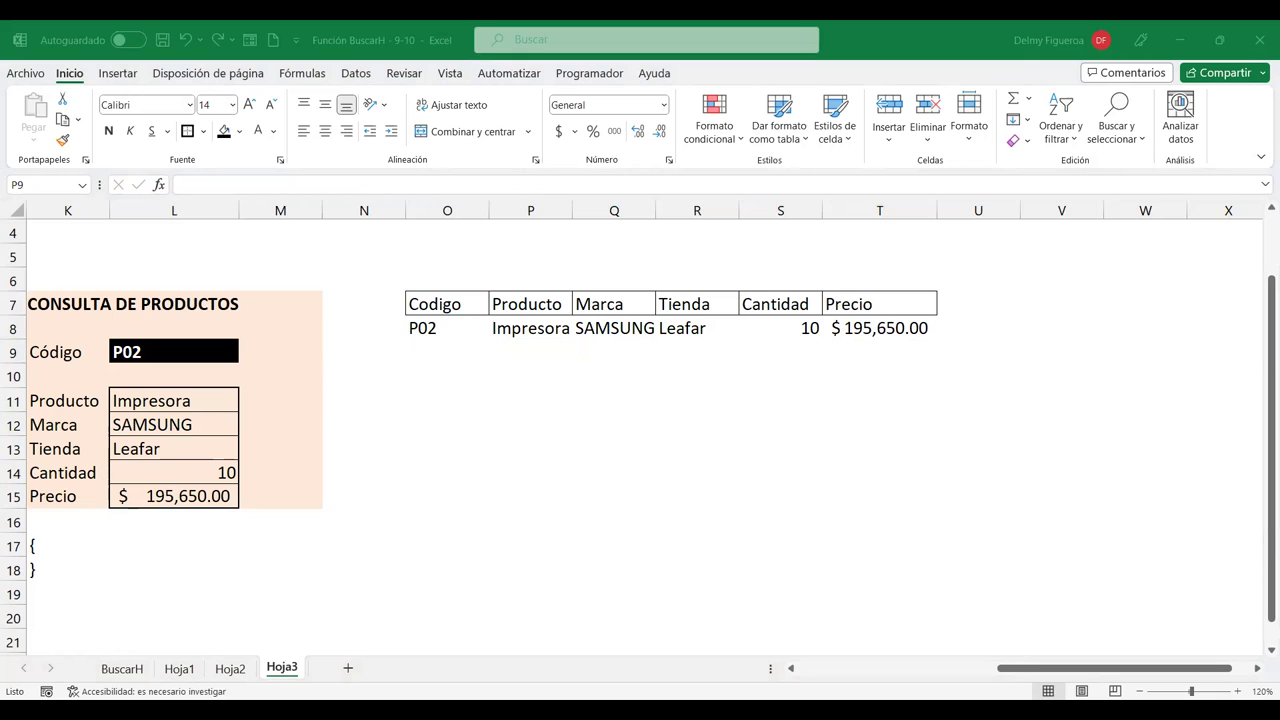
Review the product source table on Hoja3, including the Computadora entry in D10.
left_click(809, 674)
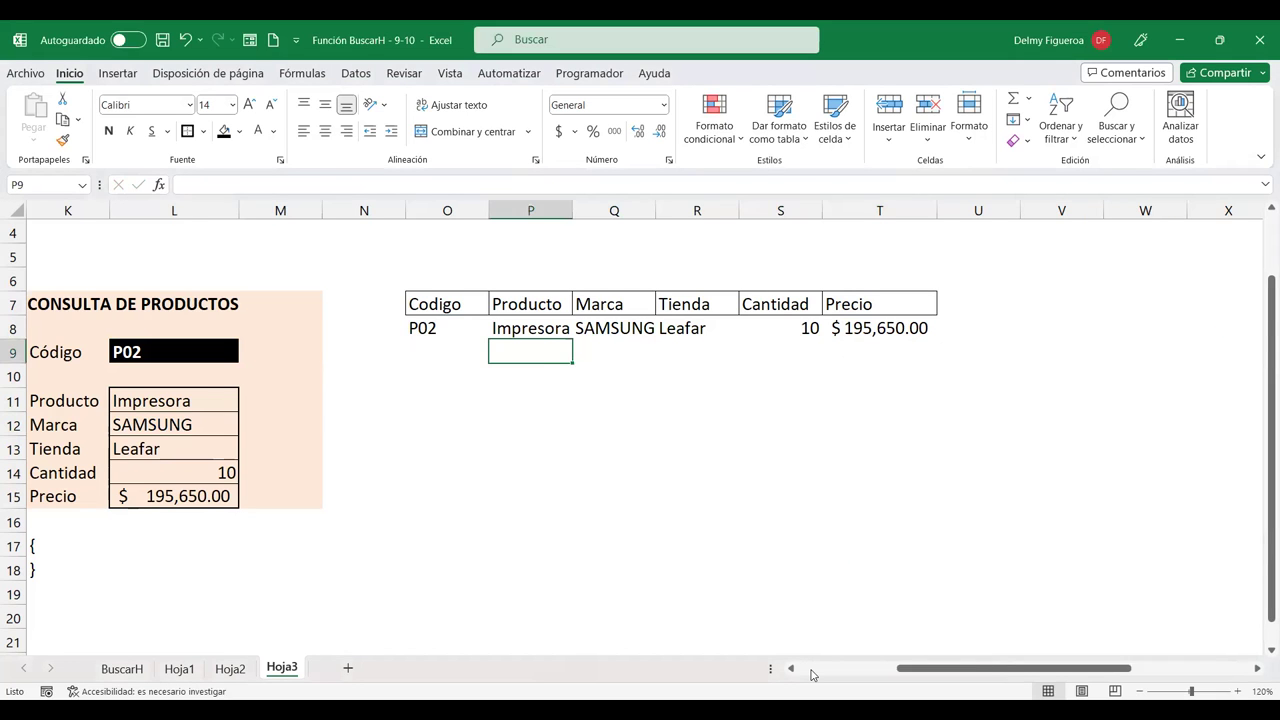
scroll(583, 575, "up", 1)
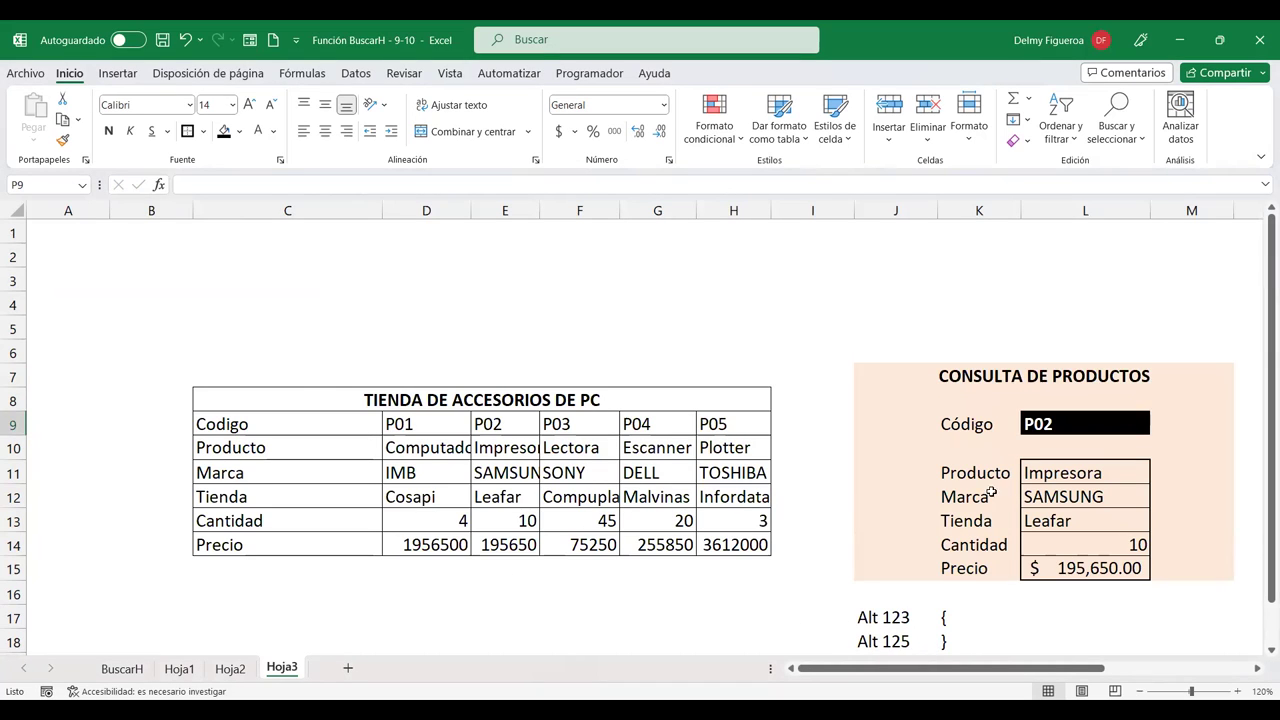
left_click(1006, 236)
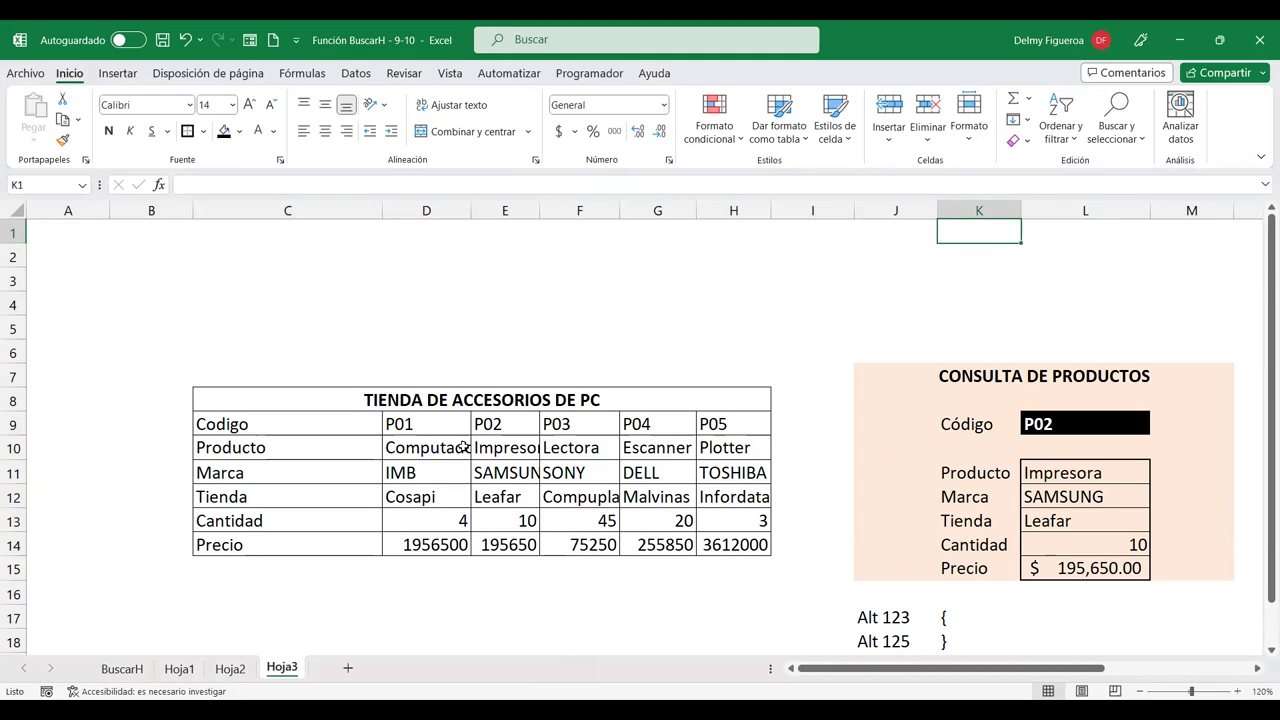
left_click(448, 448)
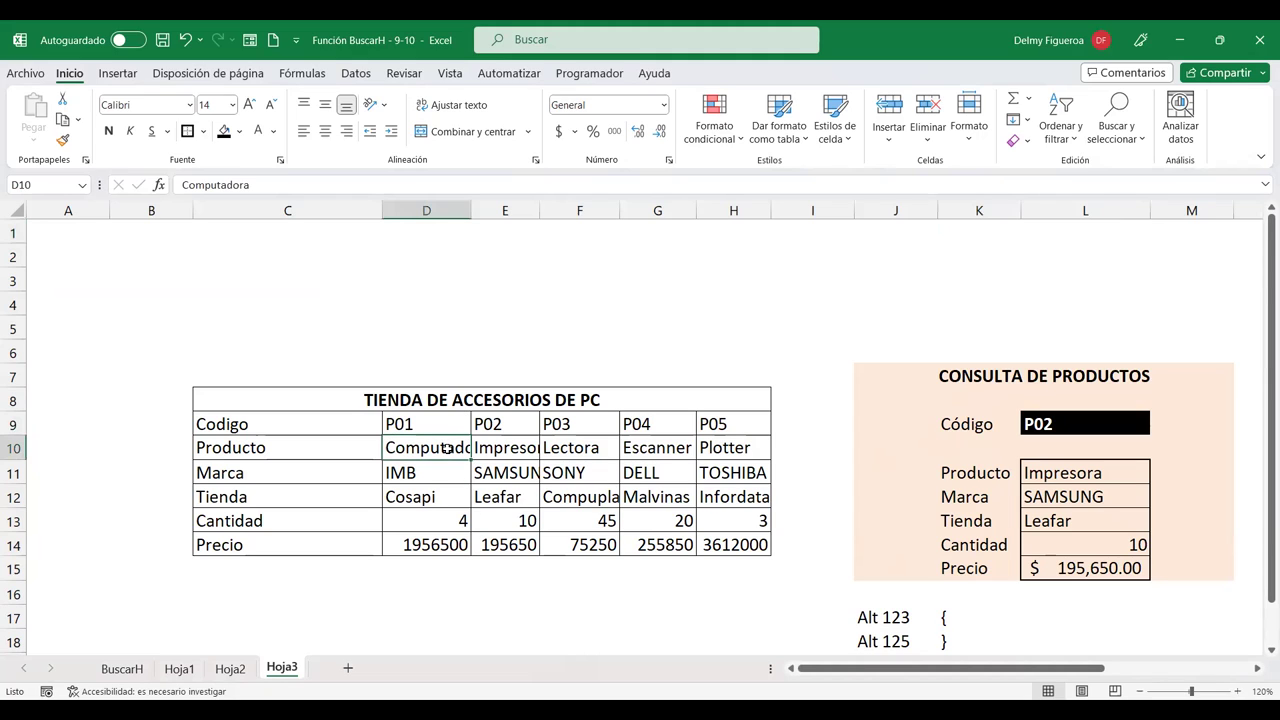
left_click(160, 450)
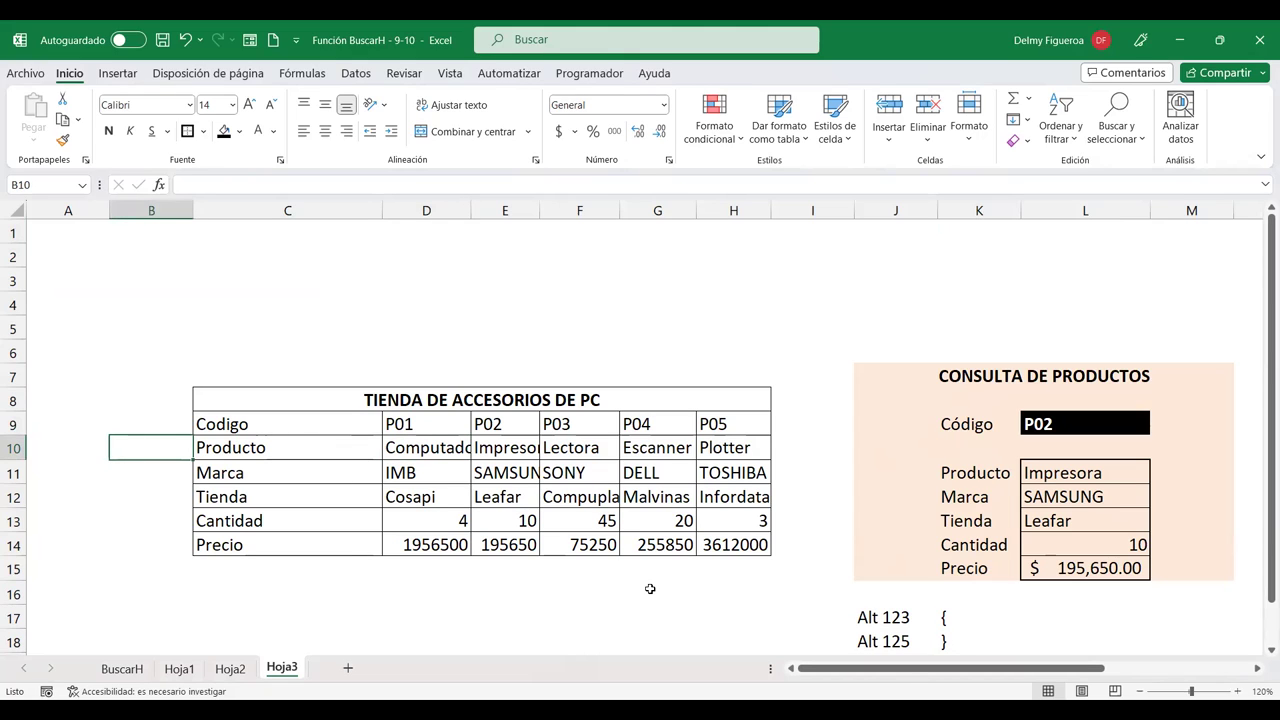
Switch via Hoja2 to the Hoja1 sheet with the Información de Clientes table.
left_click(230, 670)
left_click(179, 668)
scroll(443, 519, "up", 2)
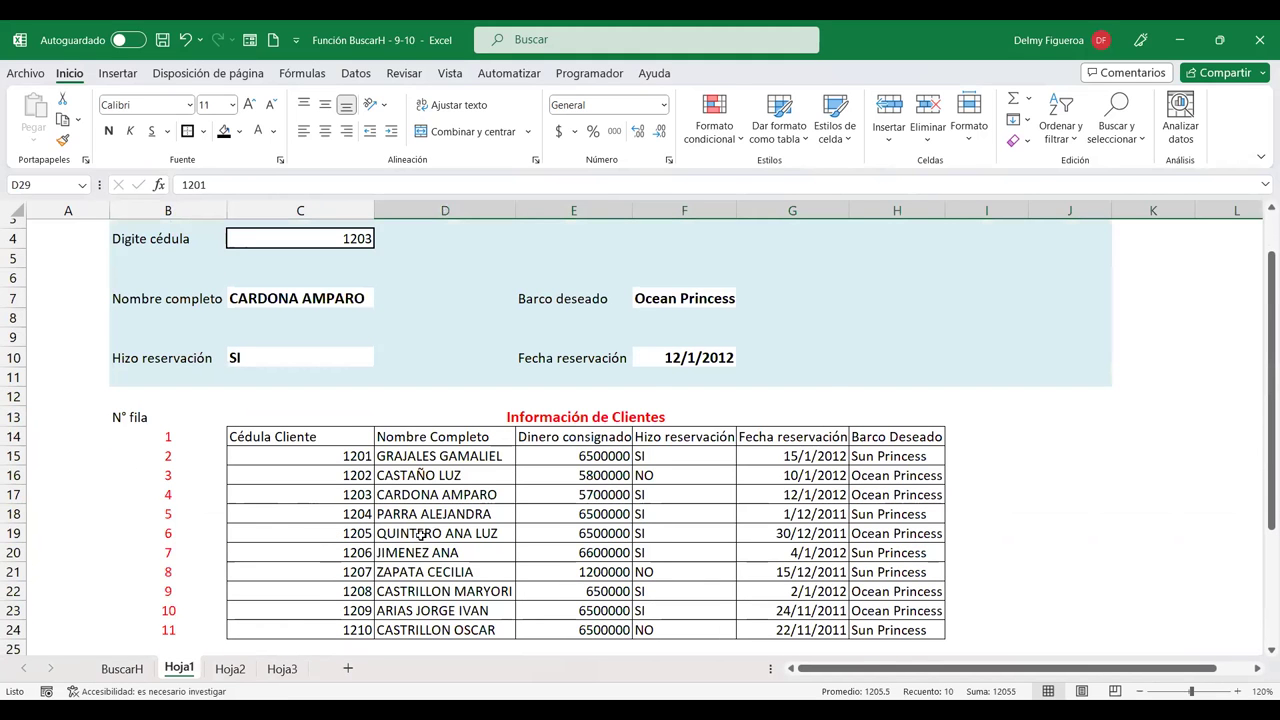
scroll(420, 536, "down", 1)
left_click(443, 362)
left_click(575, 397)
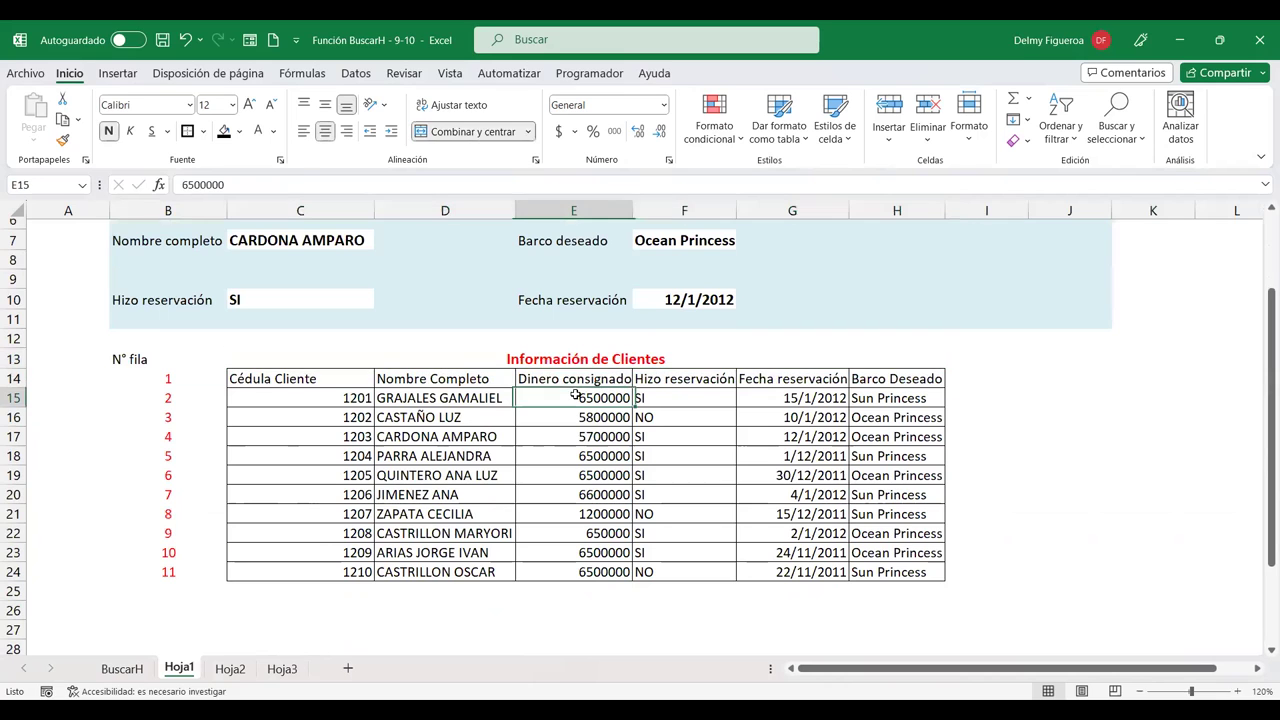
left_click(573, 210)
mouse_move(691, 198)
left_mouse_down()
mouse_move(990, 206)
mouse_move(1130, 497)
left_mouse_up()
left_click(1130, 497)
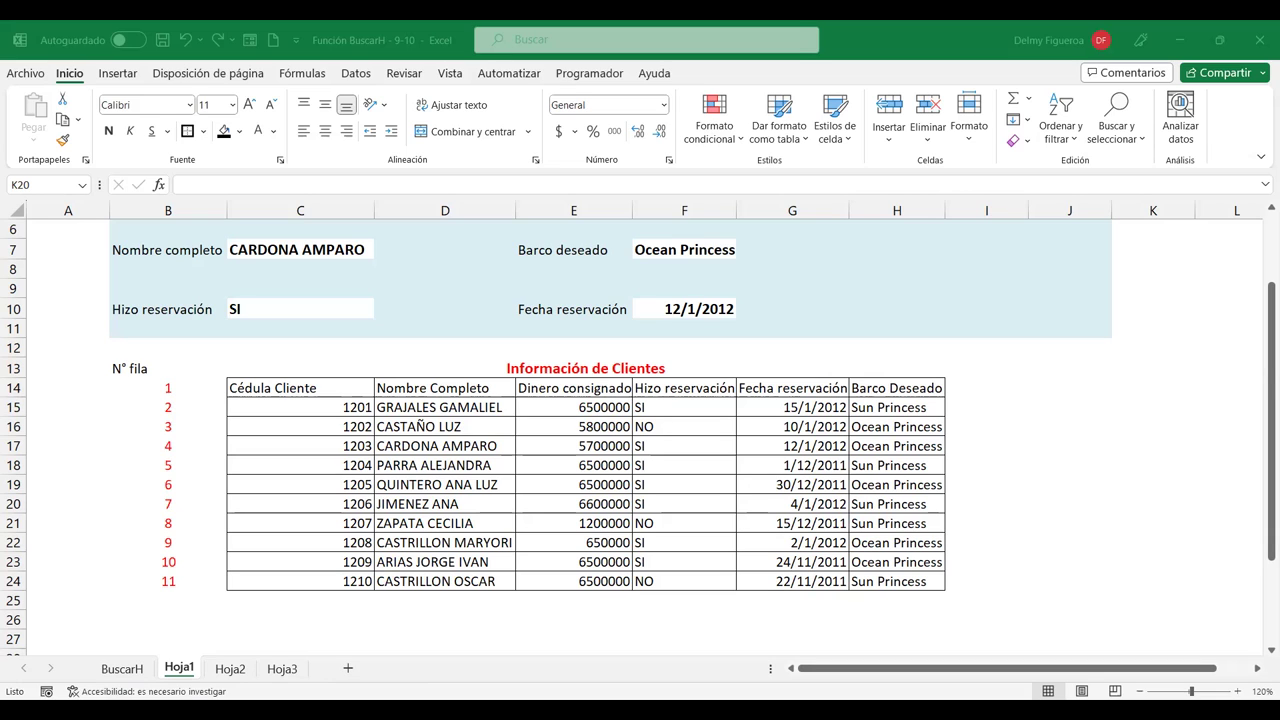
On Hoja2, try month 5 in L2 (sale 144), then set the month back to 2.
left_click(245, 668)
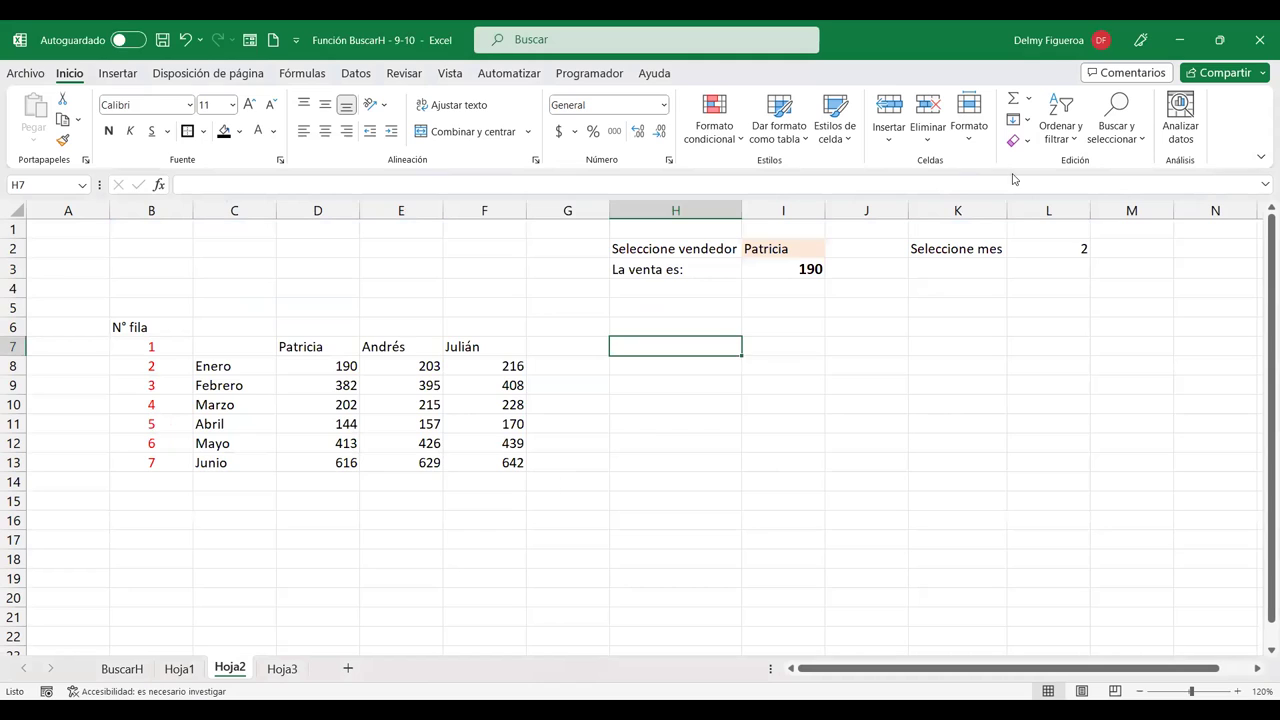
left_click(1050, 248)
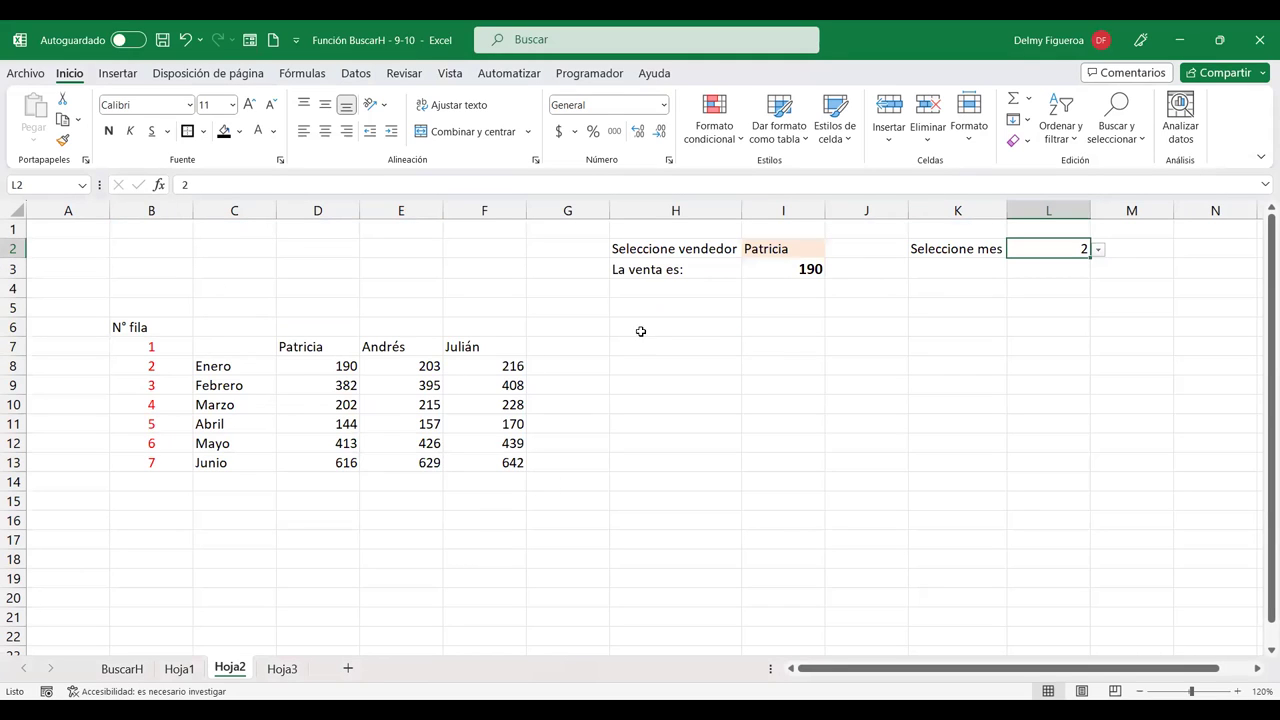
left_click(1098, 250)
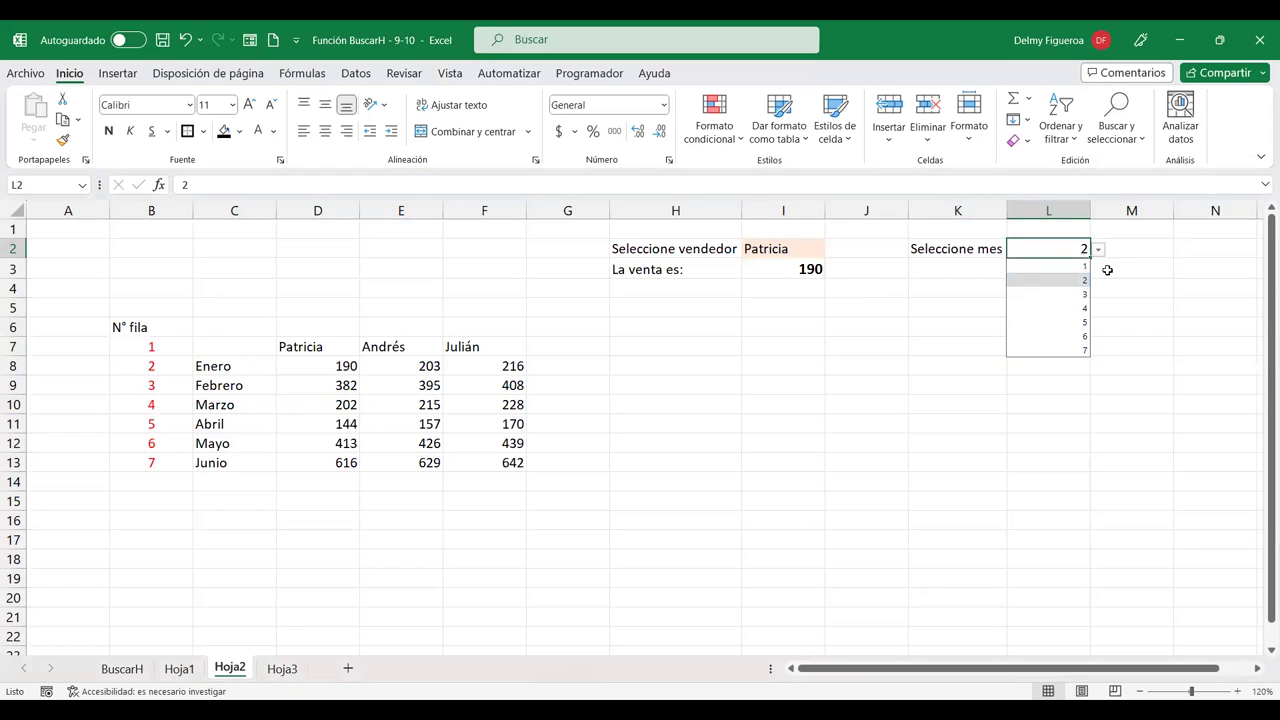
left_click(1063, 322)
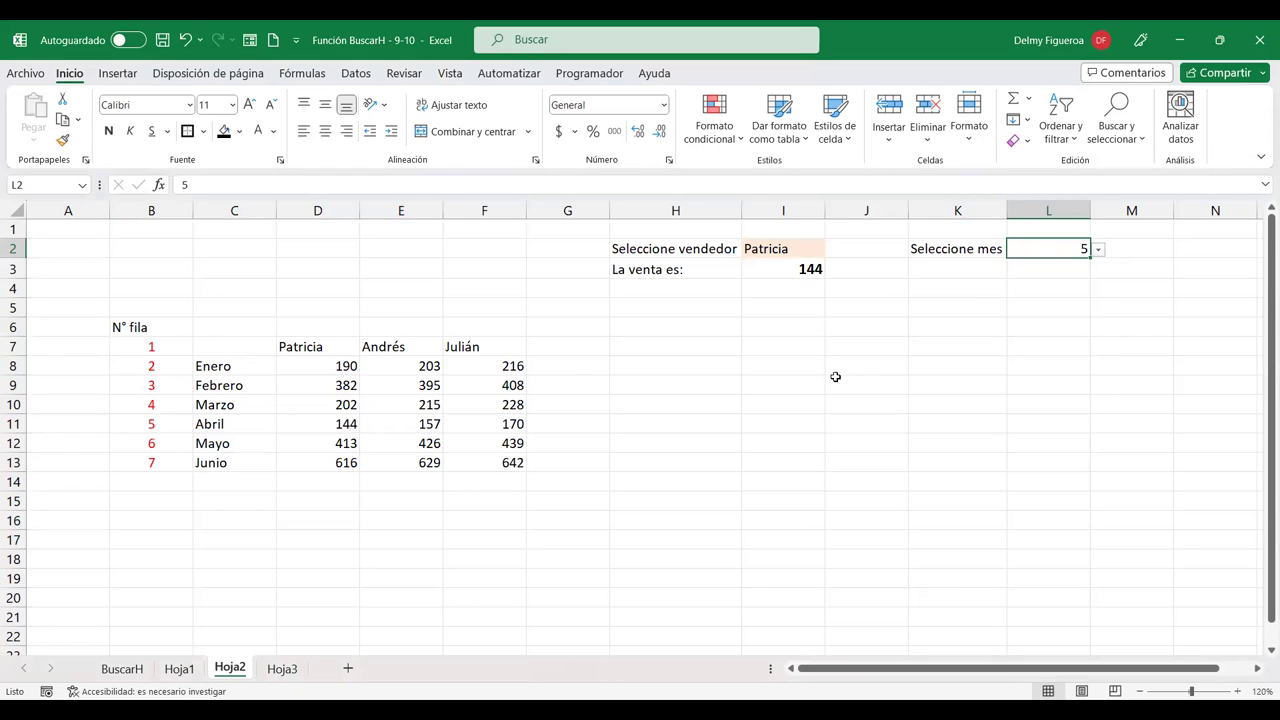
left_click(1098, 250)
left_click(1052, 281)
Choose Julián as the vendor in I2 so La venta es reads 216.
left_click(788, 244)
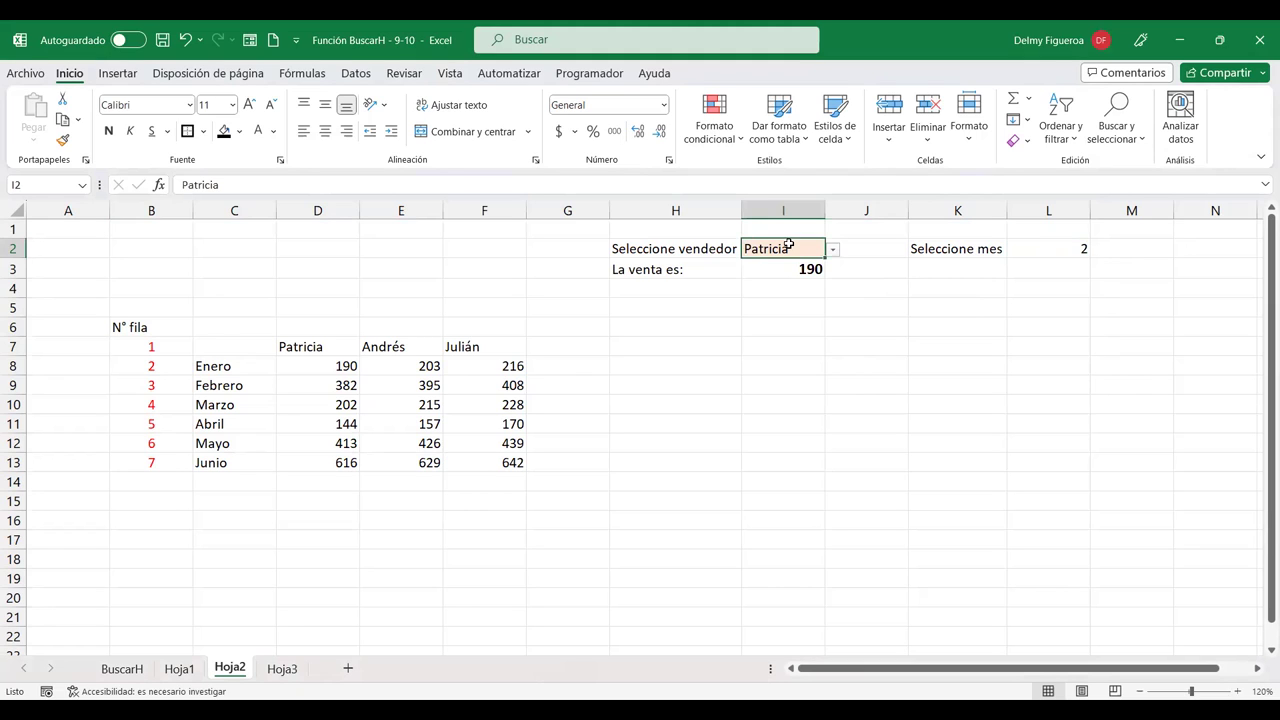
left_click(834, 250)
left_click(774, 299)
left_click(866, 443)
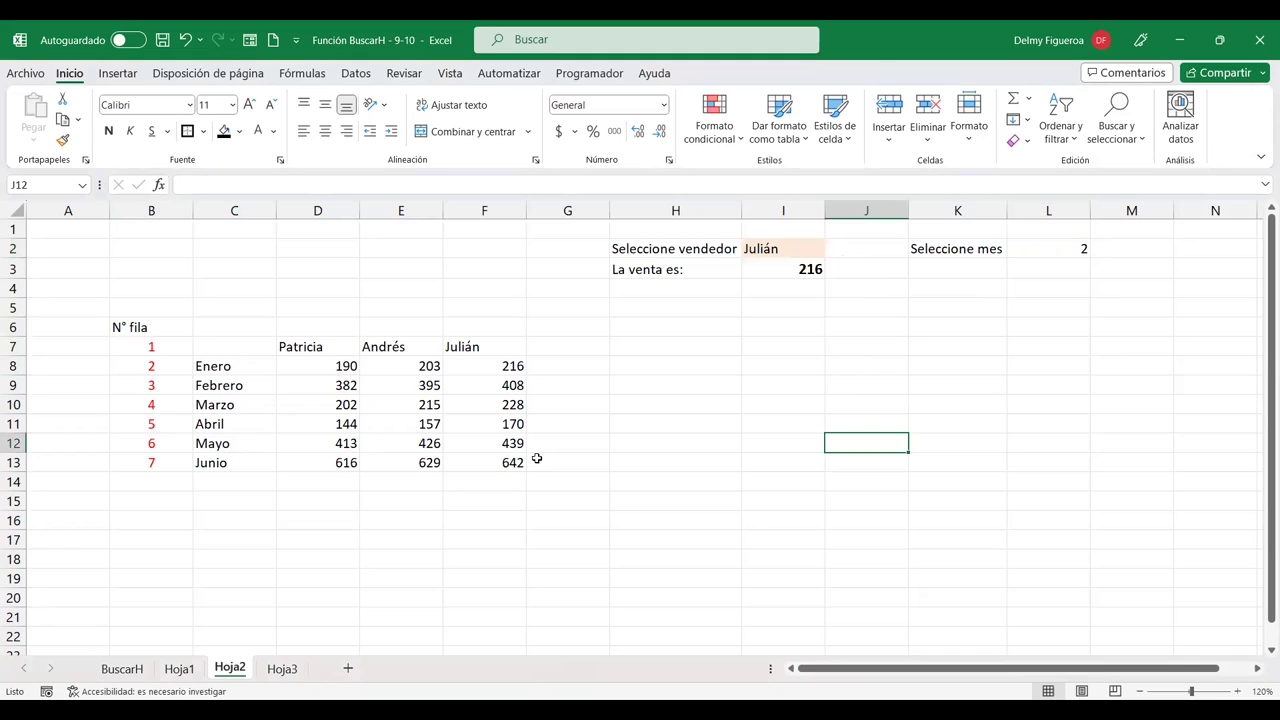